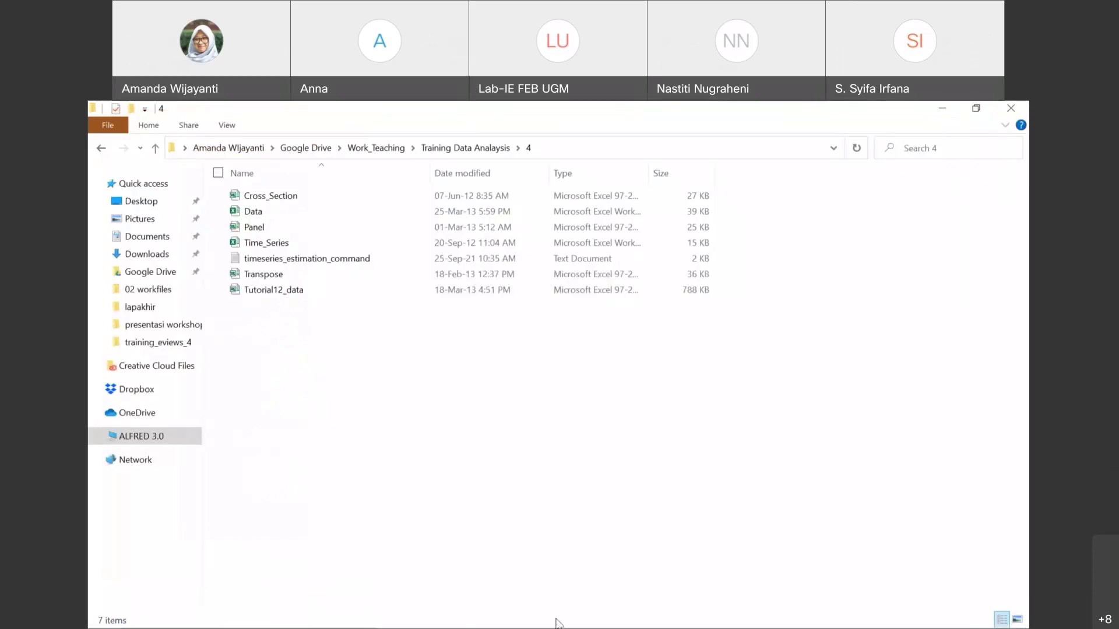
Switch to EViews, move its window fully into view and show the command pane
{"action": "left_click", "coordinate": [504, 617]}
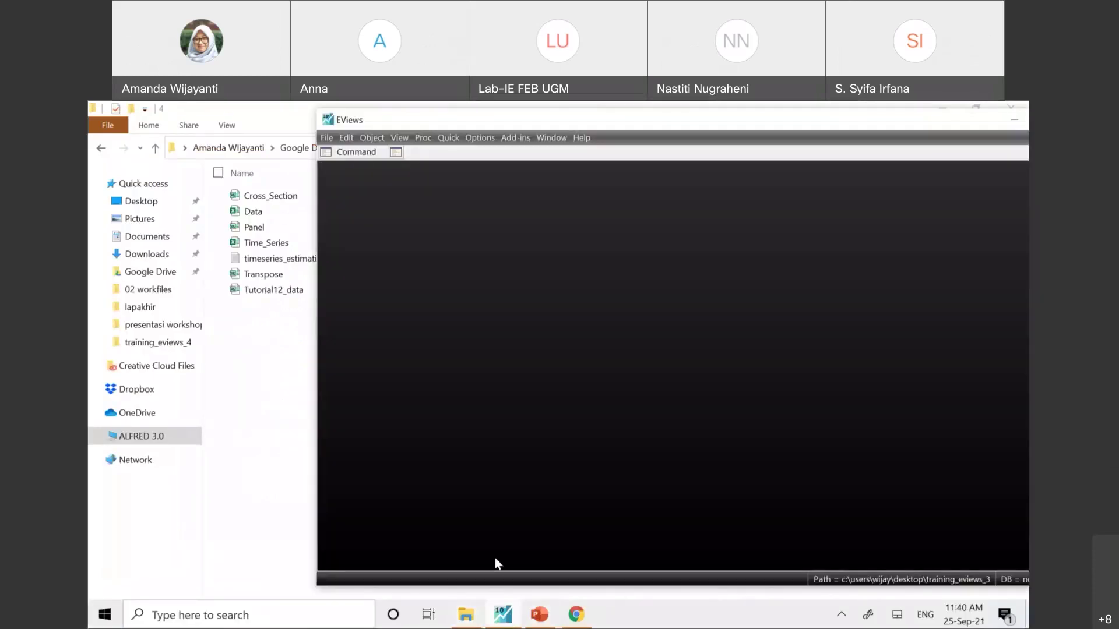
{"action": "left_click_drag", "start_coordinate": [424, 122], "coordinate": [261, 135]}
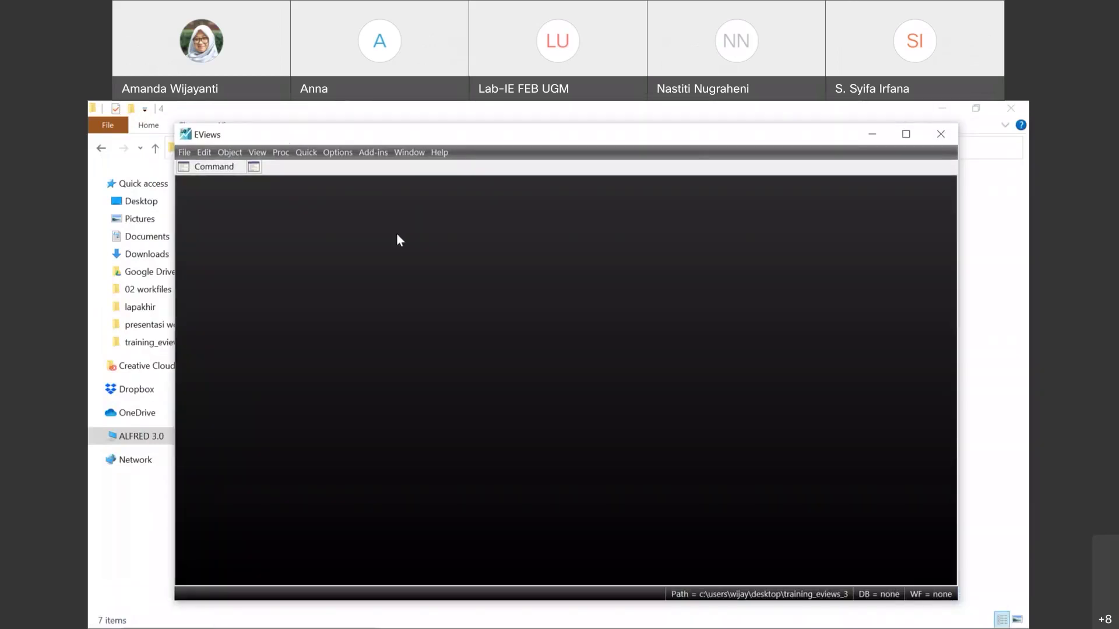
{"action": "left_click", "coordinate": [226, 174]}
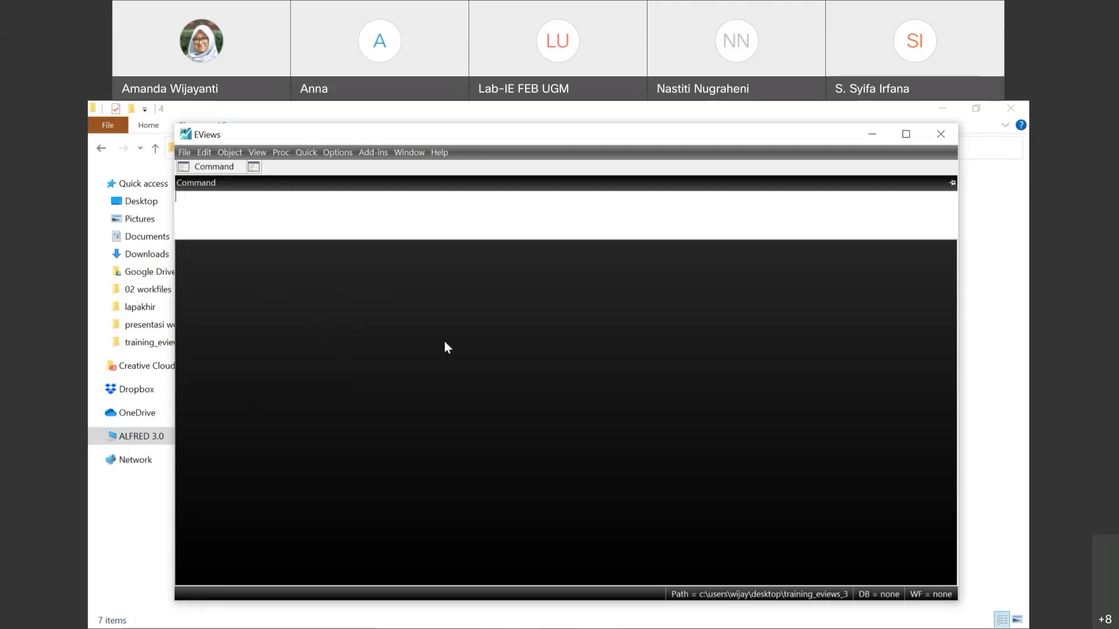
Return to File Explorer and open the Cross_Section workbook from folder 4
{"action": "left_click", "coordinate": [334, 104]}
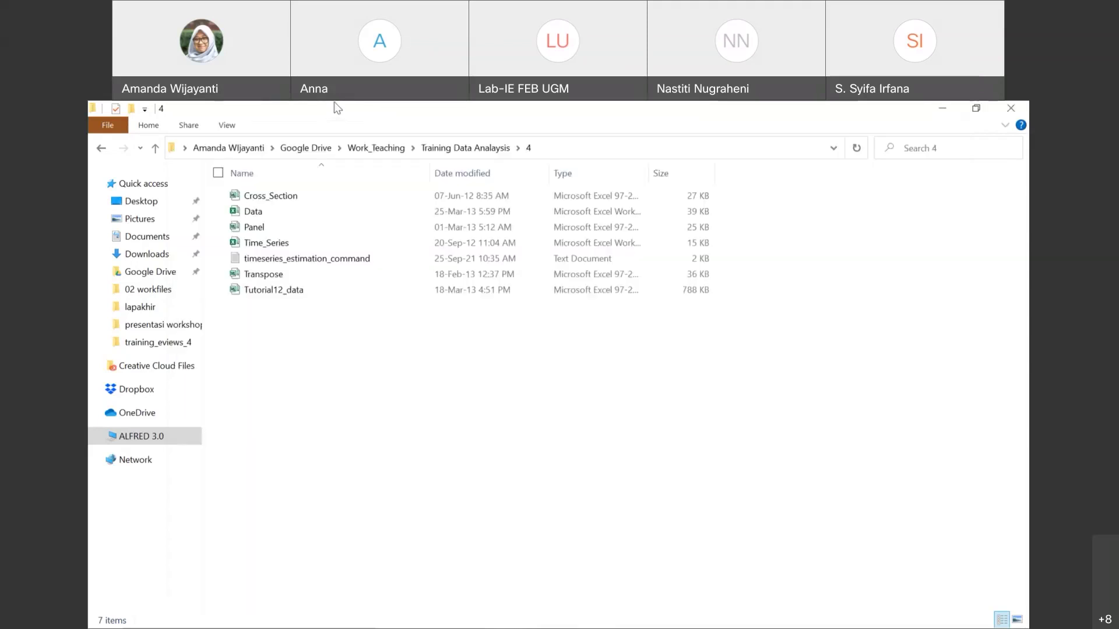
{"action": "left_click", "coordinate": [278, 196]}
{"action": "key", "text": "Return"}
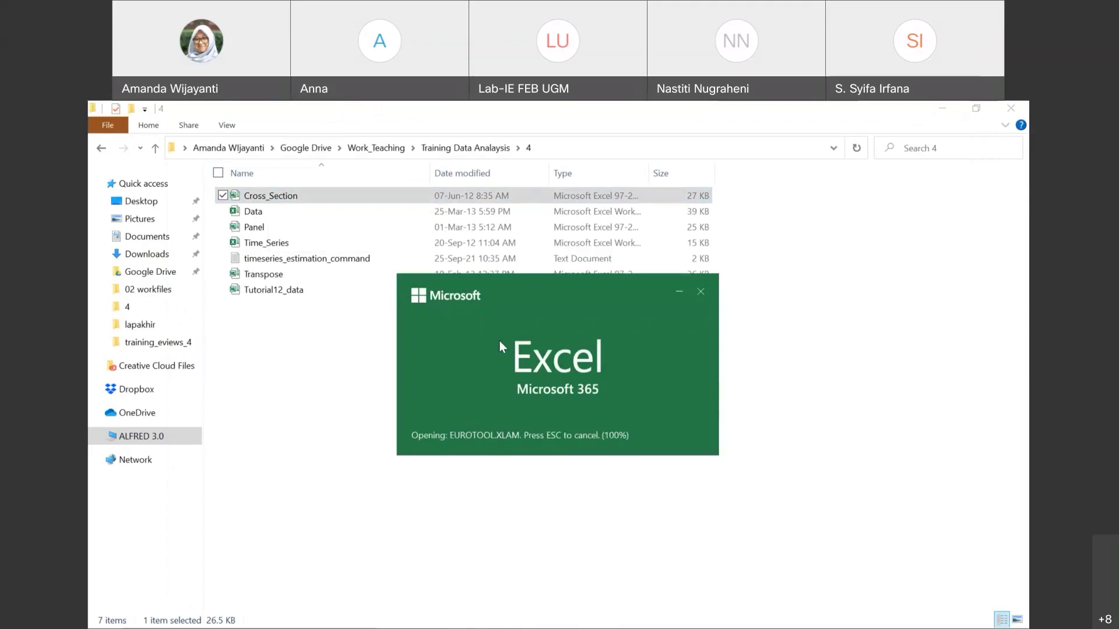
Examine the Population, Area, GDP and State columns of the USstates sheet
{"action": "scroll", "coordinate": [353, 373], "scroll_direction": "down", "scroll_amount": 1}
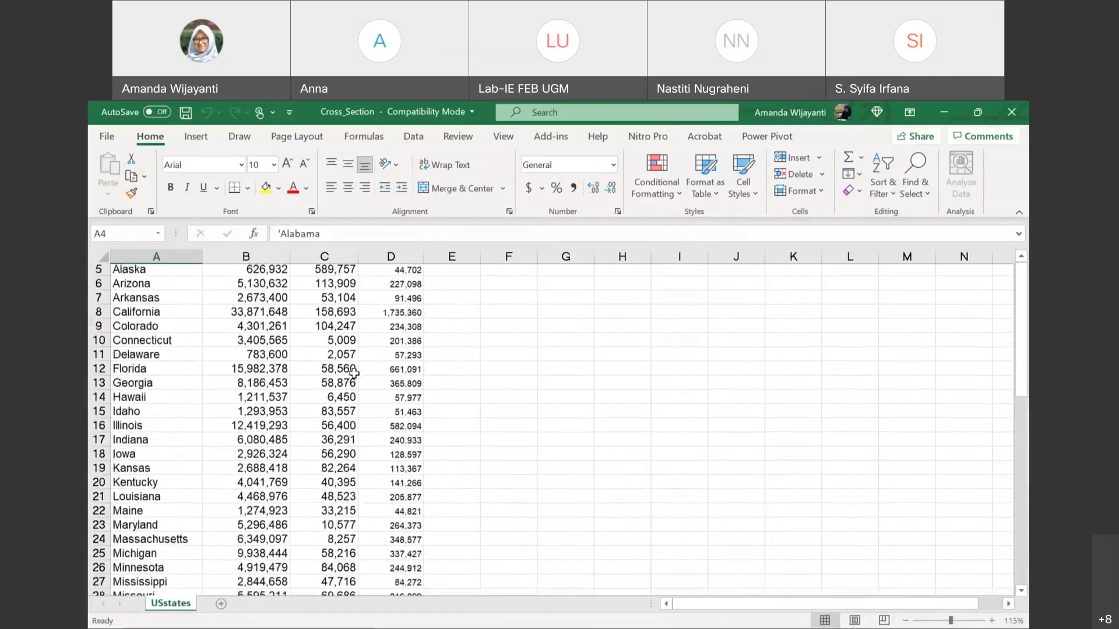
{"action": "scroll", "coordinate": [354, 373], "scroll_direction": "up", "scroll_amount": 2}
{"action": "left_click", "coordinate": [320, 344]}
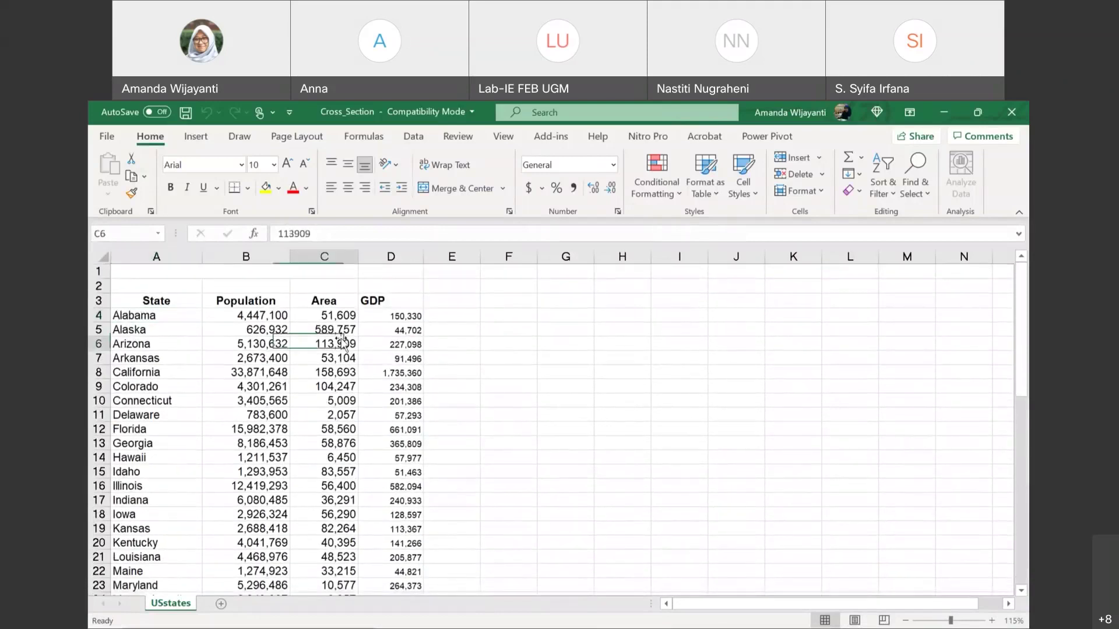
{"action": "left_click", "coordinate": [285, 331]}
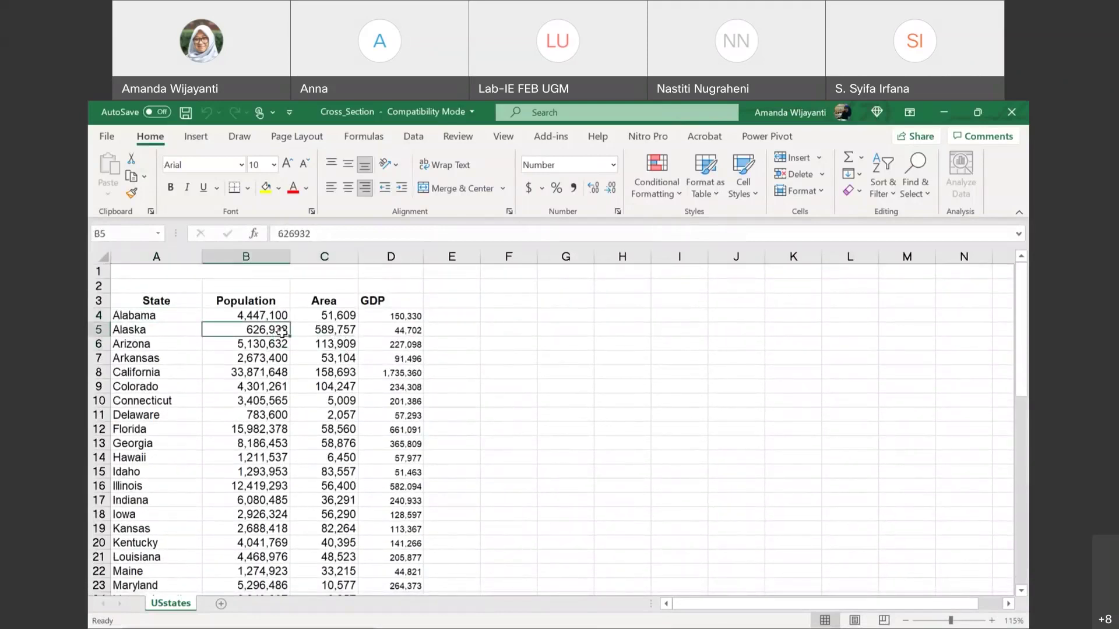
{"action": "left_click", "coordinate": [251, 255]}
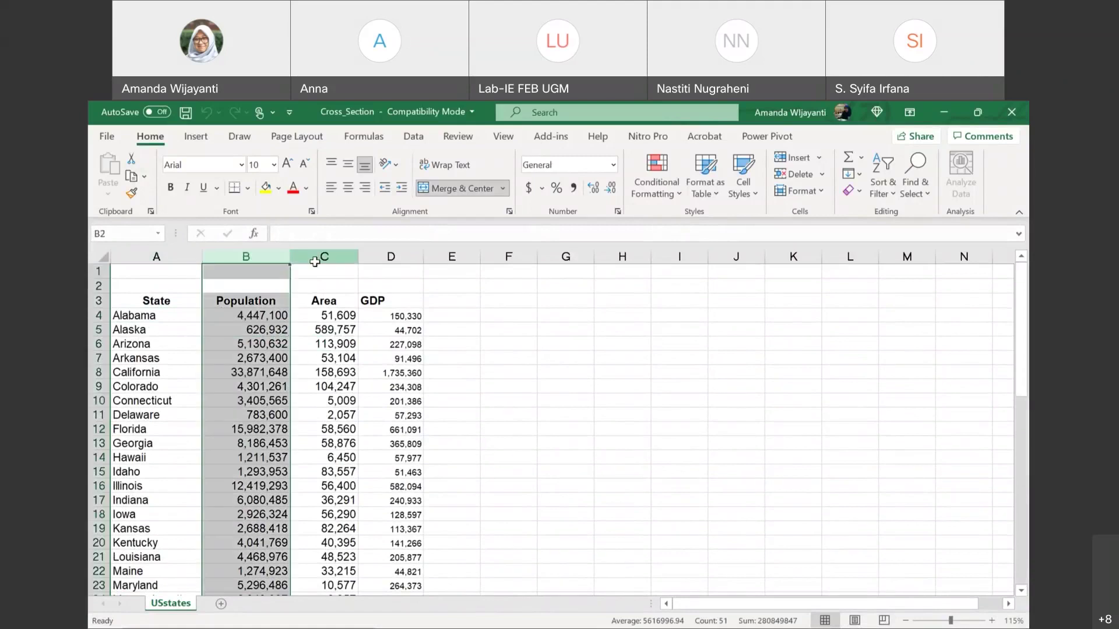
{"action": "left_click", "coordinate": [313, 257]}
{"action": "left_click", "coordinate": [384, 254]}
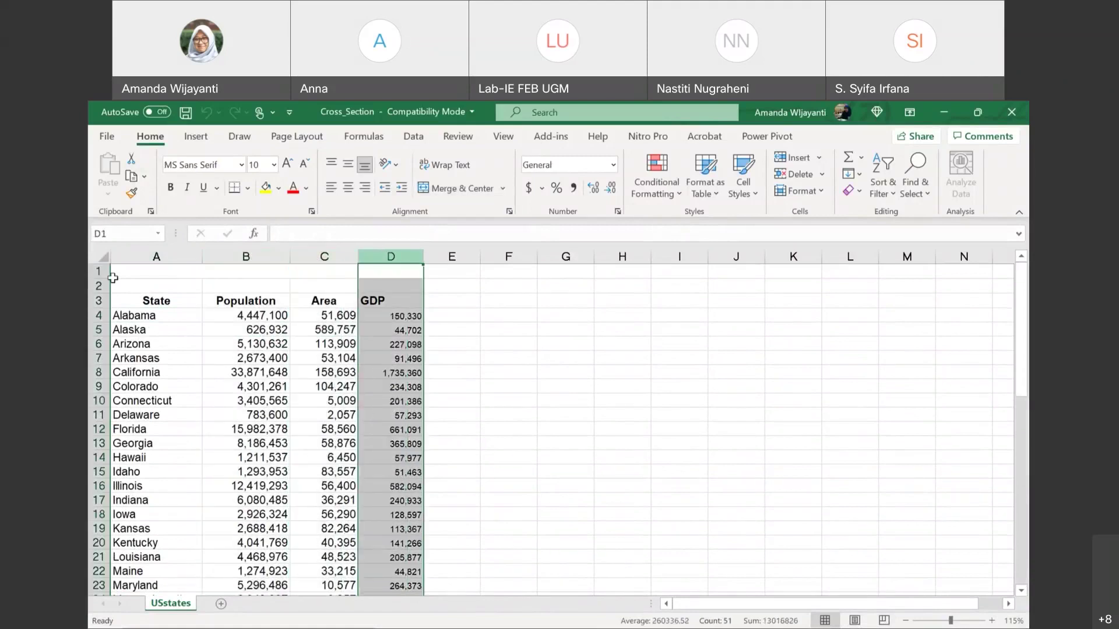
{"action": "left_click", "coordinate": [141, 250]}
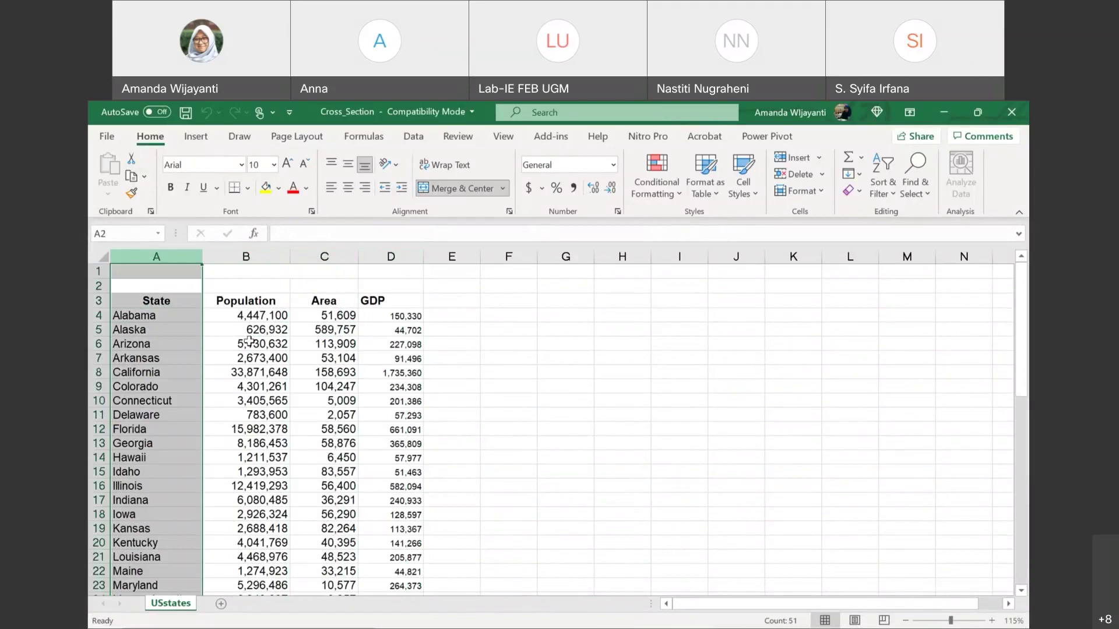
Check how far down the list of states runs in the USstates sheet
{"action": "scroll", "coordinate": [251, 343], "scroll_direction": "down", "scroll_amount": 14}
{"action": "scroll", "coordinate": [251, 343], "scroll_direction": "down", "scroll_amount": 6}
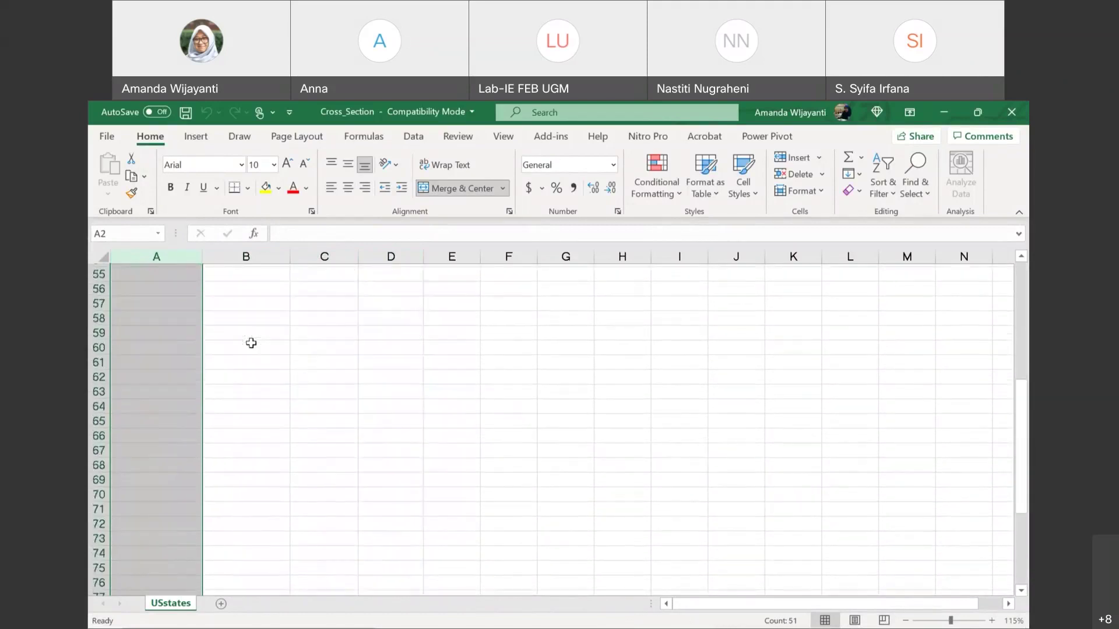
{"action": "scroll", "coordinate": [251, 342], "scroll_direction": "up", "scroll_amount": 18}
{"action": "scroll", "coordinate": [250, 343], "scroll_direction": "up", "scroll_amount": 2}
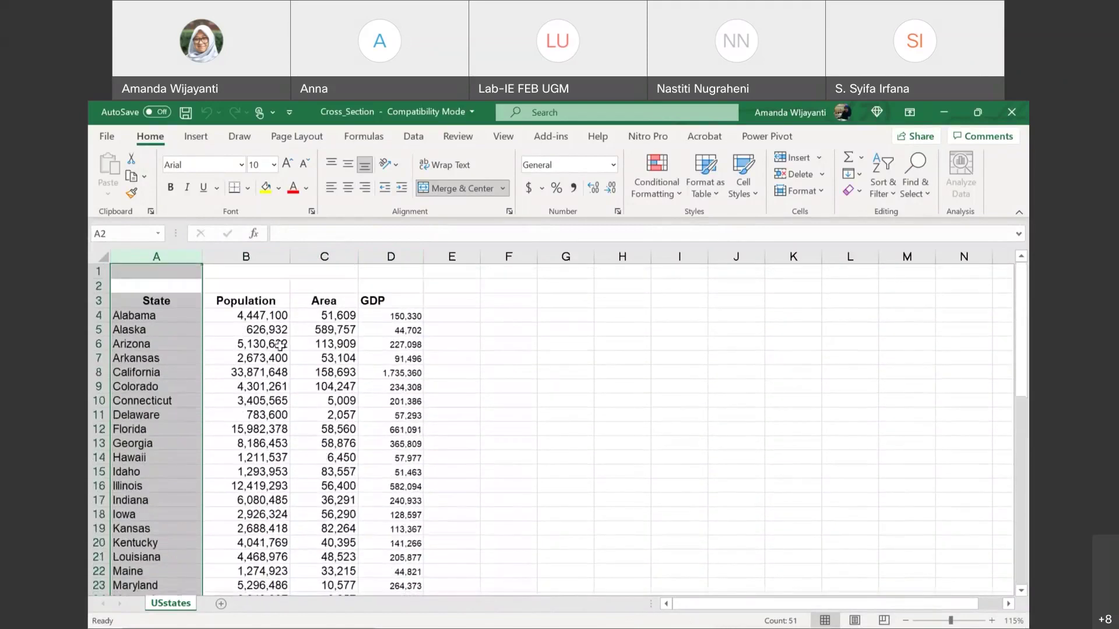
{"action": "left_click", "coordinate": [280, 344]}
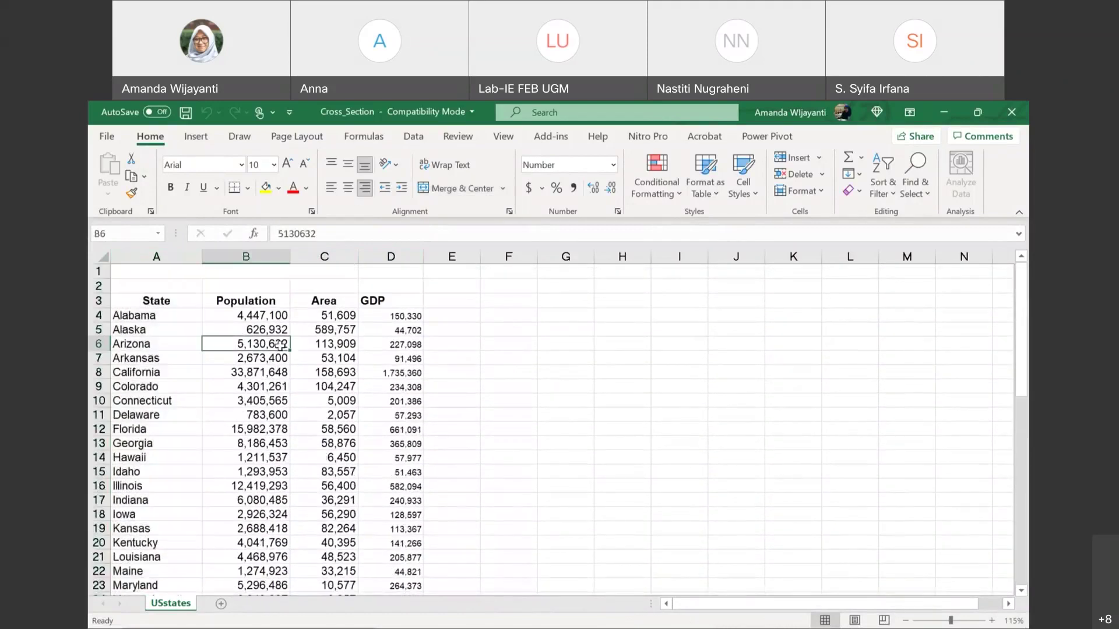
{"action": "left_click", "coordinate": [599, 383]}
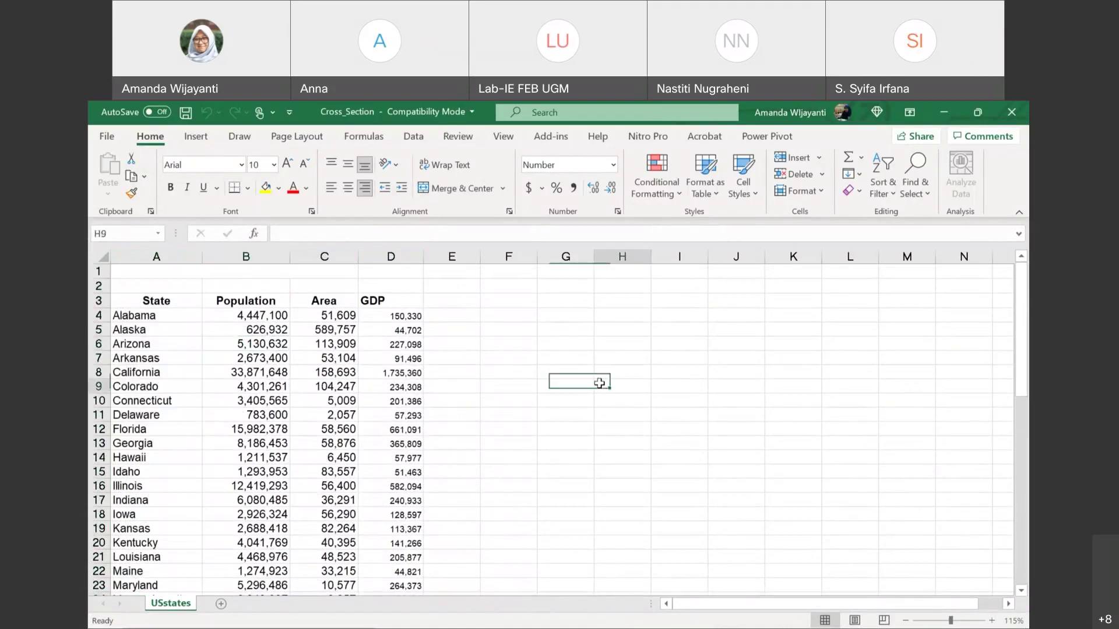
{"action": "left_click", "coordinate": [501, 331]}
Review the Population, Area, GDP and State columns once more and close the Cross_Section workbook
{"action": "left_click", "coordinate": [268, 257]}
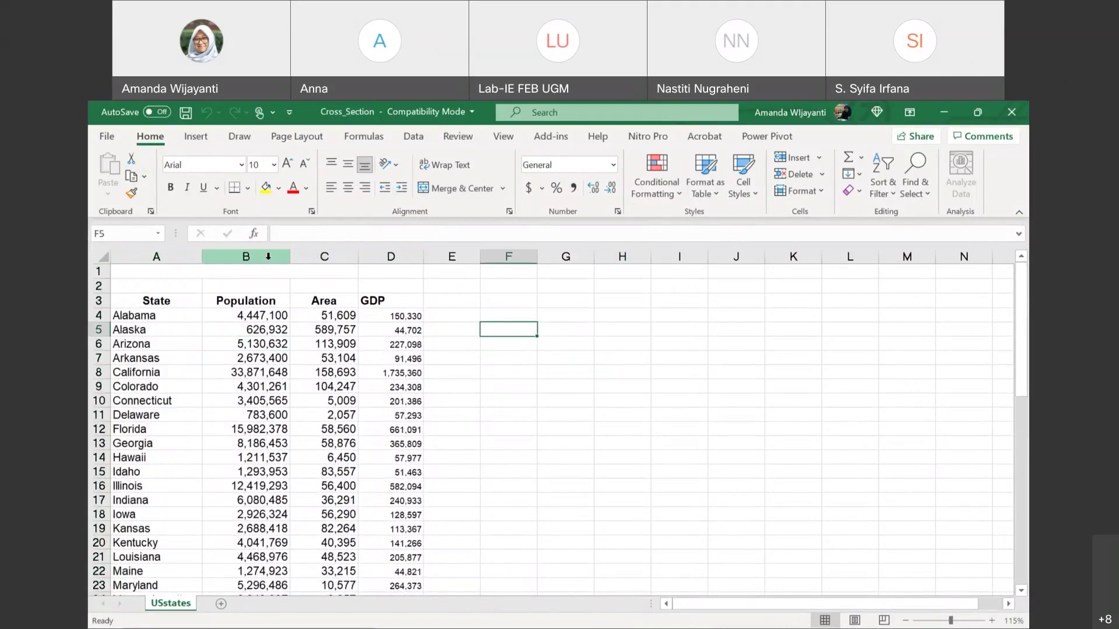
{"action": "left_click", "coordinate": [314, 257]}
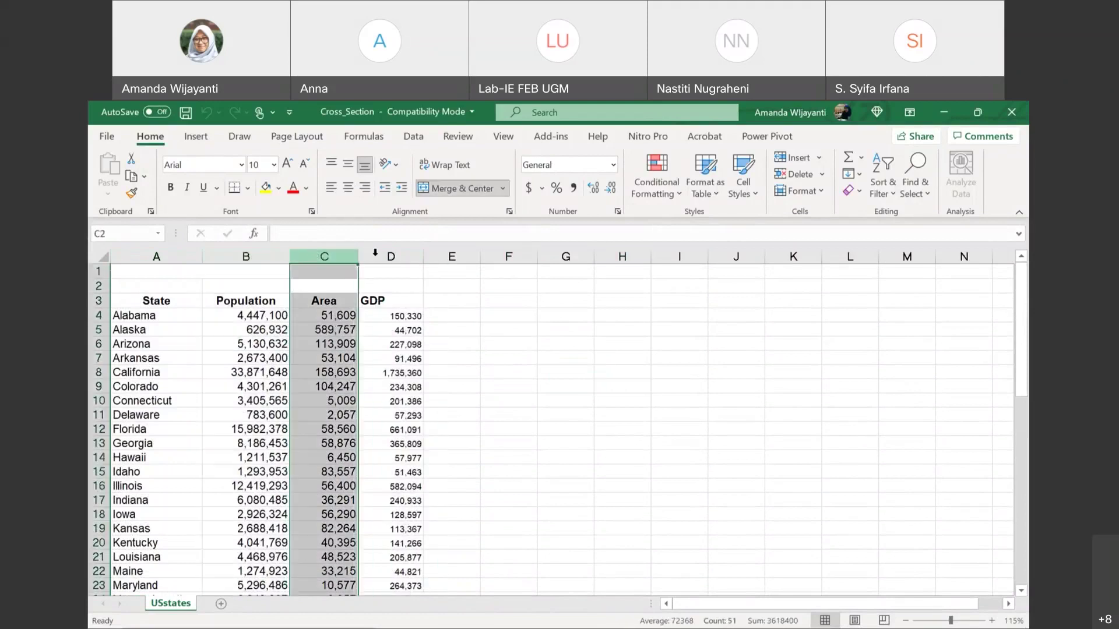
{"action": "left_click", "coordinate": [375, 255]}
{"action": "left_click", "coordinate": [134, 257]}
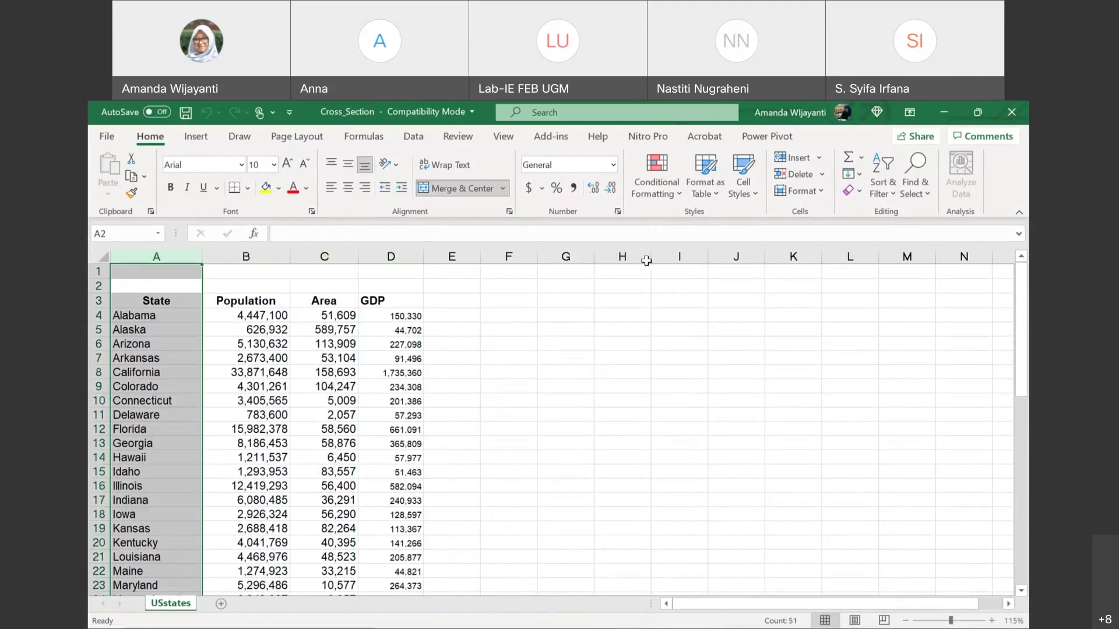
{"action": "left_click", "coordinate": [1016, 116]}
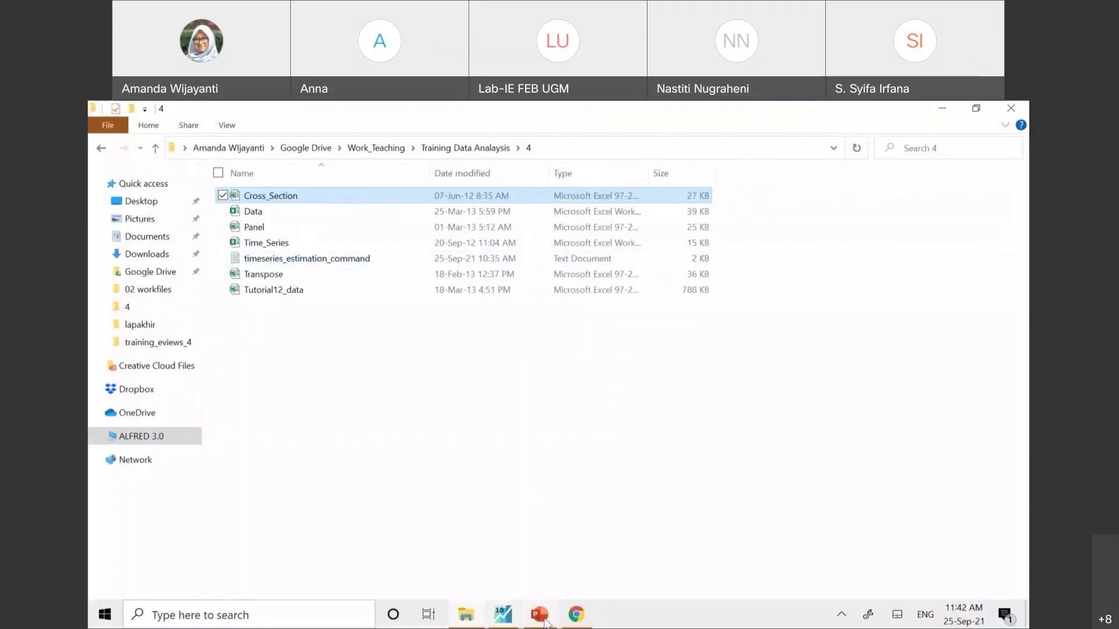
Switch to EViews and create a new Unstructured / Undated workfile with 50 observations
{"action": "left_click", "coordinate": [503, 614]}
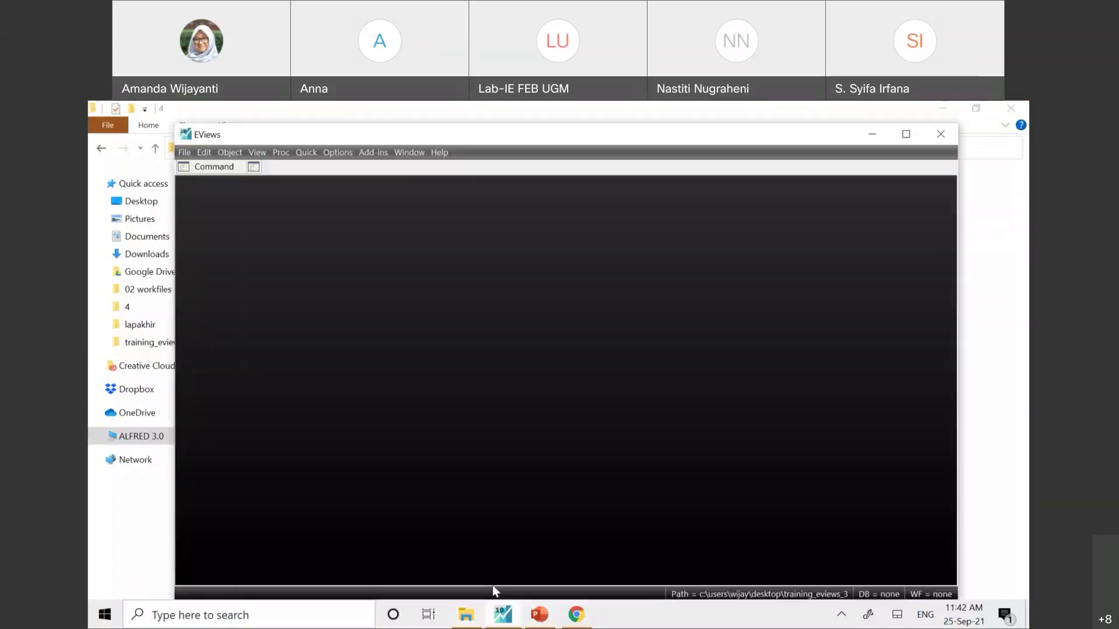
{"action": "left_click", "coordinate": [188, 153]}
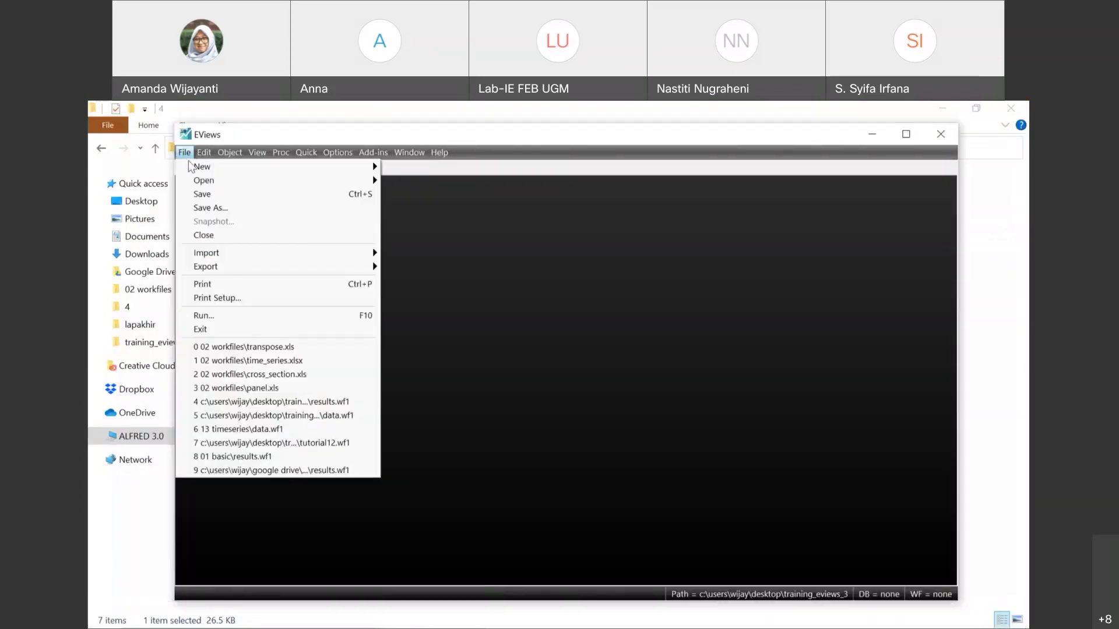
{"action": "mouse_move", "coordinate": [191, 174]}
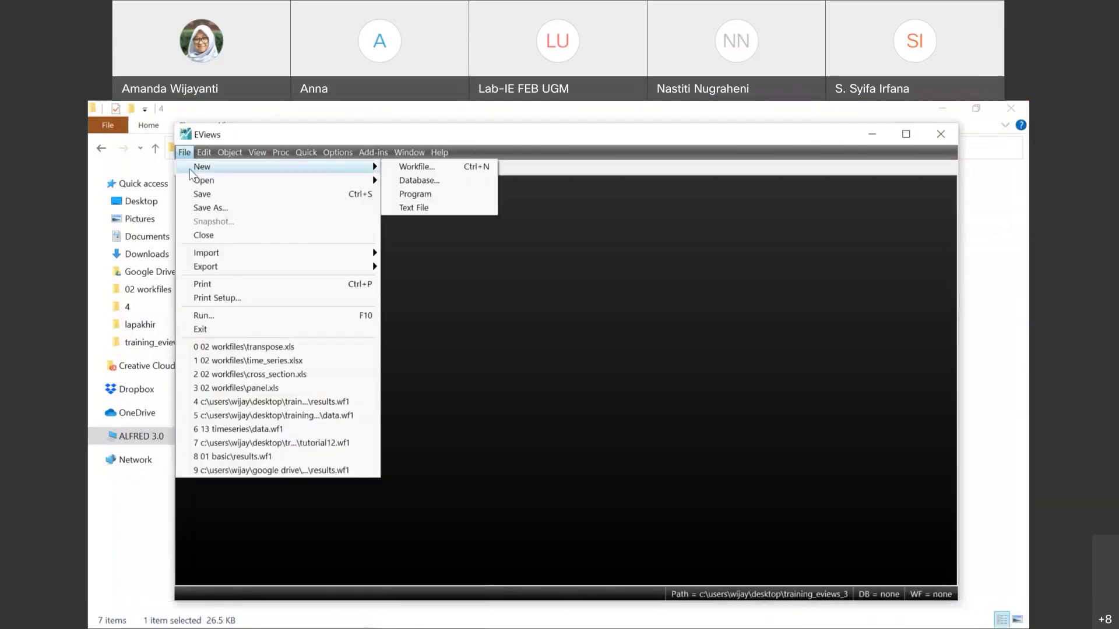
{"action": "left_click", "coordinate": [430, 168]}
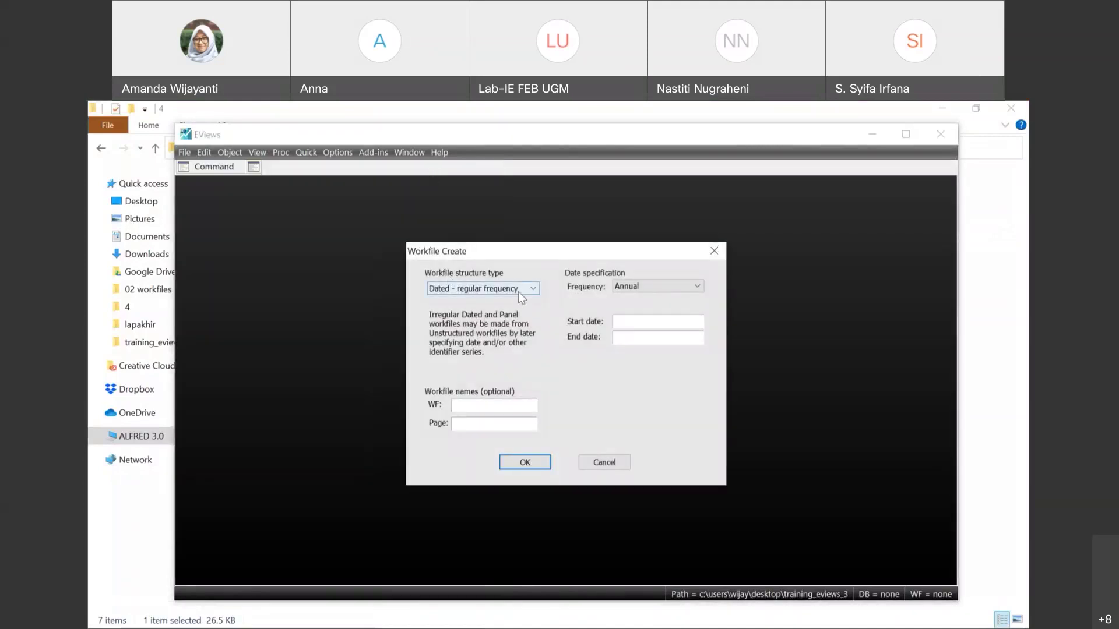
{"action": "left_click", "coordinate": [493, 289]}
{"action": "left_click", "coordinate": [504, 301]}
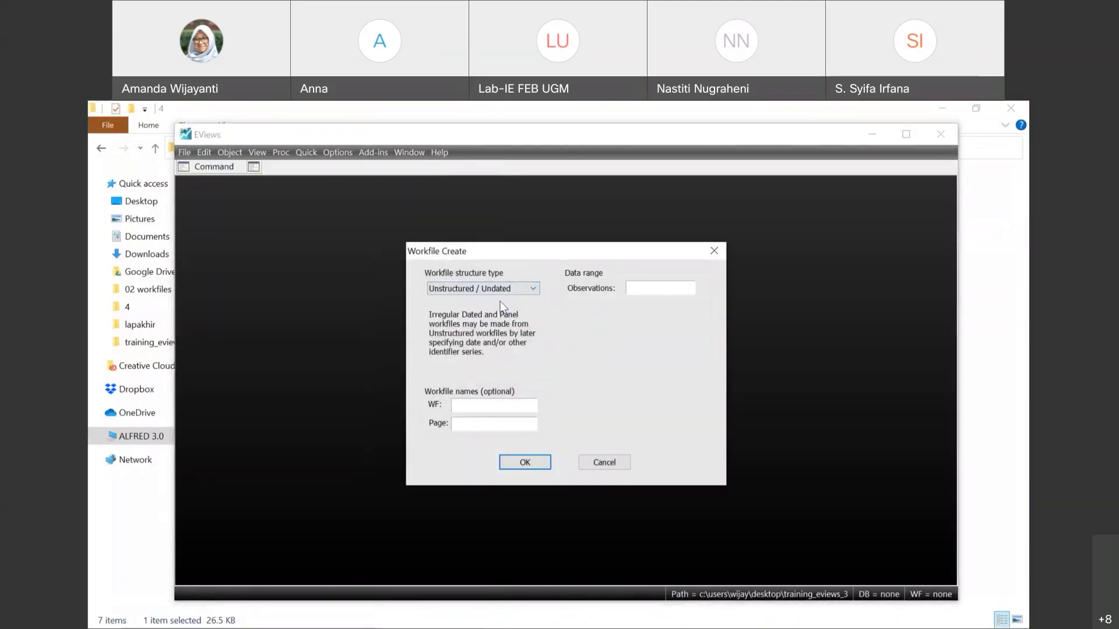
{"action": "left_click", "coordinate": [655, 289]}
{"action": "type", "text": "50"}
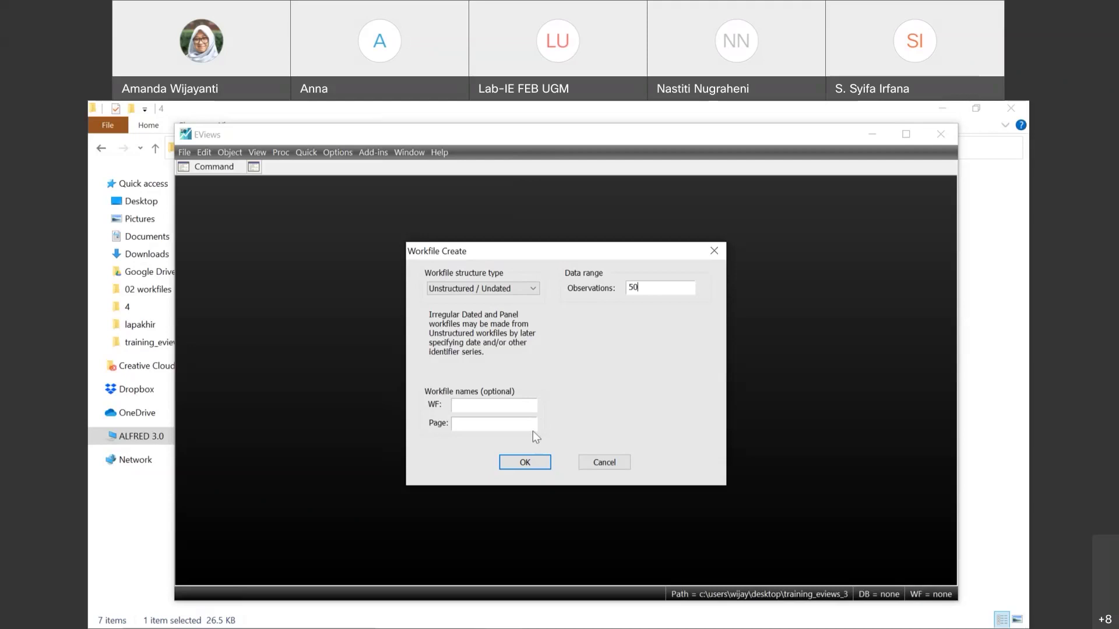
{"action": "left_click", "coordinate": [527, 463]}
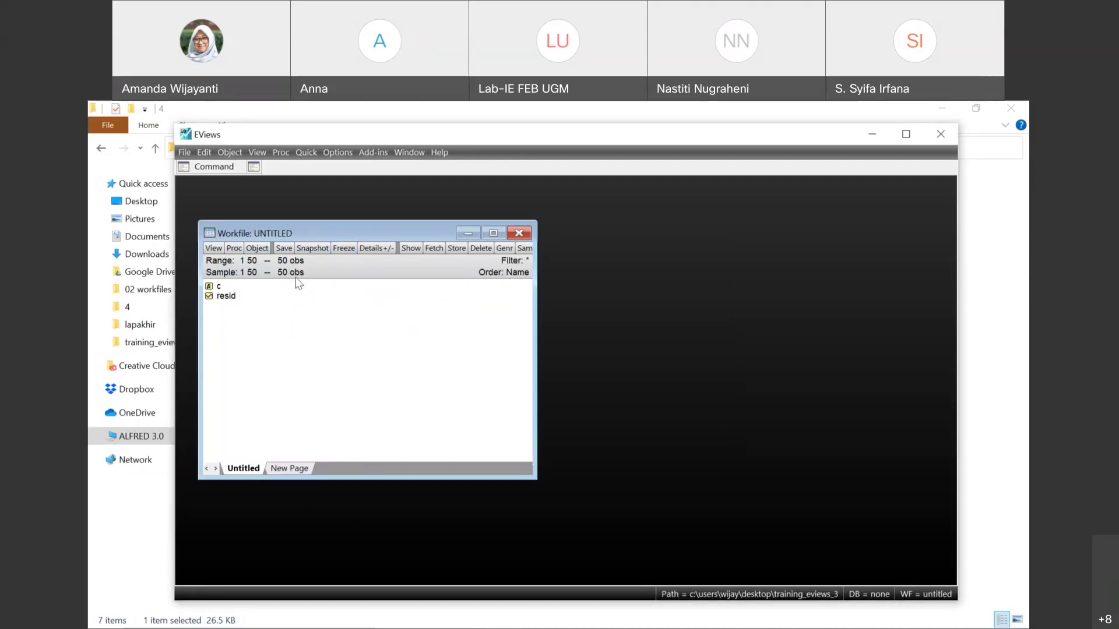
Import the Cross_Section file from folder 4 using the predefined USstates range, linking the imported series to the external source
{"action": "left_click", "coordinate": [189, 155]}
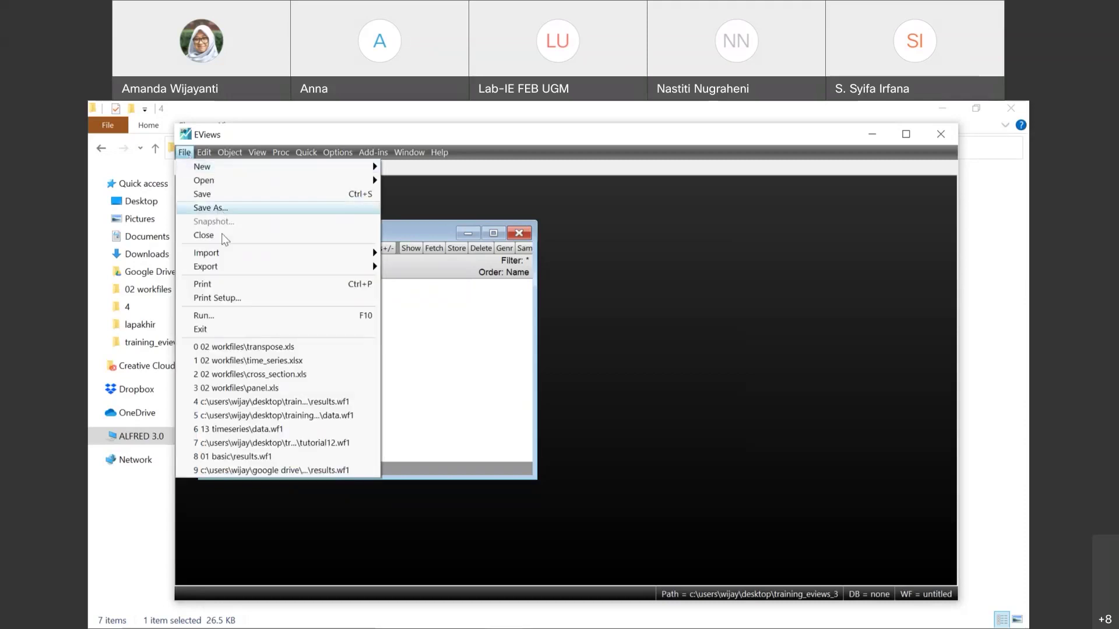
{"action": "mouse_move", "coordinate": [222, 248]}
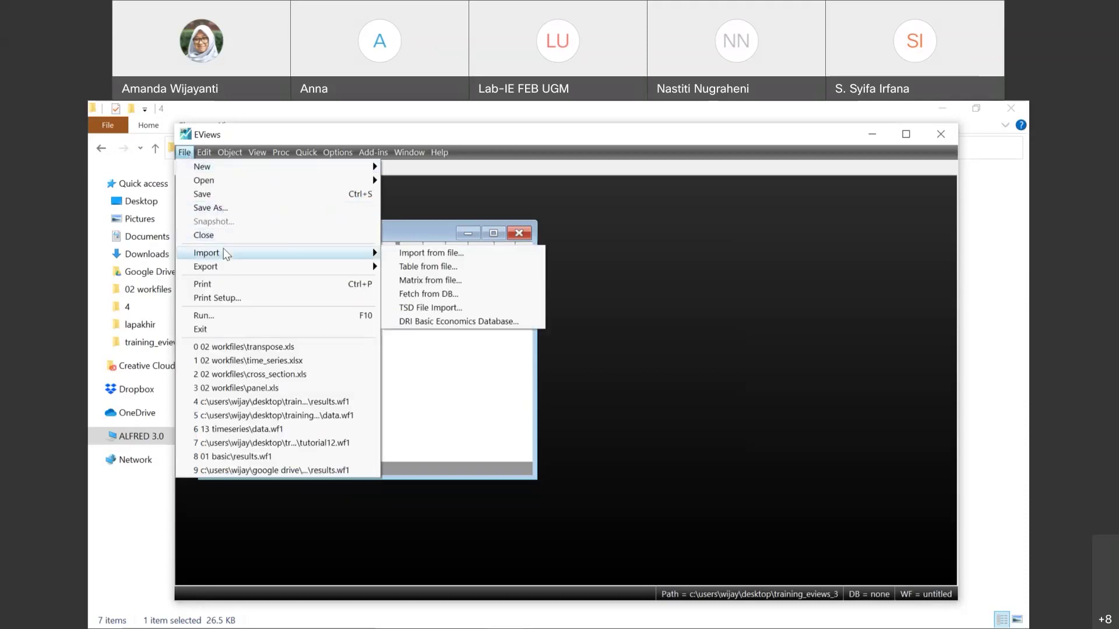
{"action": "left_click", "coordinate": [401, 254]}
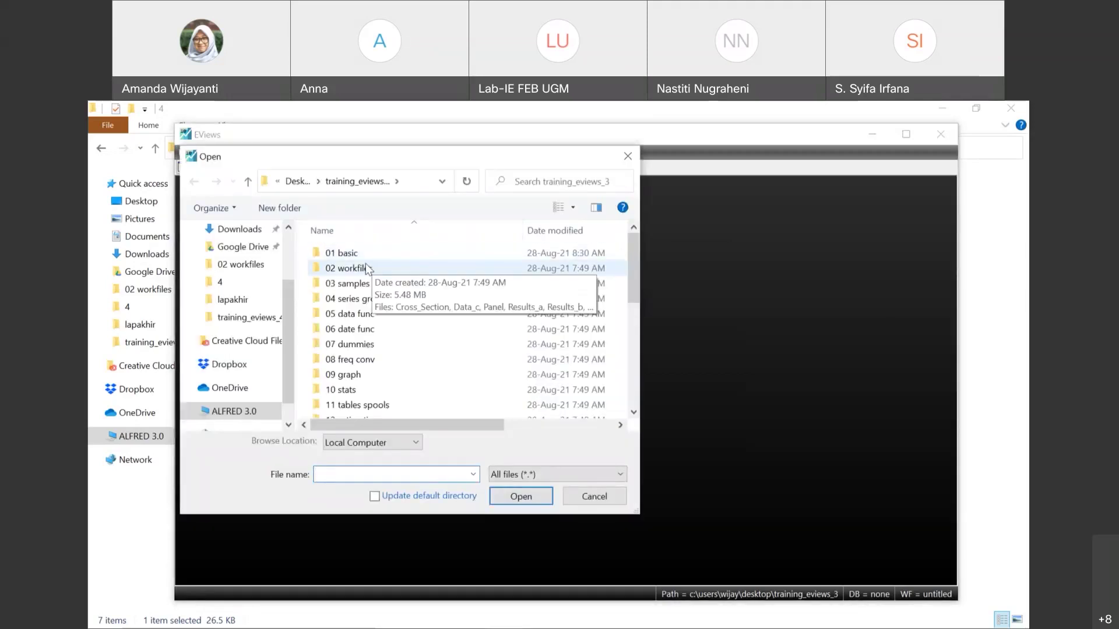
{"action": "left_click", "coordinate": [236, 285]}
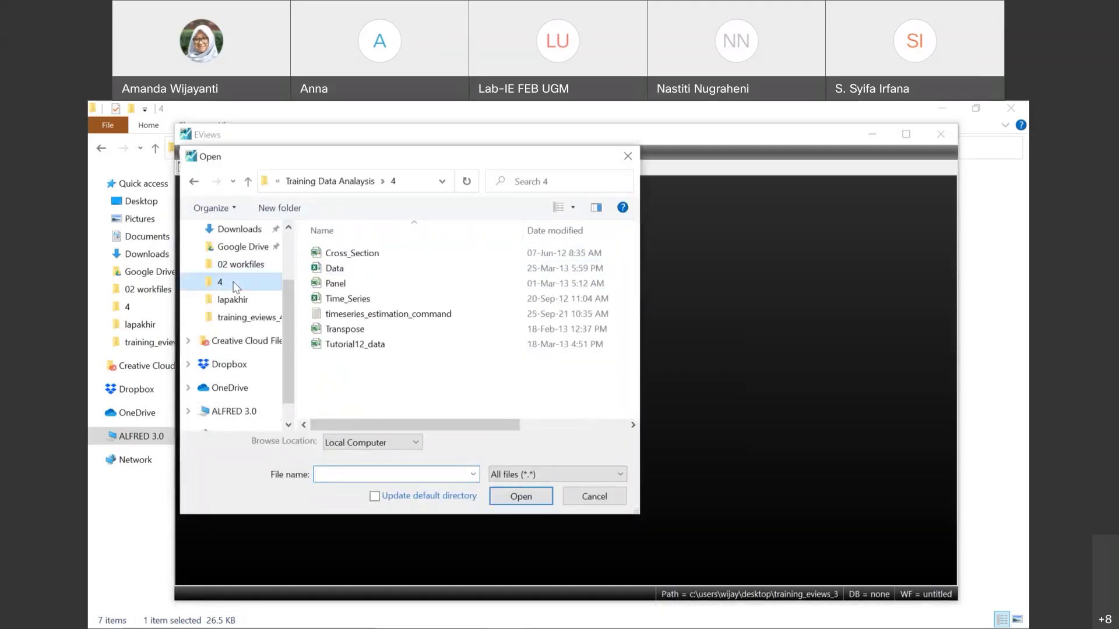
{"action": "left_click", "coordinate": [396, 257]}
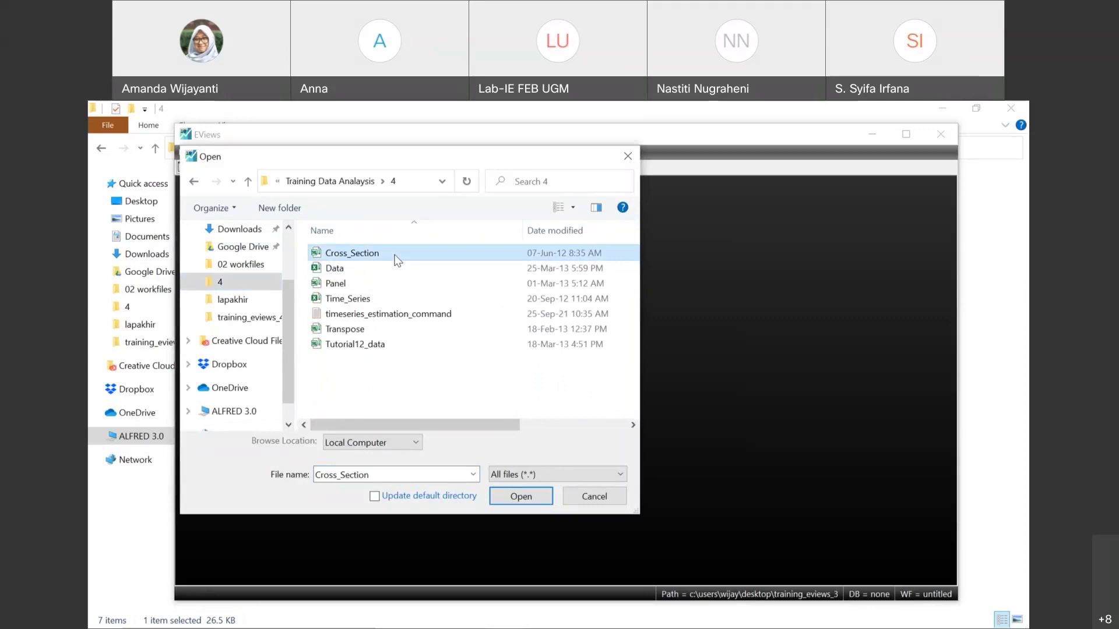
{"action": "left_click", "coordinate": [520, 495]}
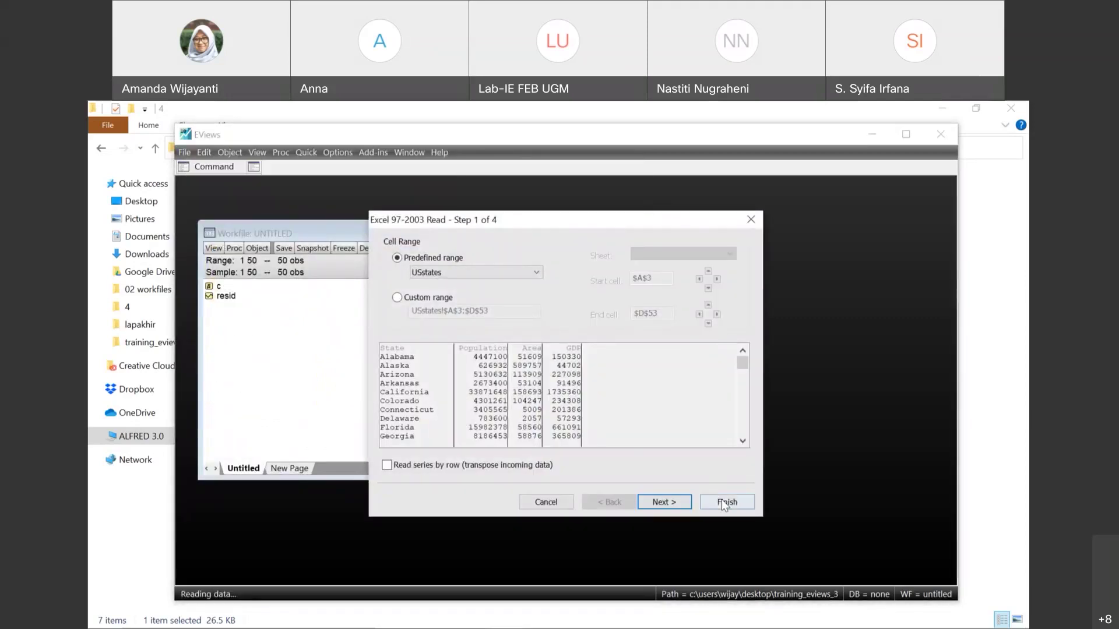
{"action": "left_click", "coordinate": [721, 500]}
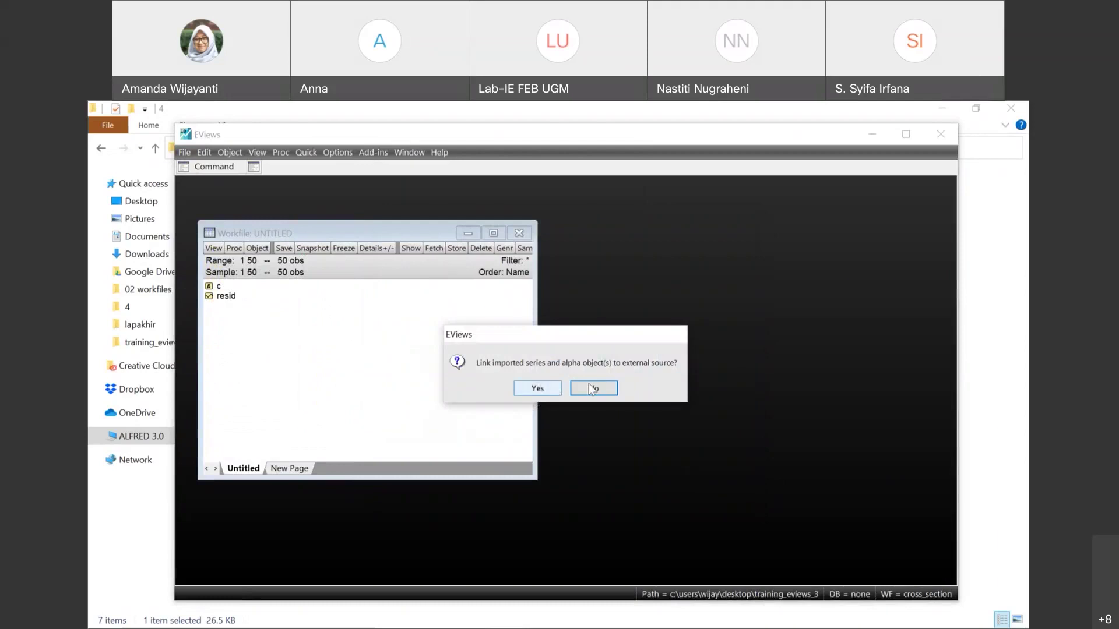
{"action": "left_click", "coordinate": [537, 389]}
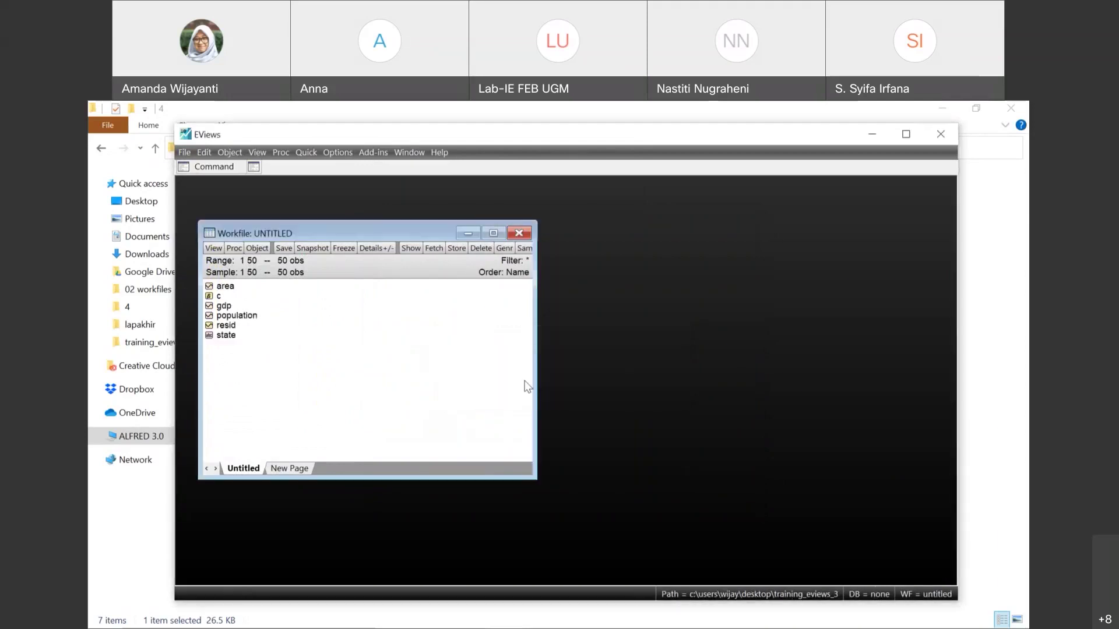
Open the imported gdp and population series in turn to inspect their observations, closing each one after viewing
{"action": "left_click", "coordinate": [228, 288]}
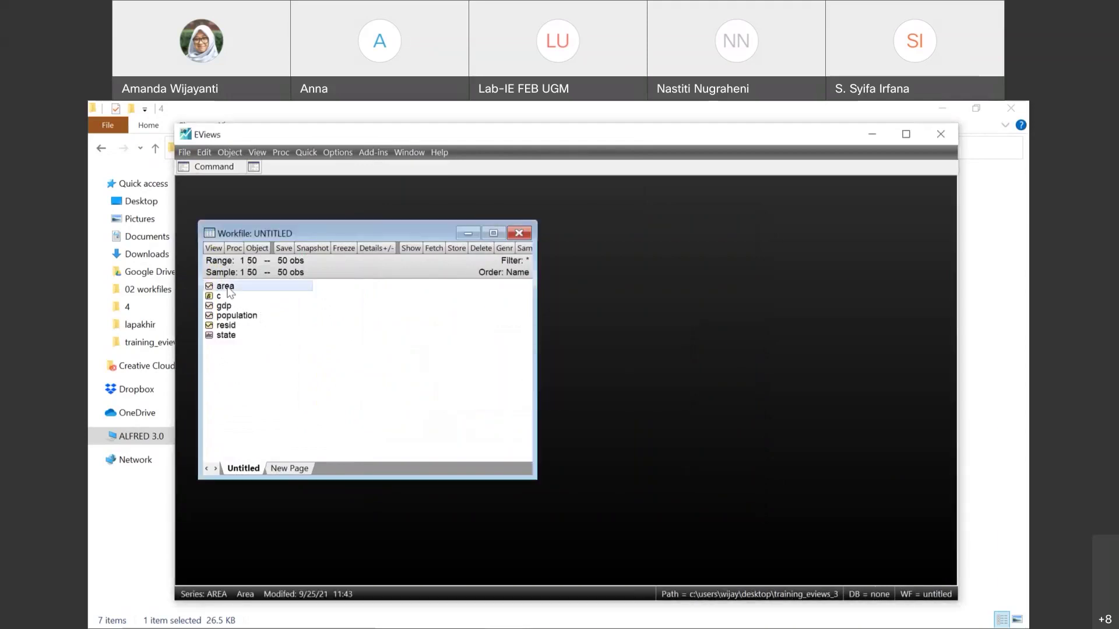
{"action": "left_click", "coordinate": [222, 307]}
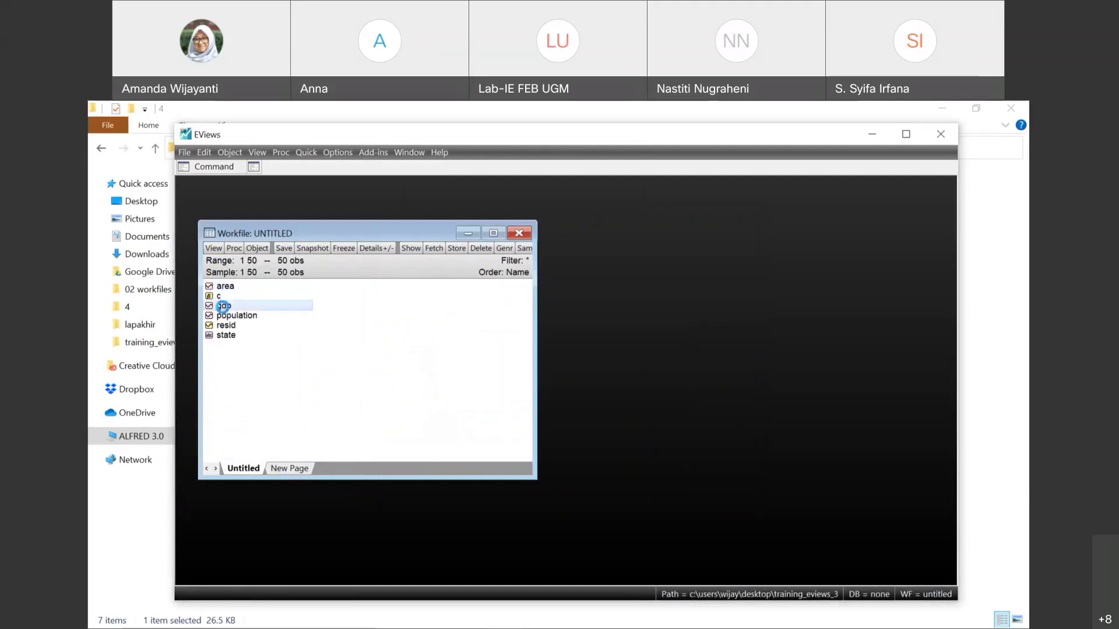
{"action": "double_click", "coordinate": [224, 307]}
{"action": "scroll", "coordinate": [359, 377], "scroll_direction": "down", "scroll_amount": 2}
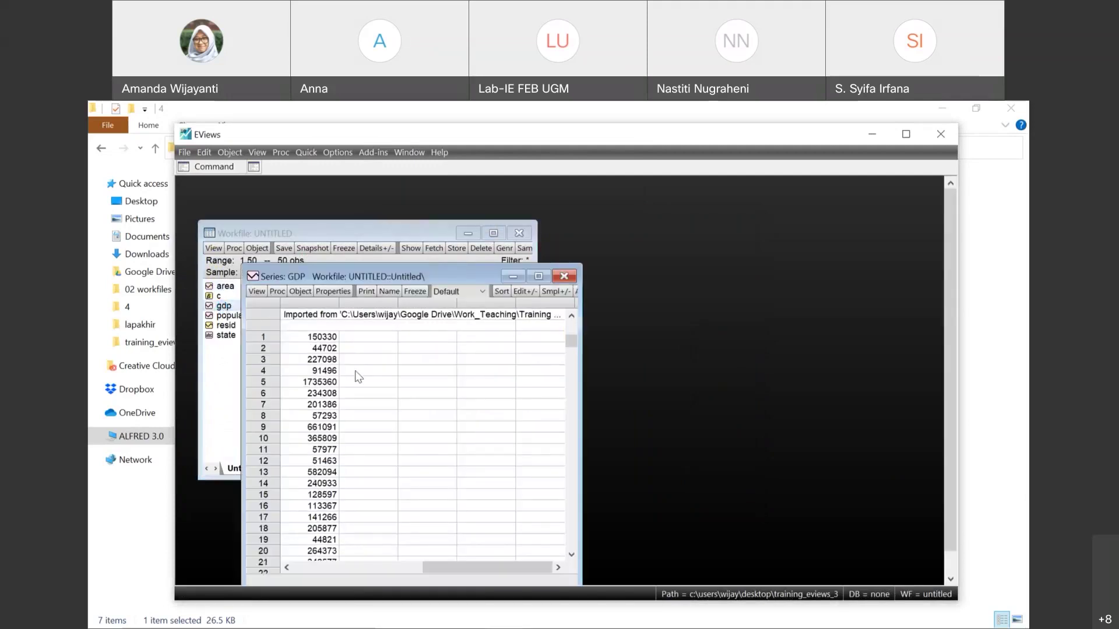
{"action": "left_click", "coordinate": [573, 274]}
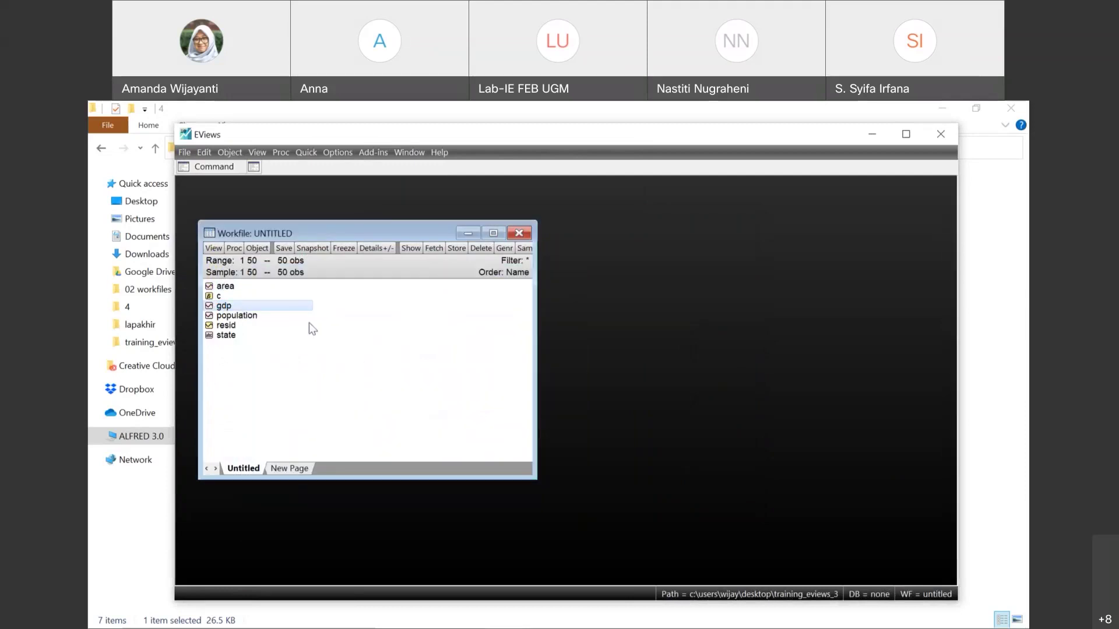
{"action": "double_click", "coordinate": [252, 315]}
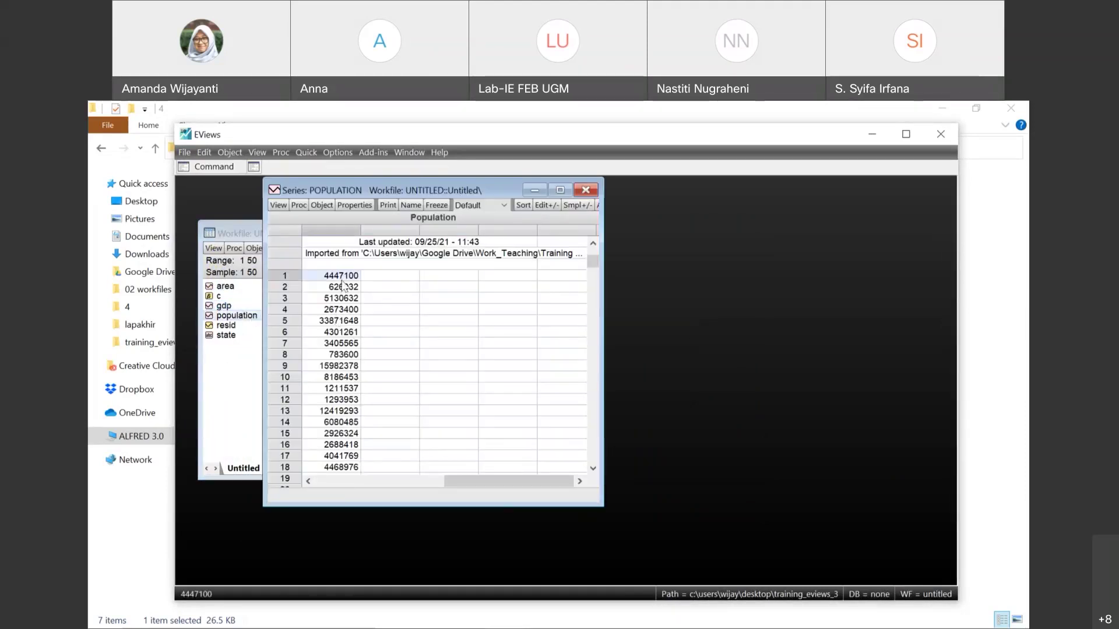
{"action": "left_click", "coordinate": [586, 190]}
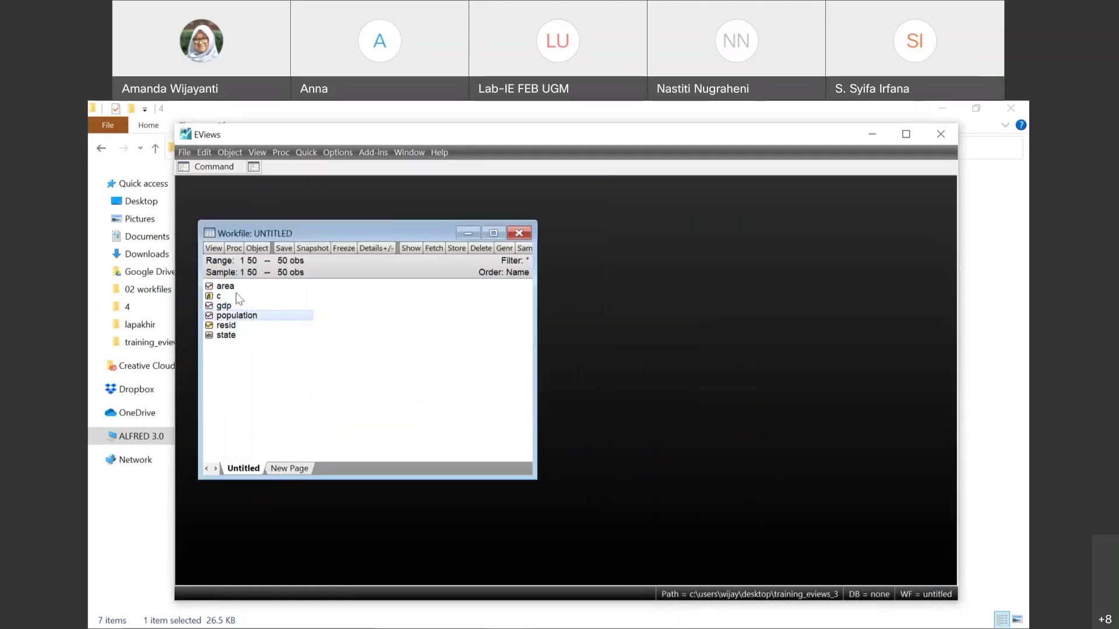
Inspect the observations in the area series and the state alpha series, closing each one after viewing
{"action": "double_click", "coordinate": [225, 286]}
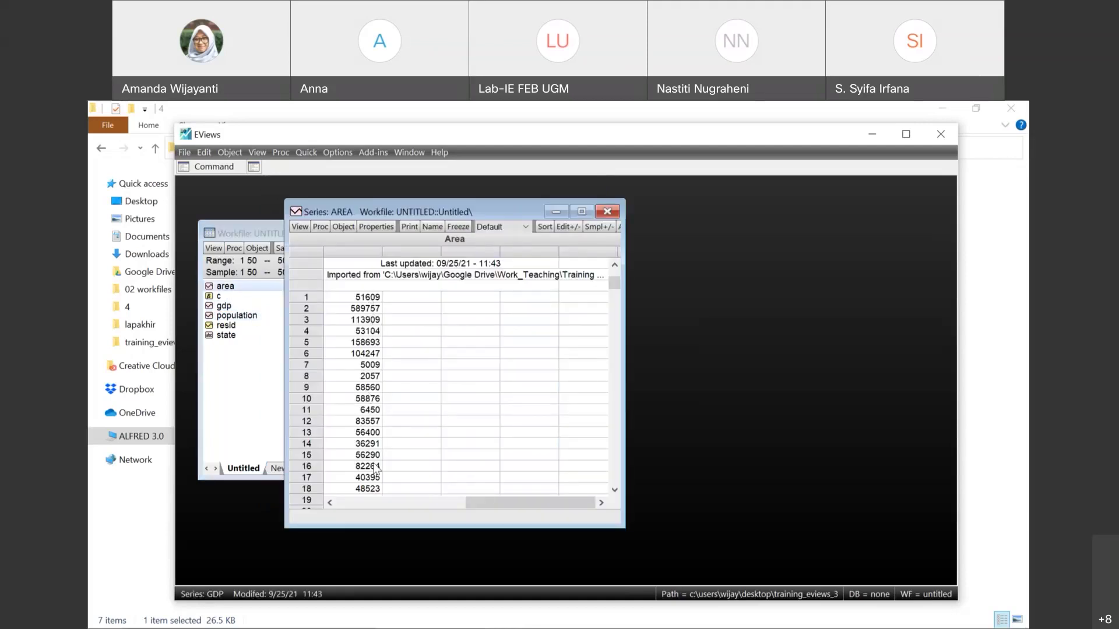
{"action": "left_click", "coordinate": [606, 211]}
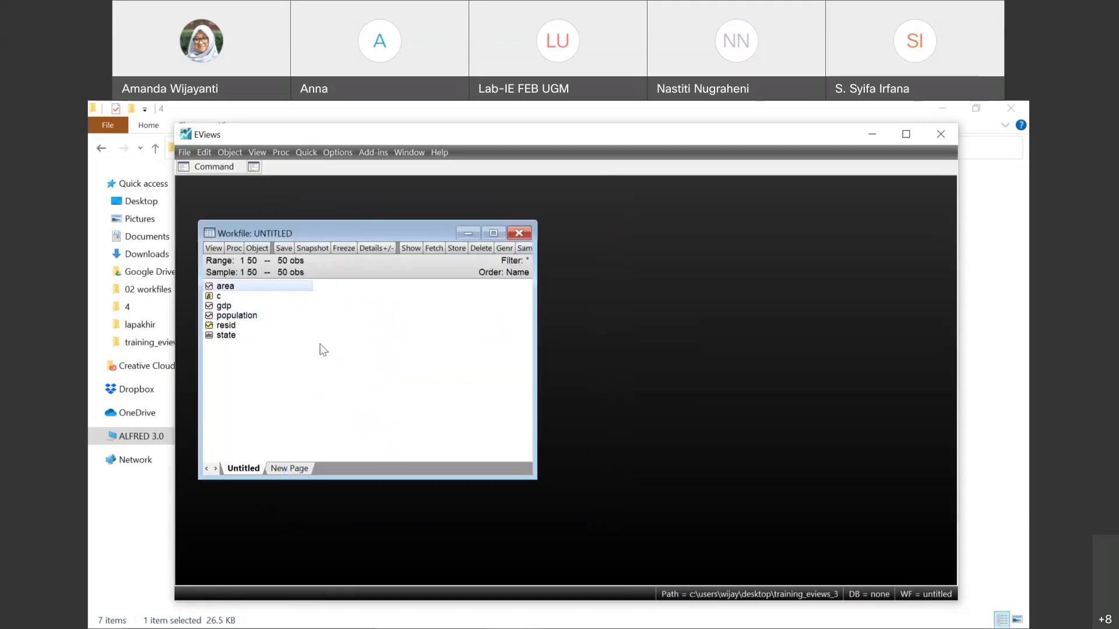
{"action": "double_click", "coordinate": [227, 336]}
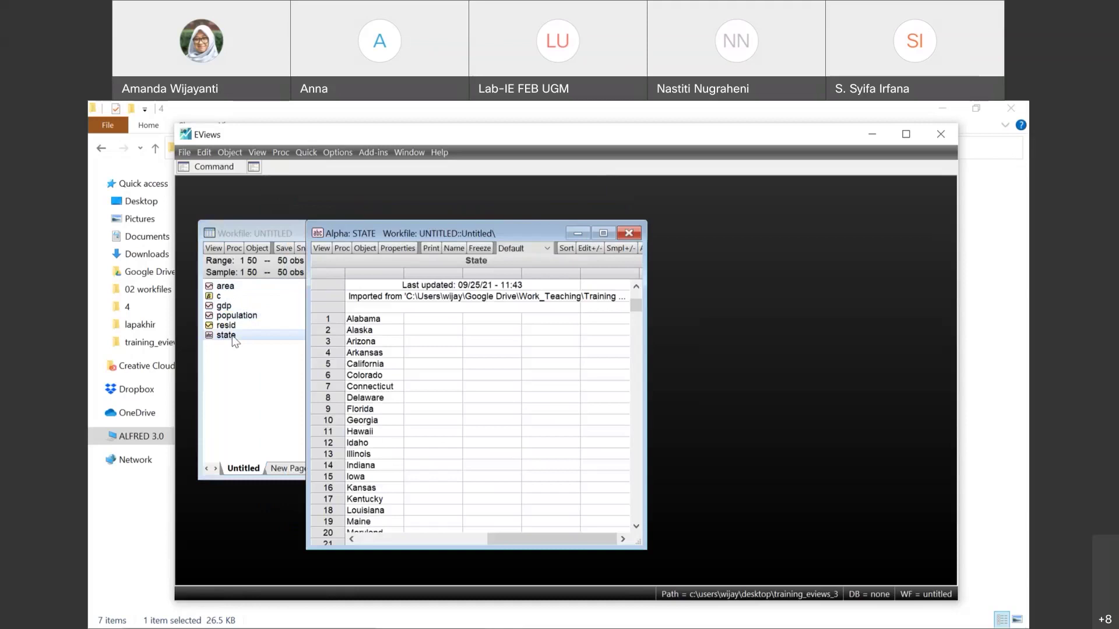
{"action": "left_click", "coordinate": [376, 320]}
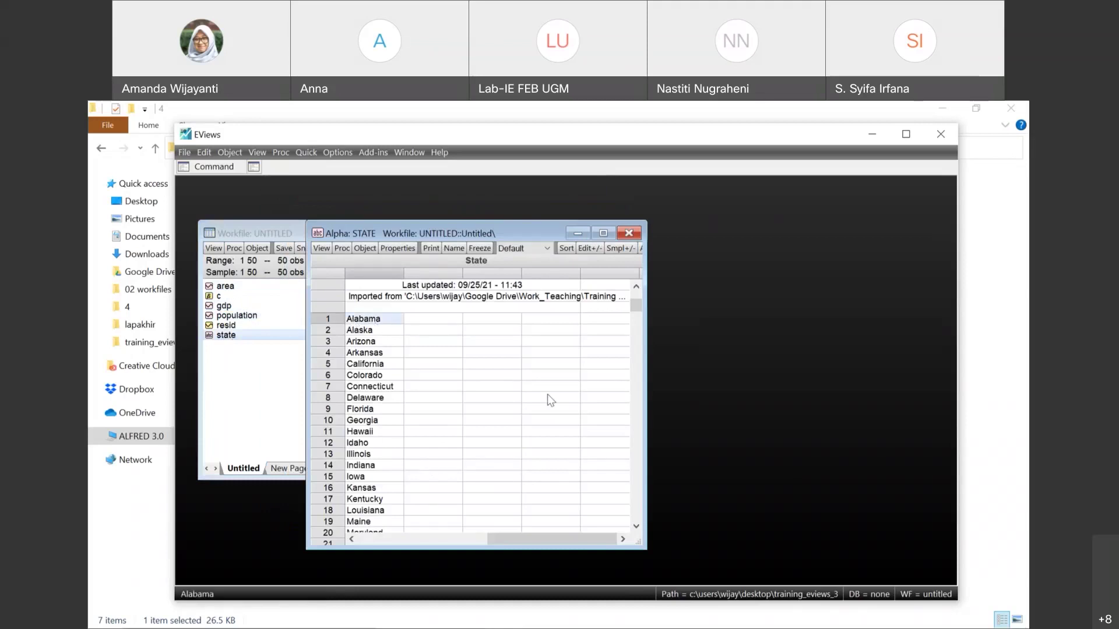
{"action": "left_click", "coordinate": [628, 234]}
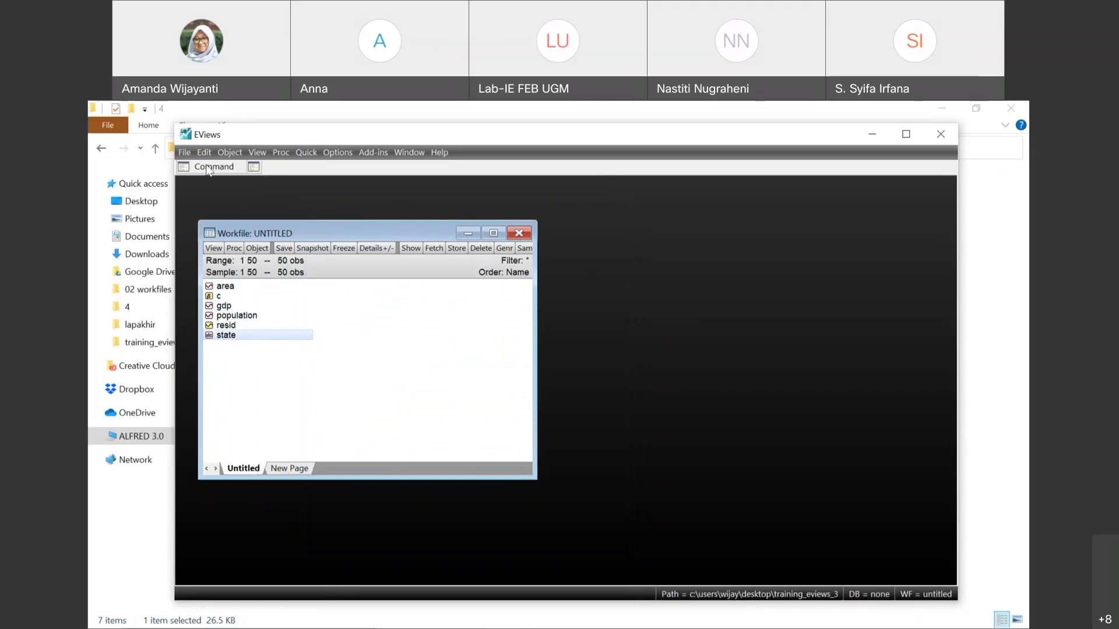
Save the workfile as cs in folder 4 as an EViews Workfile with double precision series storage
{"action": "left_click", "coordinate": [186, 153]}
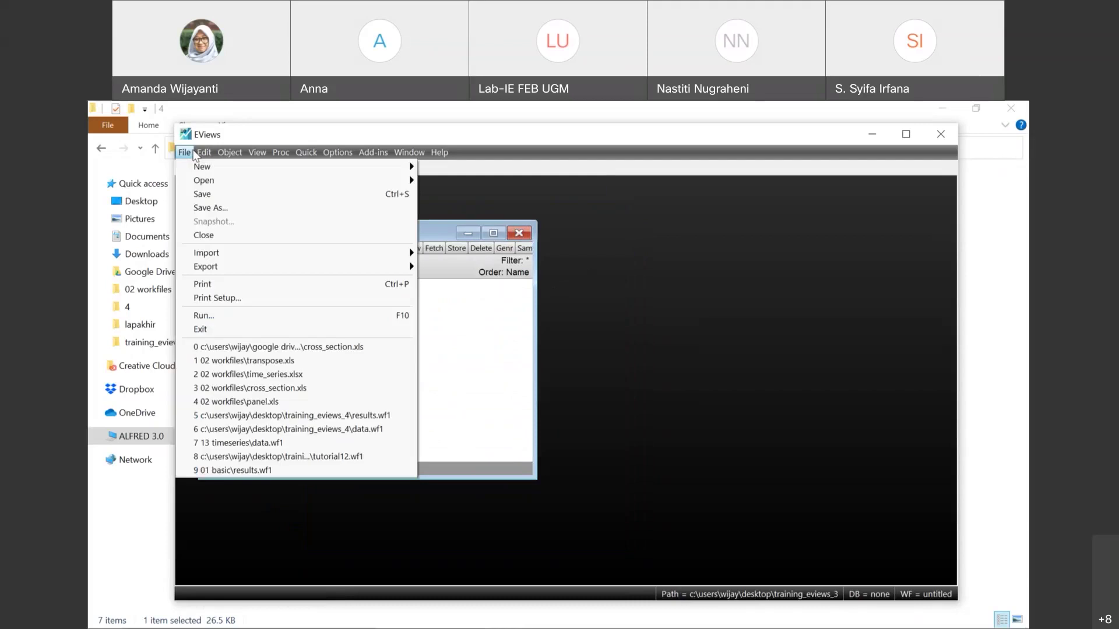
{"action": "left_click", "coordinate": [206, 197]}
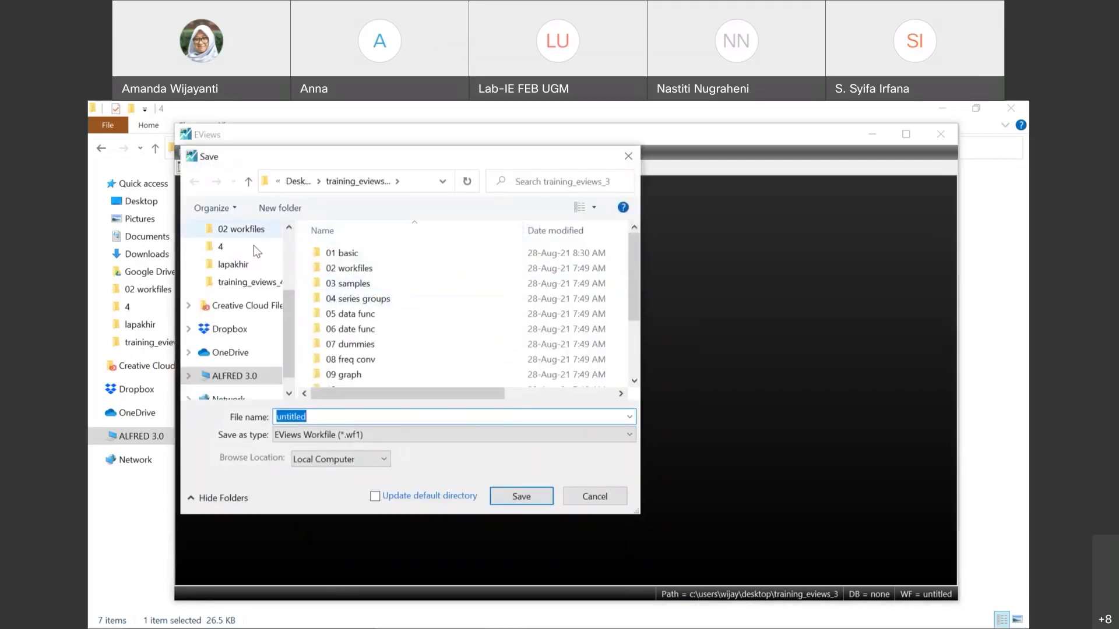
{"action": "left_click", "coordinate": [252, 250]}
{"action": "double_click", "coordinate": [317, 415]}
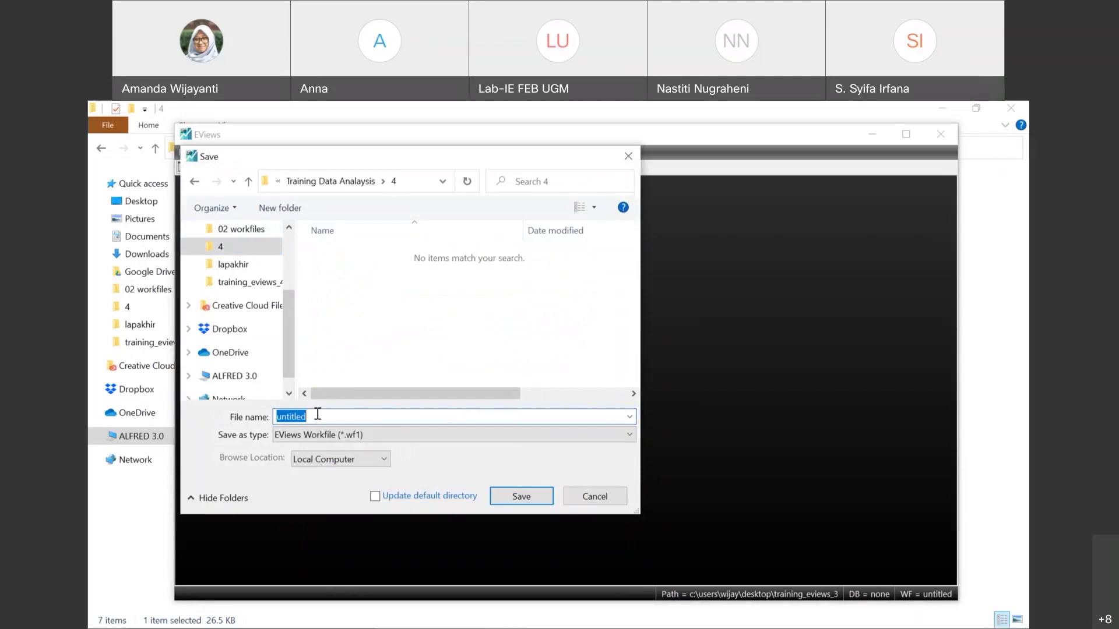
{"action": "type", "text": "cs"}
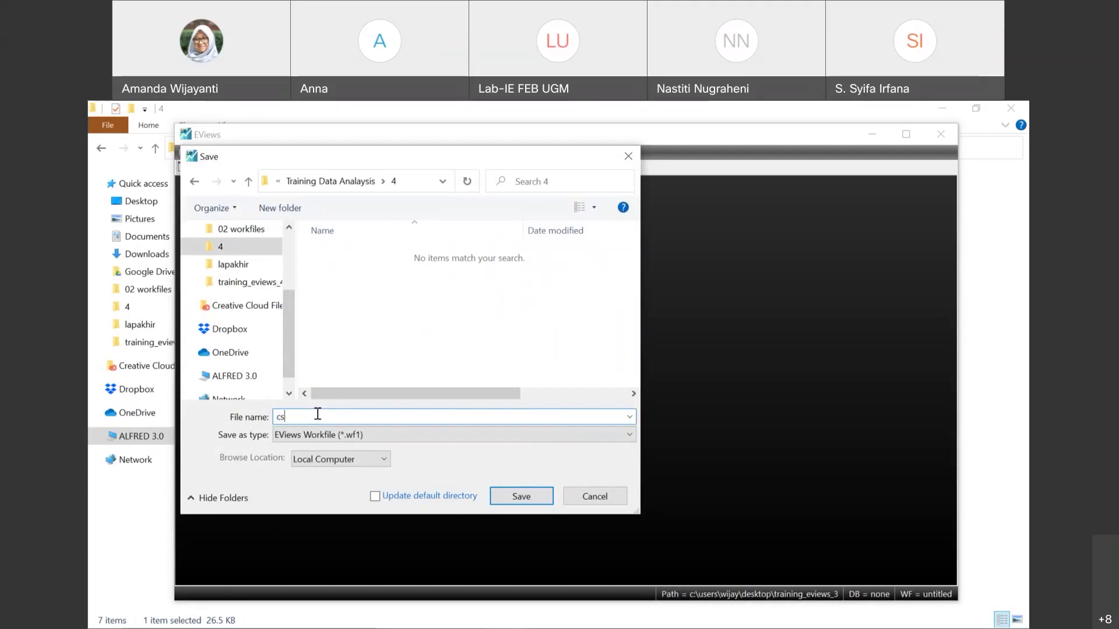
{"action": "key", "text": "Return"}
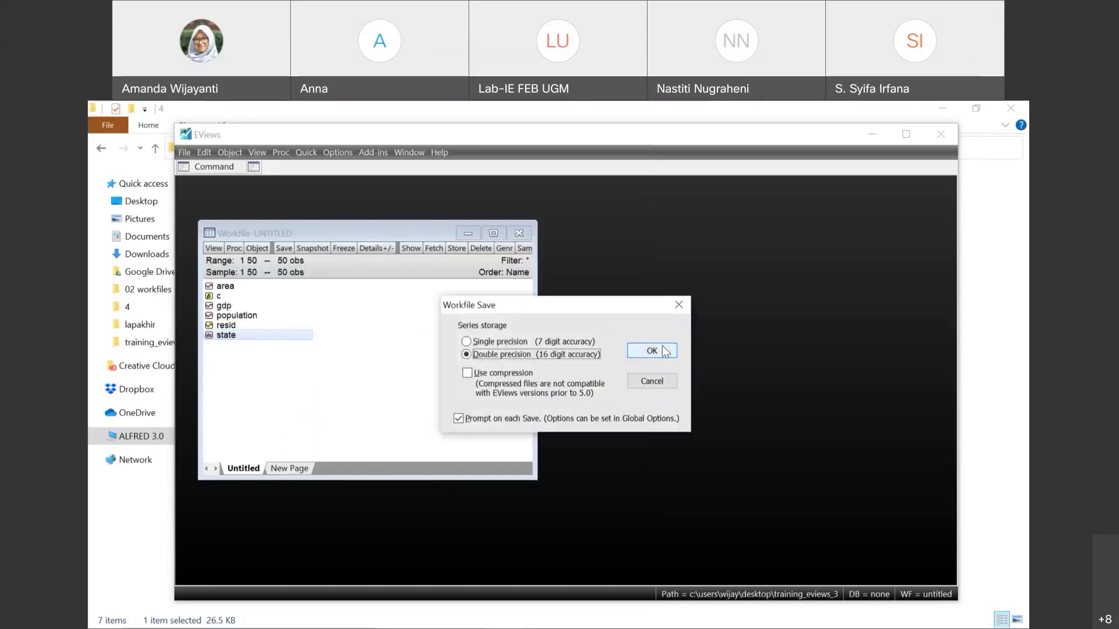
{"action": "left_click", "coordinate": [652, 350]}
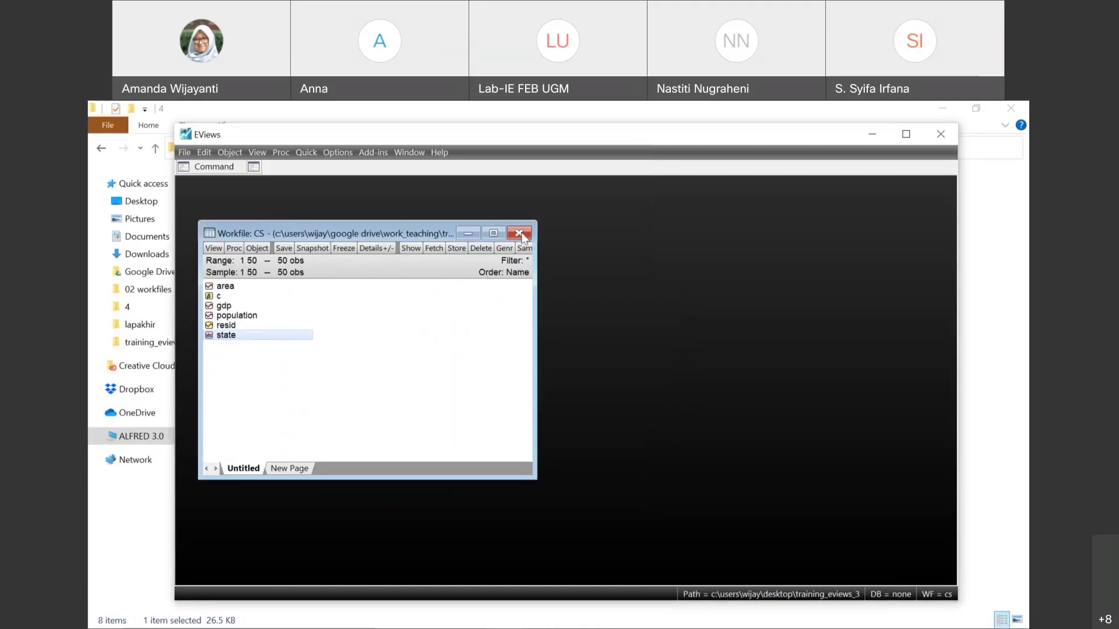
Switch to File Explorer and open the Time_Series workbook from folder 4
{"action": "left_click", "coordinate": [991, 210]}
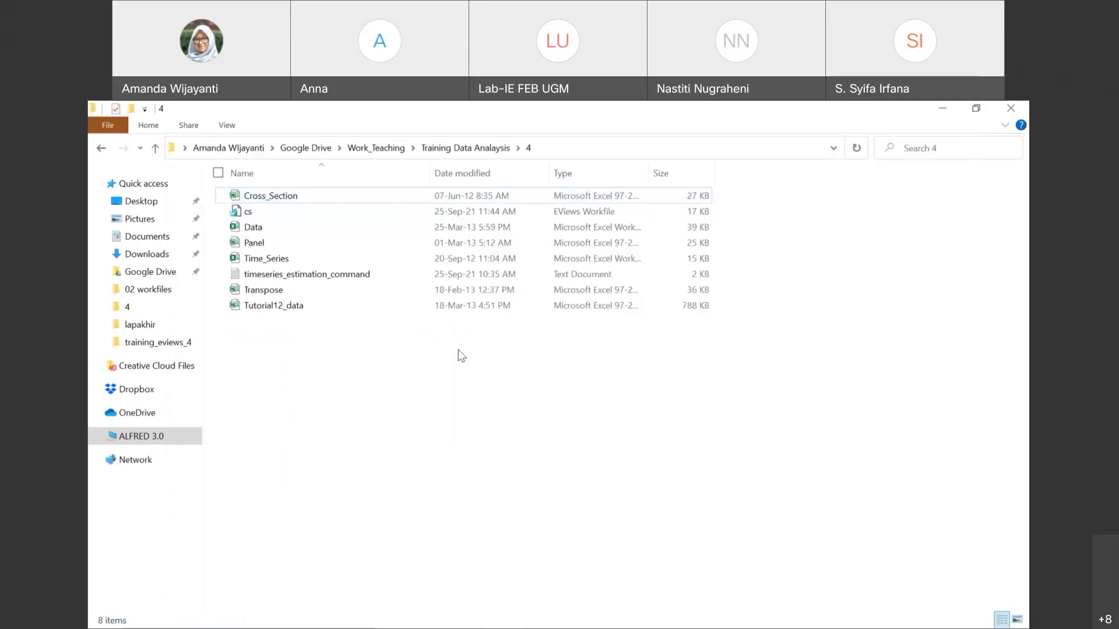
{"action": "left_click", "coordinate": [302, 257]}
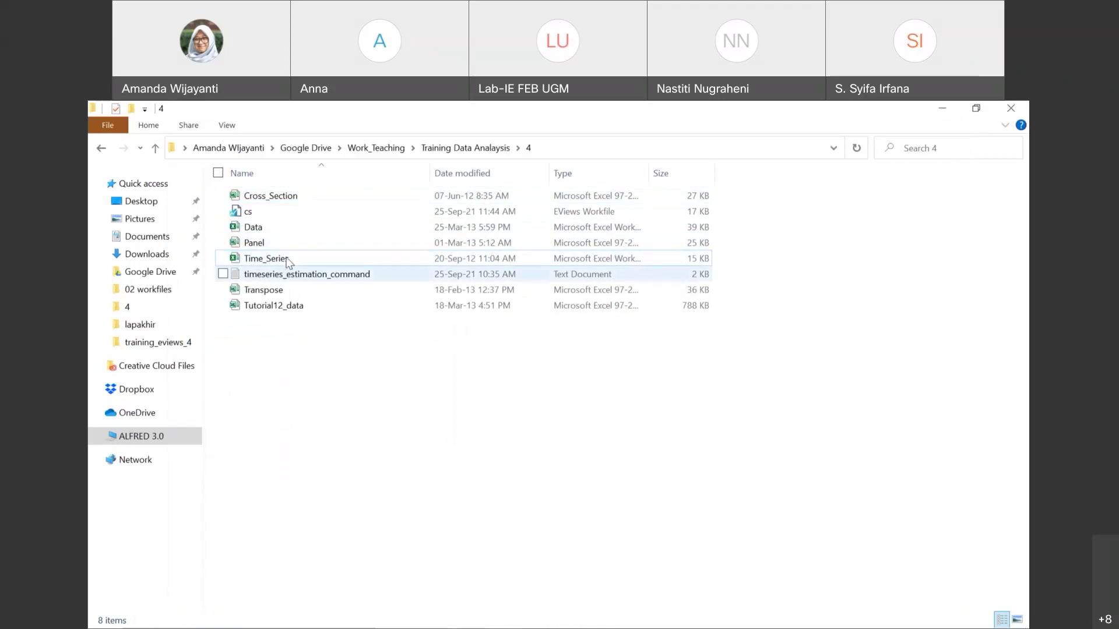
{"action": "double_click", "coordinate": [286, 258]}
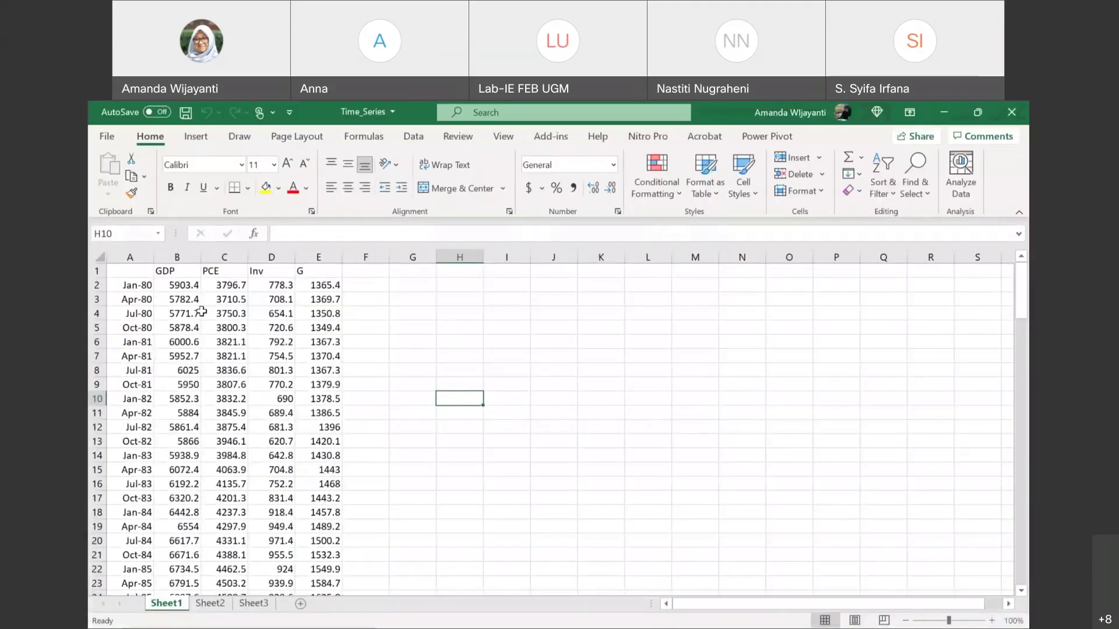
Examine the date column in Sheet1 of Time_Series, checking the interval between the first few dates
{"action": "left_click", "coordinate": [224, 314]}
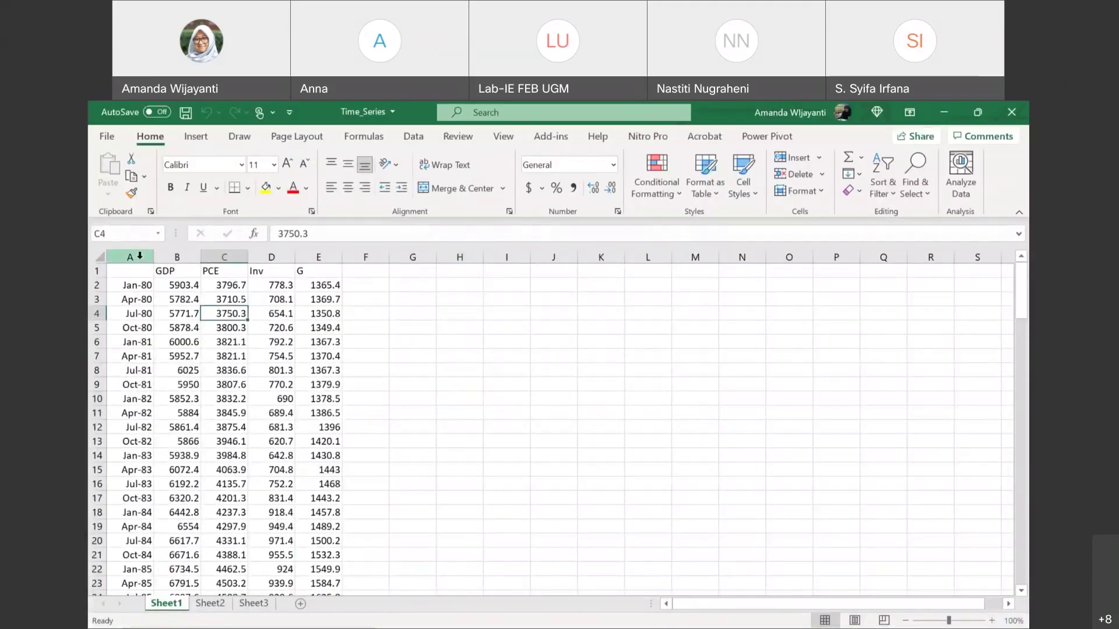
{"action": "left_click", "coordinate": [139, 255]}
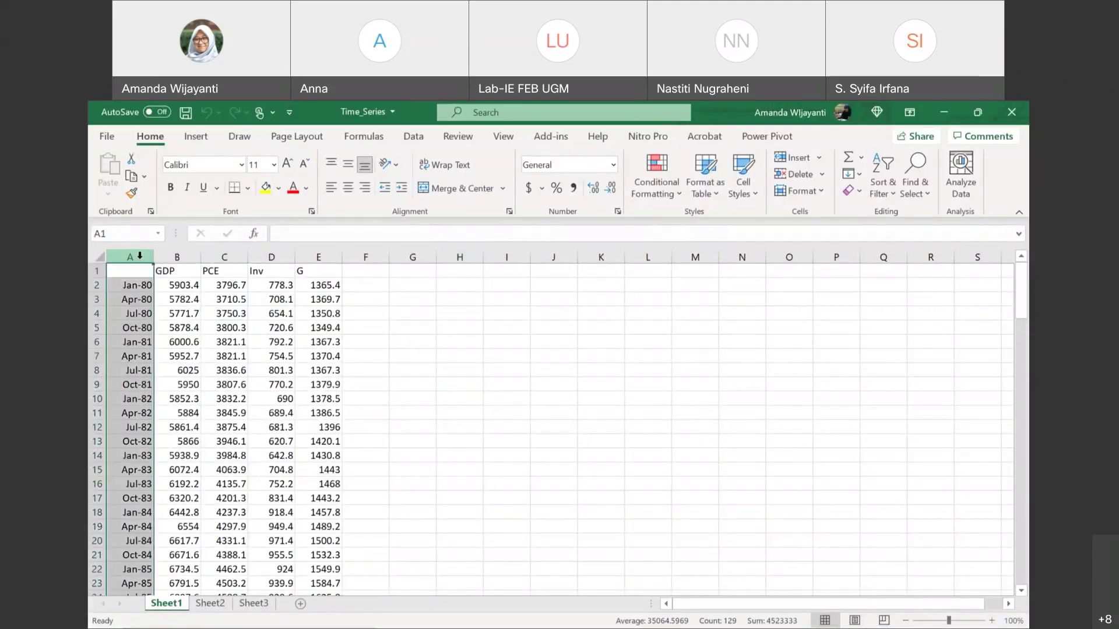
{"action": "left_click", "coordinate": [129, 287]}
{"action": "left_click", "coordinate": [129, 301]}
{"action": "left_click", "coordinate": [130, 317]}
{"action": "left_click", "coordinate": [131, 328]}
{"action": "left_click", "coordinate": [141, 285]}
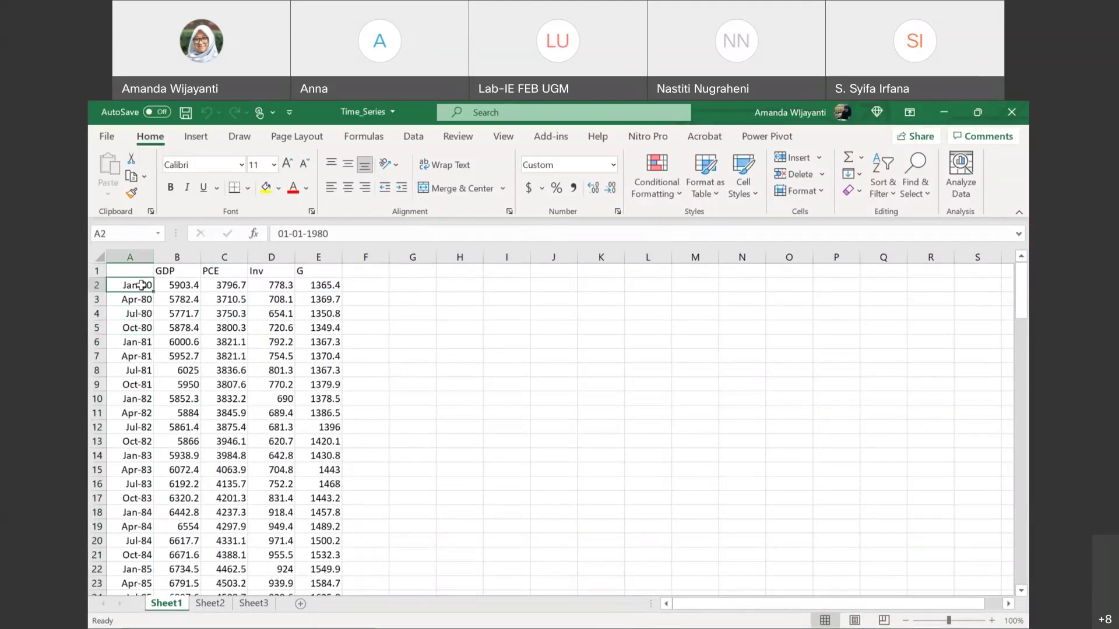
Check the last date in column A of the time series data and return to the first rows
{"action": "scroll", "coordinate": [155, 352], "scroll_direction": "down", "scroll_amount": 20}
{"action": "scroll", "coordinate": [156, 352], "scroll_direction": "up", "scroll_amount": 20}
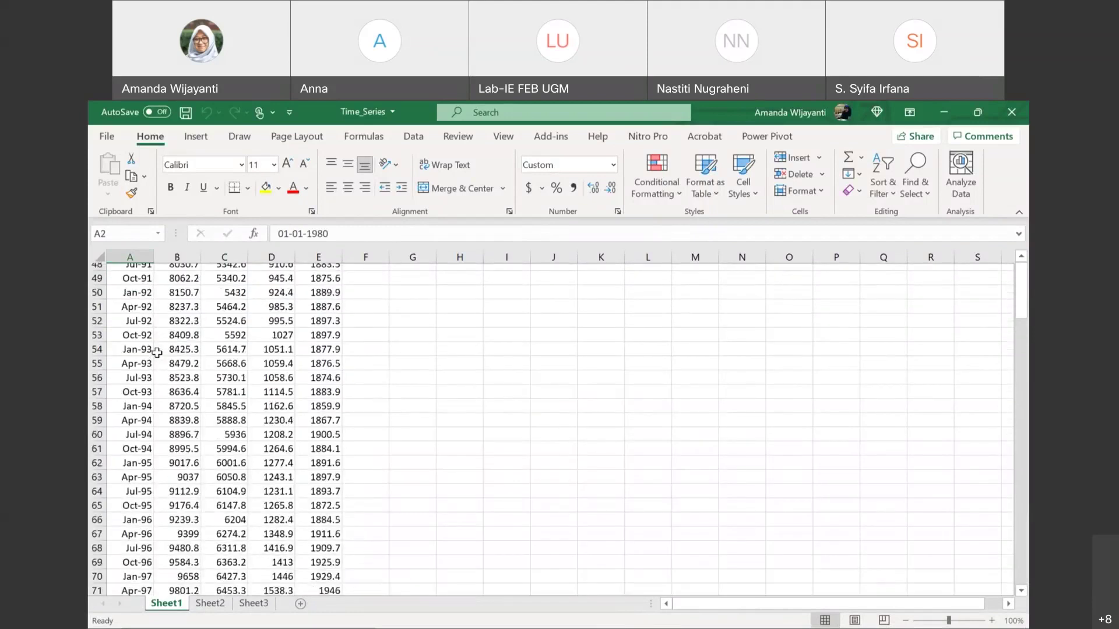
{"action": "scroll", "coordinate": [157, 352], "scroll_direction": "down", "scroll_amount": 18}
{"action": "scroll", "coordinate": [155, 352], "scroll_direction": "up", "scroll_amount": 8}
{"action": "left_click", "coordinate": [137, 442]}
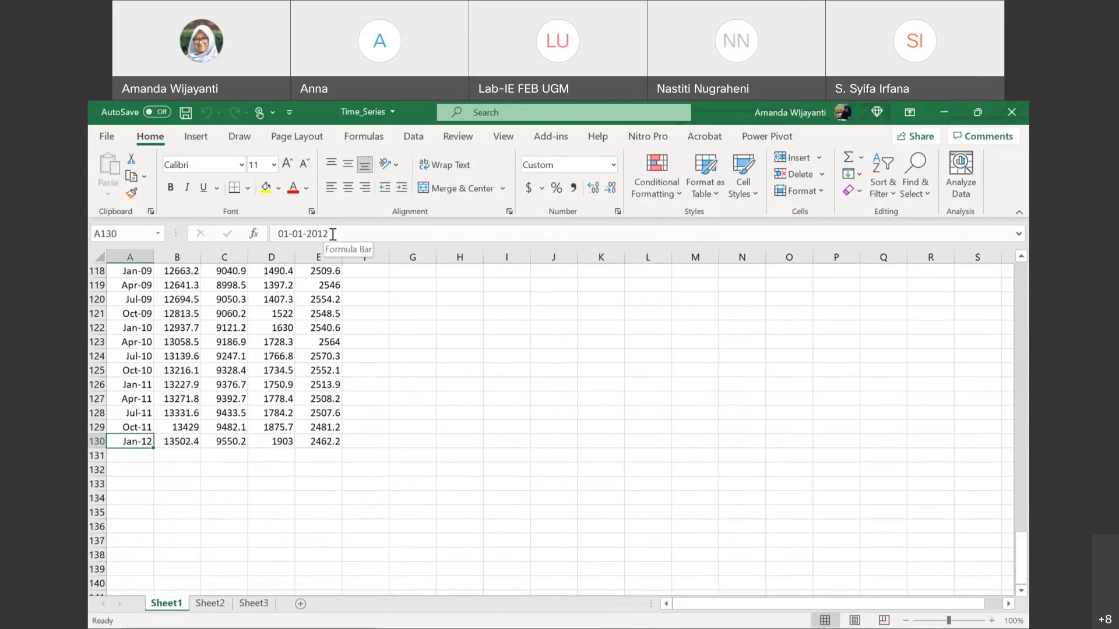
{"action": "scroll", "coordinate": [272, 412], "scroll_direction": "up", "scroll_amount": 20}
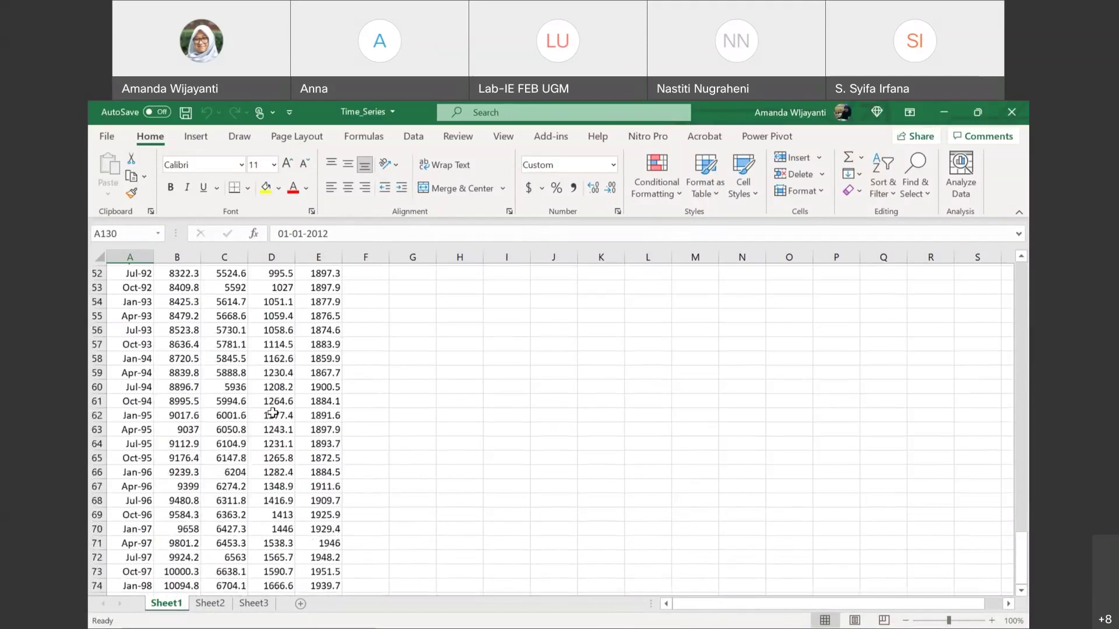
Review the GDP, PCE, Inv and G columns of the time series sheet one after another
{"action": "left_click", "coordinate": [181, 257]}
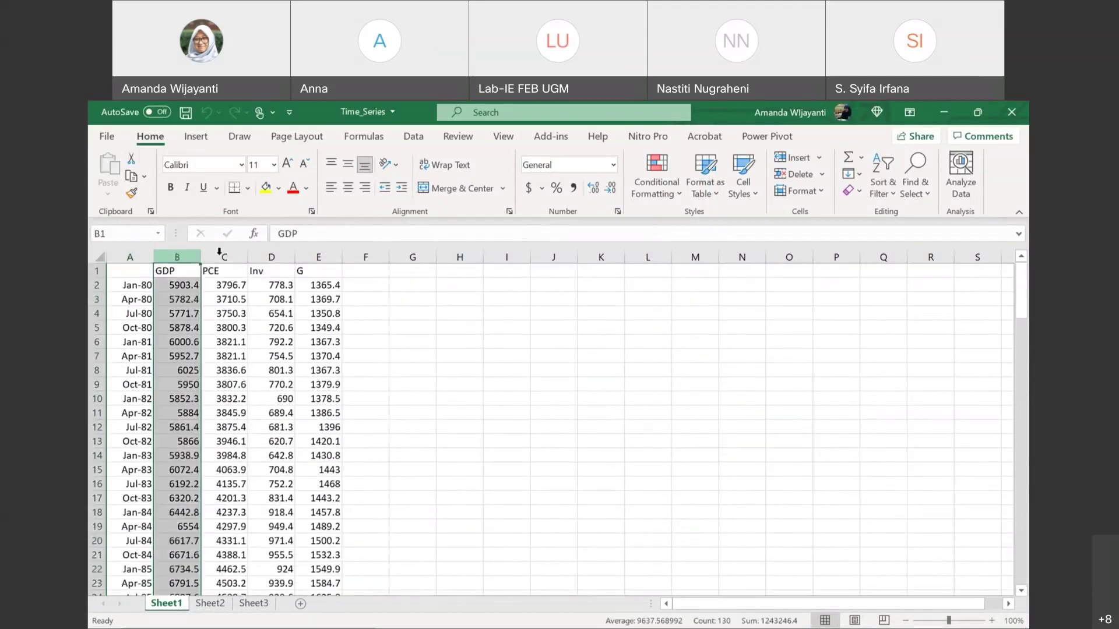
{"action": "left_click", "coordinate": [229, 250]}
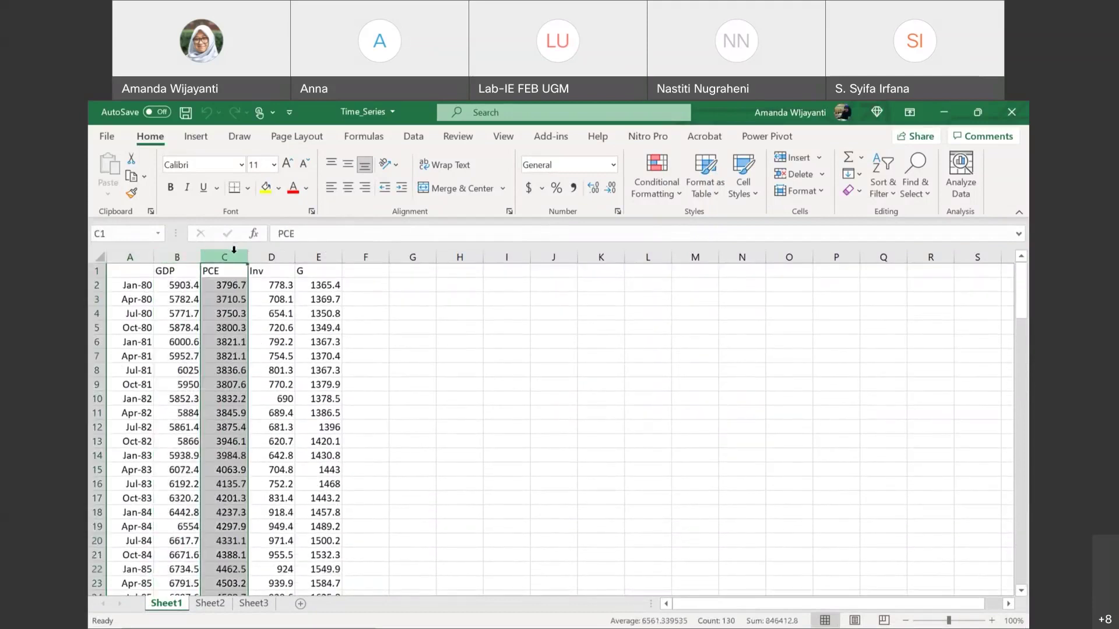
{"action": "left_click", "coordinate": [277, 252]}
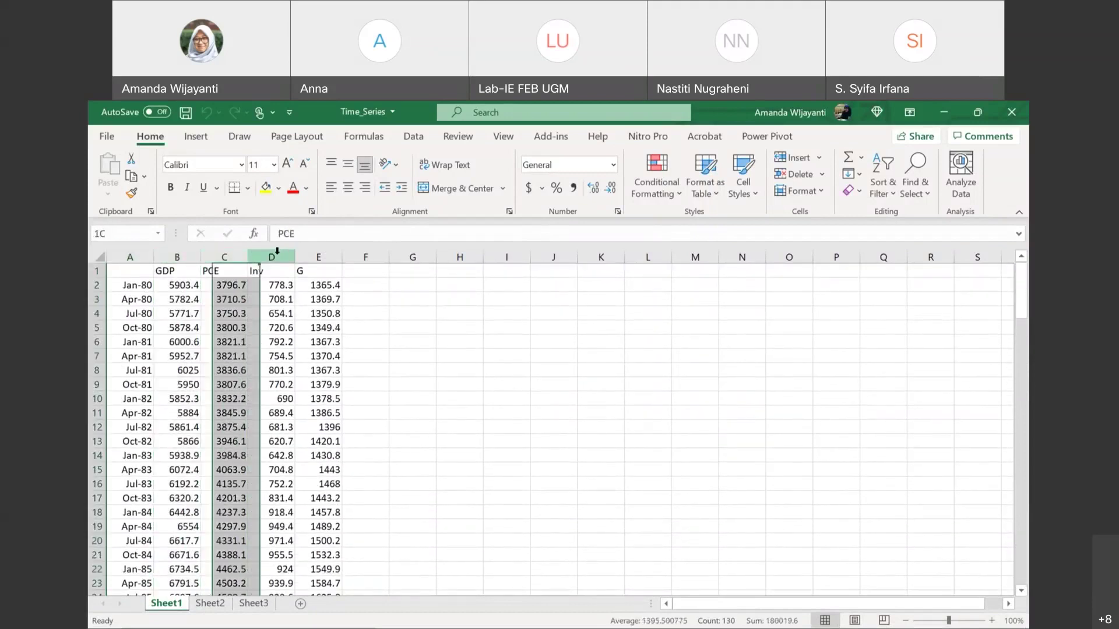
{"action": "left_click", "coordinate": [320, 254]}
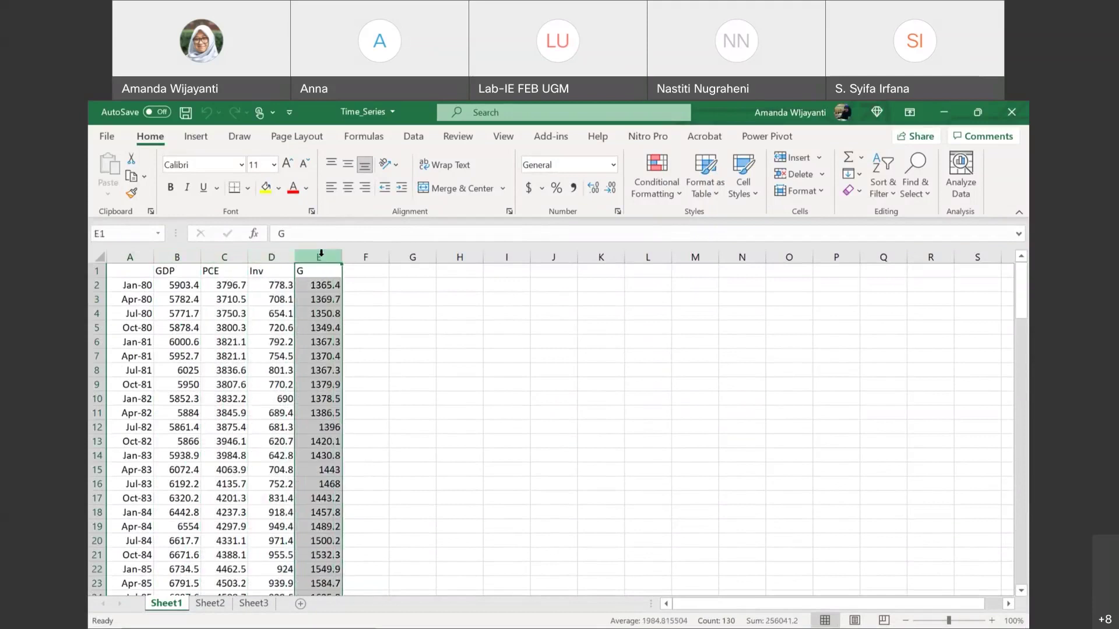
Switch to File Explorer, open the Cross_Section workbook again and enable editing
{"action": "mouse_move", "coordinate": [603, 619]}
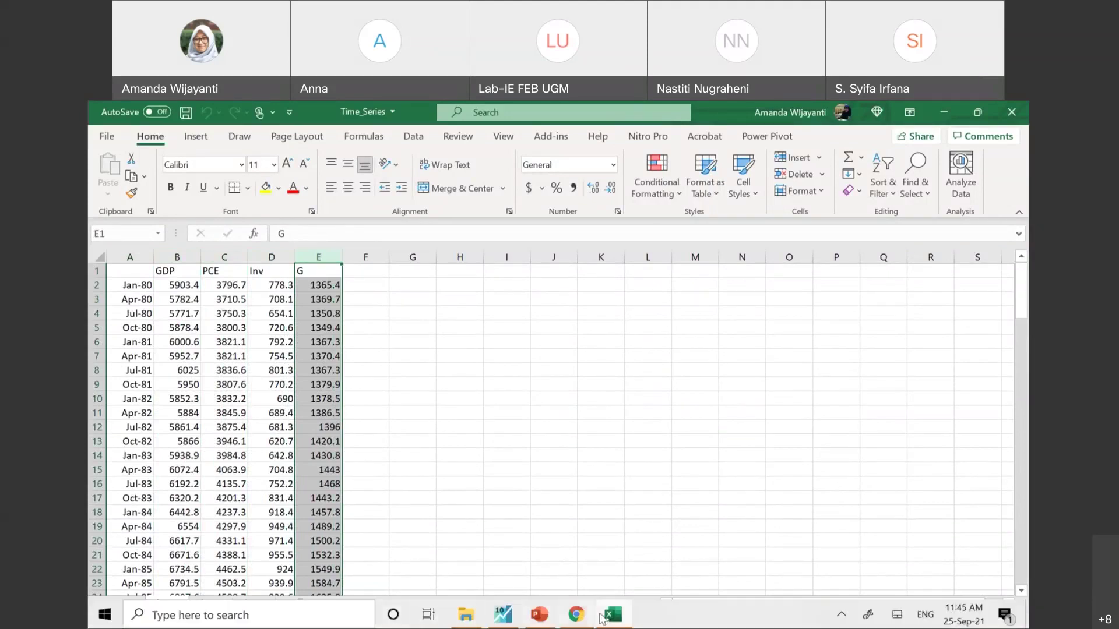
{"action": "left_click", "coordinate": [466, 614]}
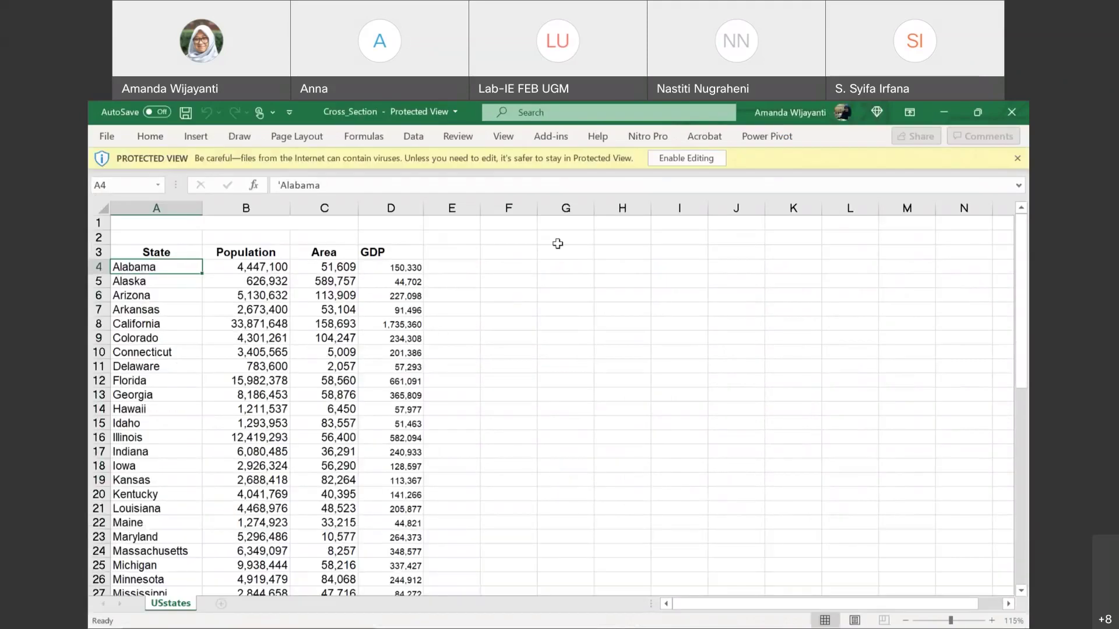
{"action": "left_click", "coordinate": [682, 159]}
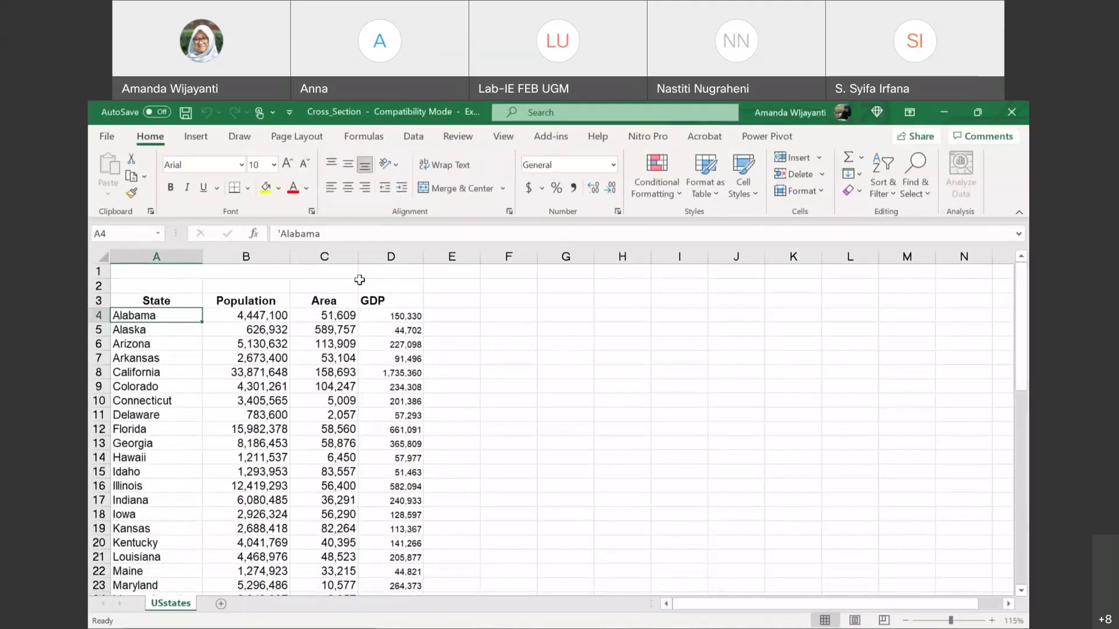
Look over the rows of the USstates sheet and highlight the State column for comparison with the time series data
{"action": "scroll", "coordinate": [302, 362], "scroll_direction": "down", "scroll_amount": 3}
{"action": "scroll", "coordinate": [302, 361], "scroll_direction": "up", "scroll_amount": 3}
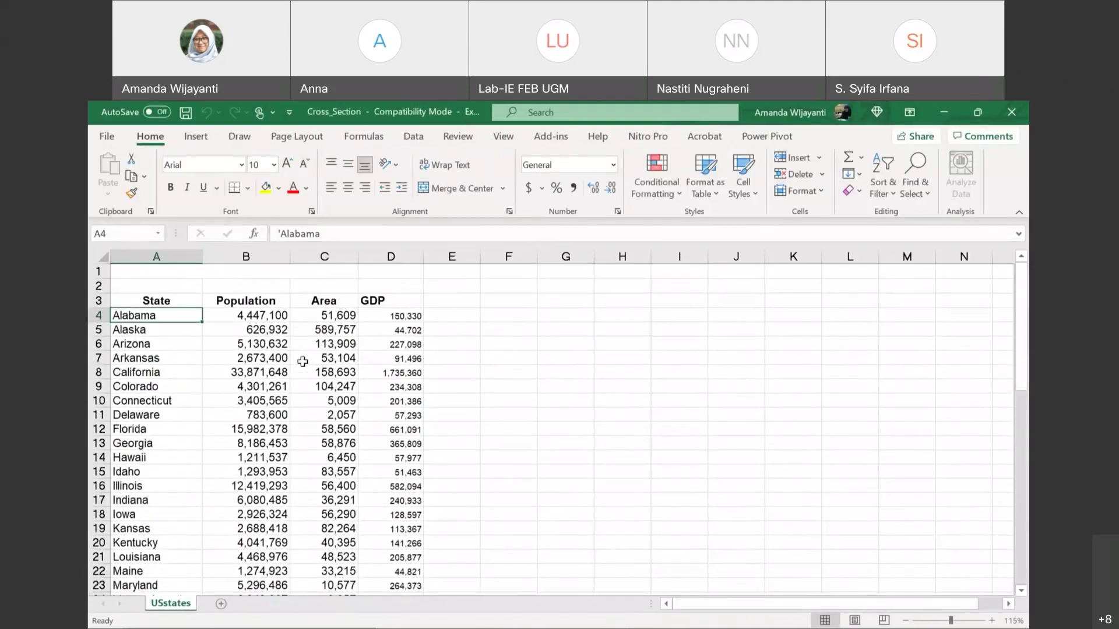
{"action": "left_click", "coordinate": [163, 253]}
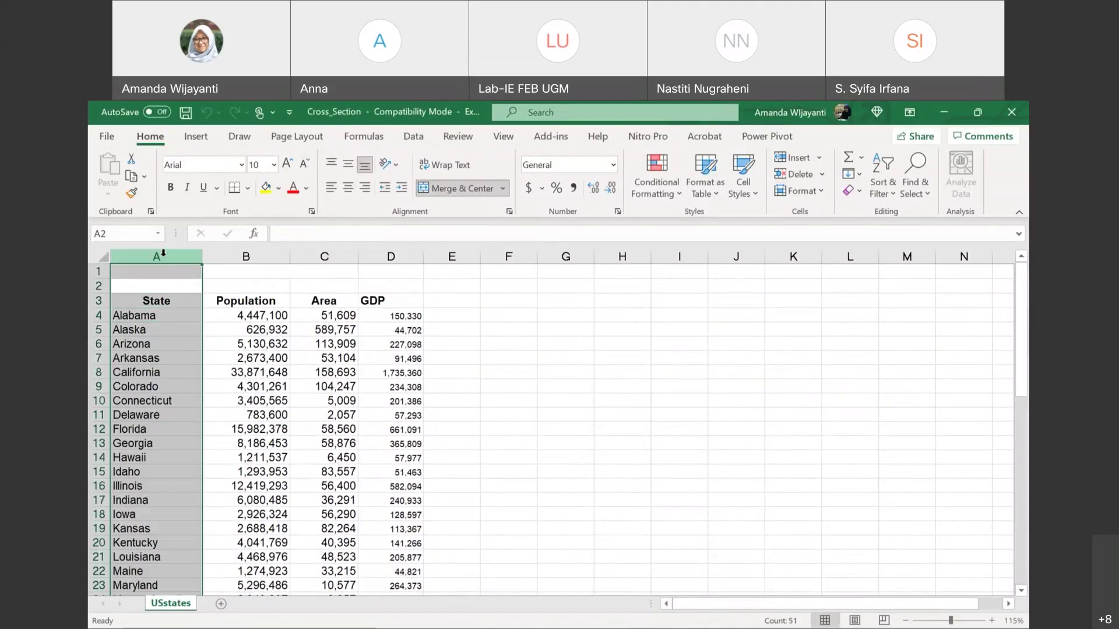
Review the Population, Area and GDP headers of the USstates sheet and the empty columns beside them
{"action": "left_click", "coordinate": [232, 300]}
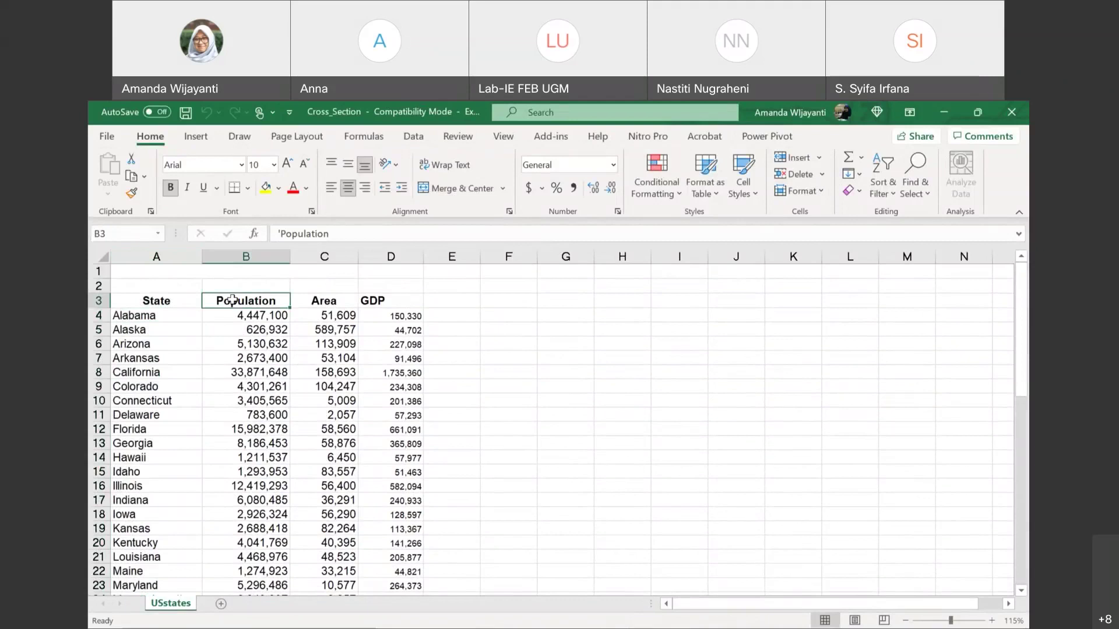
{"action": "left_click", "coordinate": [318, 300]}
{"action": "left_click", "coordinate": [387, 301]}
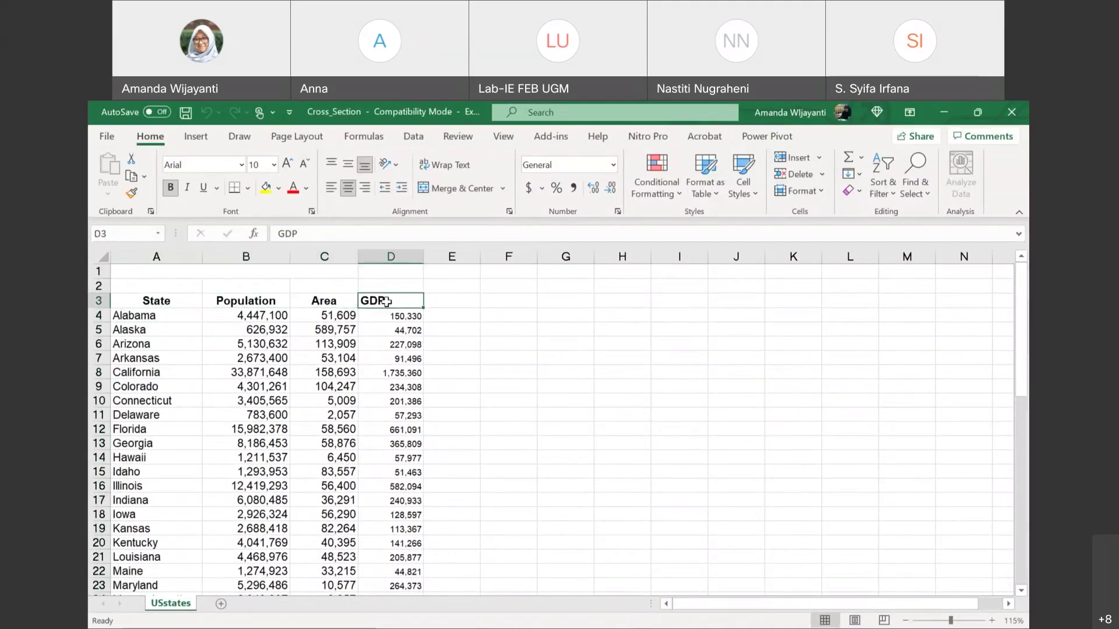
{"action": "left_click", "coordinate": [462, 300]}
{"action": "left_click", "coordinate": [504, 300]}
{"action": "left_click", "coordinate": [569, 297]}
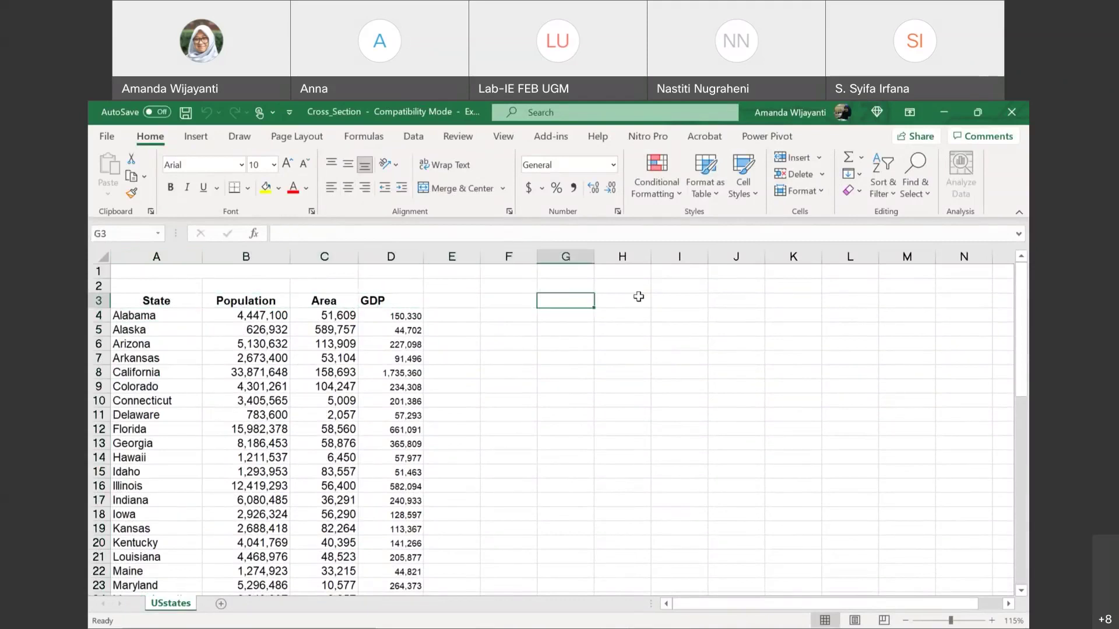
{"action": "left_click", "coordinate": [623, 299]}
{"action": "left_click", "coordinate": [698, 302]}
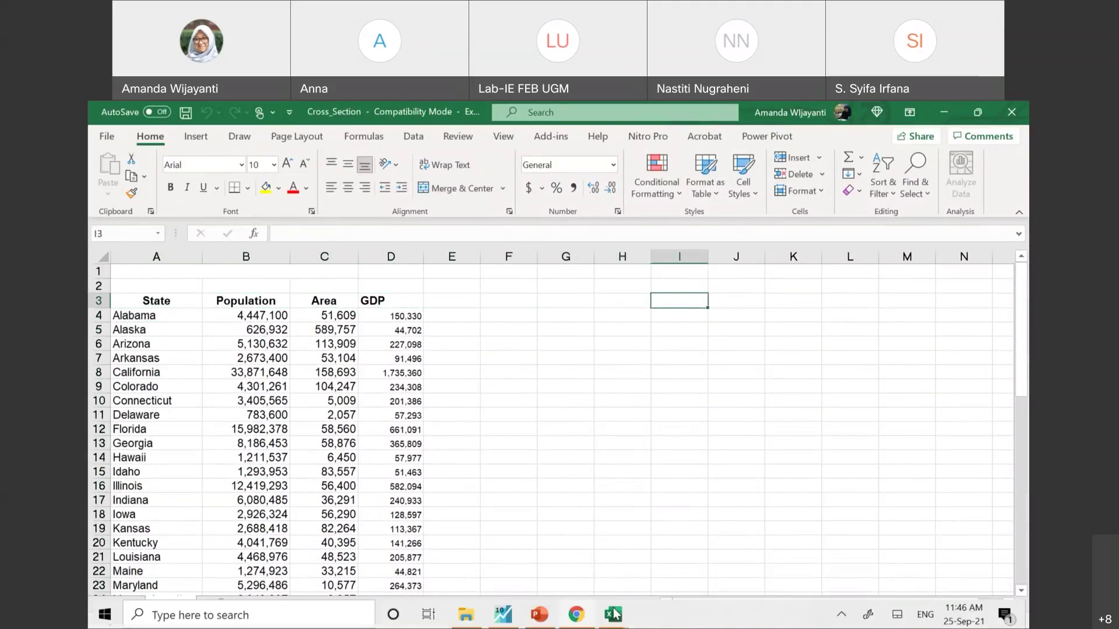
Switch to the Time_Series workbook and examine the dates in column A from the first row down
{"action": "left_click", "coordinate": [614, 614]}
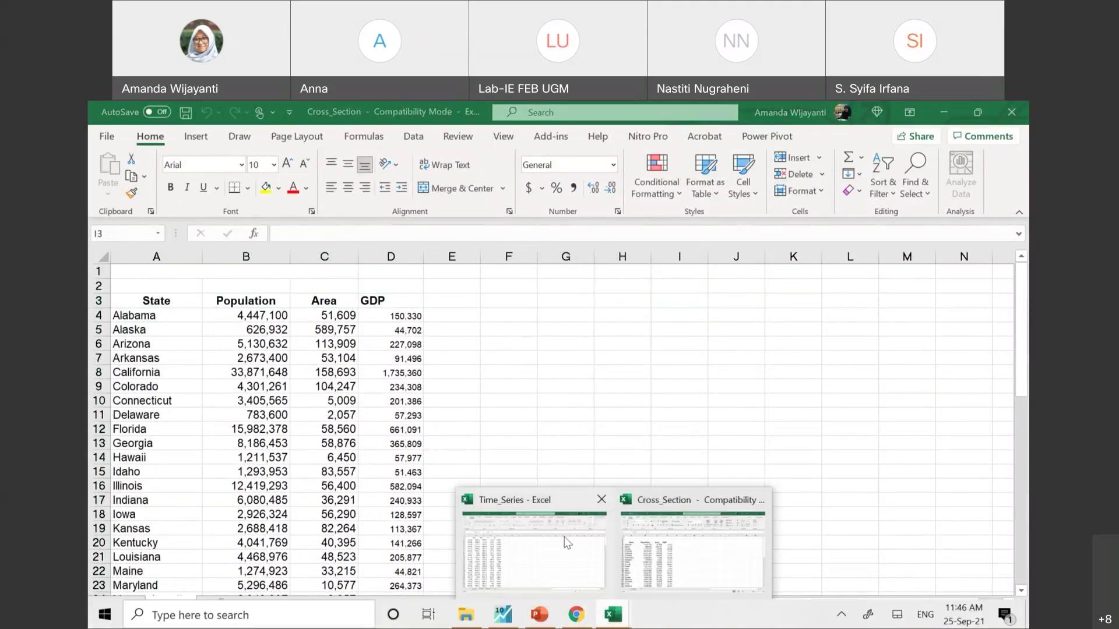
{"action": "left_click", "coordinate": [564, 537]}
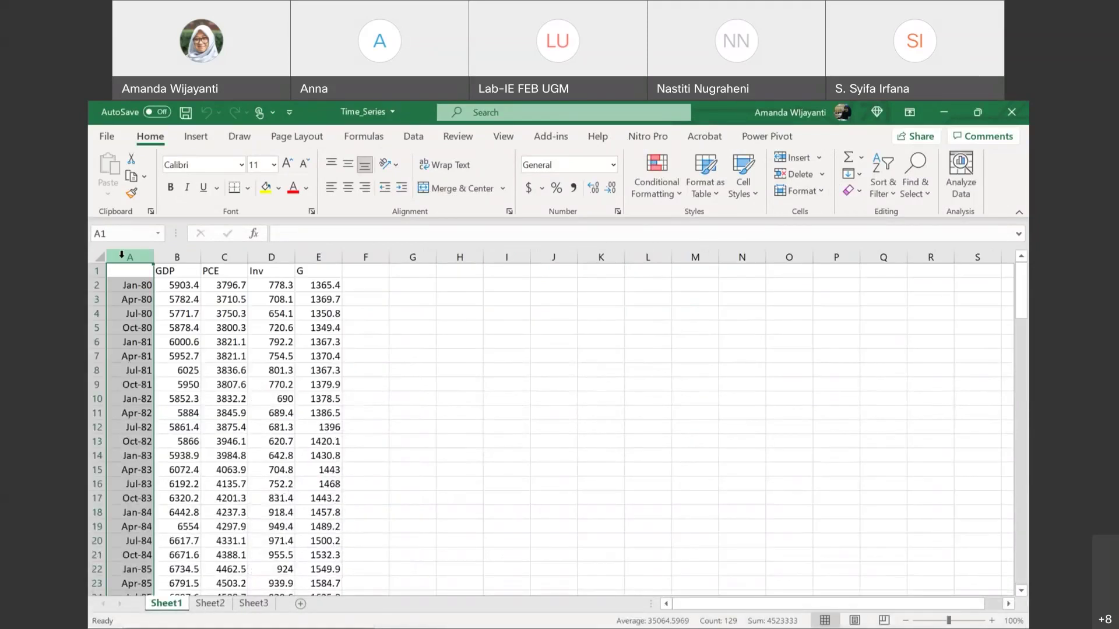
{"action": "left_click", "coordinate": [122, 270]}
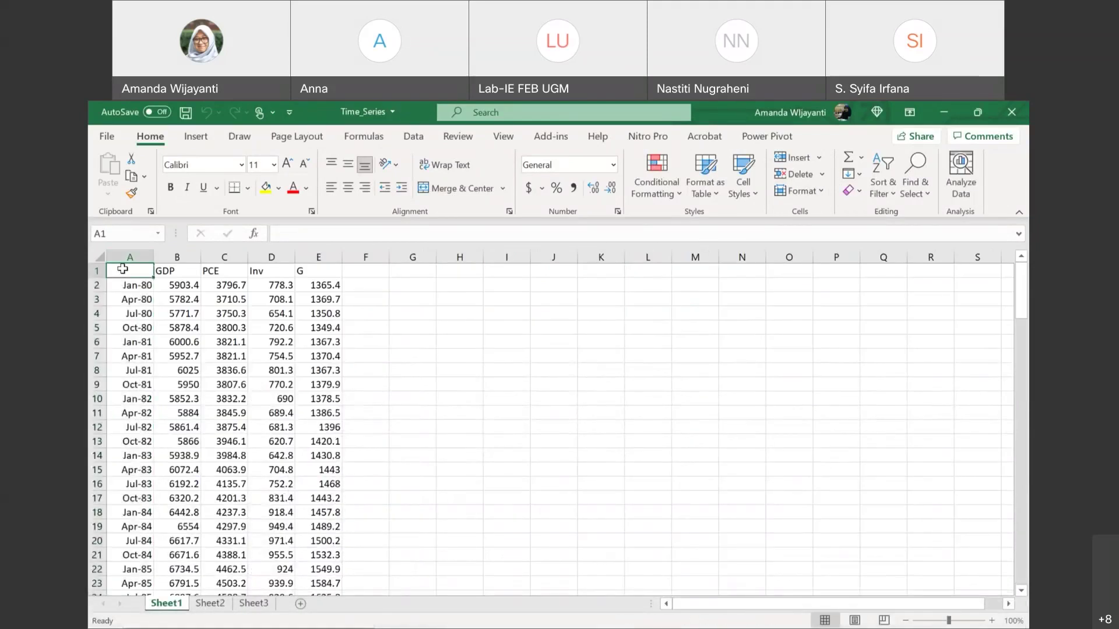
{"action": "left_click", "coordinate": [128, 257]}
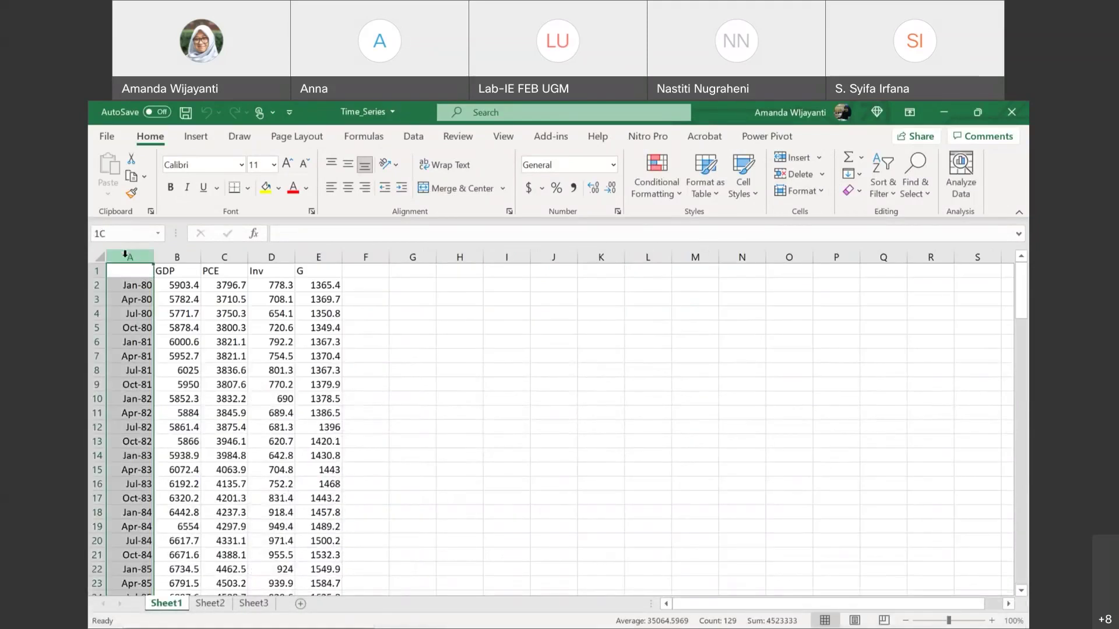
{"action": "left_click", "coordinate": [126, 284]}
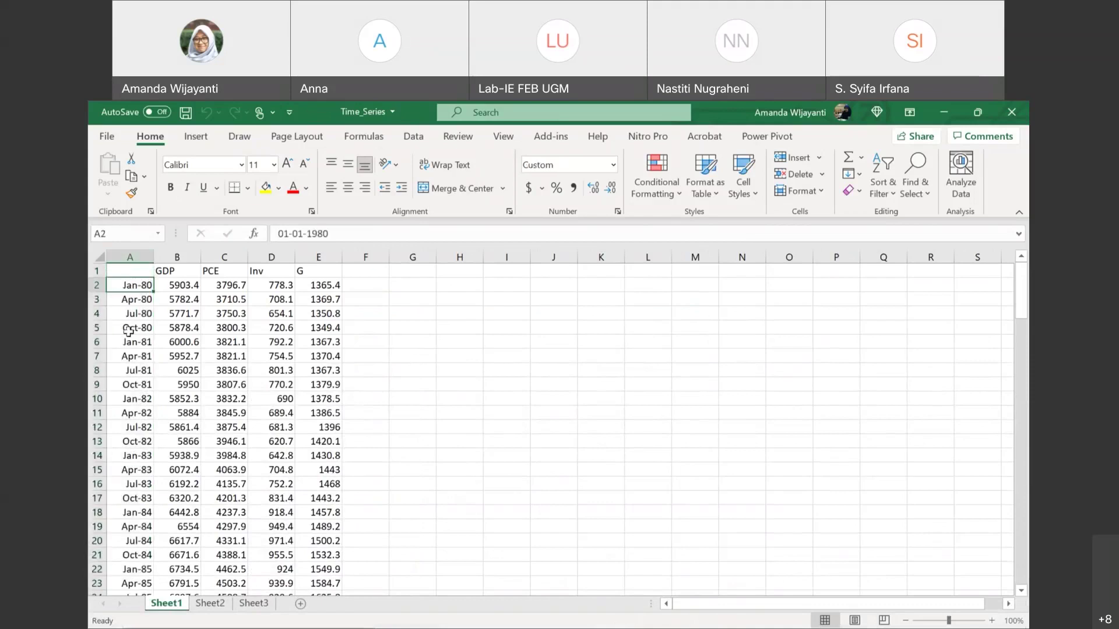
{"action": "scroll", "coordinate": [136, 446], "scroll_direction": "down", "scroll_amount": 5}
{"action": "scroll", "coordinate": [88, 440], "scroll_direction": "up", "scroll_amount": 5}
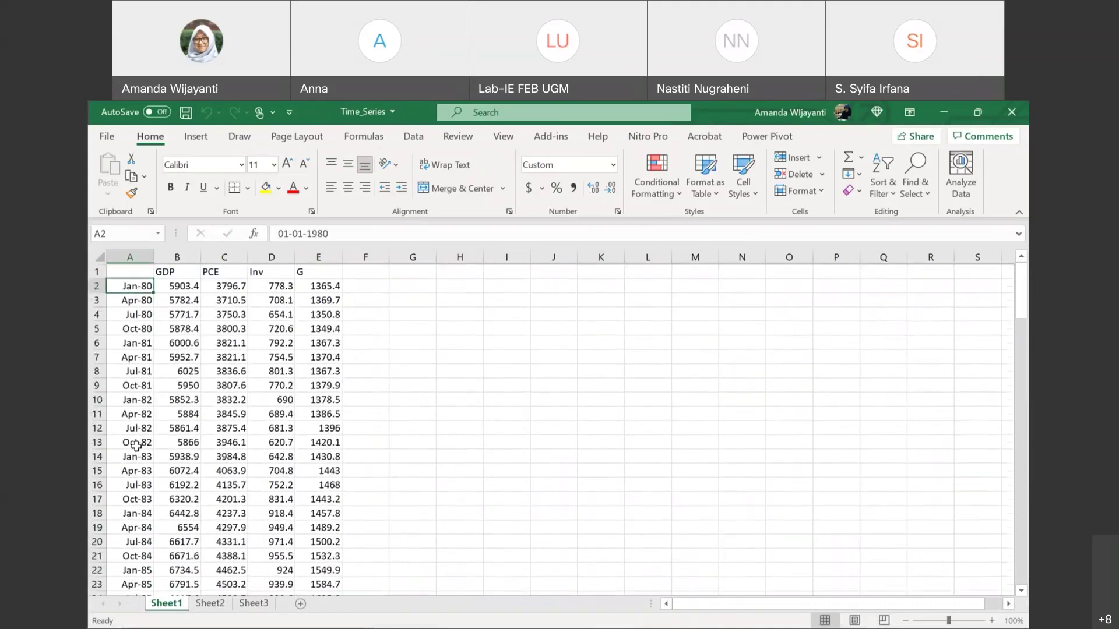
Go through the GDP, PCE, Inv and G variable headers in row 1 of the time series sheet
{"action": "left_click", "coordinate": [184, 269]}
{"action": "left_click_drag", "start_coordinate": [184, 270], "coordinate": [224, 273]}
{"action": "left_click", "coordinate": [225, 272]}
{"action": "left_click", "coordinate": [271, 271]}
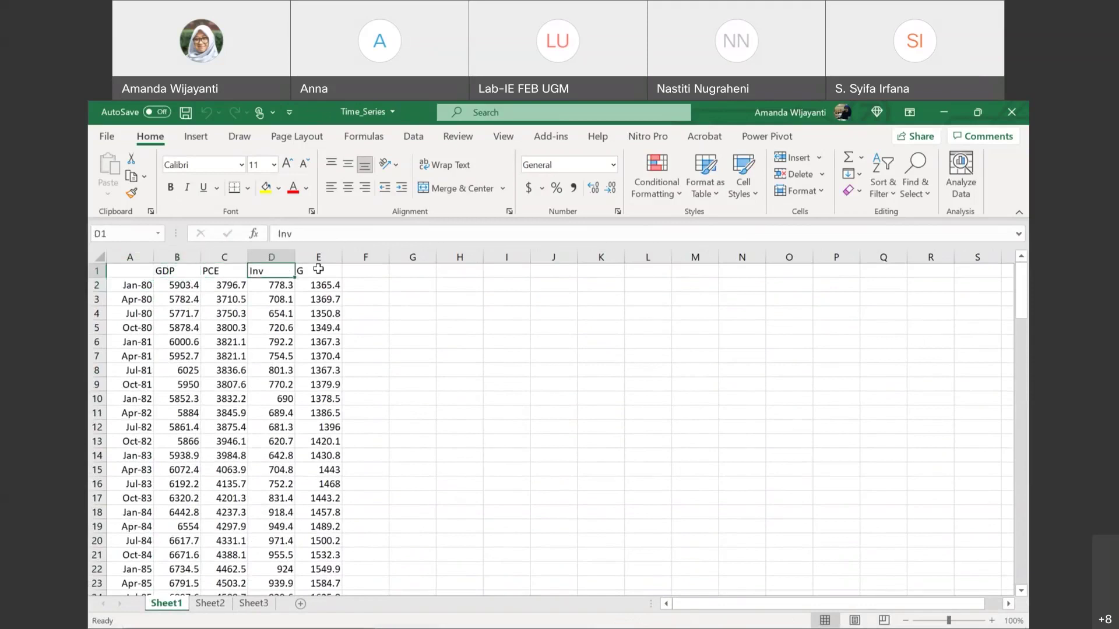
{"action": "left_click", "coordinate": [319, 271]}
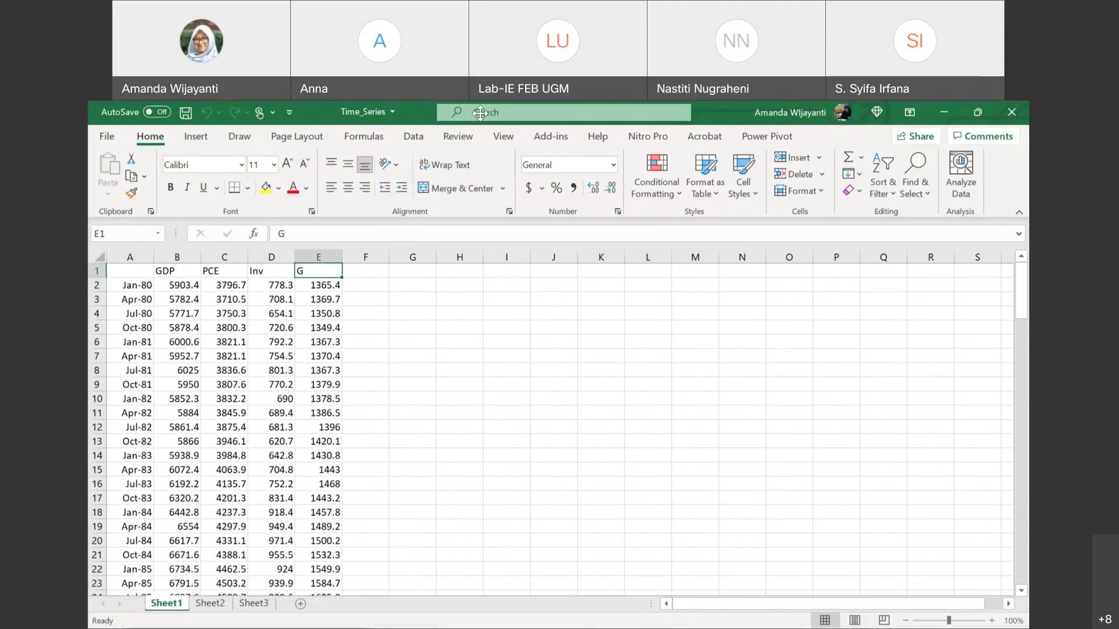
Switch from Excel to EViews and close the cs workfile
{"action": "mouse_move", "coordinate": [619, 623]}
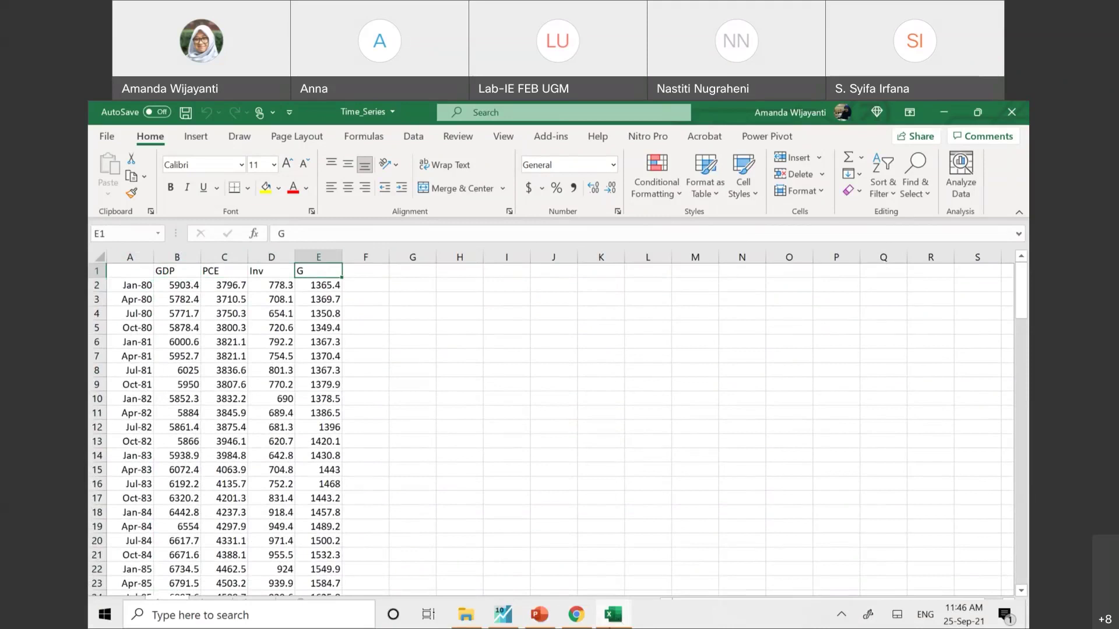
{"action": "left_click", "coordinate": [607, 622]}
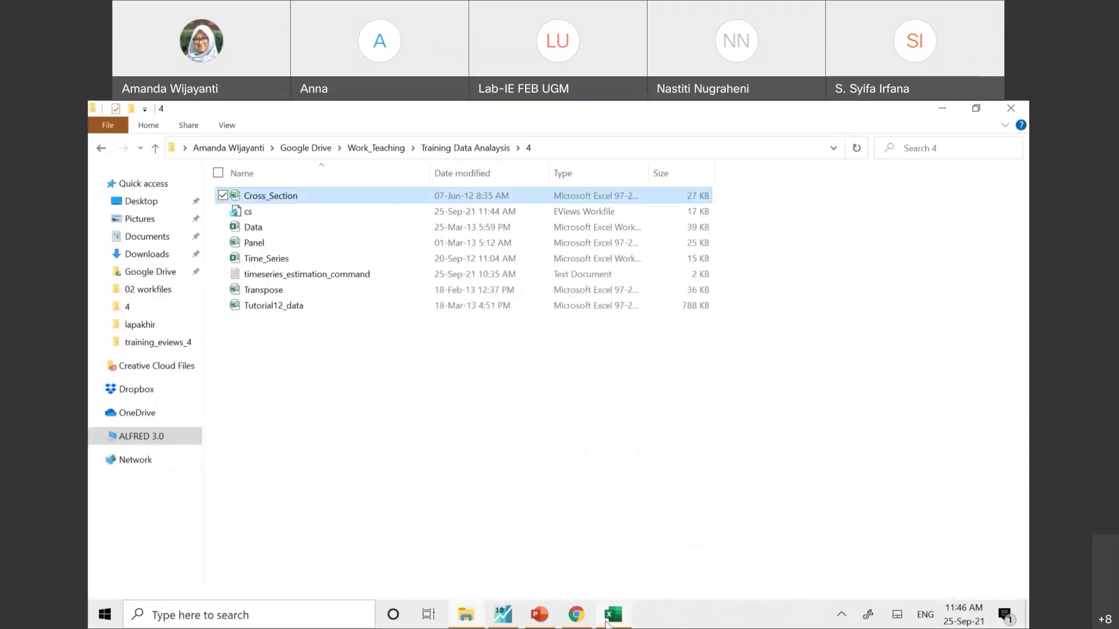
{"action": "left_click", "coordinate": [606, 622]}
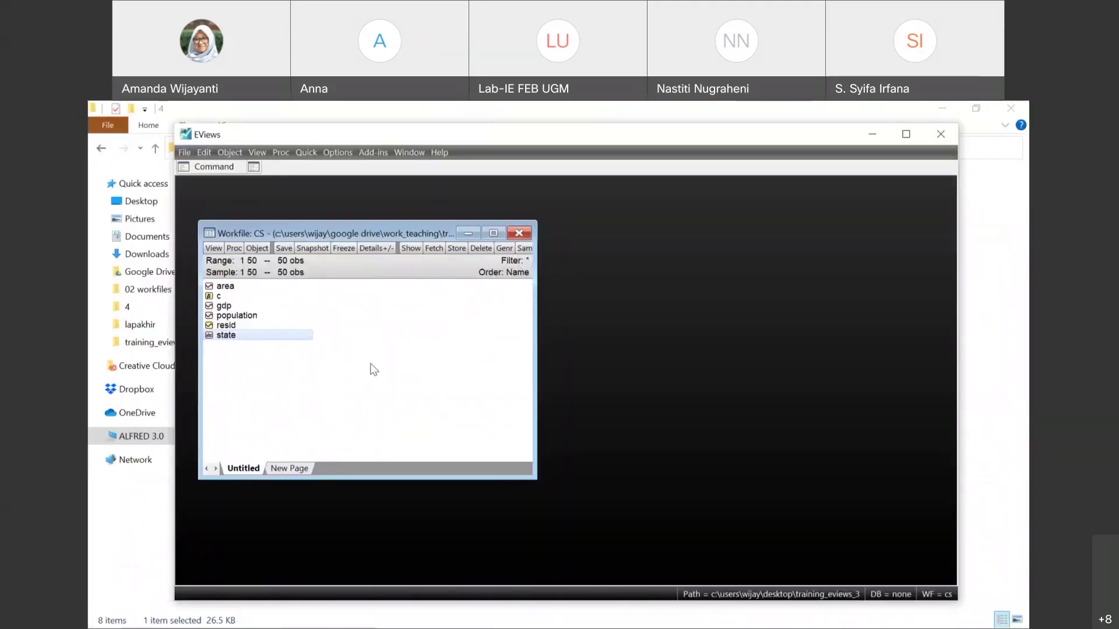
{"action": "left_click", "coordinate": [524, 233]}
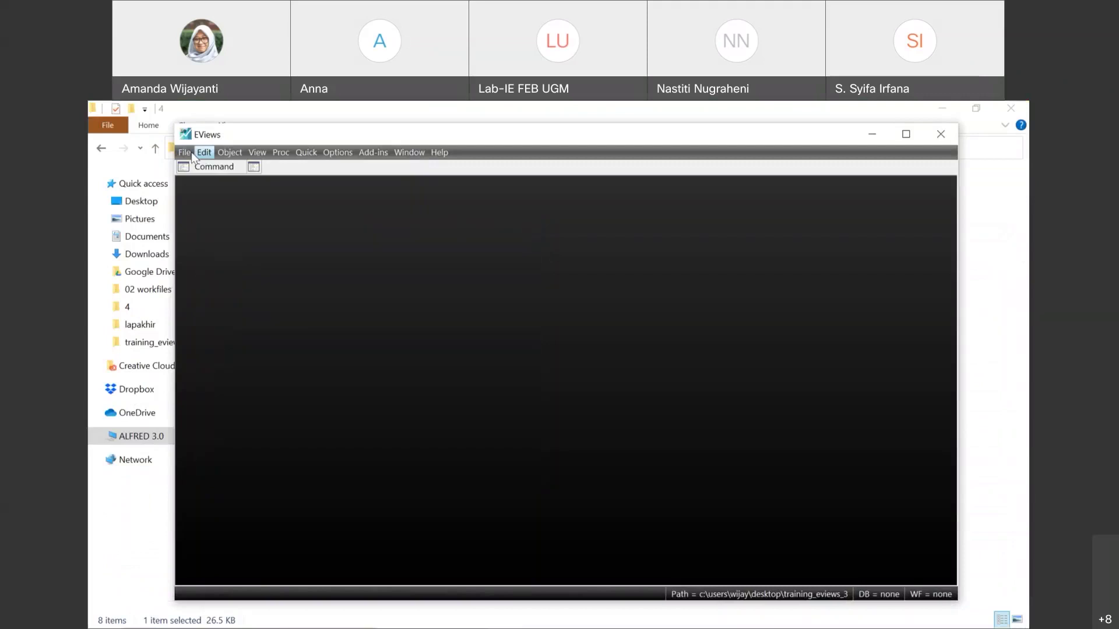
Start a new workfile with the Dated - regular frequency structure and a Quarterly frequency
{"action": "left_click", "coordinate": [187, 152]}
{"action": "mouse_move", "coordinate": [199, 168]}
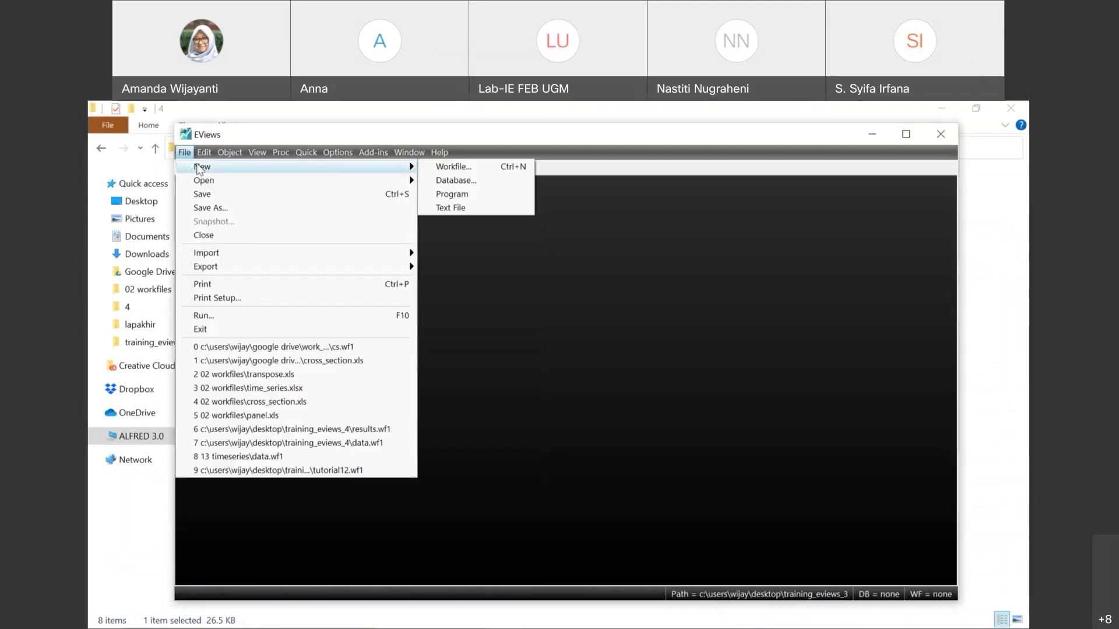
{"action": "left_click", "coordinate": [452, 169]}
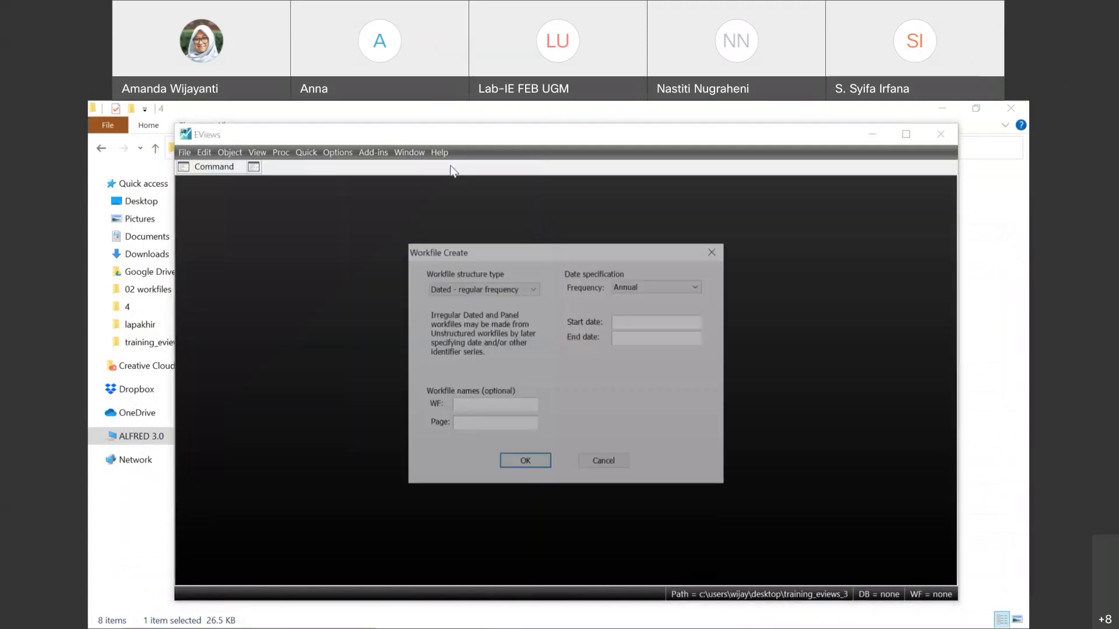
{"action": "left_click", "coordinate": [503, 290]}
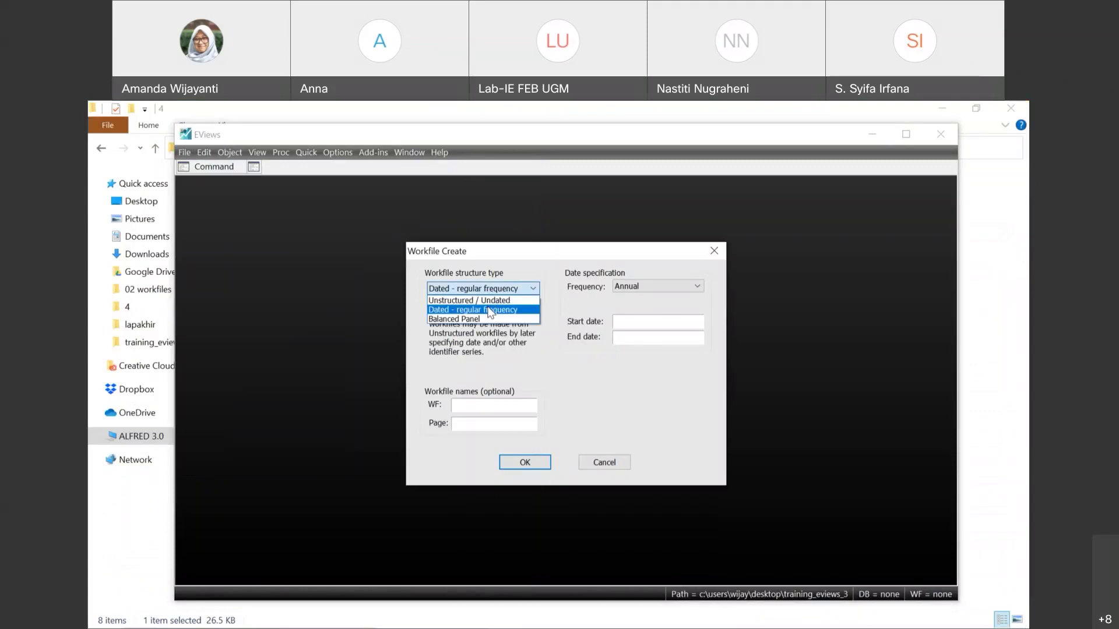
{"action": "left_click", "coordinate": [490, 314]}
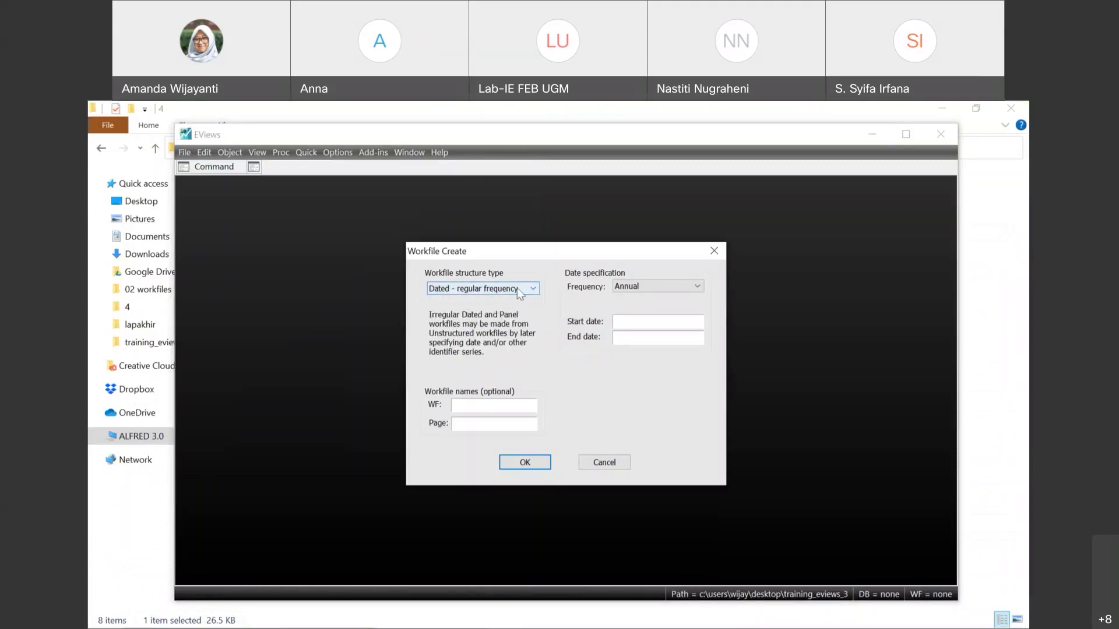
{"action": "left_click", "coordinate": [667, 288]}
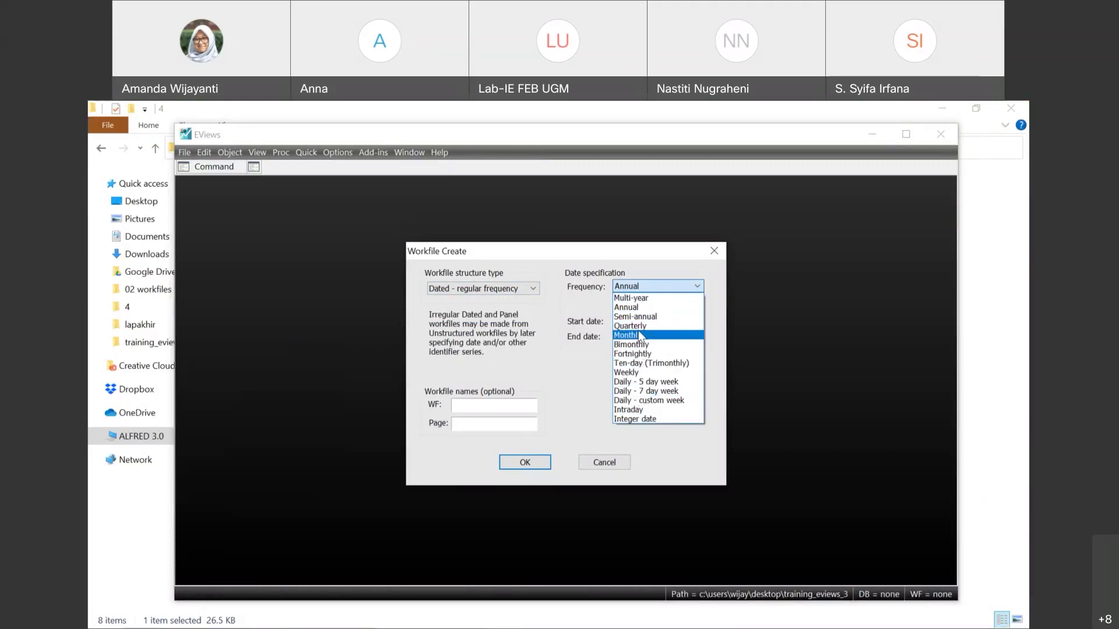
{"action": "left_click", "coordinate": [640, 327]}
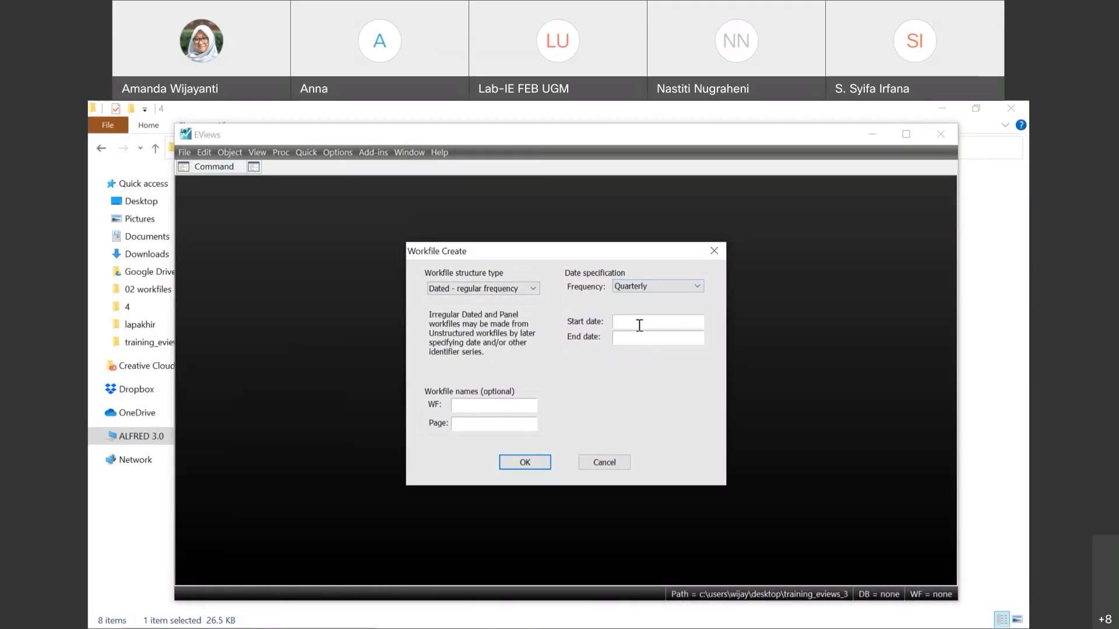
Set the workfile's start date to 1980Q1 and end date to 2012Q1, and create it
{"action": "double_click", "coordinate": [639, 325]}
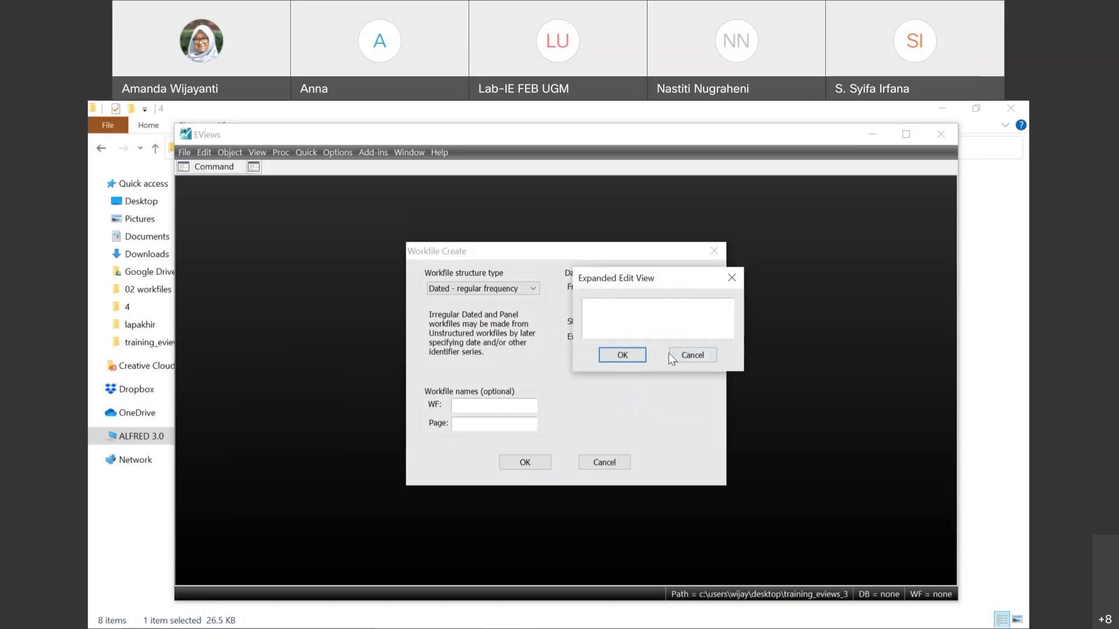
{"action": "left_click", "coordinate": [693, 357]}
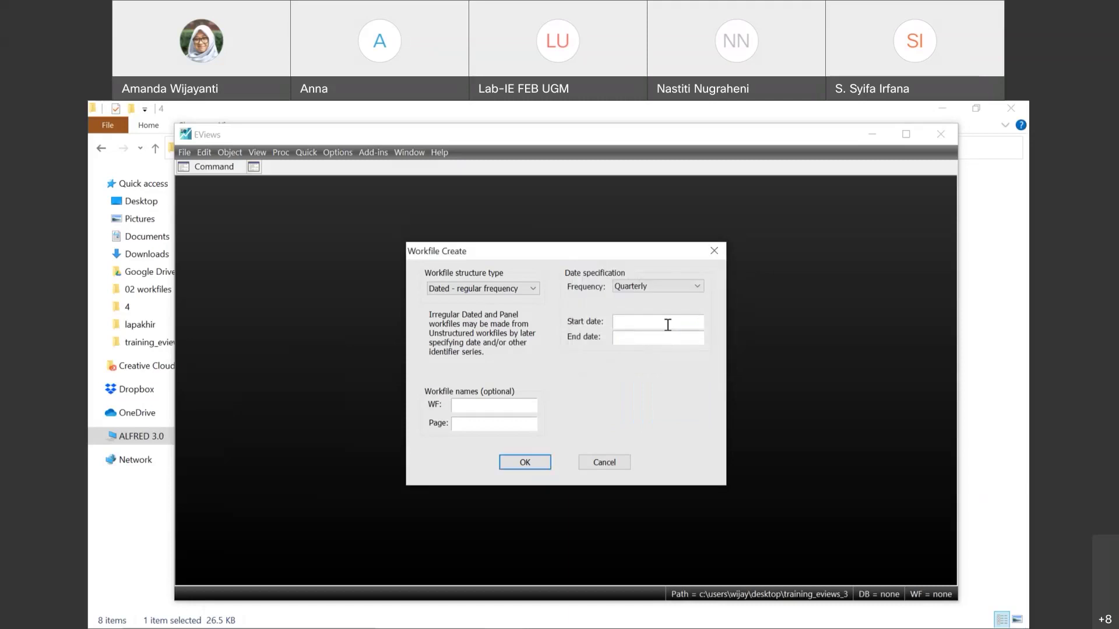
{"action": "type", "text": "1980"}
{"action": "type", "text": "Q1"}
{"action": "type", "text": "2"}
{"action": "type", "text": "Q1"}
{"action": "left_click", "coordinate": [631, 338]}
{"action": "key", "text": "BackSpace"}
{"action": "type", "text": "2"}
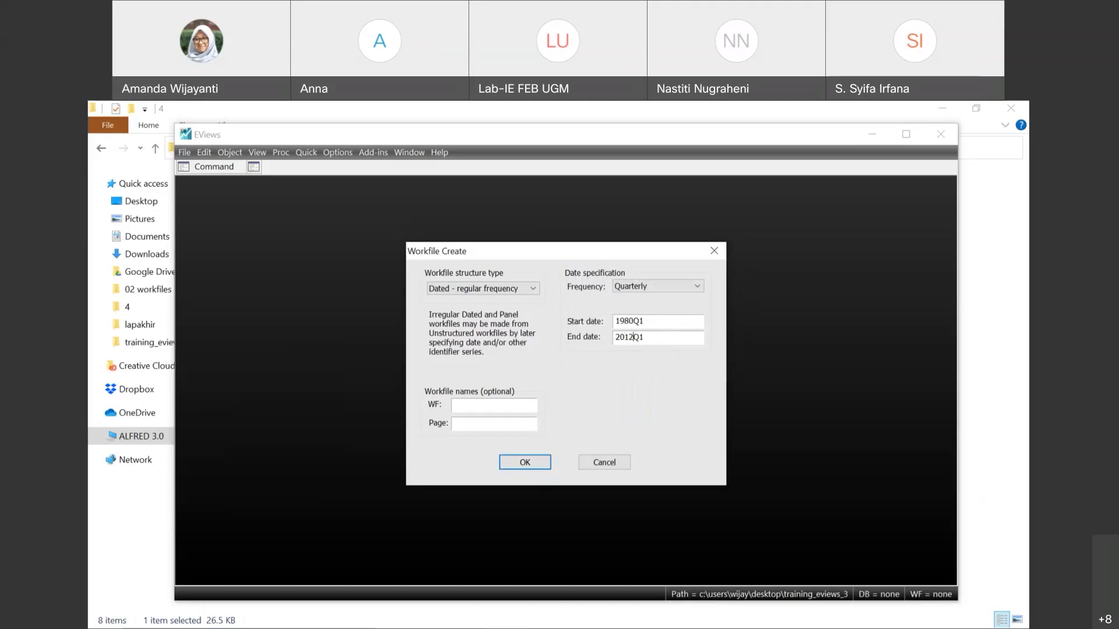
{"action": "left_click", "coordinate": [524, 464]}
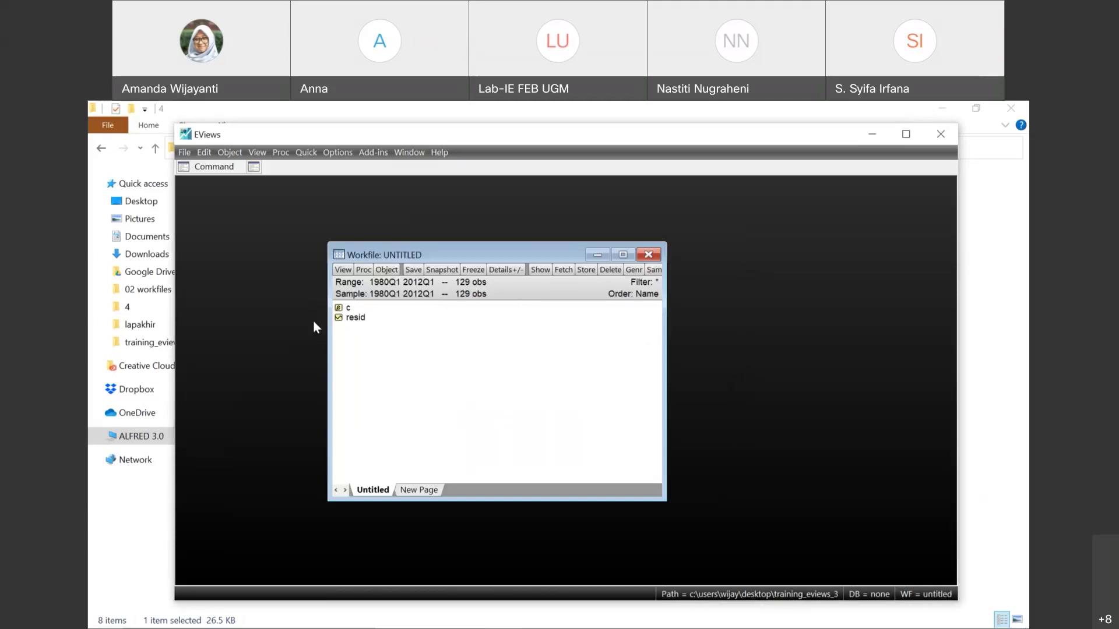
Import the Time_Series file from folder 4 into the workfile and link the imported series to the external source
{"action": "left_click", "coordinate": [183, 153]}
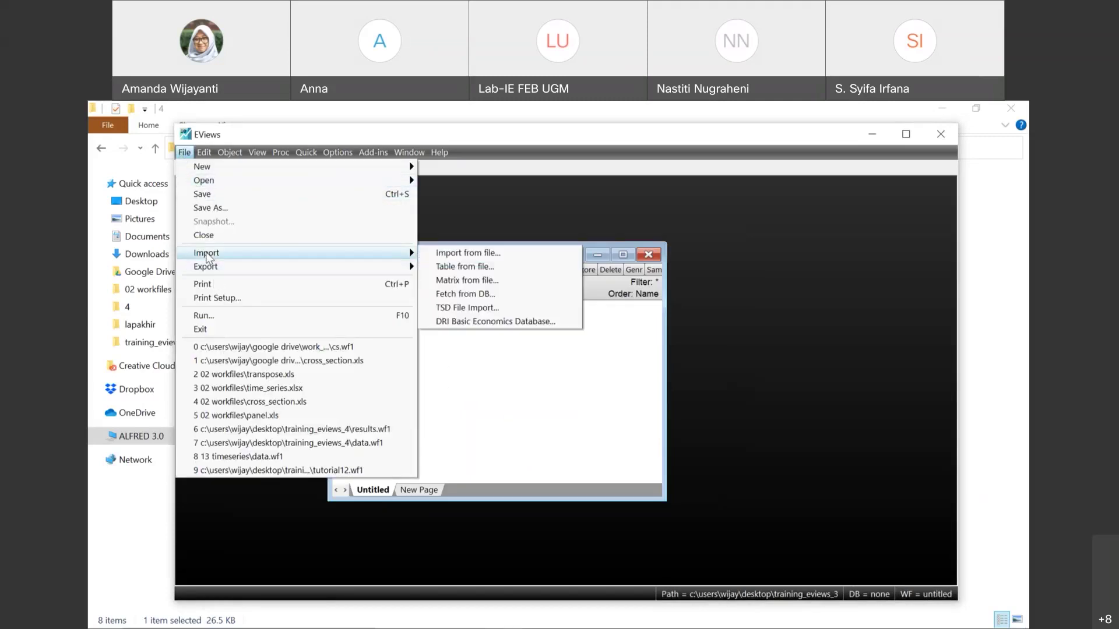
{"action": "mouse_move", "coordinate": [402, 256]}
{"action": "left_click", "coordinate": [442, 260]}
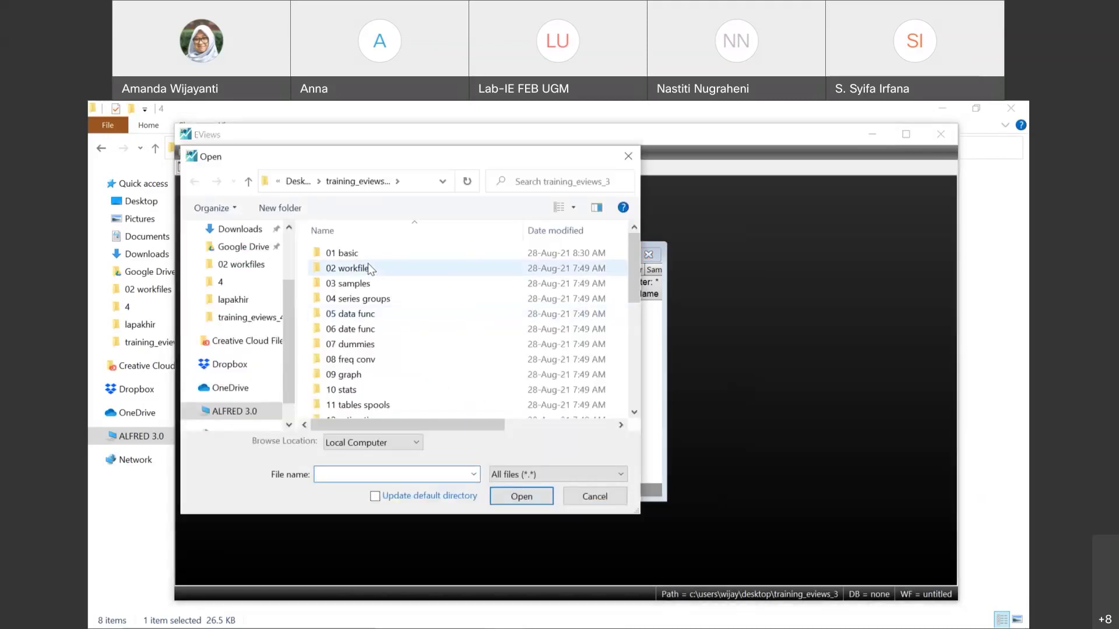
{"action": "left_click", "coordinate": [229, 285]}
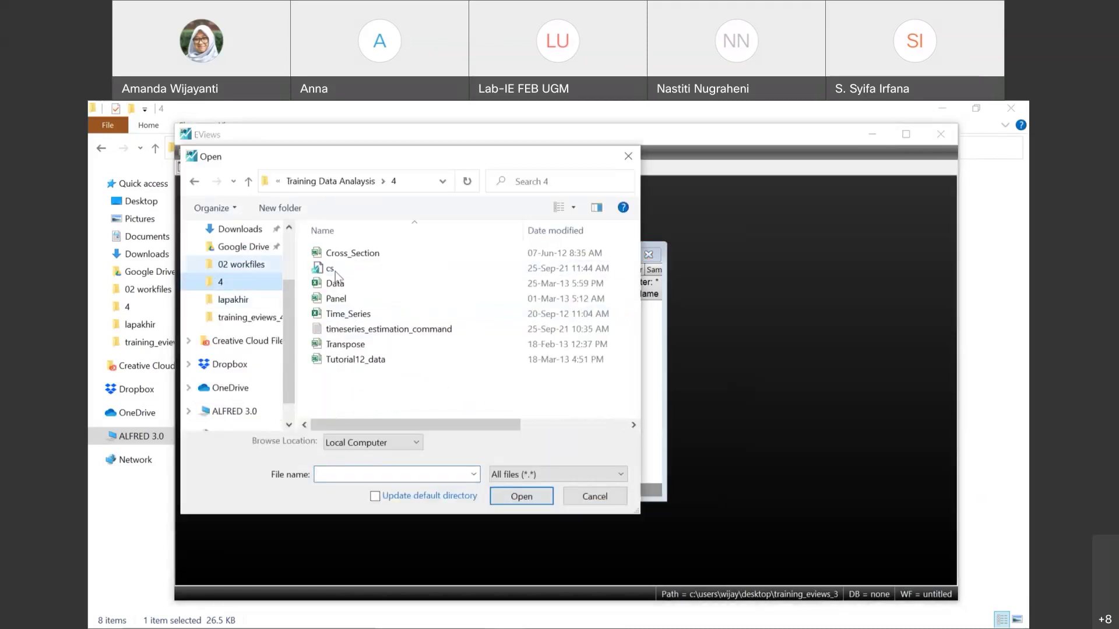
{"action": "double_click", "coordinate": [359, 313]}
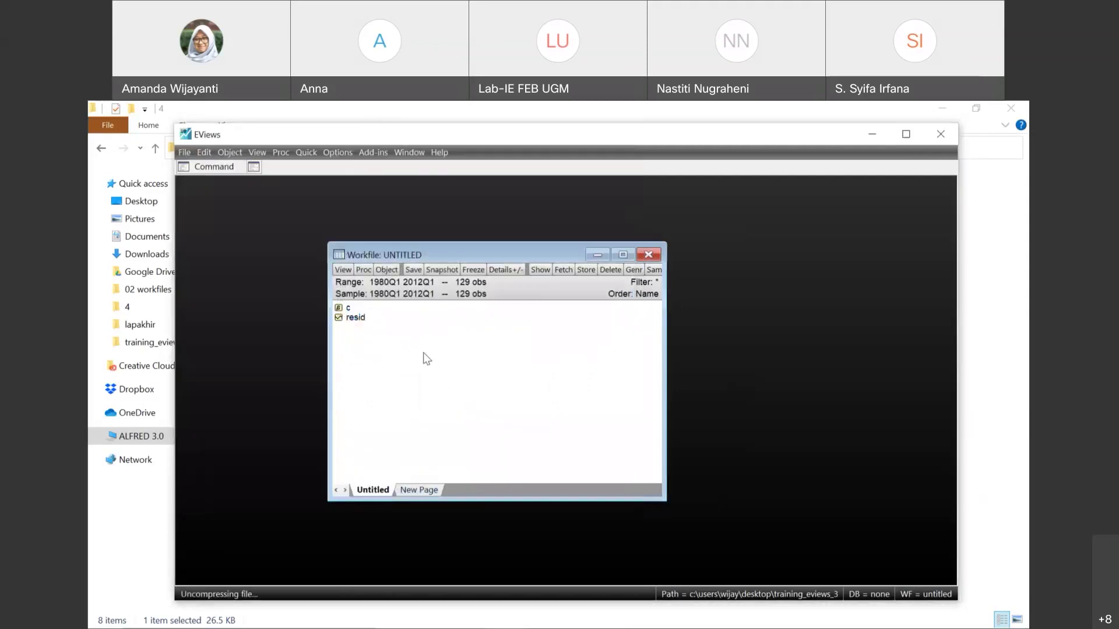
{"action": "left_click", "coordinate": [724, 499]}
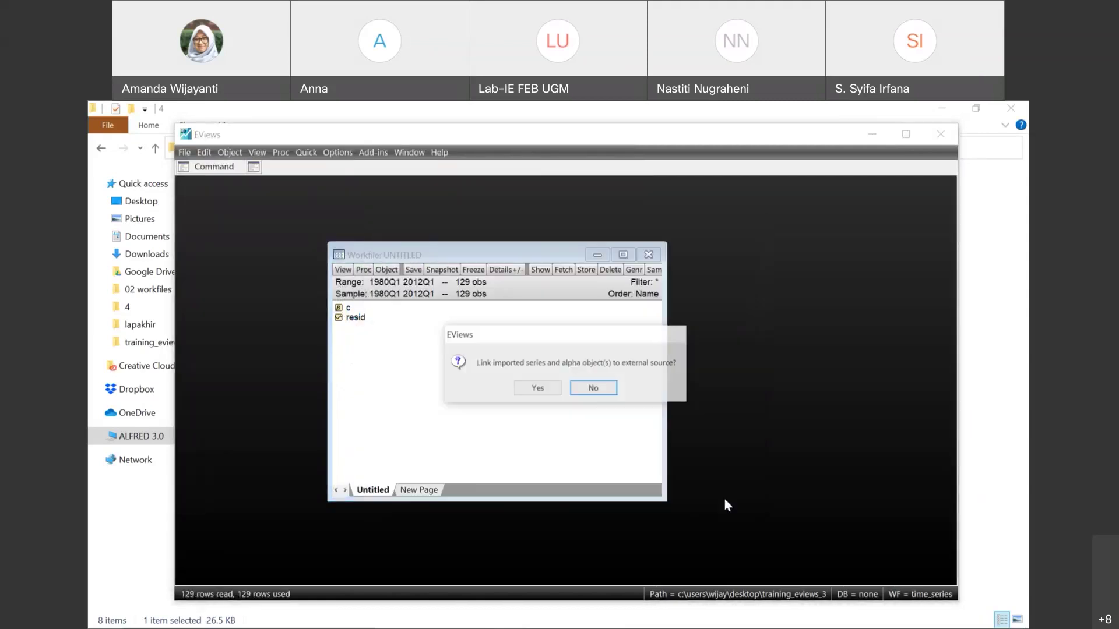
{"action": "left_click", "coordinate": [537, 389]}
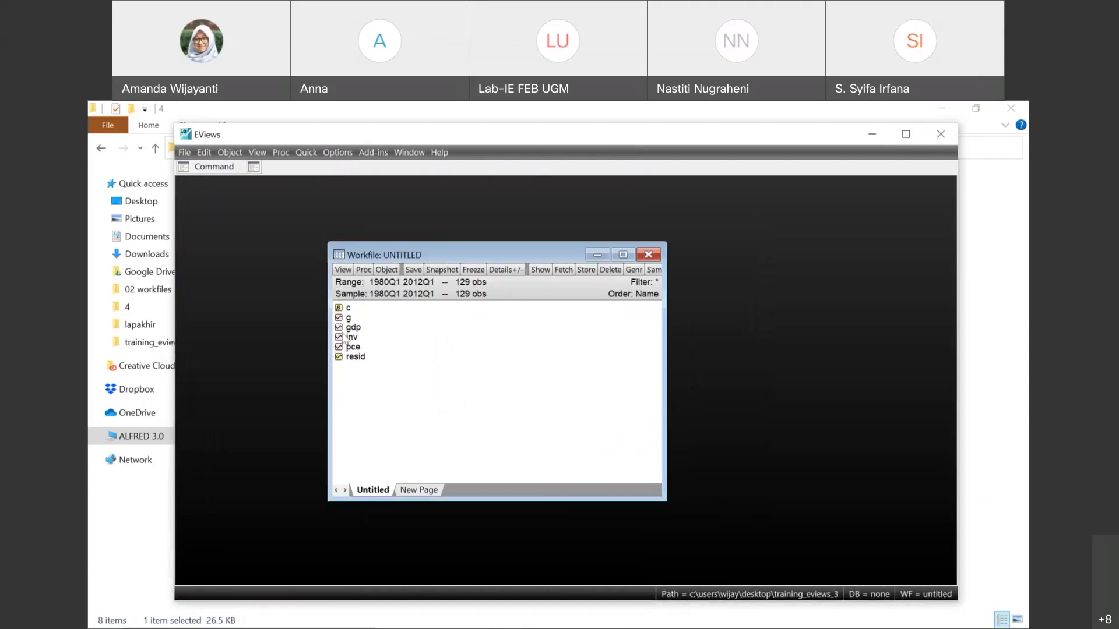
Inspect the imported values of the gdp and inv series, closing each series window after viewing
{"action": "double_click", "coordinate": [350, 328]}
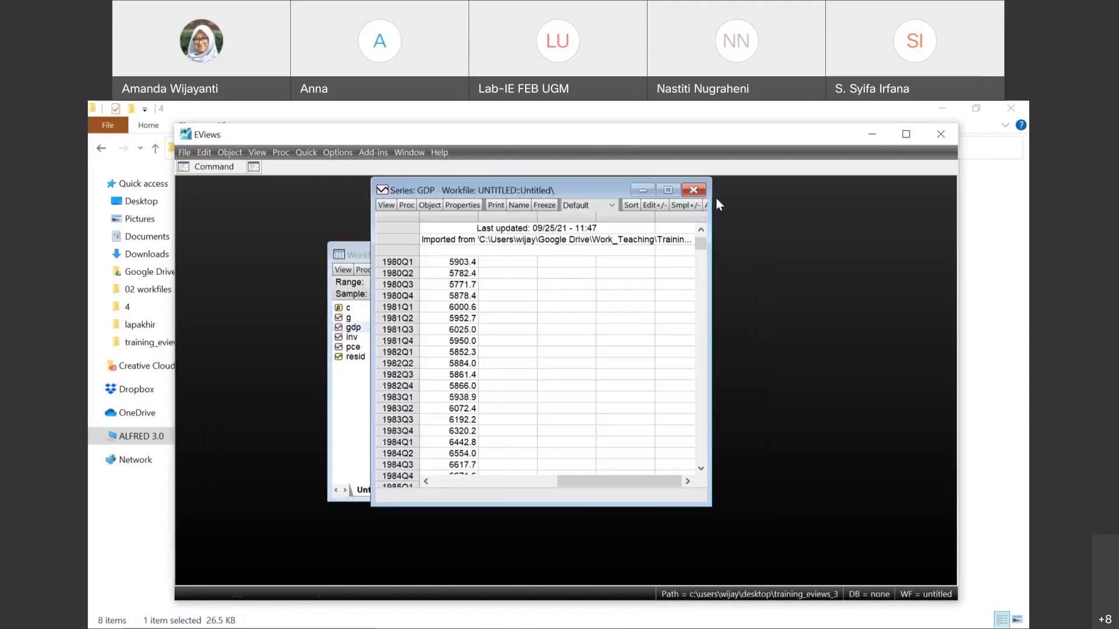
{"action": "left_click", "coordinate": [694, 193]}
{"action": "double_click", "coordinate": [352, 337]}
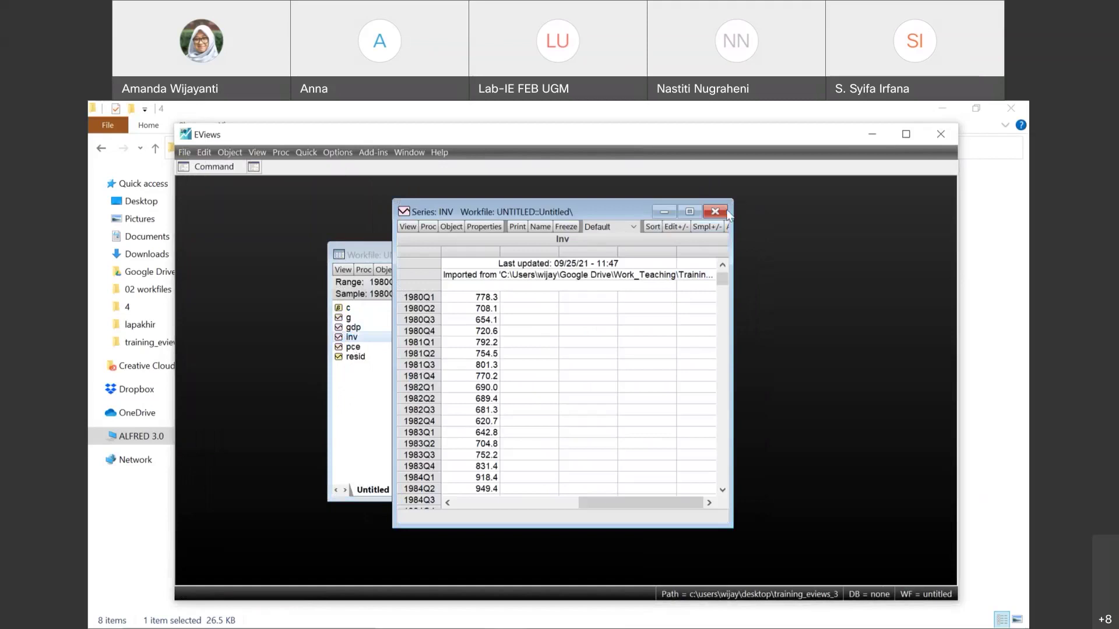
{"action": "left_click", "coordinate": [716, 211]}
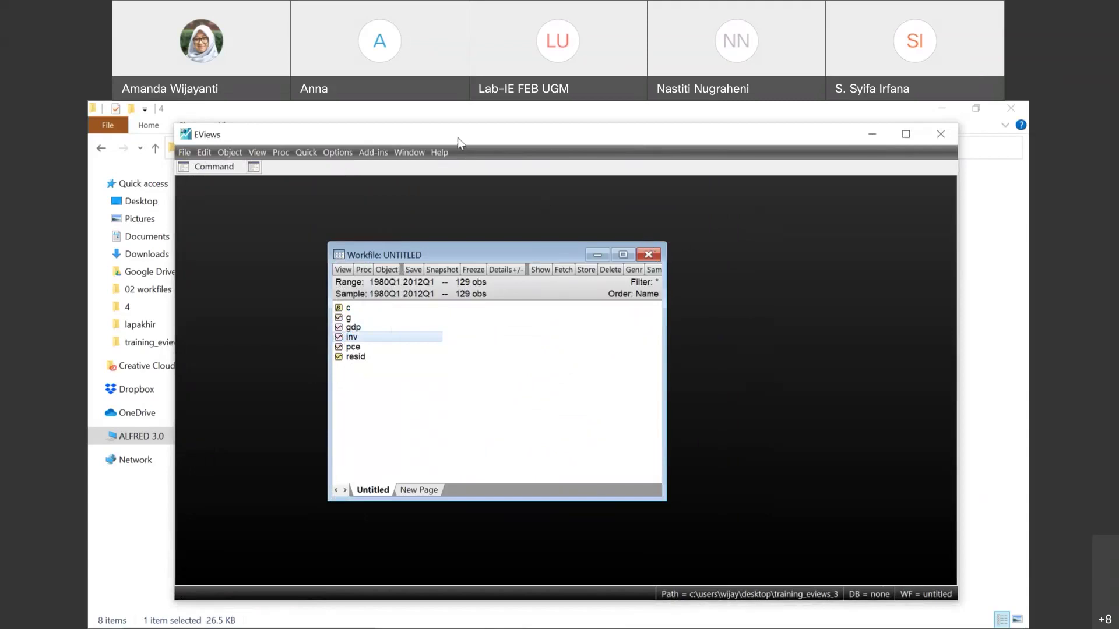
Reposition the EViews window so the file list behind it is visible, and close the untitled quarterly workfile
{"action": "left_click_drag", "start_coordinate": [457, 138], "coordinate": [569, 145]}
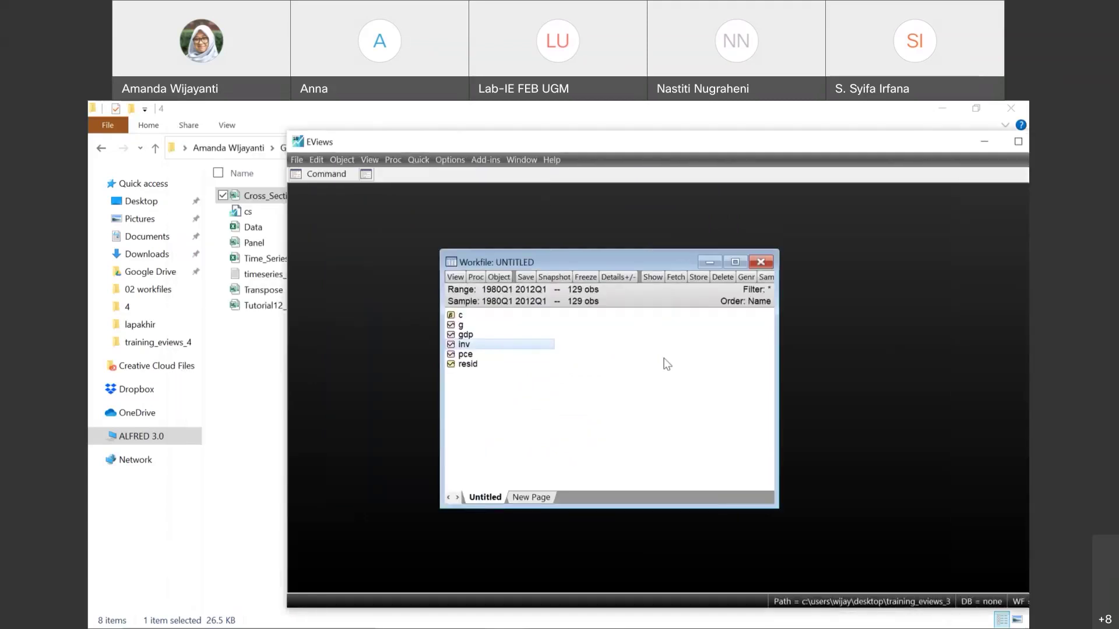
{"action": "left_click", "coordinate": [760, 262]}
{"action": "left_click", "coordinate": [671, 406]}
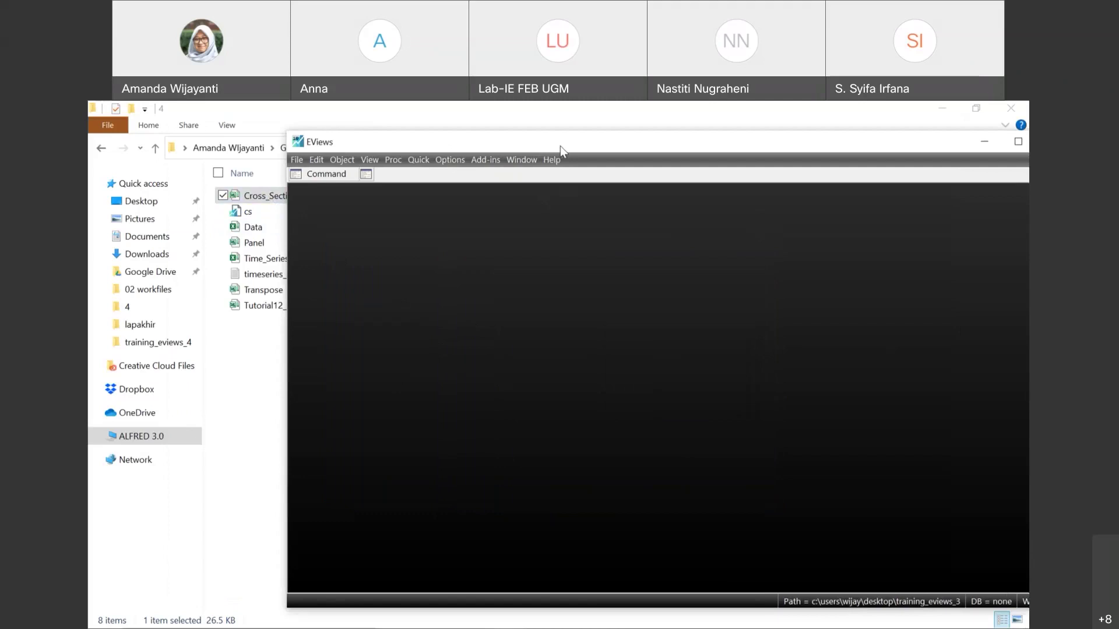
Open the Cross_Section file from folder 4 as a foreign data workfile and link the imported series to the external source
{"action": "left_click", "coordinate": [343, 142]}
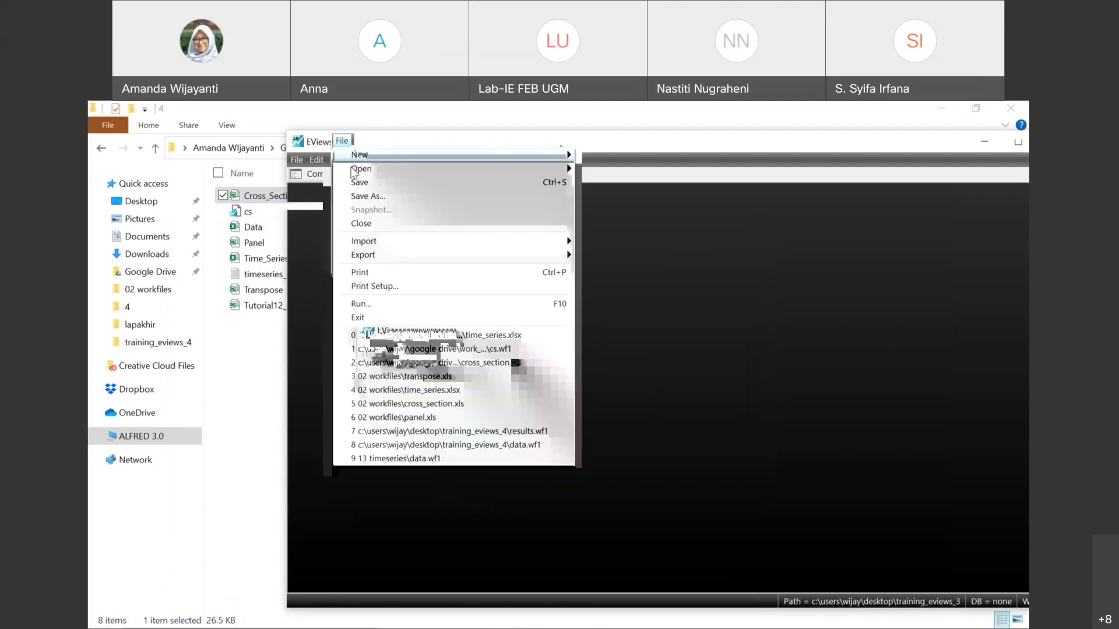
{"action": "mouse_move", "coordinate": [373, 168]}
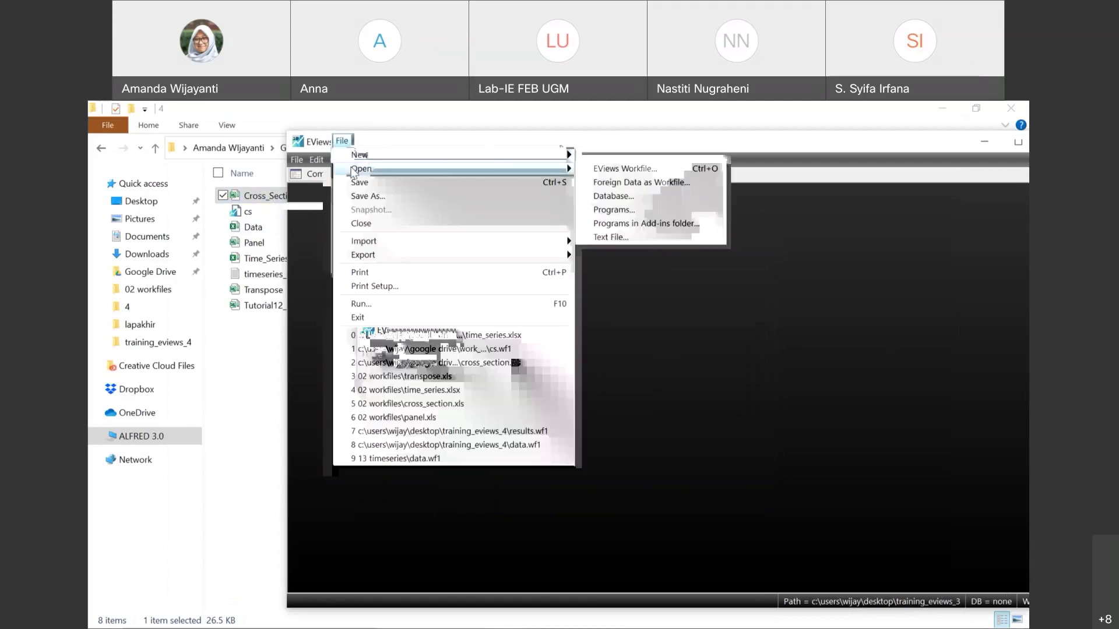
{"action": "left_click", "coordinate": [609, 183]}
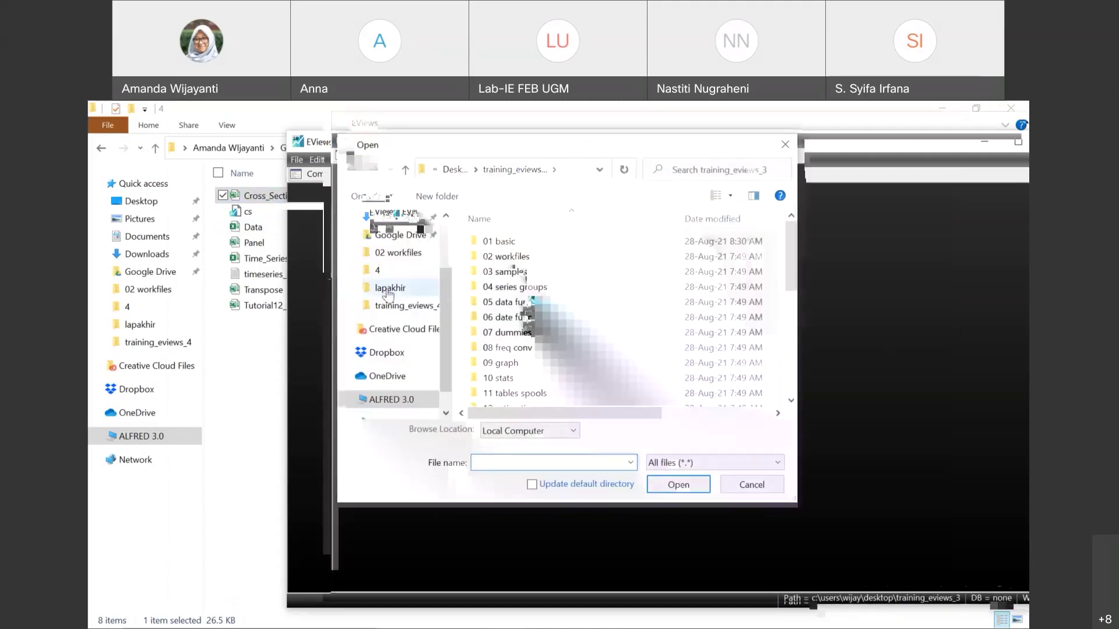
{"action": "left_click", "coordinate": [389, 272]}
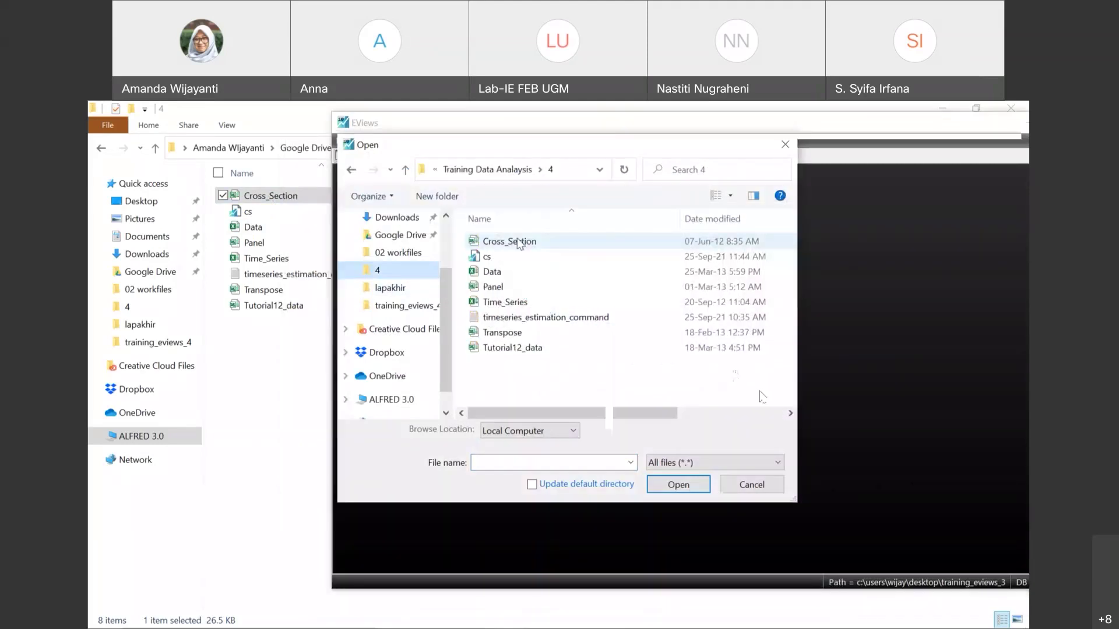
{"action": "double_click", "coordinate": [510, 241]}
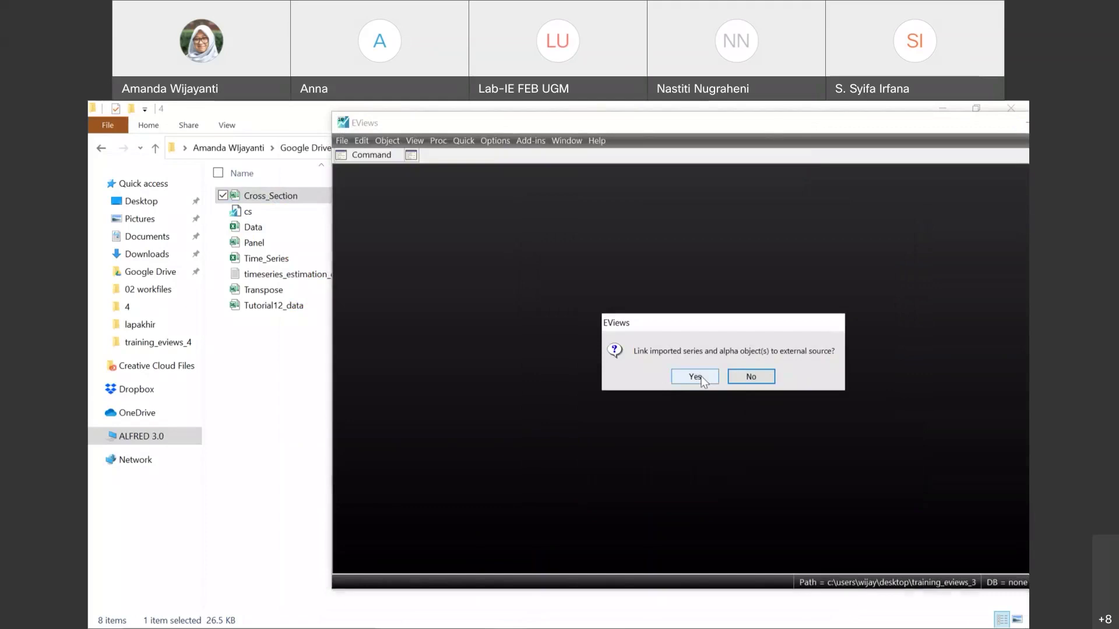
{"action": "left_click", "coordinate": [702, 378]}
View the values of the population series, and close both the series and the Cross_Section workfile
{"action": "double_click", "coordinate": [610, 304]}
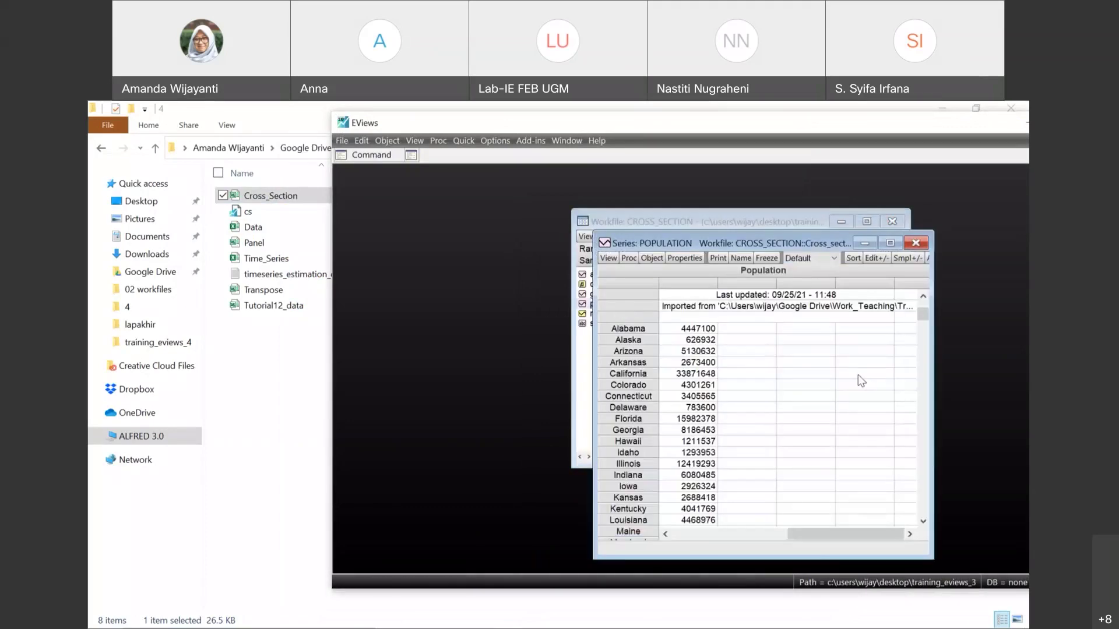
{"action": "left_click", "coordinate": [924, 243]}
{"action": "left_click", "coordinate": [723, 391]}
Import the Time_Series file straight from the file folder with the default read settings, linking the series to the external source
{"action": "left_click_drag", "start_coordinate": [269, 258], "coordinate": [504, 269]}
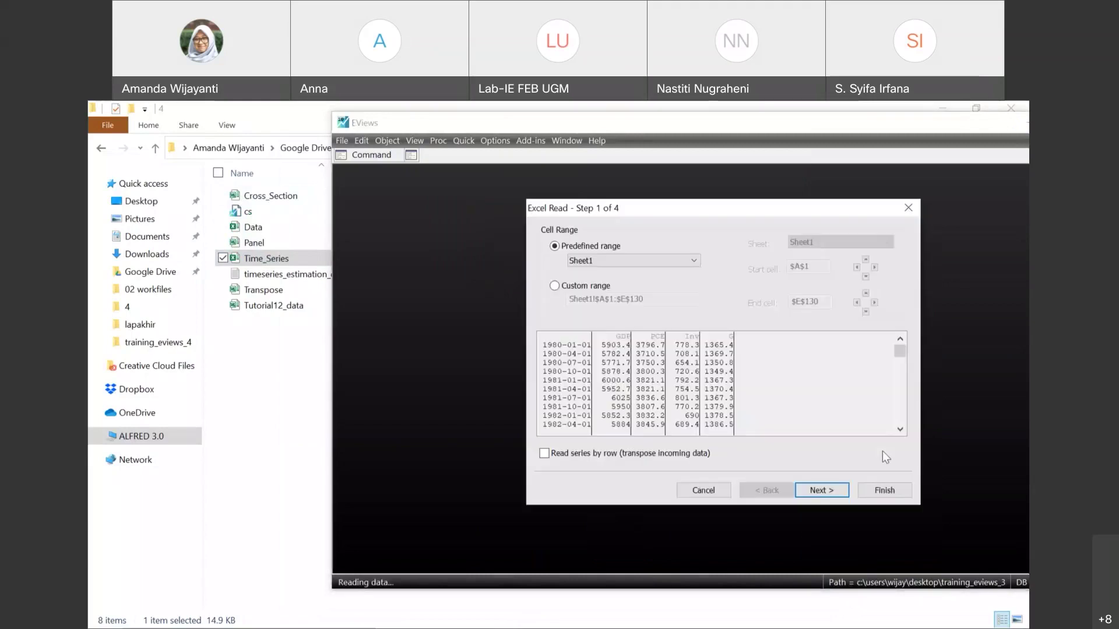
{"action": "left_click", "coordinate": [884, 491]}
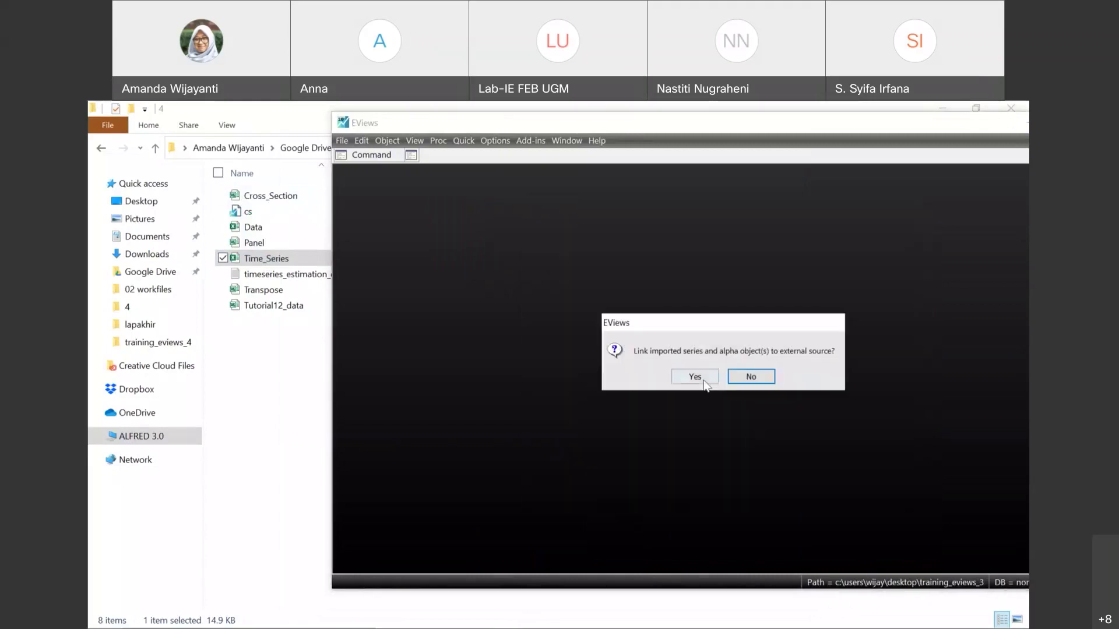
{"action": "left_click", "coordinate": [697, 378]}
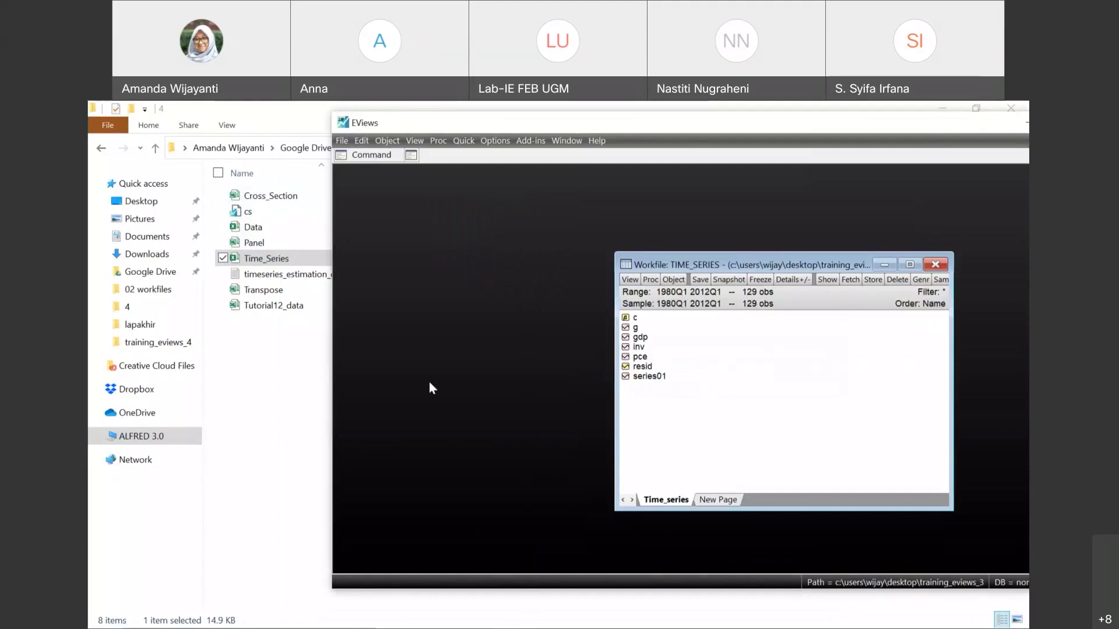
{"action": "left_click", "coordinate": [290, 381]}
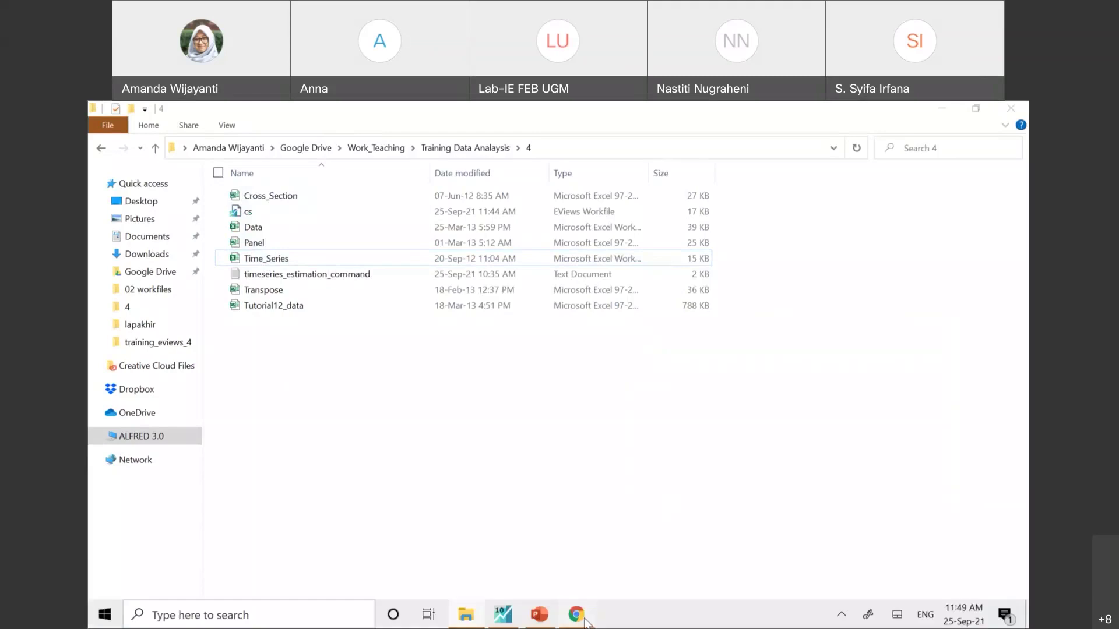
{"action": "left_click", "coordinate": [575, 615]}
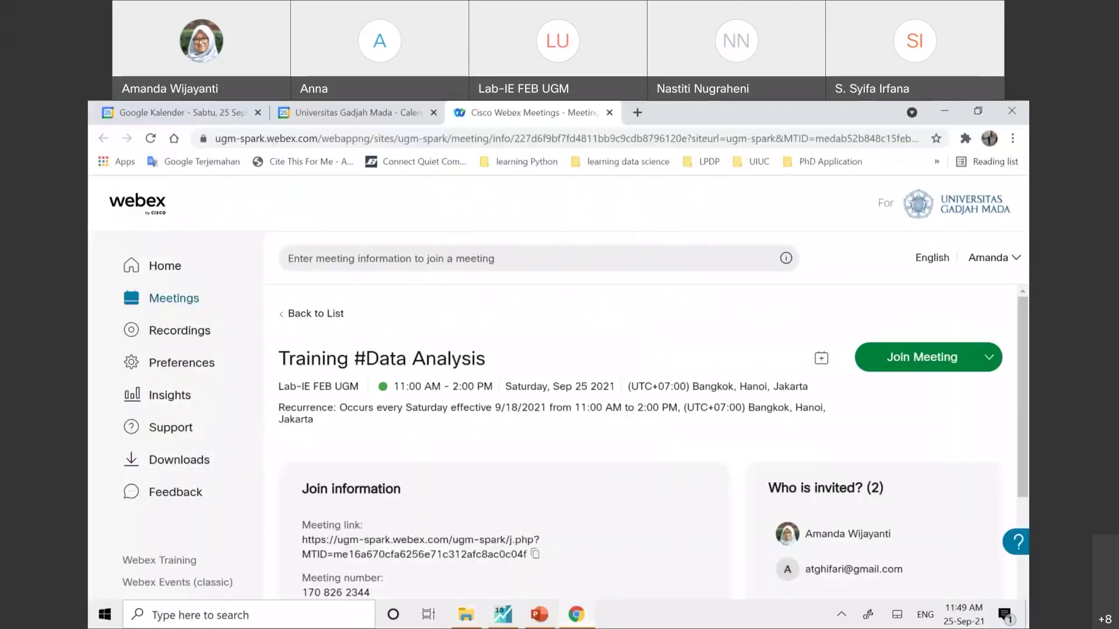
{"action": "left_click", "coordinate": [535, 616]}
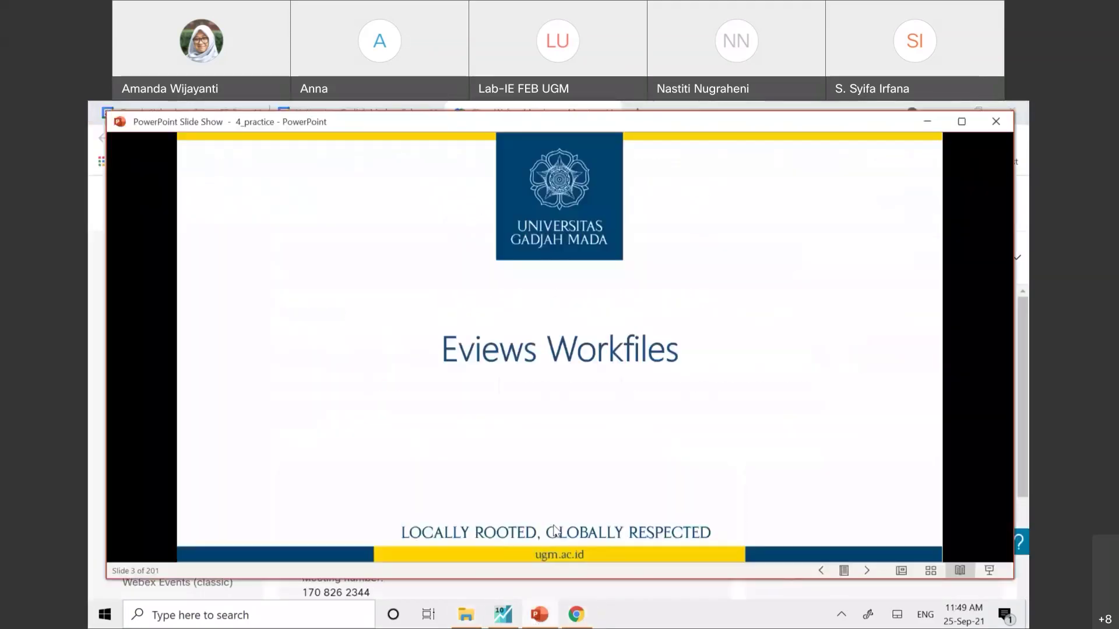
{"action": "left_click", "coordinate": [496, 618]}
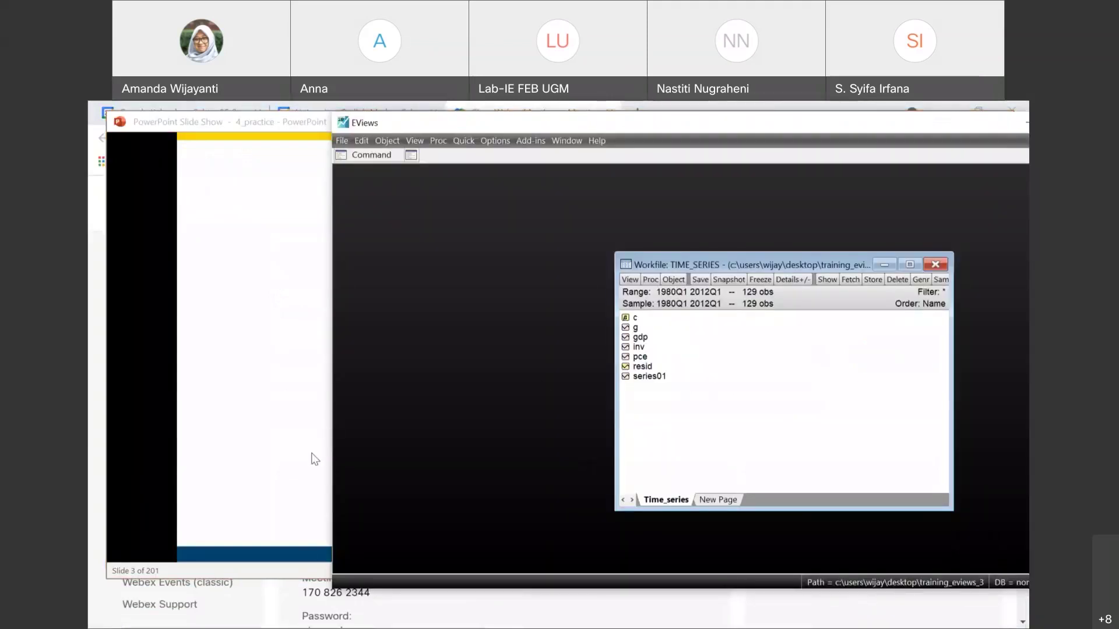
{"action": "left_click", "coordinate": [466, 615]}
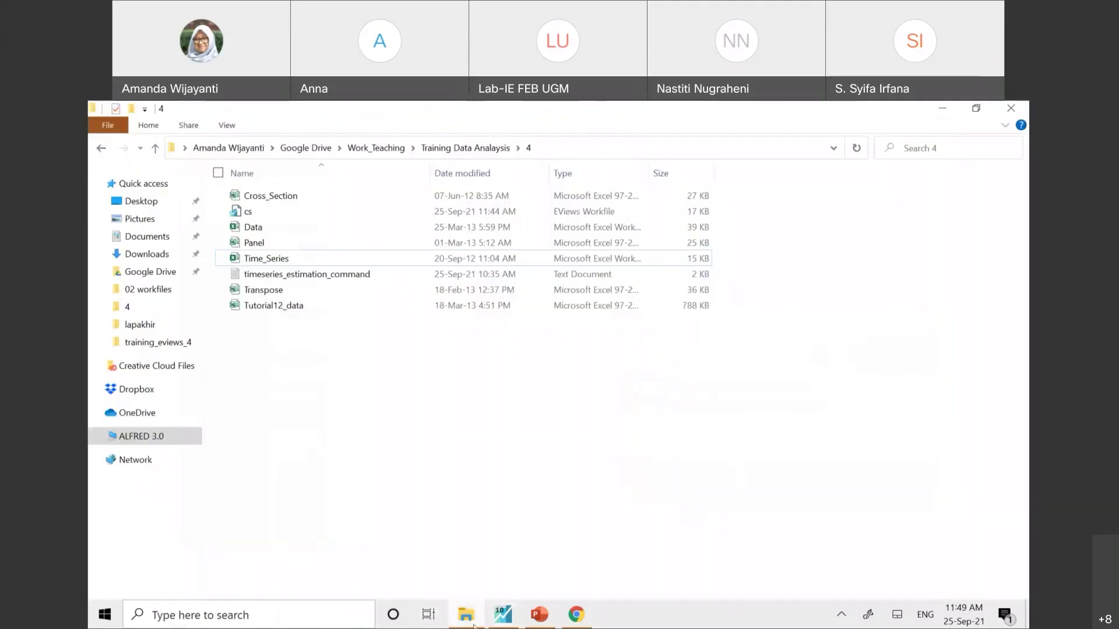
{"action": "left_click", "coordinate": [510, 621]}
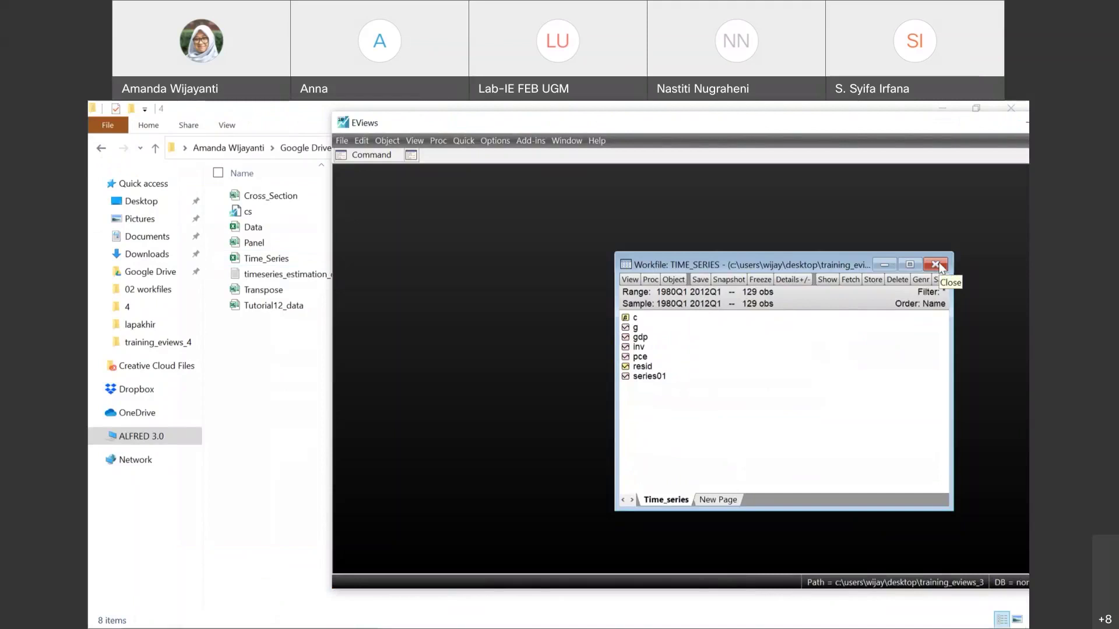
Close the Time_Series workfile
{"action": "left_click", "coordinate": [940, 267]}
{"action": "left_click", "coordinate": [740, 395]}
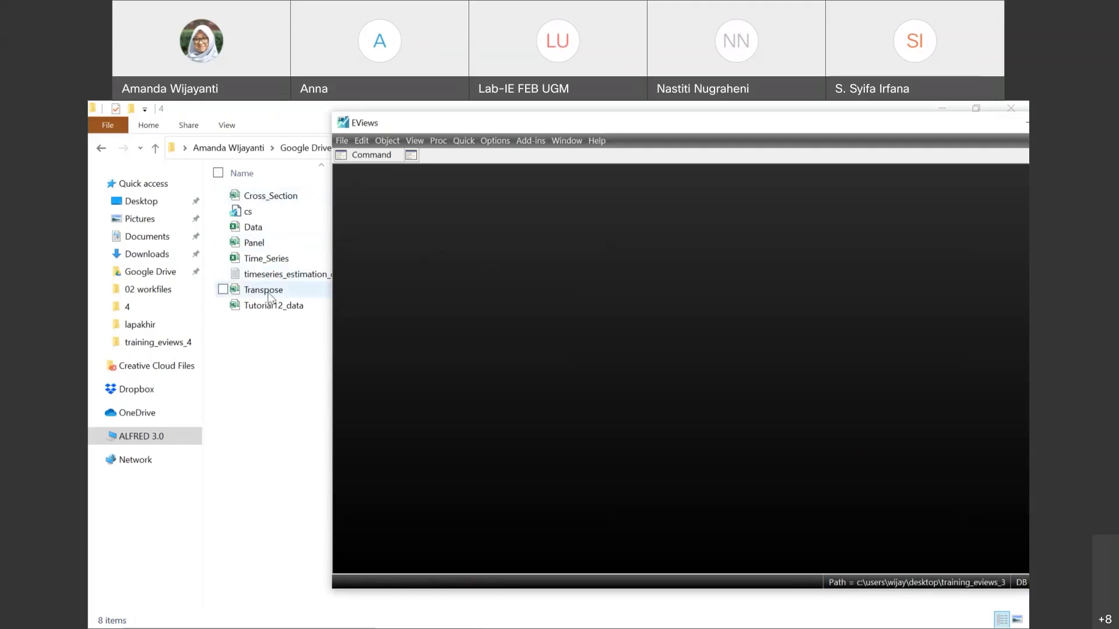
Open the Transpose spreadsheet from folder 4 in Excel and widen column A to show more of the series names
{"action": "double_click", "coordinate": [265, 290]}
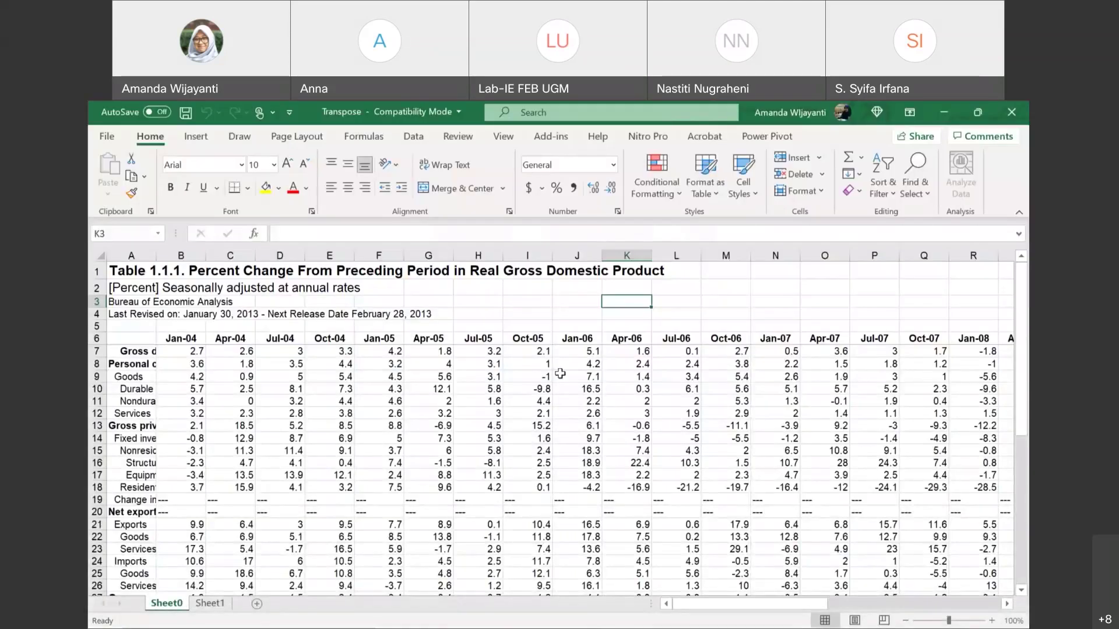
{"action": "left_click", "coordinate": [296, 411]}
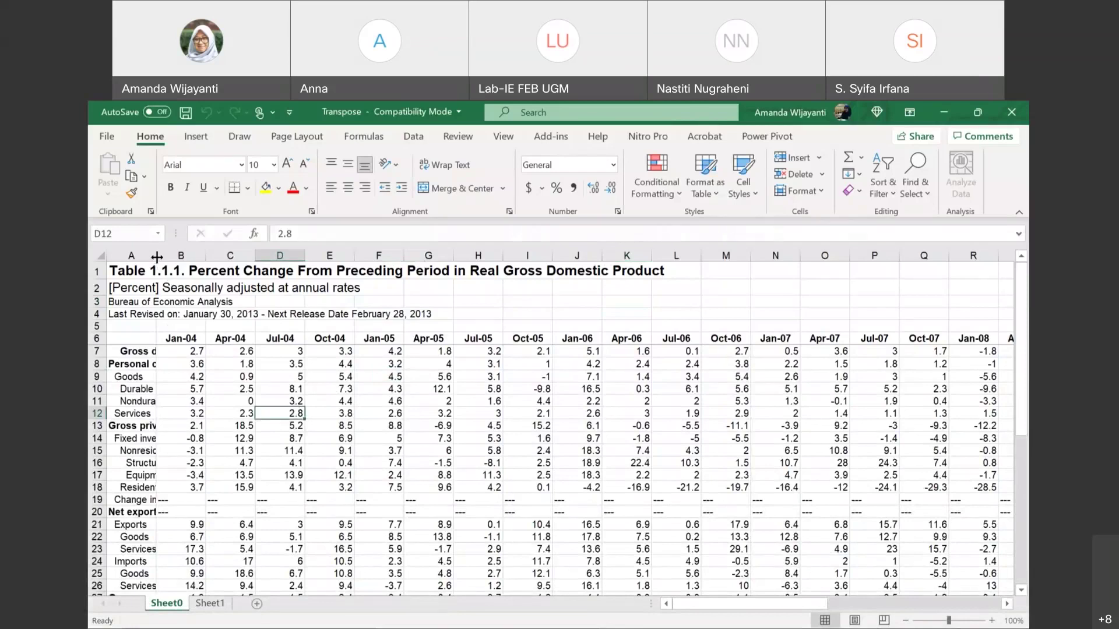
{"action": "left_click_drag", "start_coordinate": [157, 257], "coordinate": [205, 257]}
{"action": "left_click", "coordinate": [169, 352]}
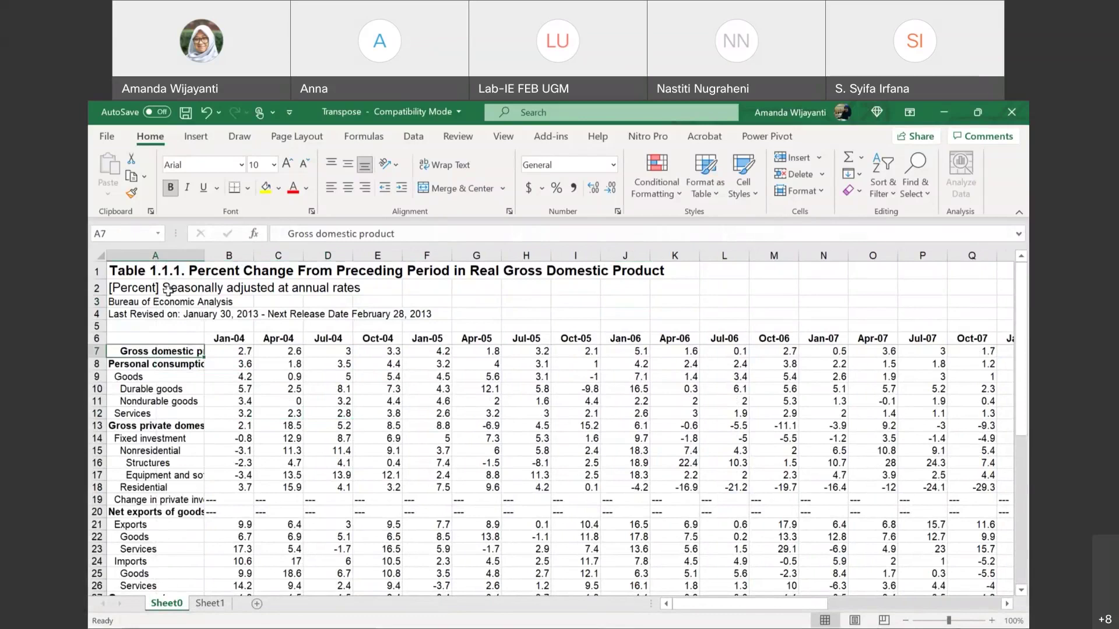
Examine the Transpose table's layout, comparing the series names down column A with the quarterly dates across row 6
{"action": "left_click", "coordinate": [169, 257]}
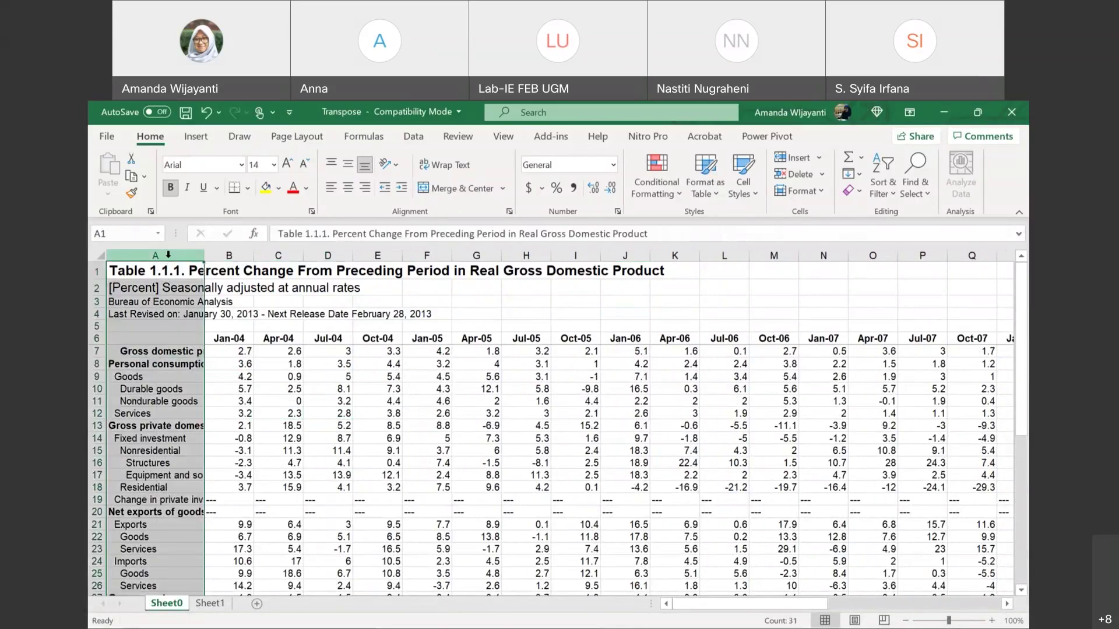
{"action": "left_click", "coordinate": [474, 383]}
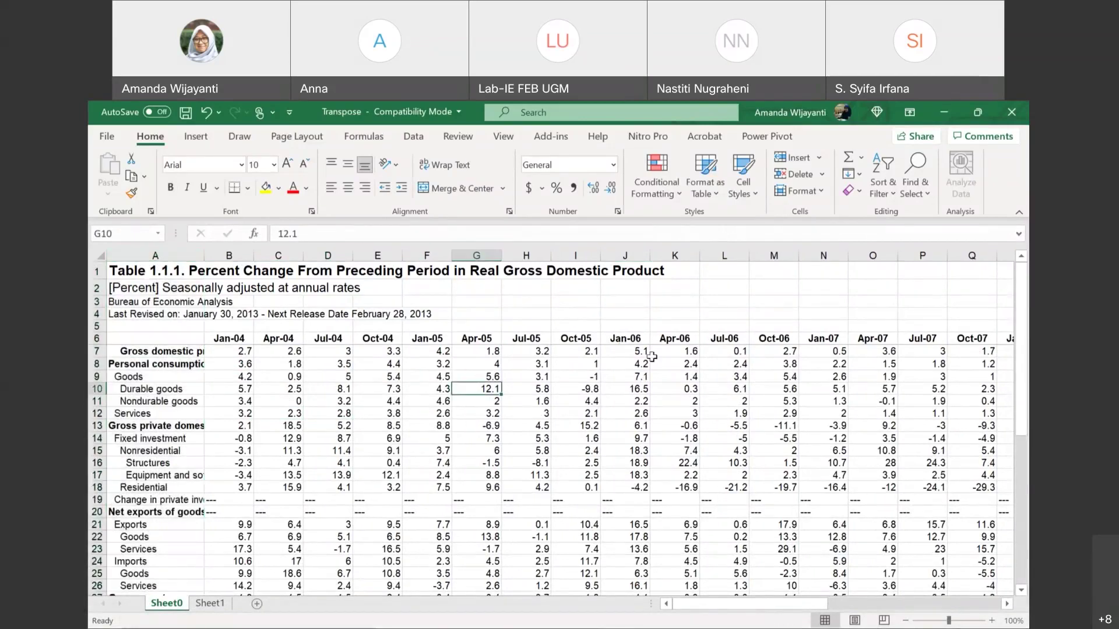
{"action": "left_click", "coordinate": [175, 252]}
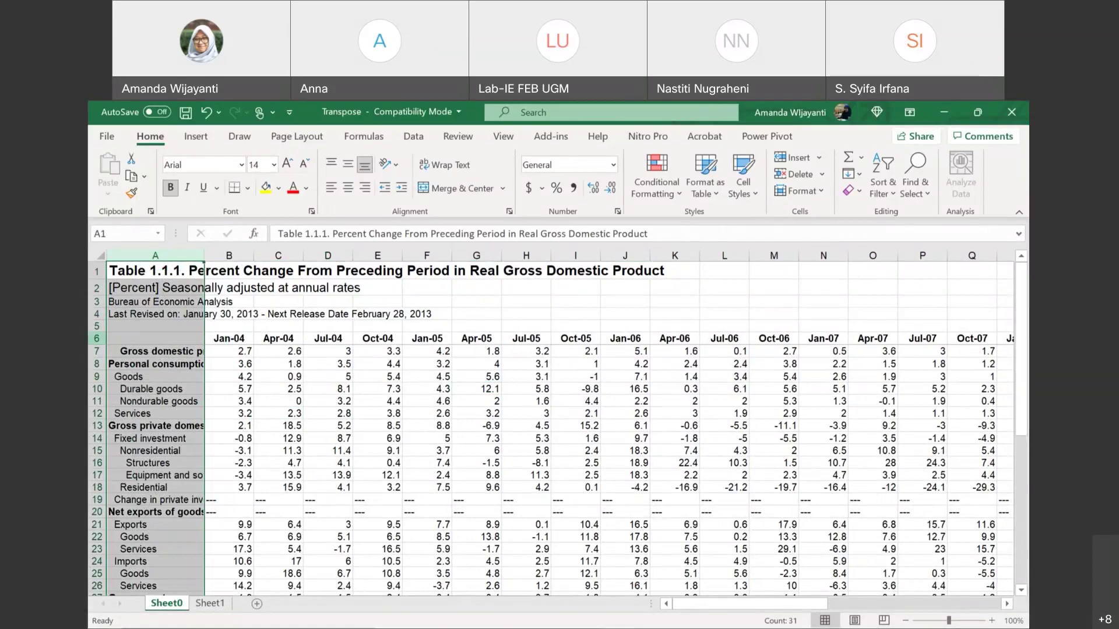
{"action": "left_click", "coordinate": [100, 338]}
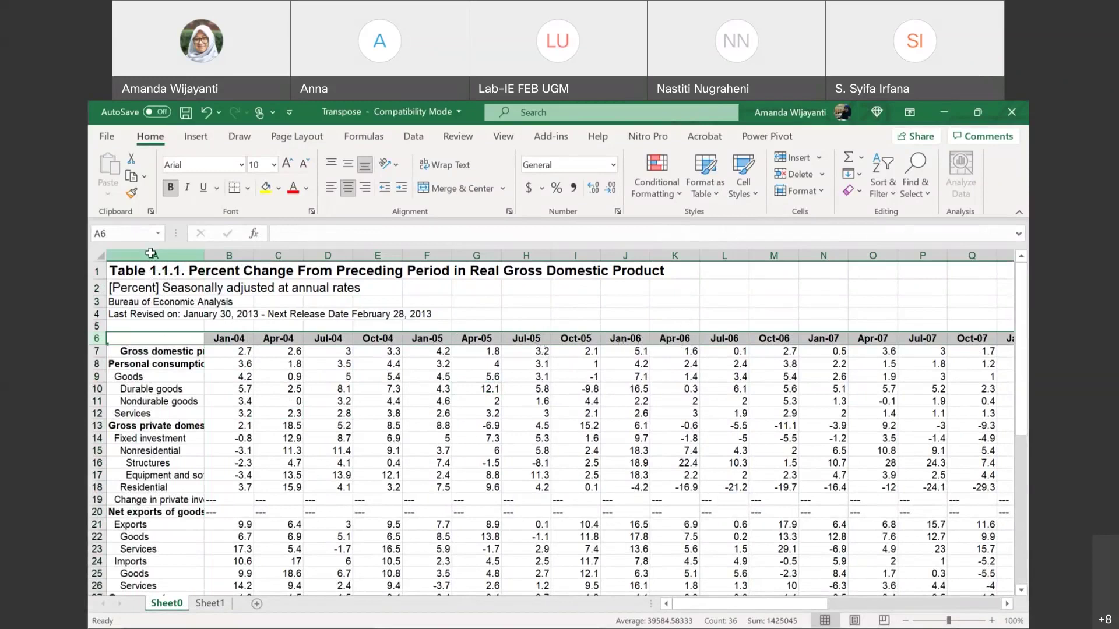
{"action": "left_click", "coordinate": [150, 255]}
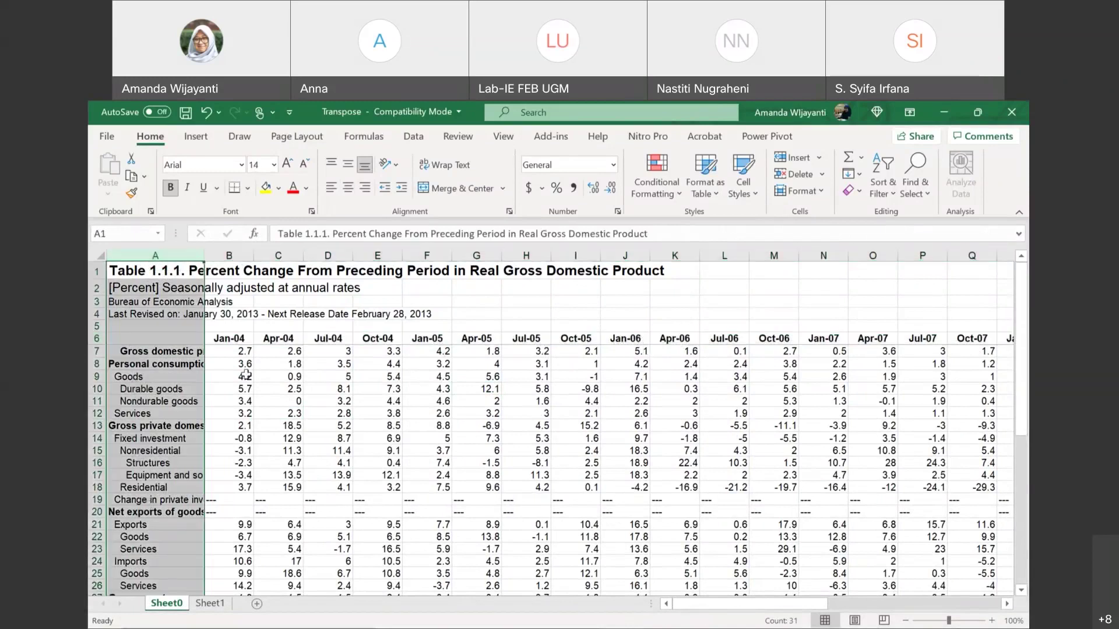
{"action": "left_click", "coordinate": [236, 336]}
{"action": "key", "text": "Right"}
{"action": "key", "text": "Right"}
{"action": "key", "text": "Right"}
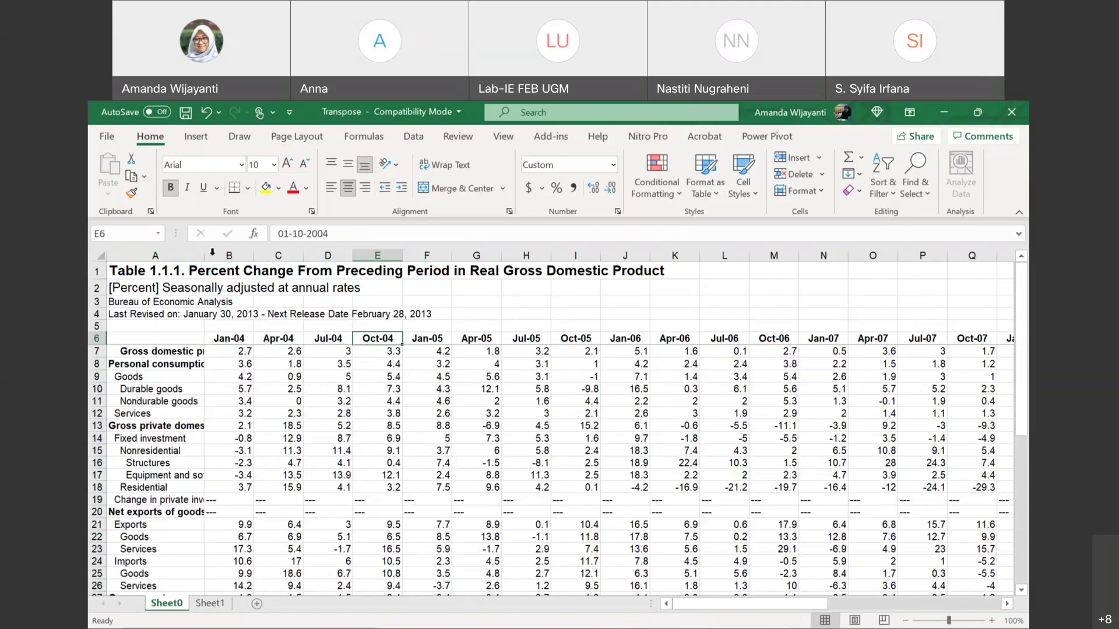
{"action": "left_click", "coordinate": [177, 252]}
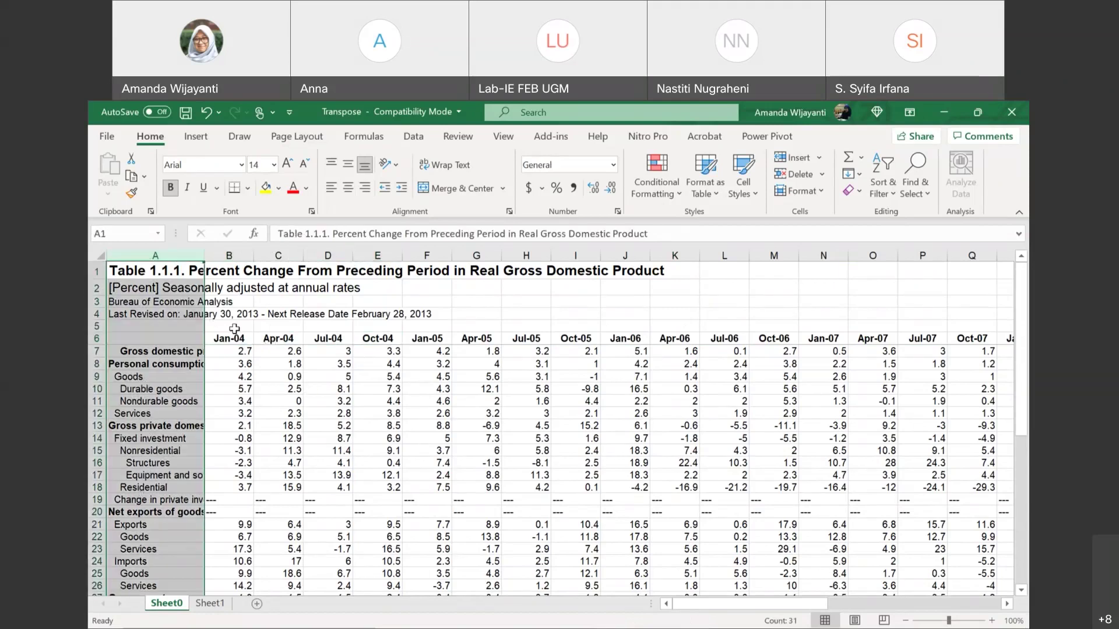
{"action": "left_click", "coordinate": [99, 339]}
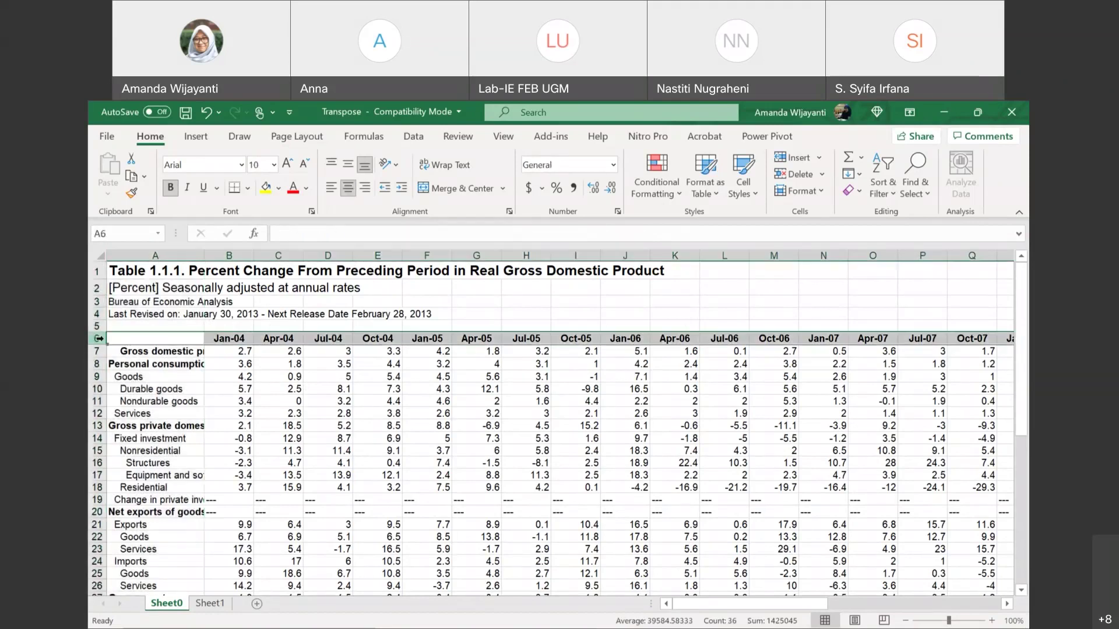
{"action": "left_click", "coordinate": [161, 255]}
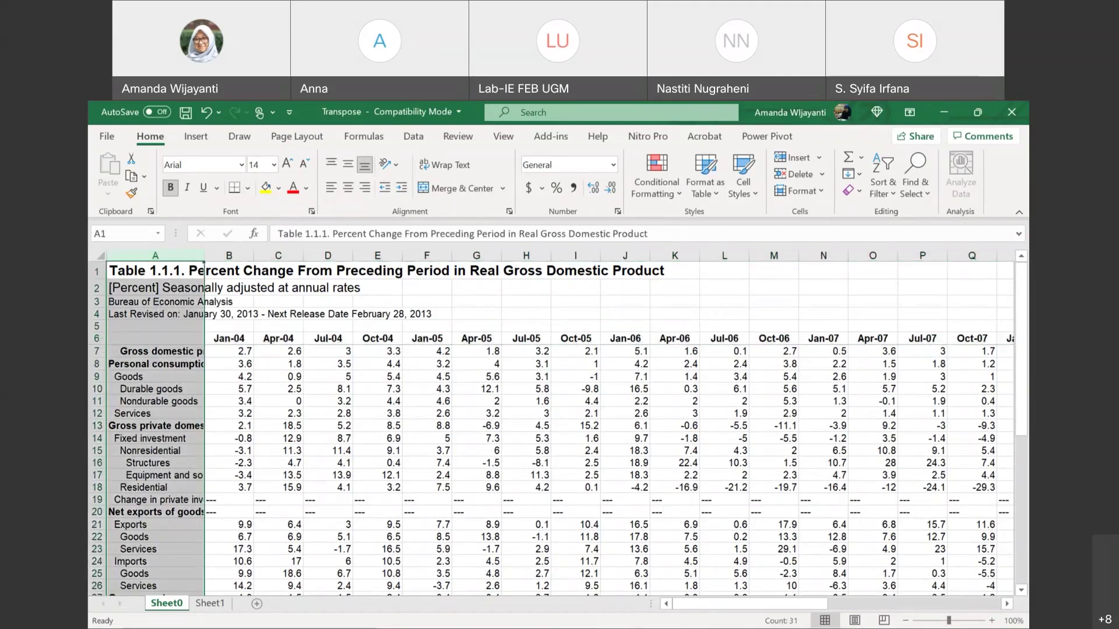
{"action": "left_click", "coordinate": [97, 338]}
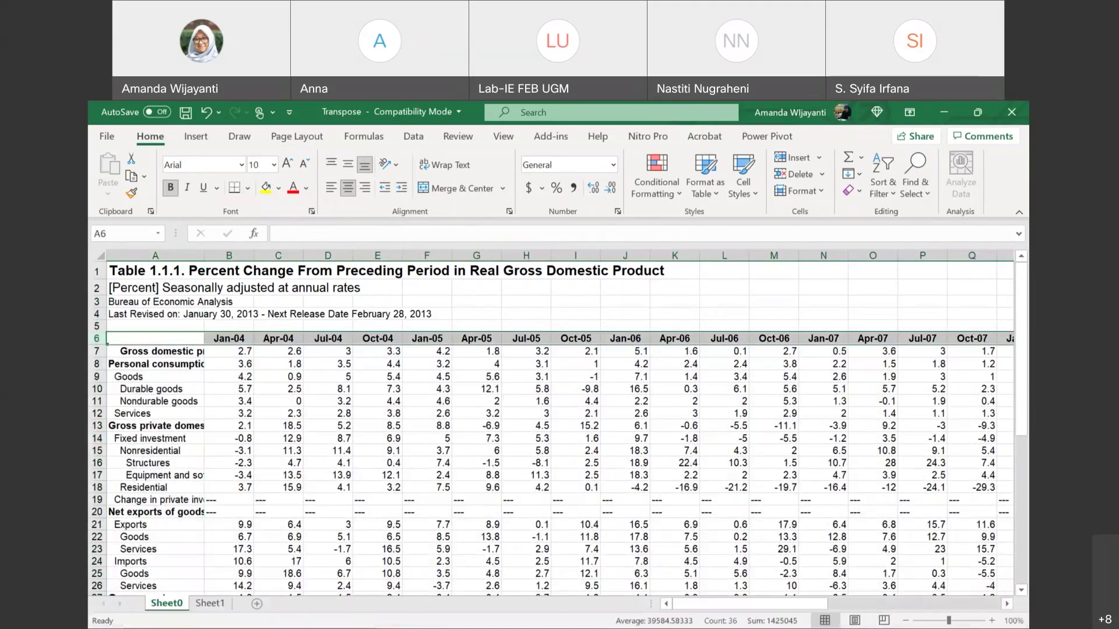
Switch to EViews and open the Transpose spreadsheet from folder 4 as a foreign data workfile
{"action": "mouse_move", "coordinate": [586, 621]}
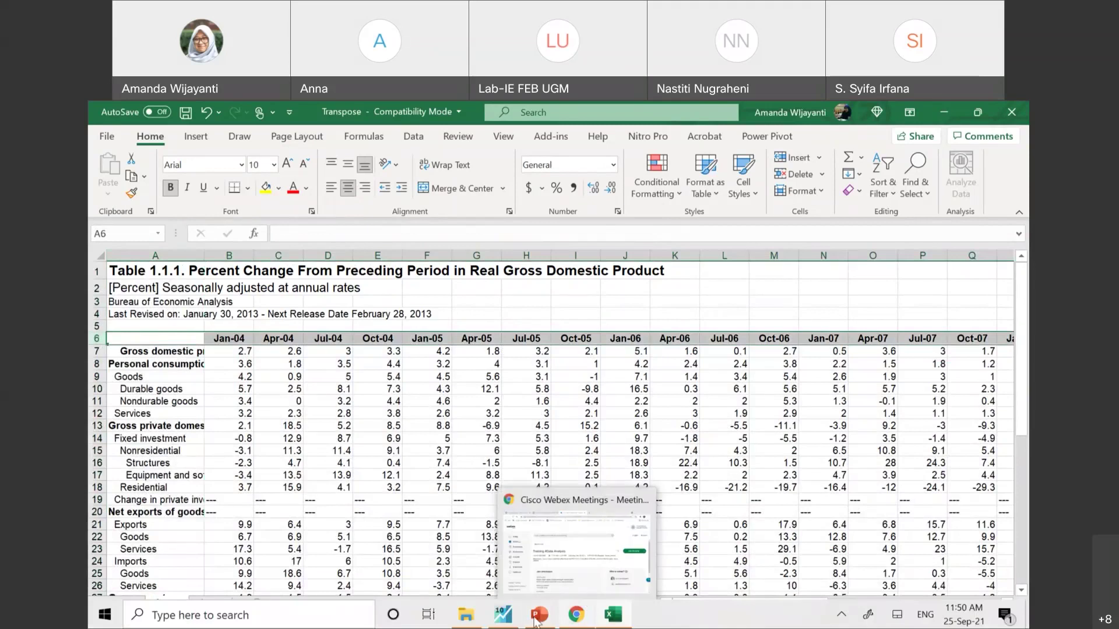
{"action": "left_click", "coordinate": [502, 614]}
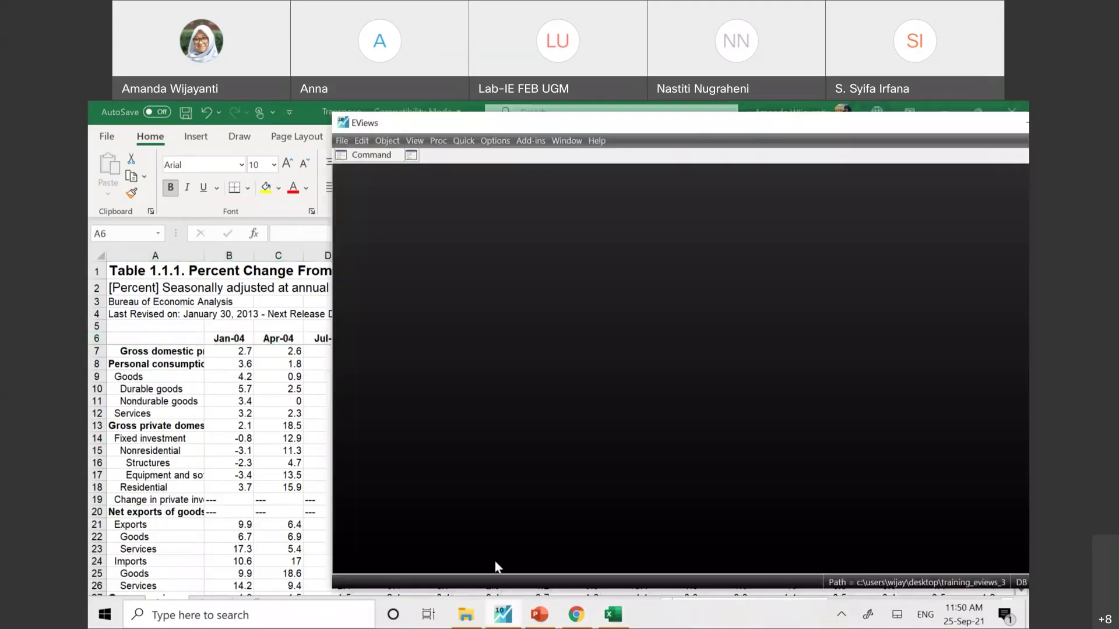
{"action": "left_click", "coordinate": [341, 142]}
{"action": "mouse_move", "coordinate": [356, 174]}
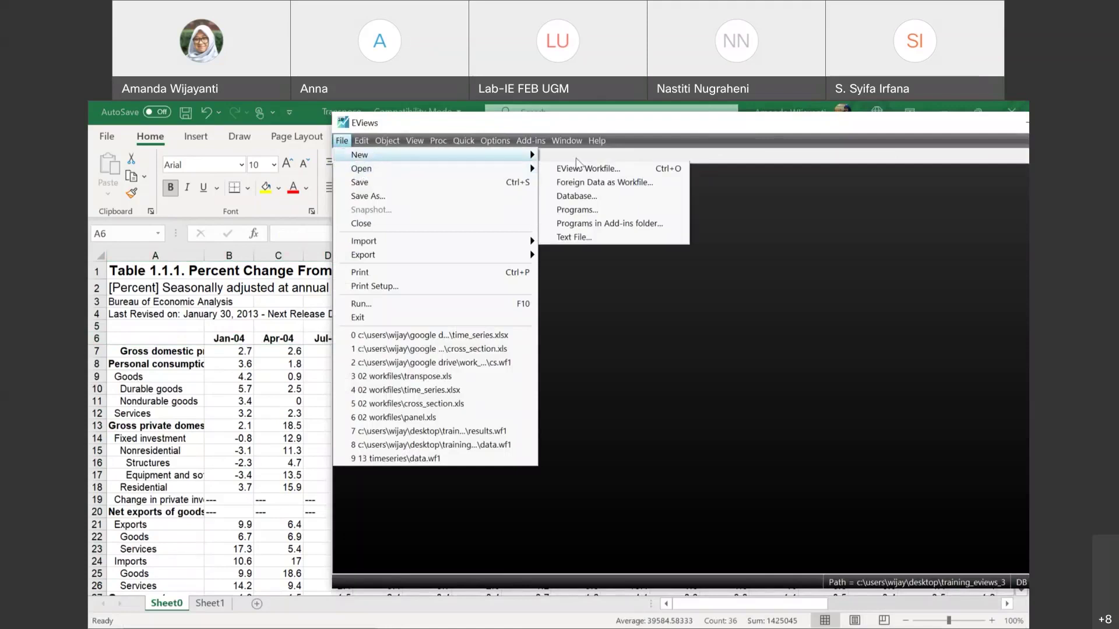
{"action": "left_click", "coordinate": [572, 183]}
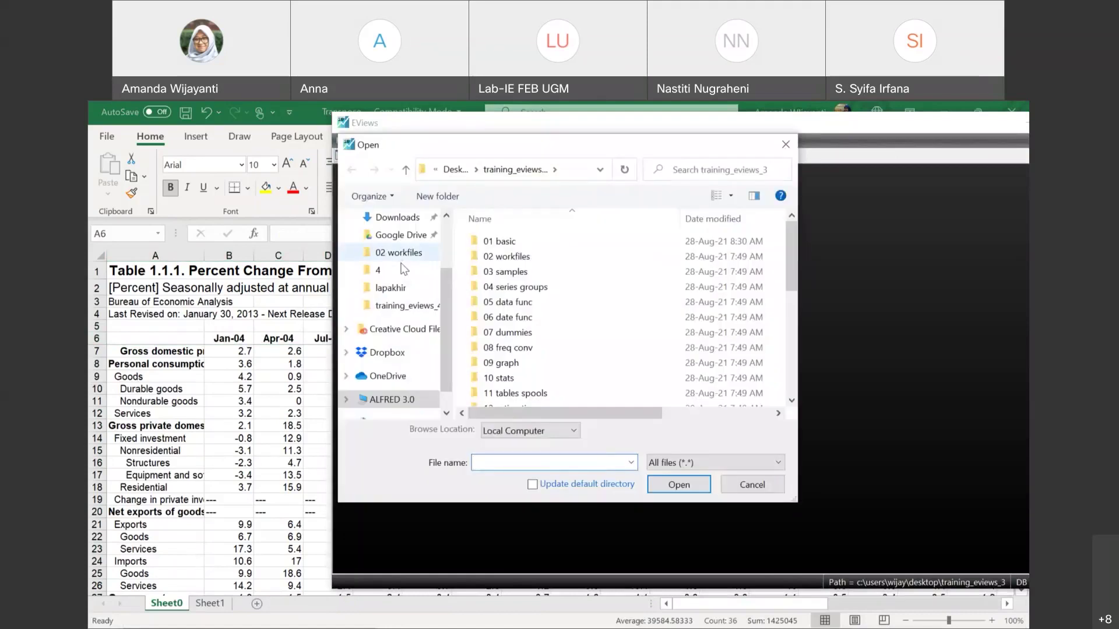
{"action": "left_click", "coordinate": [402, 270]}
{"action": "left_click", "coordinate": [511, 337]}
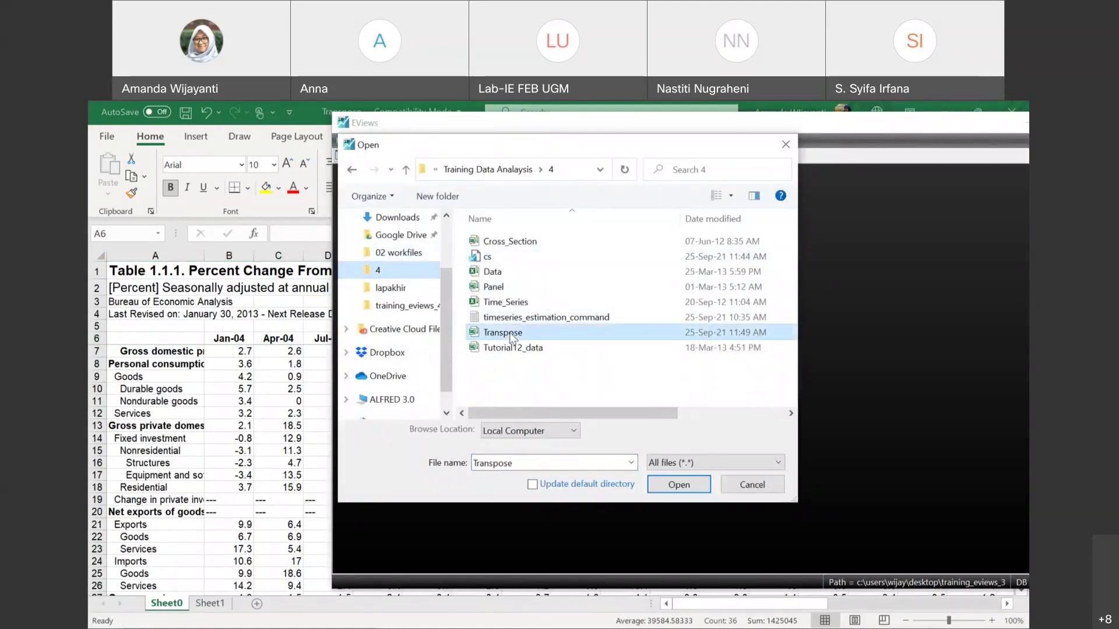
{"action": "left_click", "coordinate": [679, 485]}
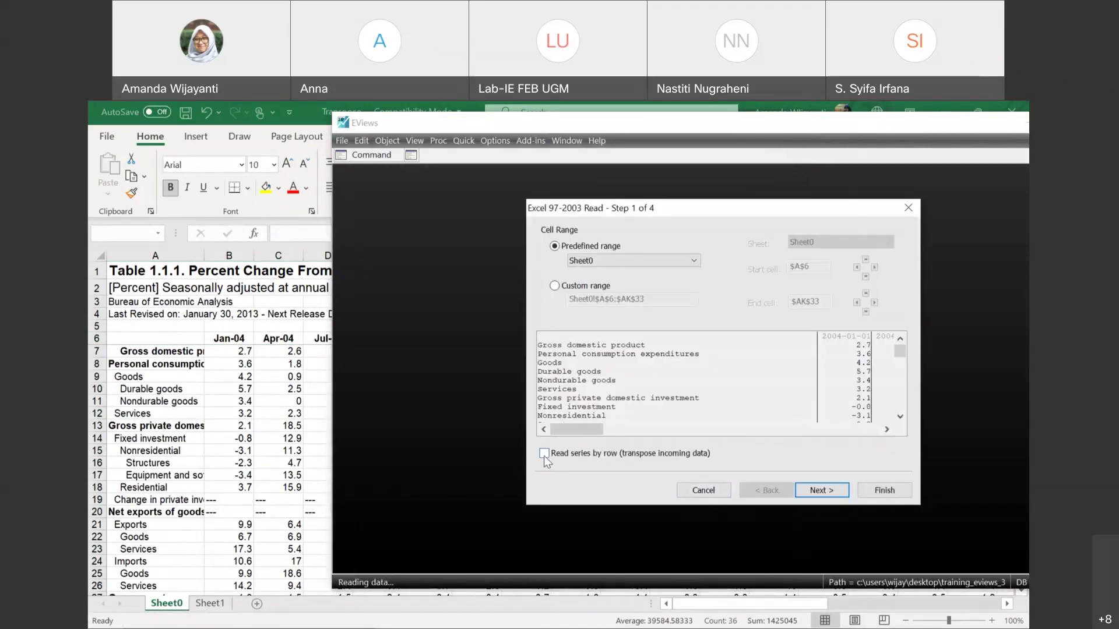
Set the Transpose import to read series by row from the predefined Sheet0 range and finish creating the workfile
{"action": "left_click", "coordinate": [543, 454]}
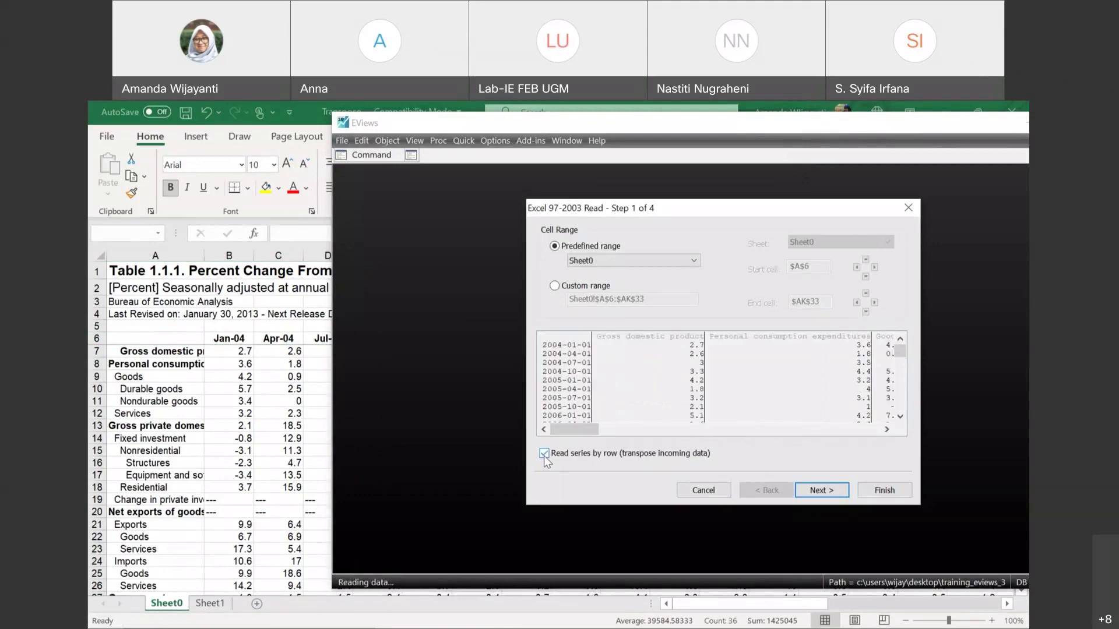
{"action": "left_click", "coordinate": [880, 493]}
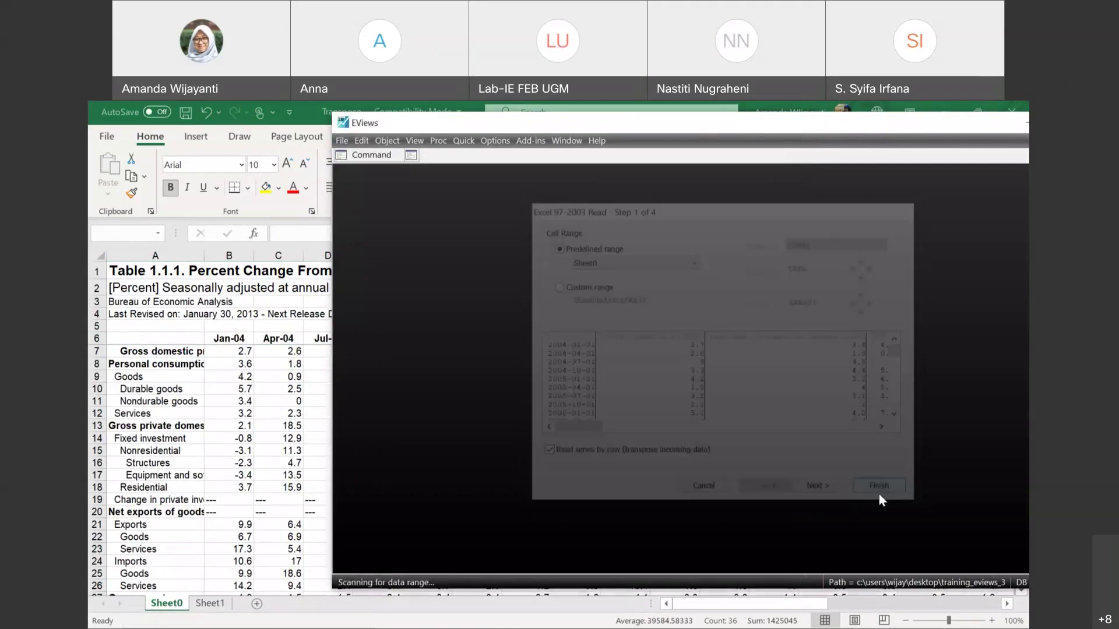
{"action": "left_click", "coordinate": [695, 377]}
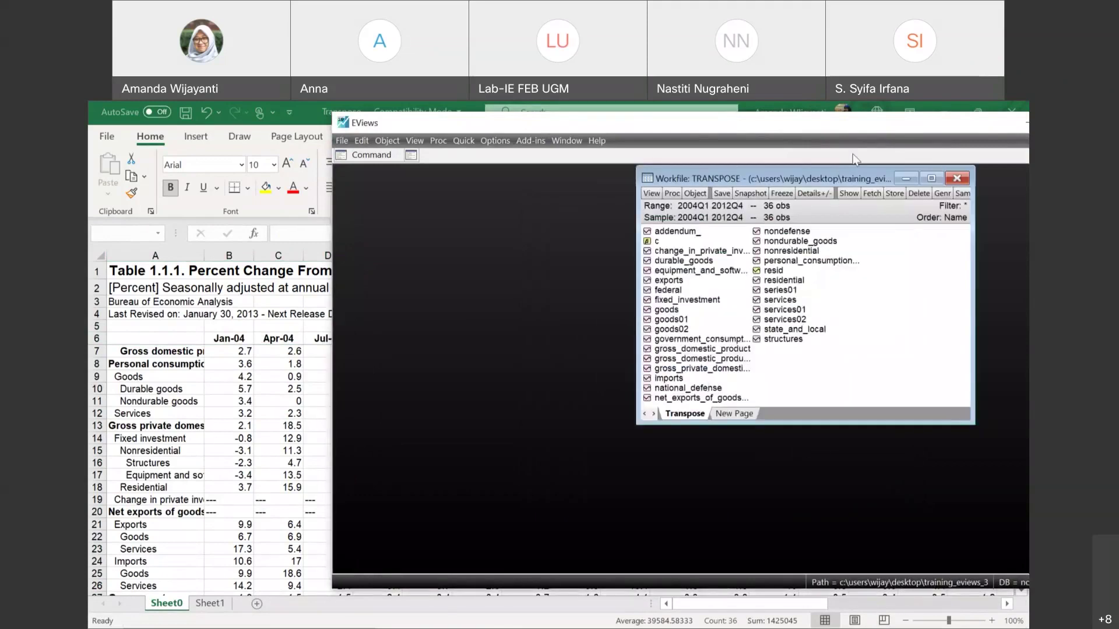
Examine the imported series list in the Transpose workfile, including the quarterly values of the exports series
{"action": "left_click_drag", "start_coordinate": [848, 174], "coordinate": [695, 196]}
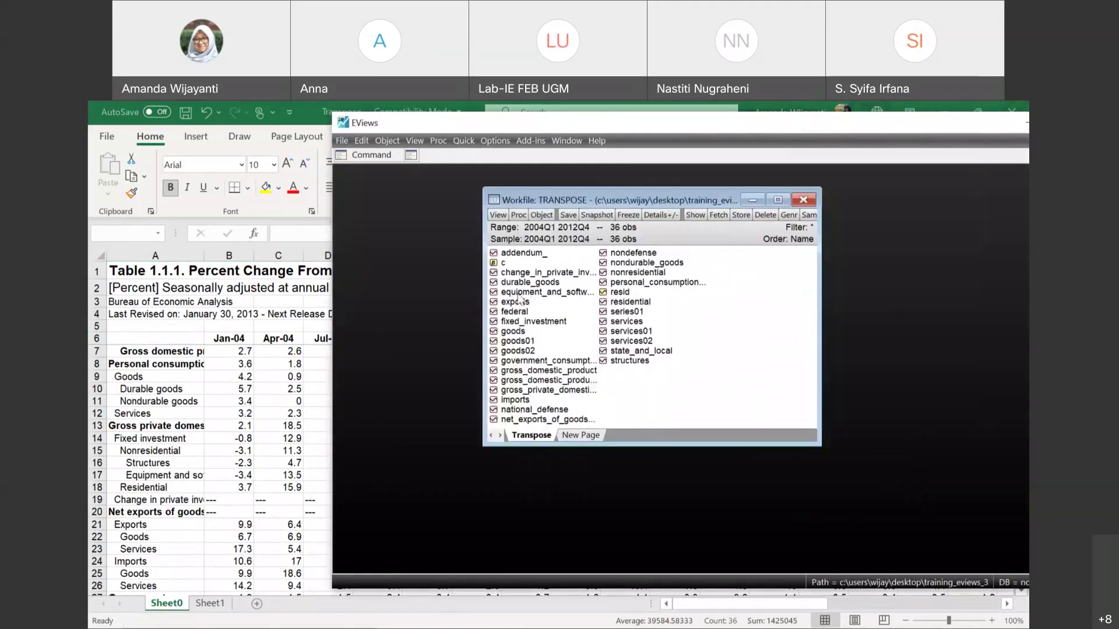
{"action": "left_click", "coordinate": [514, 312]}
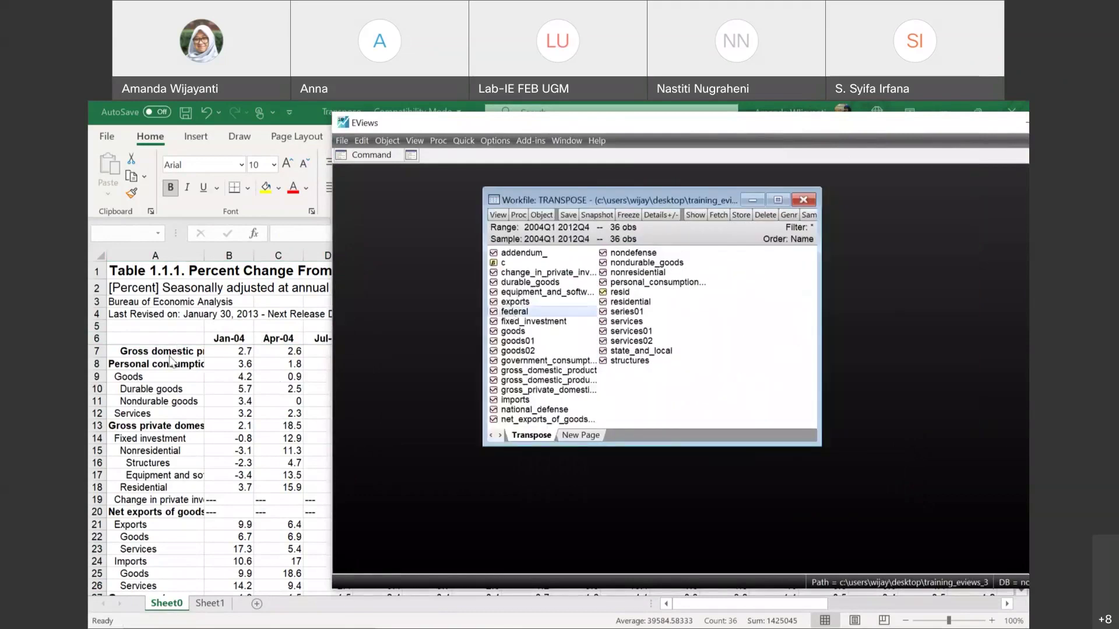
{"action": "left_click", "coordinate": [529, 342]}
{"action": "left_click", "coordinate": [625, 322]}
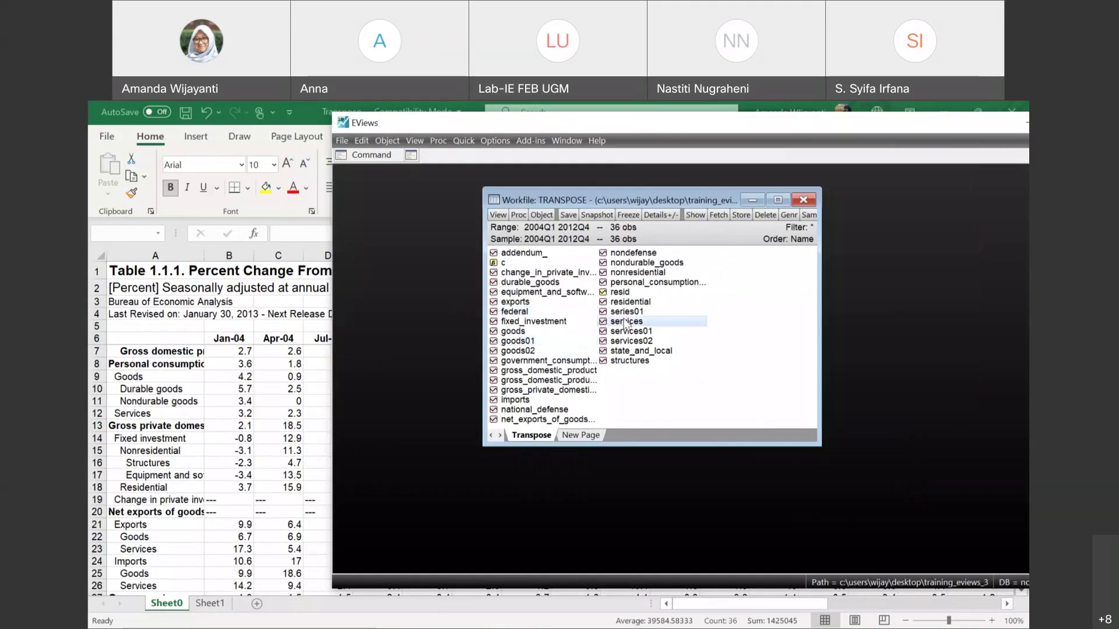
{"action": "double_click", "coordinate": [526, 304]}
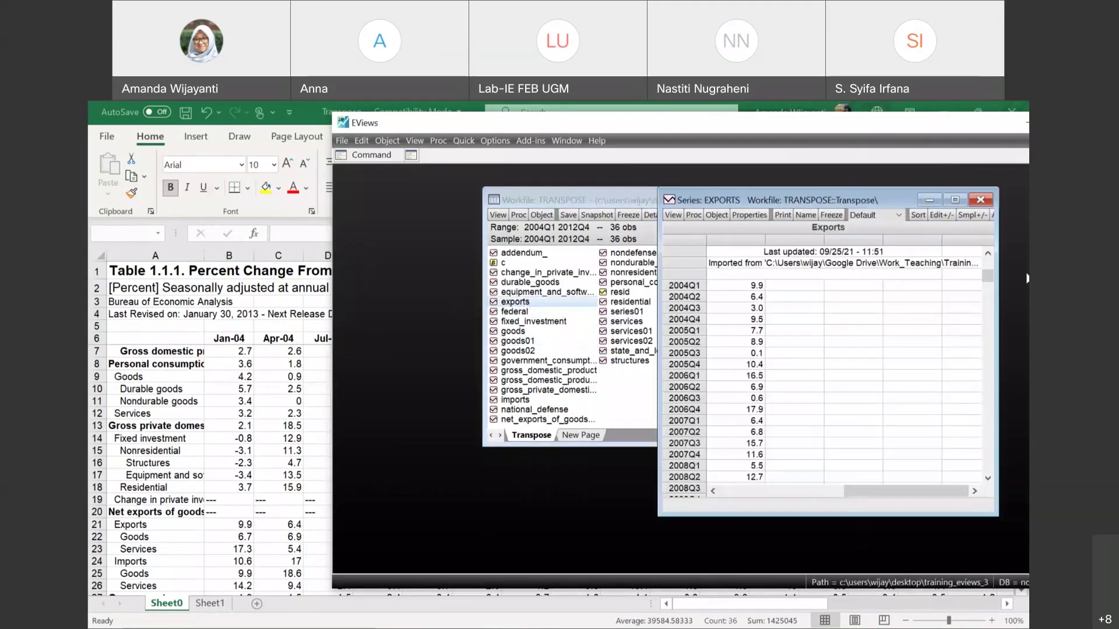
{"action": "left_click", "coordinate": [990, 192]}
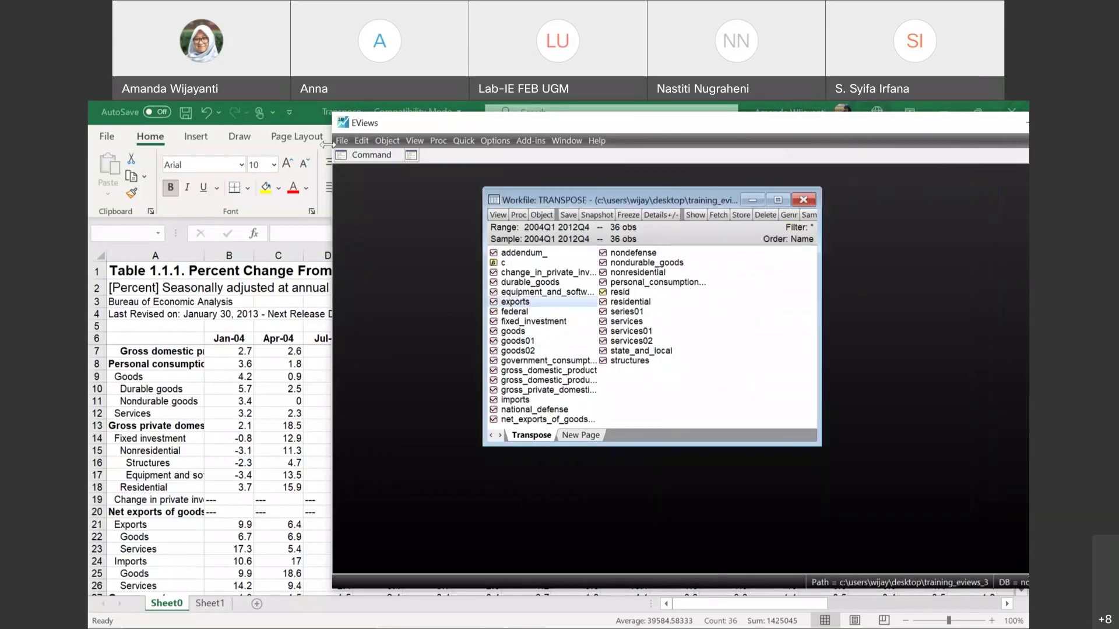
Close the Transpose spreadsheet in Excel and the Transpose workfile in EViews, both without saving
{"action": "left_click", "coordinate": [284, 151]}
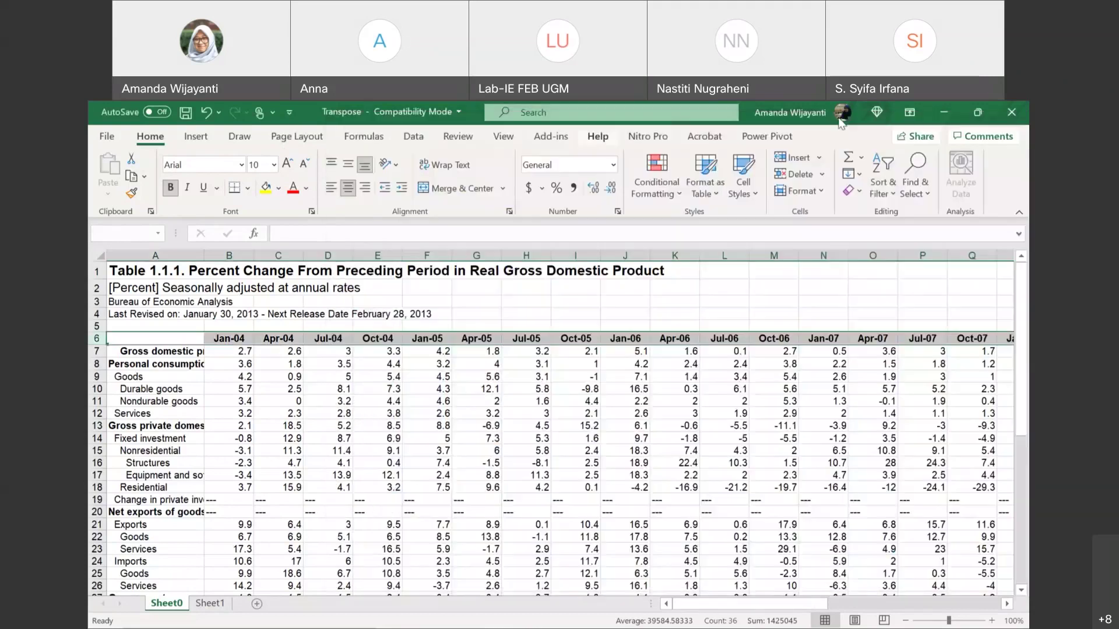
{"action": "left_click", "coordinate": [1013, 112]}
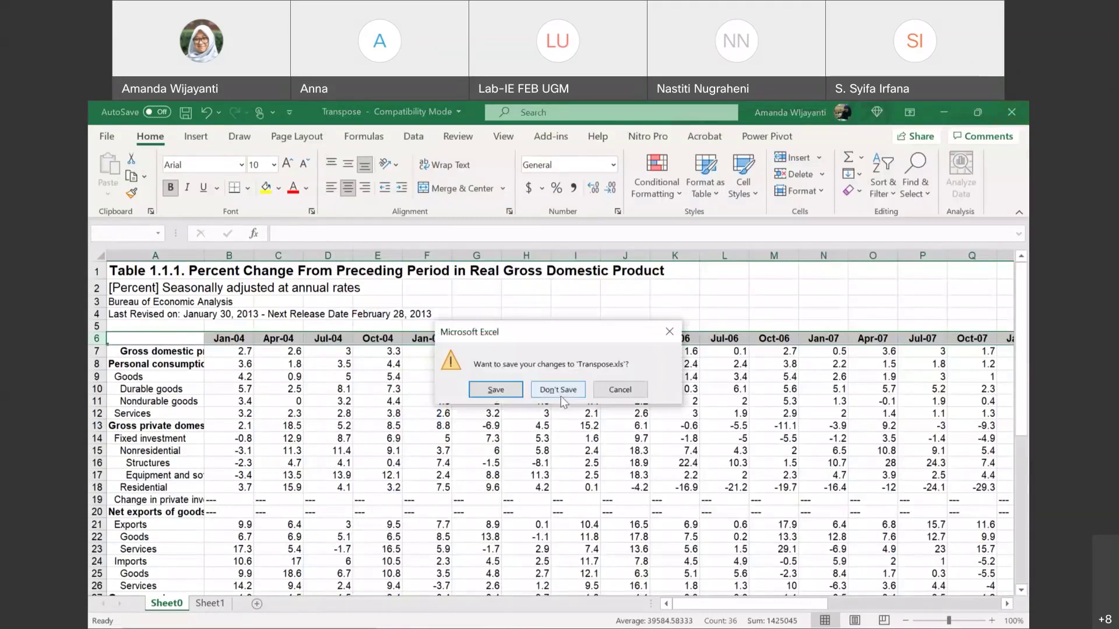
{"action": "left_click", "coordinate": [560, 396]}
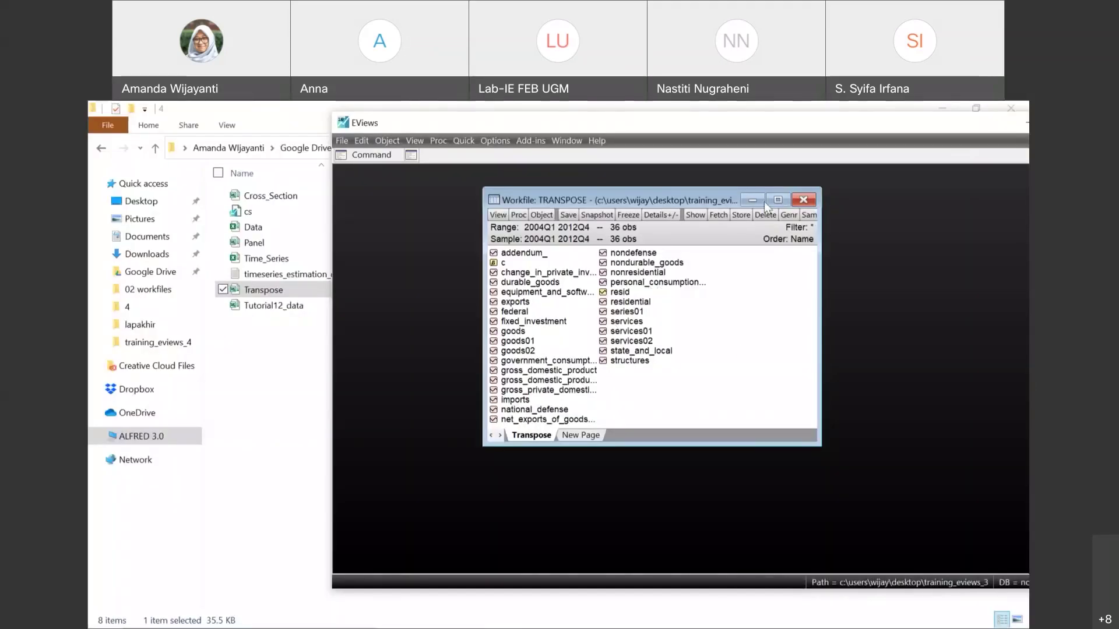
{"action": "left_click", "coordinate": [803, 200]}
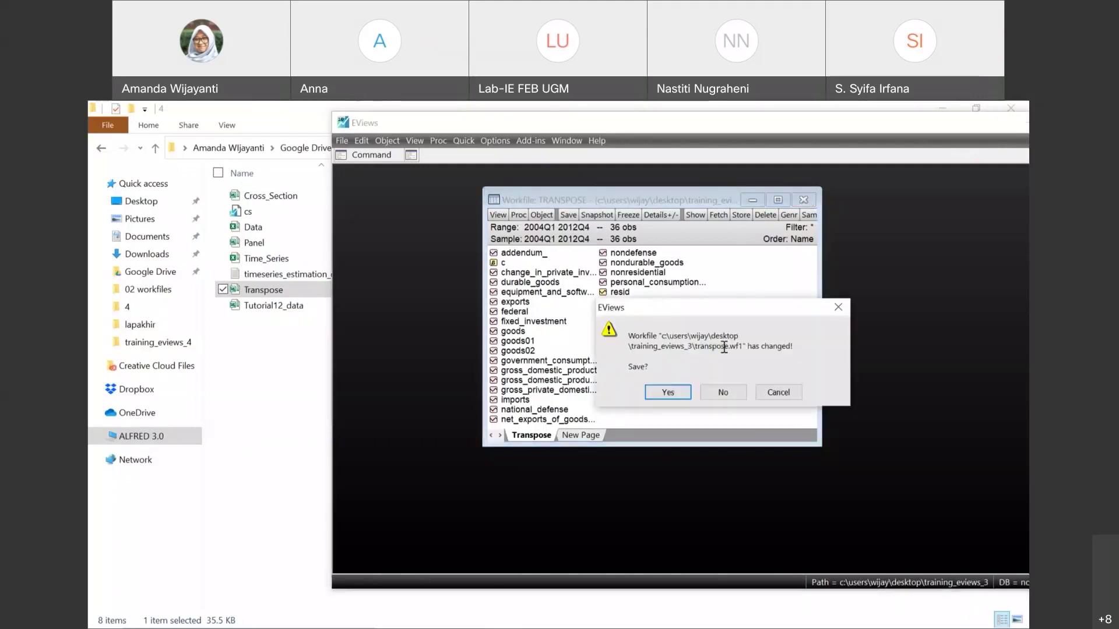
{"action": "left_click", "coordinate": [715, 394]}
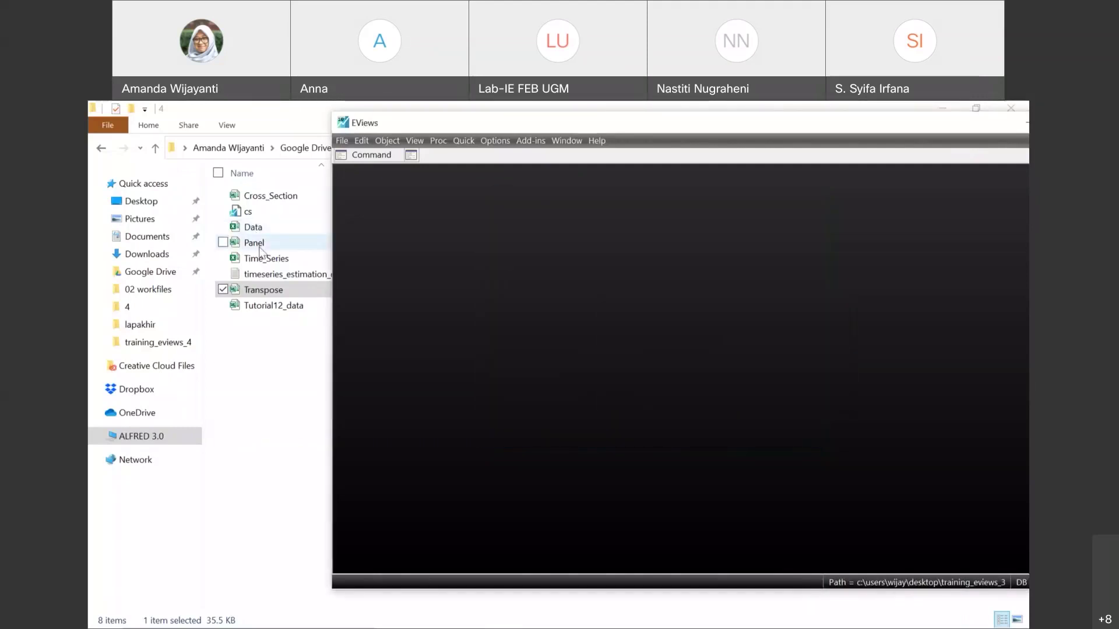
Open the Panel spreadsheet from folder 4 in Excel and look over its stacked data
{"action": "double_click", "coordinate": [260, 249]}
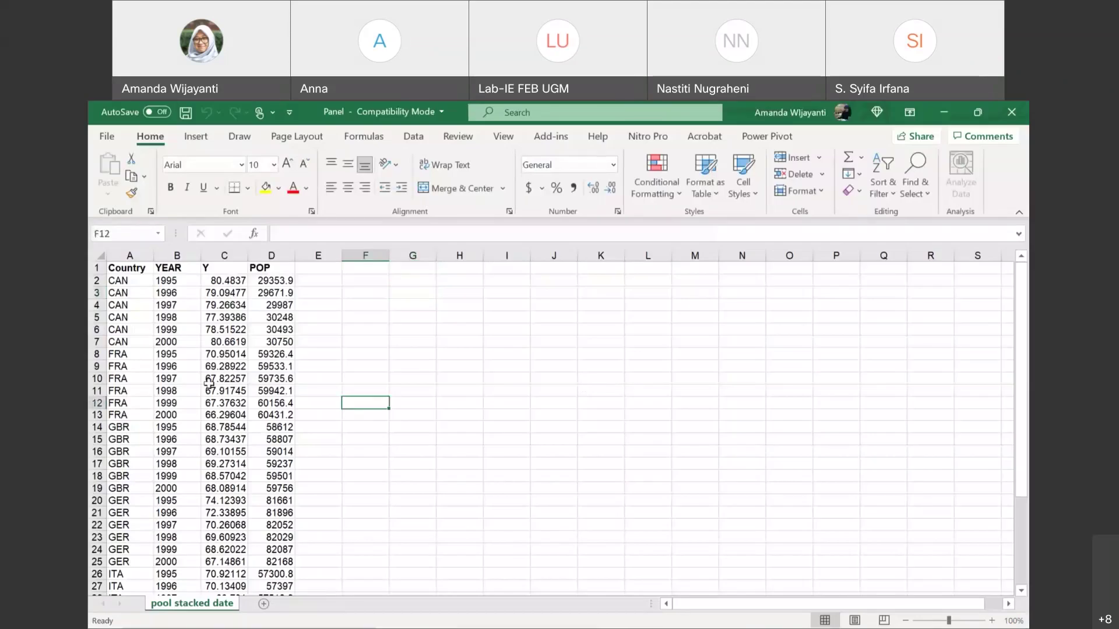
{"action": "left_click", "coordinate": [208, 380]}
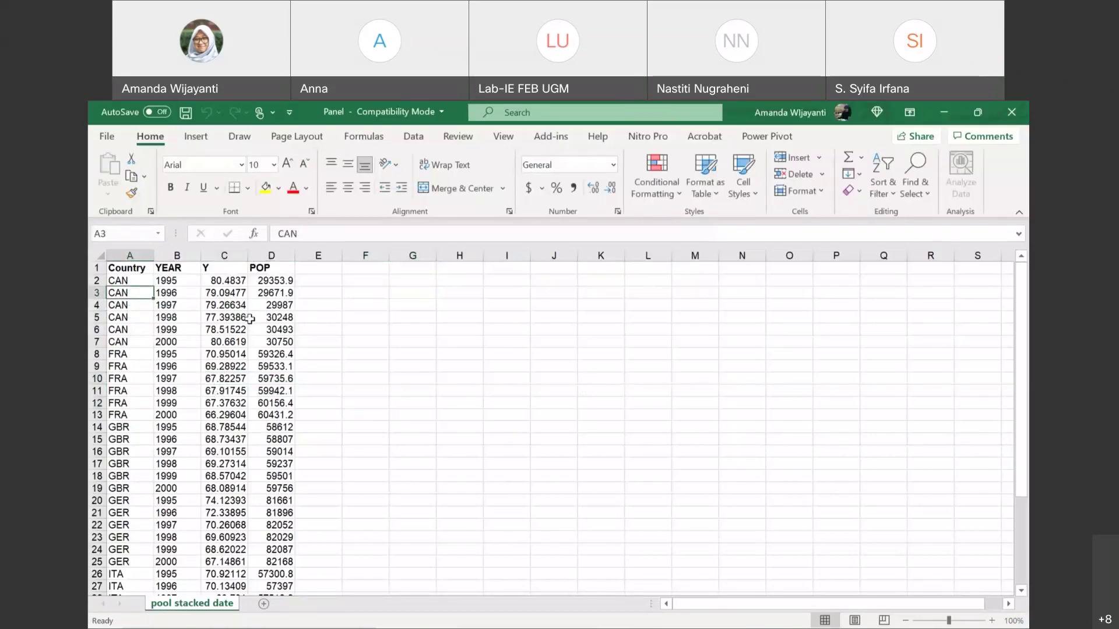
{"action": "left_click", "coordinate": [273, 318]}
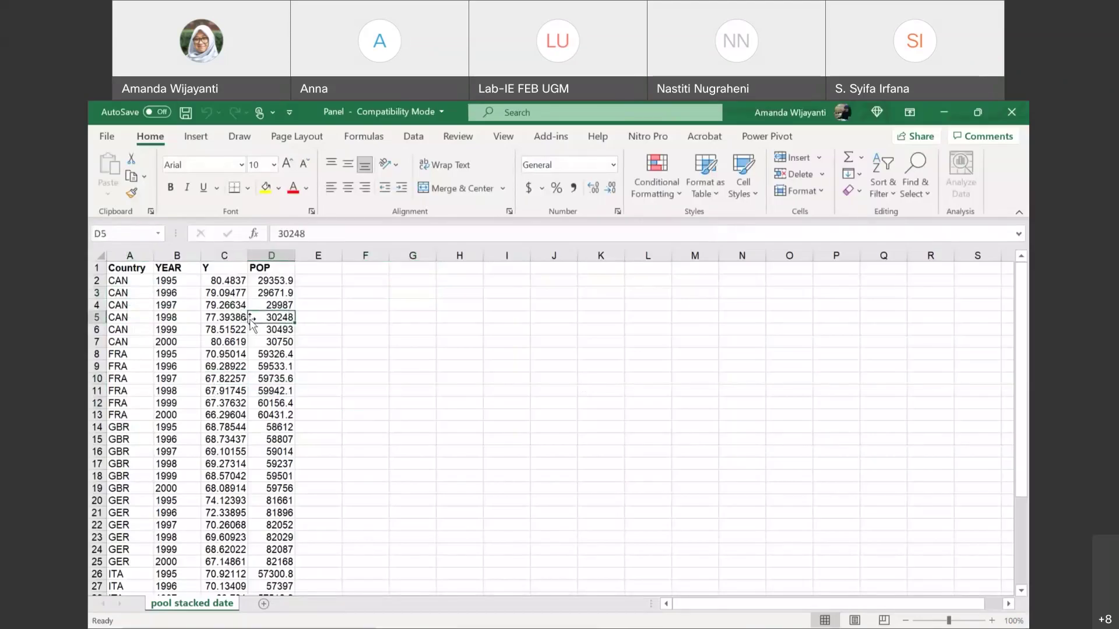
{"action": "left_click", "coordinate": [363, 379]}
{"action": "scroll", "coordinate": [258, 394], "scroll_direction": "down", "scroll_amount": 5}
{"action": "scroll", "coordinate": [259, 395], "scroll_direction": "up", "scroll_amount": 5}
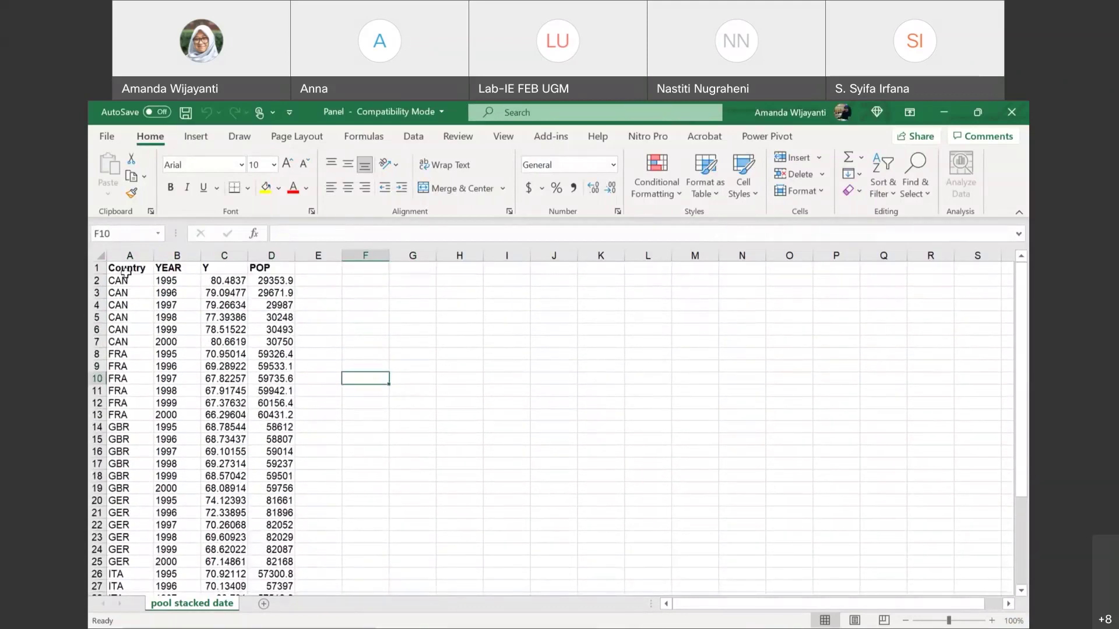
Examine how the country codes are stacked down the Country column of the Panel sheet
{"action": "left_click", "coordinate": [126, 252]}
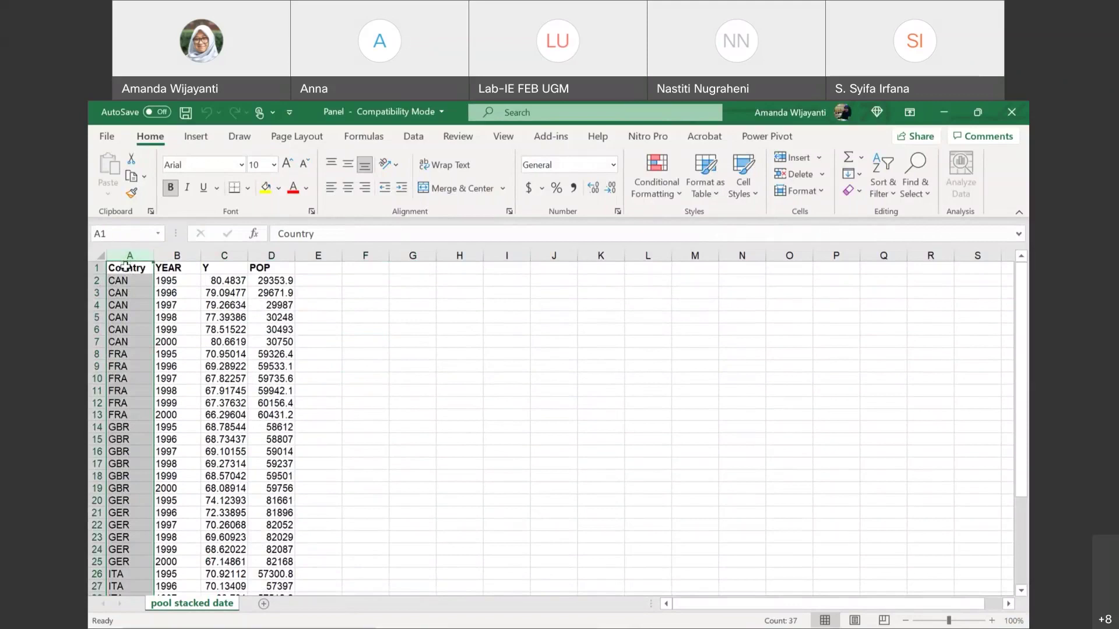
{"action": "left_click", "coordinate": [126, 266]}
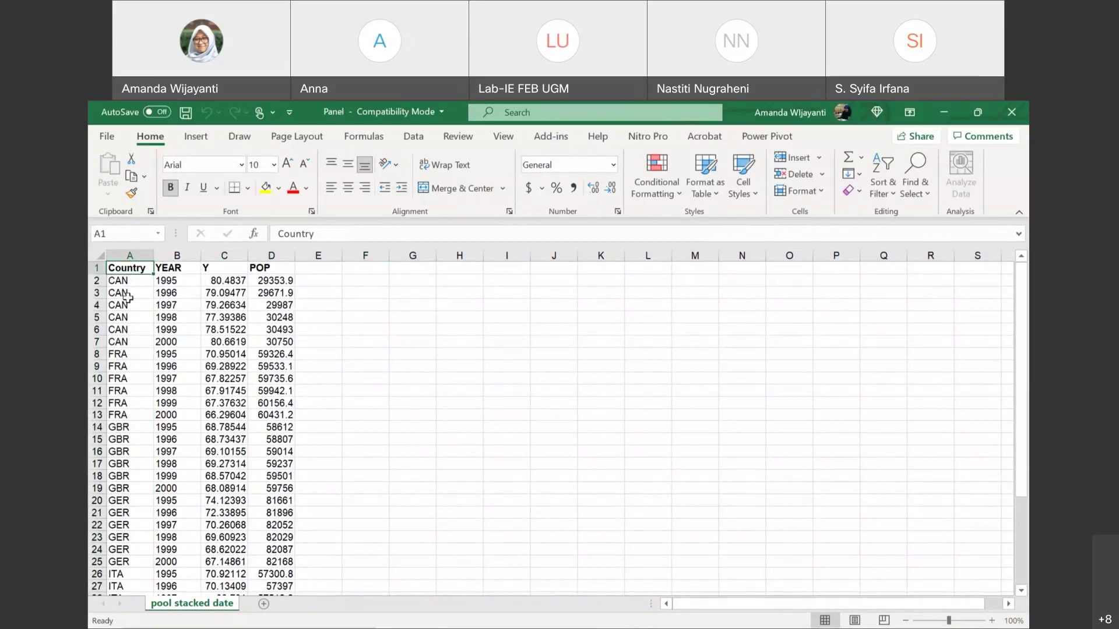
{"action": "left_click_drag", "start_coordinate": [127, 298], "coordinate": [128, 305]}
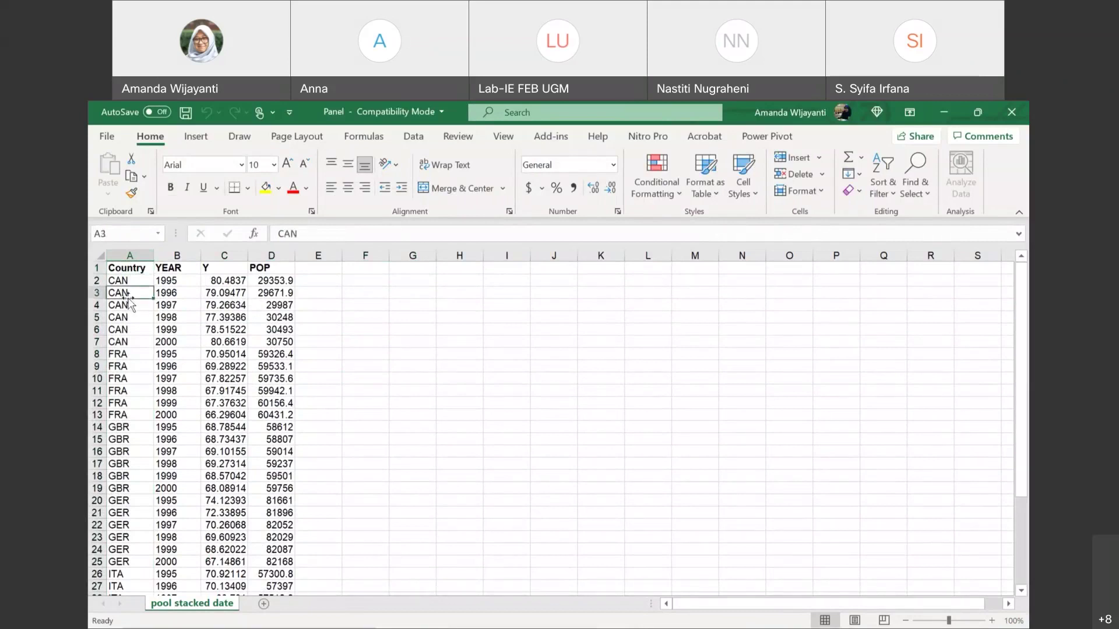
{"action": "left_click", "coordinate": [129, 305]}
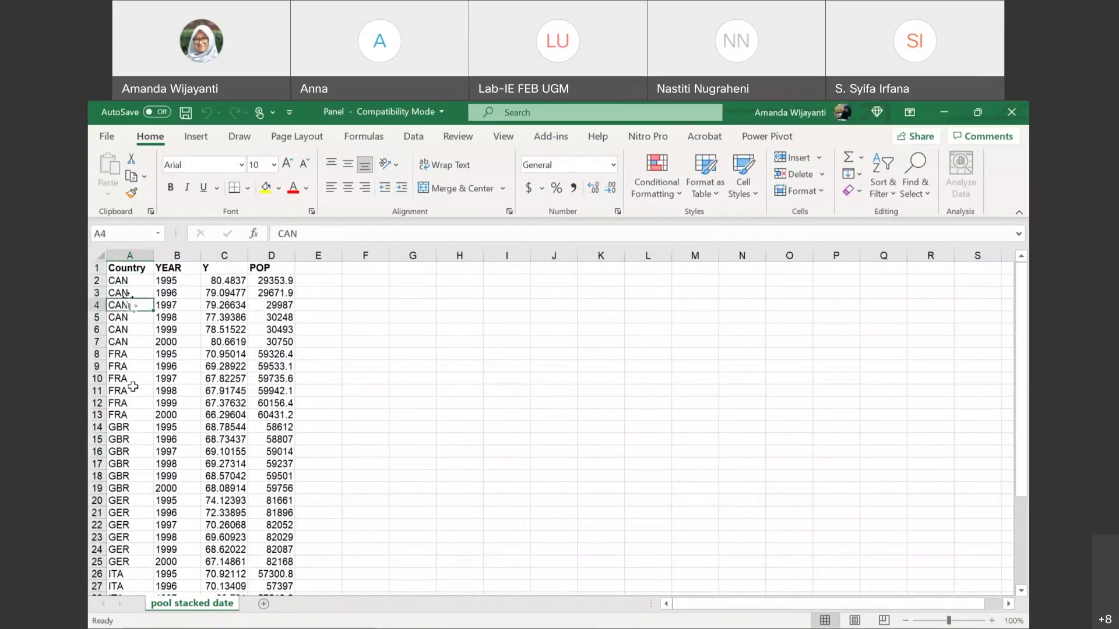
{"action": "scroll", "coordinate": [133, 386], "scroll_direction": "down", "scroll_amount": 3}
{"action": "left_click", "coordinate": [129, 414]}
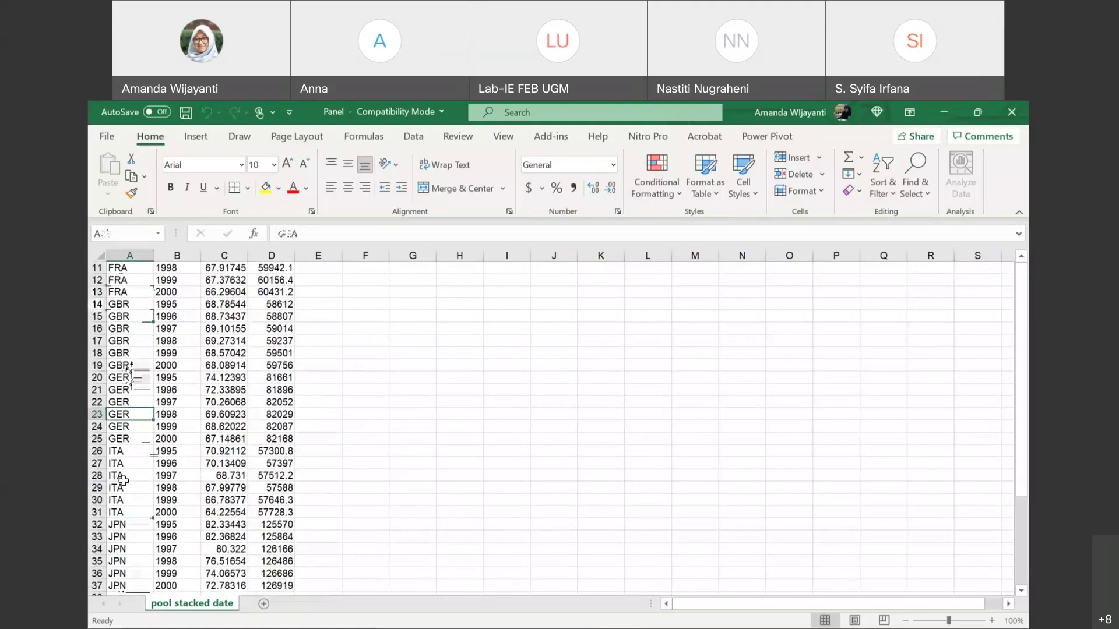
{"action": "scroll", "coordinate": [122, 481], "scroll_direction": "up", "scroll_amount": 1}
{"action": "scroll", "coordinate": [127, 463], "scroll_direction": "up", "scroll_amount": 3}
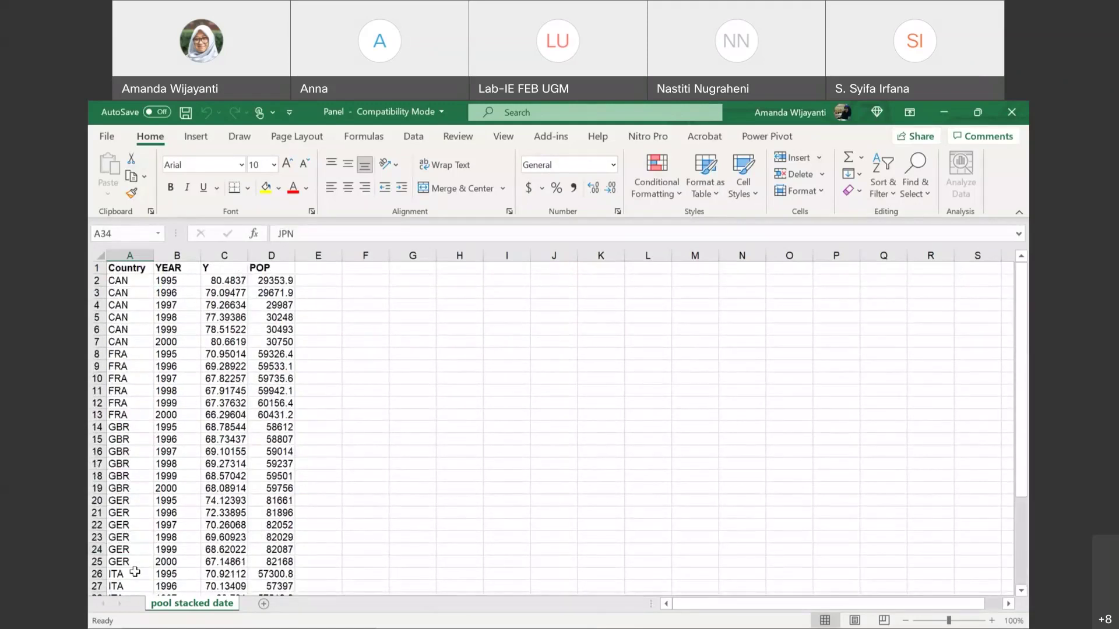
Compare the YEAR column with the Country column to see which years are listed for the CAN rows
{"action": "left_click", "coordinate": [126, 306]}
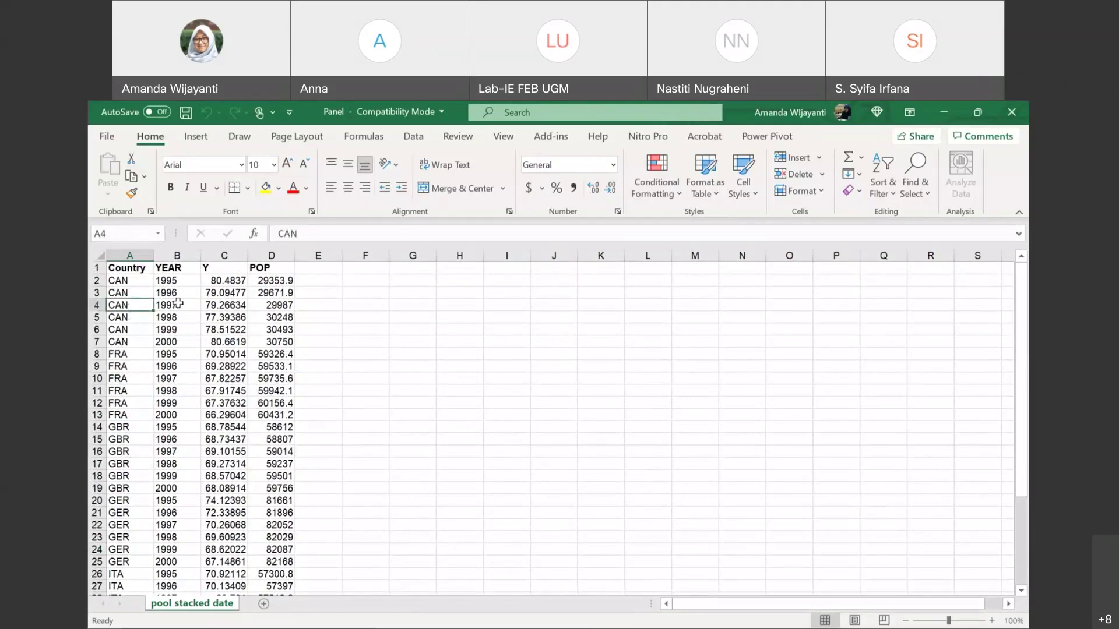
{"action": "left_click", "coordinate": [180, 283]}
{"action": "left_click", "coordinate": [175, 345]}
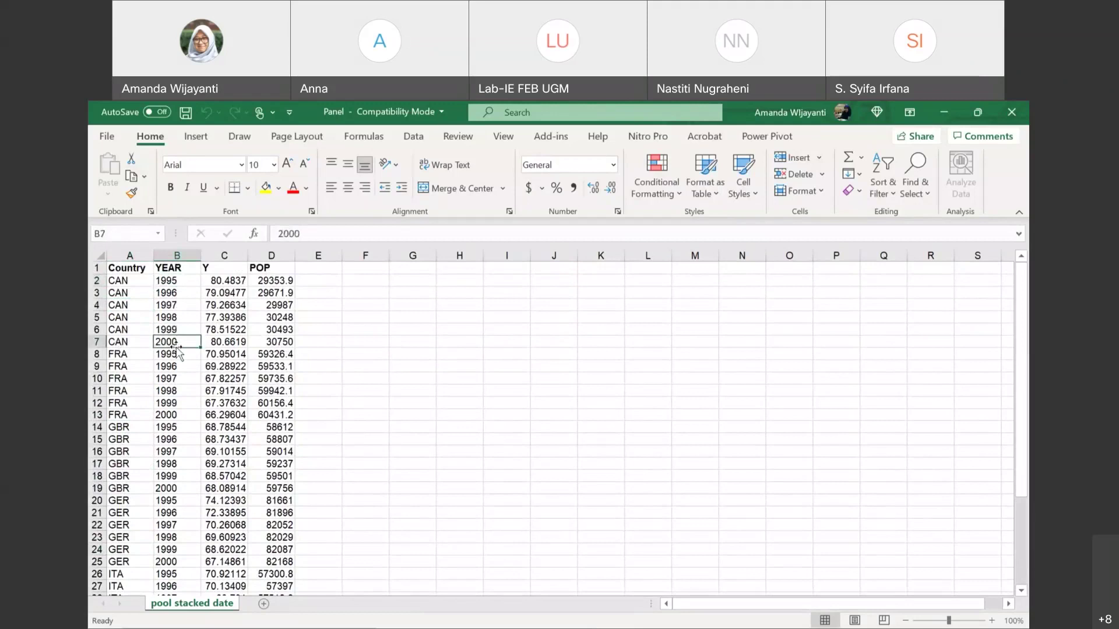
{"action": "left_click", "coordinate": [128, 256]}
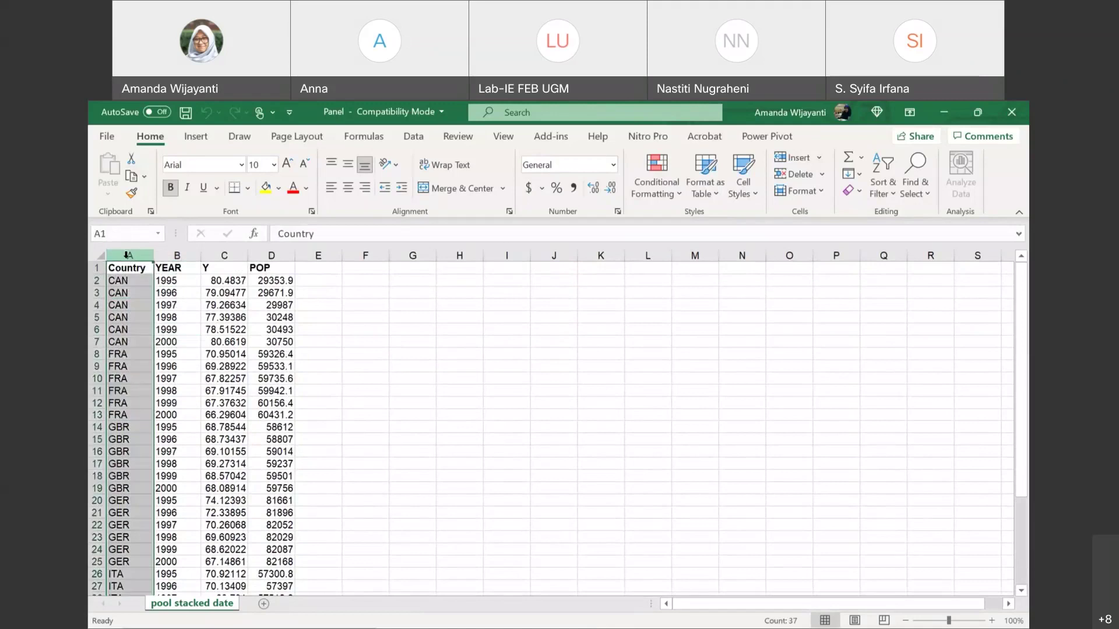
{"action": "left_click", "coordinate": [175, 256]}
{"action": "left_click", "coordinate": [178, 268]}
{"action": "key", "text": "shift+Down"}
{"action": "key", "text": "shift+Down"}
{"action": "key", "text": "shift+Down"}
{"action": "key", "text": "shift+Down"}
{"action": "key", "text": "shift+Down"}
{"action": "left_click", "coordinate": [178, 268]}
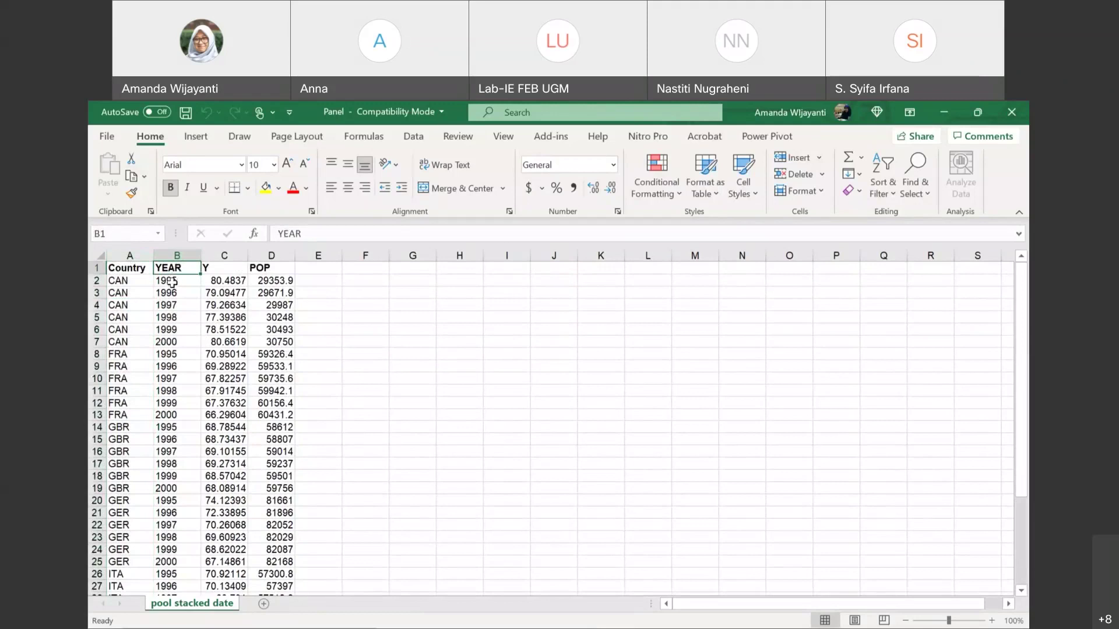
{"action": "left_click", "coordinate": [172, 282]}
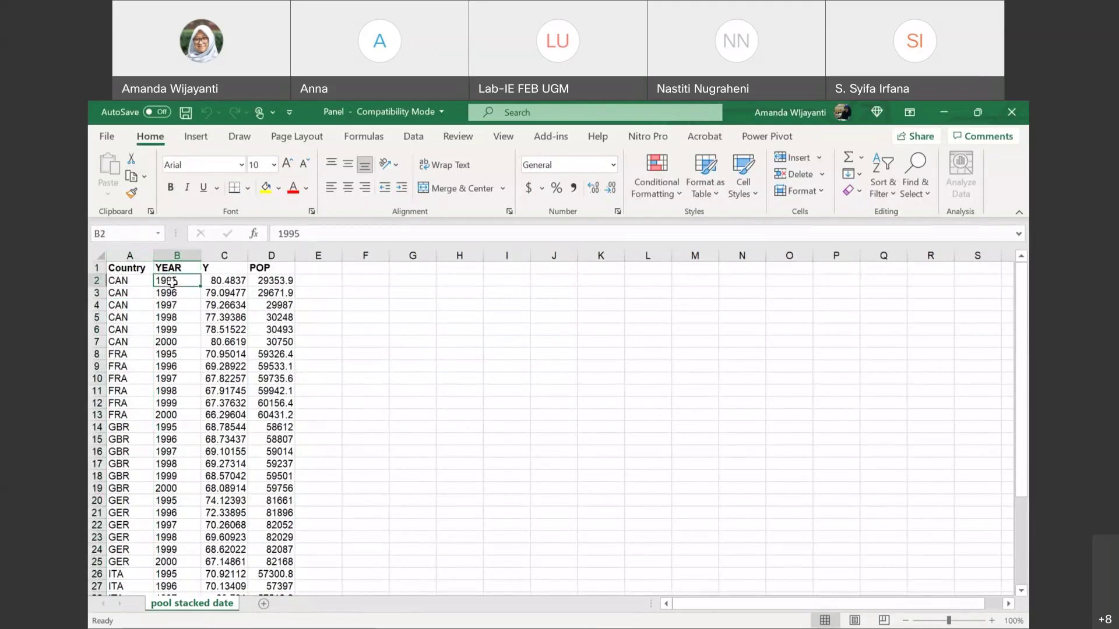
{"action": "key", "text": "Left"}
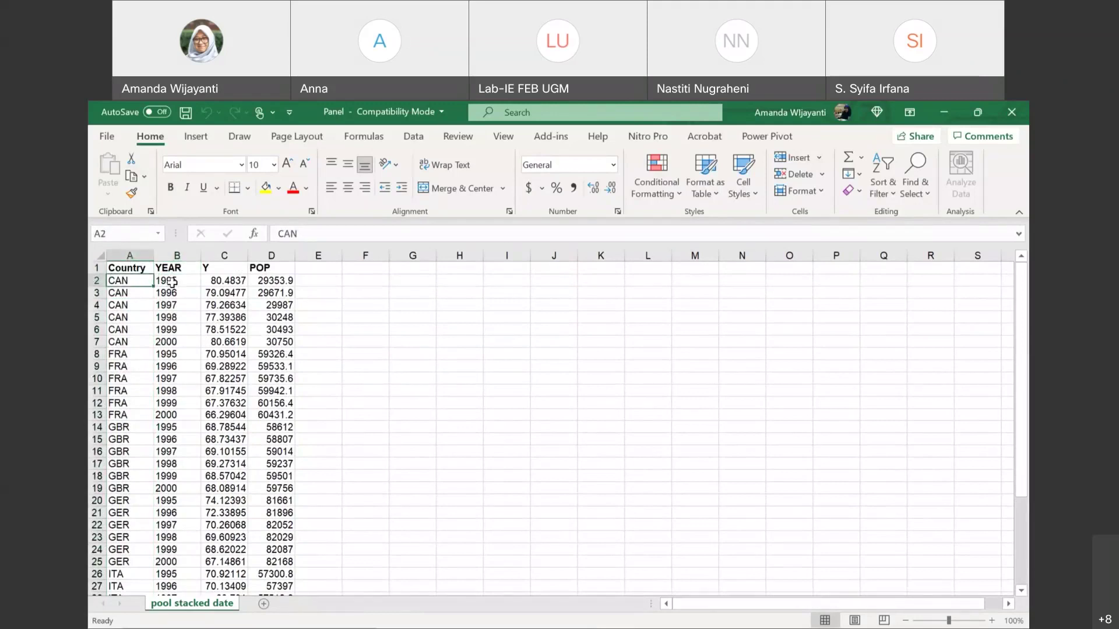
Go down the YEAR column row by row to check the full span of years listed for CAN
{"action": "left_click", "coordinate": [172, 282]}
{"action": "key", "text": "Down"}
{"action": "key", "text": "Down"}
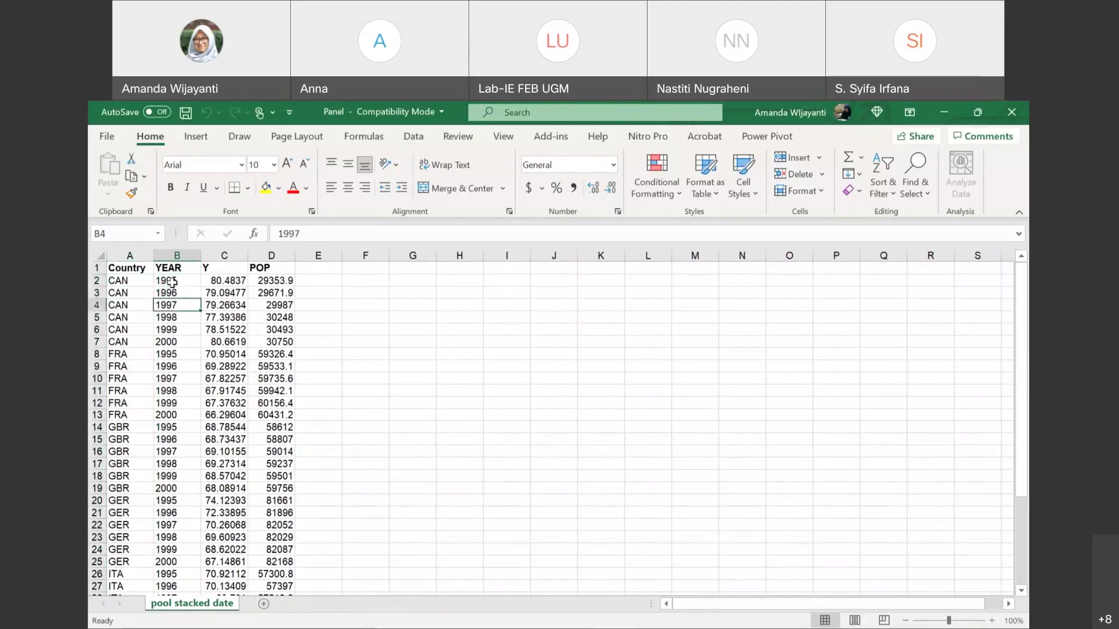
{"action": "key", "text": "Down"}
{"action": "key", "text": "Down"}
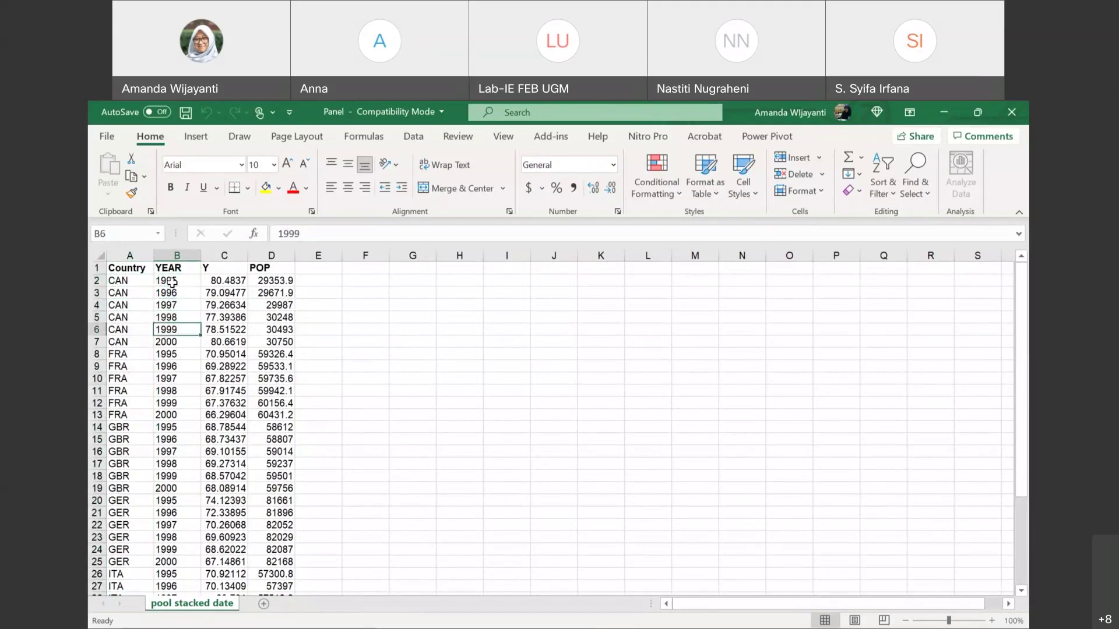
{"action": "key", "text": "Down"}
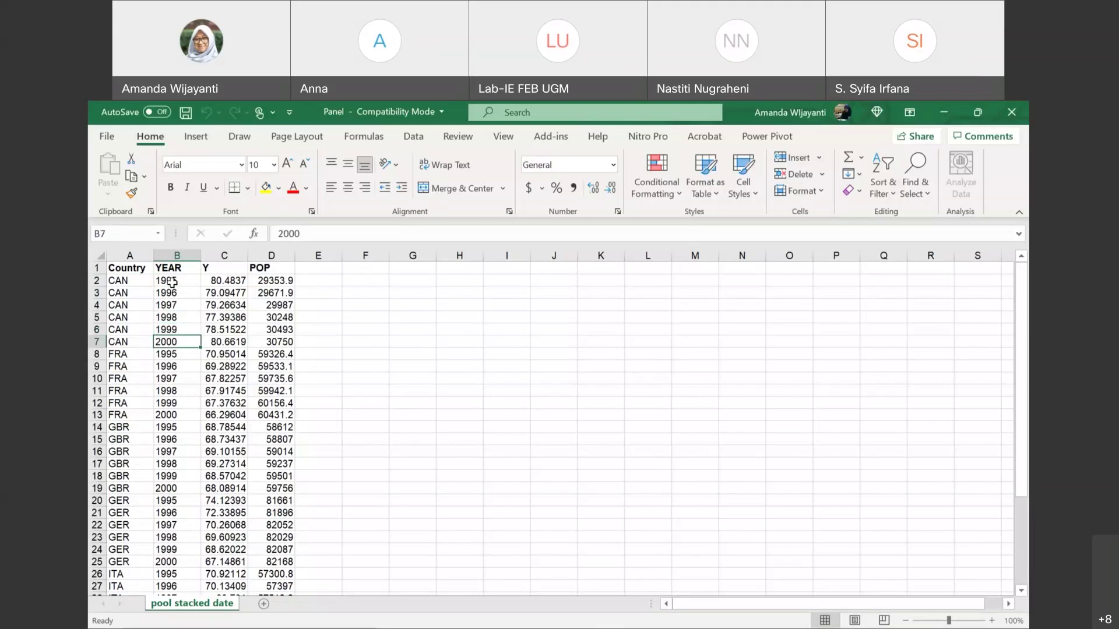
Check which years the YEAR column lists for the FRA rows
{"action": "key", "text": "Down"}
{"action": "key", "text": "Left"}
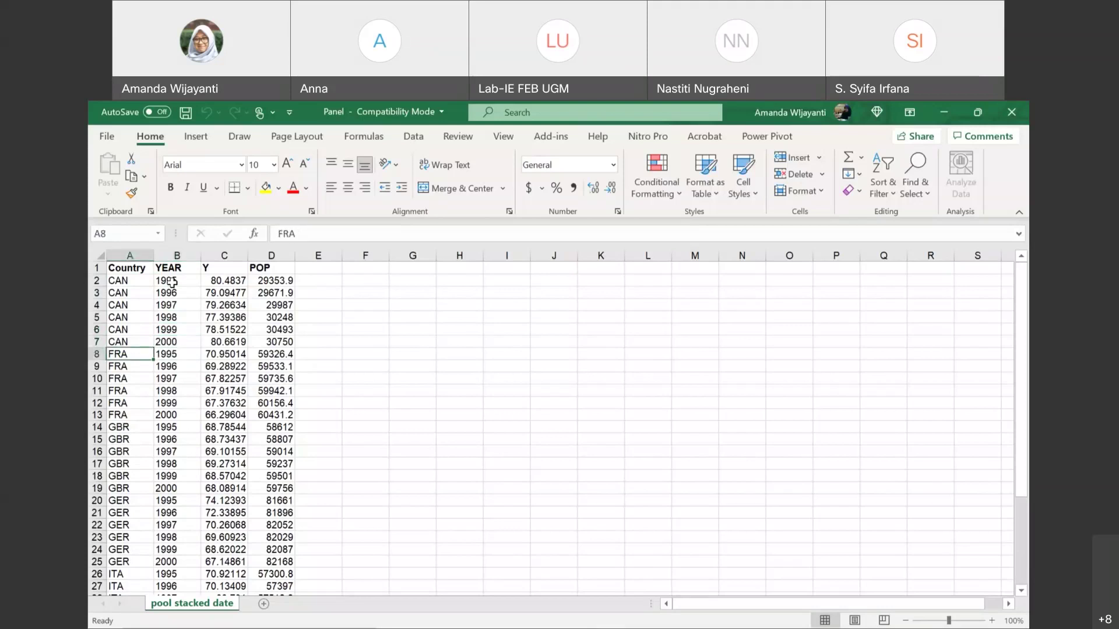
{"action": "key", "text": "Right"}
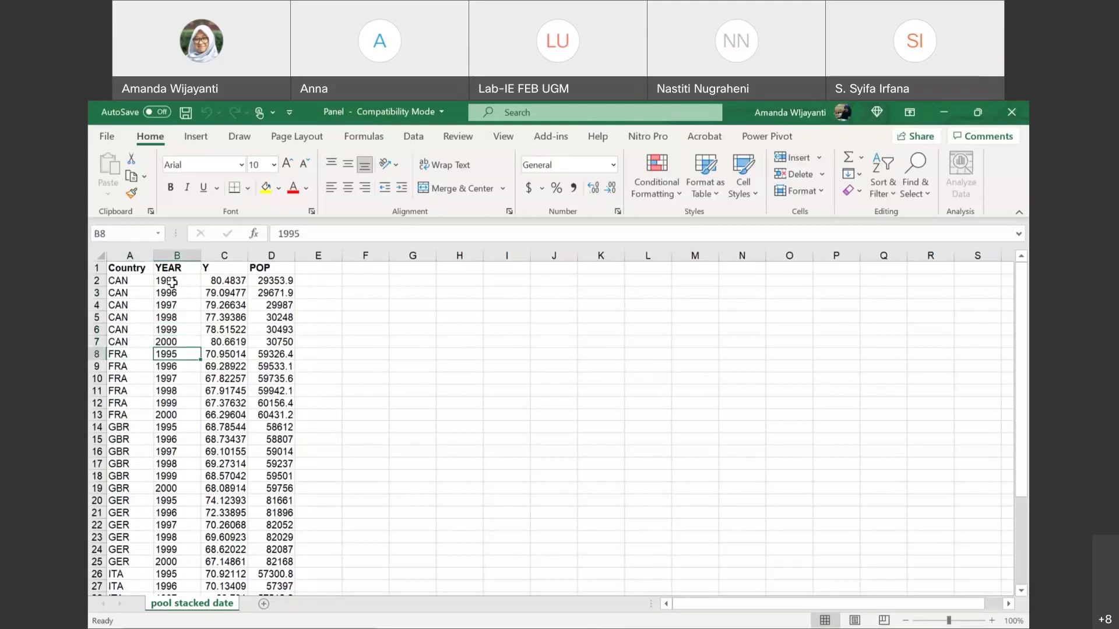
{"action": "key", "text": "Down"}
{"action": "key", "text": "Down"}
{"action": "key", "text": "Down"}
{"action": "key", "text": "Down"}
{"action": "key", "text": "Down"}
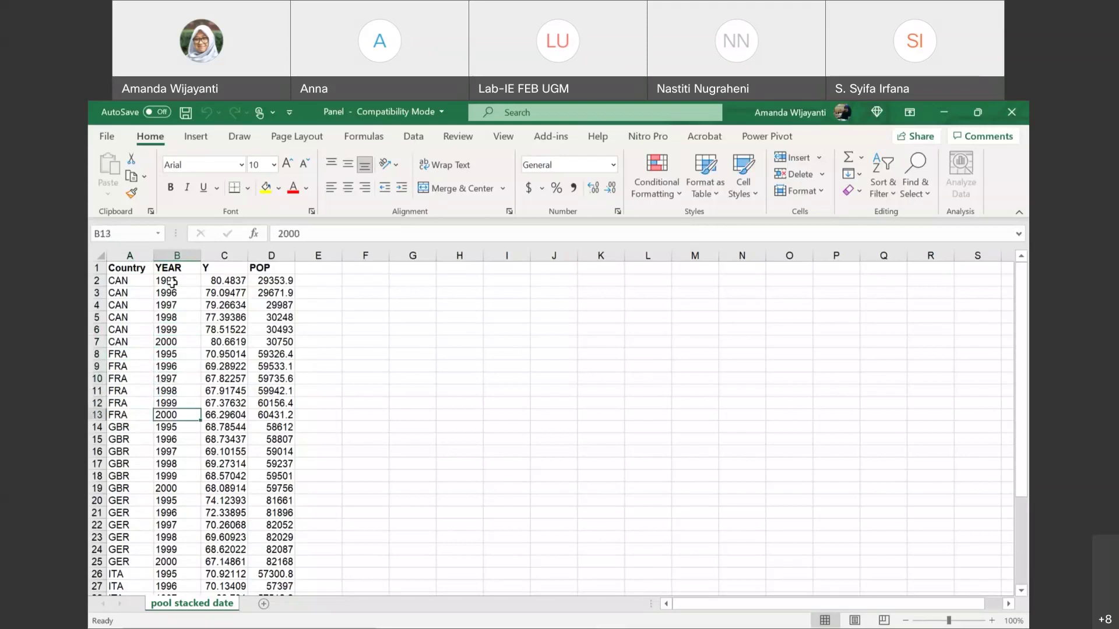
Check the years listed for the GBR rows and look over the remaining country blocks down to JPN
{"action": "key", "text": "Down"}
{"action": "key", "text": "Left"}
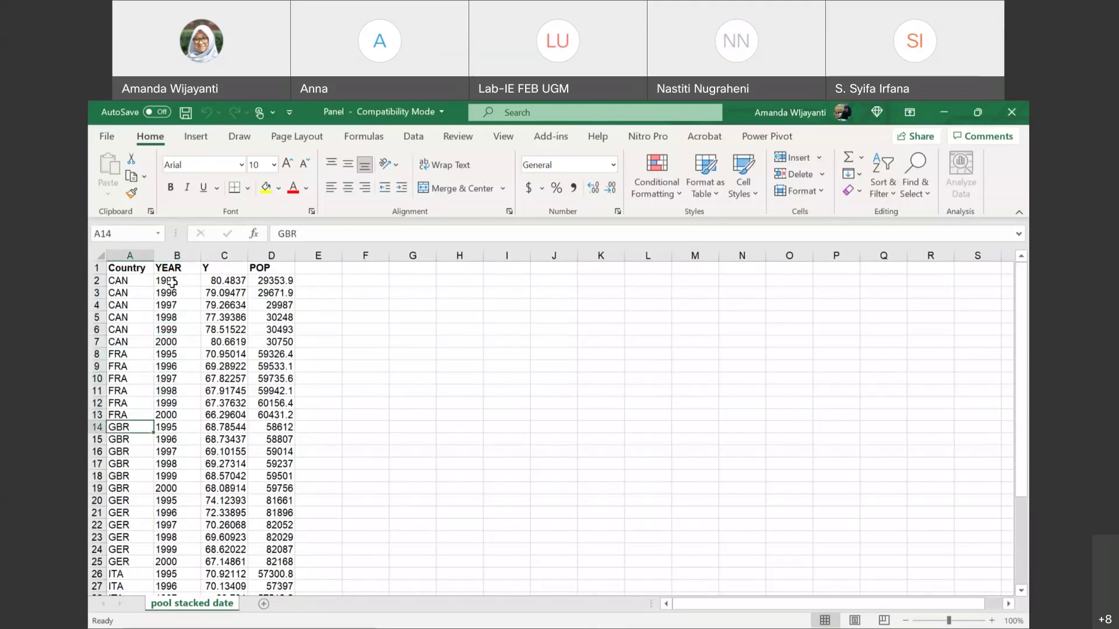
{"action": "key", "text": "Right"}
{"action": "key", "text": "Down"}
{"action": "key", "text": "Down"}
{"action": "key", "text": "Down"}
{"action": "key", "text": "Down"}
{"action": "key", "text": "Down"}
{"action": "key", "text": "Left"}
{"action": "key", "text": "Down"}
{"action": "scroll", "coordinate": [128, 495], "scroll_direction": "down", "scroll_amount": 4}
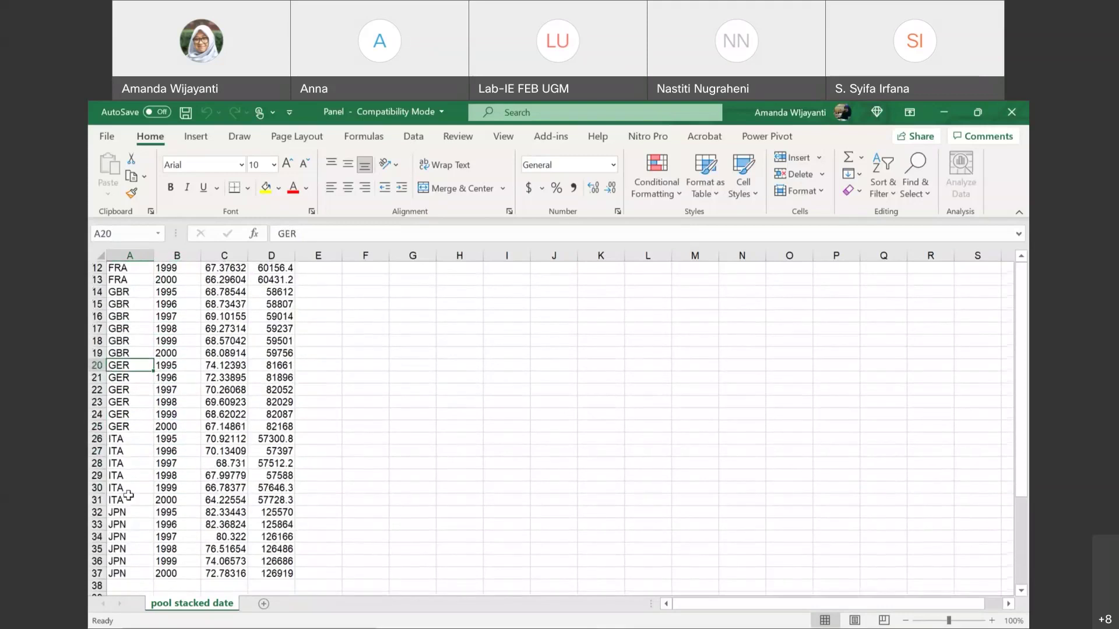
{"action": "left_click", "coordinate": [123, 524]}
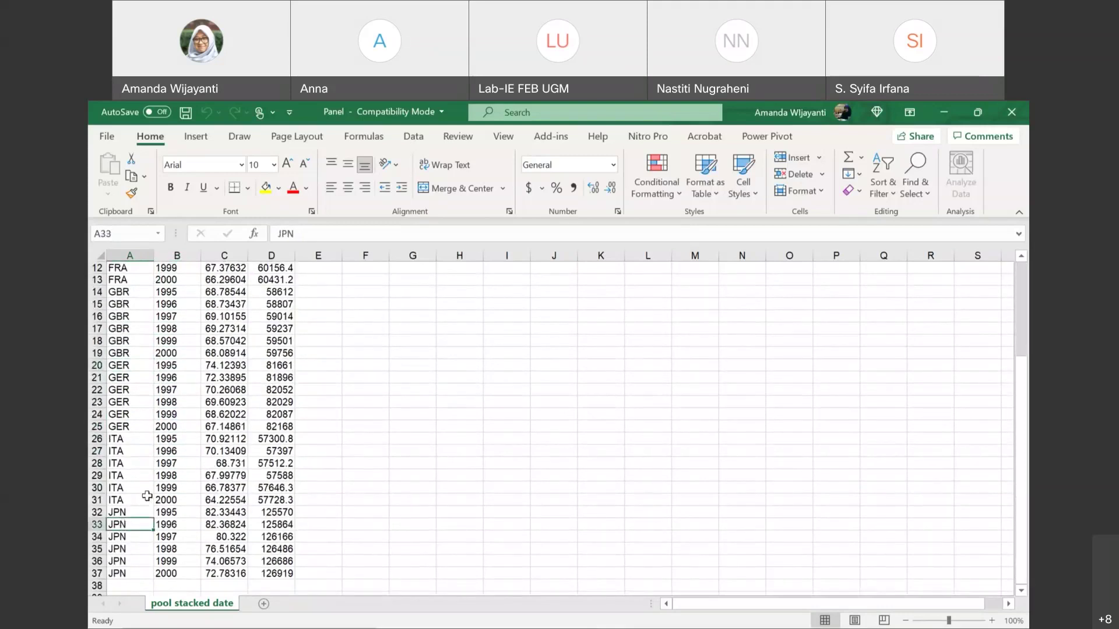
{"action": "scroll", "coordinate": [147, 496], "scroll_direction": "up", "scroll_amount": 4}
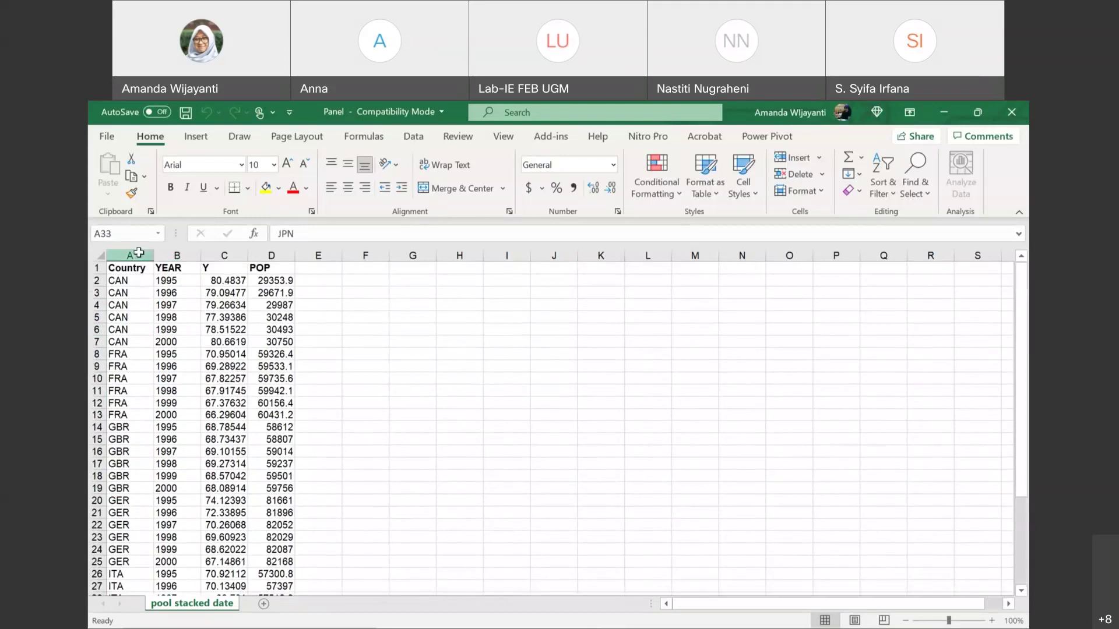
Examine the Country and YEAR identifier columns and the Y and POP variable columns of the Panel sheet
{"action": "left_click", "coordinate": [141, 248]}
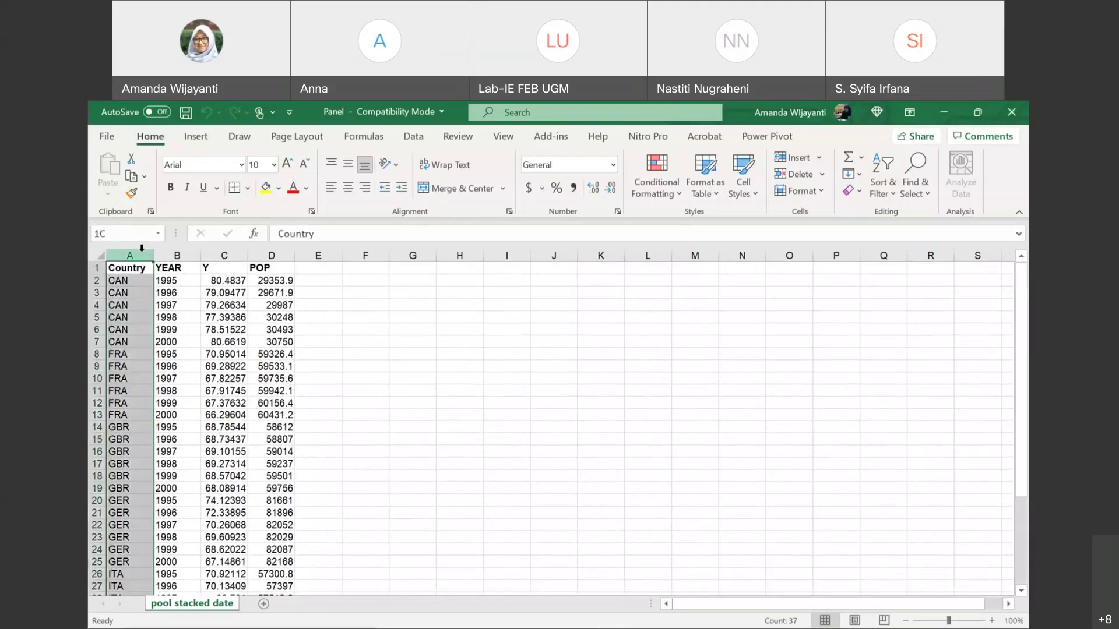
{"action": "left_click", "coordinate": [170, 250]}
{"action": "left_click", "coordinate": [219, 269]}
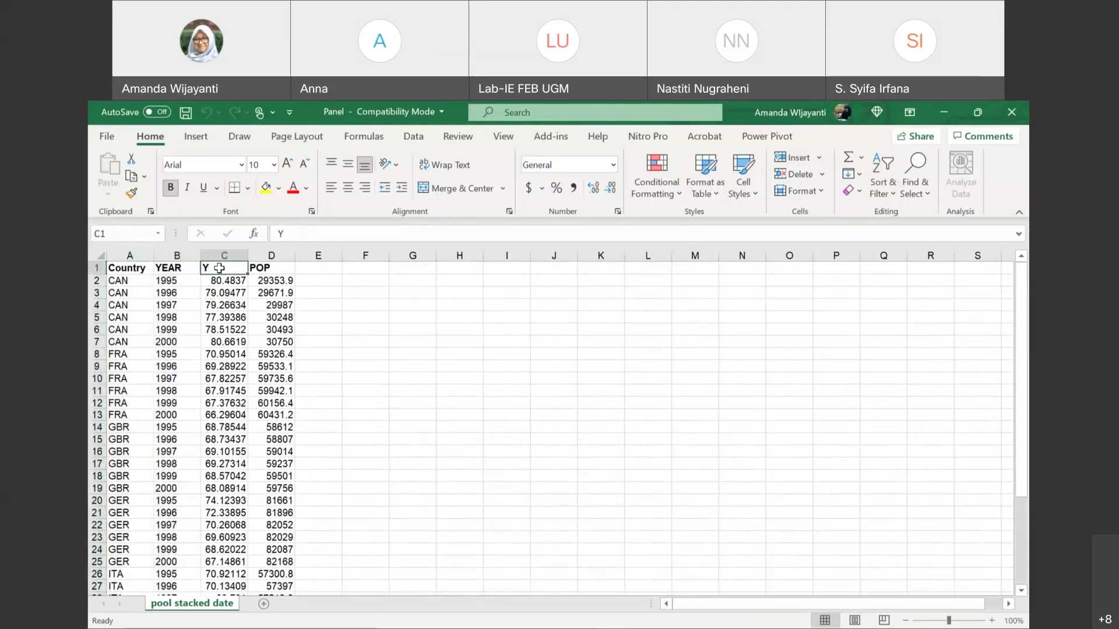
{"action": "left_click", "coordinate": [268, 268]}
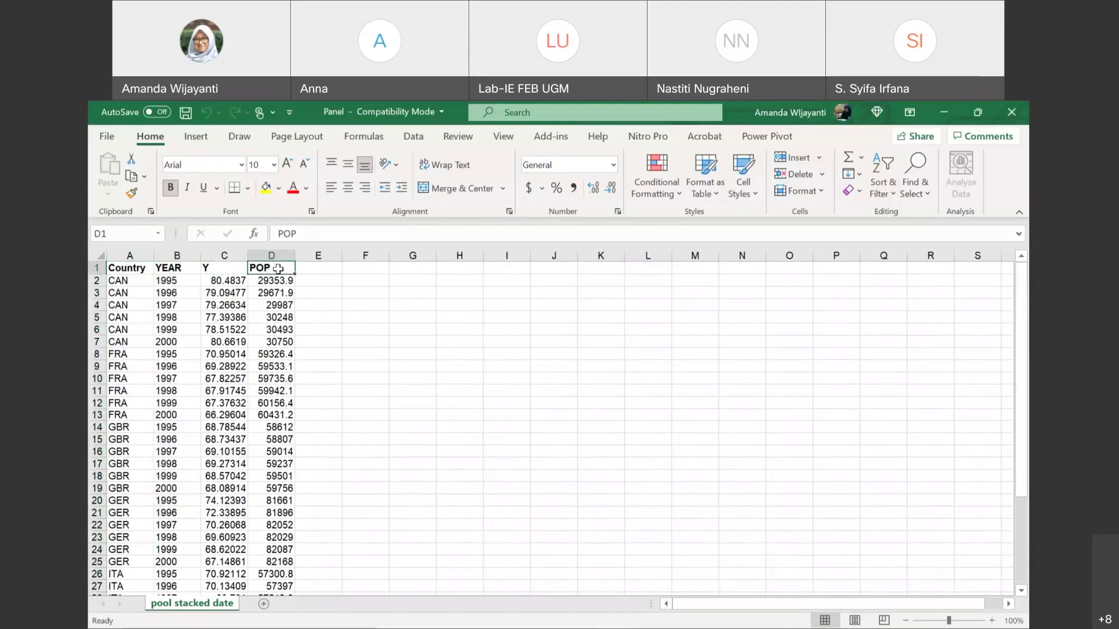
{"action": "left_click", "coordinate": [234, 267]}
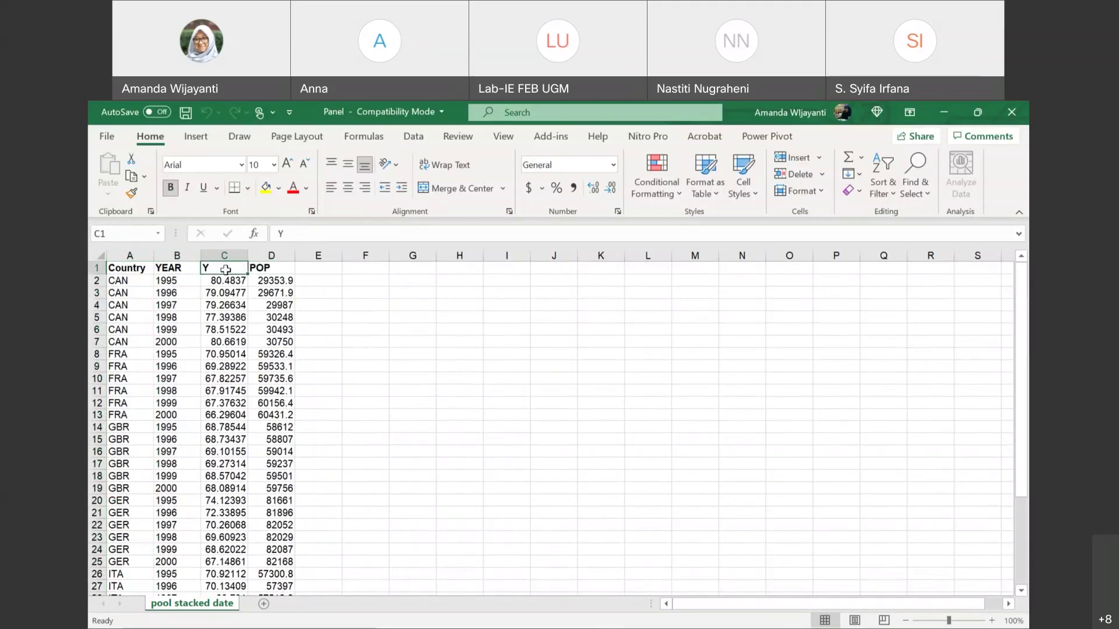
{"action": "left_click", "coordinate": [264, 272]}
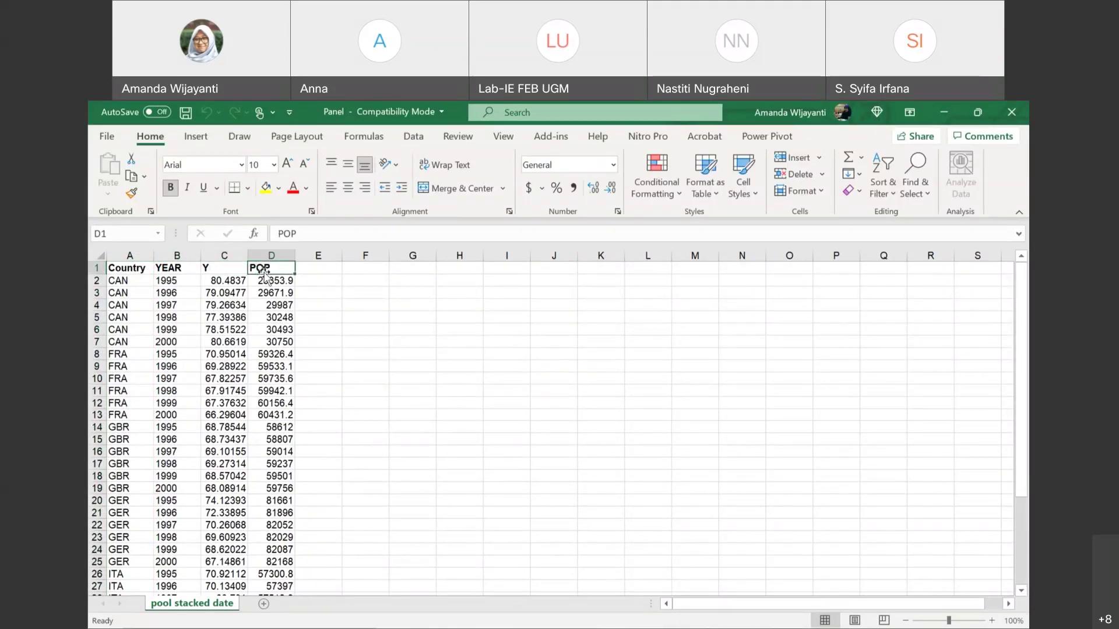
Review the column order of the stacked layout again, from Country and YEAR through Y and POP
{"action": "left_click", "coordinate": [135, 254]}
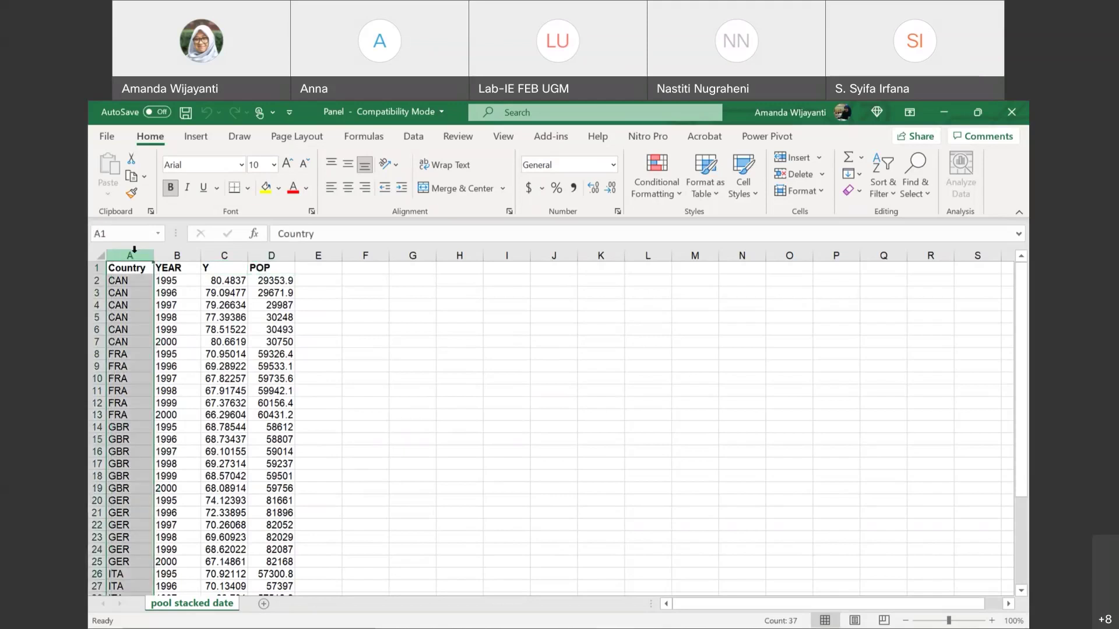
{"action": "left_click", "coordinate": [169, 280]}
{"action": "left_click", "coordinate": [167, 343]}
{"action": "left_click", "coordinate": [227, 269]}
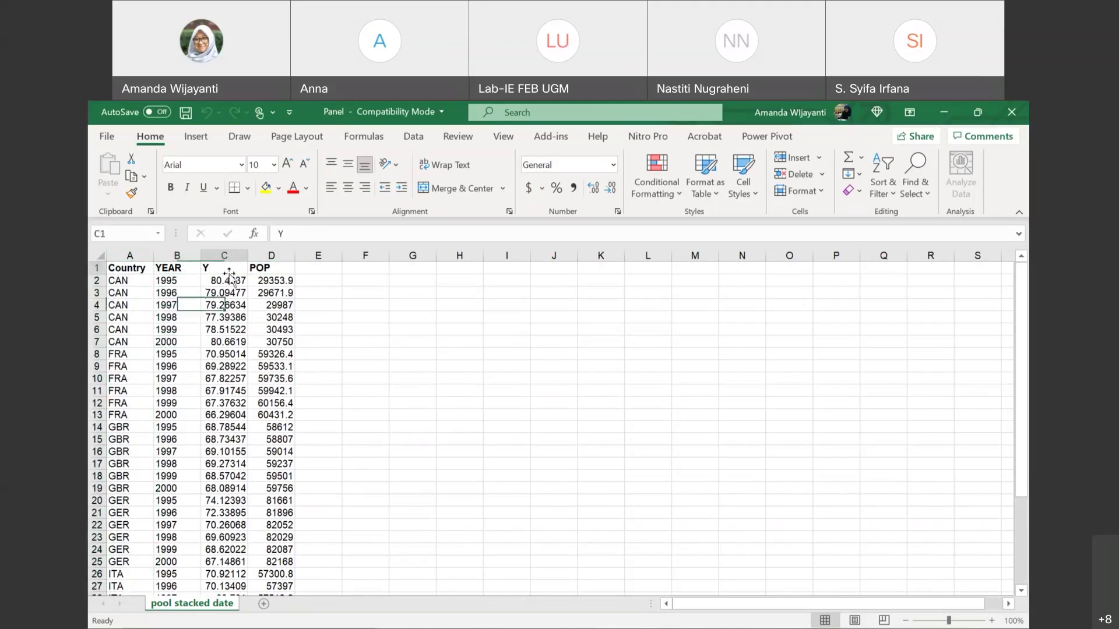
{"action": "left_click", "coordinate": [270, 268]}
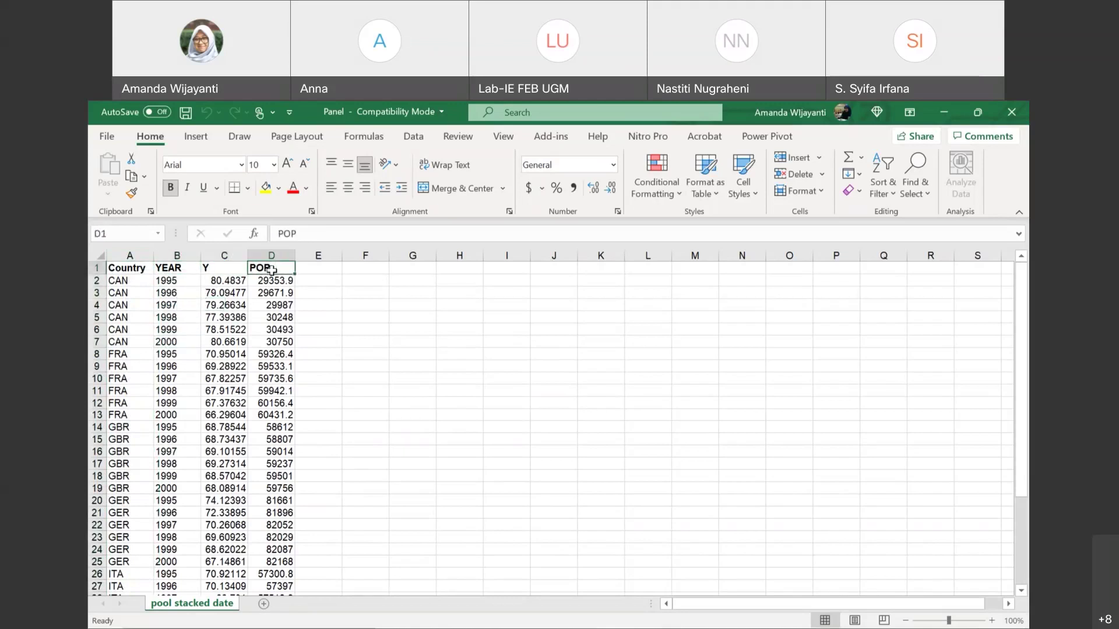
{"action": "left_click", "coordinate": [133, 256]}
{"action": "left_click", "coordinate": [172, 255]}
{"action": "left_click", "coordinate": [224, 255]}
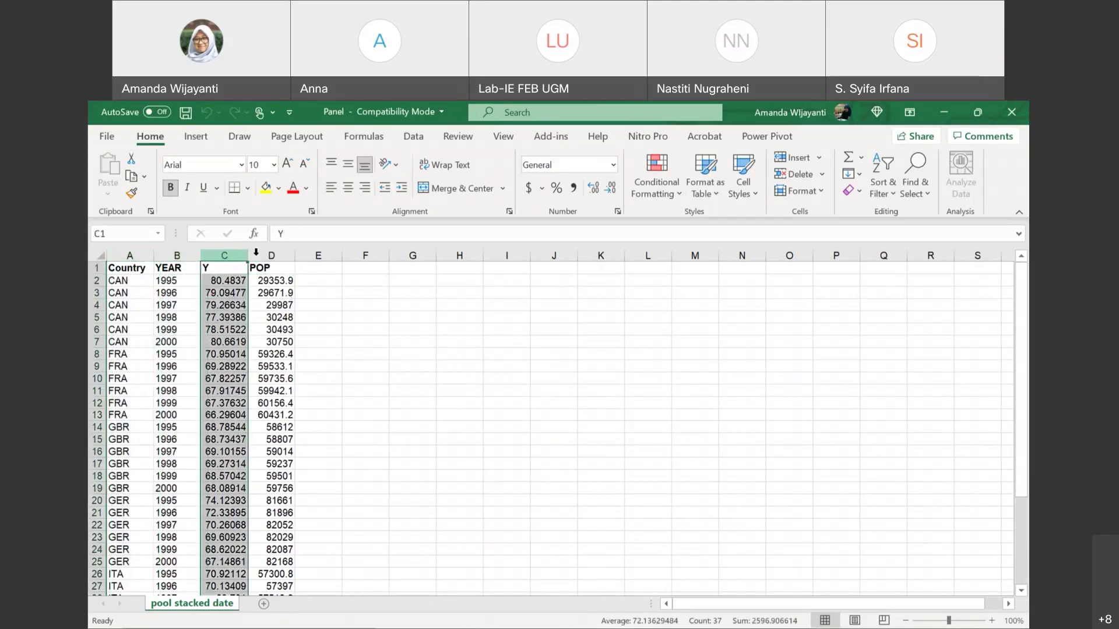
{"action": "left_click", "coordinate": [269, 256]}
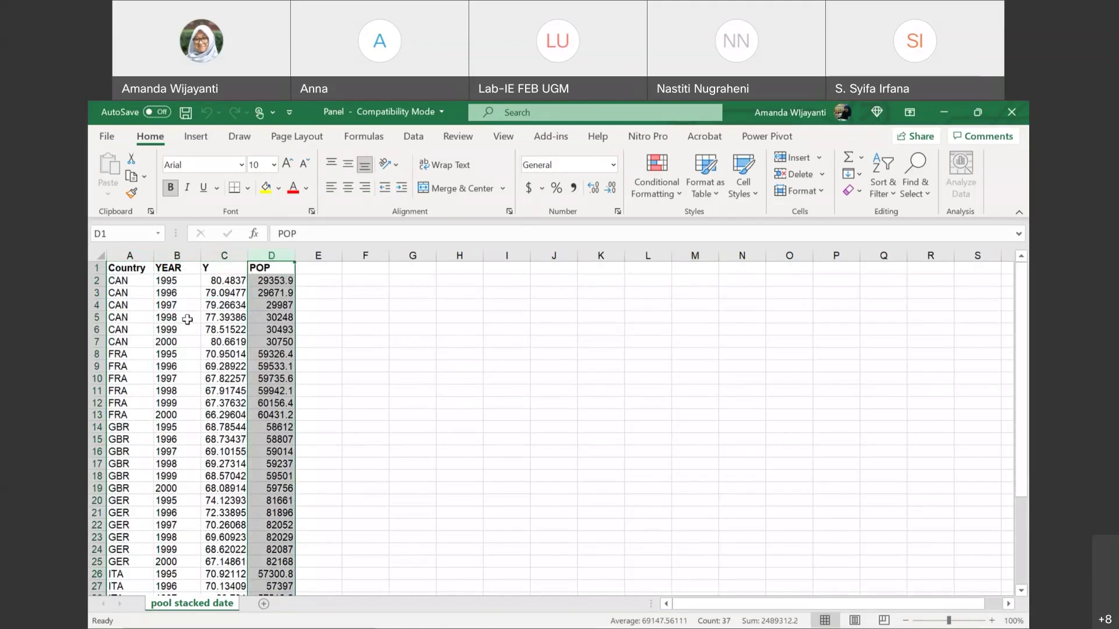
Close the Panel spreadsheet in Excel
{"action": "left_click", "coordinate": [136, 395]}
{"action": "left_click", "coordinate": [222, 391]}
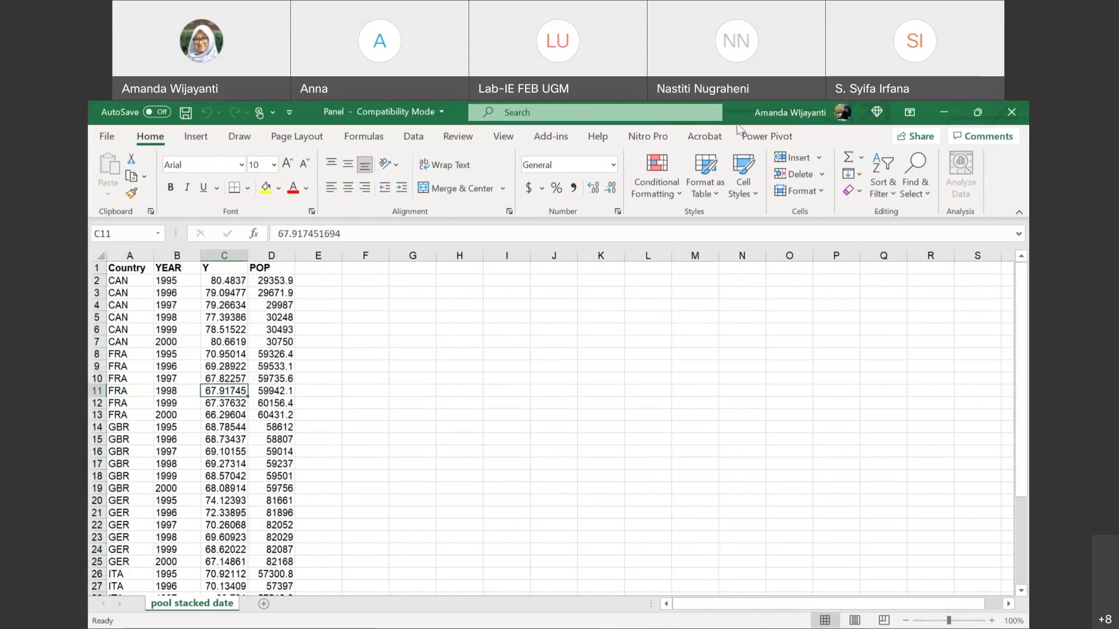
{"action": "left_click", "coordinate": [1014, 114]}
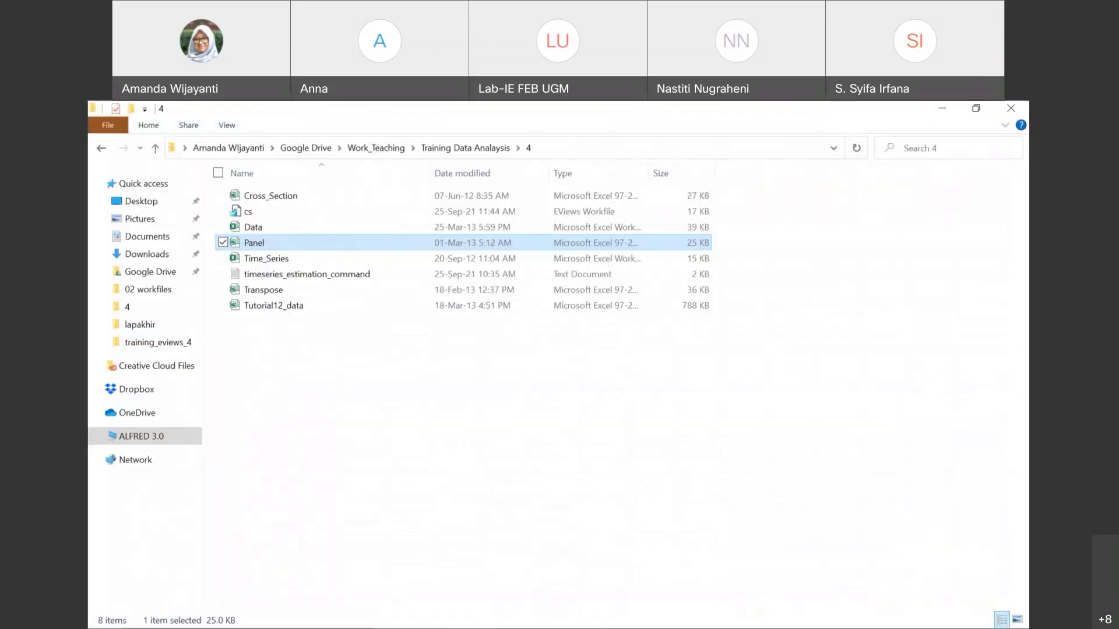
Import the Panel spreadsheet into EViews with the predefined range "pool stacked date", linking the imported series to the external source
{"action": "mouse_move", "coordinate": [516, 622]}
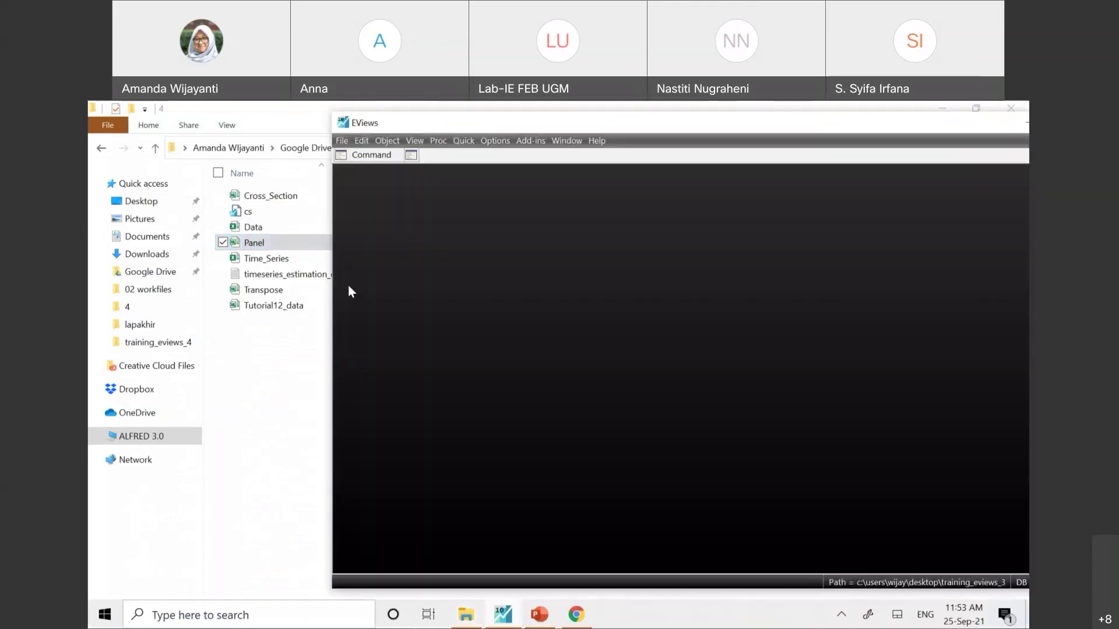
{"action": "left_click", "coordinate": [271, 243]}
{"action": "left_click_drag", "start_coordinate": [271, 245], "coordinate": [485, 246]}
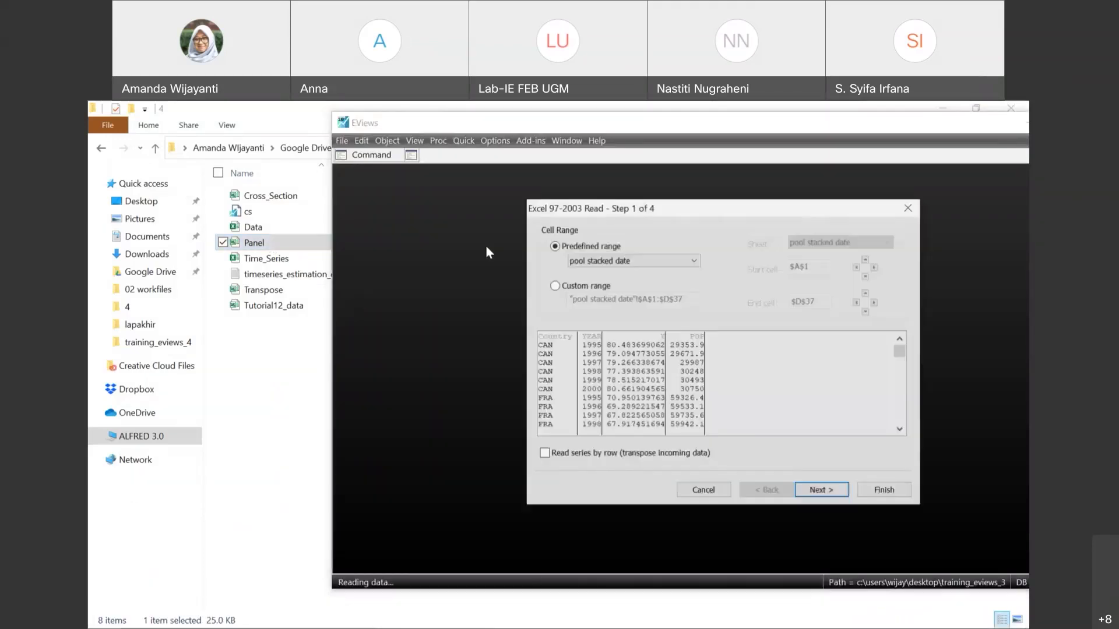
{"action": "left_click", "coordinate": [877, 492]}
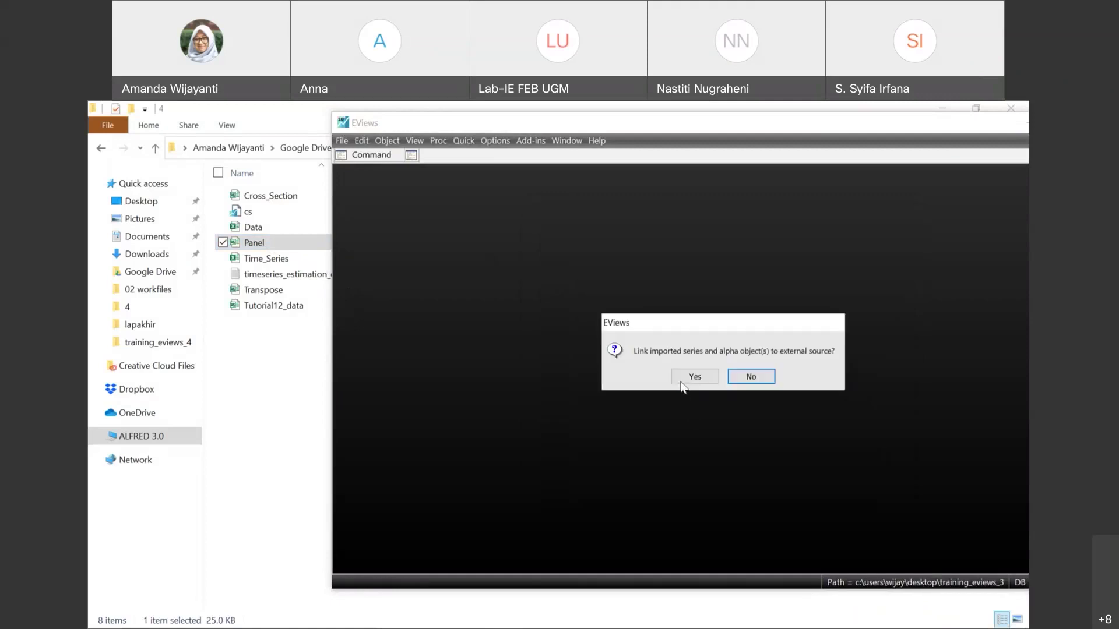
{"action": "left_click", "coordinate": [680, 379]}
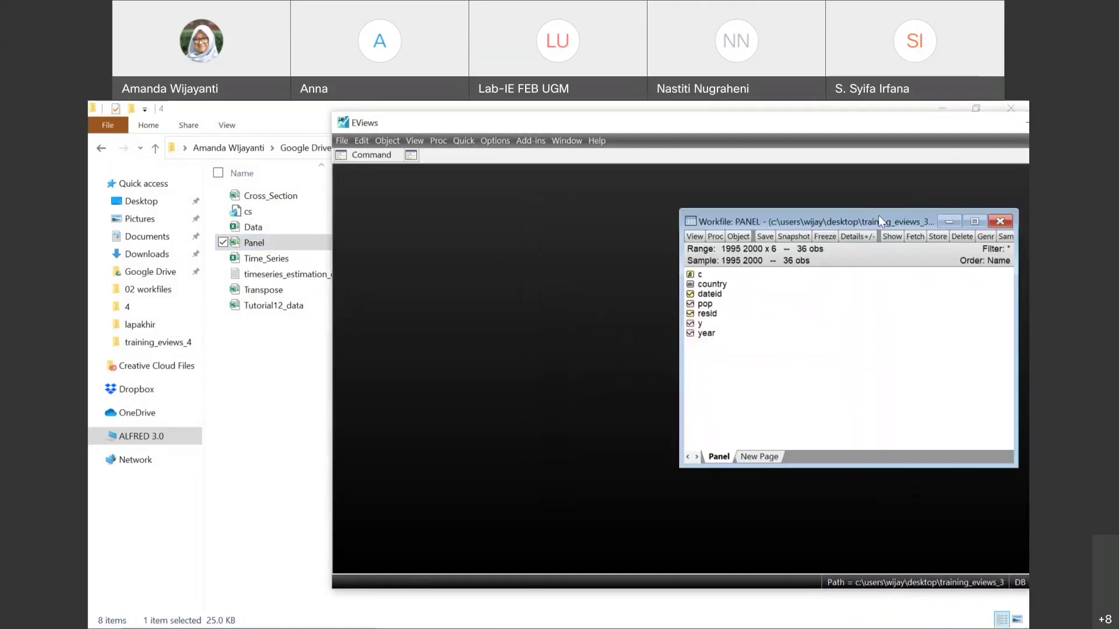
{"action": "left_click_drag", "start_coordinate": [879, 216], "coordinate": [658, 232]}
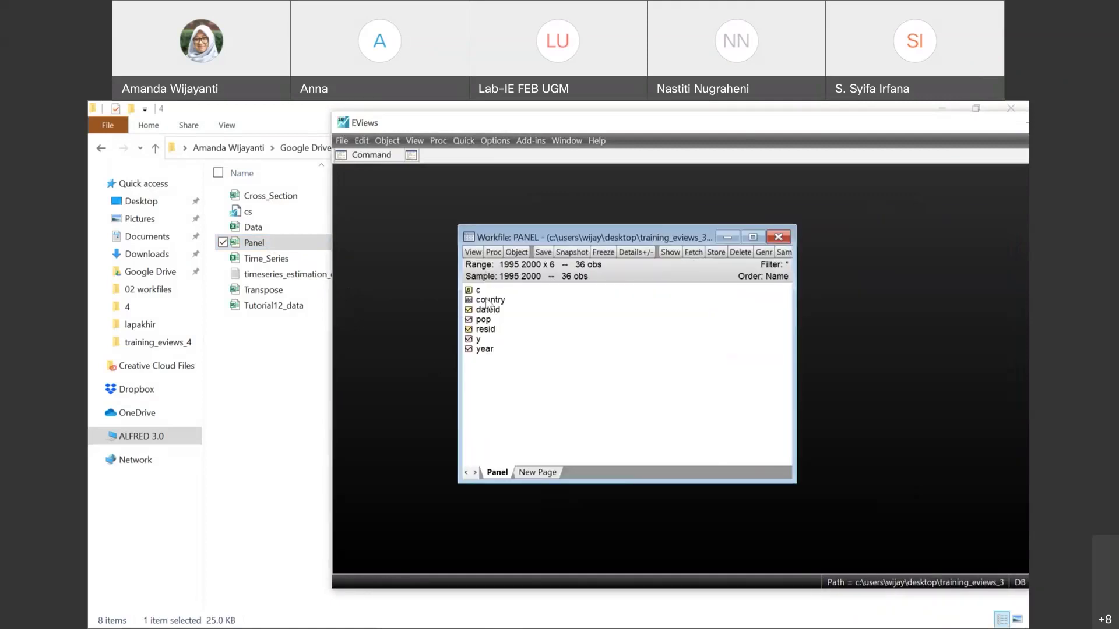
Open the country and pop series from the PANEL workfile and bring the pop values fully into view
{"action": "double_click", "coordinate": [490, 300]}
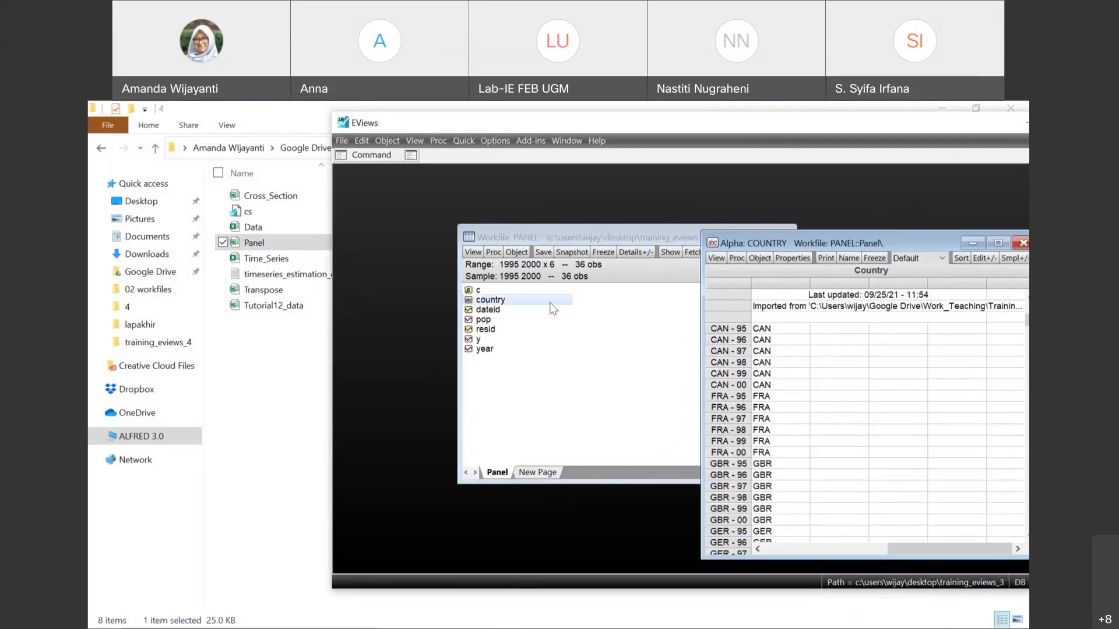
{"action": "right_click", "coordinate": [486, 320]}
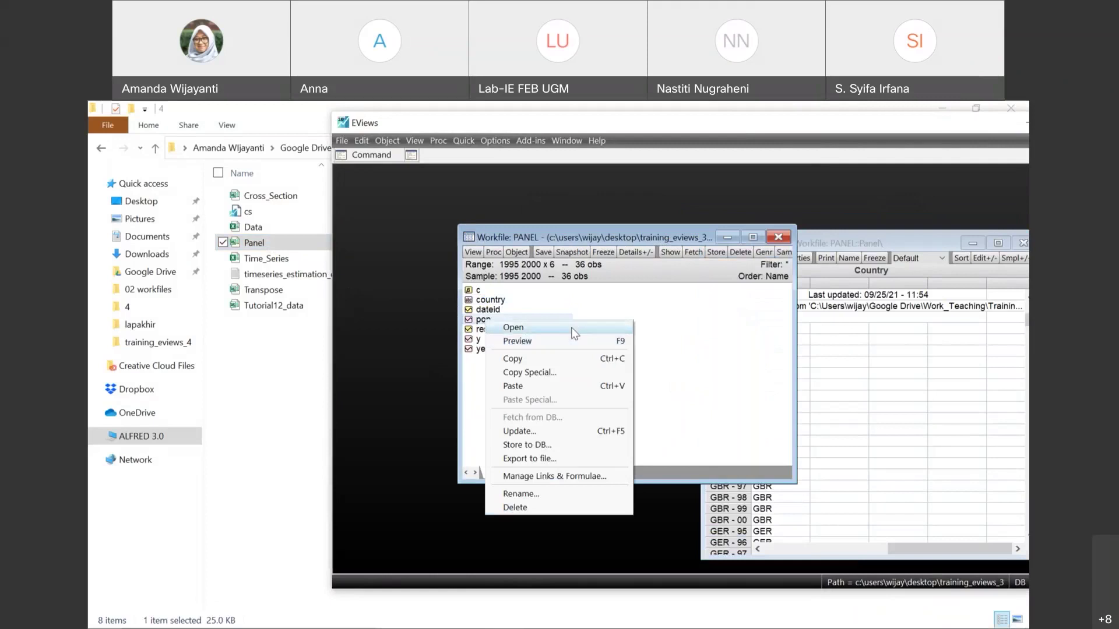
{"action": "left_click", "coordinate": [512, 327]}
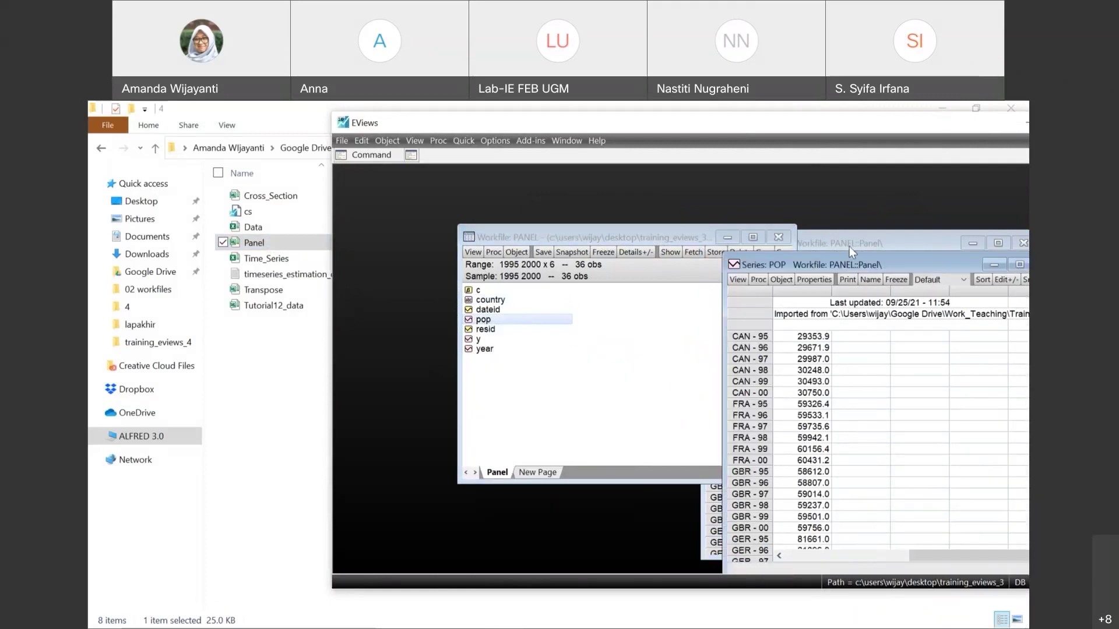
{"action": "left_click_drag", "start_coordinate": [861, 264], "coordinate": [617, 216]}
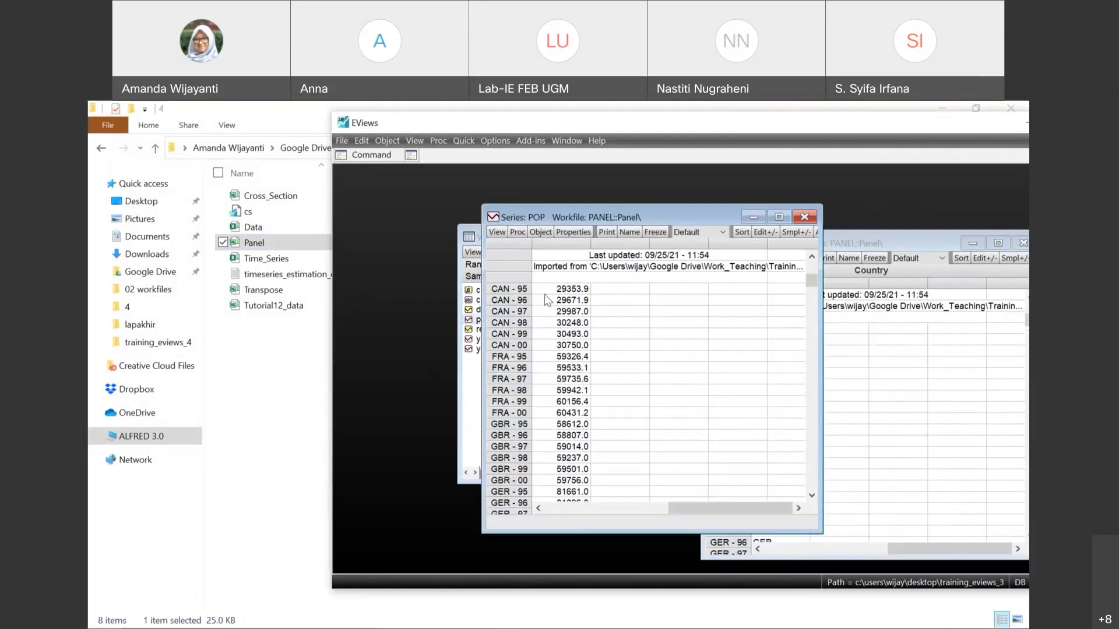
Check the first CAN observations in the POP series, close it, and bring the COUNTRY series fully into view
{"action": "right_click", "coordinate": [546, 296]}
{"action": "key", "text": "Down"}
{"action": "key", "text": "Down"}
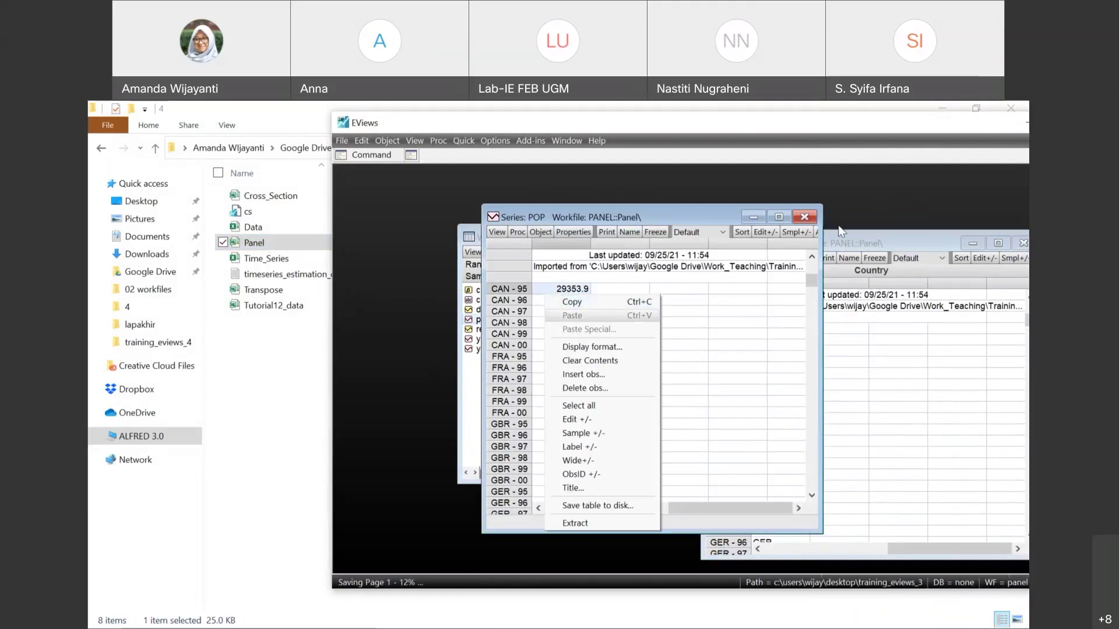
{"action": "right_click", "coordinate": [752, 316]}
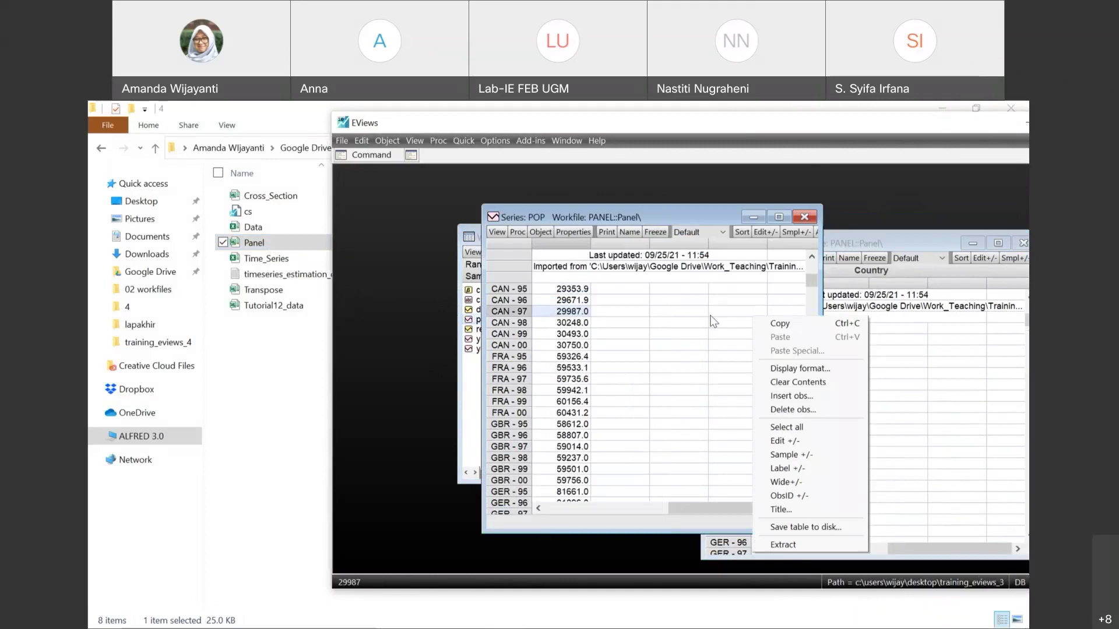
{"action": "key", "text": "Escape"}
{"action": "left_click", "coordinate": [805, 218]}
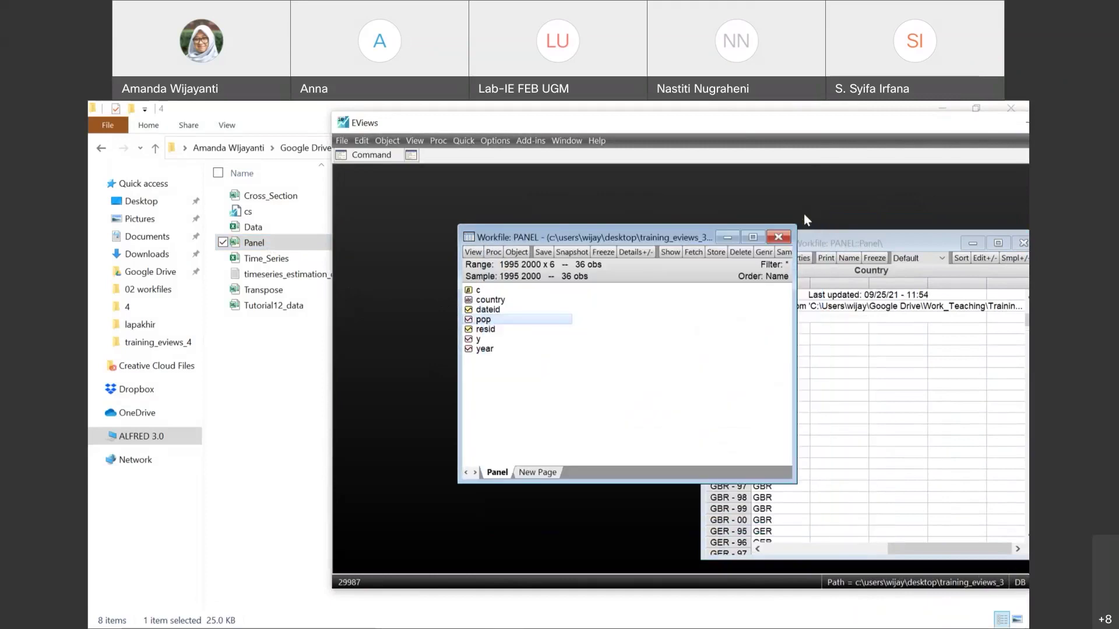
{"action": "left_click_drag", "start_coordinate": [857, 237], "coordinate": [644, 207]}
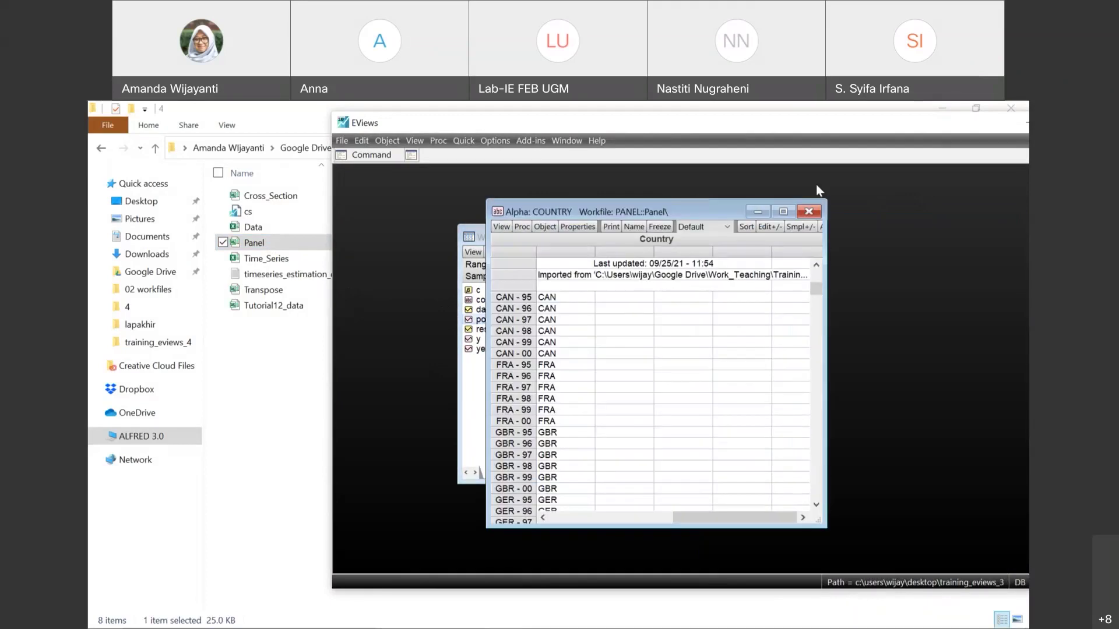
Close the COUNTRY series and the PANEL workfile without saving the changes
{"action": "left_click", "coordinate": [816, 212]}
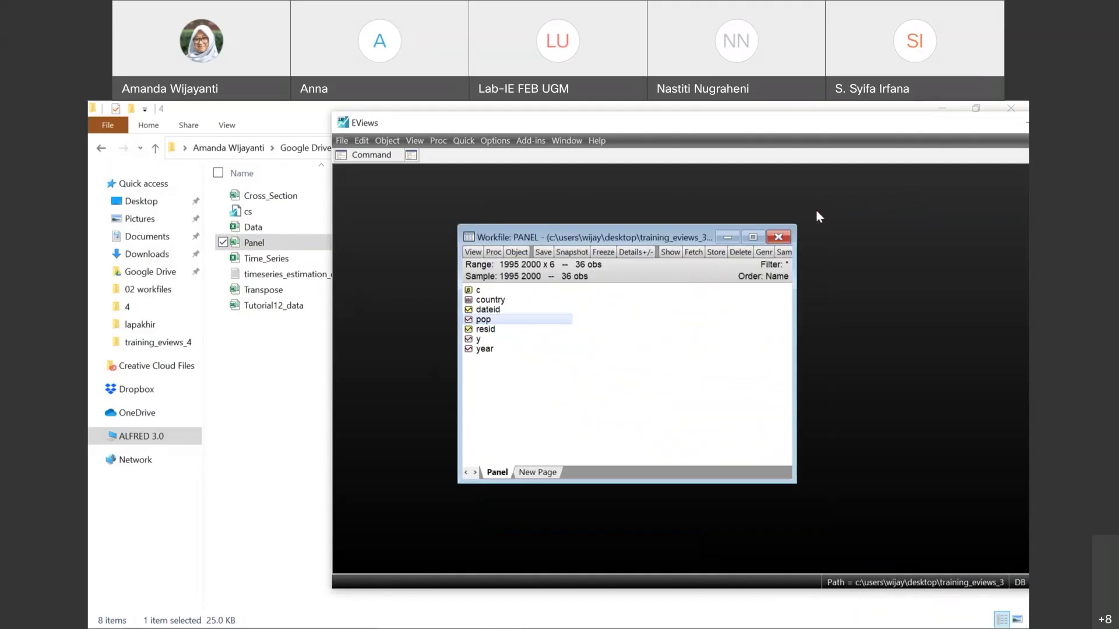
{"action": "left_click", "coordinate": [779, 237]}
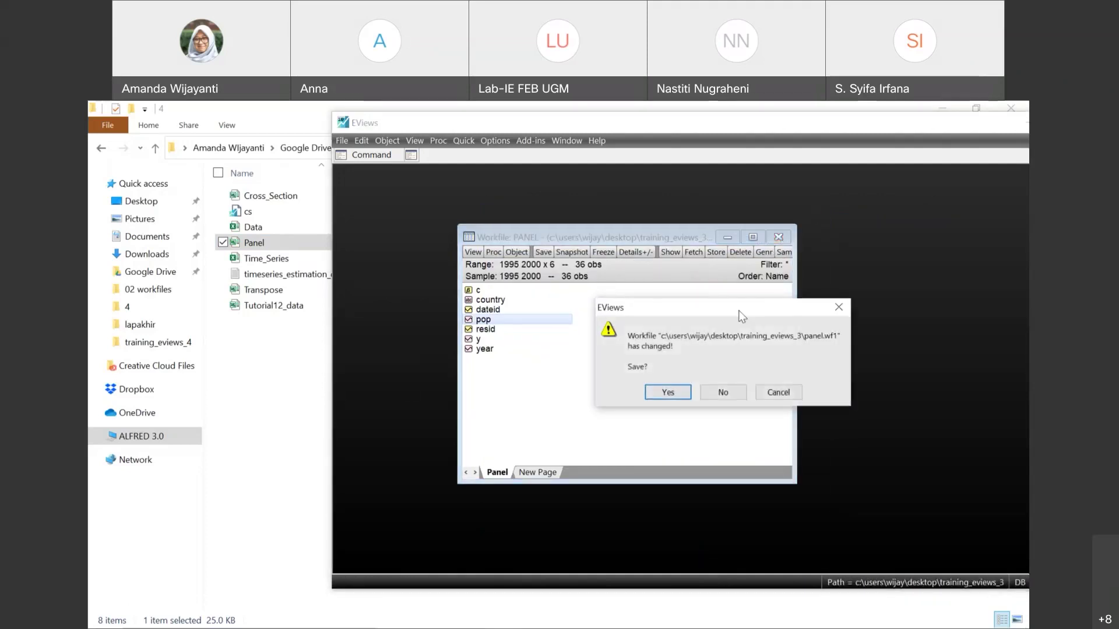
{"action": "left_click", "coordinate": [722, 393]}
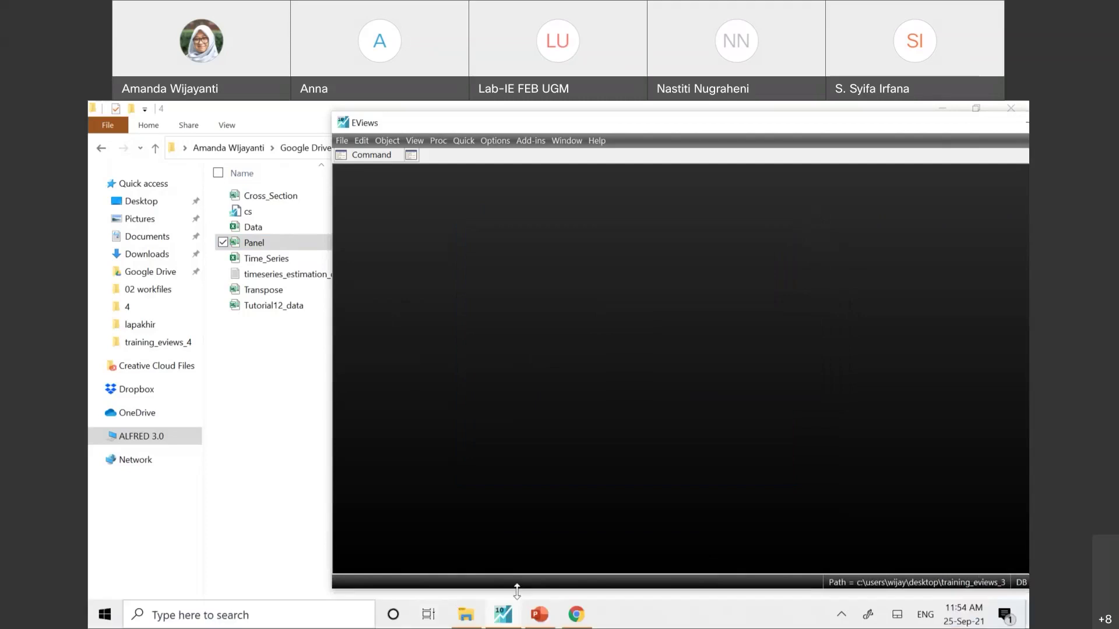
Switch to the 4_practice slide show in PowerPoint and advance to the "Basic Estimation: Cross Section Data" slide
{"action": "left_click", "coordinate": [539, 614]}
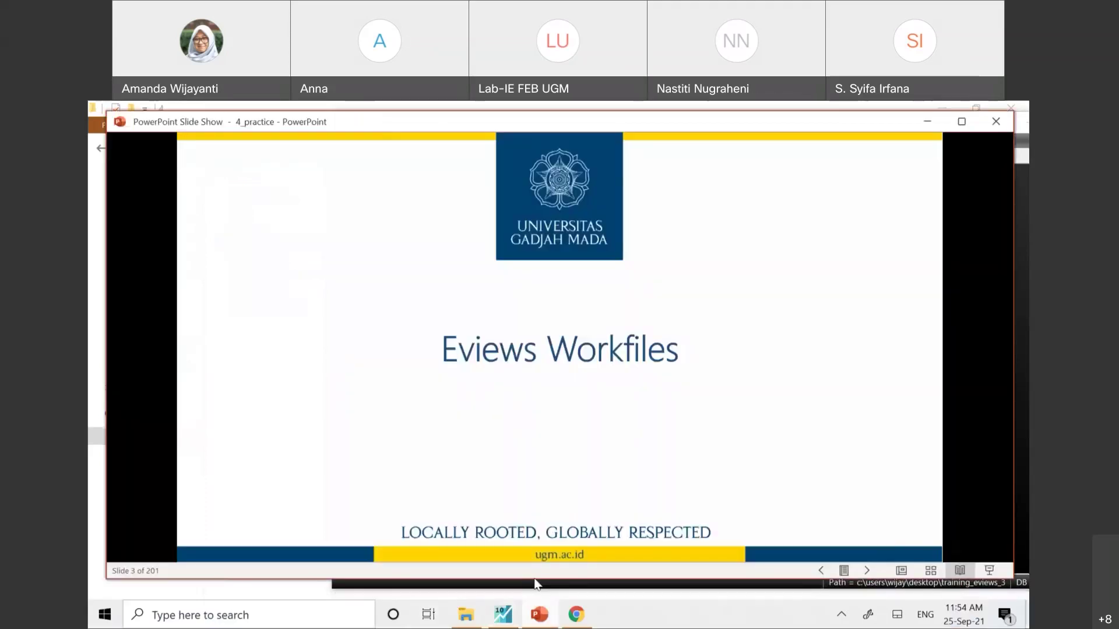
{"action": "left_click", "coordinate": [512, 428]}
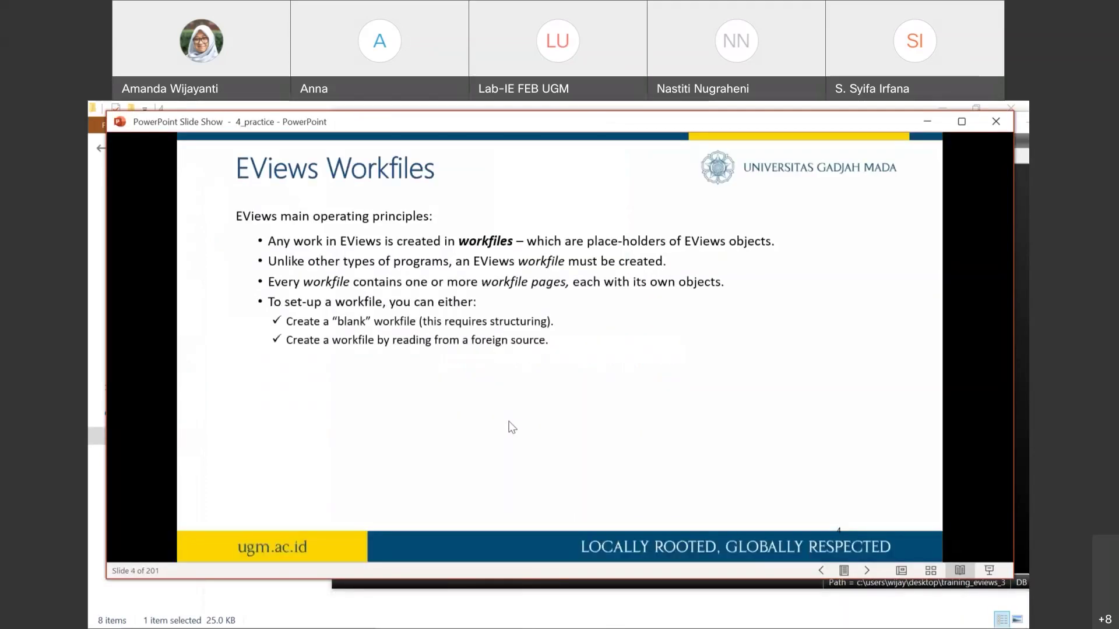
{"action": "left_click", "coordinate": [510, 426]}
{"action": "key", "text": "Right"}
{"action": "key", "text": "Right"}
{"action": "key", "text": "Right"}
{"action": "key", "text": "Right"}
{"action": "key", "text": "Right"}
{"action": "key", "text": "Right"}
{"action": "key", "text": "Right"}
{"action": "key", "text": "Right"}
{"action": "key", "text": "Right"}
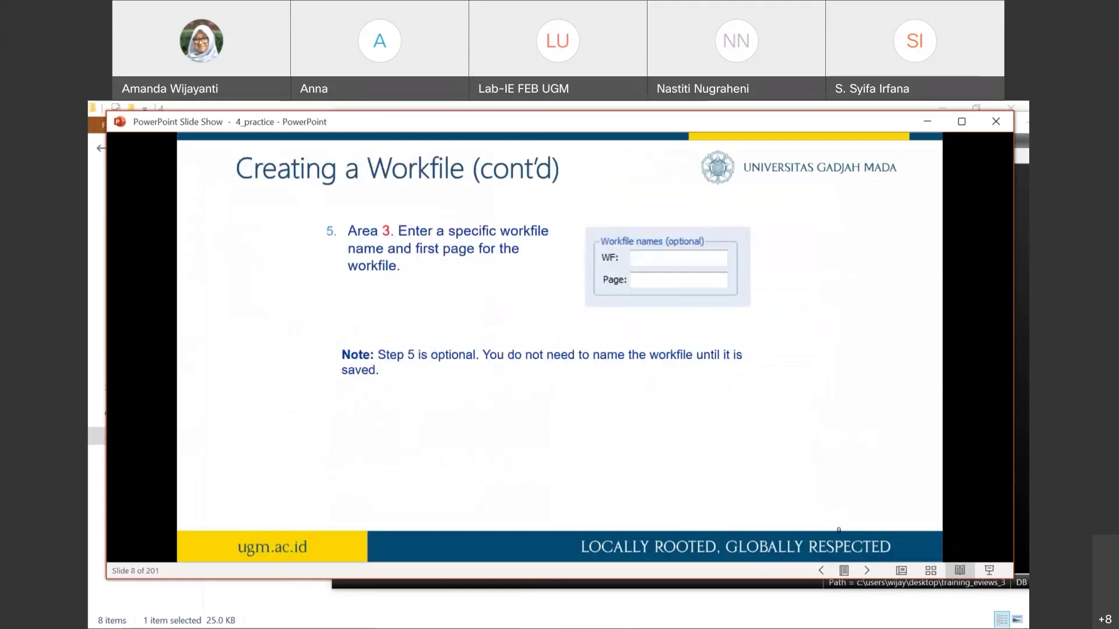
{"action": "key", "text": "Right"}
{"action": "key", "text": "Right"}
{"action": "key", "text": "Right"}
{"action": "key", "text": "Right"}
{"action": "key", "text": "Right"}
{"action": "key", "text": "Right"}
{"action": "key", "text": "Right"}
{"action": "key", "text": "Right"}
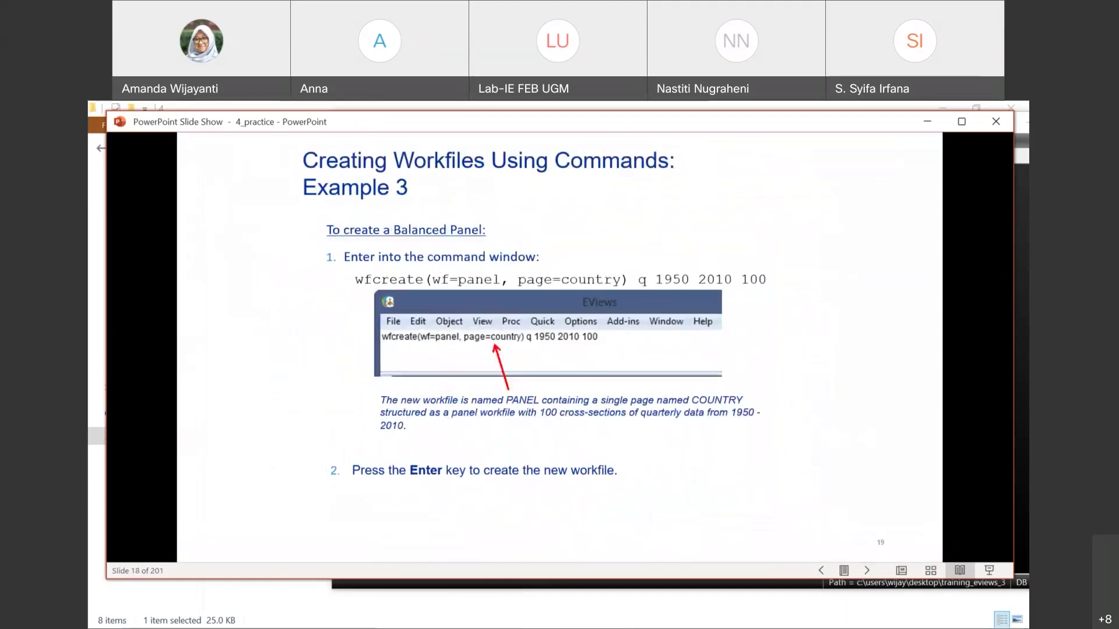
{"action": "key", "text": "Right"}
{"action": "key", "text": "Right"}
{"action": "key", "text": "Right"}
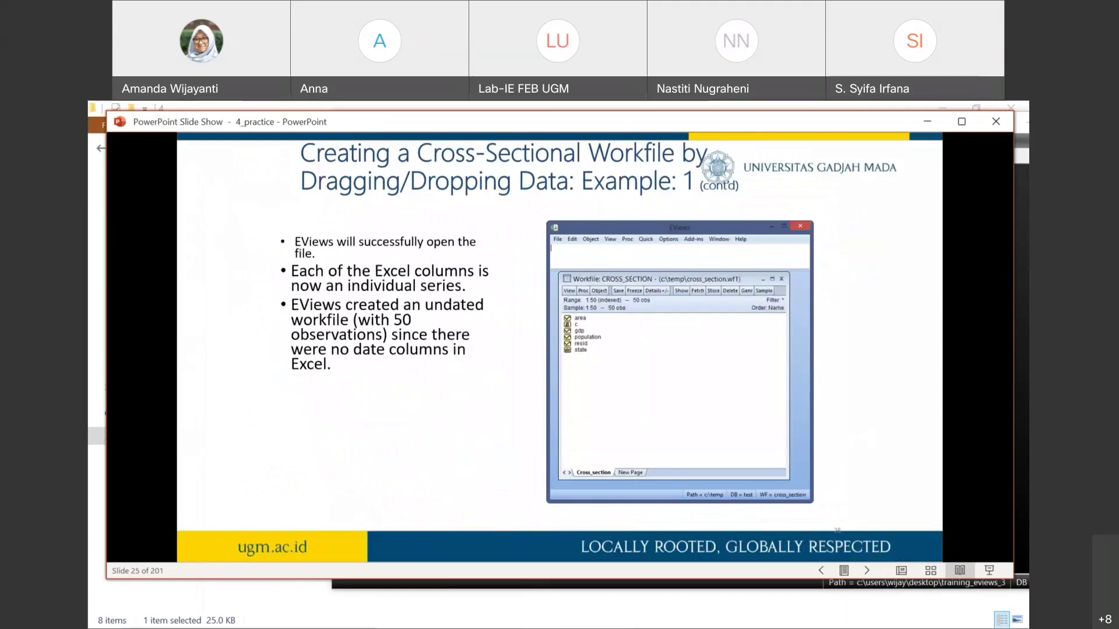
{"action": "key", "text": "Left"}
{"action": "key", "text": "Left"}
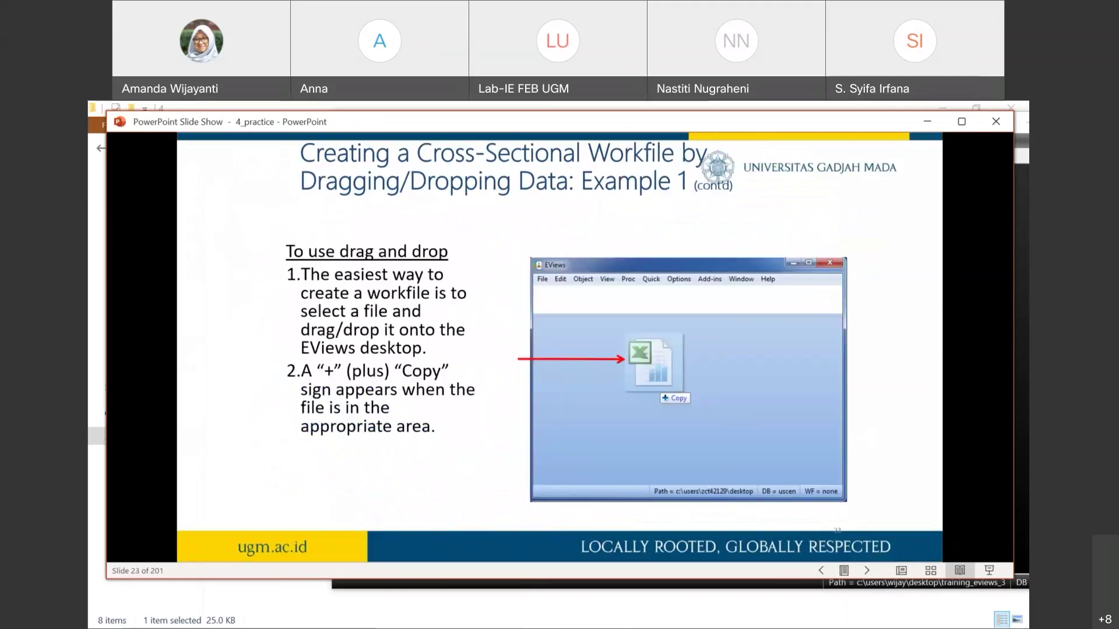
{"action": "key", "text": "Right"}
{"action": "key", "text": "Right"}
{"action": "key", "text": "Right"}
{"action": "key", "text": "Right"}
{"action": "key", "text": "Right"}
{"action": "key", "text": "Right"}
{"action": "key", "text": "Right"}
{"action": "key", "text": "Right"}
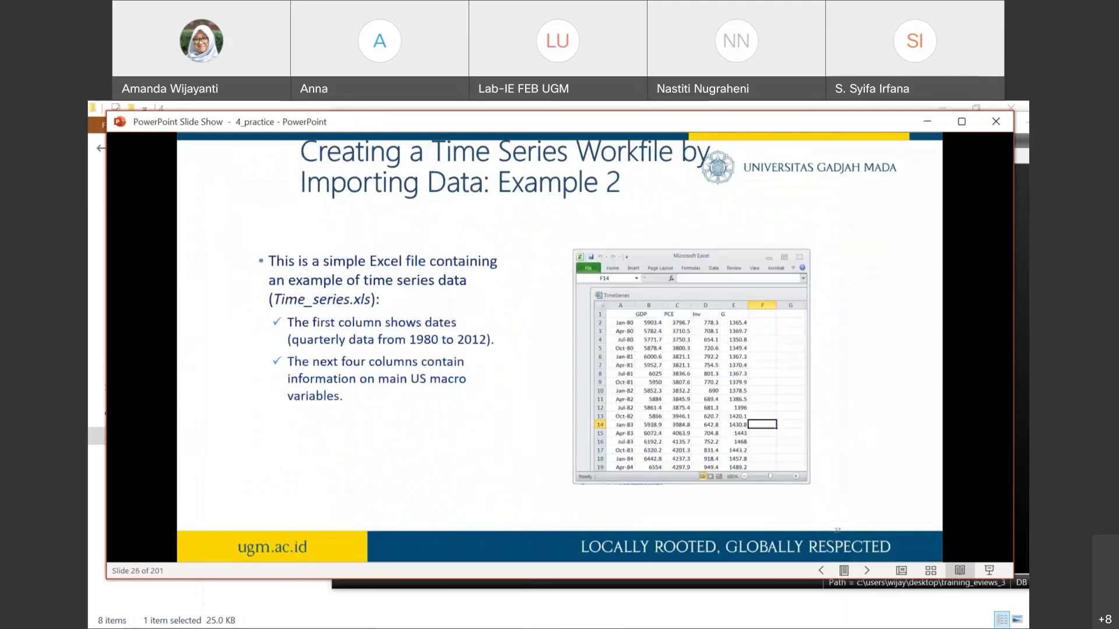
{"action": "key", "text": "Right"}
{"action": "key", "text": "Right"}
{"action": "key", "text": "Right"}
{"action": "key", "text": "Right"}
{"action": "key", "text": "Right"}
{"action": "key", "text": "Right"}
{"action": "key", "text": "Right"}
{"action": "key", "text": "Right"}
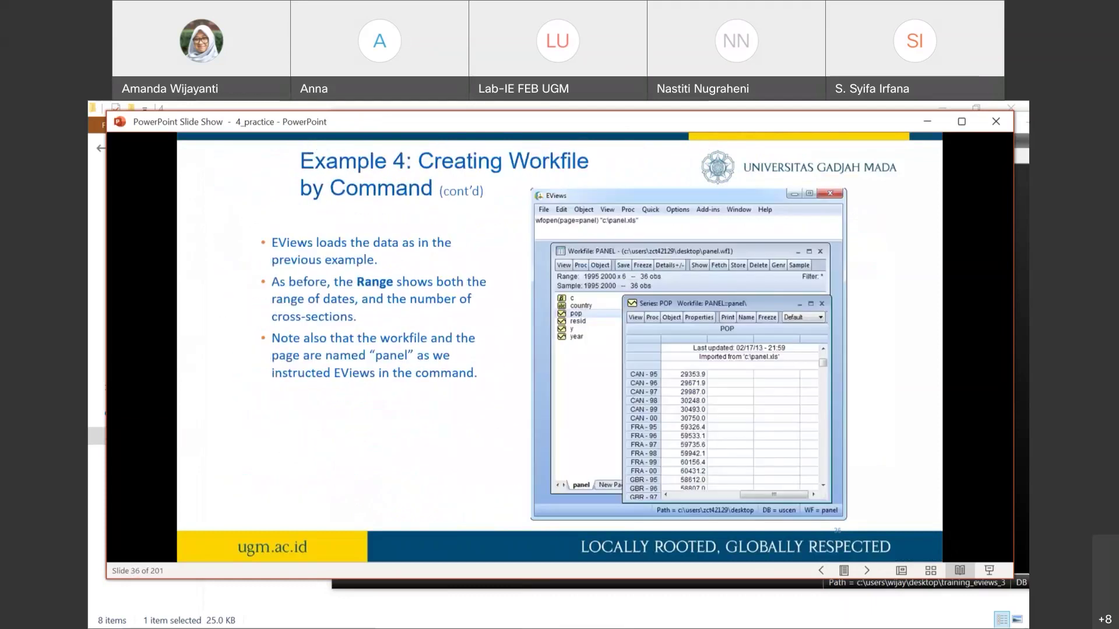
{"action": "key", "text": "Right"}
{"action": "key", "text": "Right"}
{"action": "key", "text": "Right"}
{"action": "key", "text": "Right"}
{"action": "key", "text": "Right"}
{"action": "key", "text": "Right"}
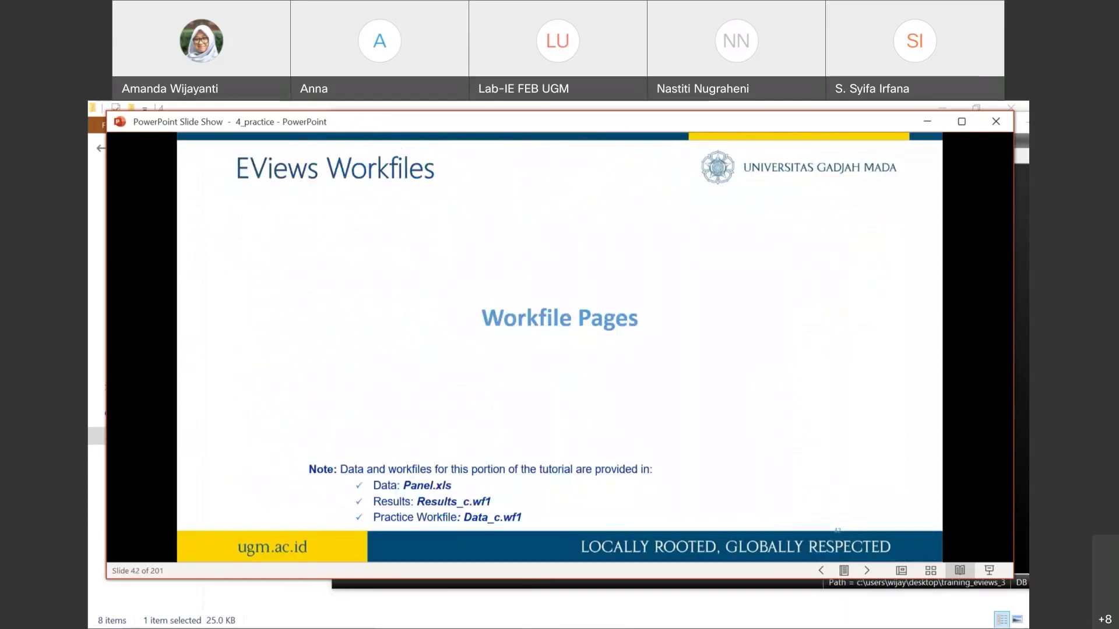
{"action": "key", "text": "Right"}
{"action": "key", "text": "Right"}
{"action": "key", "text": "Right"}
{"action": "key", "text": "Right"}
{"action": "key", "text": "Right"}
{"action": "key", "text": "Right"}
{"action": "key", "text": "Right"}
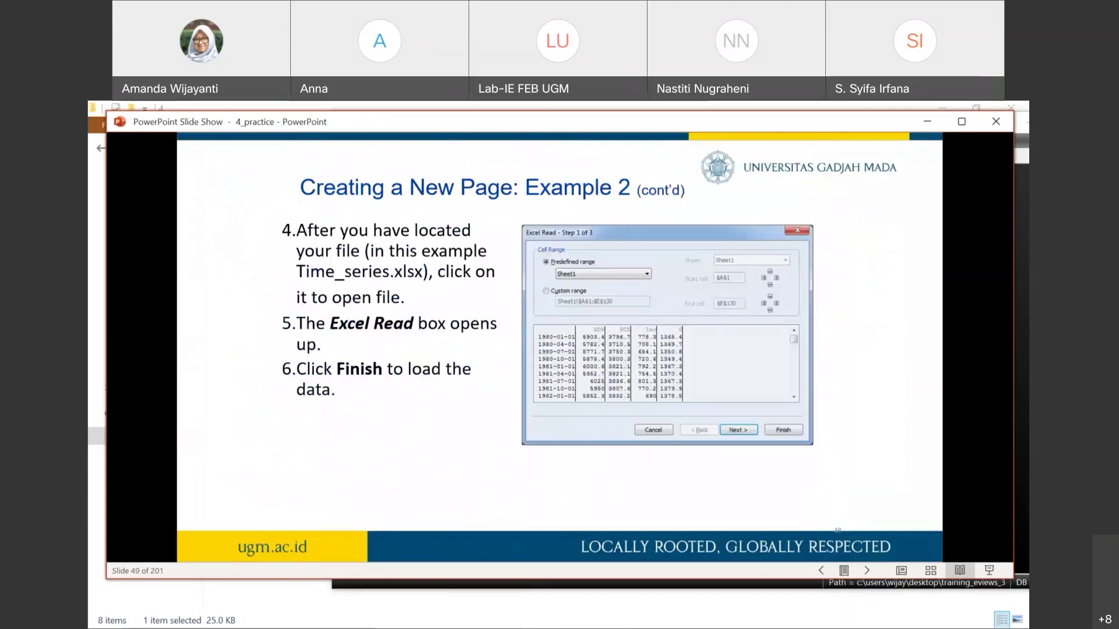
{"action": "key", "text": "Right"}
{"action": "key", "text": "Right"}
{"action": "key", "text": "Right"}
{"action": "key", "text": "Right"}
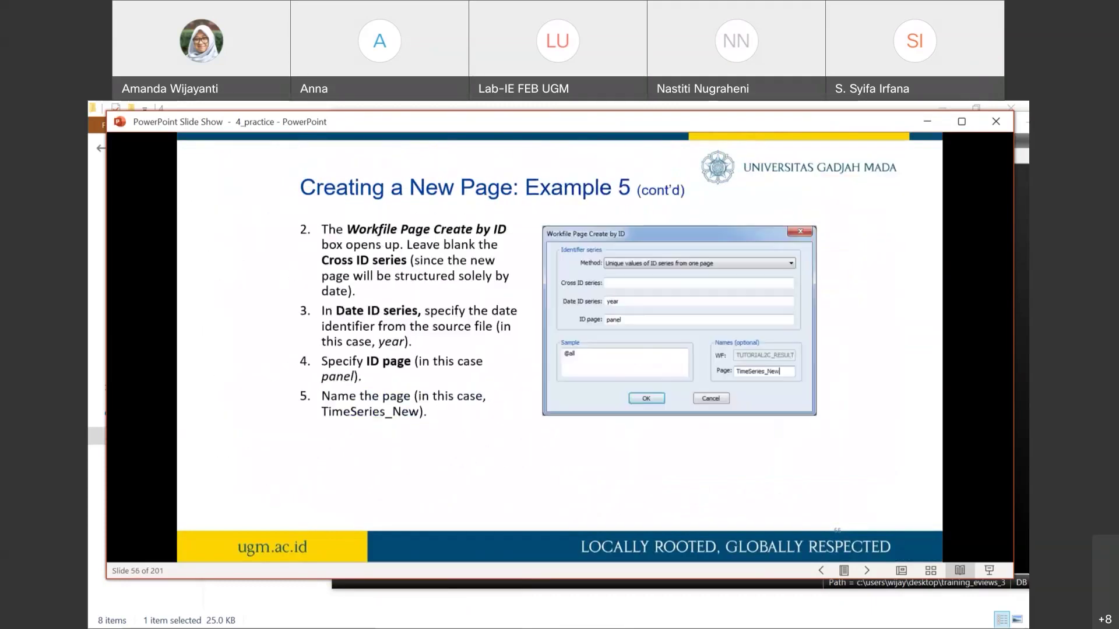
{"action": "key", "text": "Right"}
{"action": "key", "text": "Right"}
{"action": "key", "text": "Right"}
{"action": "key", "text": "Right"}
{"action": "key", "text": "Right"}
{"action": "key", "text": "Left"}
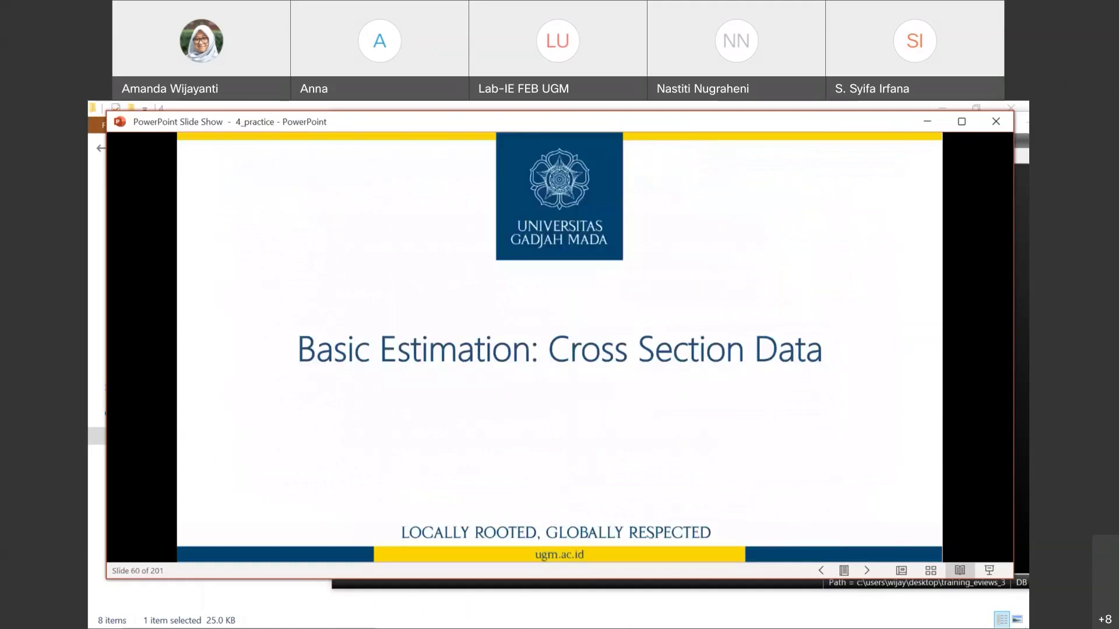
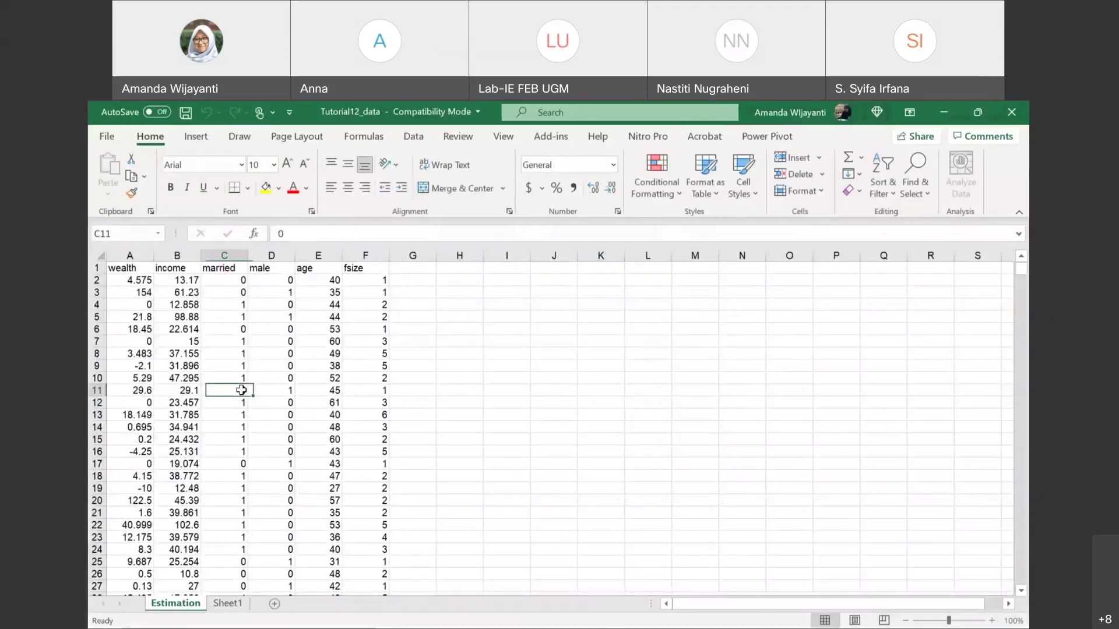
{"action": "left_click", "coordinate": [141, 256]}
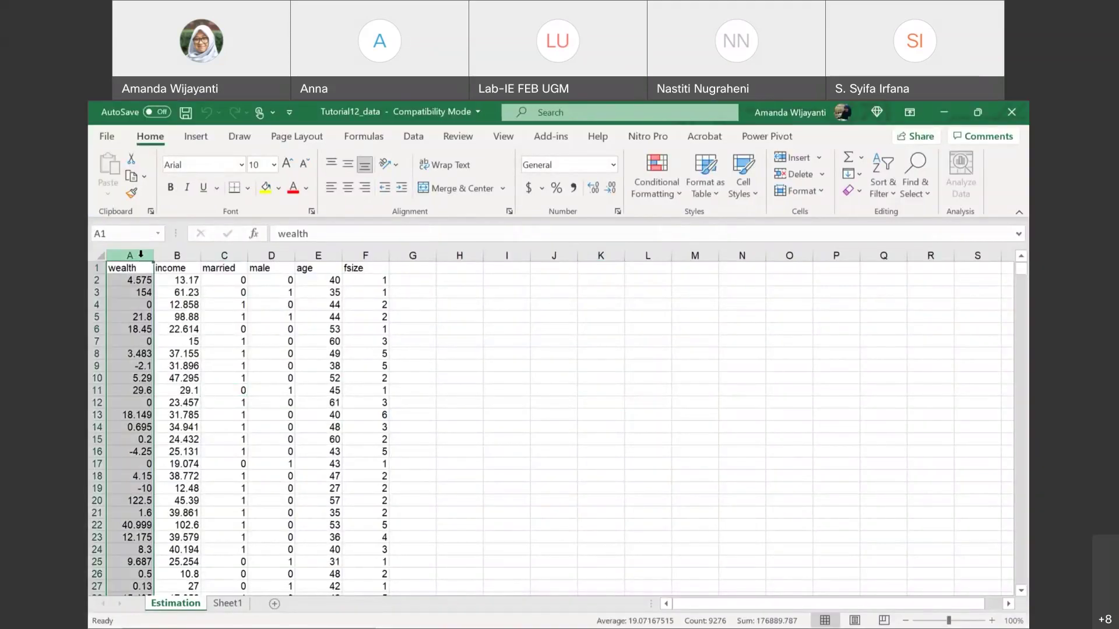
{"action": "left_click", "coordinate": [446, 367]}
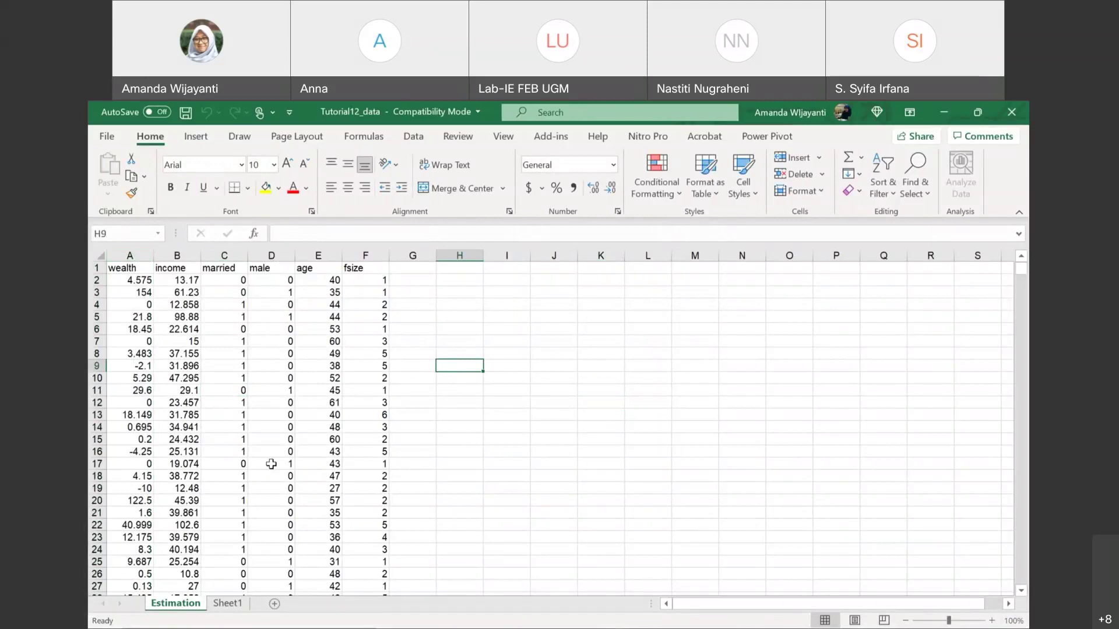
{"action": "left_click", "coordinate": [510, 315]}
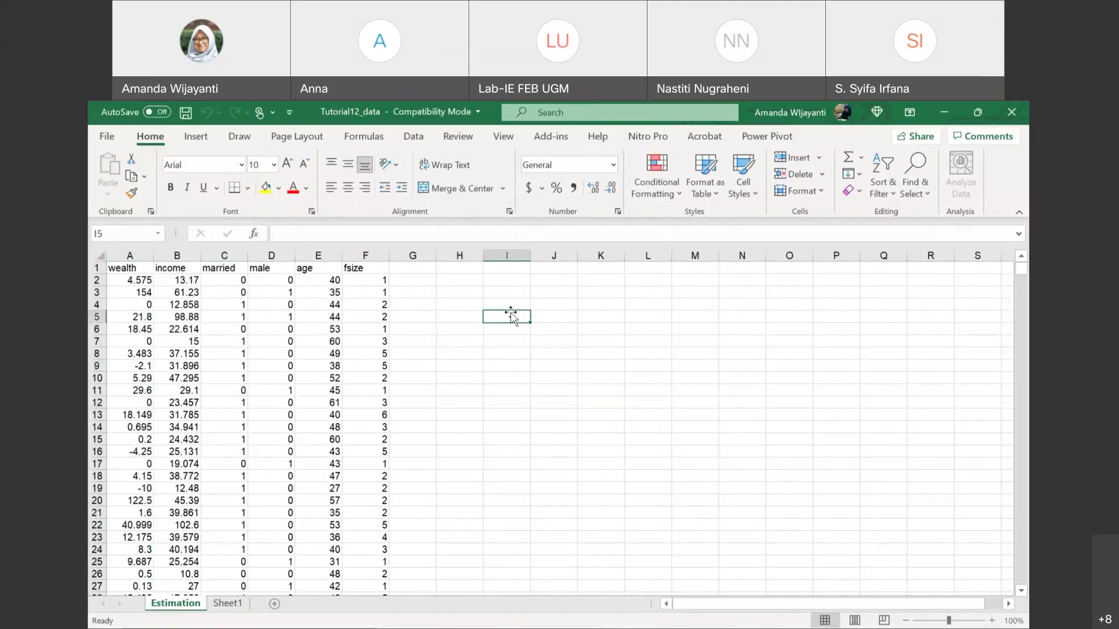
Insert an empty column before the wealth column in the Estimation sheet
{"action": "right_click", "coordinate": [130, 255]}
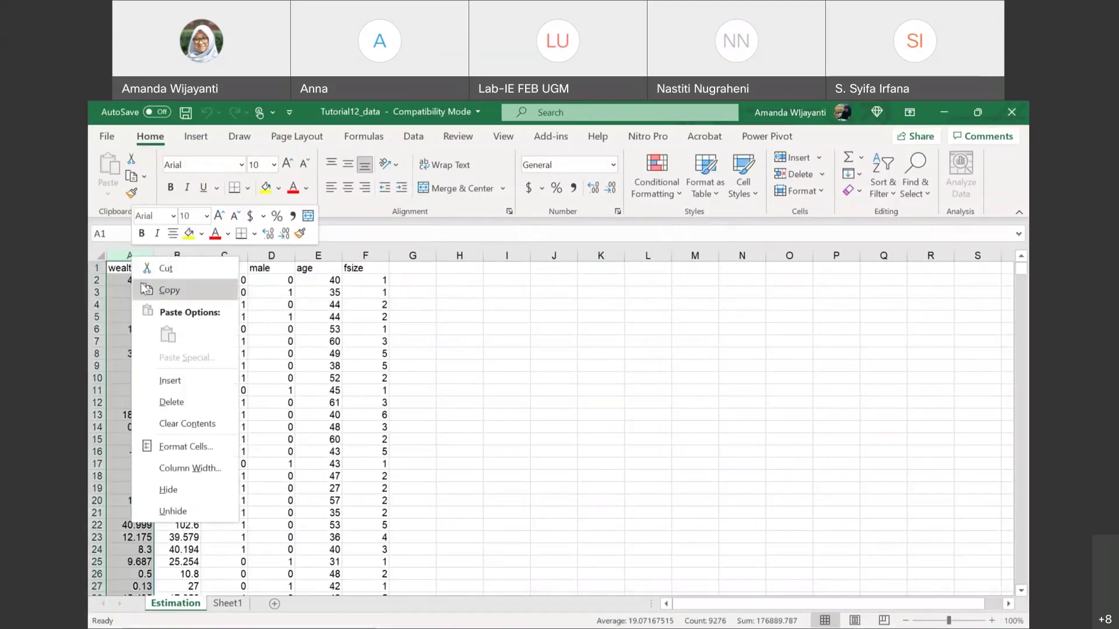
{"action": "left_click", "coordinate": [176, 380]}
{"action": "left_click", "coordinate": [128, 265]}
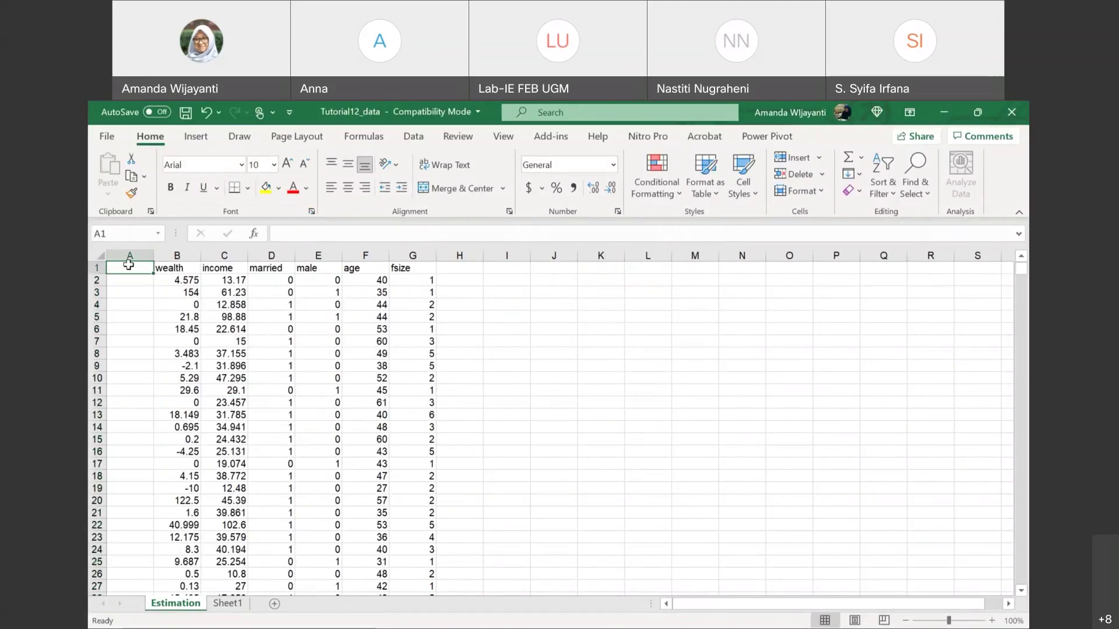
{"action": "key", "text": "Down"}
{"action": "key", "text": "Down"}
{"action": "key", "text": "Down"}
{"action": "key", "text": "Down"}
{"action": "key", "text": "Down"}
{"action": "key", "text": "Down"}
{"action": "key", "text": "Down"}
{"action": "key", "text": "Down"}
{"action": "key", "text": "Down"}
{"action": "key", "text": "Down"}
{"action": "key", "text": "Down"}
{"action": "key", "text": "Down"}
{"action": "key", "text": "Down"}
{"action": "key", "text": "Down"}
{"action": "key", "text": "Down"}
{"action": "key", "text": "Down"}
{"action": "key", "text": "Down"}
{"action": "key", "text": "Down"}
{"action": "key", "text": "Down"}
{"action": "key", "text": "Down"}
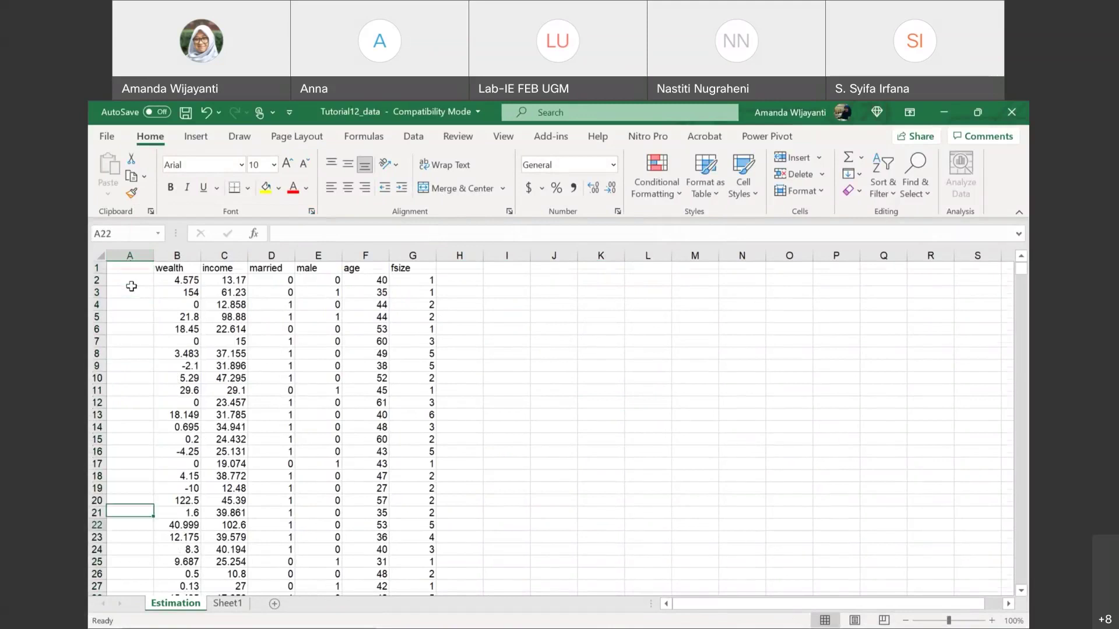
{"action": "key", "text": "Down"}
{"action": "key", "text": "Down"}
{"action": "key", "text": "Down"}
{"action": "key", "text": "Down"}
{"action": "key", "text": "Down"}
{"action": "key", "text": "Down"}
{"action": "key", "text": "Down"}
{"action": "key", "text": "Down"}
{"action": "key", "text": "Down"}
{"action": "key", "text": "Up"}
{"action": "key", "text": "Up"}
{"action": "key", "text": "Up"}
{"action": "key", "text": "Up"}
{"action": "key", "text": "Up"}
{"action": "key", "text": "Up"}
{"action": "key", "text": "Up"}
{"action": "key", "text": "Up"}
{"action": "key", "text": "Up"}
{"action": "key", "text": "Up"}
{"action": "key", "text": "Up"}
{"action": "key", "text": "Up"}
{"action": "key", "text": "Up"}
{"action": "key", "text": "Up"}
{"action": "key", "text": "Up"}
{"action": "key", "text": "Up"}
{"action": "key", "text": "Up"}
{"action": "key", "text": "Up"}
{"action": "key", "text": "Up"}
{"action": "key", "text": "Up"}
{"action": "left_click", "coordinate": [131, 282]}
{"action": "left_click", "coordinate": [140, 398]}
{"action": "left_click", "coordinate": [141, 329]}
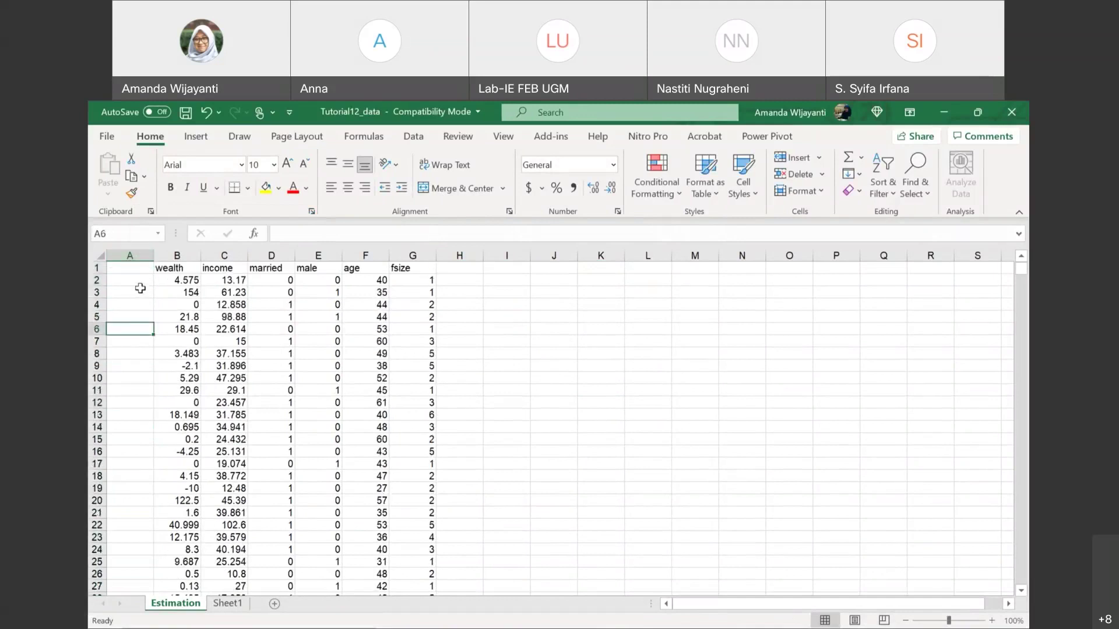
Delete the empty column in front of the wealth column
{"action": "left_click", "coordinate": [137, 254]}
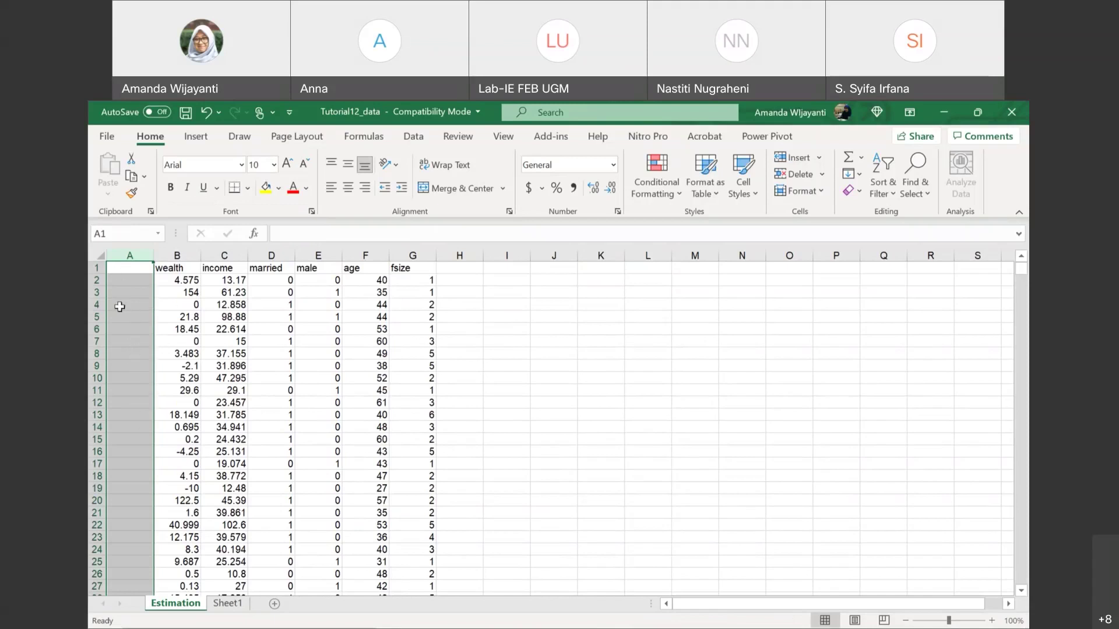
{"action": "right_click", "coordinate": [135, 247]}
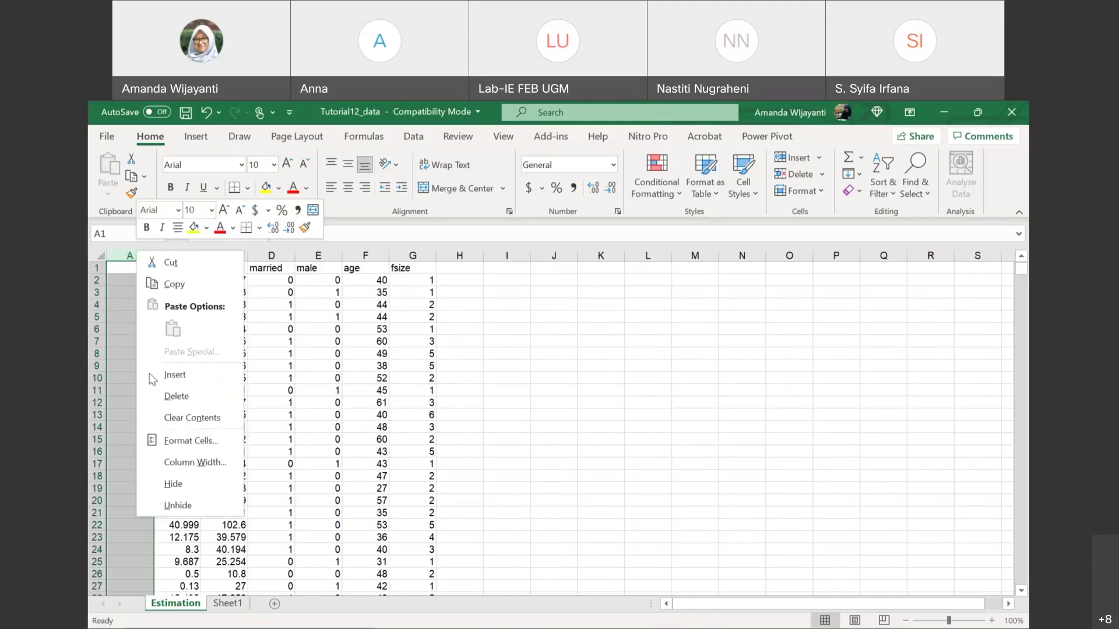
{"action": "left_click", "coordinate": [159, 394]}
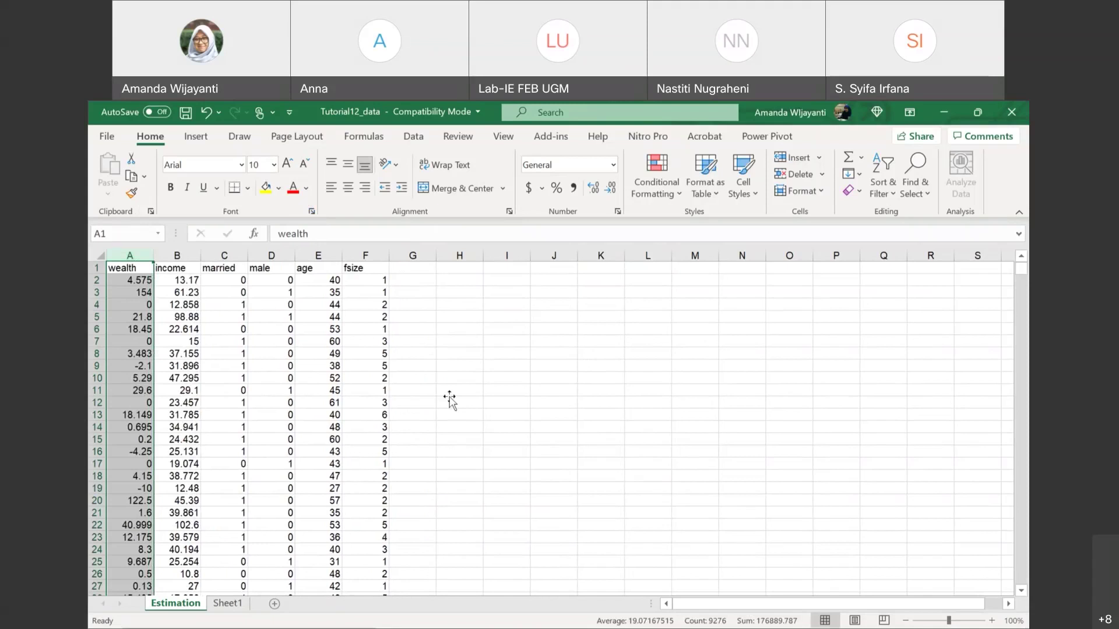
{"action": "left_click", "coordinate": [450, 402]}
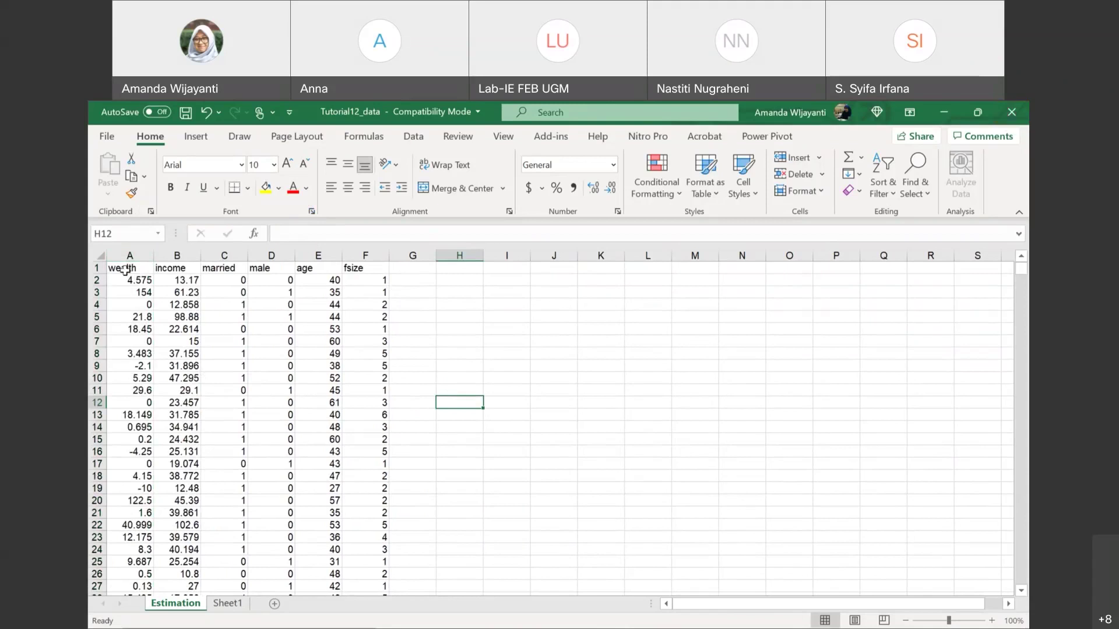
Check the wealth, income and married headers and the first wealth observation in the Estimation sheet
{"action": "left_click", "coordinate": [125, 268]}
{"action": "left_click", "coordinate": [161, 269]}
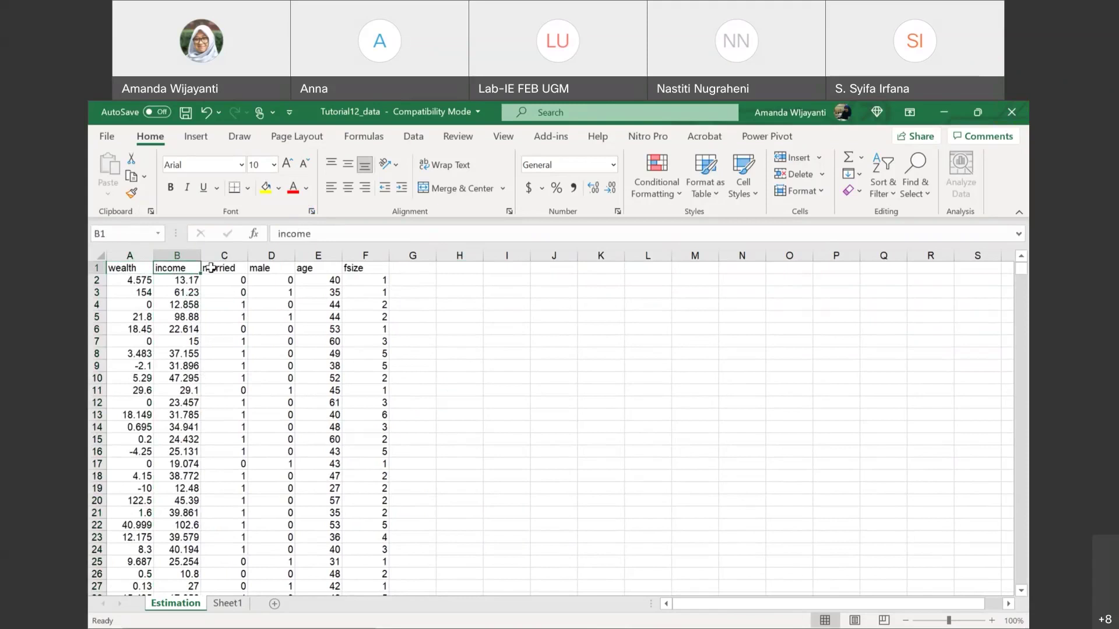
{"action": "left_click", "coordinate": [231, 268]}
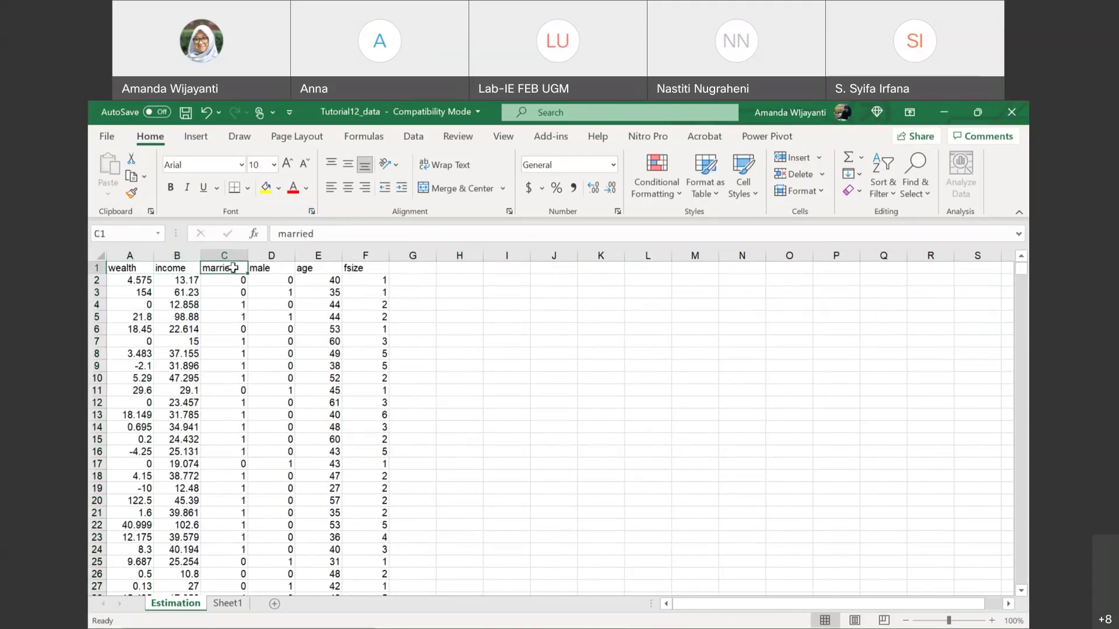
{"action": "left_click", "coordinate": [408, 280]}
{"action": "left_click", "coordinate": [140, 280]}
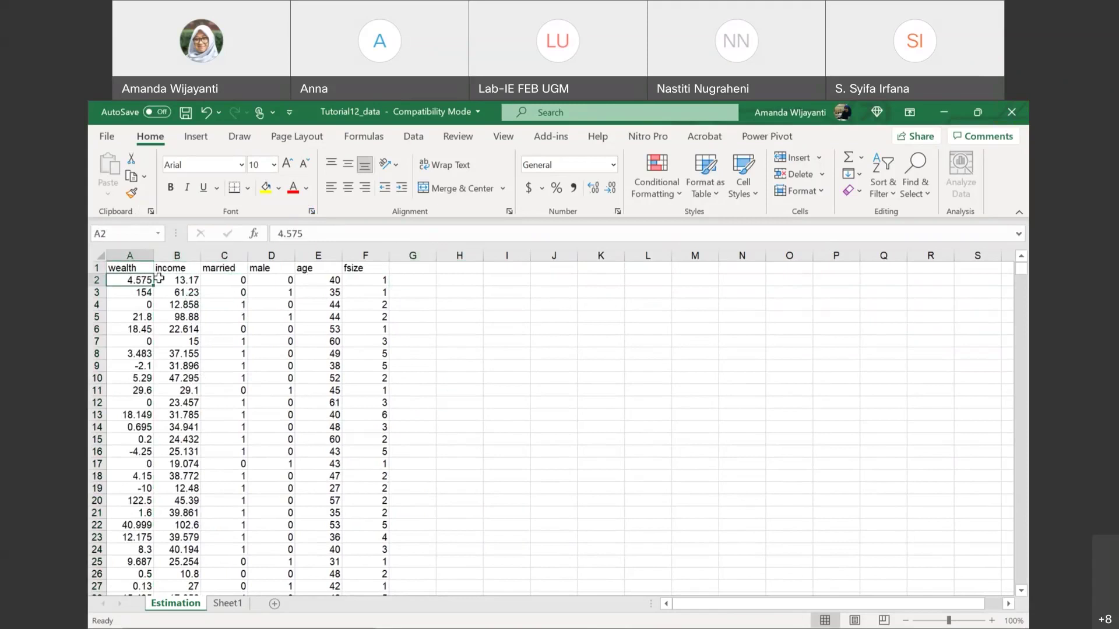
{"action": "left_click", "coordinate": [401, 269]}
Insert a new column before the wealth column and give it the header cs
{"action": "left_click", "coordinate": [133, 255]}
{"action": "right_click", "coordinate": [140, 257]}
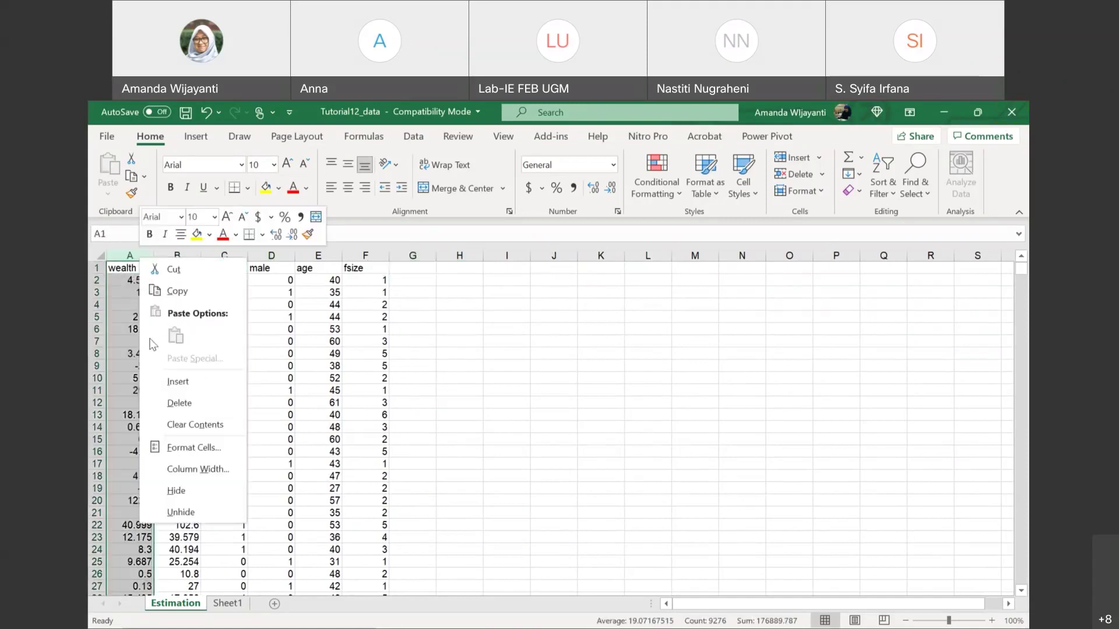
{"action": "left_click", "coordinate": [166, 380]}
{"action": "type", "text": "cs"}
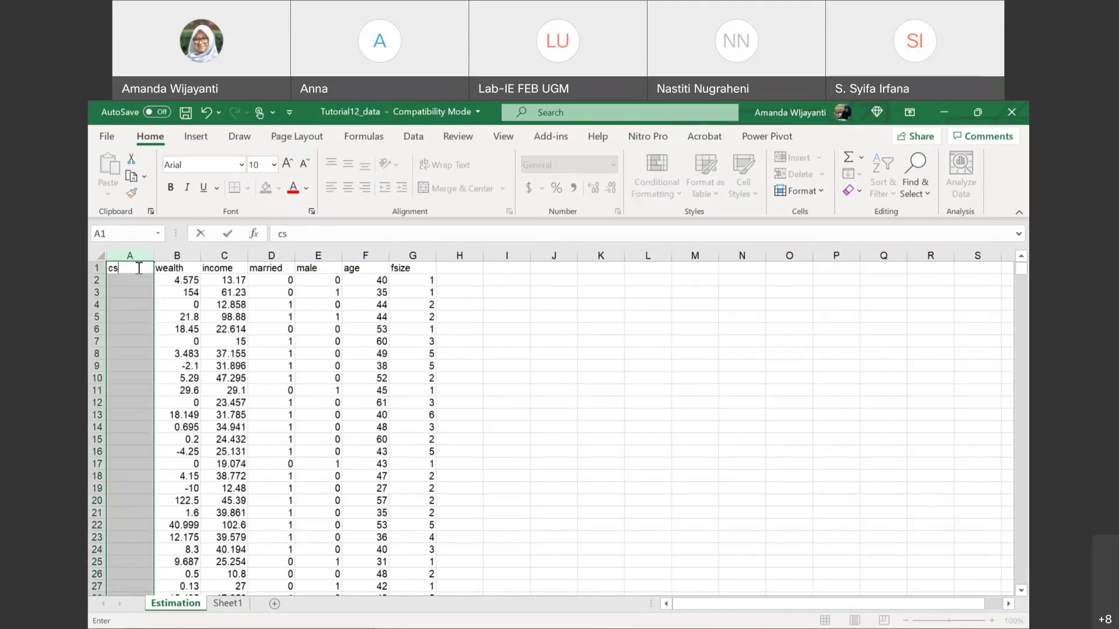
Enter 1, 2 and 3 in the first cs cells and fill the number series down the whole data set
{"action": "left_click", "coordinate": [135, 281]}
{"action": "type", "text": "1"}
{"action": "key", "text": "Return"}
{"action": "type", "text": "2"}
{"action": "key", "text": "Return"}
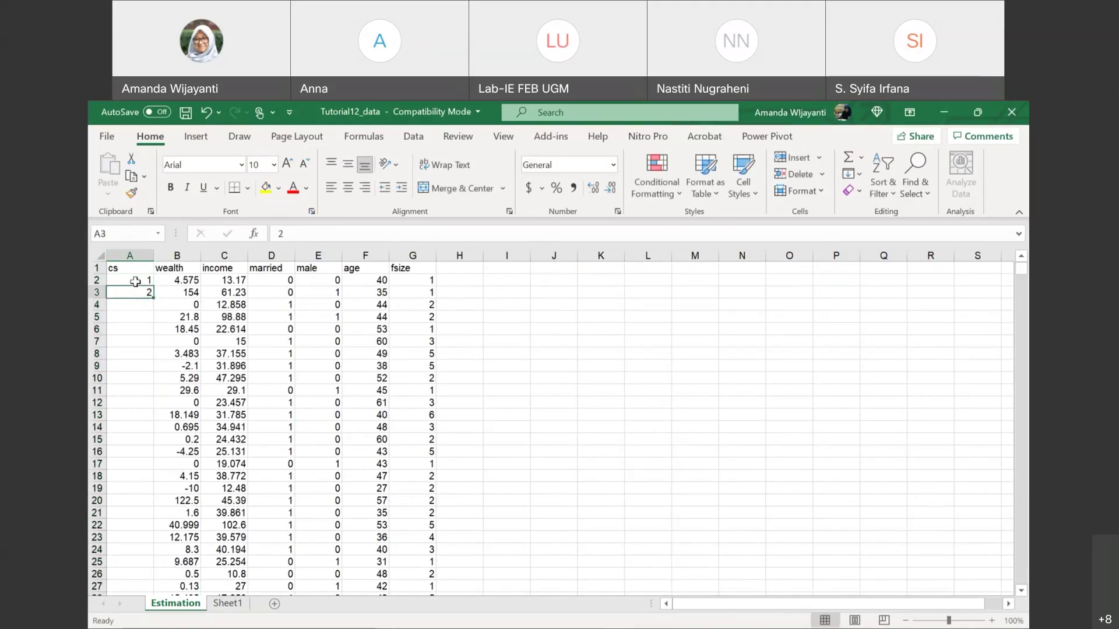
{"action": "type", "text": "3"}
{"action": "left_click", "coordinate": [136, 281]}
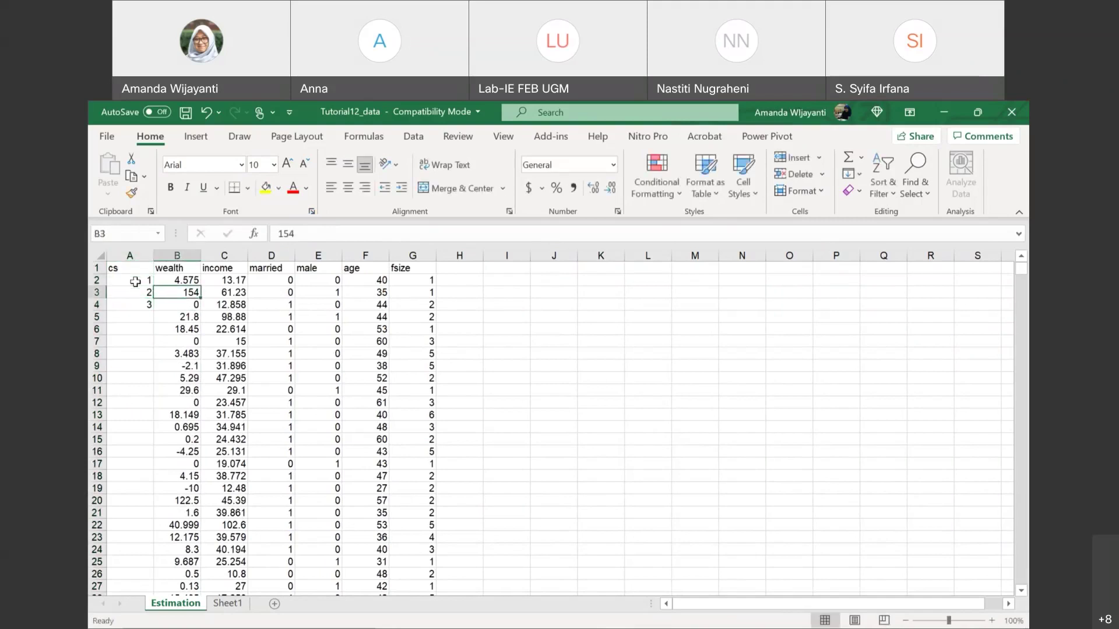
{"action": "left_click_drag", "start_coordinate": [136, 281], "coordinate": [152, 307]}
{"action": "double_click", "coordinate": [153, 309]}
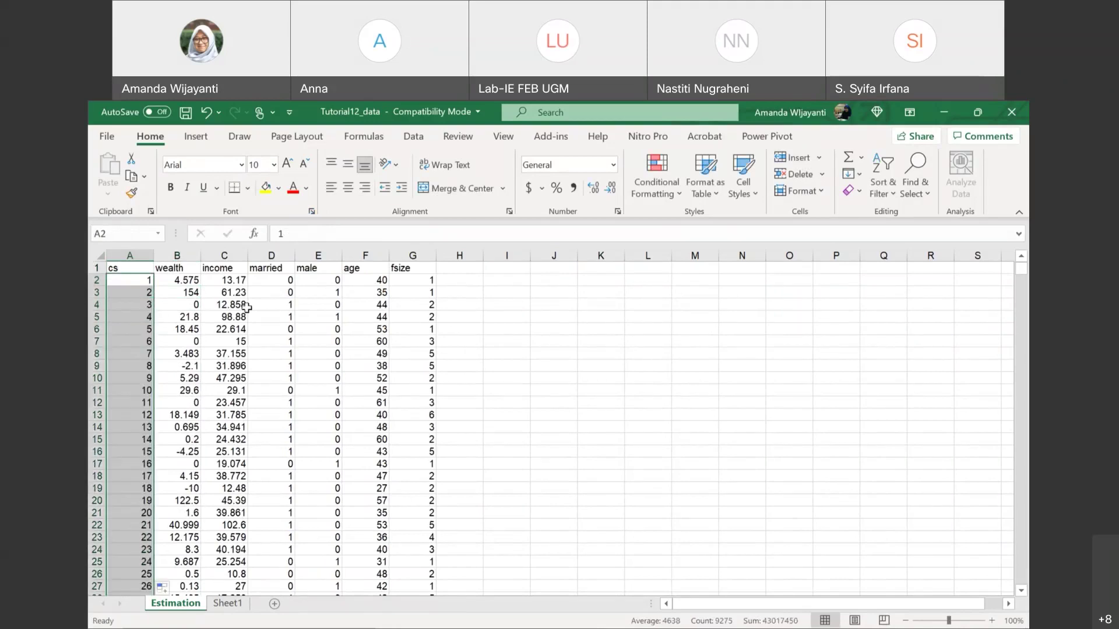
Check the first observation across the cs, wealth, income, married, male, age and fsize columns
{"action": "left_click", "coordinate": [191, 284]}
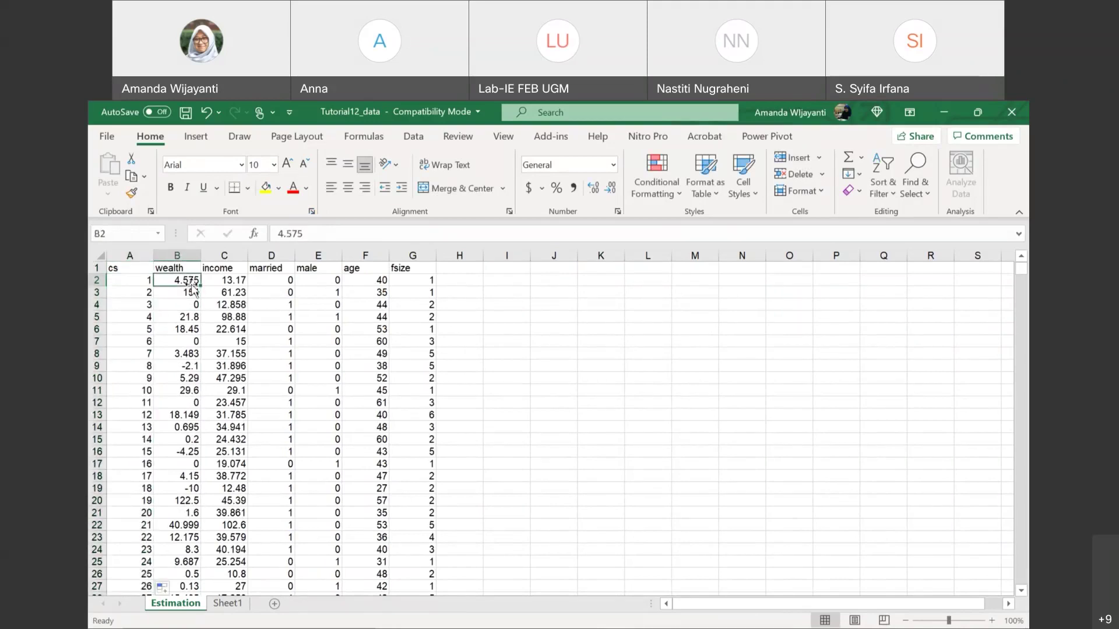
{"action": "key", "text": "Left"}
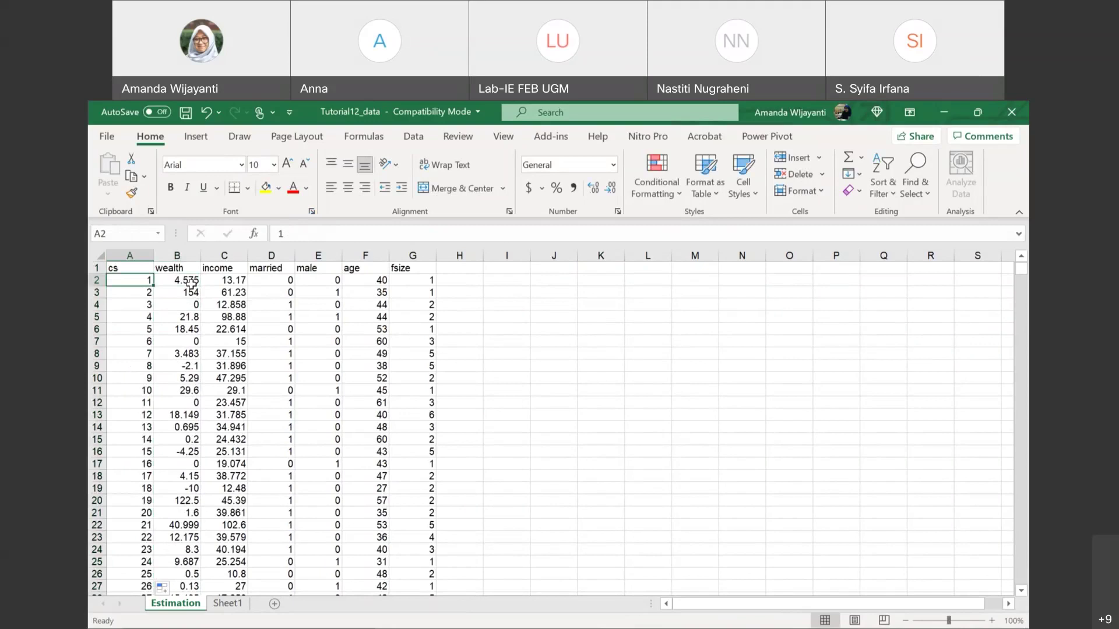
{"action": "key", "text": "Right"}
{"action": "key", "text": "Right"}
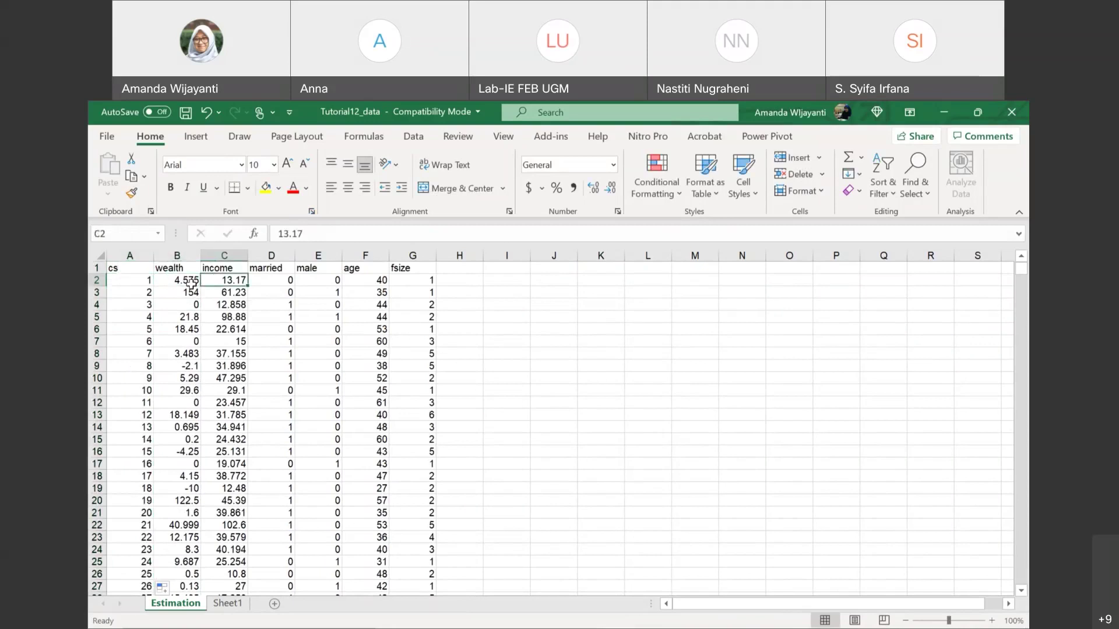
{"action": "key", "text": "Right"}
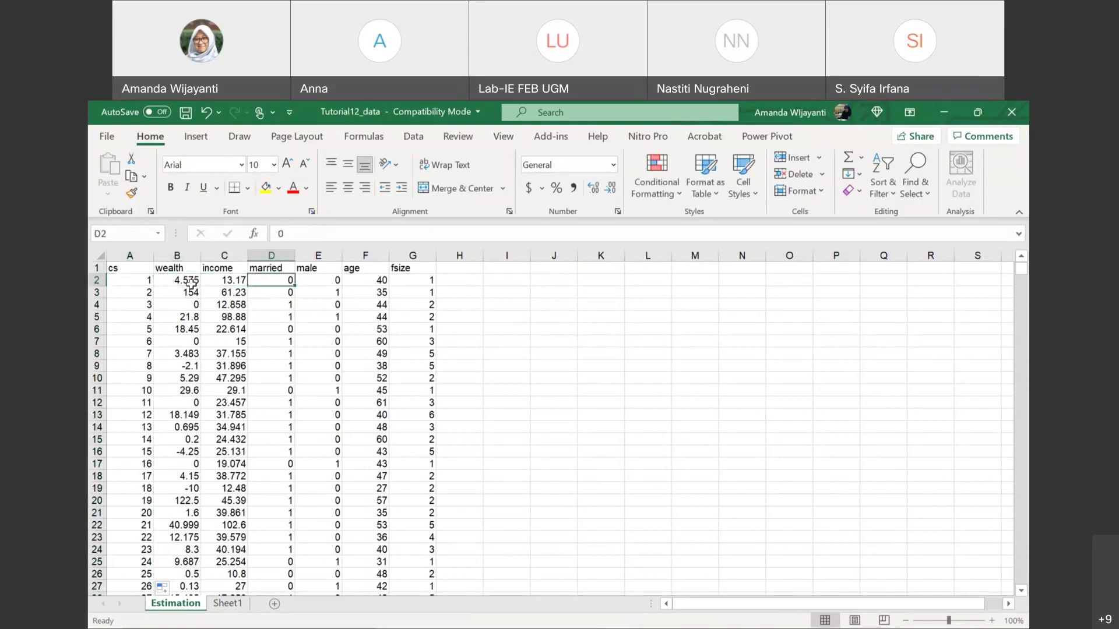
{"action": "key", "text": "Right"}
{"action": "key", "text": "Right"}
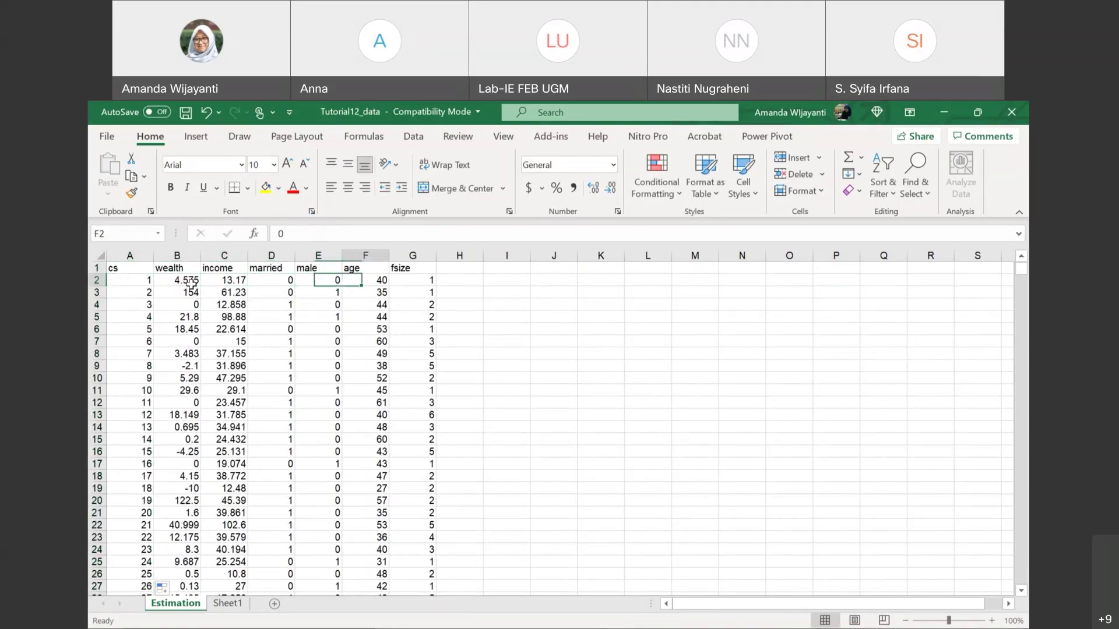
{"action": "key", "text": "Right"}
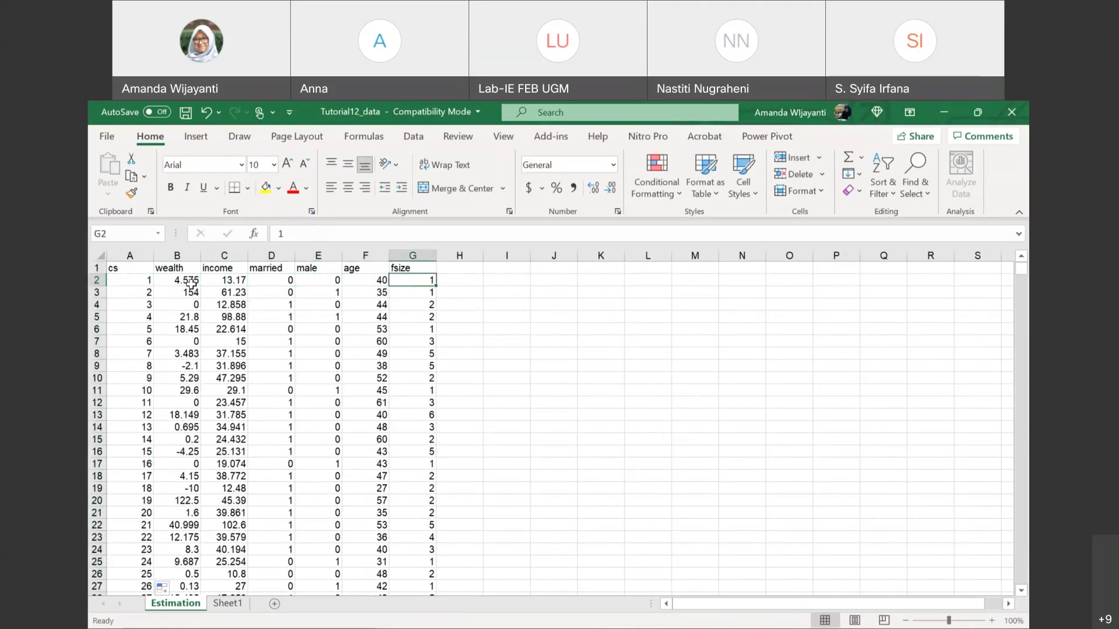
Check the cs numbering down the rows of the Estimation sheet
{"action": "left_click", "coordinate": [145, 298]}
{"action": "key", "text": "Down"}
{"action": "key", "text": "Down"}
{"action": "key", "text": "Down"}
{"action": "key", "text": "Down"}
{"action": "key", "text": "Down"}
{"action": "key", "text": "Down"}
{"action": "key", "text": "Down"}
{"action": "key", "text": "Down"}
{"action": "key", "text": "Down"}
{"action": "key", "text": "Down"}
{"action": "key", "text": "Down"}
{"action": "key", "text": "Down"}
{"action": "key", "text": "Down"}
{"action": "key", "text": "Down"}
{"action": "key", "text": "Down"}
{"action": "key", "text": "Down"}
{"action": "key", "text": "Down"}
{"action": "key", "text": "Down"}
{"action": "key", "text": "Down"}
{"action": "key", "text": "Down"}
{"action": "key", "text": "Down"}
{"action": "key", "text": "Down"}
{"action": "key", "text": "Down"}
{"action": "key", "text": "Down"}
{"action": "key", "text": "Down"}
{"action": "key", "text": "Down"}
{"action": "key", "text": "Down"}
{"action": "key", "text": "Down"}
{"action": "key", "text": "Down"}
{"action": "key", "text": "Down"}
{"action": "key", "text": "Down"}
{"action": "key", "text": "Down"}
{"action": "key", "text": "Down"}
{"action": "key", "text": "Down"}
{"action": "key", "text": "Down"}
{"action": "key", "text": "Down"}
{"action": "key", "text": "Down"}
{"action": "key", "text": "Down"}
{"action": "key", "text": "Down"}
{"action": "key", "text": "Down"}
{"action": "key", "text": "Down"}
{"action": "key", "text": "Down"}
{"action": "key", "text": "Down"}
{"action": "key", "text": "Down"}
{"action": "key", "text": "Down"}
{"action": "key", "text": "Down"}
{"action": "key", "text": "Down"}
{"action": "key", "text": "Down"}
{"action": "key", "text": "Down"}
{"action": "key", "text": "Down"}
{"action": "key", "text": "Down"}
{"action": "key", "text": "Down"}
{"action": "key", "text": "Down"}
{"action": "key", "text": "Down"}
{"action": "key", "text": "Down"}
{"action": "key", "text": "Down"}
{"action": "key", "text": "Down"}
{"action": "key", "text": "Down"}
{"action": "key", "text": "Down"}
{"action": "key", "text": "Down"}
{"action": "key", "text": "Down"}
{"action": "key", "text": "Down"}
{"action": "key", "text": "Down"}
{"action": "key", "text": "Down"}
{"action": "key", "text": "Down"}
{"action": "key", "text": "Down"}
{"action": "key", "text": "Down"}
{"action": "key", "text": "Down"}
{"action": "key", "text": "Down"}
{"action": "key", "text": "Down"}
{"action": "key", "text": "Down"}
{"action": "key", "text": "Down"}
{"action": "key", "text": "Down"}
{"action": "key", "text": "Down"}
{"action": "key", "text": "Down"}
{"action": "key", "text": "Down"}
{"action": "key", "text": "Down"}
{"action": "key", "text": "Down"}
{"action": "key", "text": "Down"}
{"action": "key", "text": "Down"}
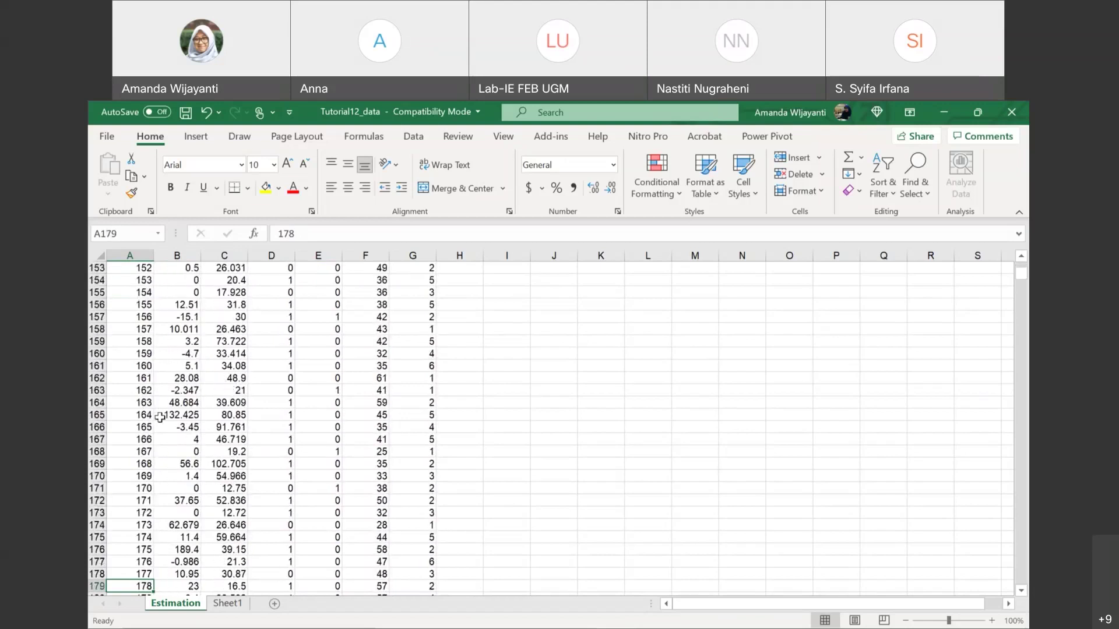
Close the Tutorial12_data workbook without saving the changes
{"action": "scroll", "coordinate": [160, 417], "scroll_direction": "up", "scroll_amount": 20}
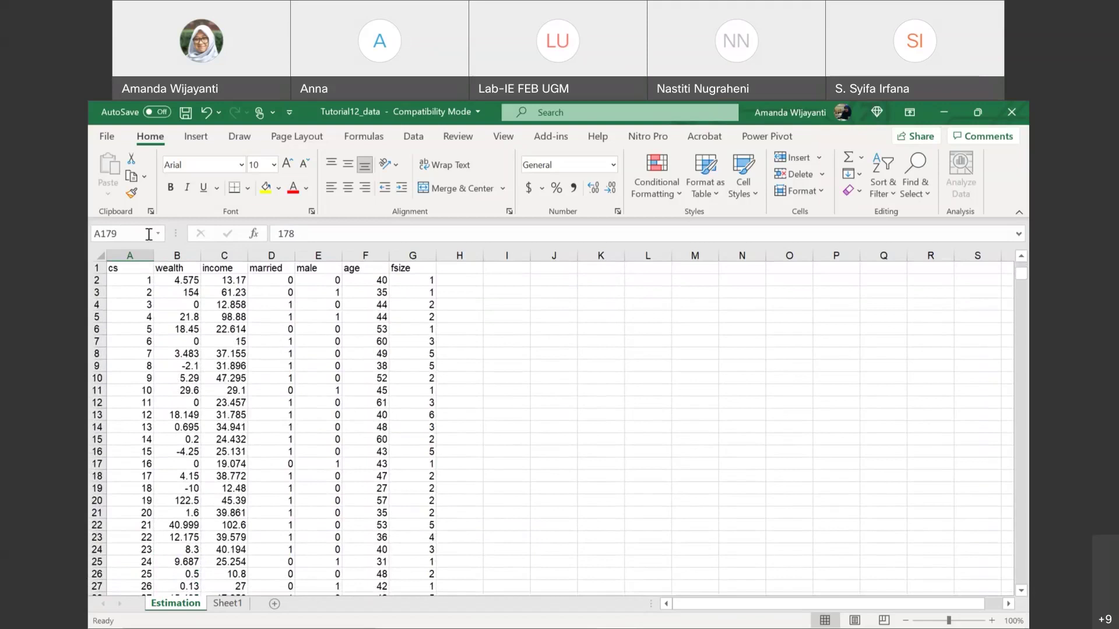
{"action": "left_click", "coordinate": [1012, 112]}
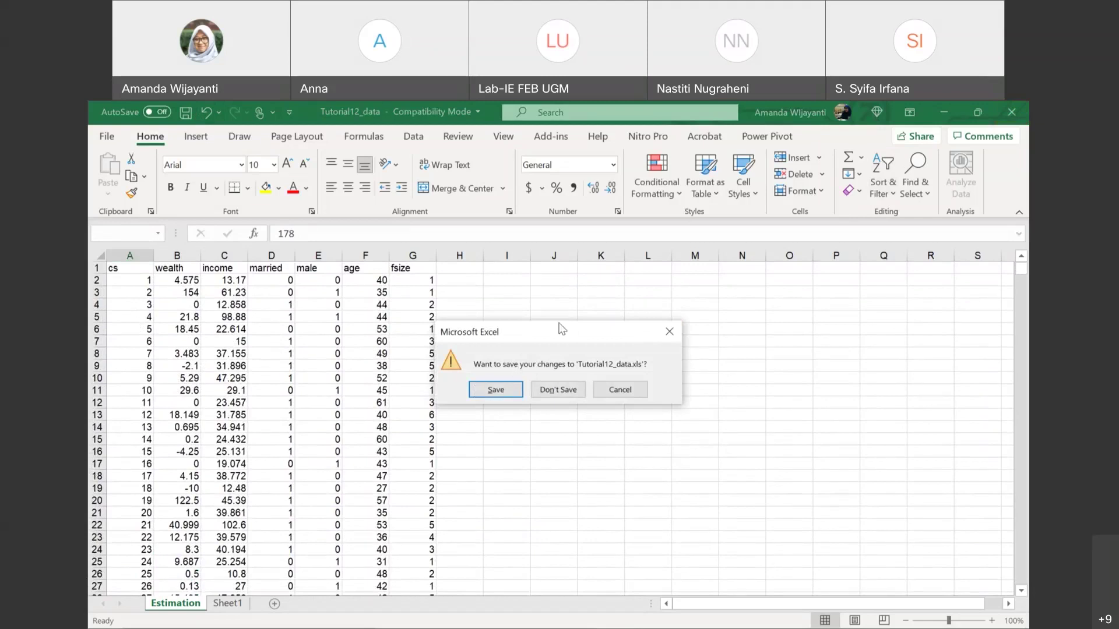
{"action": "left_click", "coordinate": [561, 389]}
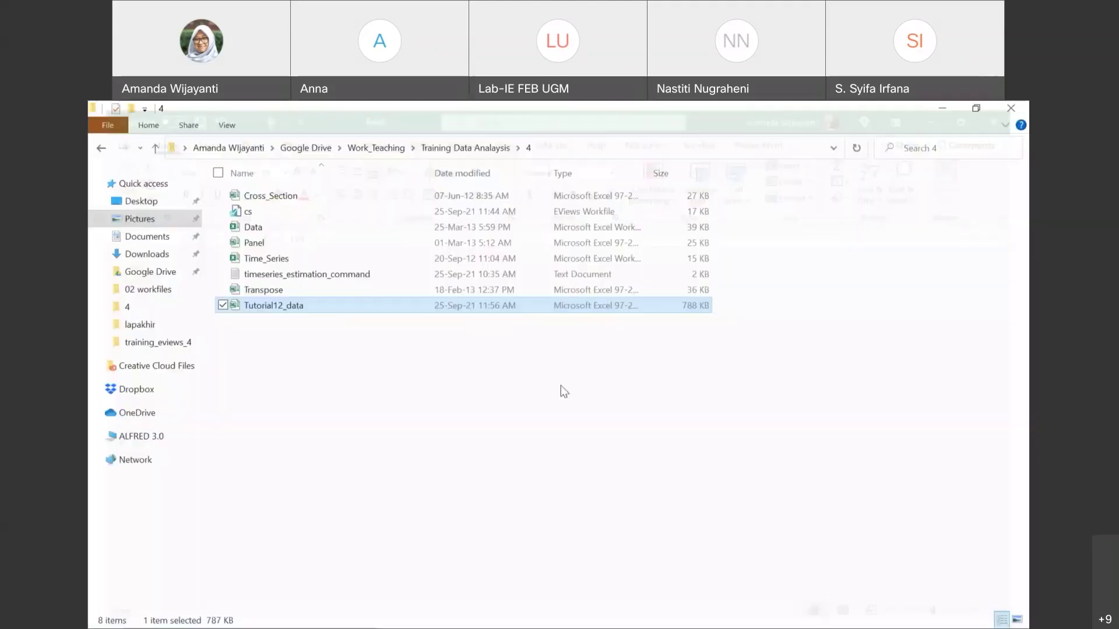
Switch to EViews and import the Tutorial12_data file with the default read settings, linking the imported series to the external source
{"action": "left_click", "coordinate": [503, 614]}
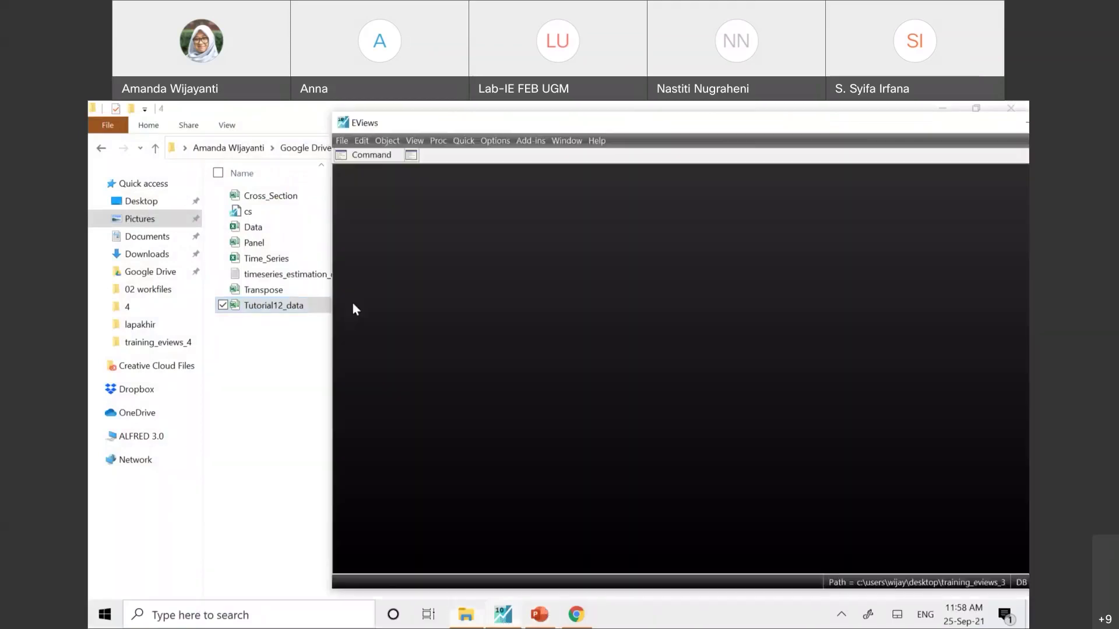
{"action": "left_click_drag", "start_coordinate": [264, 308], "coordinate": [493, 316]}
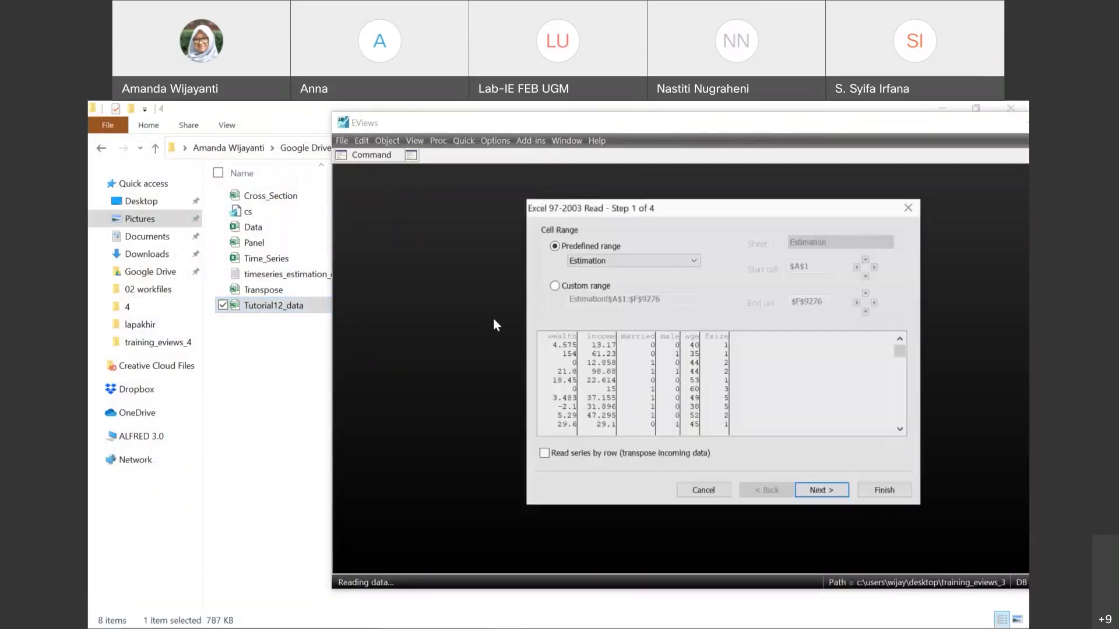
{"action": "left_click", "coordinate": [882, 492]}
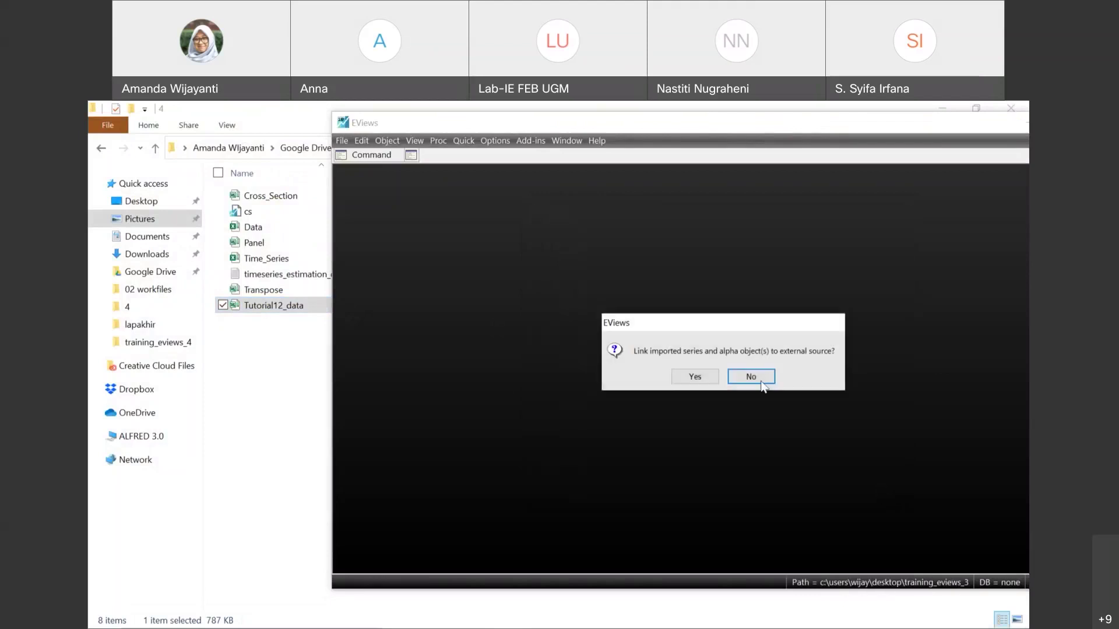
{"action": "left_click", "coordinate": [704, 379]}
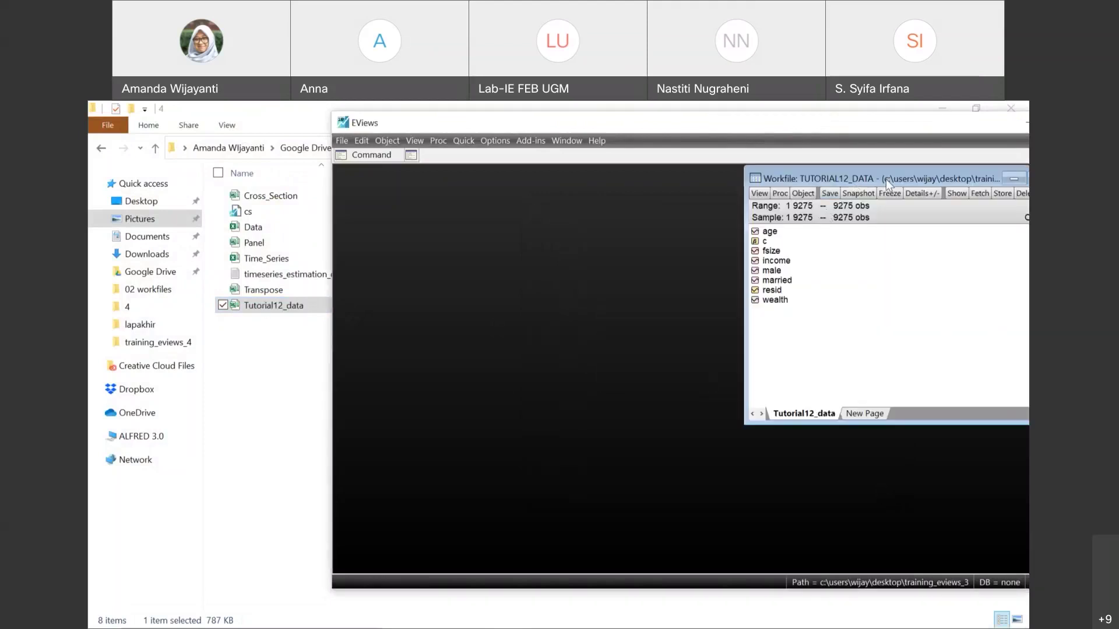
{"action": "left_click_drag", "start_coordinate": [887, 180], "coordinate": [559, 214]}
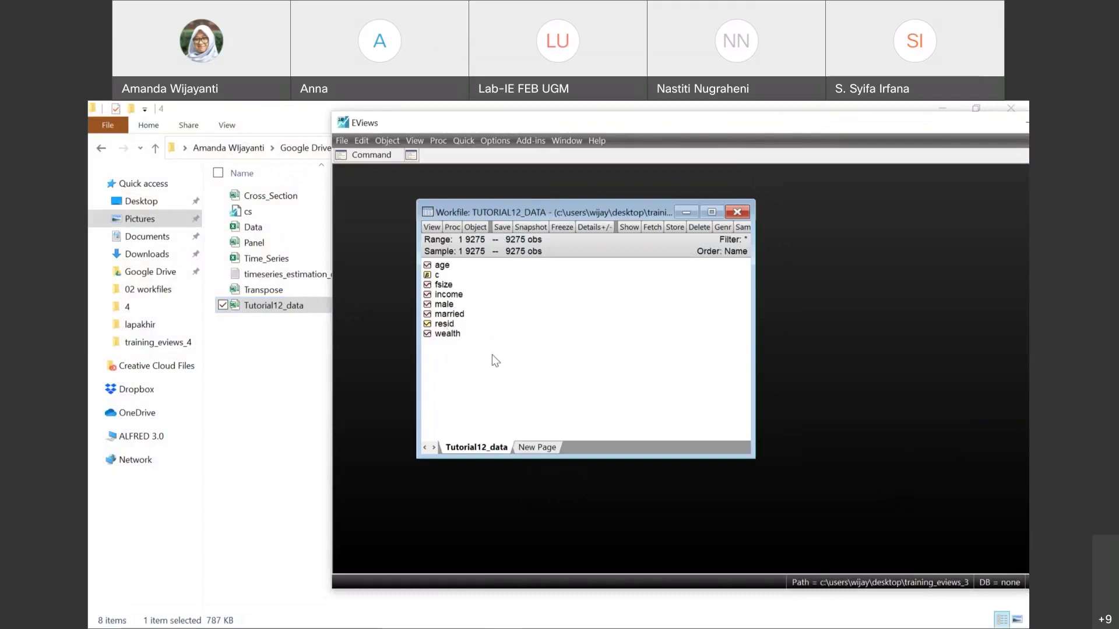
{"action": "left_click", "coordinate": [461, 302]}
{"action": "left_click", "coordinate": [461, 297]}
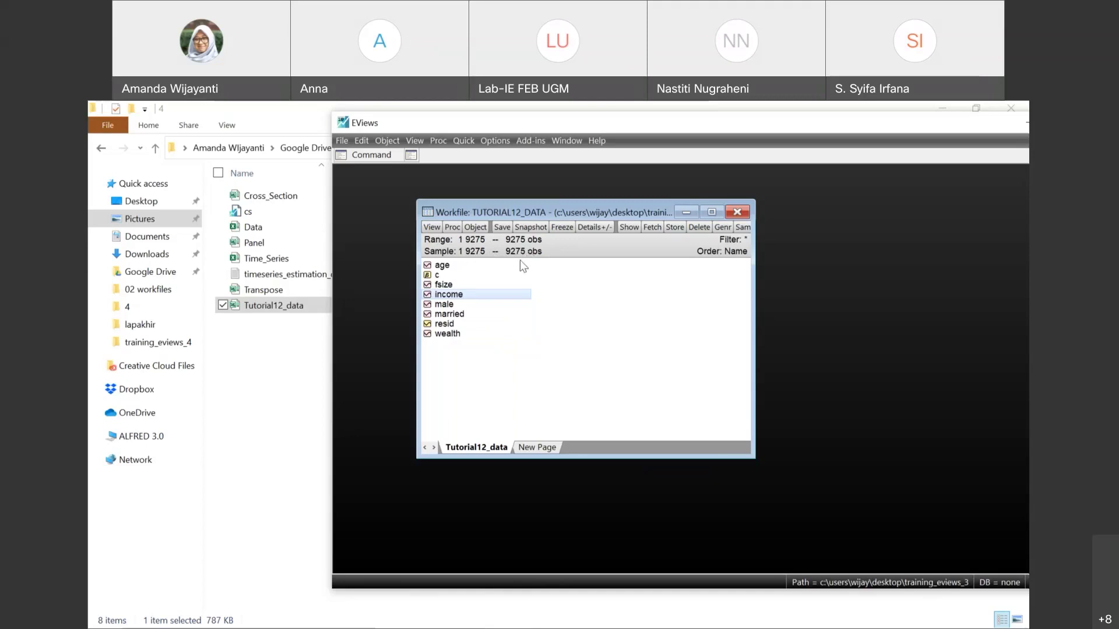
{"action": "left_click", "coordinate": [501, 305]}
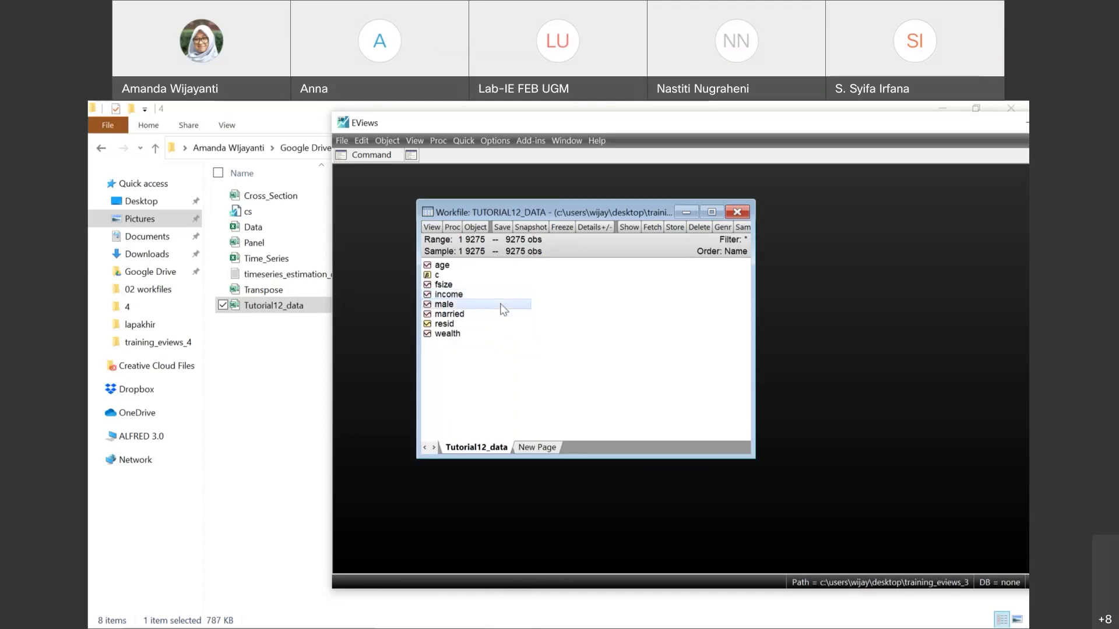
Restrict the workfile sample to observations 1 to 8500
{"action": "left_click", "coordinate": [742, 226]}
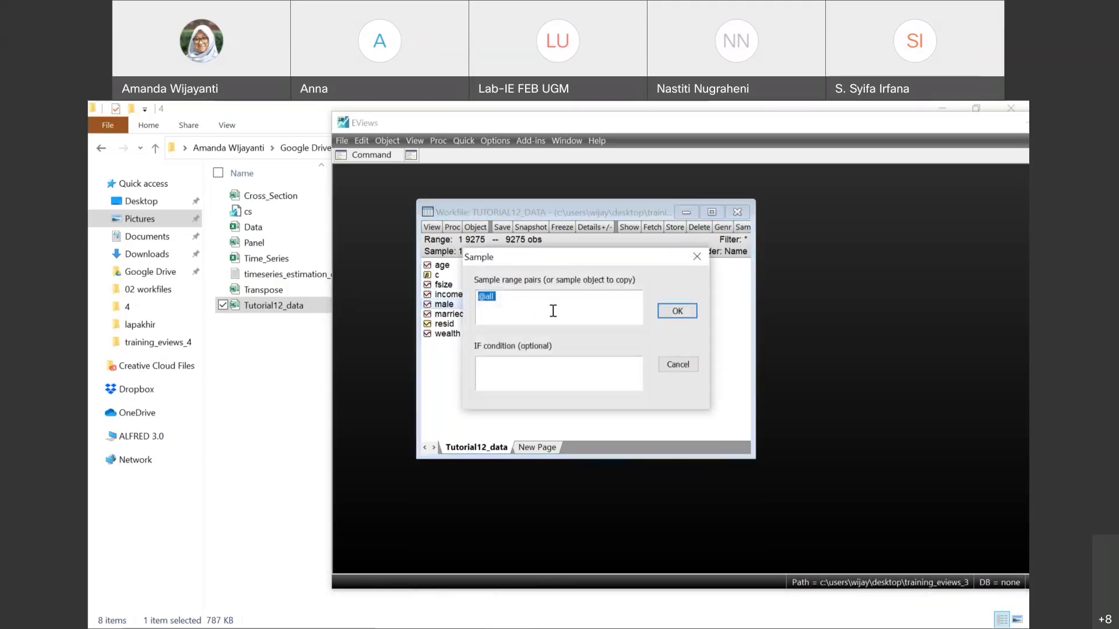
{"action": "left_click", "coordinate": [539, 299]}
{"action": "left_click_drag", "start_coordinate": [561, 260], "coordinate": [643, 260]}
{"action": "key", "text": "BackSpace"}
{"action": "key", "text": "BackSpace"}
{"action": "key", "text": "BackSpace"}
{"action": "type", "text": "1 8500"}
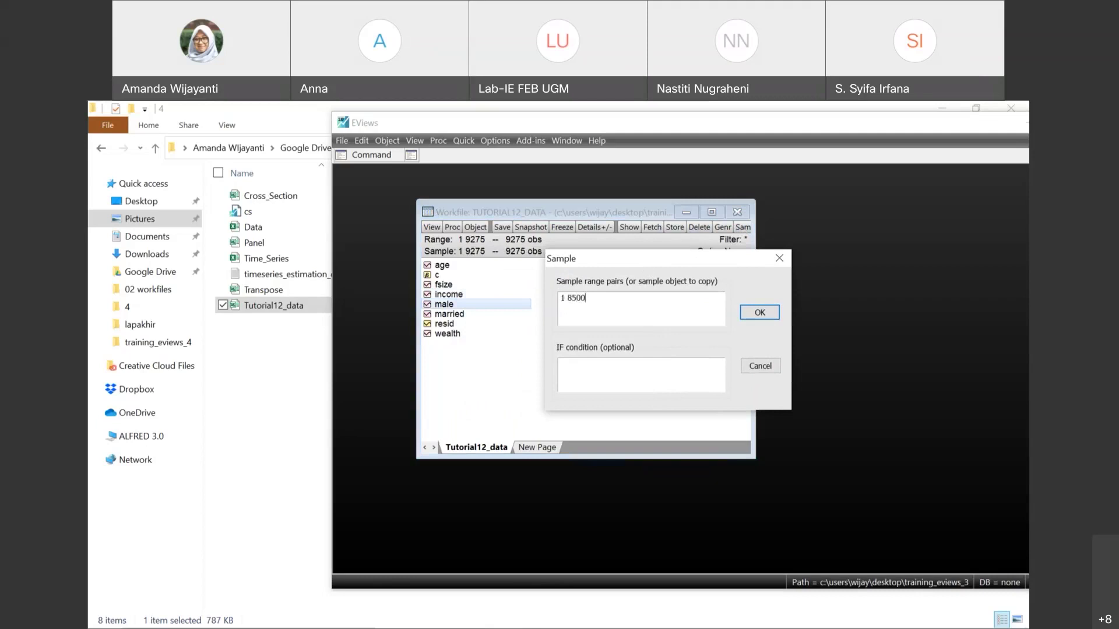
{"action": "left_click", "coordinate": [763, 315]}
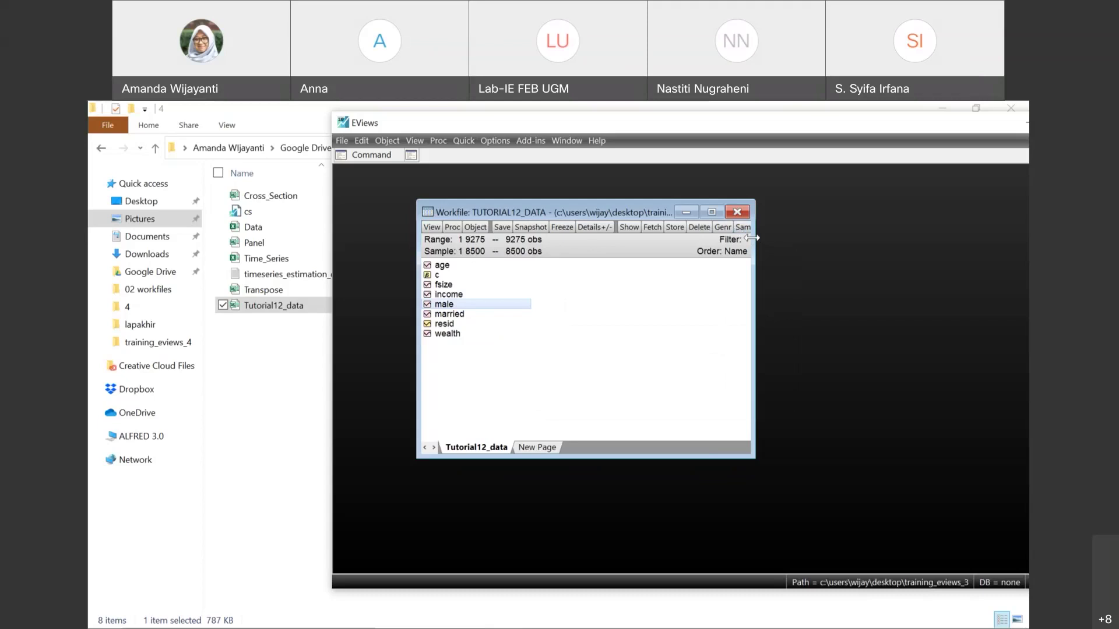
{"action": "left_click_drag", "start_coordinate": [751, 238], "coordinate": [871, 237]}
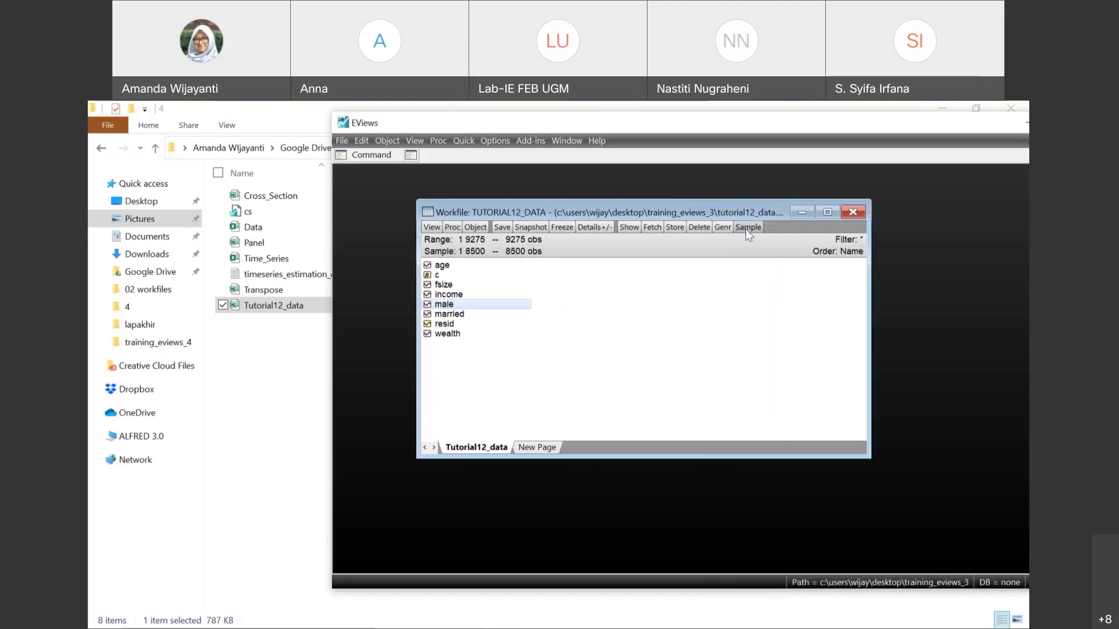
{"action": "left_click", "coordinate": [746, 228]}
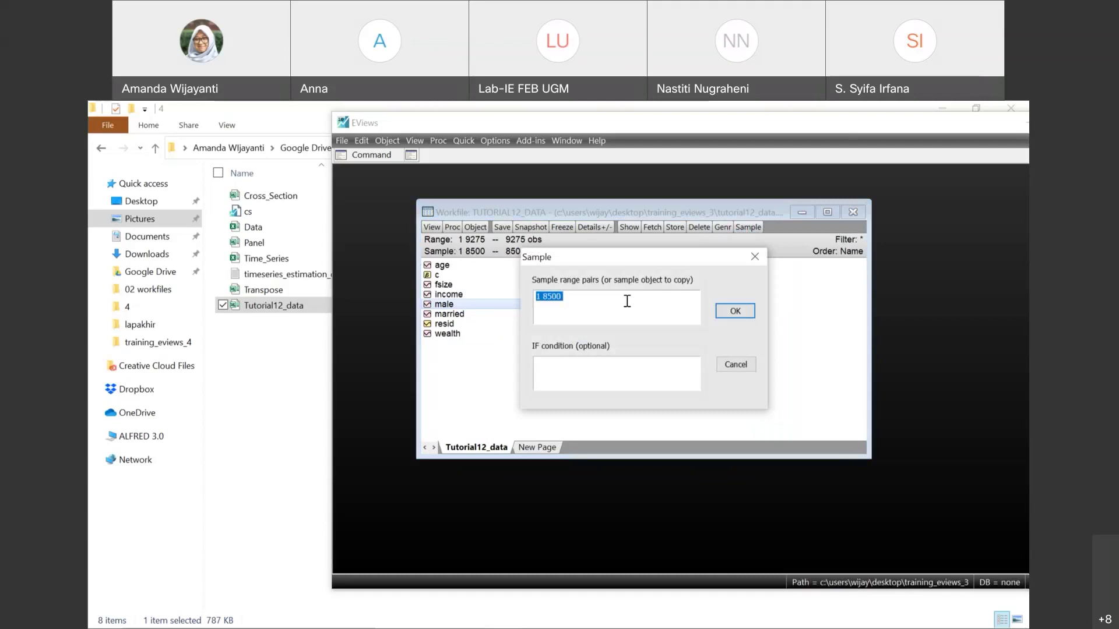
{"action": "type", "text": "@all"}
{"action": "left_click", "coordinate": [733, 312]}
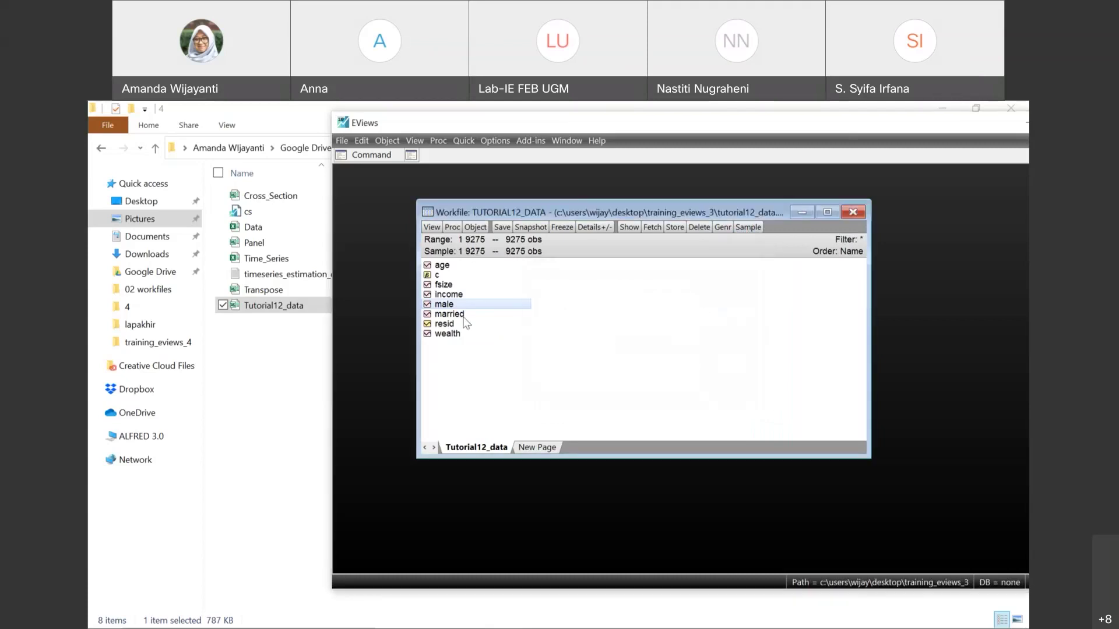
Open the income series, view it as a graph with the default graph options, and close the series window
{"action": "left_click", "coordinate": [440, 266]}
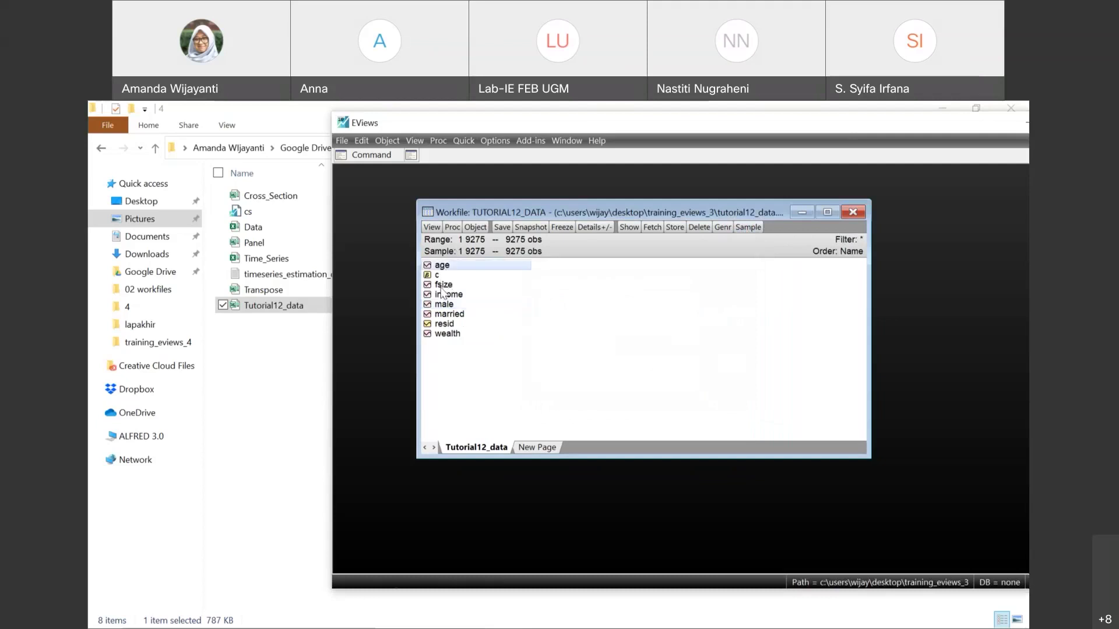
{"action": "left_click", "coordinate": [442, 295]}
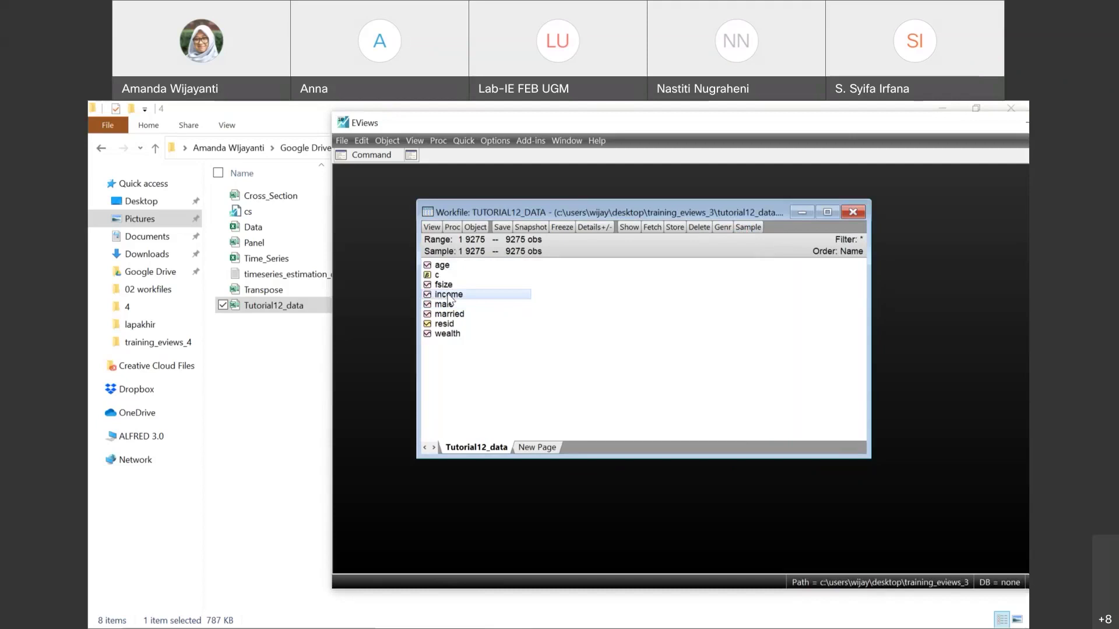
{"action": "double_click", "coordinate": [449, 296]}
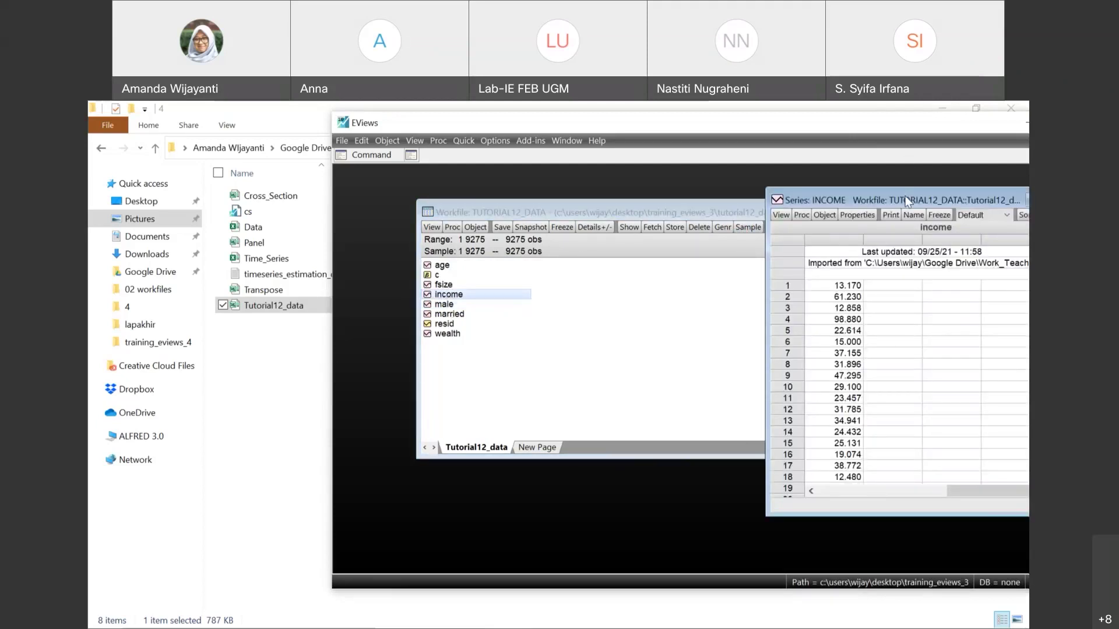
{"action": "left_click_drag", "start_coordinate": [907, 200], "coordinate": [686, 210]}
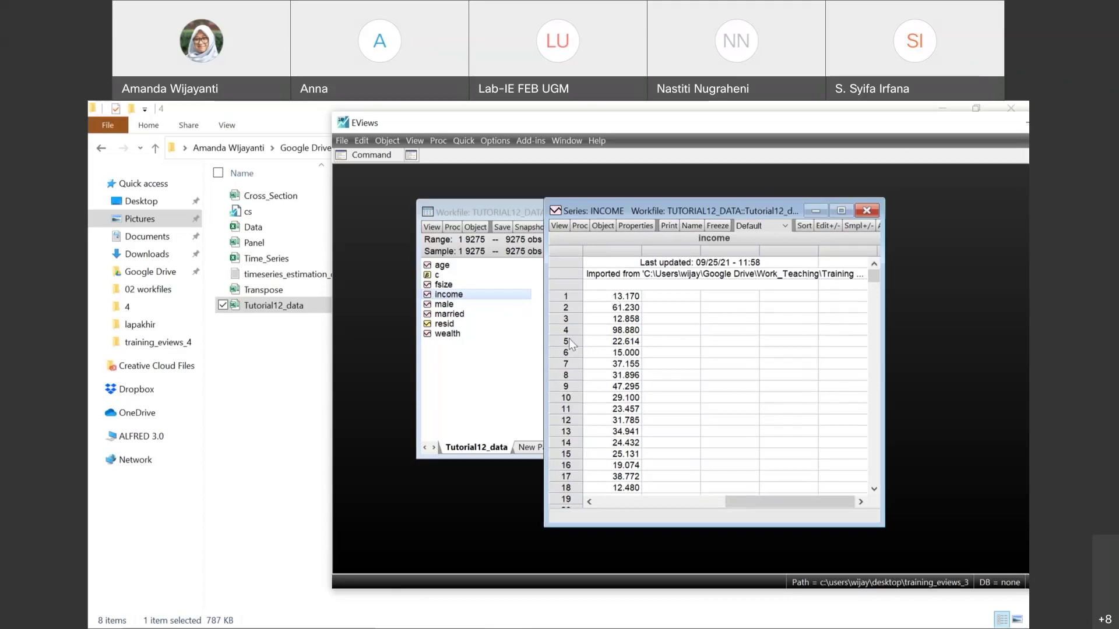
{"action": "left_click", "coordinate": [561, 227]}
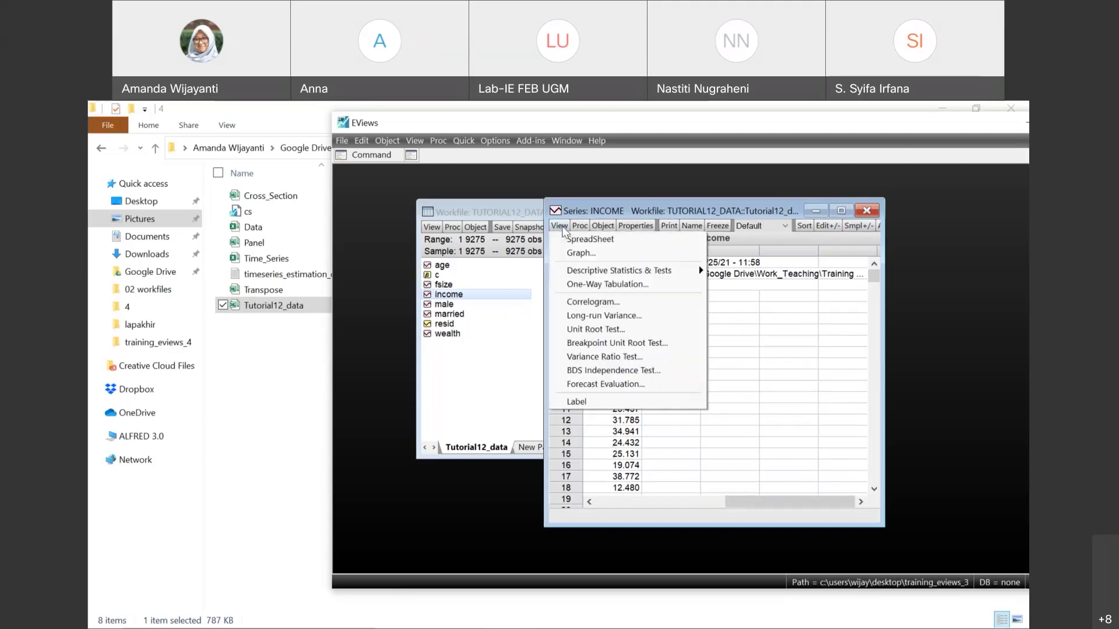
{"action": "left_click", "coordinate": [569, 255]}
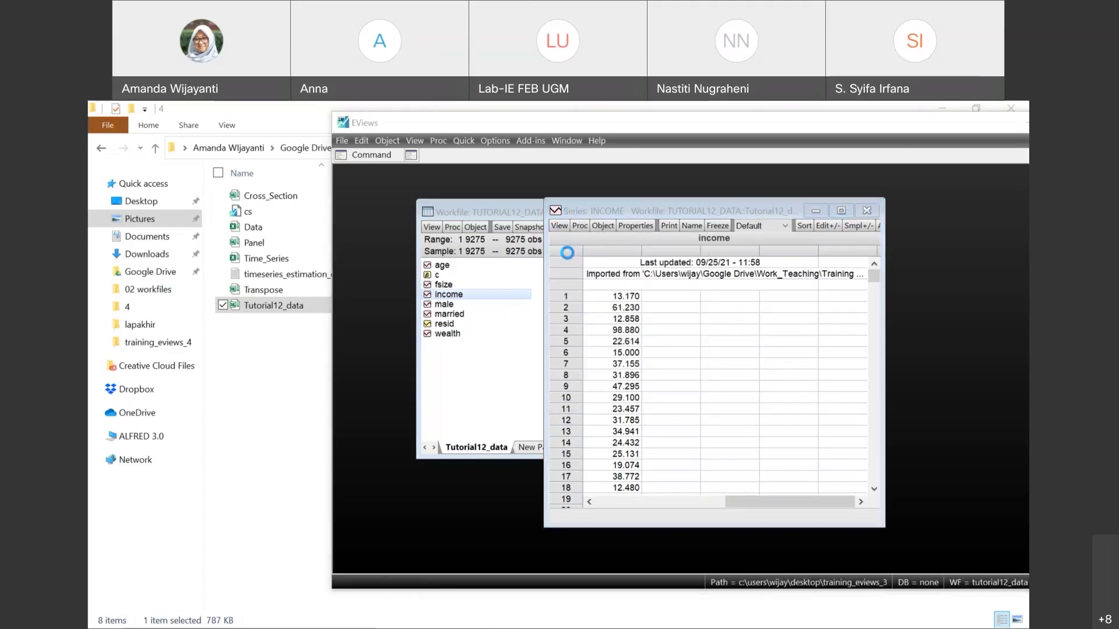
{"action": "left_click", "coordinate": [837, 496]}
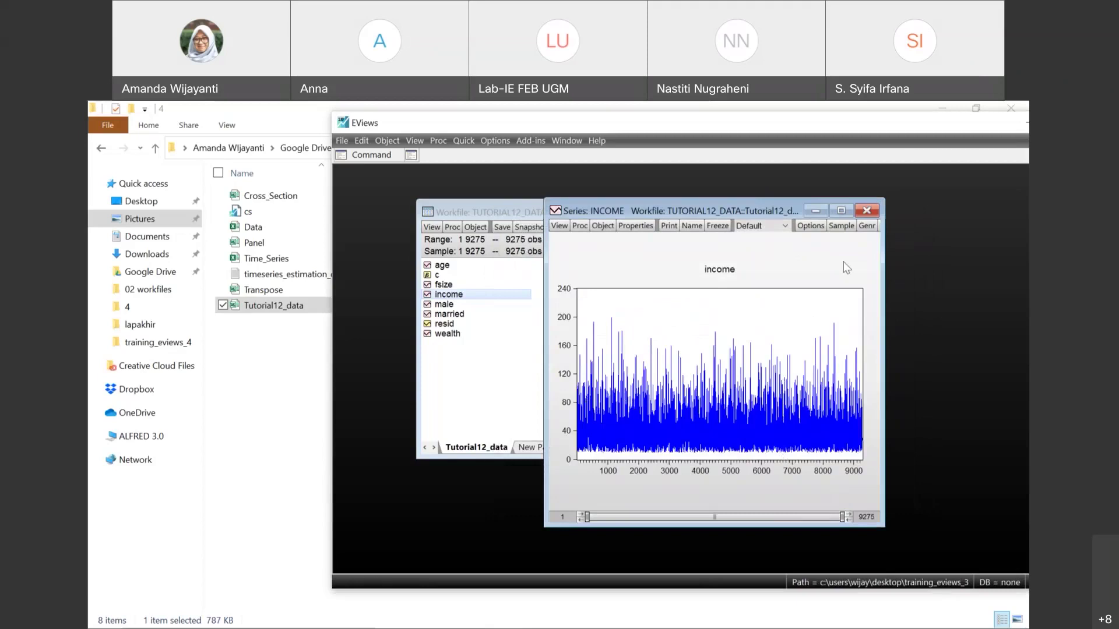
{"action": "left_click", "coordinate": [866, 210]}
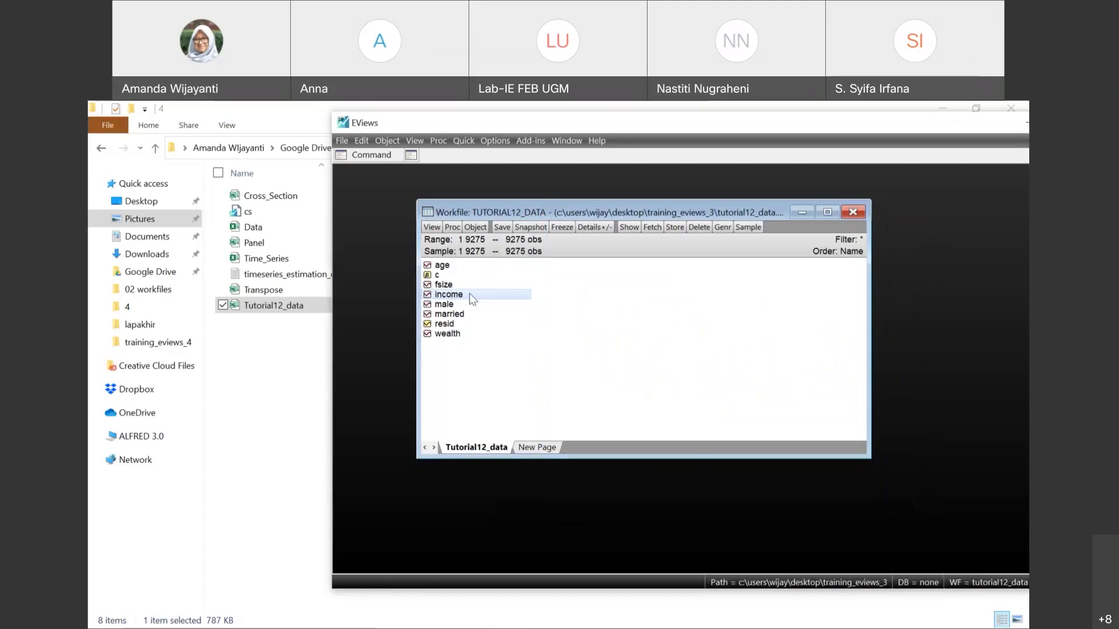
{"action": "left_click", "coordinate": [449, 285]}
{"action": "key", "text": "shift+Down"}
{"action": "key", "text": "shift+Down"}
{"action": "key", "text": "shift+Down"}
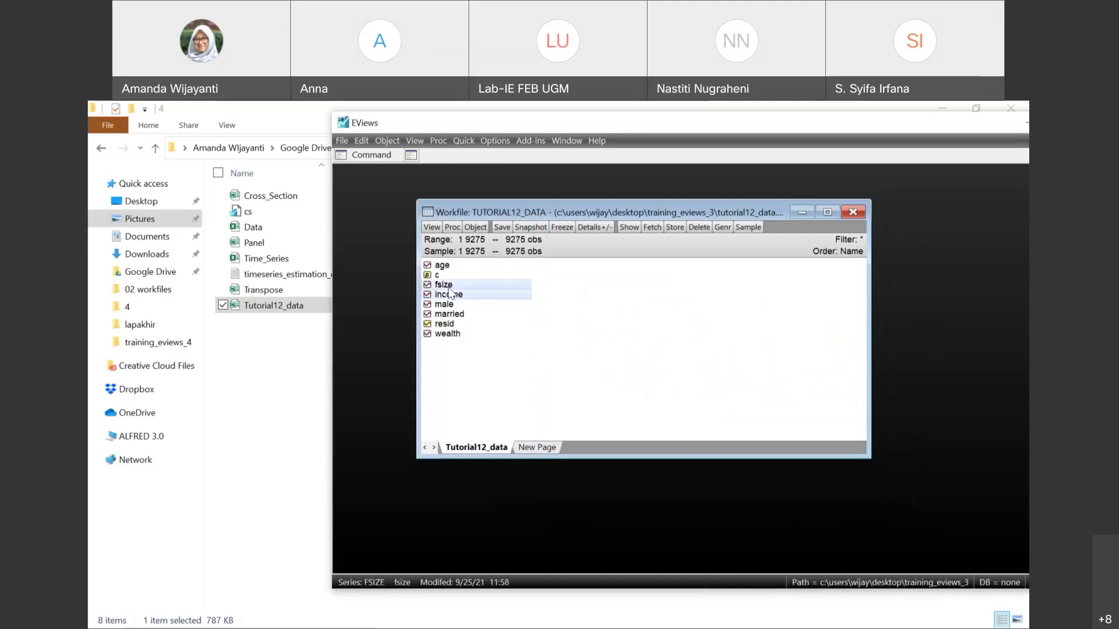
{"action": "left_click", "coordinate": [444, 267]}
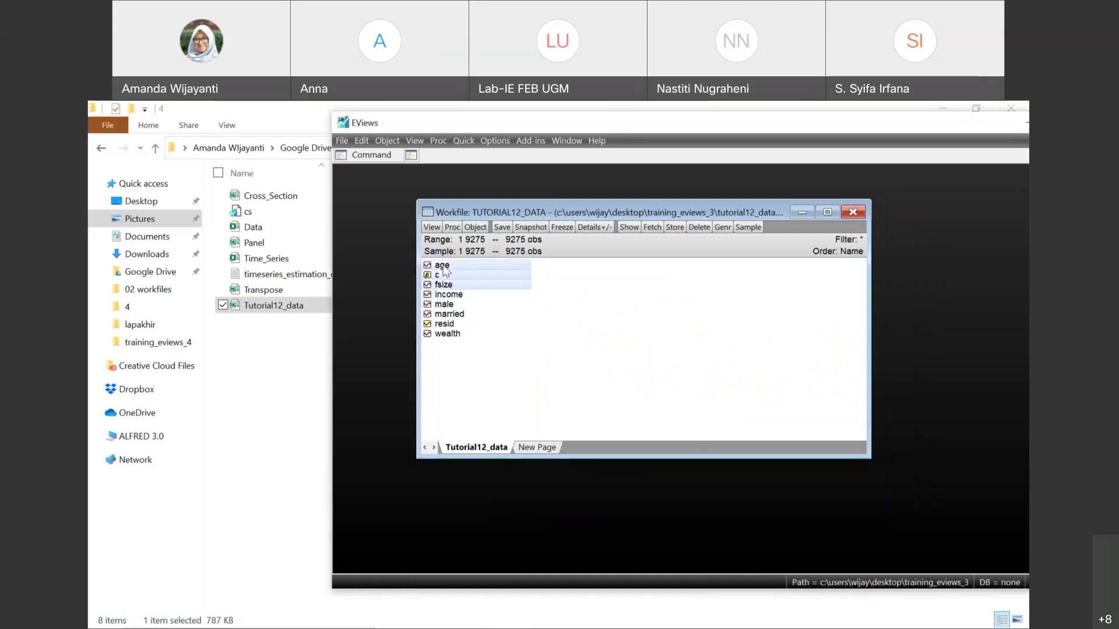
{"action": "left_click", "coordinate": [462, 316]}
Open the fsize, income, male and married series together as a group, and close it, deleting the untitled group
{"action": "left_click", "coordinate": [453, 287]}
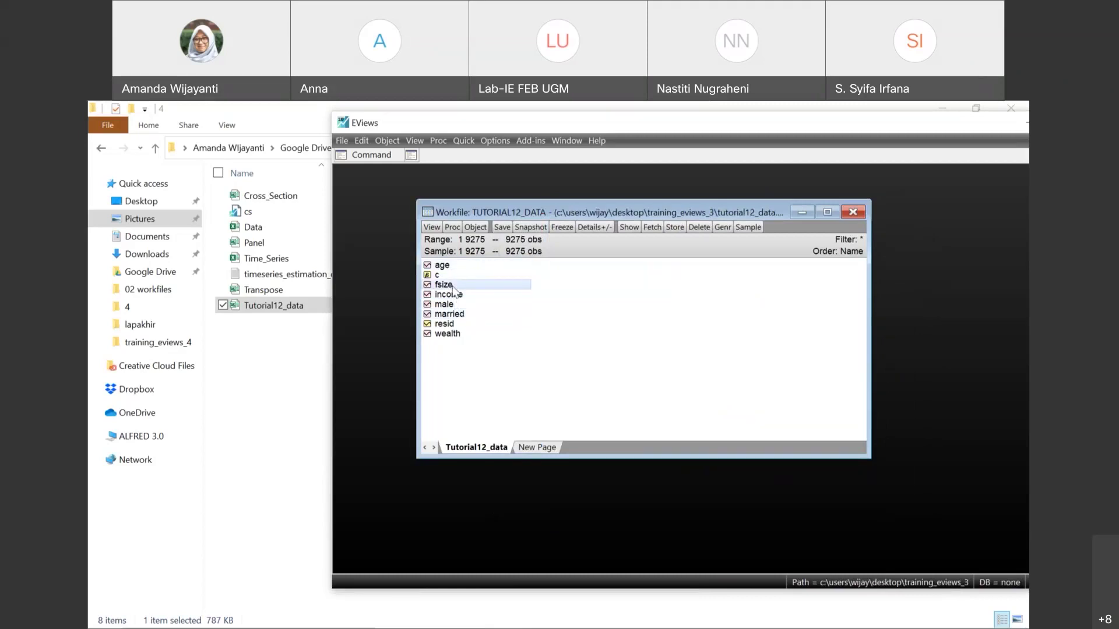
{"action": "left_click", "coordinate": [454, 296], "text": "ctrl"}
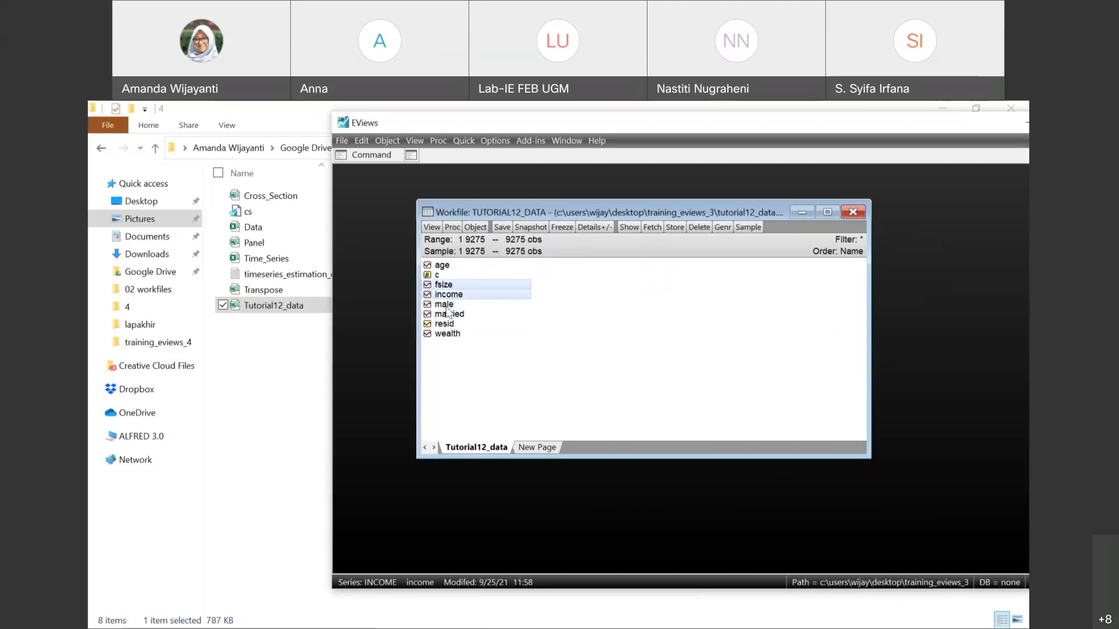
{"action": "left_click", "coordinate": [448, 304], "text": "ctrl"}
{"action": "left_click", "coordinate": [446, 315], "text": "ctrl"}
{"action": "right_click", "coordinate": [446, 315]}
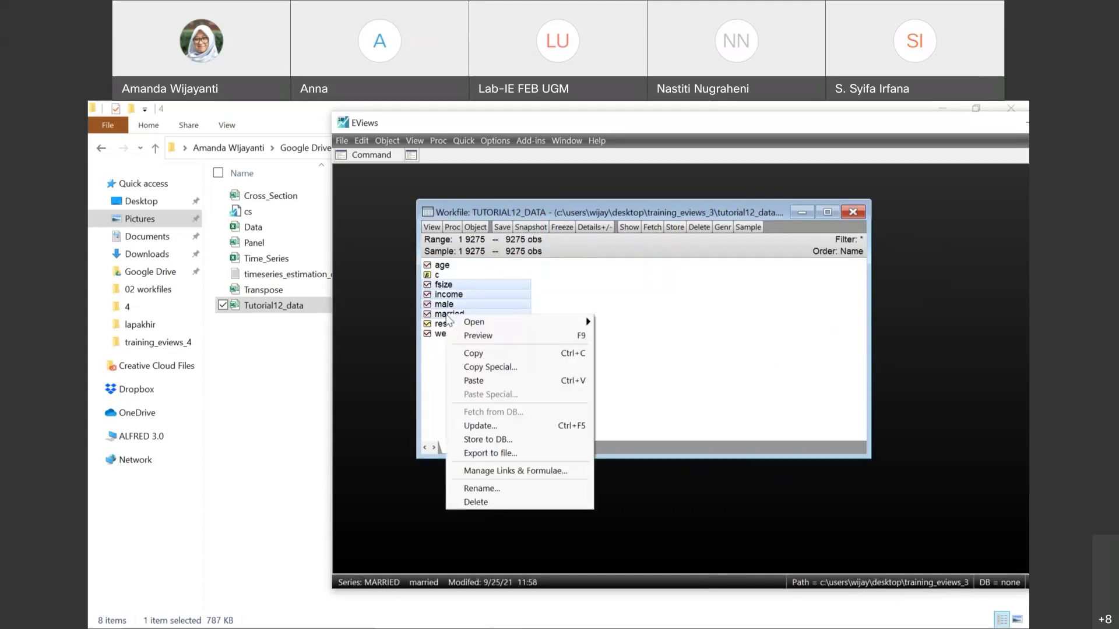
{"action": "mouse_move", "coordinate": [527, 324]}
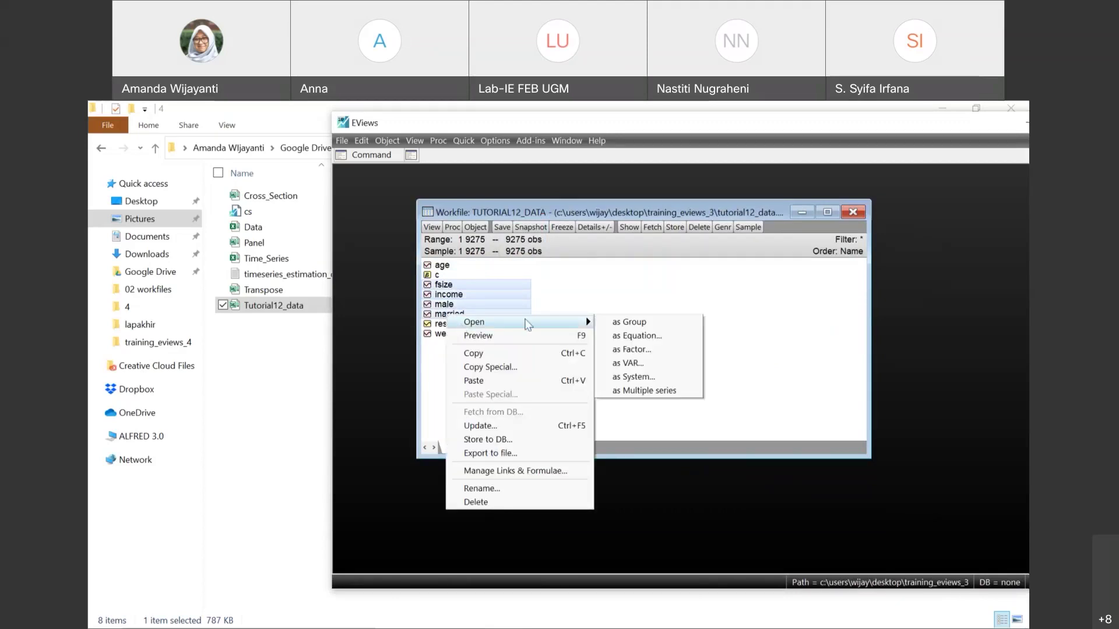
{"action": "left_click", "coordinate": [633, 323]}
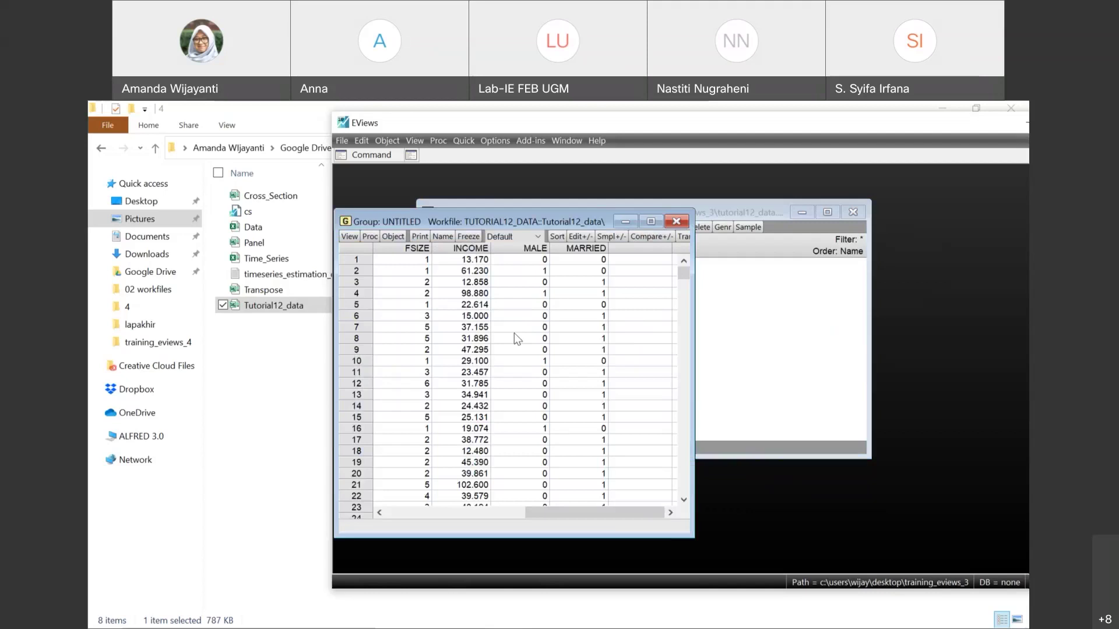
{"action": "left_click", "coordinate": [676, 222]}
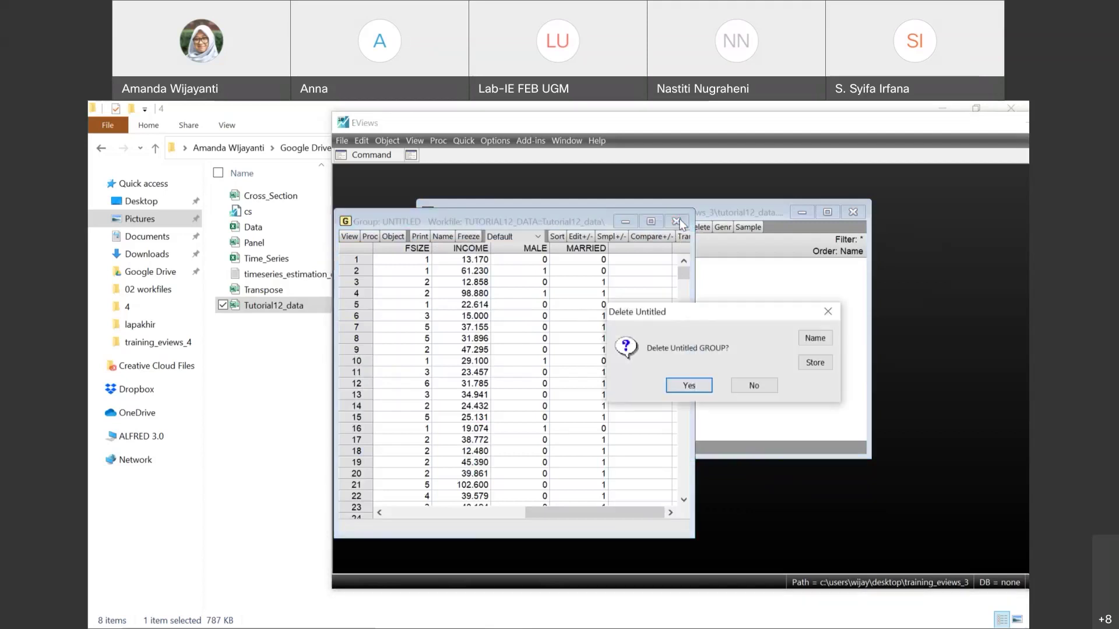
{"action": "left_click", "coordinate": [689, 385]}
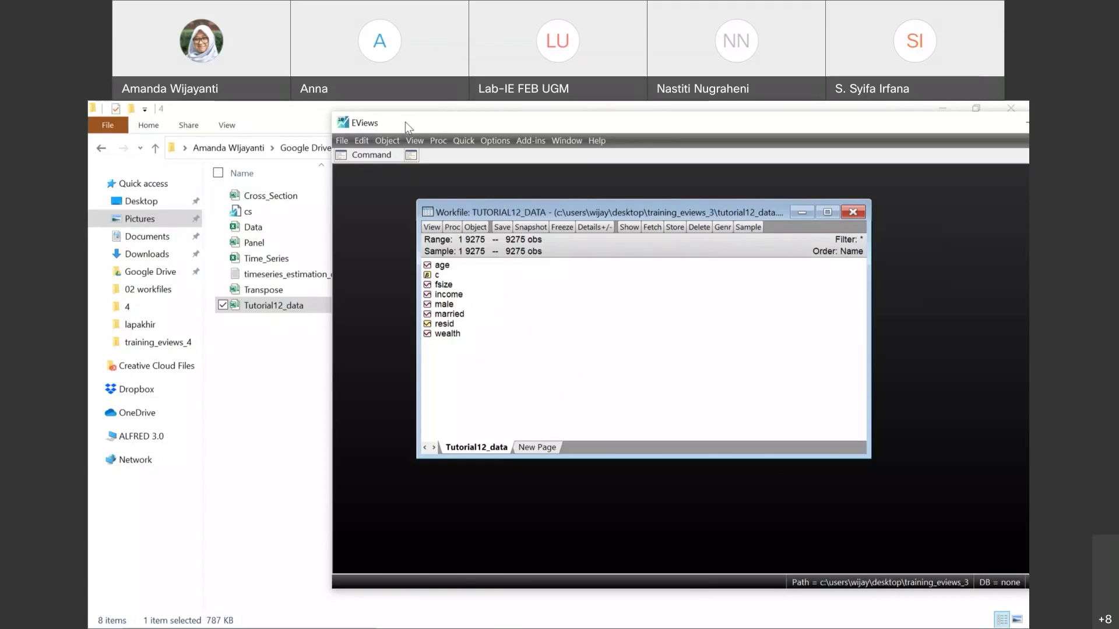
Move the EViews window so it is fully visible and open the estimation settings for a new equation
{"action": "left_click_drag", "start_coordinate": [404, 121], "coordinate": [286, 135]}
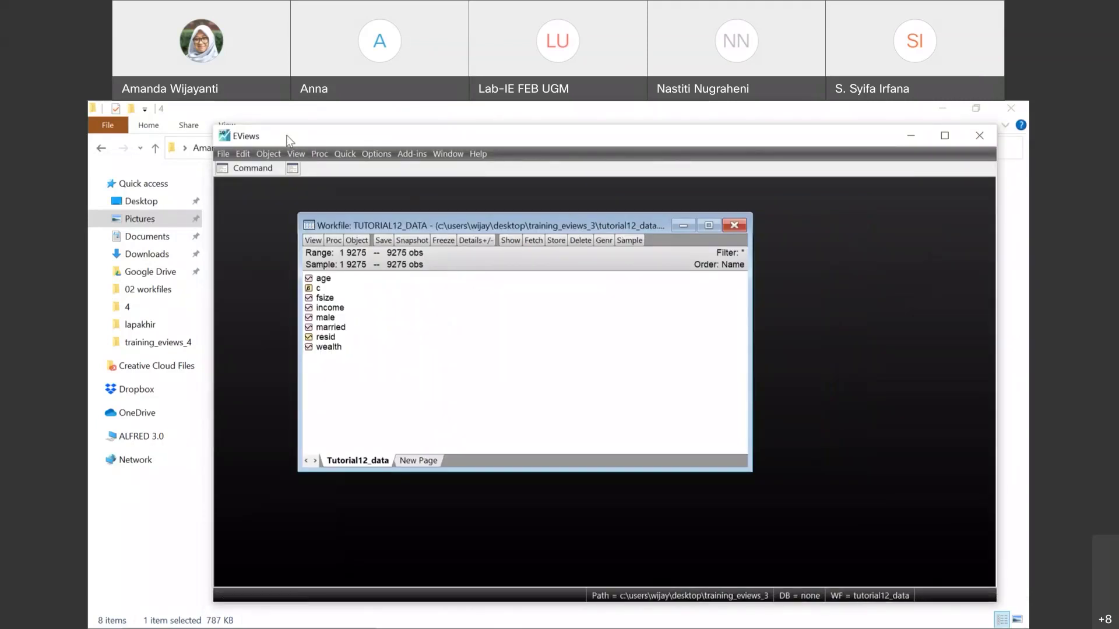
{"action": "left_click", "coordinate": [342, 156]}
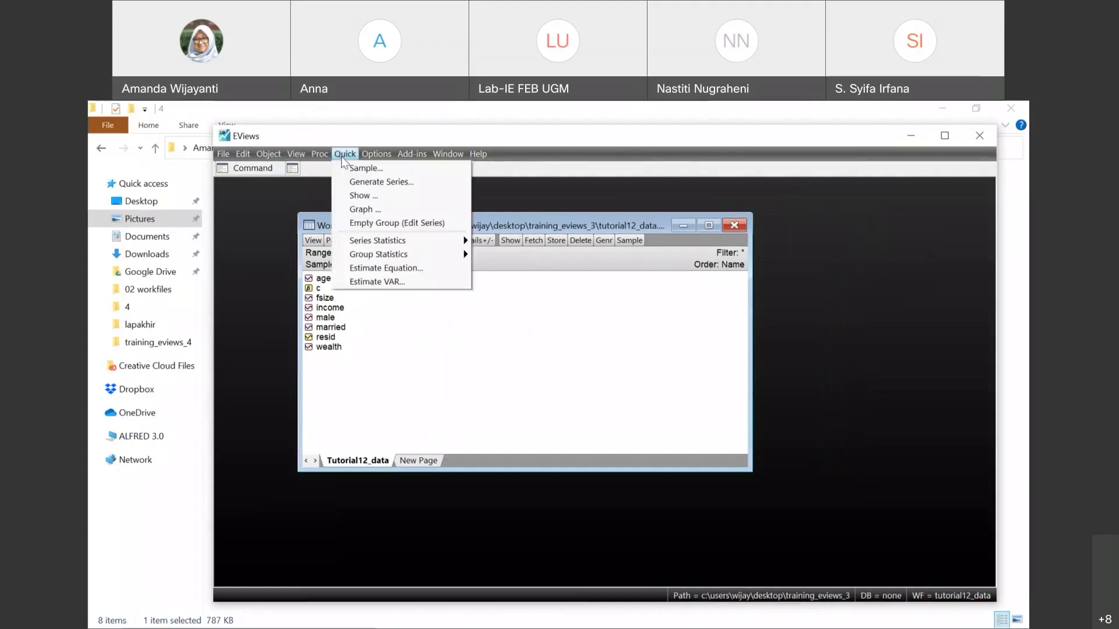
{"action": "left_click", "coordinate": [368, 272]}
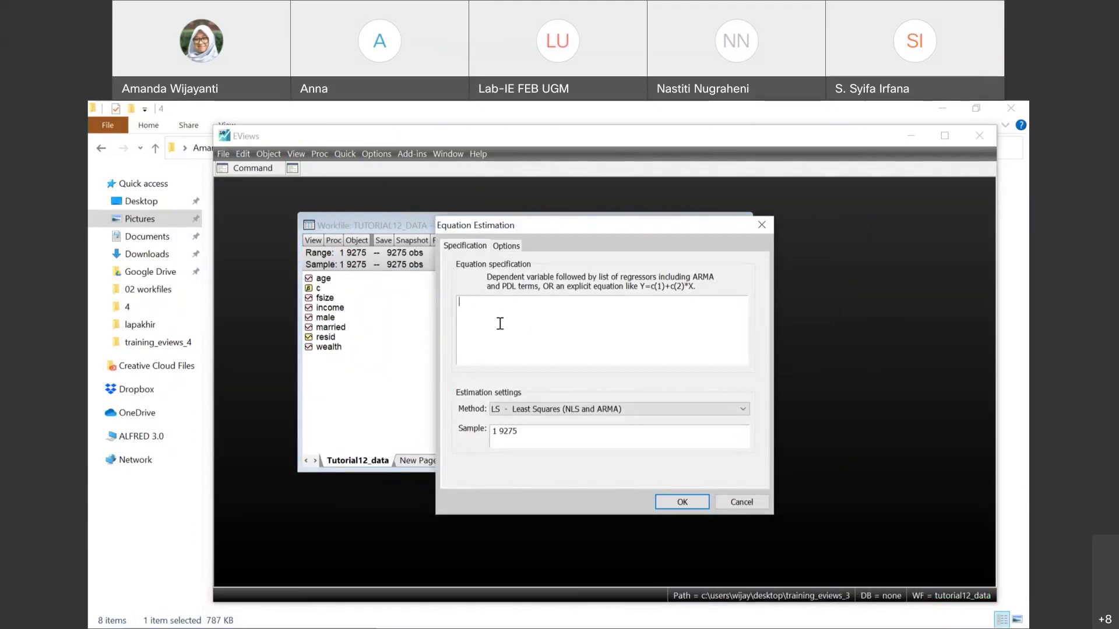
Switch to the PowerPoint slide show and advance to the slide "Specifying an Equation by List"
{"action": "left_click", "coordinate": [548, 621]}
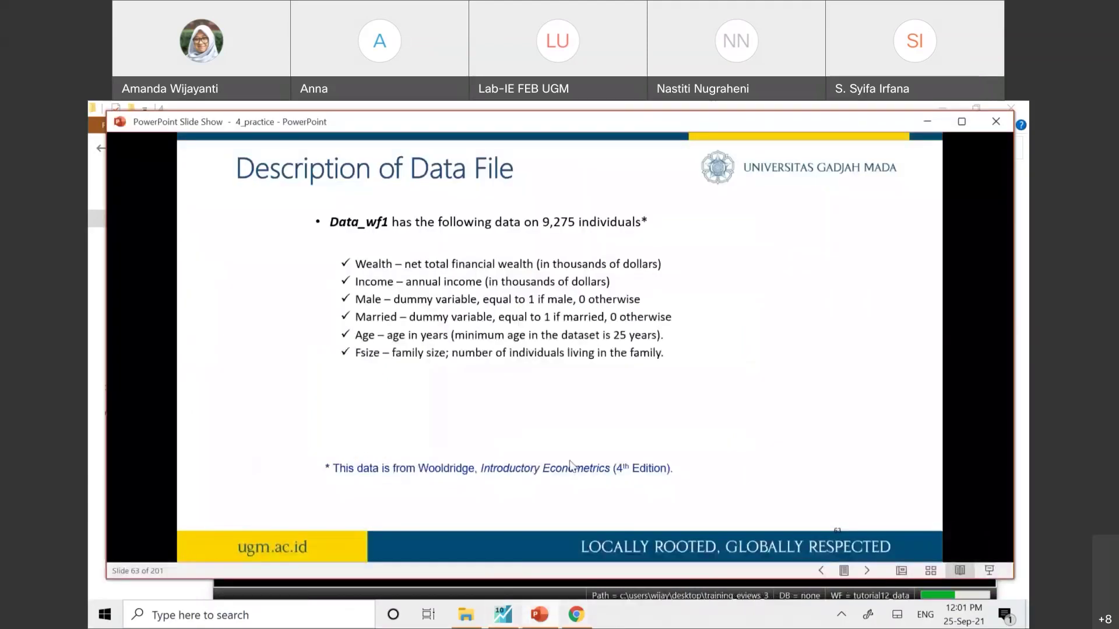
{"action": "left_click", "coordinate": [570, 465]}
{"action": "left_click", "coordinate": [570, 465]}
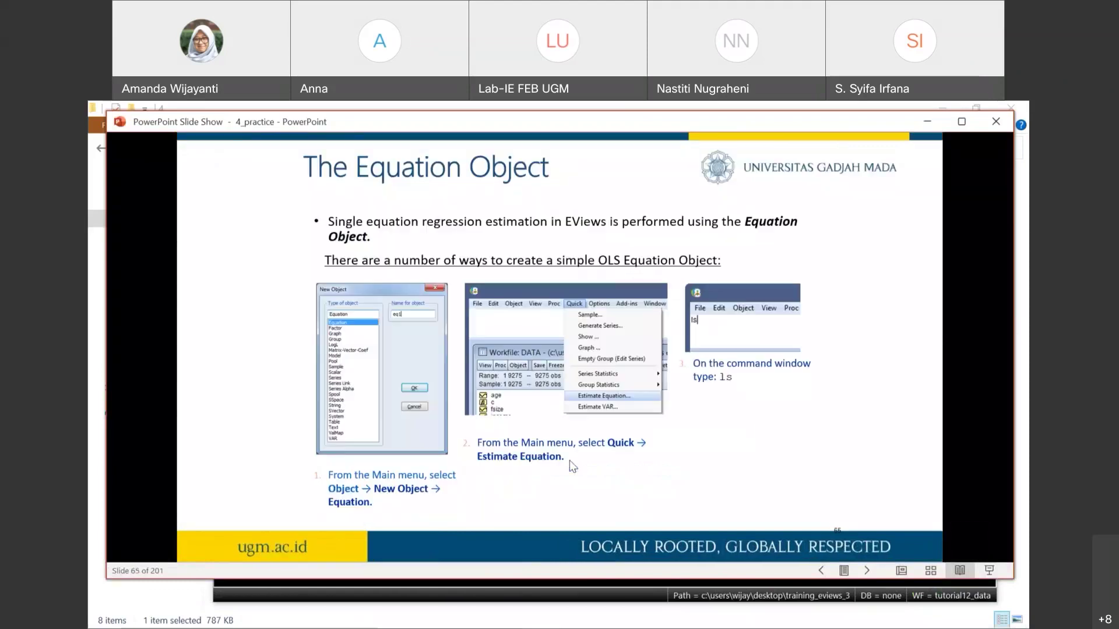
{"action": "left_click", "coordinate": [569, 461]}
{"action": "left_click", "coordinate": [569, 460]}
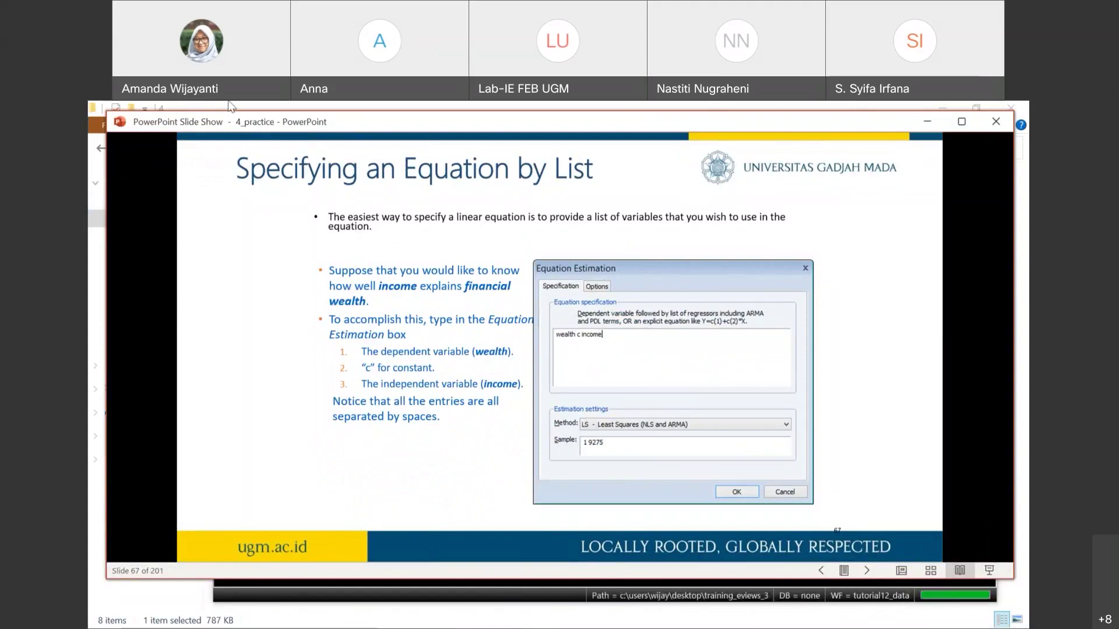
Switch back to EViews and specify the equation as wealth c income
{"action": "mouse_move", "coordinate": [439, 626]}
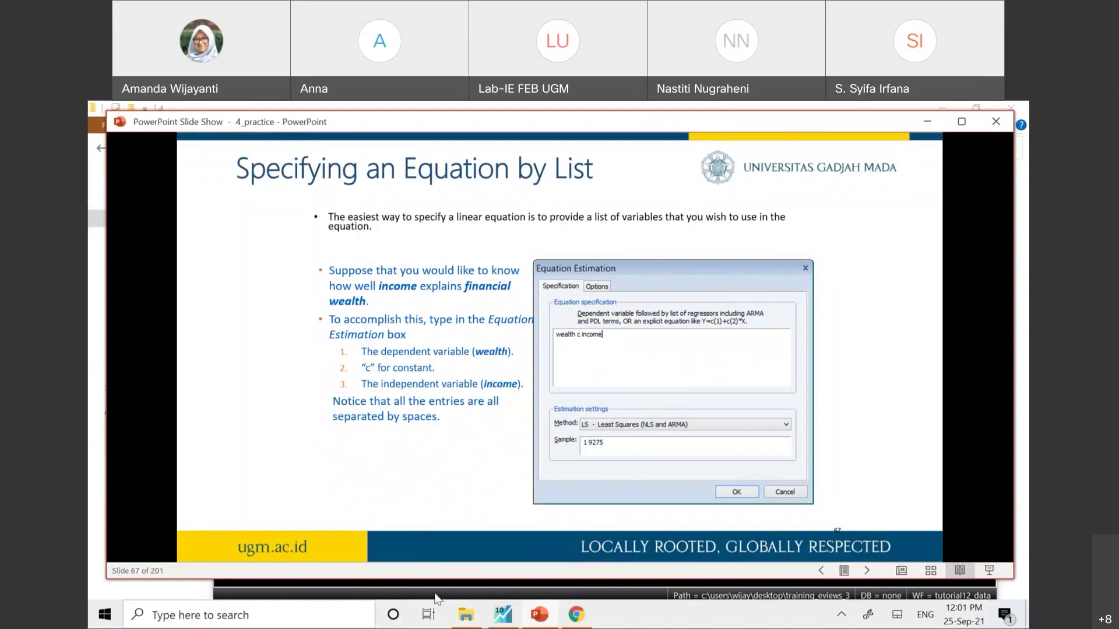
{"action": "left_click", "coordinate": [502, 614]}
{"action": "type", "text": "w"}
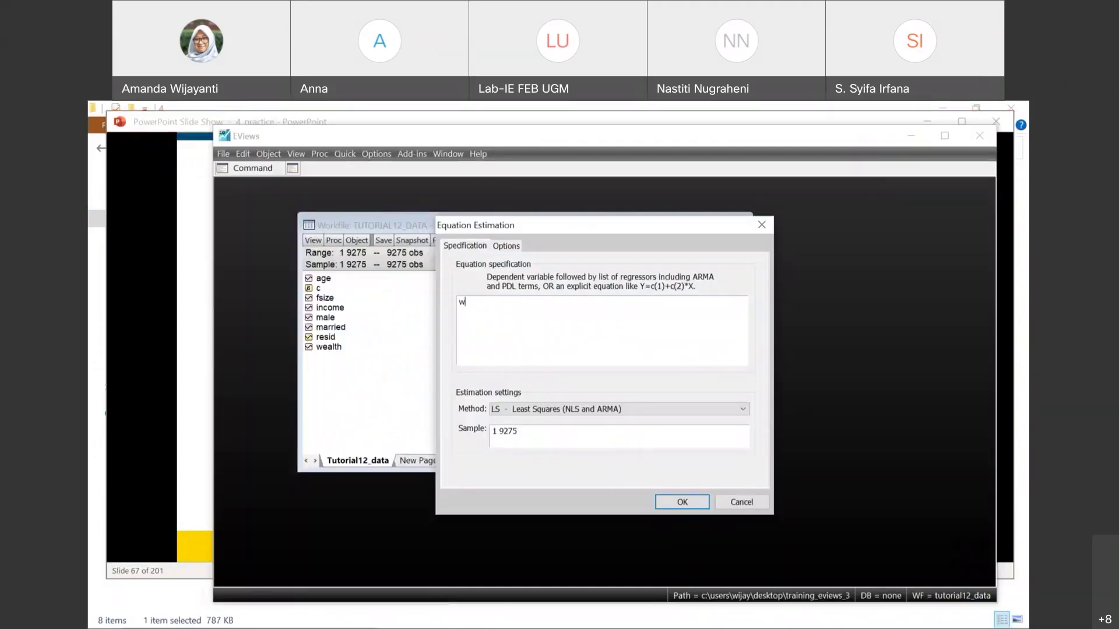
{"action": "type", "text": "ealth"}
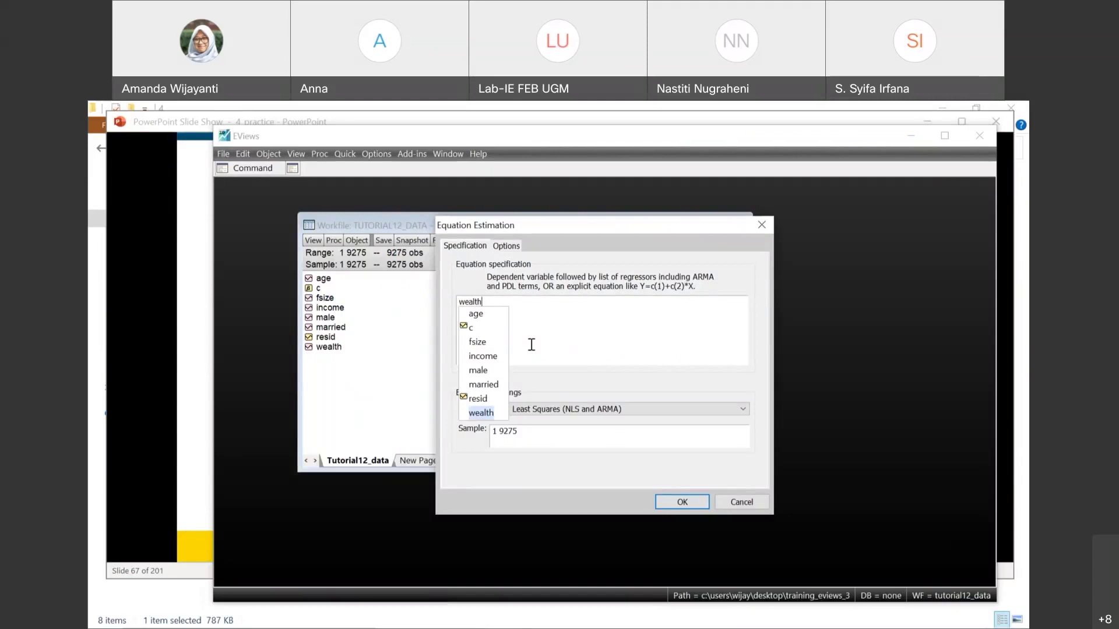
{"action": "type", "text": "c"}
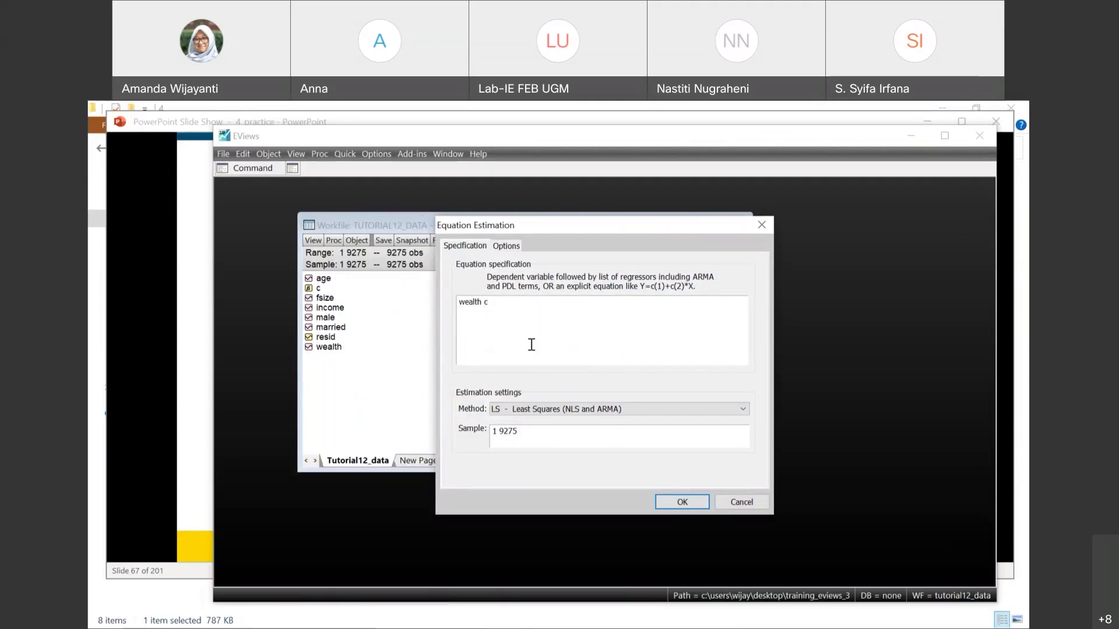
{"action": "type", "text": "income"}
Estimate the equation with the Least Squares method over sample 1 9275, and place the output window beside the workfile's series list
{"action": "left_click", "coordinate": [590, 408]}
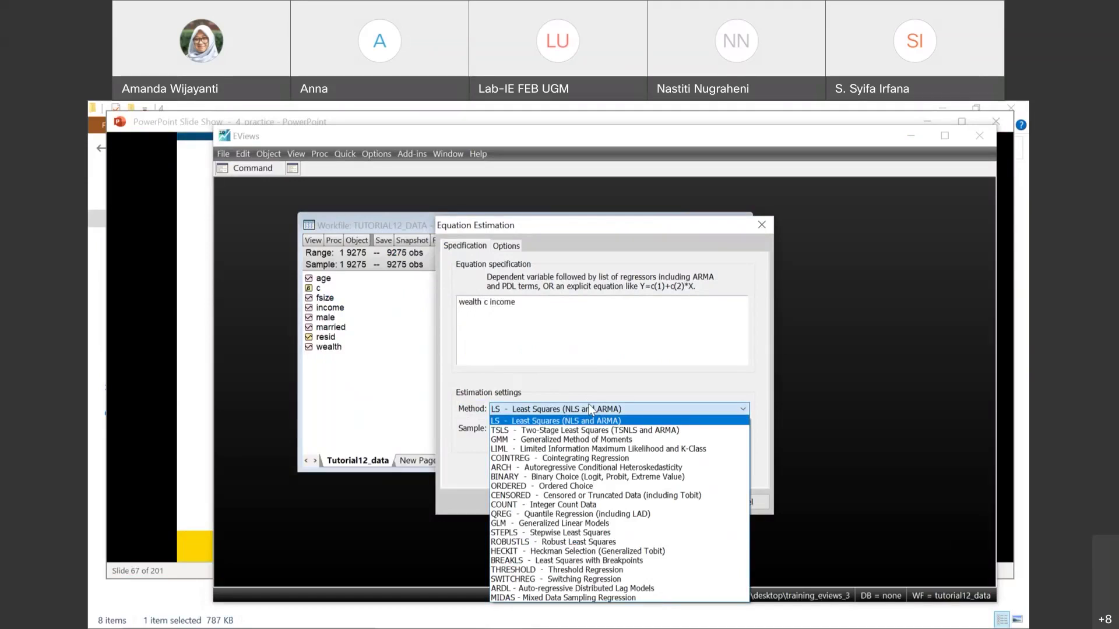
{"action": "left_click", "coordinate": [591, 408]}
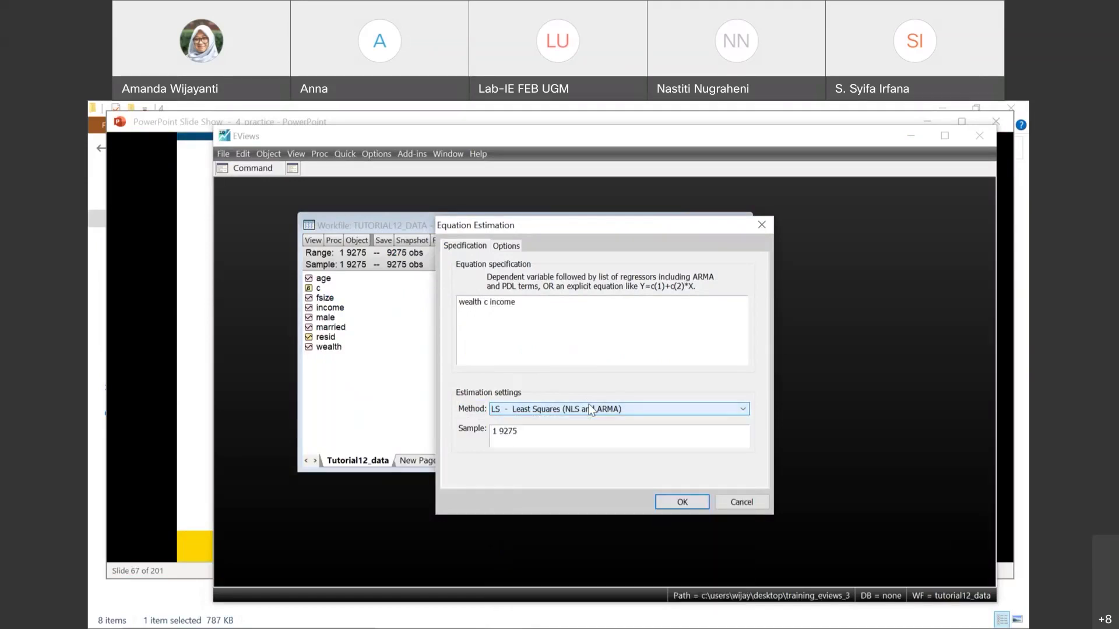
{"action": "left_click", "coordinate": [537, 431]}
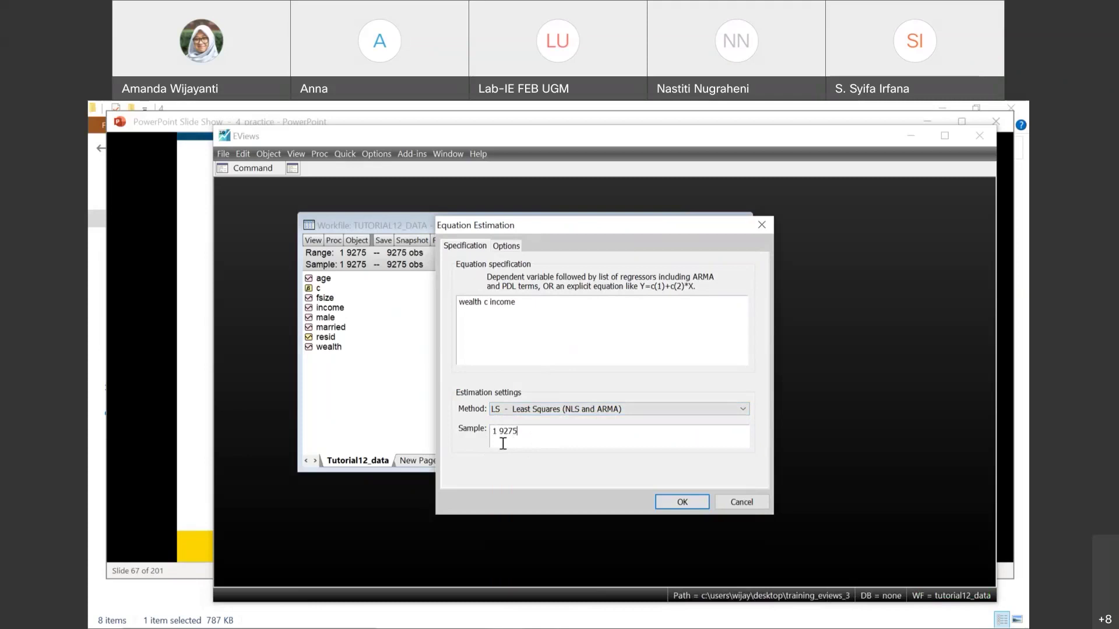
{"action": "left_click", "coordinate": [694, 499]}
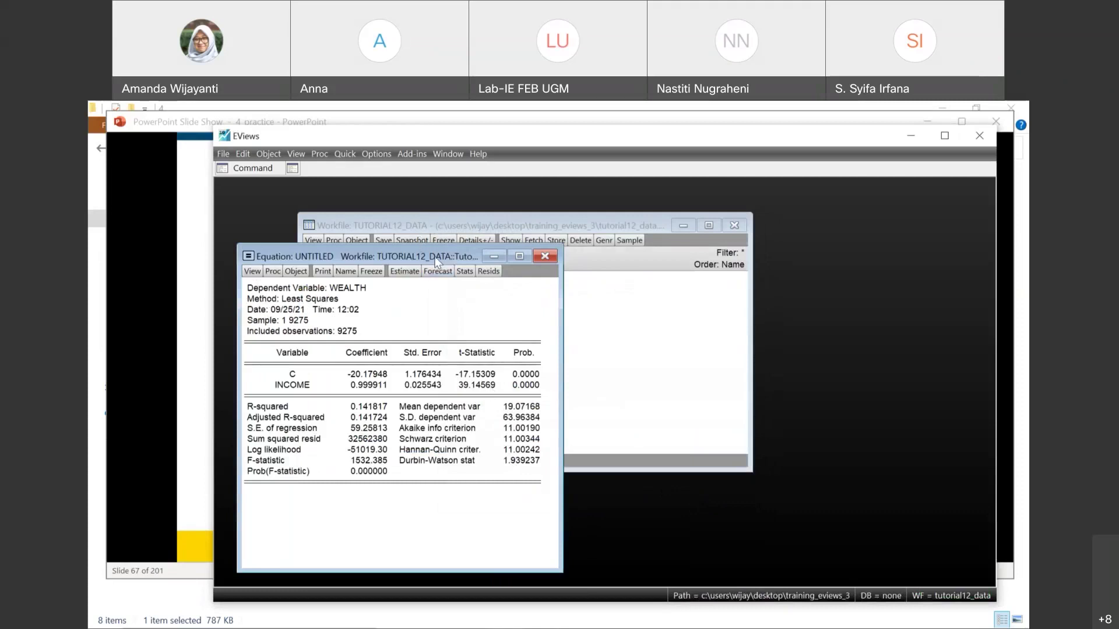
{"action": "left_click_drag", "start_coordinate": [437, 262], "coordinate": [688, 224]}
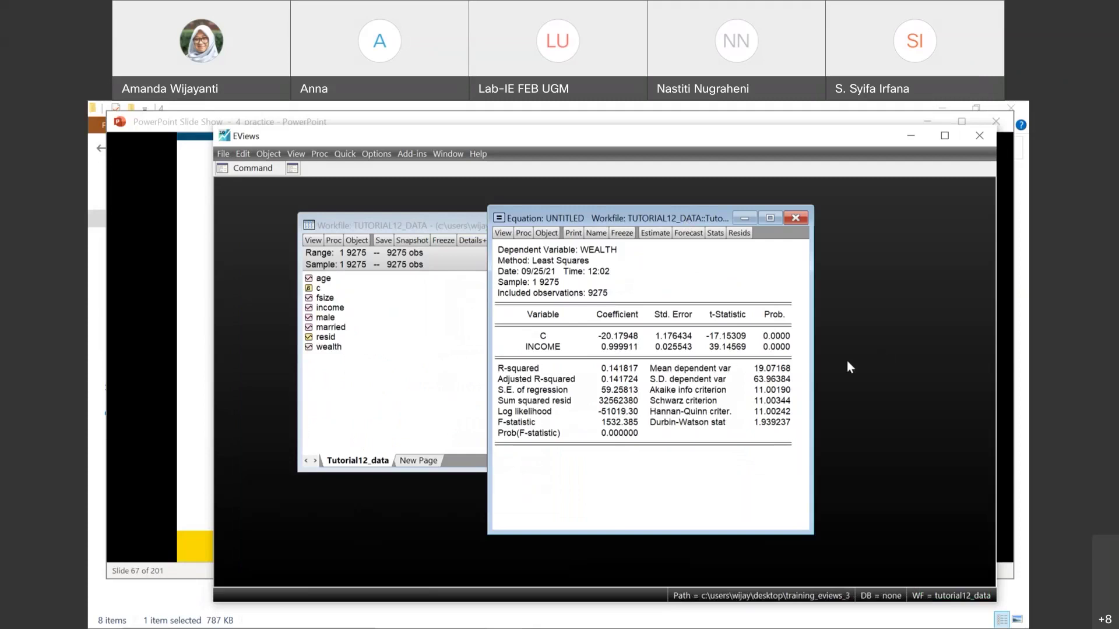
Examine the coefficient probabilities, the INCOME row and the R-squared statistics in the regression output
{"action": "left_click", "coordinate": [782, 340]}
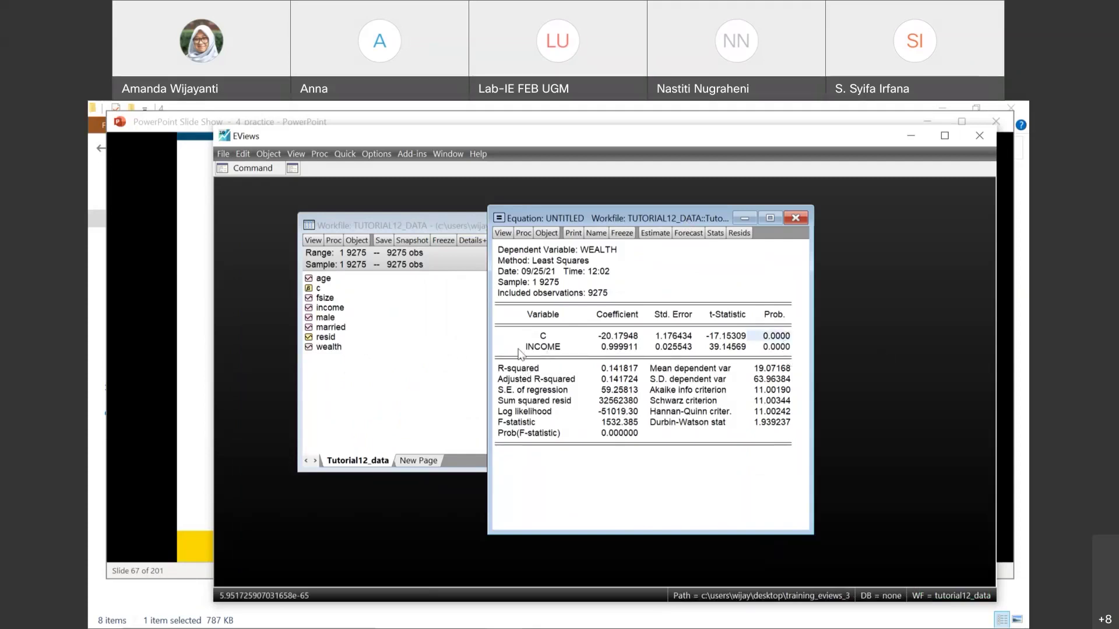
{"action": "left_click", "coordinate": [494, 354]}
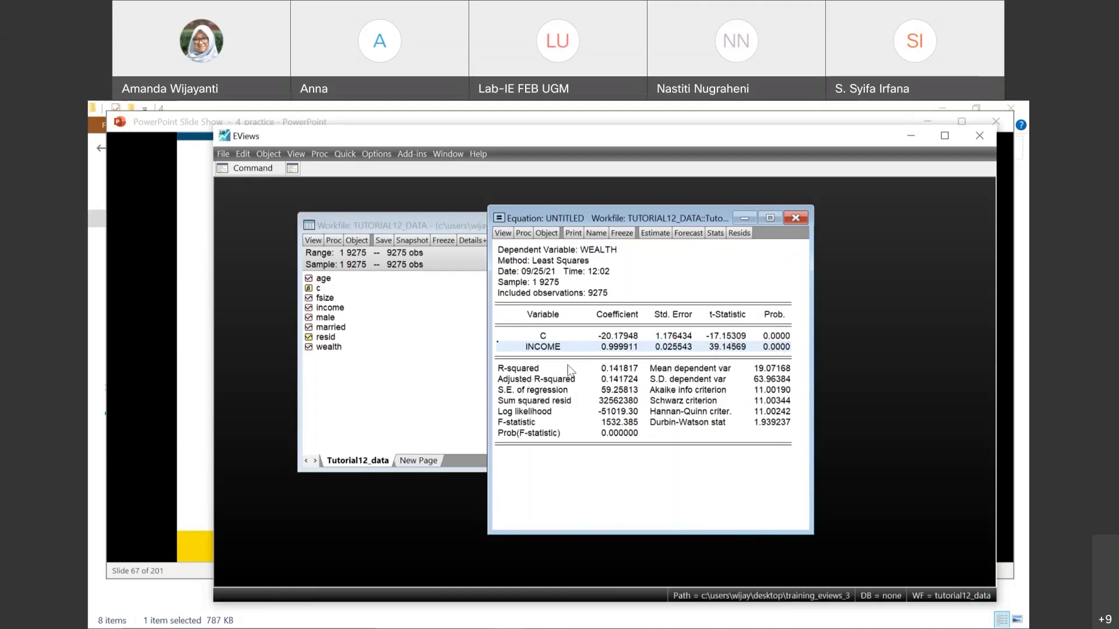
{"action": "left_click", "coordinate": [533, 369]}
{"action": "key", "text": "shift+Right"}
{"action": "key", "text": "shift+Down"}
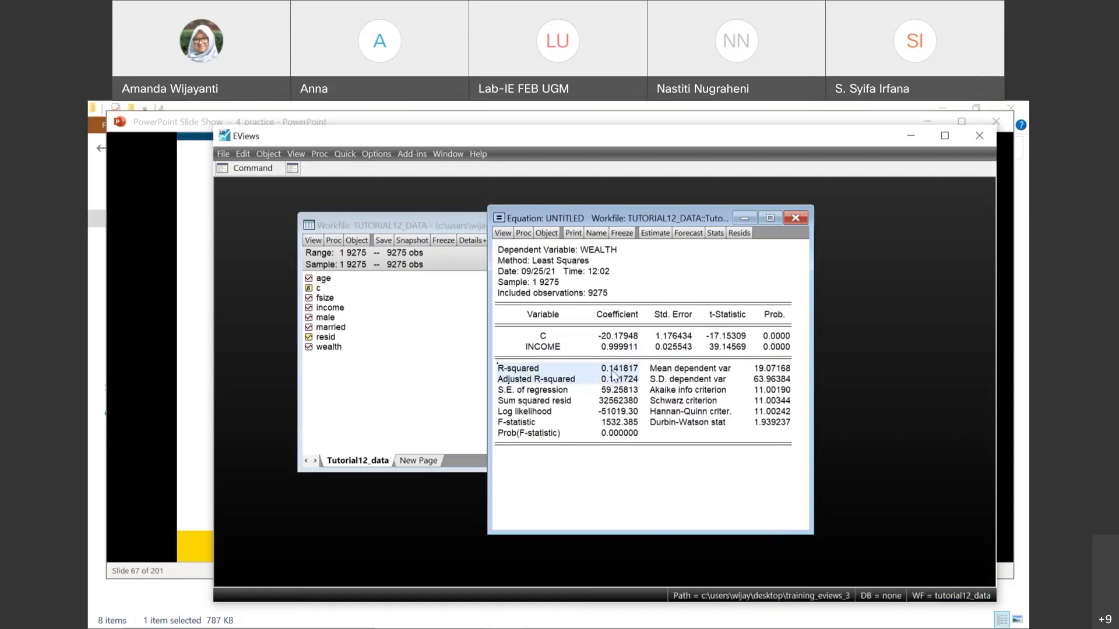
Point out the dependent variable WEALTH and the regressors C and INCOME in the regression output
{"action": "left_click", "coordinate": [537, 348]}
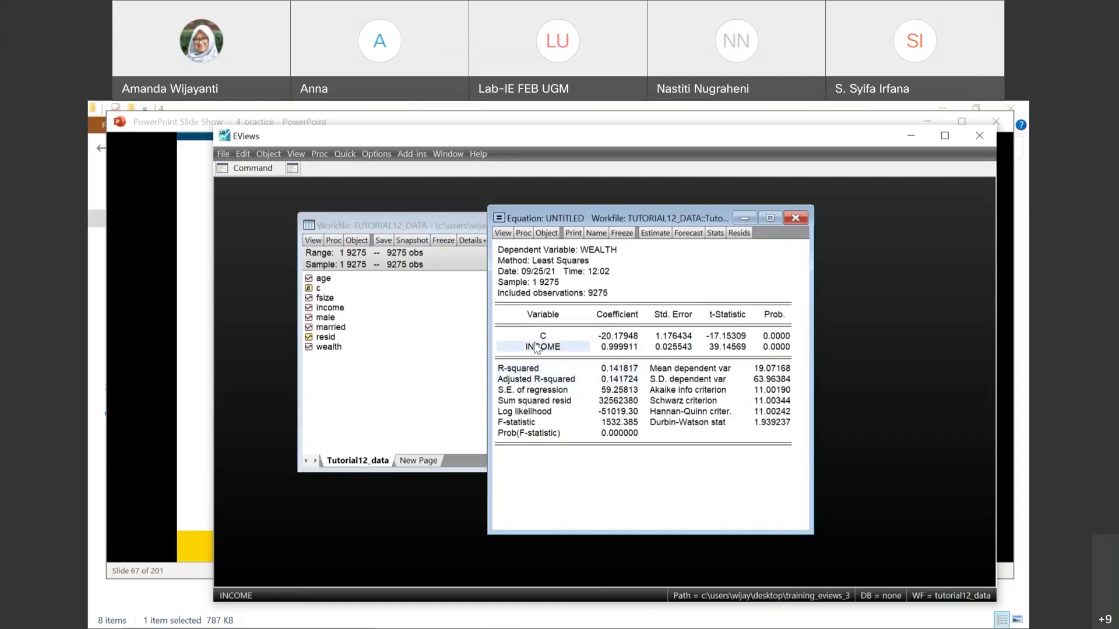
{"action": "left_click", "coordinate": [614, 251]}
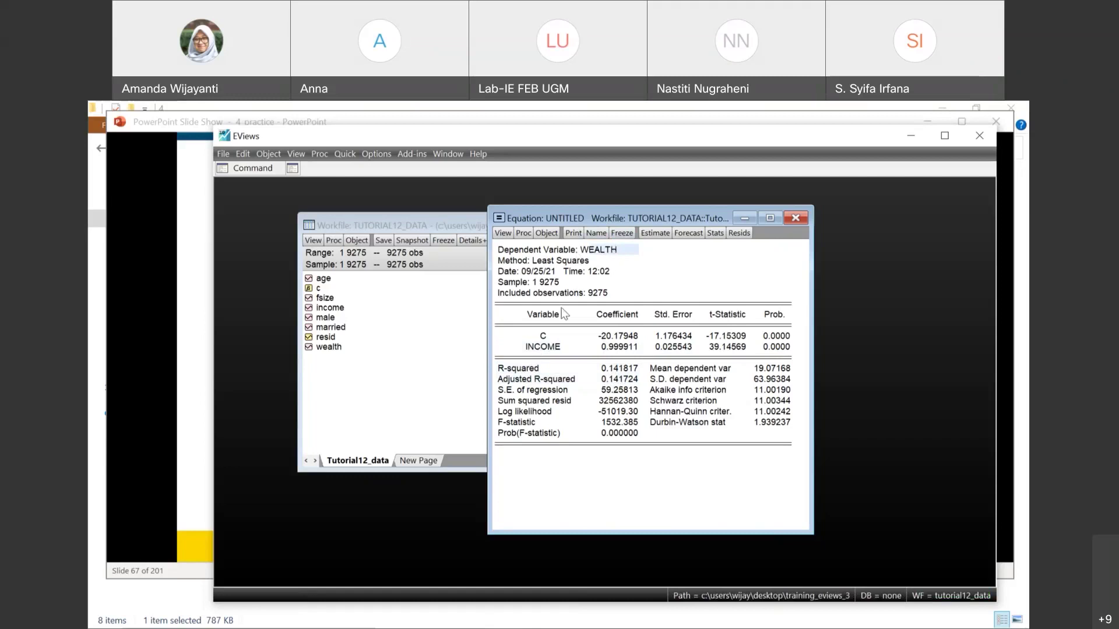
{"action": "left_click", "coordinate": [551, 338]}
{"action": "left_click", "coordinate": [551, 349]}
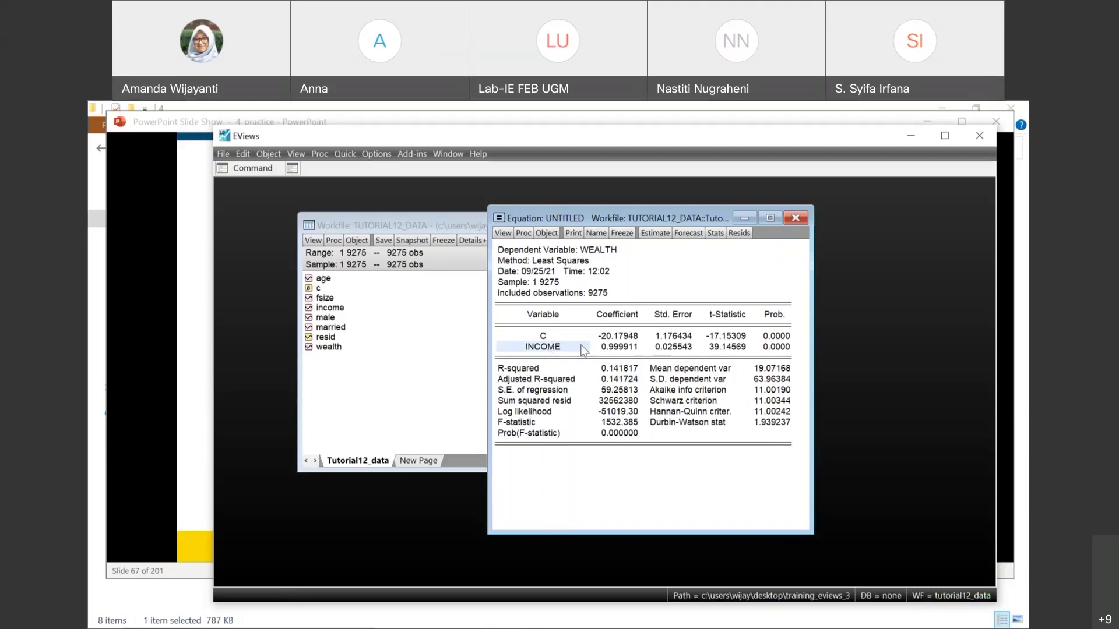
{"action": "left_click", "coordinate": [592, 250]}
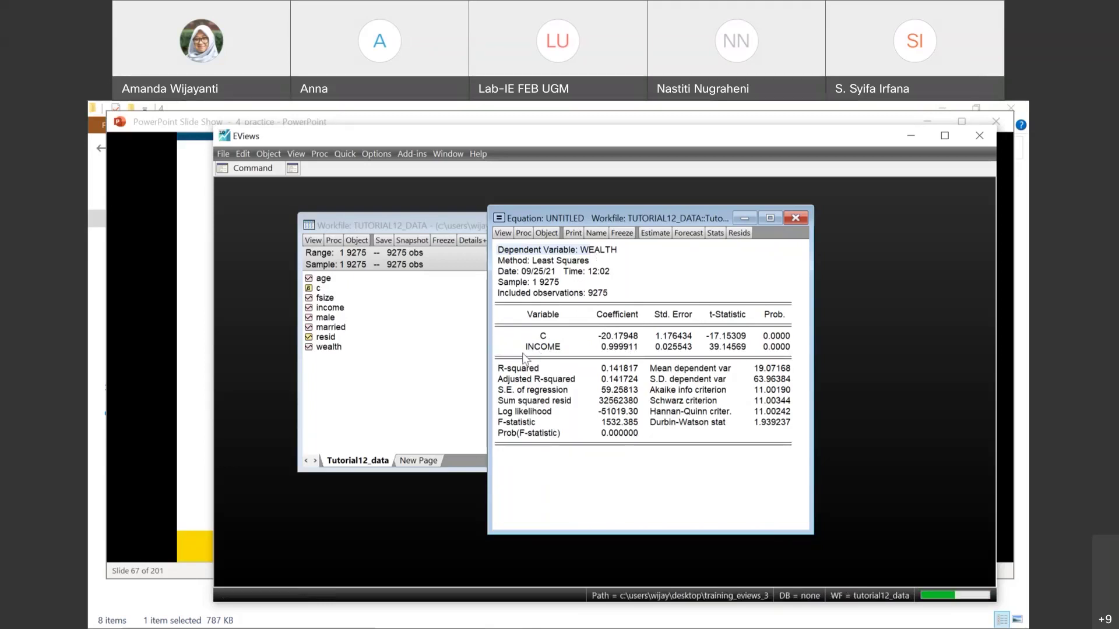
{"action": "left_click", "coordinate": [608, 255]}
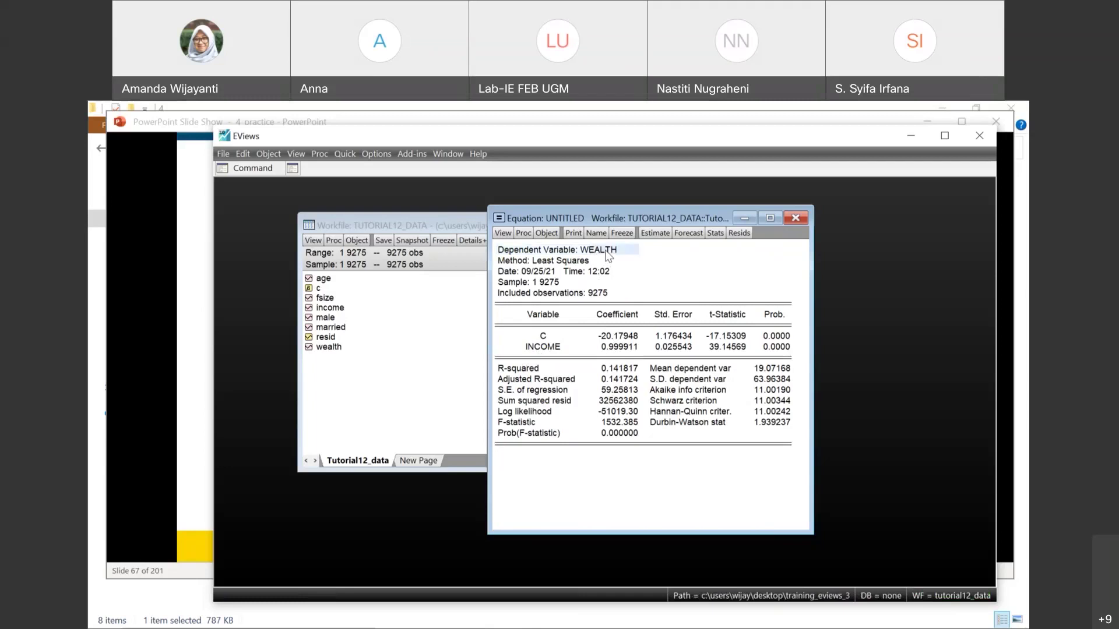
{"action": "left_click", "coordinate": [548, 336]}
{"action": "left_click", "coordinate": [550, 347]}
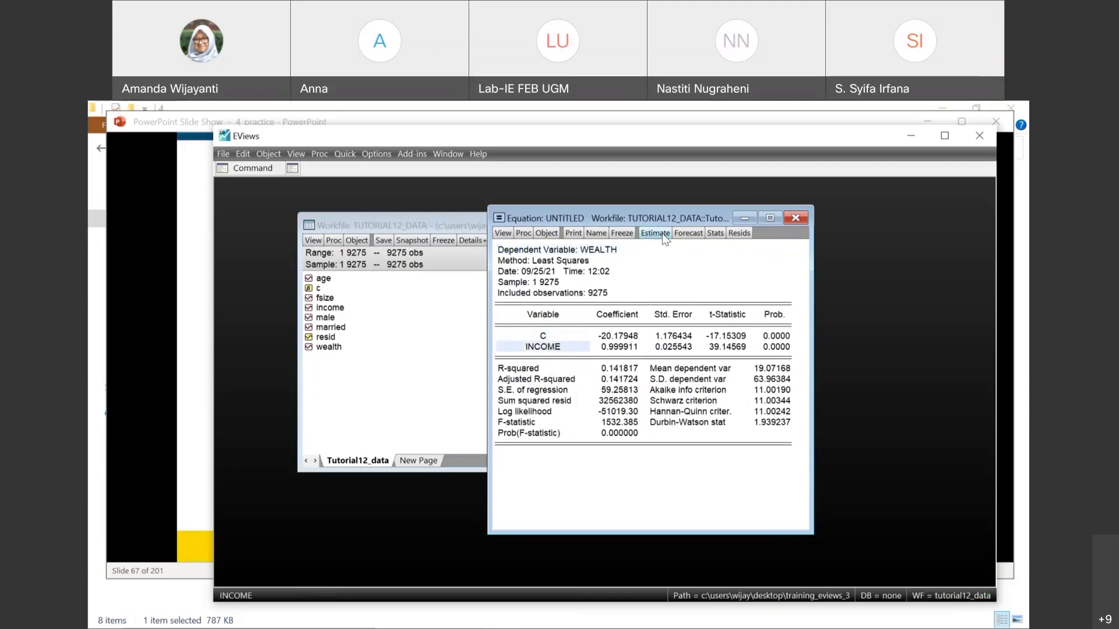
Review the equation specification and estimation settings of the wealth regression without changing them
{"action": "left_click", "coordinate": [655, 233]}
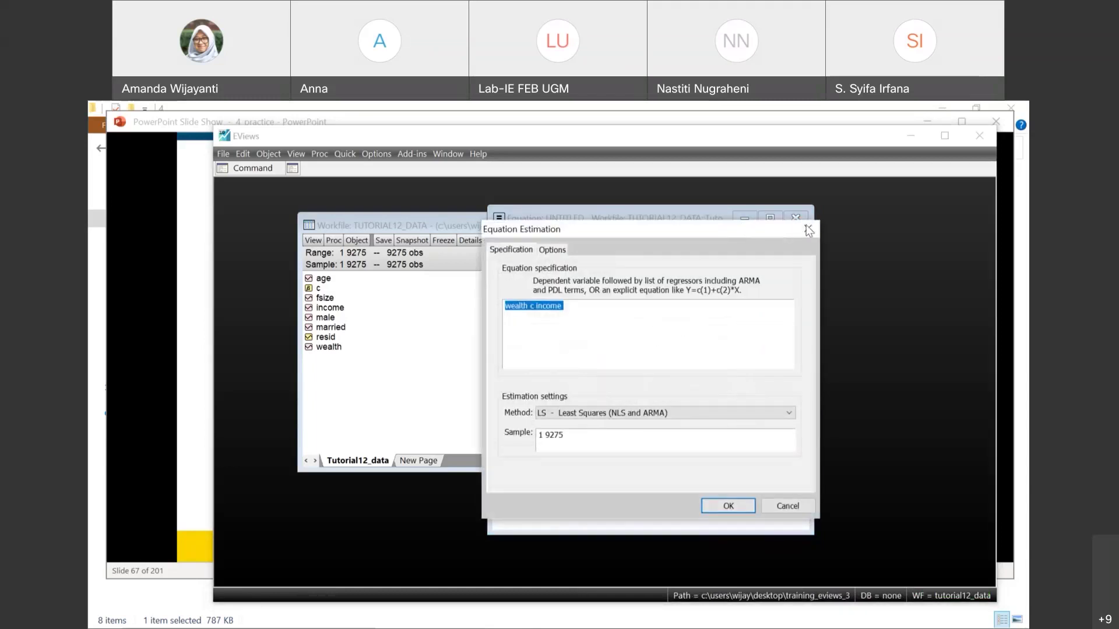
{"action": "left_click", "coordinate": [806, 227]}
{"action": "left_click", "coordinate": [657, 233]}
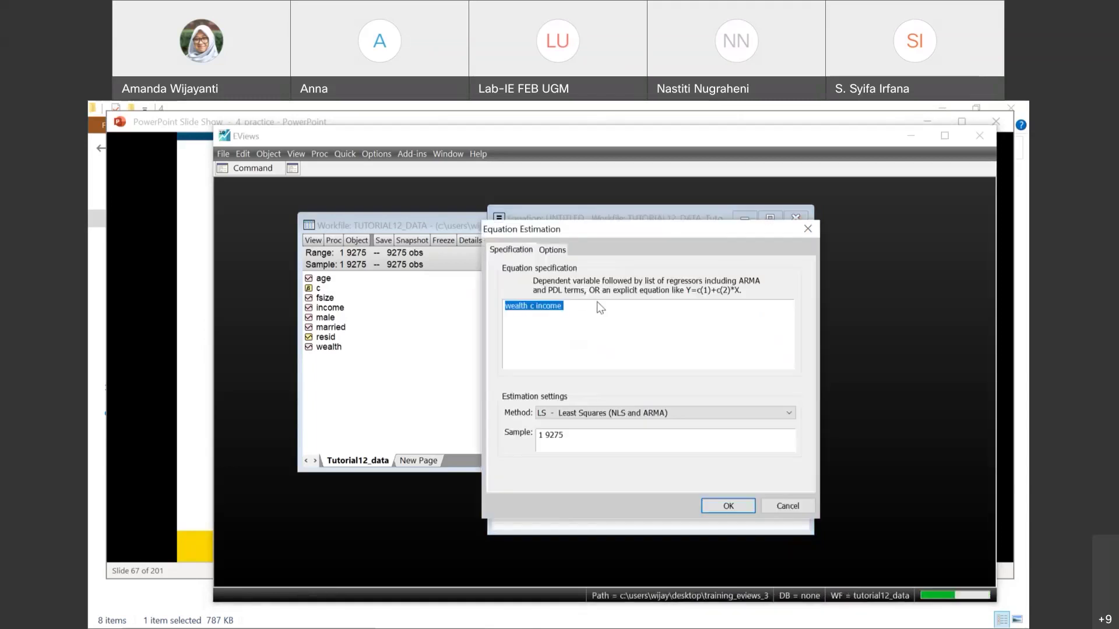
{"action": "left_click", "coordinate": [593, 312]}
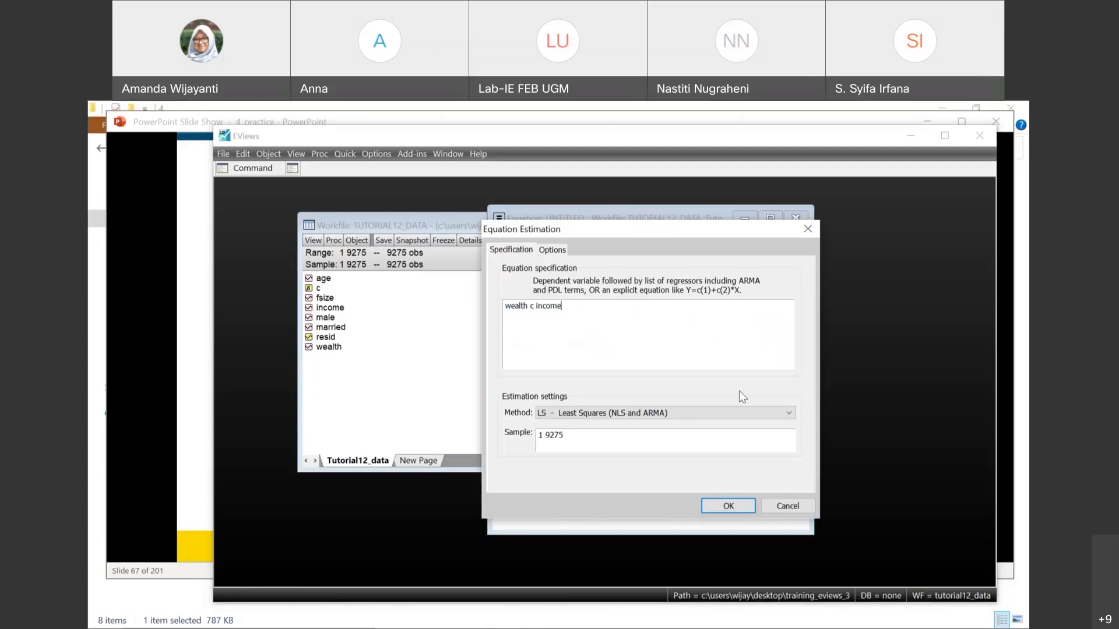
{"action": "key", "text": "Return"}
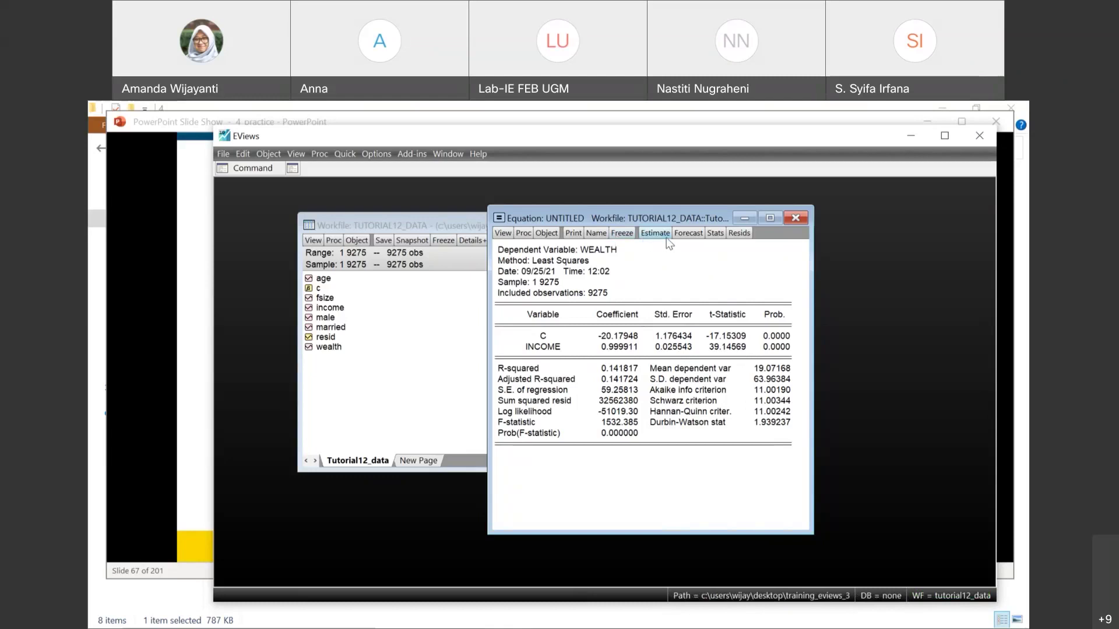
Name the equation eq01, and freeze its regression output as a table to inspect the cells
{"action": "left_click", "coordinate": [604, 234]}
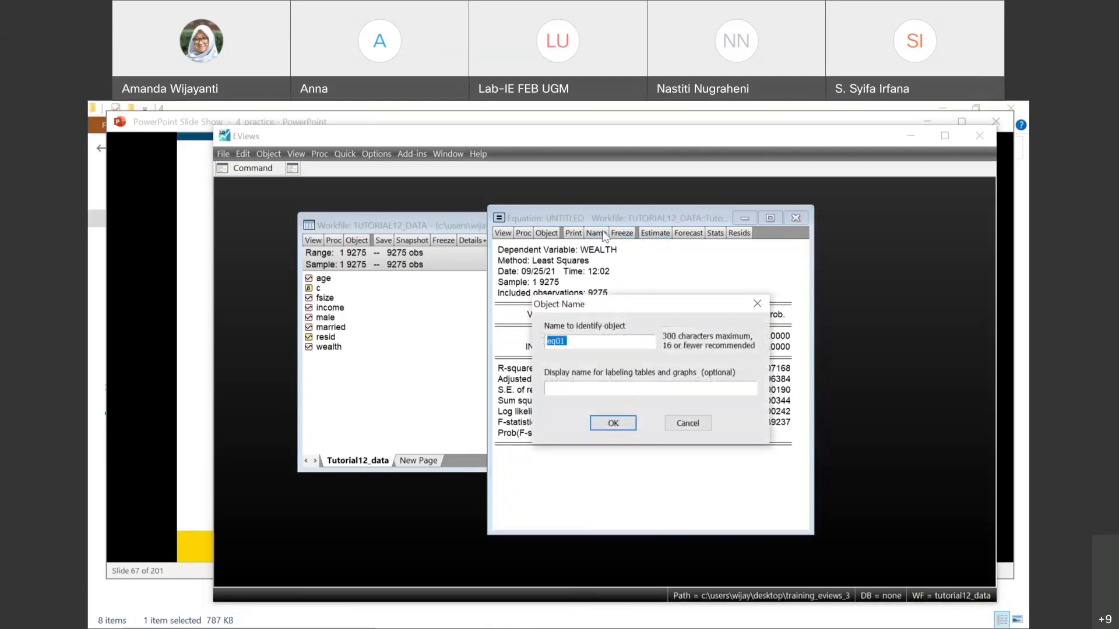
{"action": "left_click", "coordinate": [623, 422]}
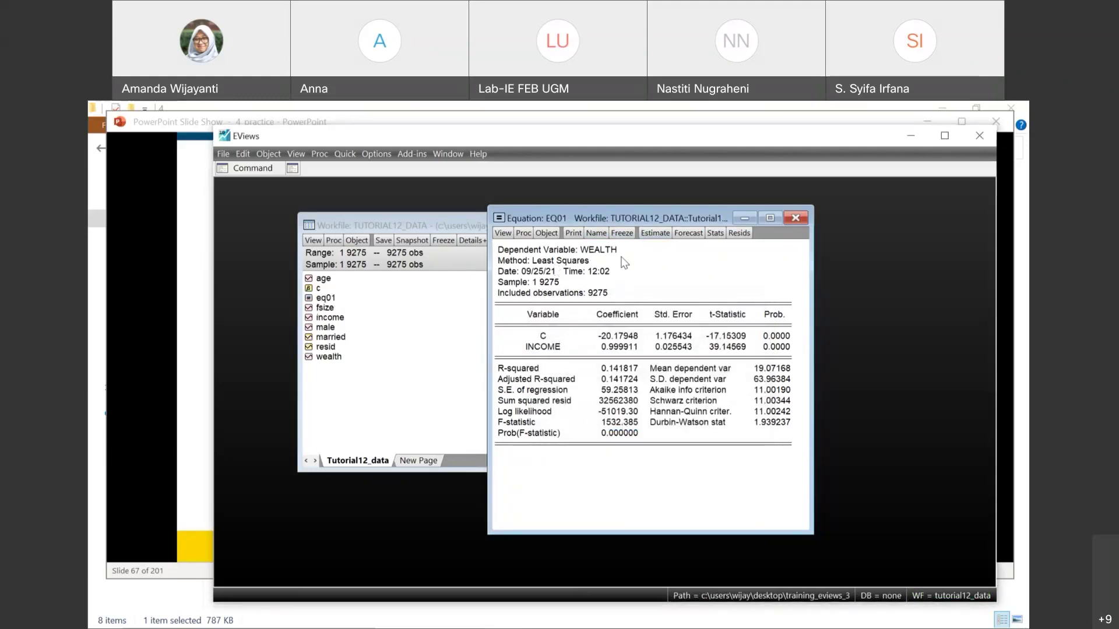
{"action": "left_click", "coordinate": [622, 234]}
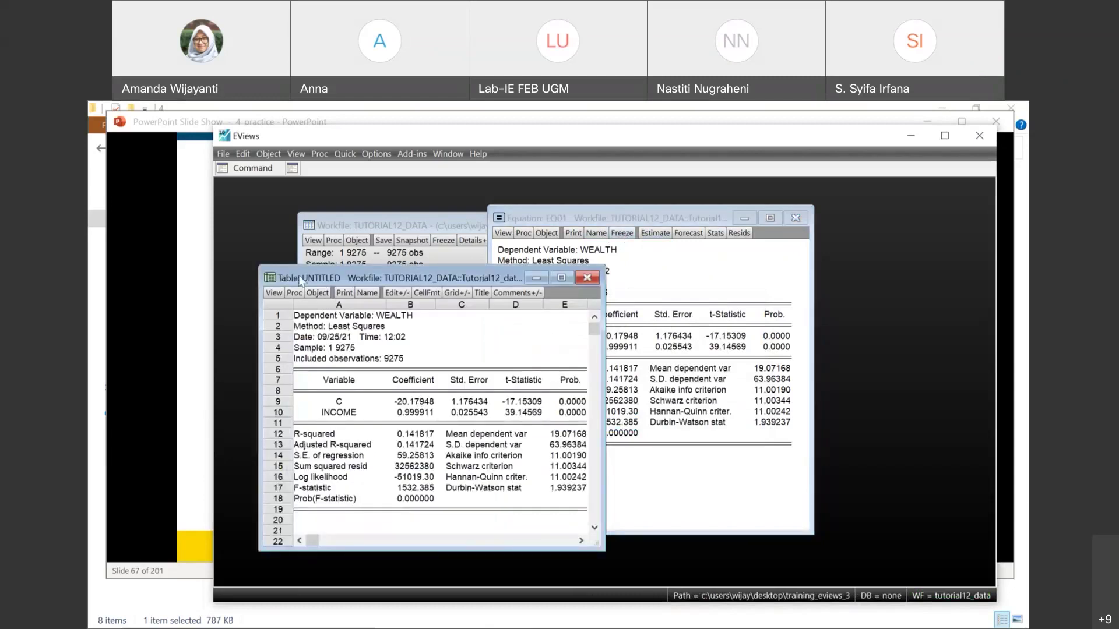
{"action": "left_click", "coordinate": [427, 435]}
{"action": "left_click", "coordinate": [411, 402]}
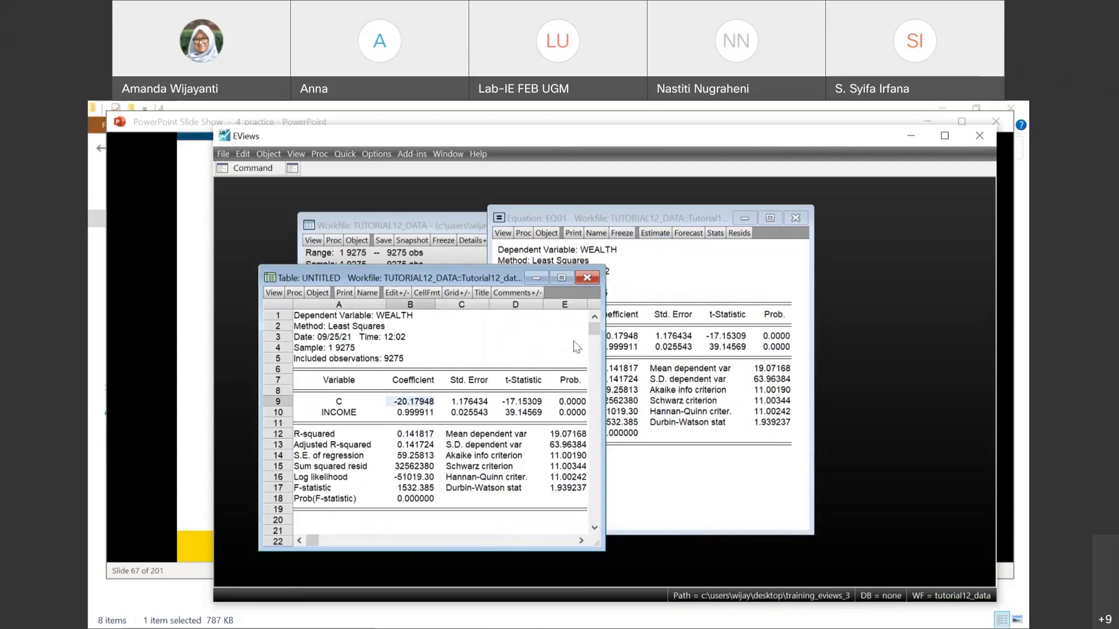
{"action": "left_click", "coordinate": [456, 348]}
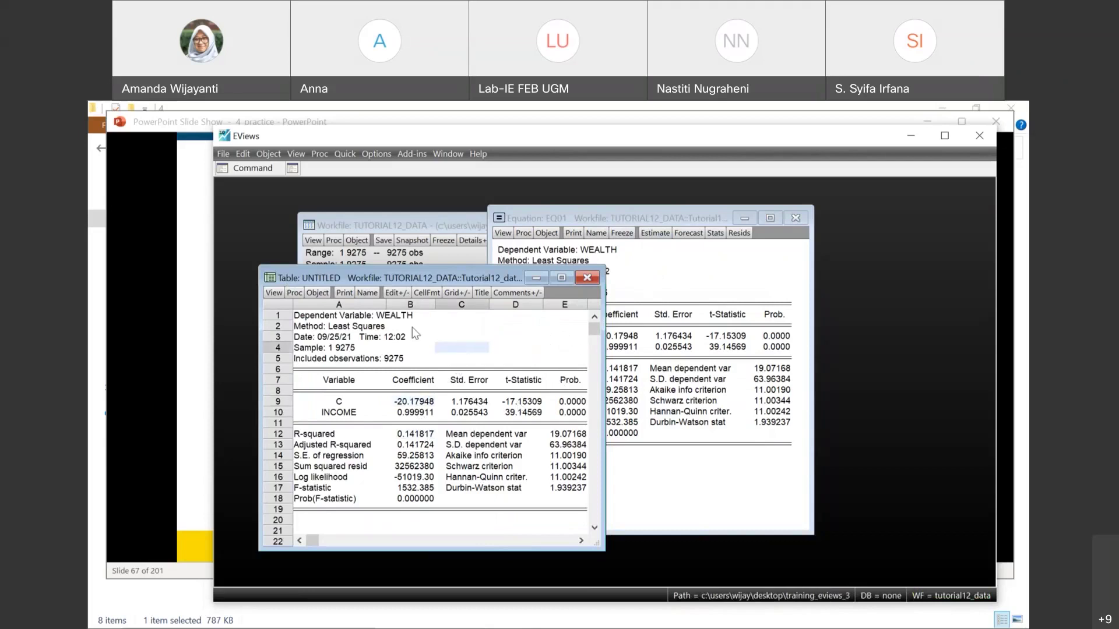
Name the frozen regression table table01 and close its window
{"action": "left_click", "coordinate": [369, 293]}
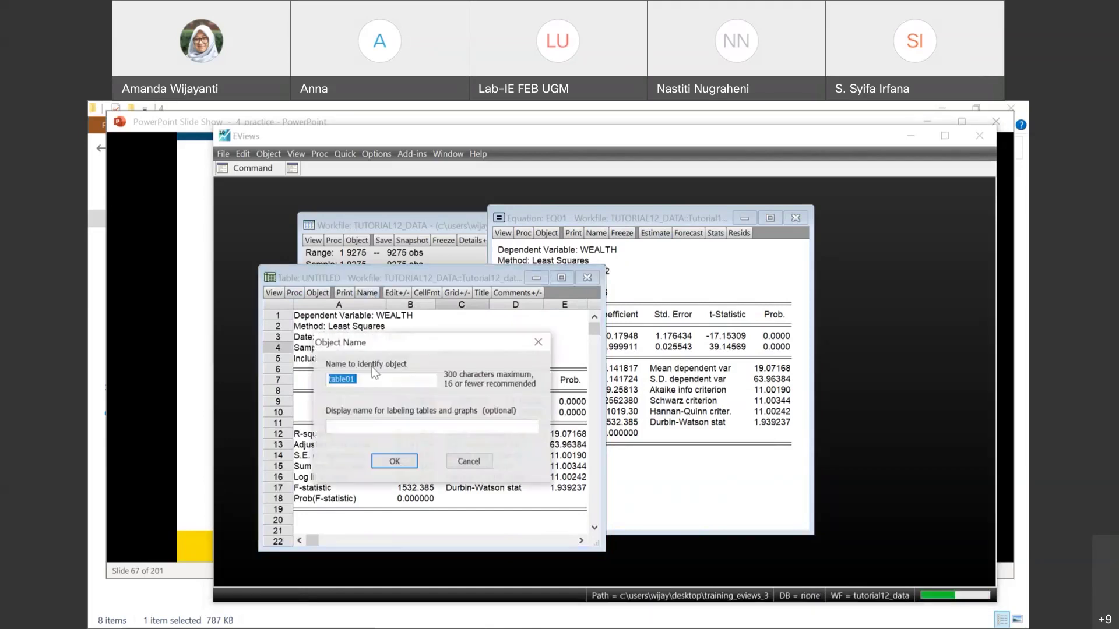
{"action": "left_click", "coordinate": [407, 468]}
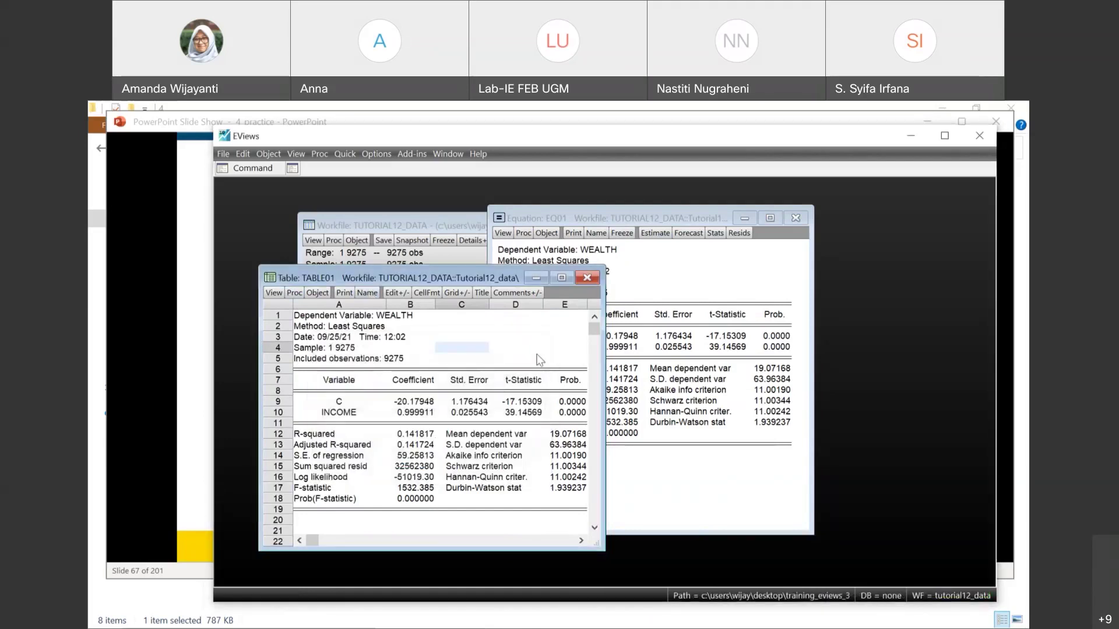
{"action": "left_click", "coordinate": [587, 279]}
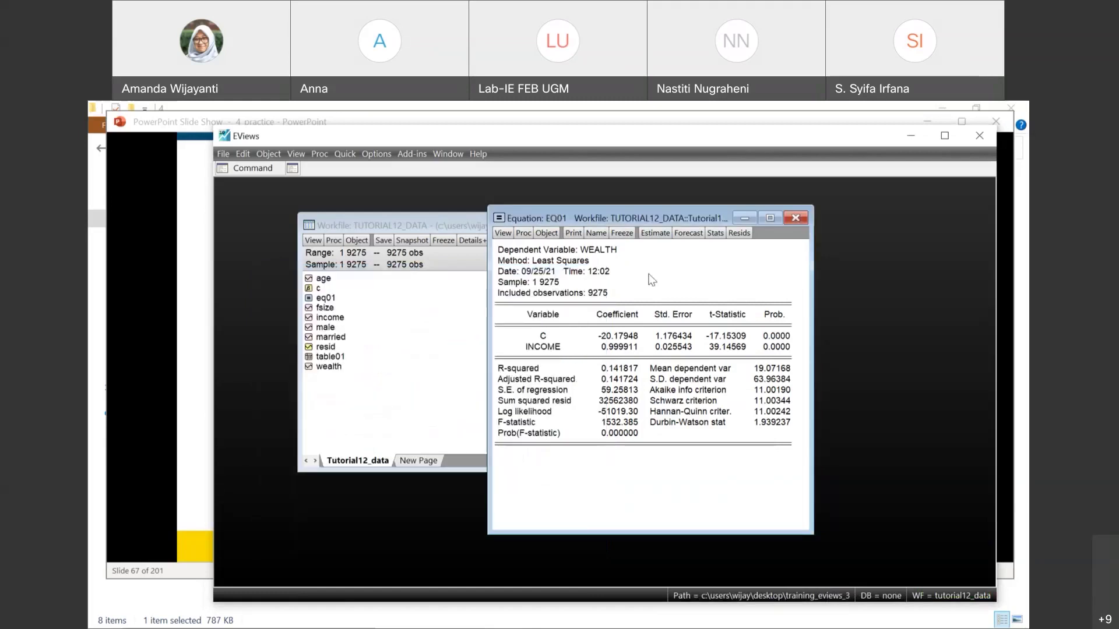
Add fsize and age as regressors after income in equation eq01 and re-estimate it by Least Squares over sample 1 9275
{"action": "left_click", "coordinate": [663, 236]}
{"action": "left_click", "coordinate": [632, 310]}
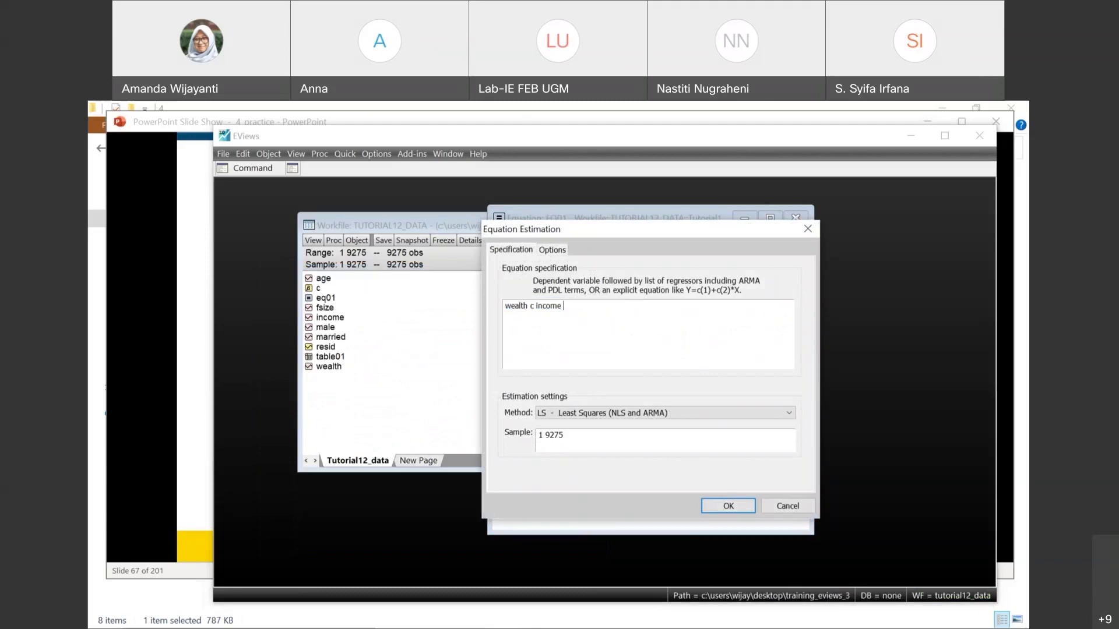
{"action": "type", "text": "fsize age"}
{"action": "left_click", "coordinate": [726, 511]}
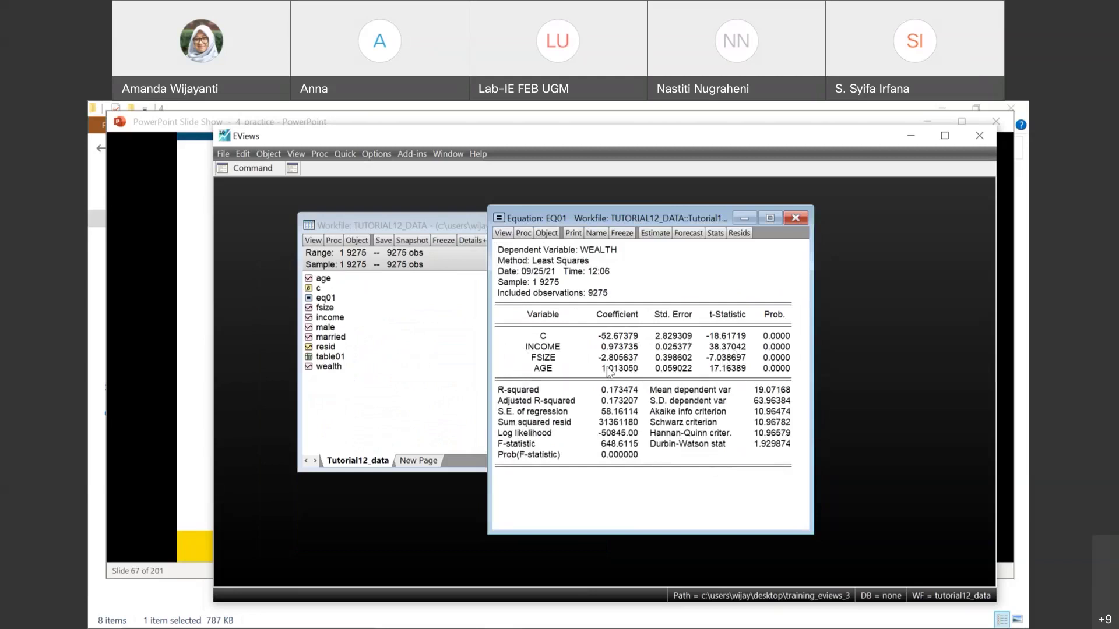
Open table01 from the workfile and place it side by side with the EQ01 equation output for comparison
{"action": "left_click", "coordinate": [544, 349]}
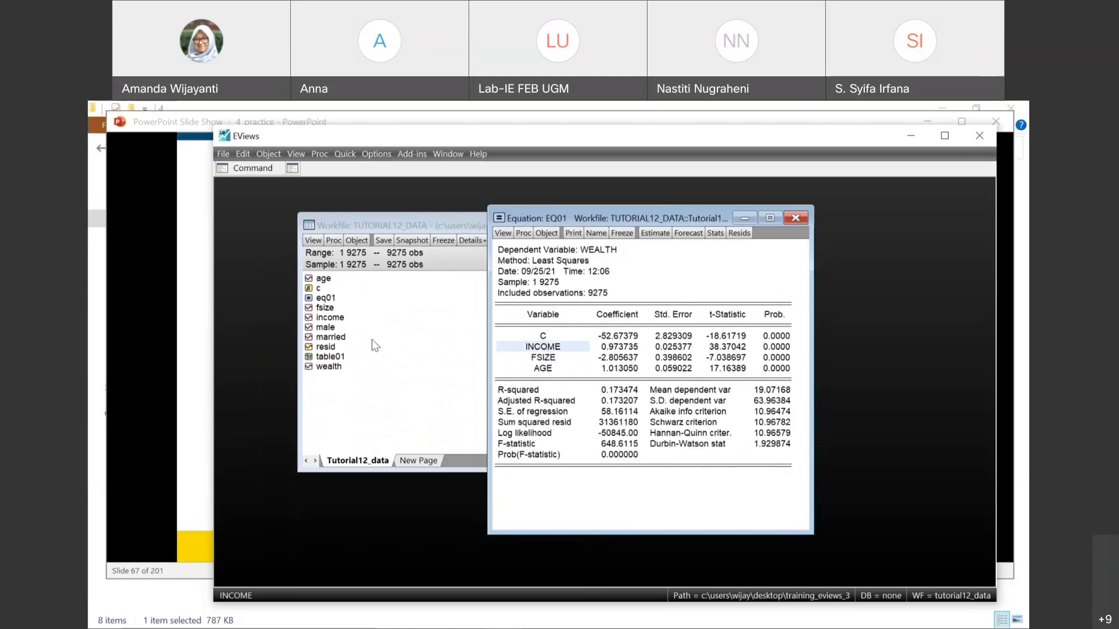
{"action": "double_click", "coordinate": [330, 357]}
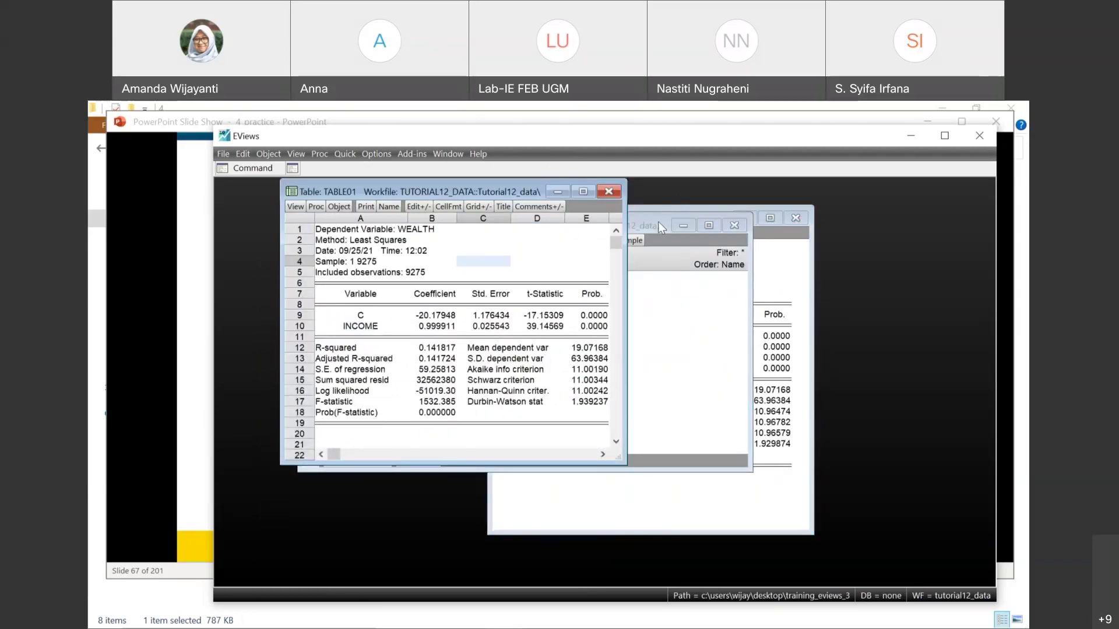
{"action": "left_click", "coordinate": [658, 223]}
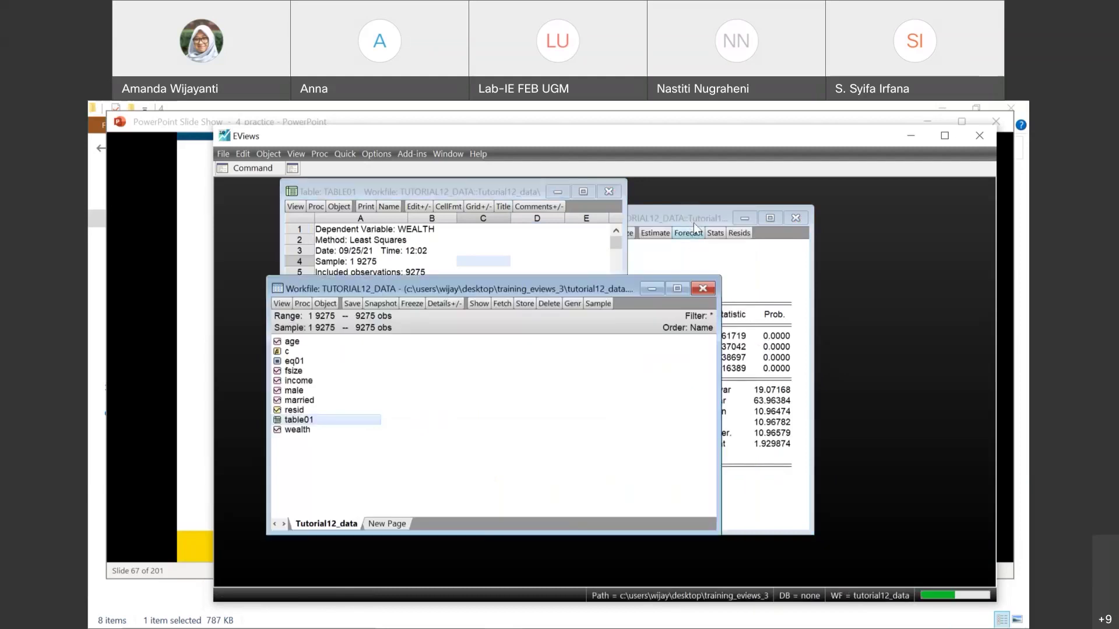
{"action": "left_click", "coordinate": [693, 208]}
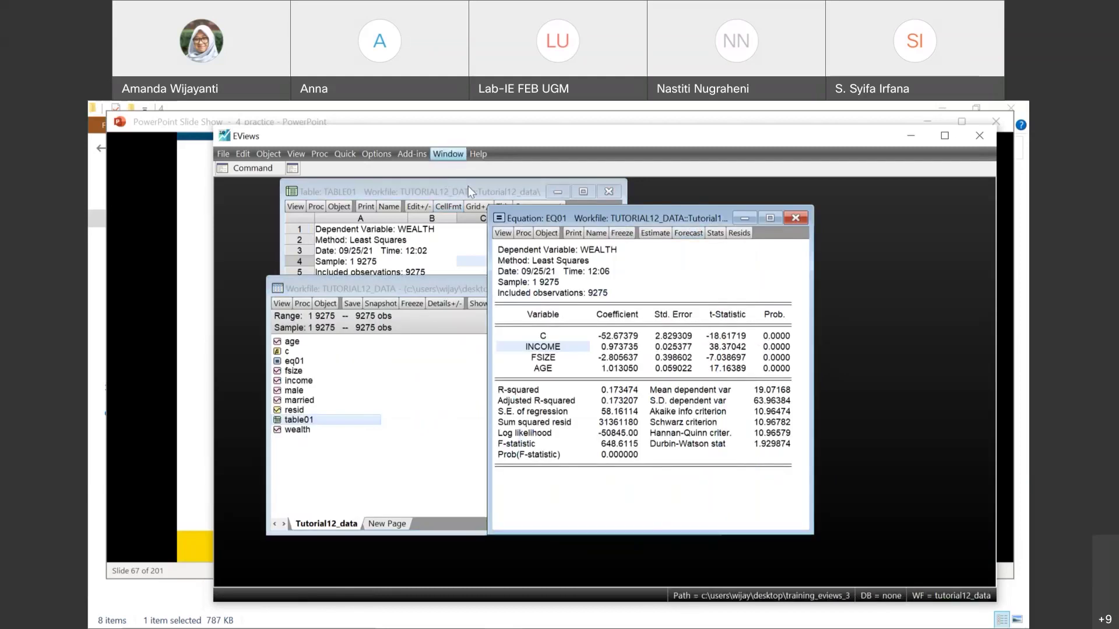
{"action": "double_click", "coordinate": [467, 188]}
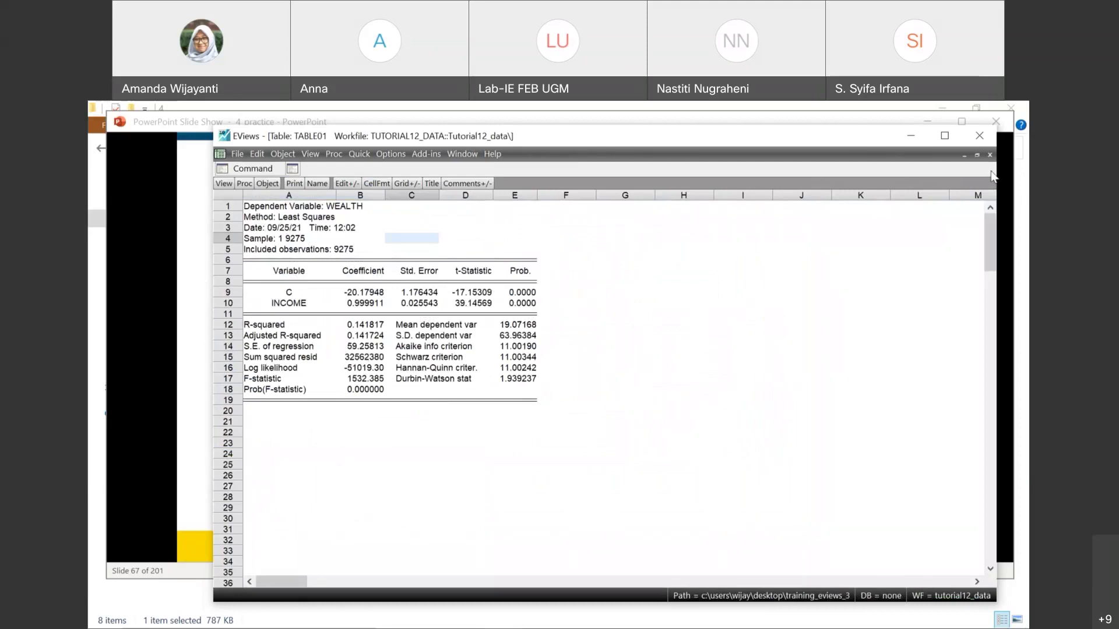
{"action": "left_click", "coordinate": [978, 155]}
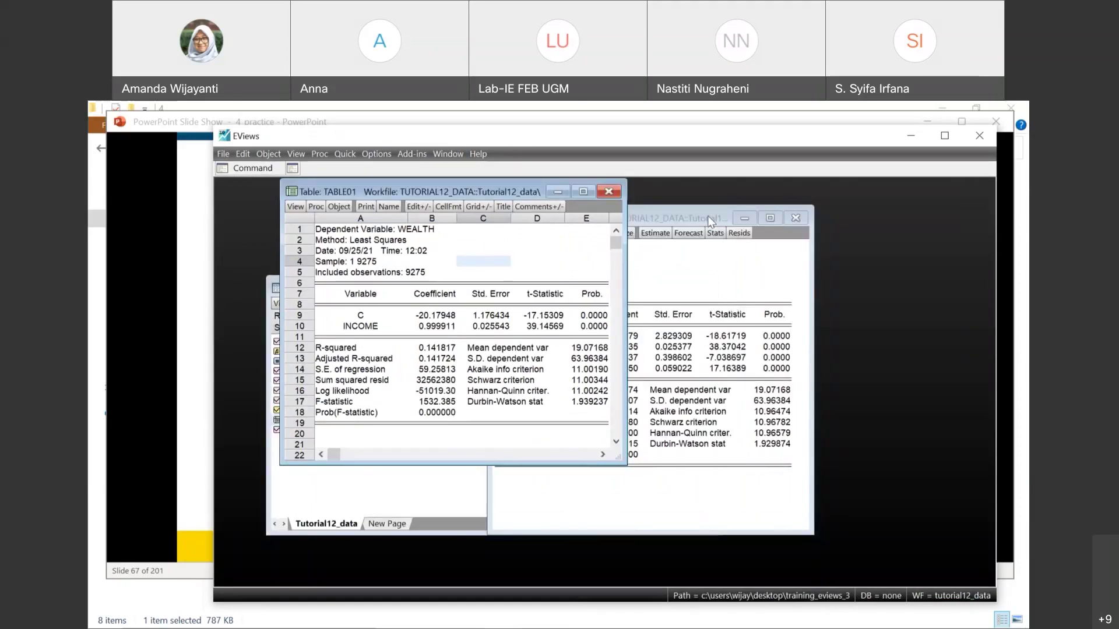
{"action": "left_click", "coordinate": [866, 310]}
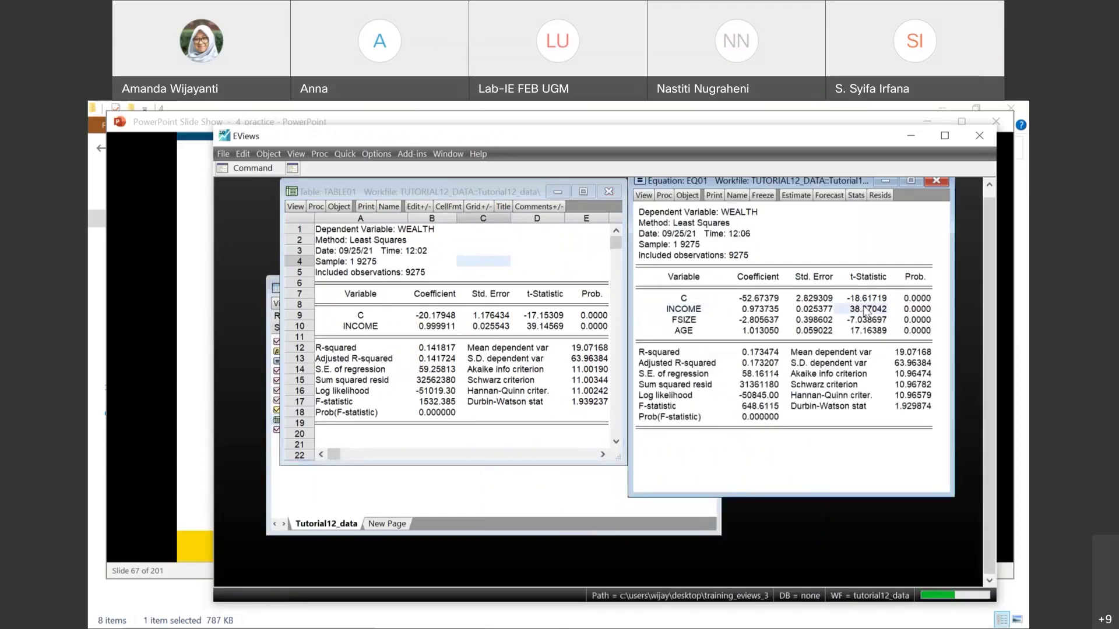
In the EQ01 output, examine the probabilities of INCOME, FSIZE and AGE and the R-squared and adjusted R-squared values
{"action": "left_click", "coordinate": [917, 312]}
{"action": "key", "text": "shift+Down"}
{"action": "key", "text": "shift+Down"}
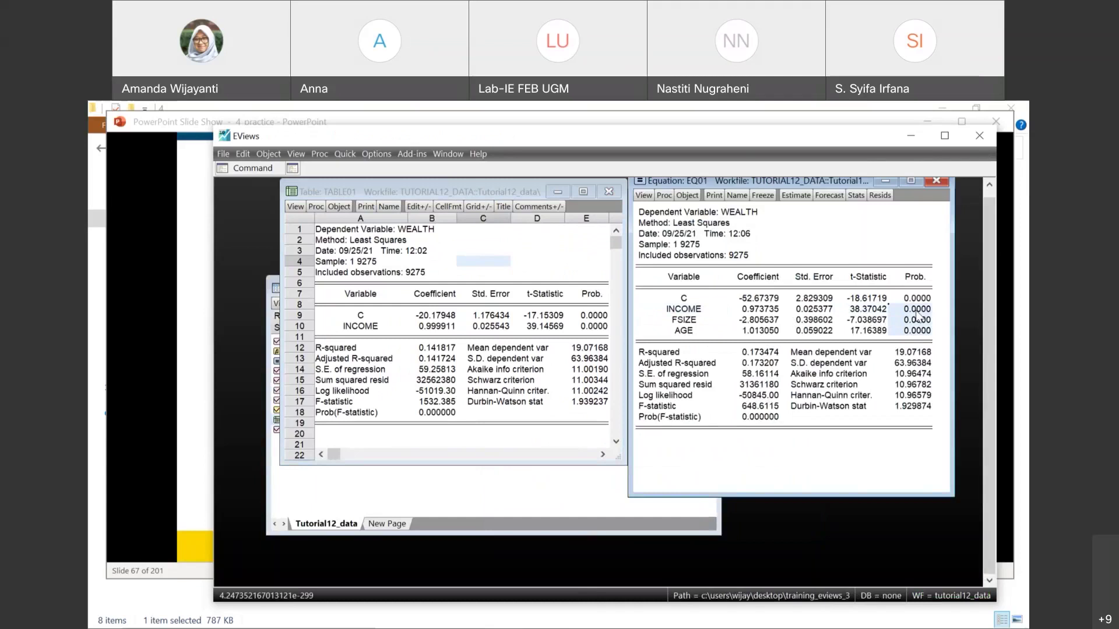
{"action": "left_click", "coordinate": [679, 353]}
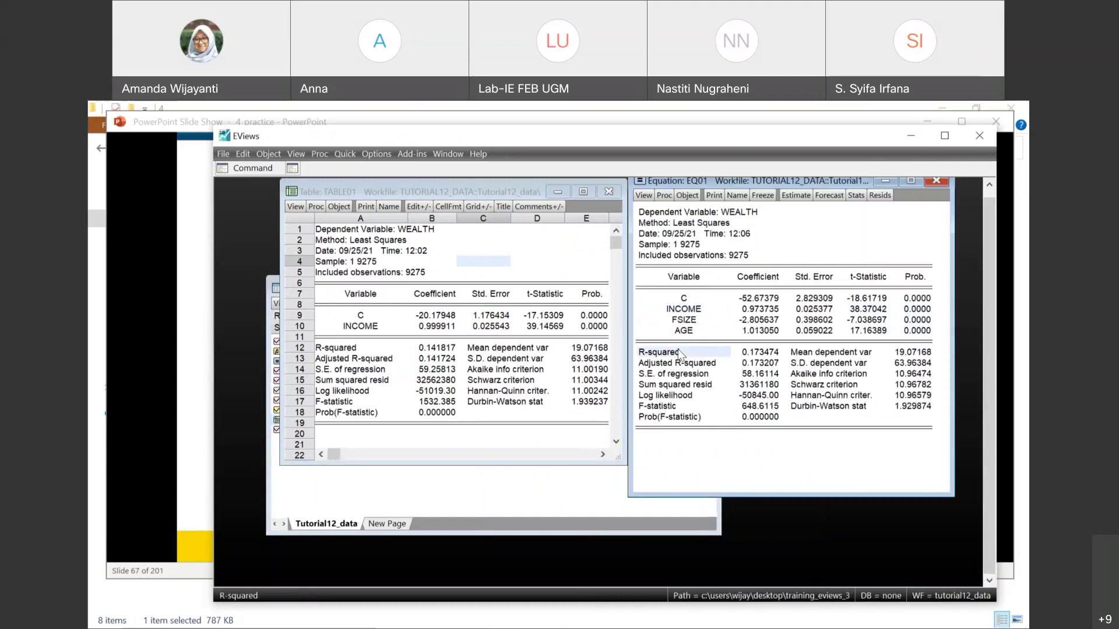
{"action": "key", "text": "shift+Right"}
{"action": "key", "text": "shift+Down"}
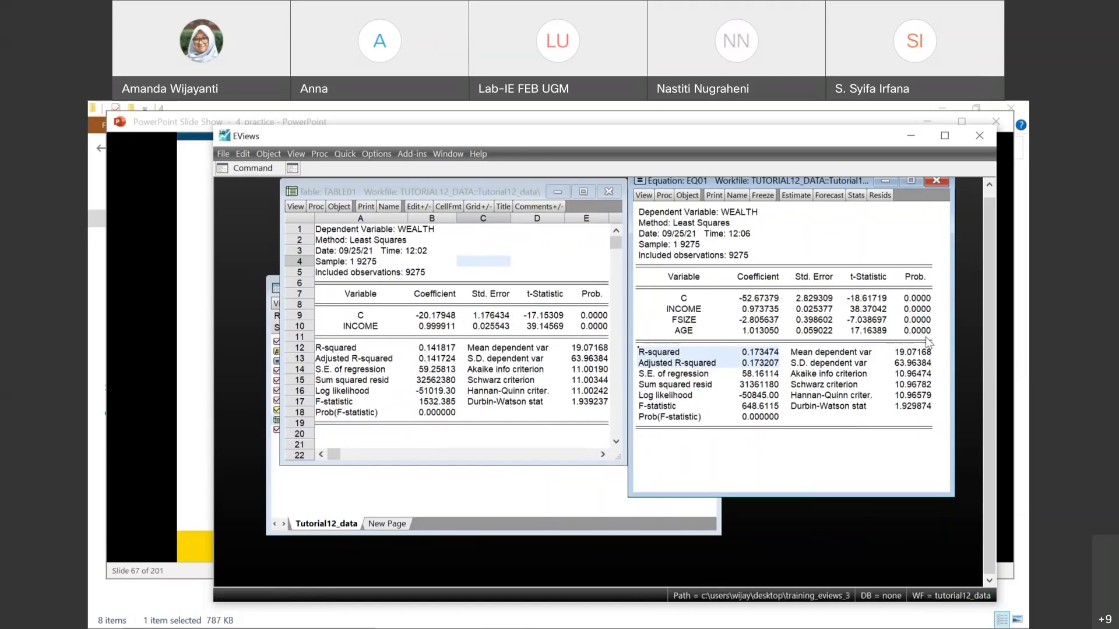
Compare TABLE01 with EQ01, examining EQ01's t-statistics, probabilities, R-squared, adjusted R-squared and Durbin-Watson statistic
{"action": "left_click", "coordinate": [598, 253]}
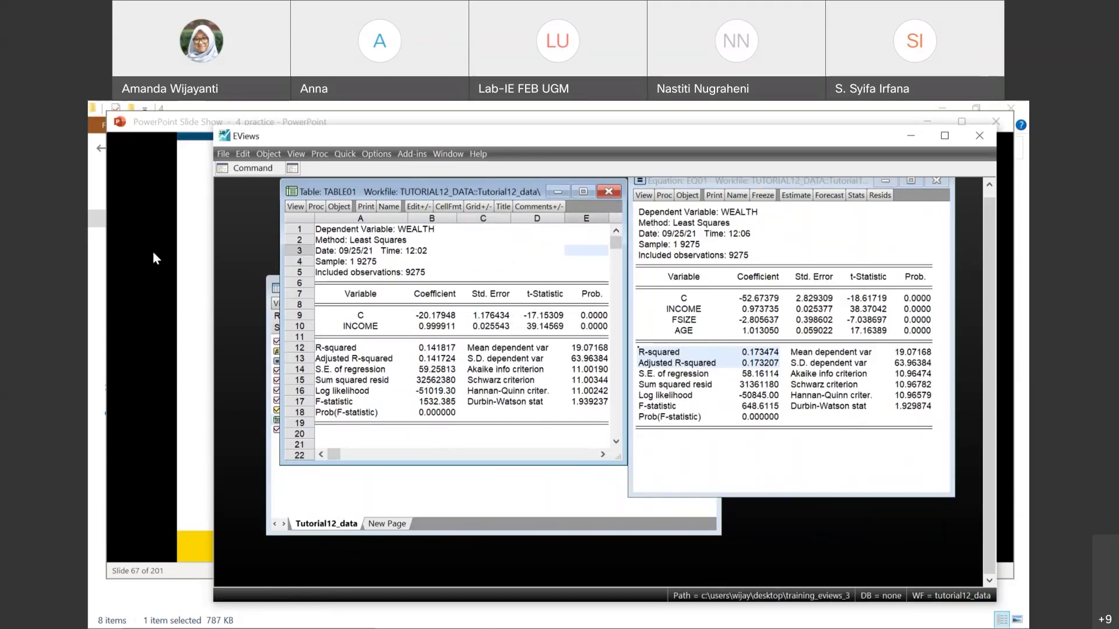
{"action": "key", "text": "ctrl+s"}
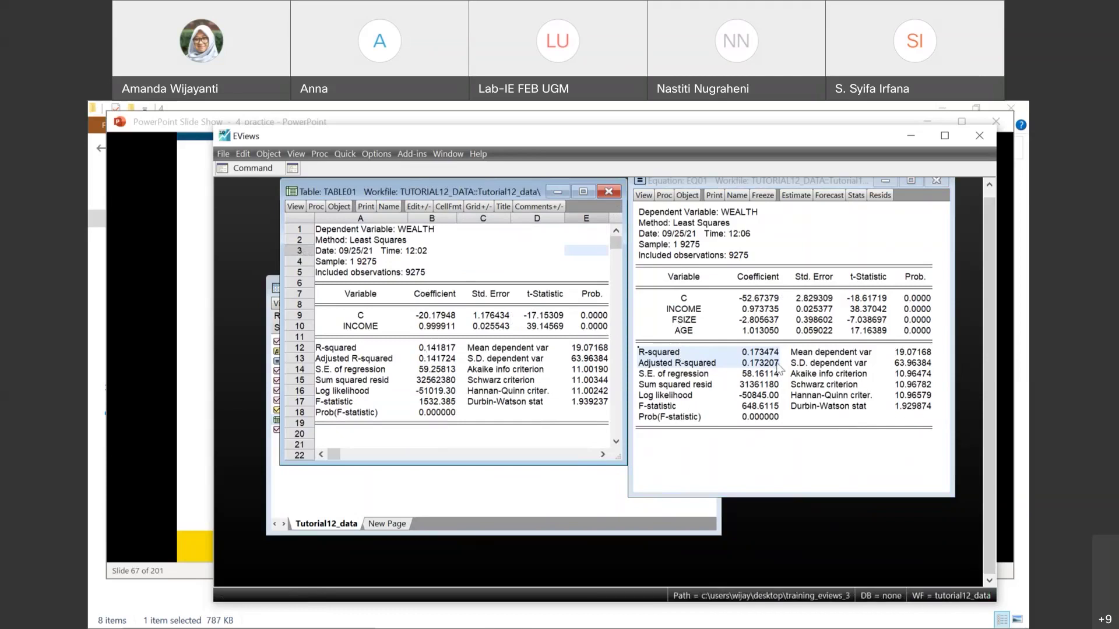
{"action": "left_click", "coordinate": [868, 319]}
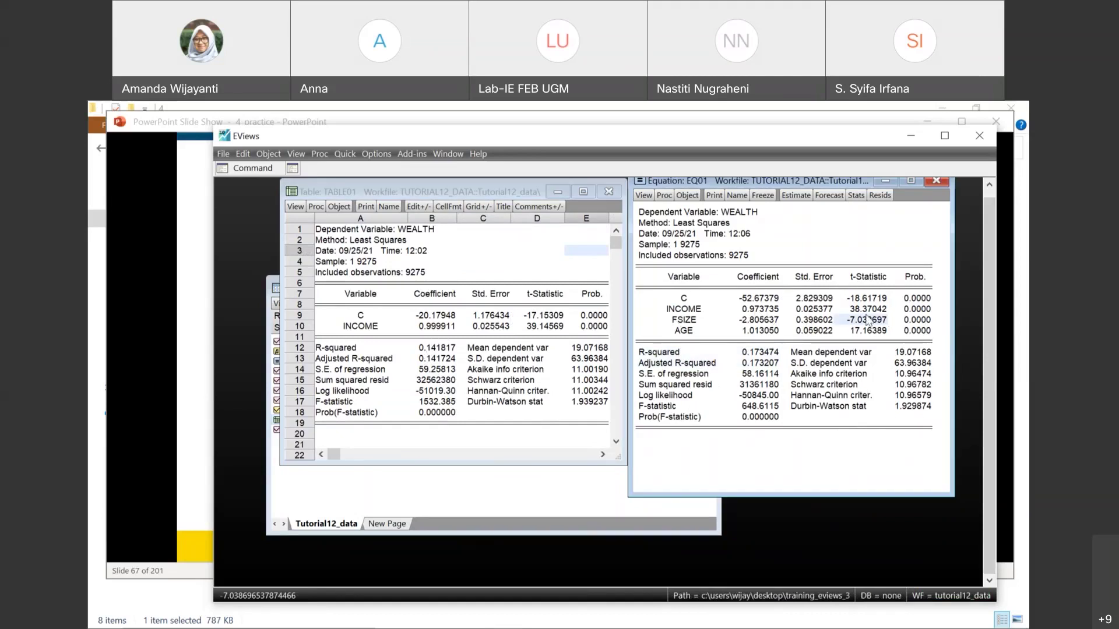
{"action": "left_click", "coordinate": [915, 310]}
{"action": "left_click", "coordinate": [747, 353]}
{"action": "left_click", "coordinate": [750, 363]}
{"action": "left_click", "coordinate": [754, 353]}
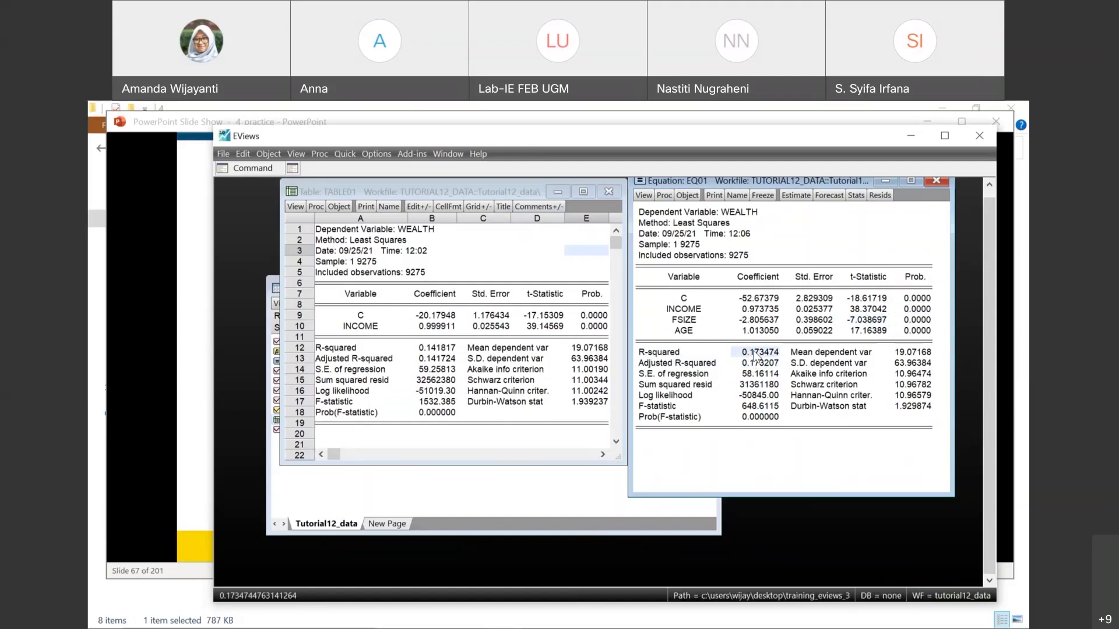
{"action": "left_click", "coordinate": [873, 408]}
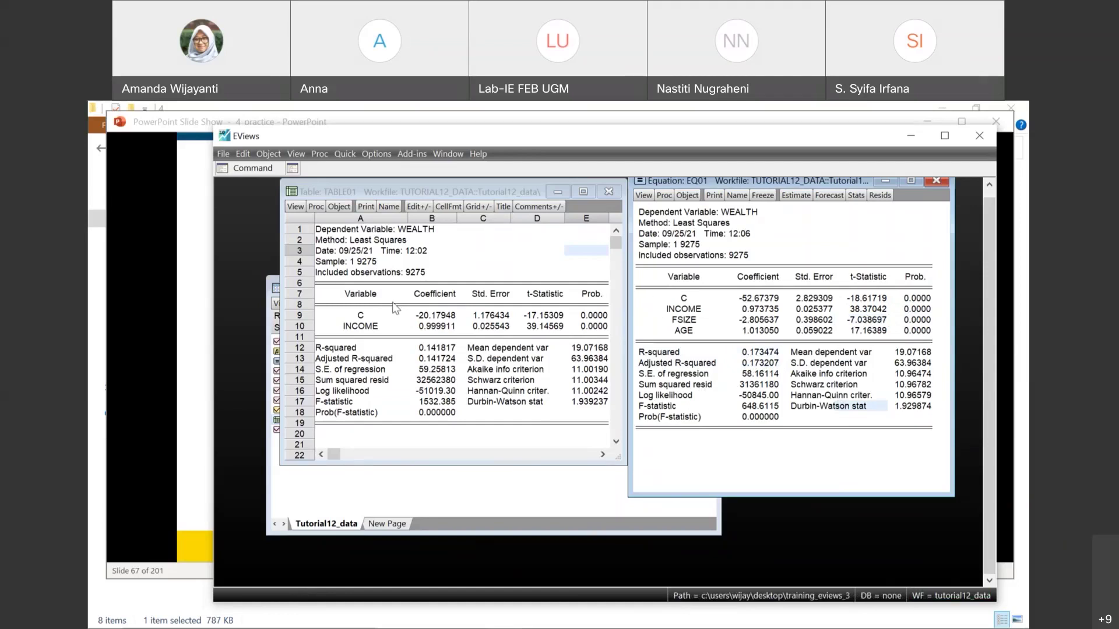
Close the TABLE01 and EQ01 windows, keeping the workfile window open
{"action": "left_click", "coordinate": [609, 191]}
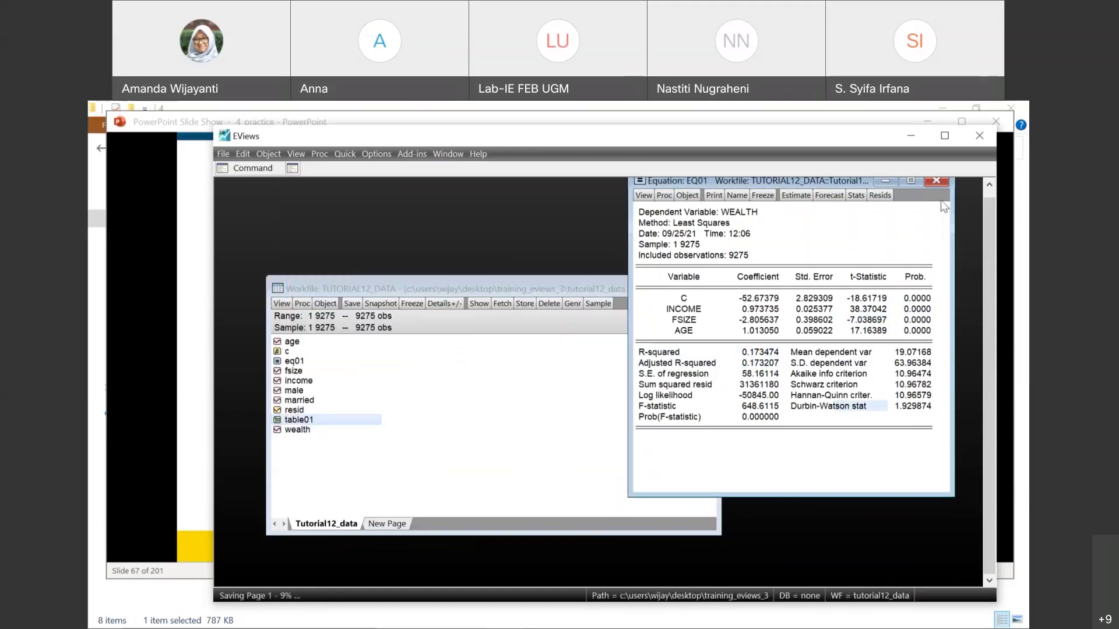
{"action": "left_click", "coordinate": [947, 183]}
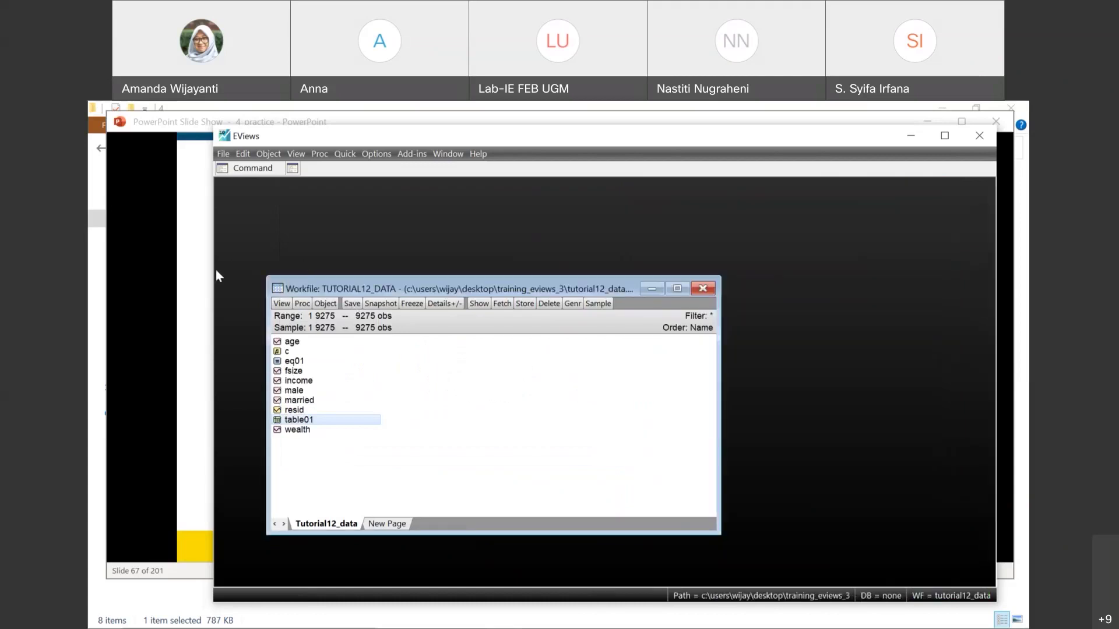
Switch to the PowerPoint slide show and go forward through the equation slides to the Estimation Sample slide
{"action": "left_click", "coordinate": [184, 270]}
{"action": "key", "text": "Right"}
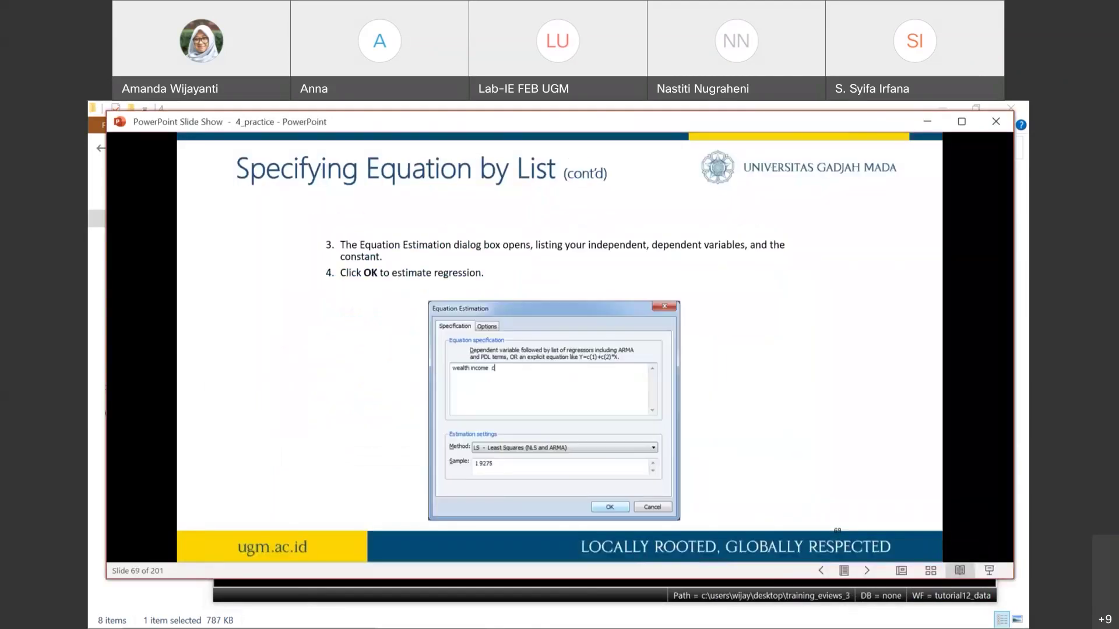
{"action": "key", "text": "Left"}
{"action": "key", "text": "Right"}
{"action": "key", "text": "Right"}
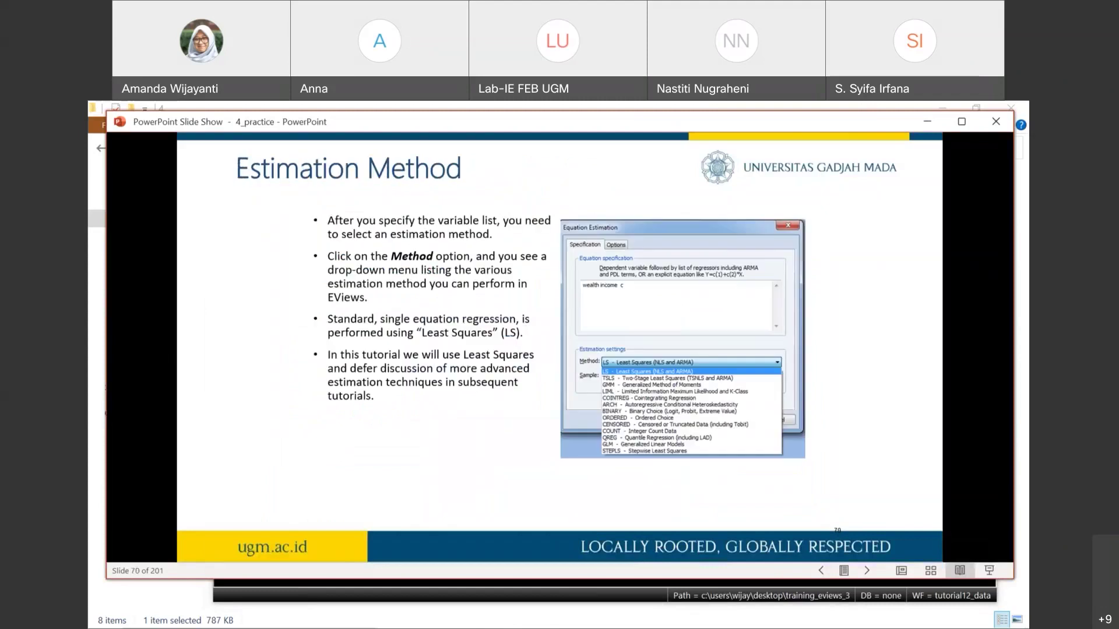
{"action": "key", "text": "Right"}
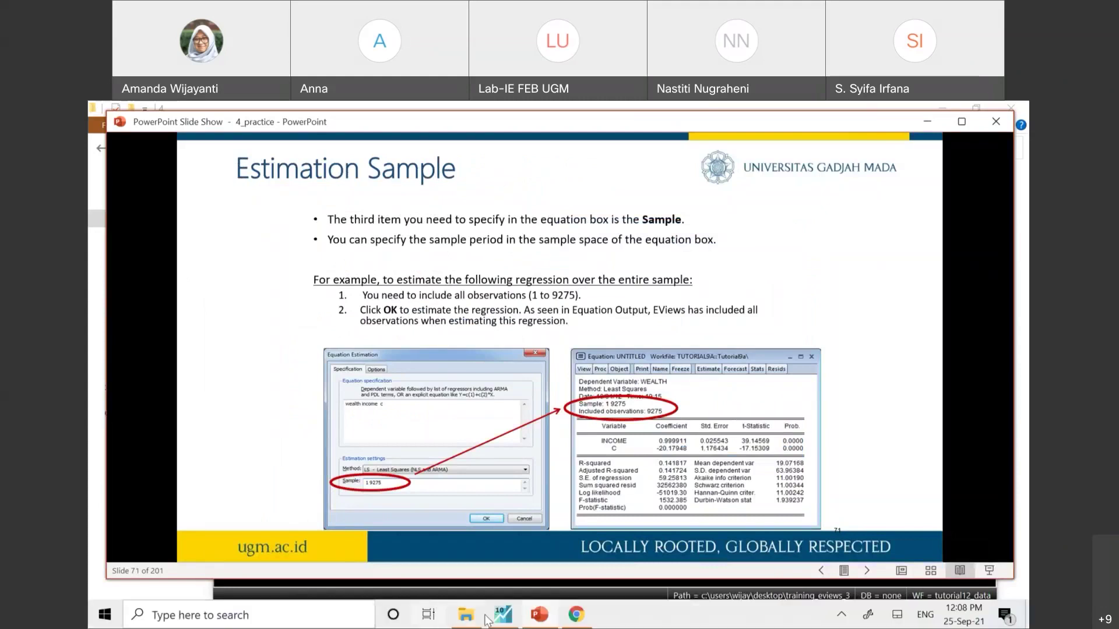
Switch to EViews, open eq01 and re-estimate it by least squares with the sample set to 1 500
{"action": "left_click", "coordinate": [503, 614]}
{"action": "double_click", "coordinate": [303, 360]}
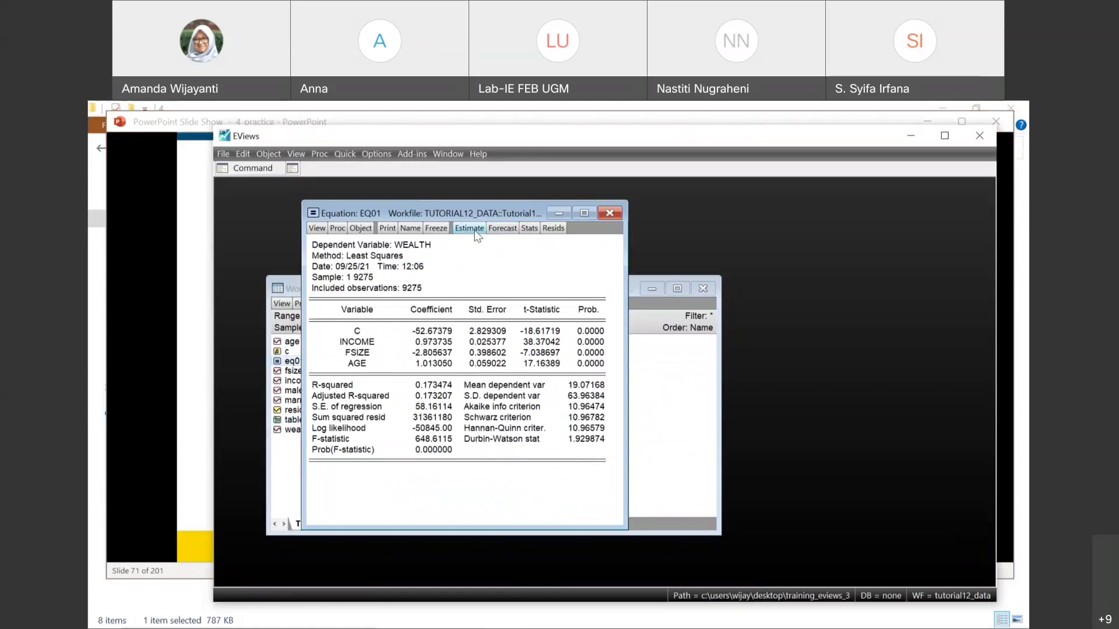
{"action": "left_click", "coordinate": [475, 232]}
{"action": "left_click", "coordinate": [430, 434]}
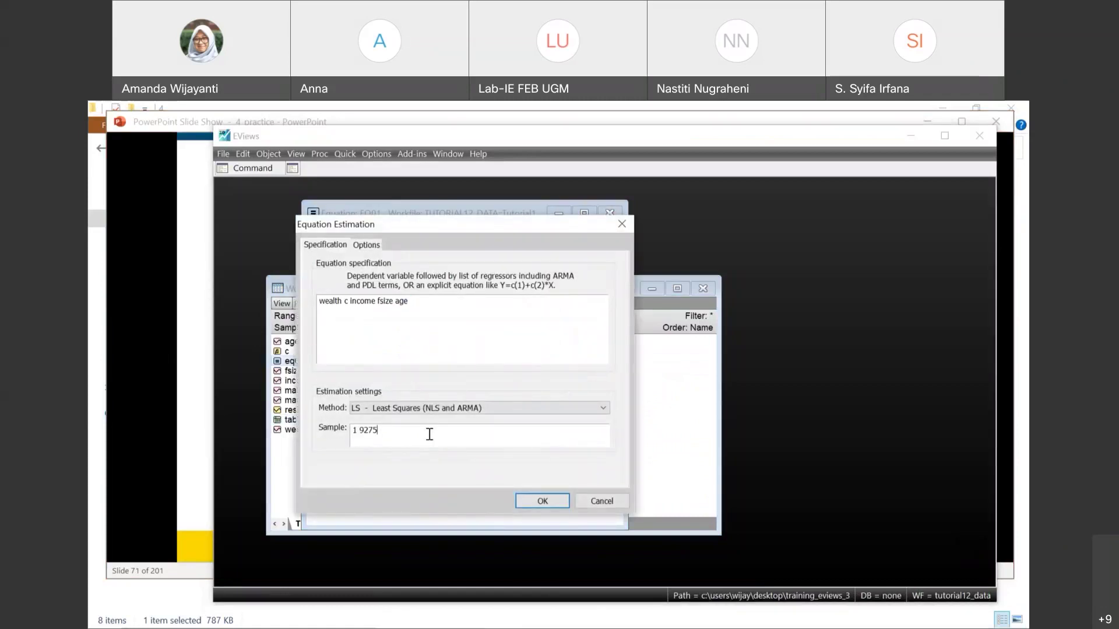
{"action": "key", "text": "BackSpace"}
{"action": "key", "text": "BackSpace"}
{"action": "key", "text": "BackSpace"}
{"action": "key", "text": "BackSpace"}
{"action": "key", "text": "BackSpace"}
{"action": "type", "text": "500"}
{"action": "left_click", "coordinate": [541, 501]}
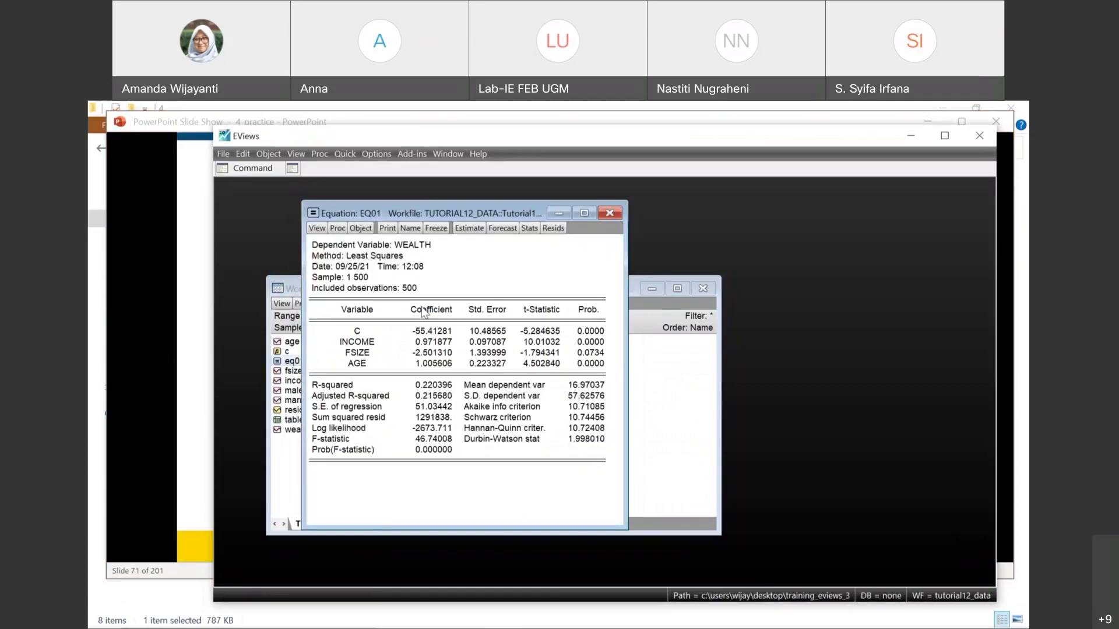
Check the sample and included observations in the EQ01 output, and advance the PowerPoint slide show to Estimation Sample (cont'd)
{"action": "left_click", "coordinate": [366, 286]}
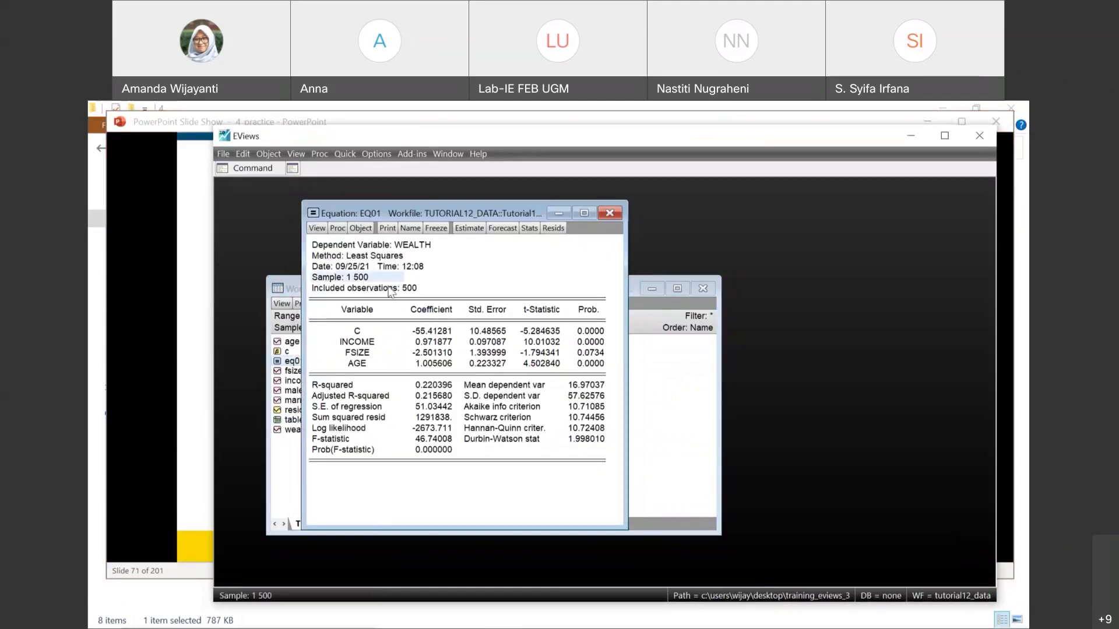
{"action": "left_click", "coordinate": [417, 292]}
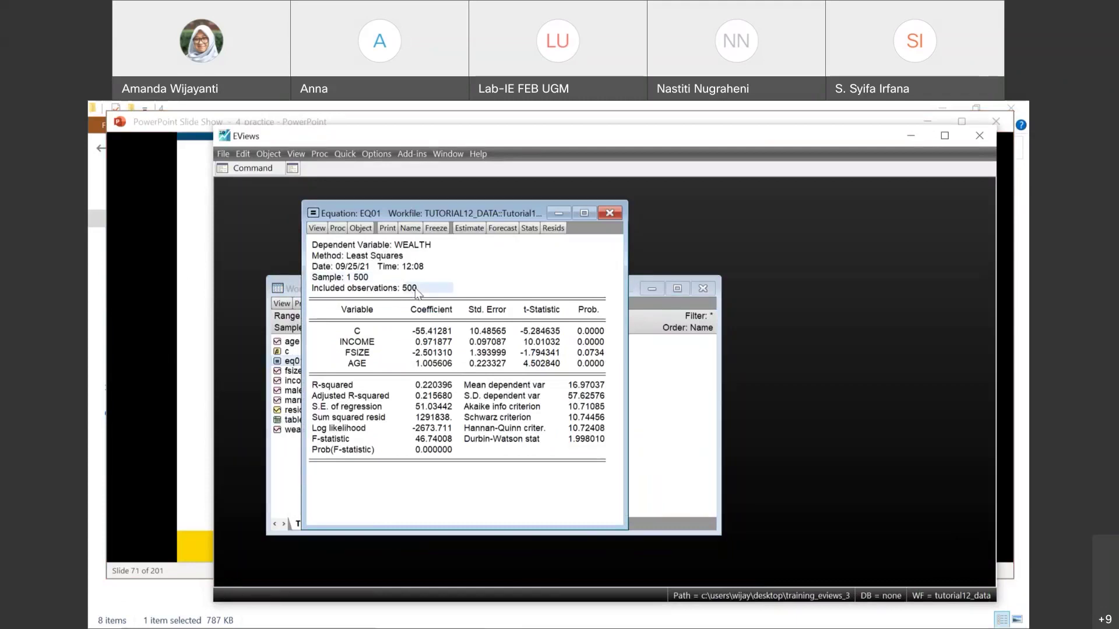
{"action": "left_click", "coordinate": [158, 235]}
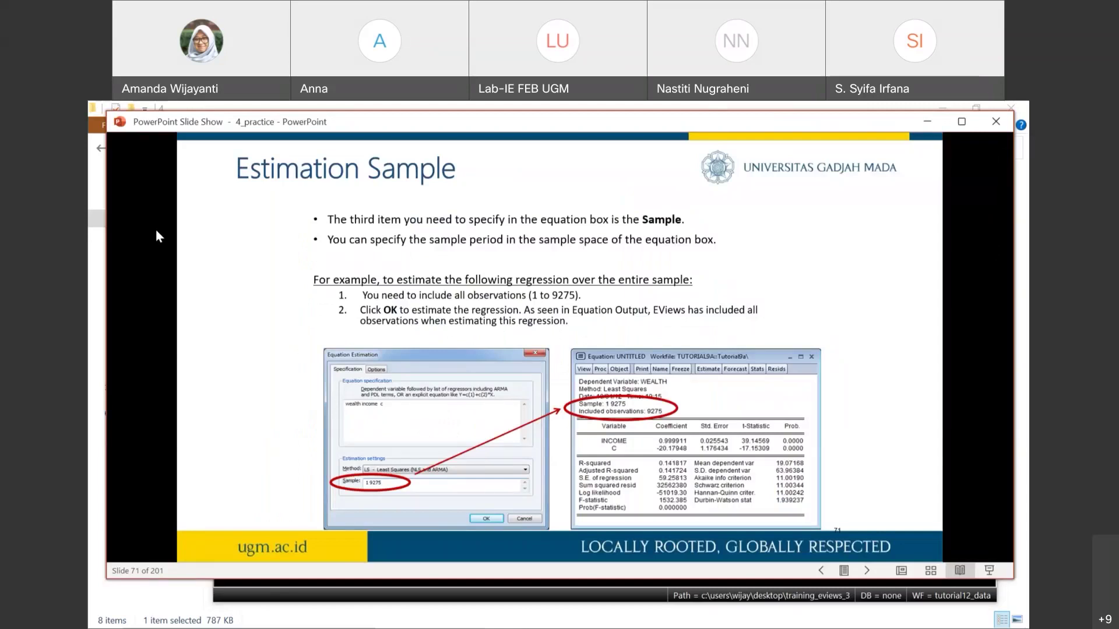
{"action": "left_click", "coordinate": [156, 234]}
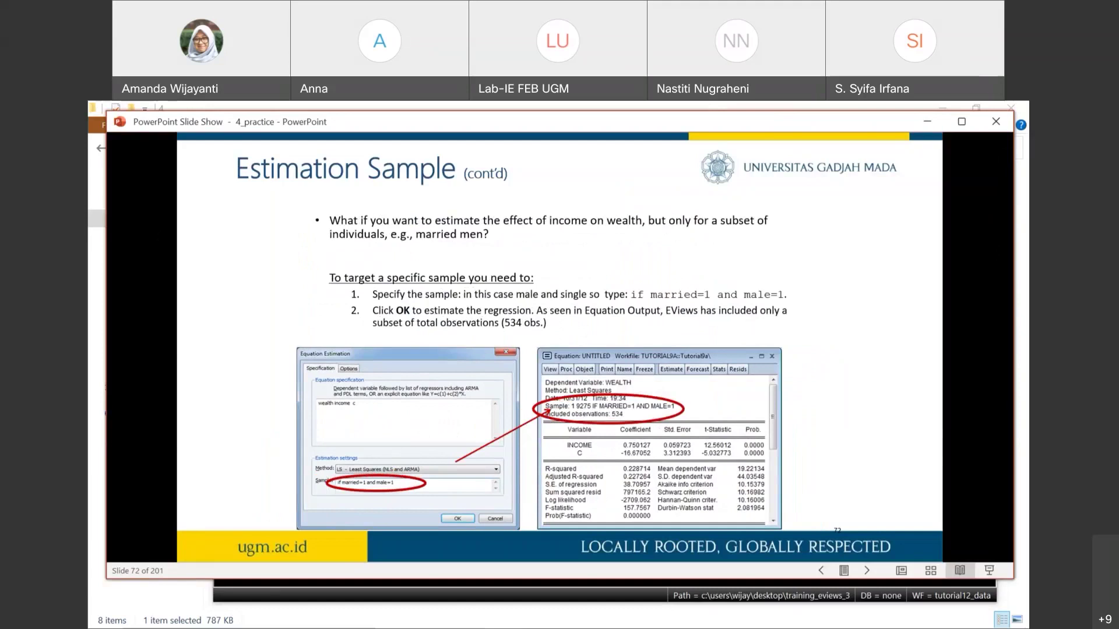
Return to EViews and move the EQ01 window clear of the workfile's object list
{"action": "mouse_move", "coordinate": [369, 624]}
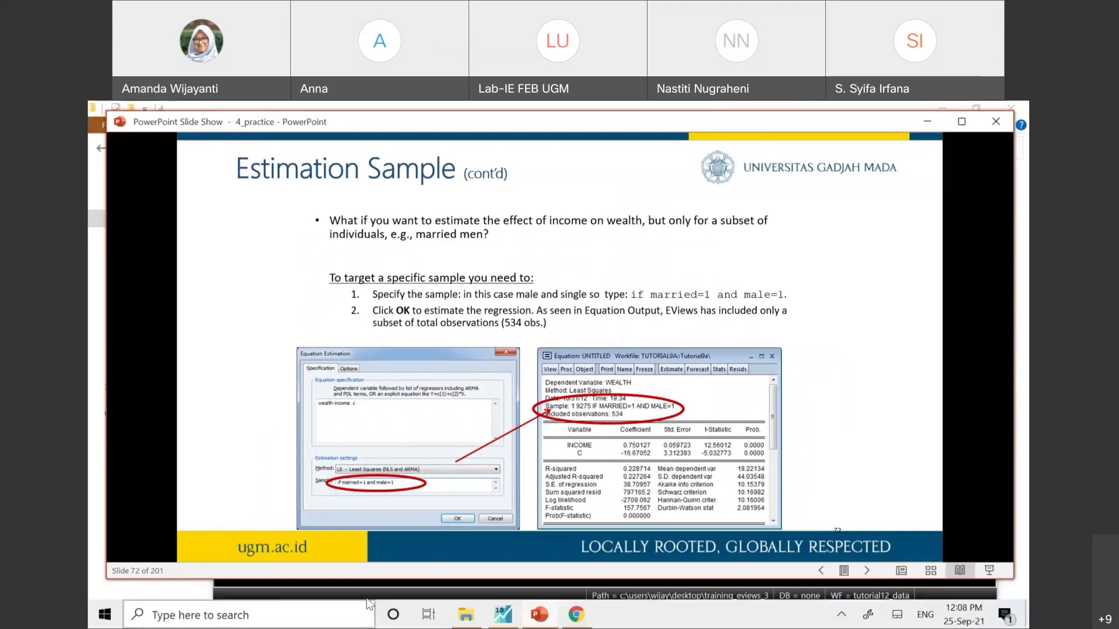
{"action": "left_click", "coordinate": [368, 593]}
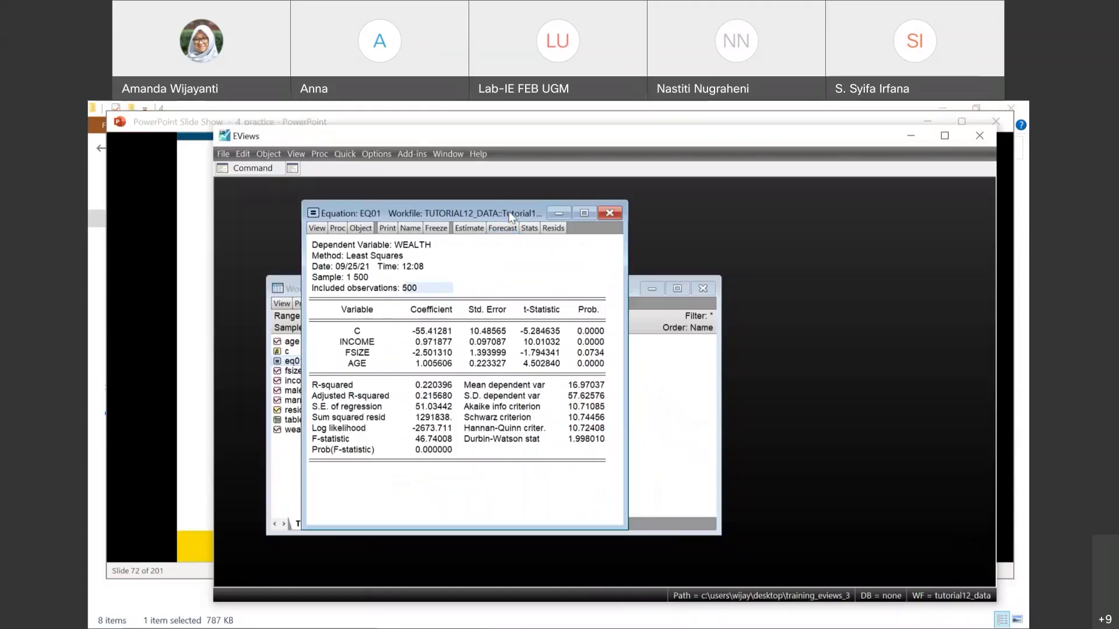
{"action": "left_click_drag", "start_coordinate": [509, 217], "coordinate": [741, 212]}
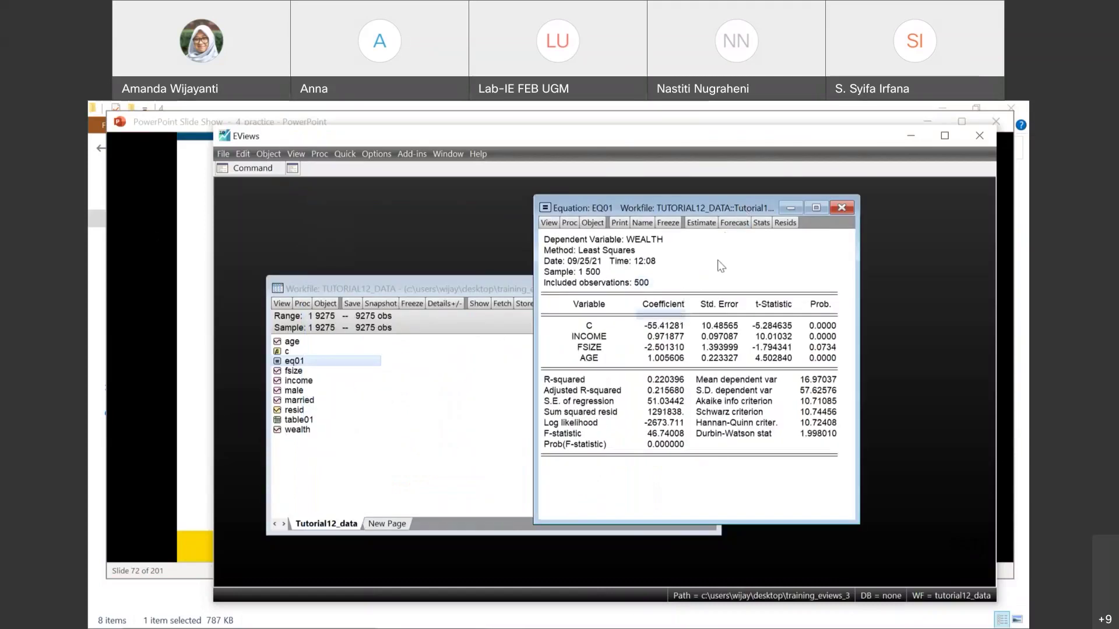
Open the estimation settings of EQ01 and replace the sample with "if married=1", consulting the PowerPoint slide for the condition
{"action": "left_click", "coordinate": [711, 224]}
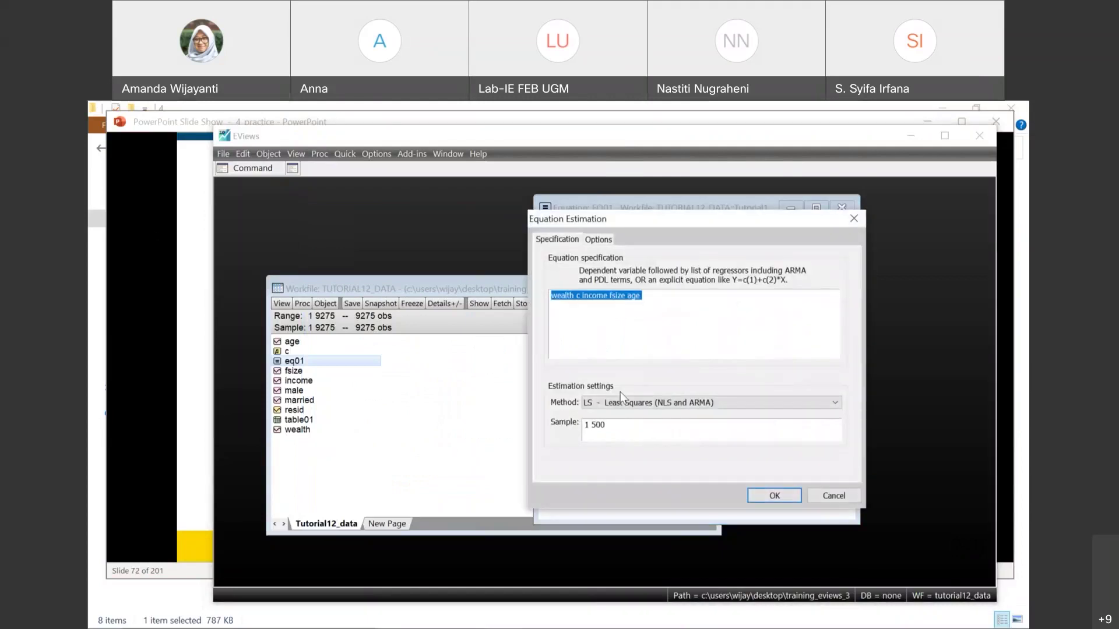
{"action": "left_click", "coordinate": [628, 425]}
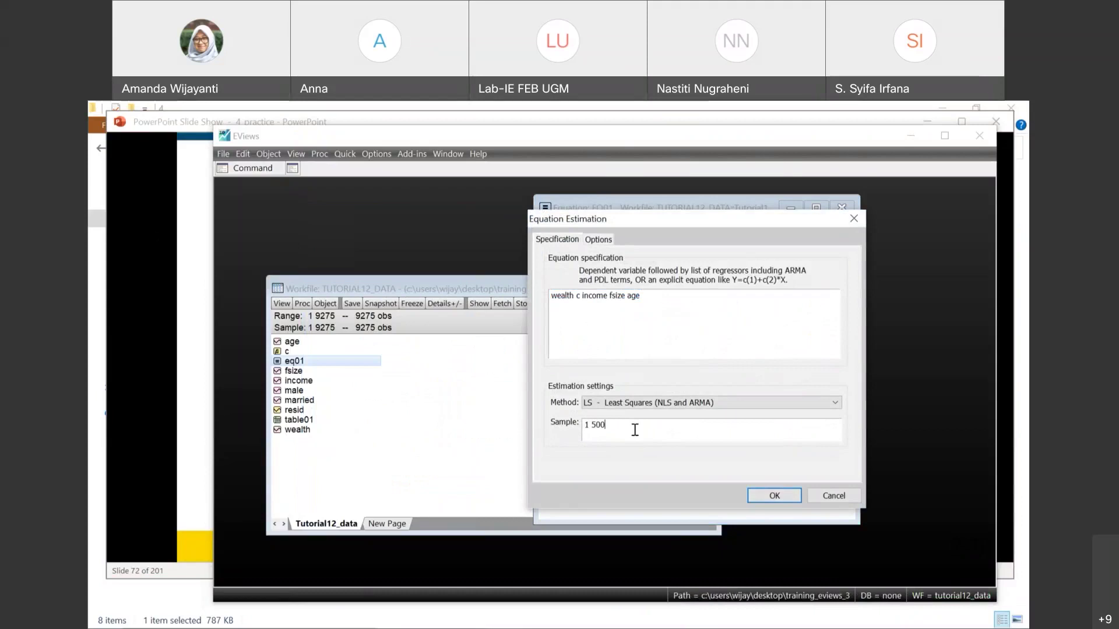
{"action": "key", "text": "BackSpace"}
{"action": "key", "text": "BackSpace"}
{"action": "key", "text": "BackSpace"}
{"action": "key", "text": "BackSpace"}
{"action": "key", "text": "BackSpace"}
{"action": "type", "text": "if m"}
{"action": "left_click", "coordinate": [128, 325]}
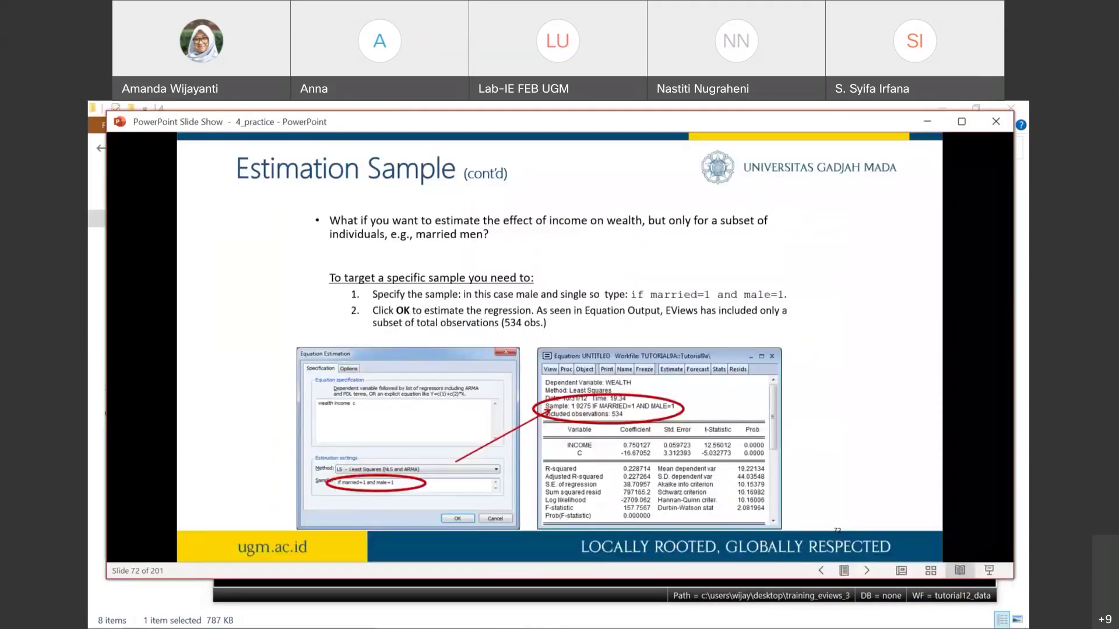
{"action": "mouse_move", "coordinate": [612, 625]}
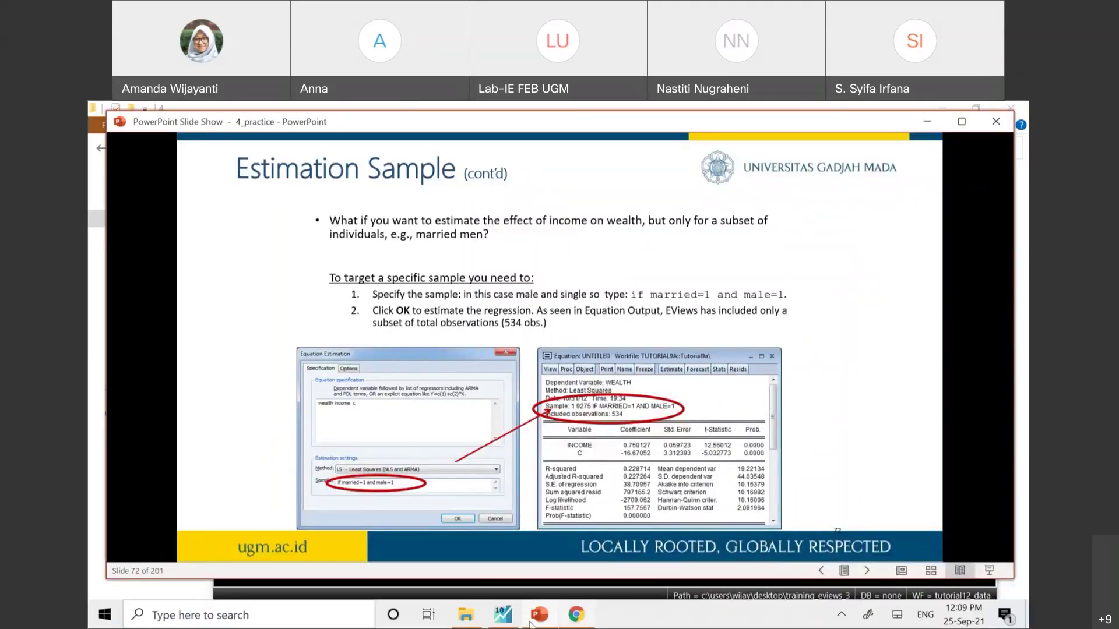
{"action": "left_click", "coordinate": [503, 616]}
{"action": "type", "text": "arried=1"}
Recheck the condition on the PowerPoint slide, add "and male=1" to the sample in EViews, and re-estimate EQ01
{"action": "left_click", "coordinate": [142, 396]}
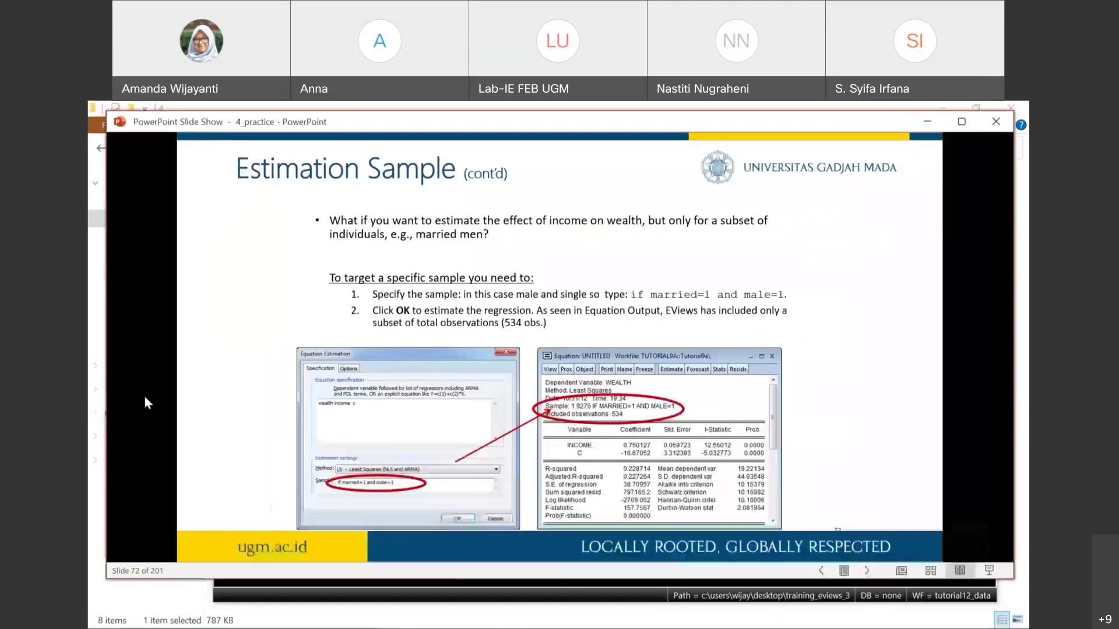
{"action": "left_click", "coordinate": [502, 614]}
{"action": "type", "text": "and male=1"}
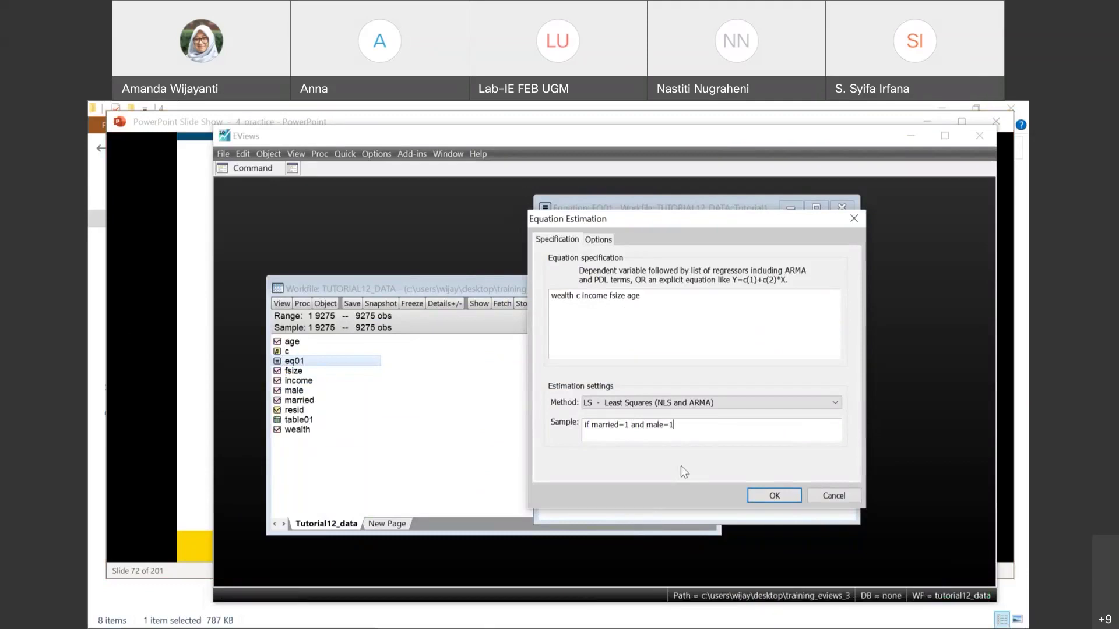
{"action": "left_click", "coordinate": [775, 496]}
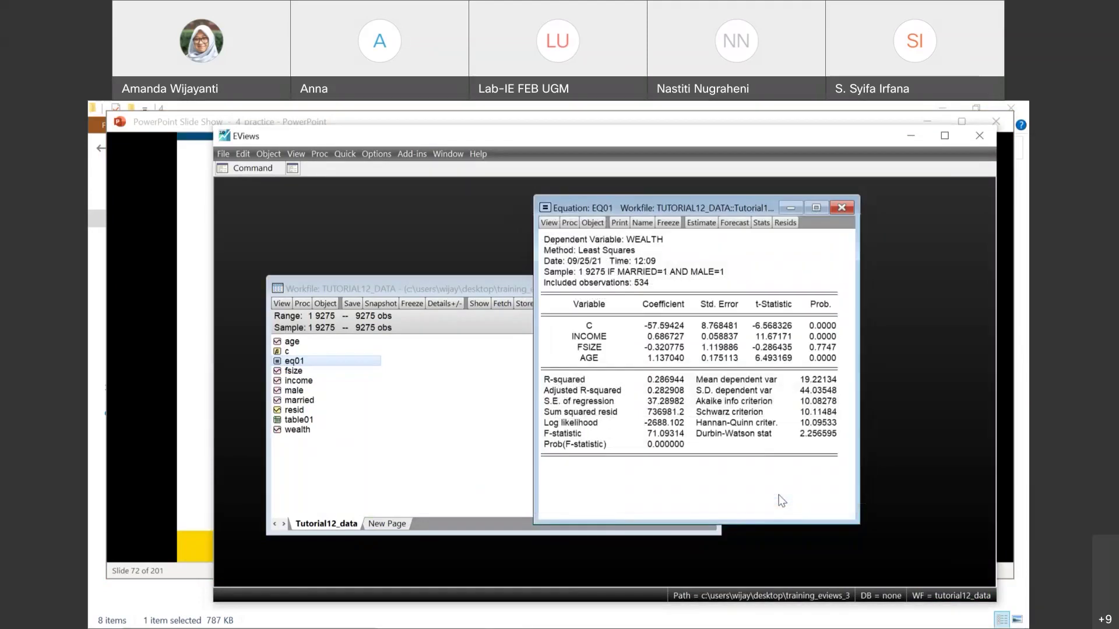
Examine the sample line, included observations and the regressors' probability values in the EQ01 output
{"action": "left_click", "coordinate": [646, 285]}
{"action": "left_click", "coordinate": [546, 274]}
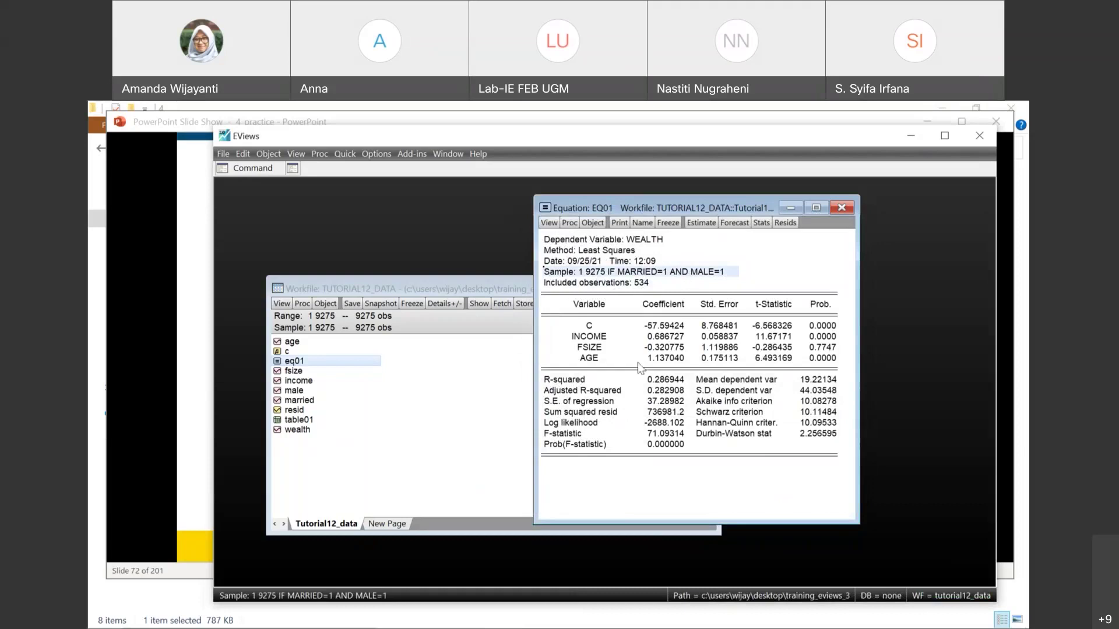
{"action": "left_click", "coordinate": [736, 338]}
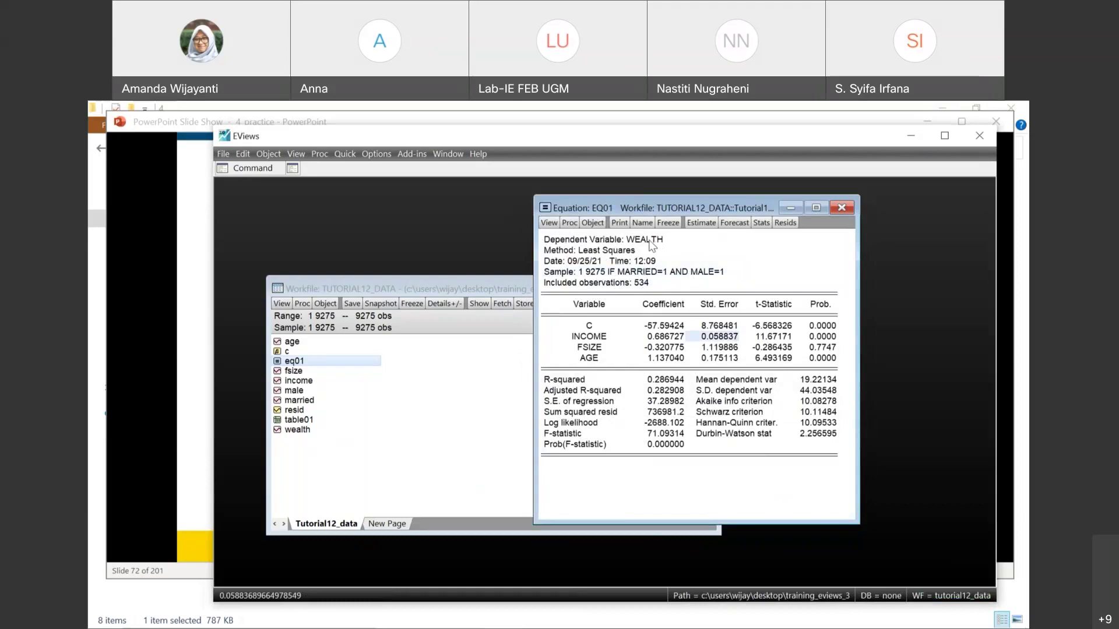
{"action": "left_click", "coordinate": [817, 340]}
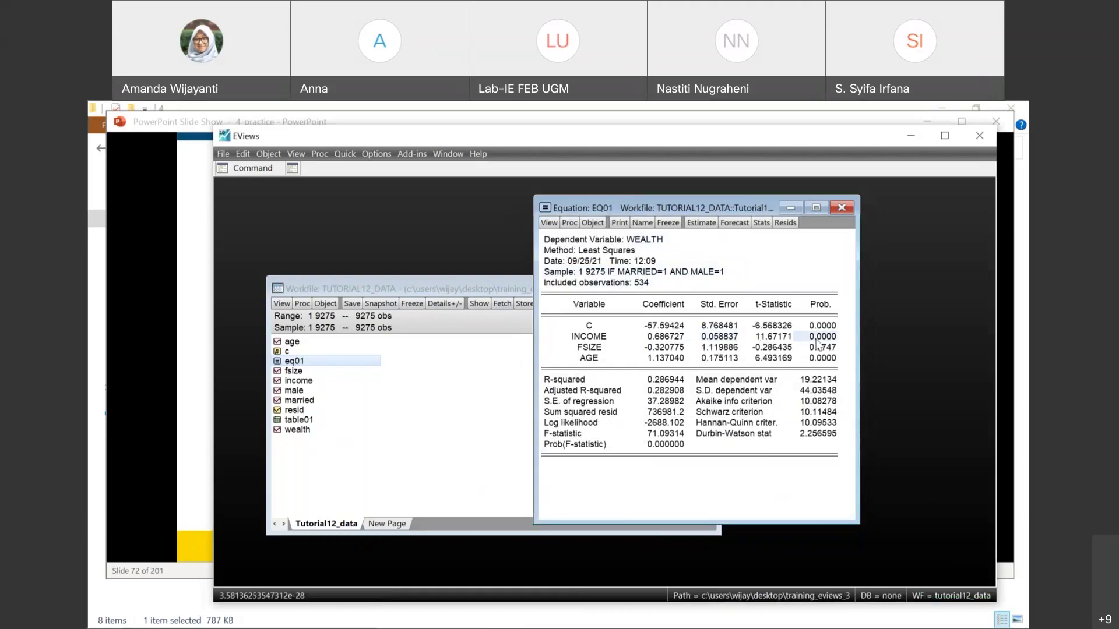
{"action": "left_click", "coordinate": [819, 348]}
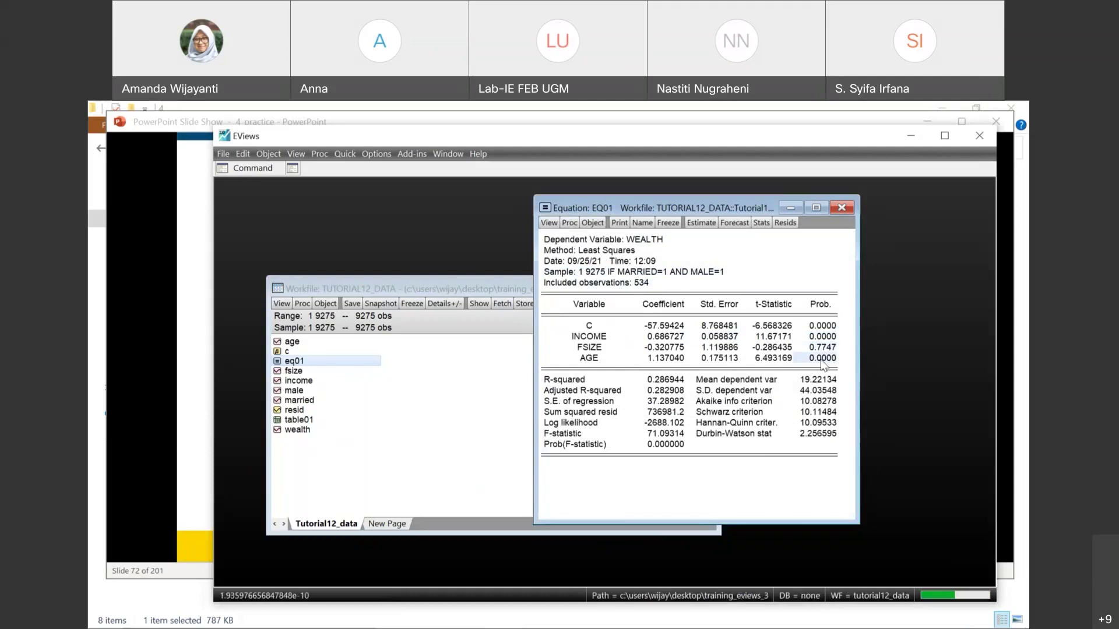
{"action": "left_click", "coordinate": [821, 338]}
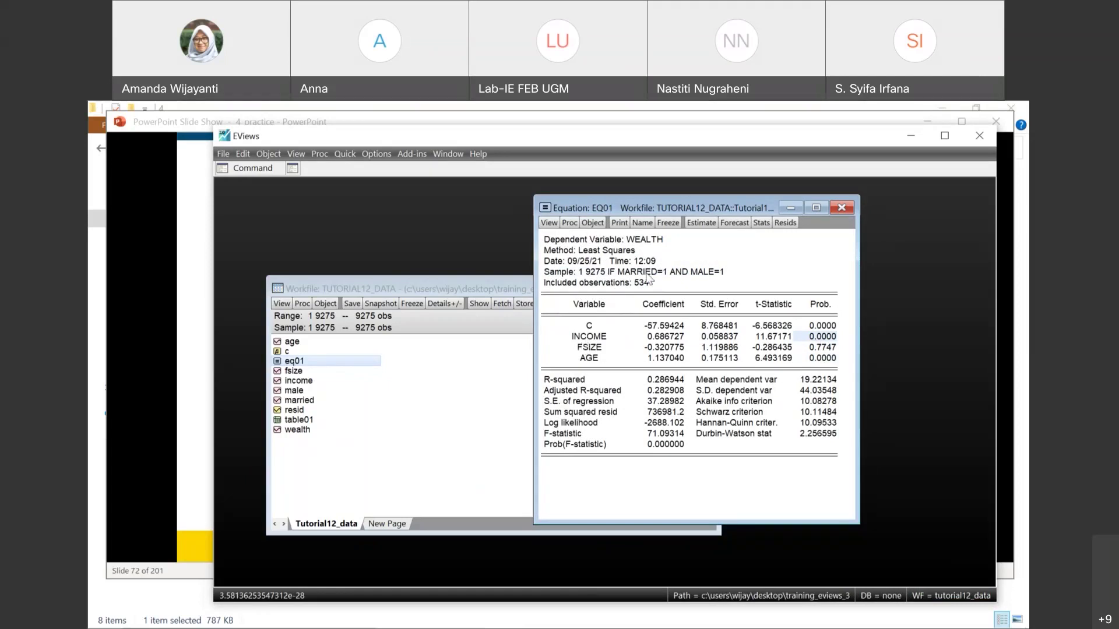
Read the INCOME and AGE coefficients against the dependent variable WEALTH, and examine the R-squared
{"action": "left_click", "coordinate": [597, 339]}
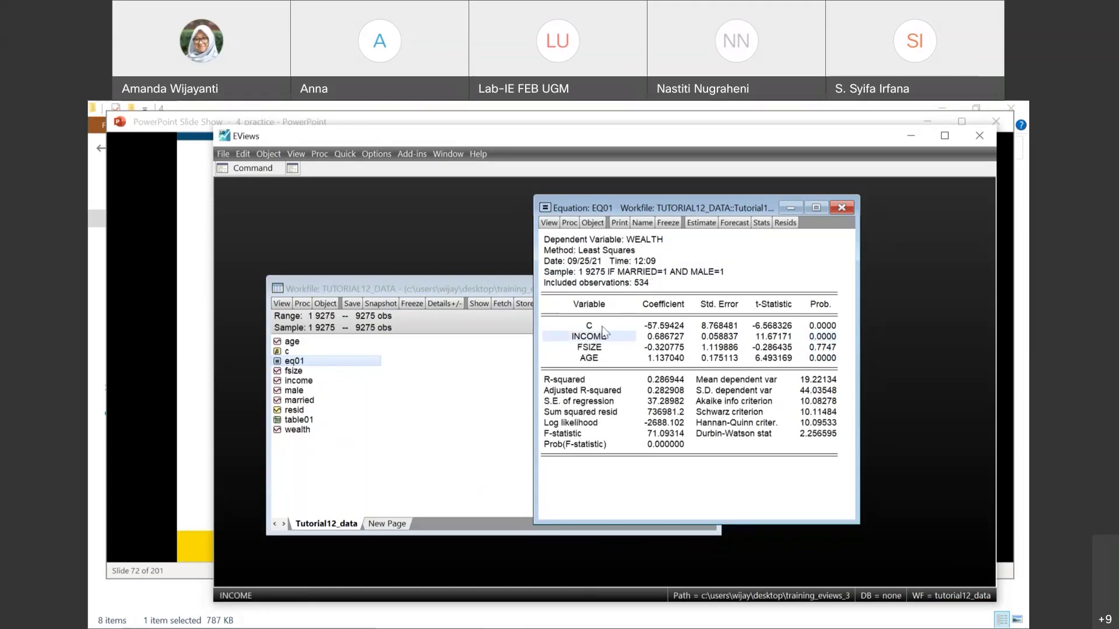
{"action": "left_click", "coordinate": [645, 241]}
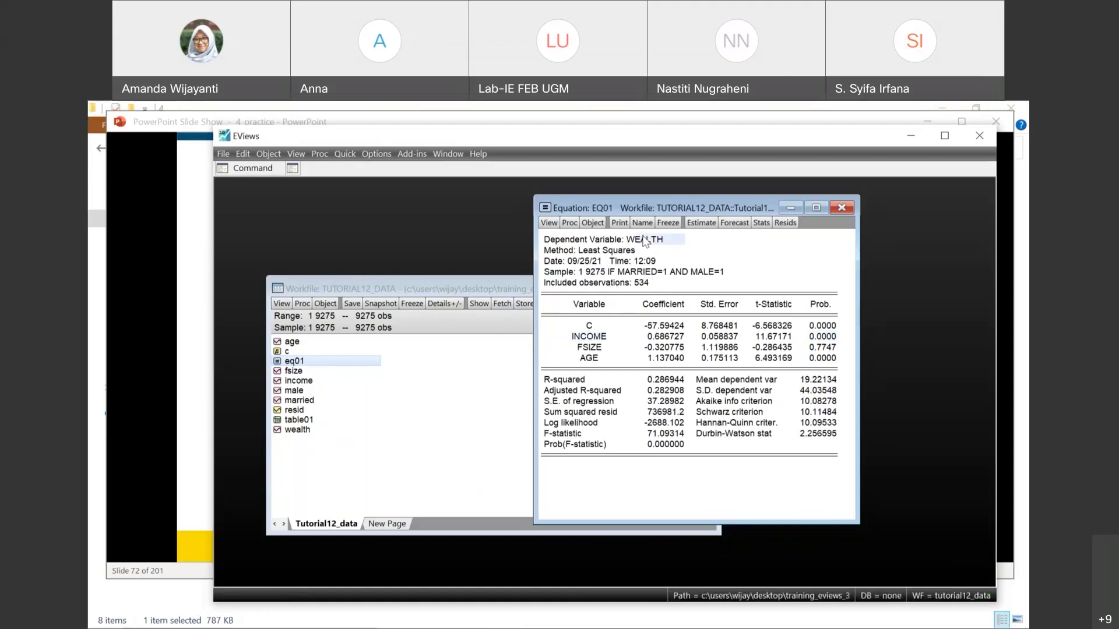
{"action": "left_click", "coordinate": [658, 341]}
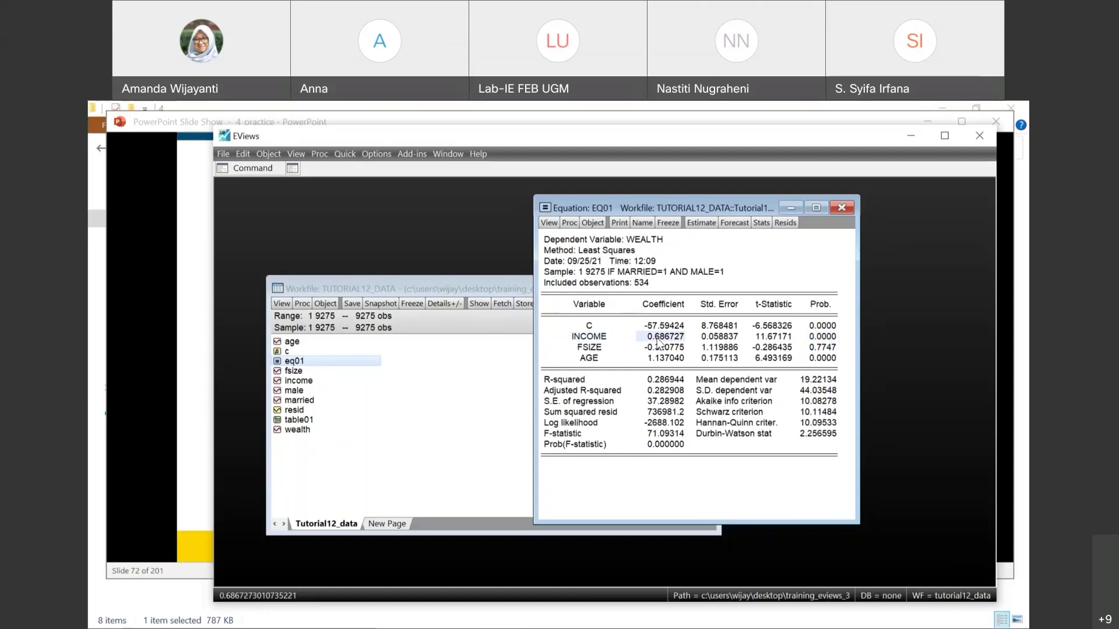
{"action": "left_click", "coordinate": [591, 361]}
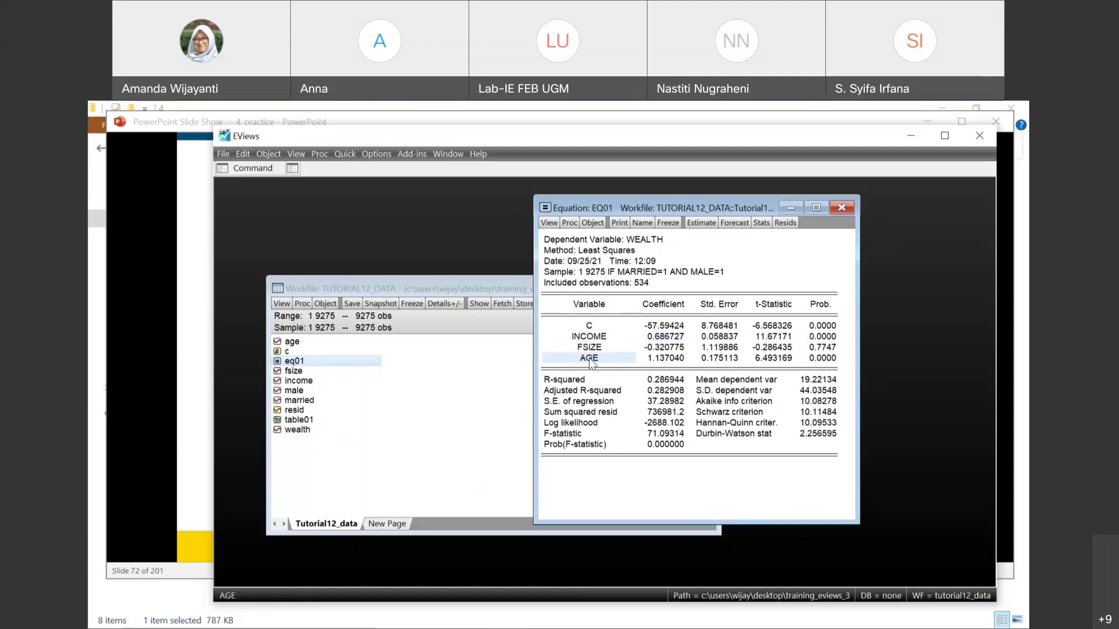
{"action": "left_click", "coordinate": [664, 240]}
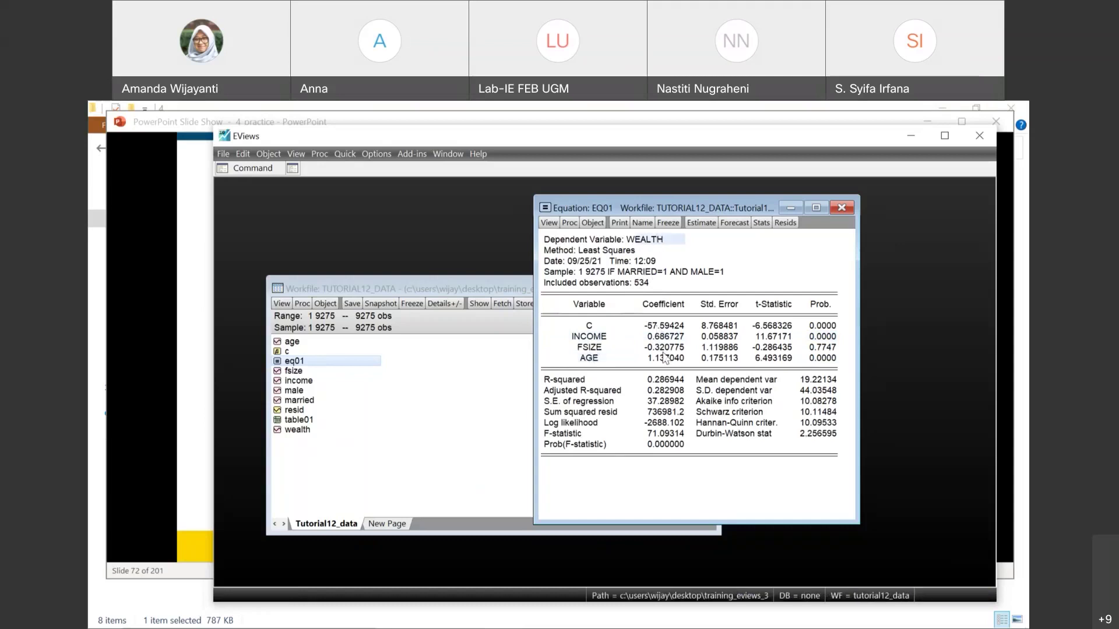
{"action": "left_click", "coordinate": [664, 358]}
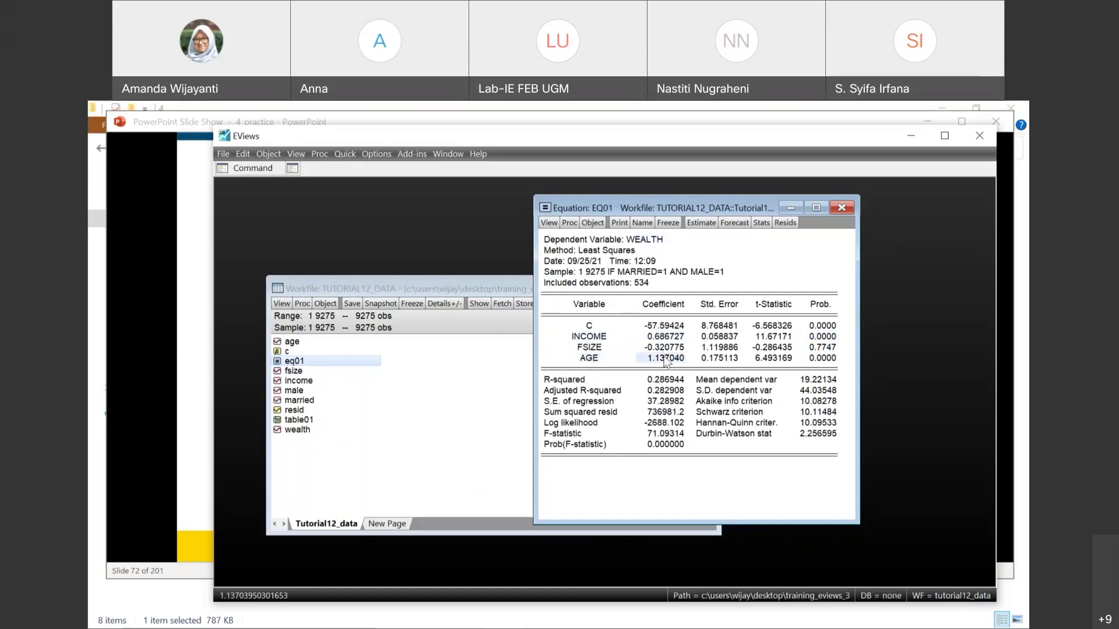
{"action": "left_click", "coordinate": [651, 382]}
{"action": "left_click_drag", "start_coordinate": [648, 380], "coordinate": [650, 382]}
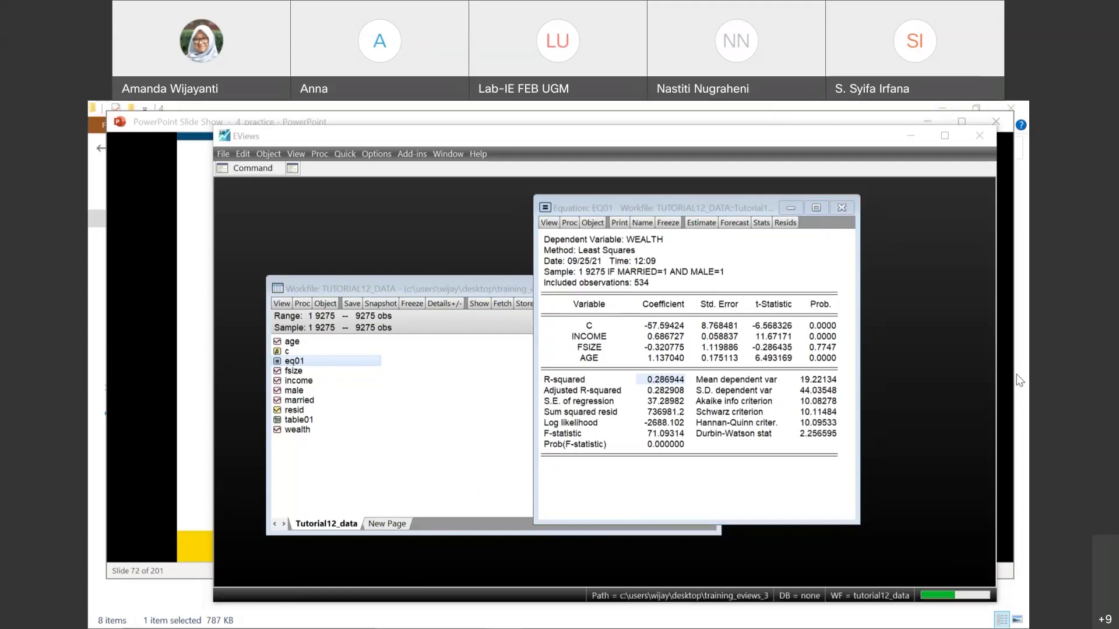
Switch to the PowerPoint slide show and go forward past the equation object slides to the Equation Output slide
{"action": "left_click", "coordinate": [145, 268]}
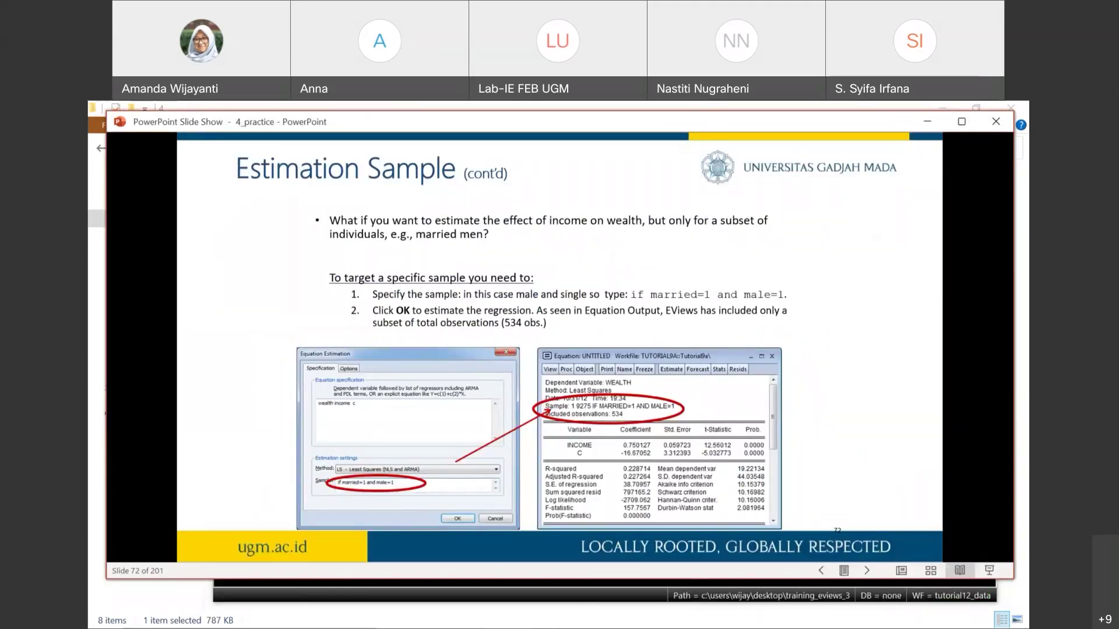
{"action": "key", "text": "Right"}
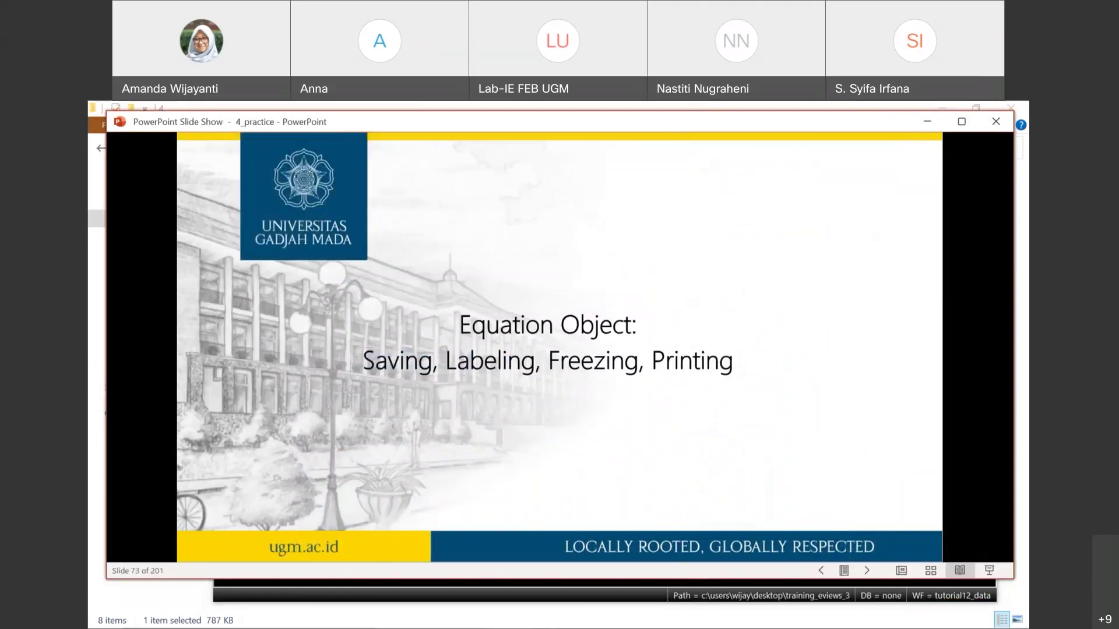
{"action": "key", "text": "Right"}
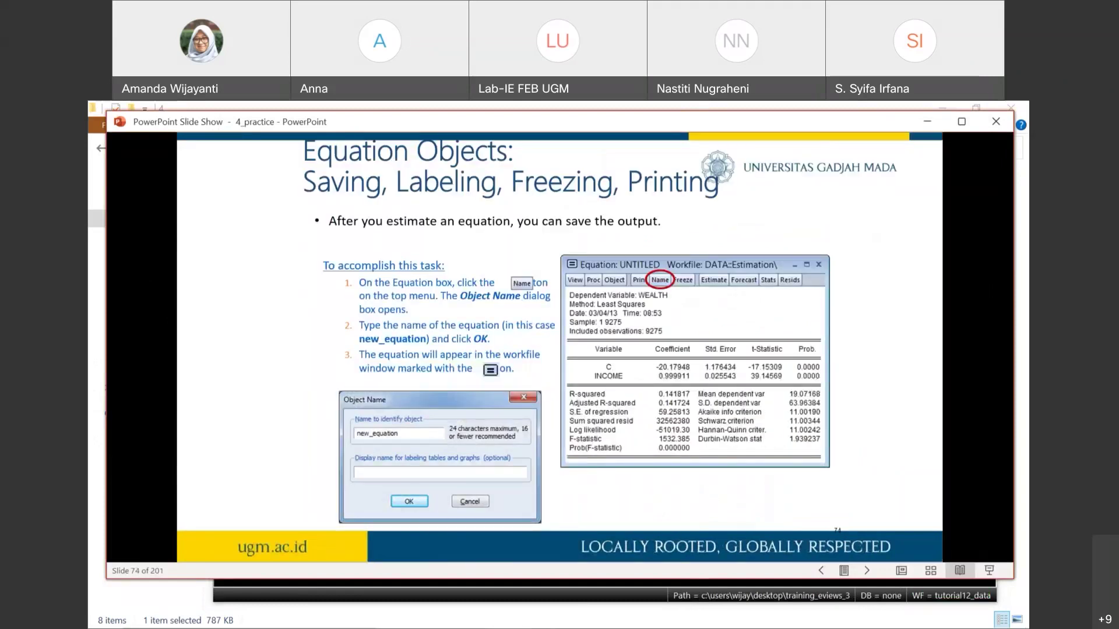
{"action": "key", "text": "Right"}
{"action": "key", "text": "Right"}
{"action": "key", "text": "Right"}
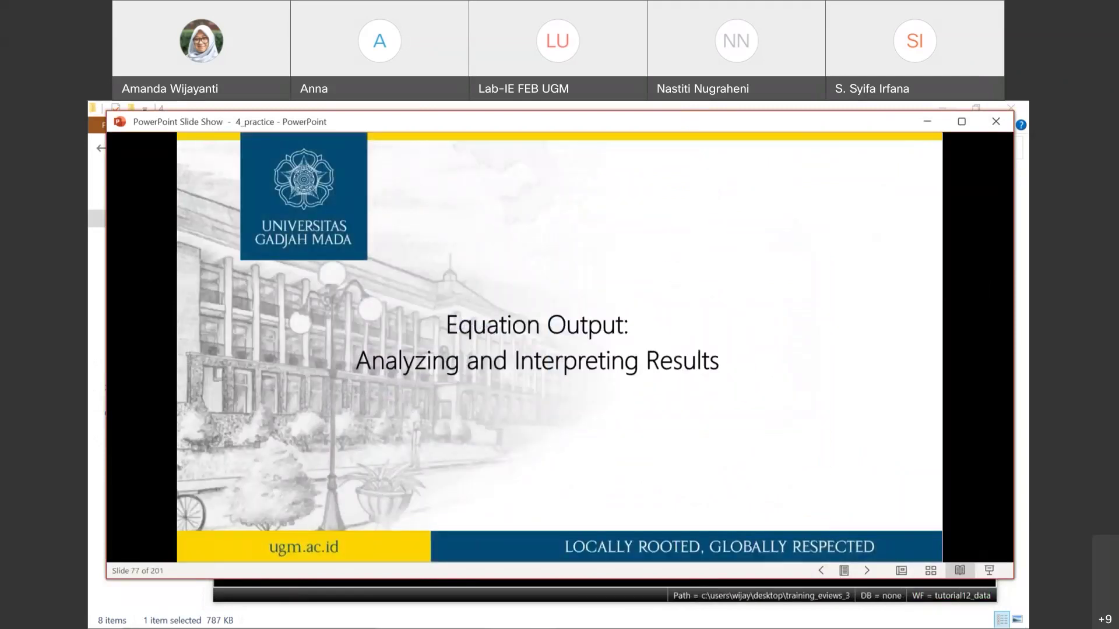
{"action": "key", "text": "Right"}
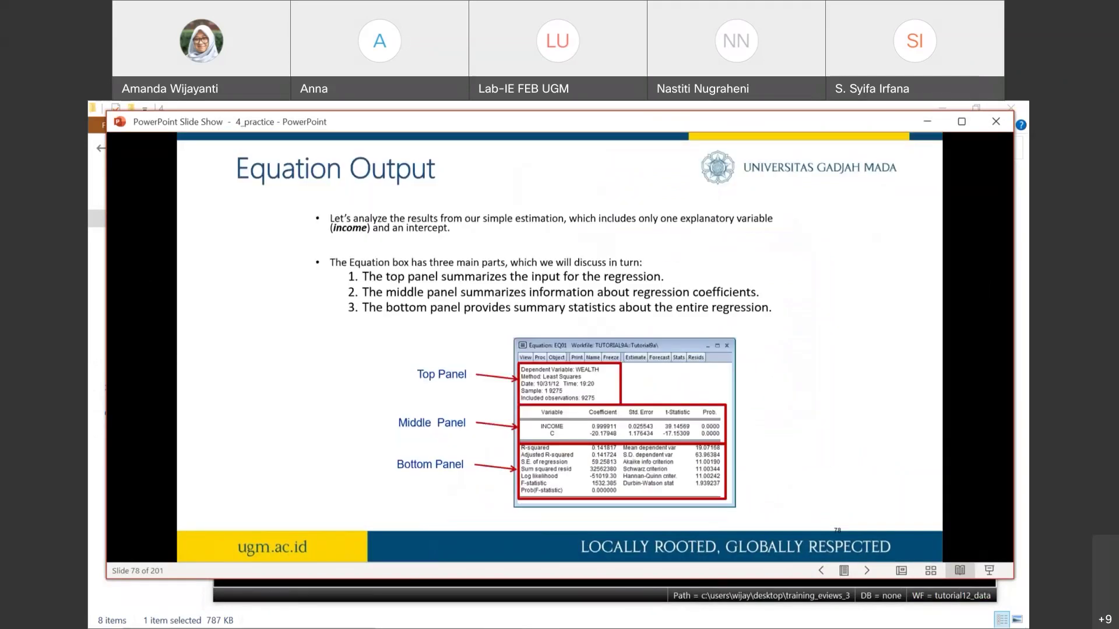
{"action": "left_click", "coordinate": [1025, 350]}
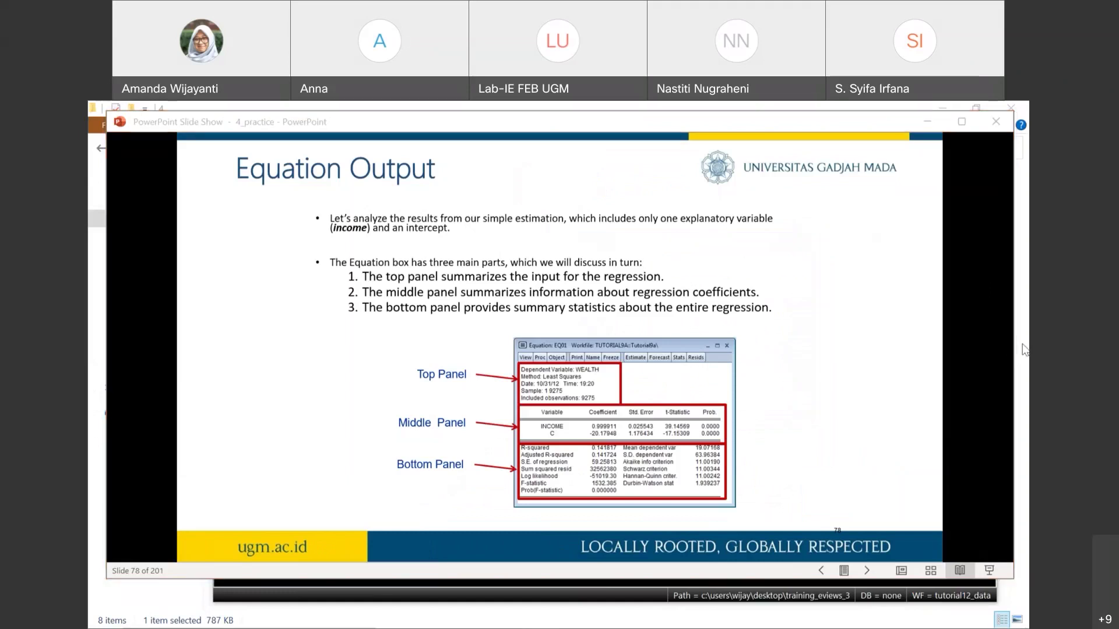
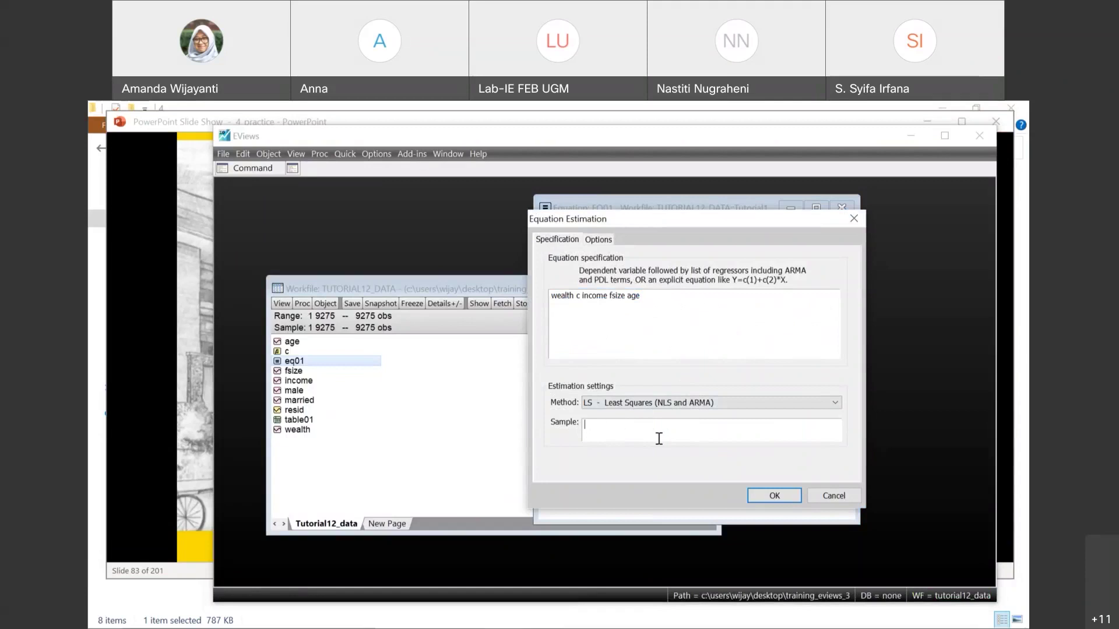
Switch to the PowerPoint slide show and go forward to Estimation with Data Expressions (Auto Series): Example 2
{"action": "left_click", "coordinate": [178, 290]}
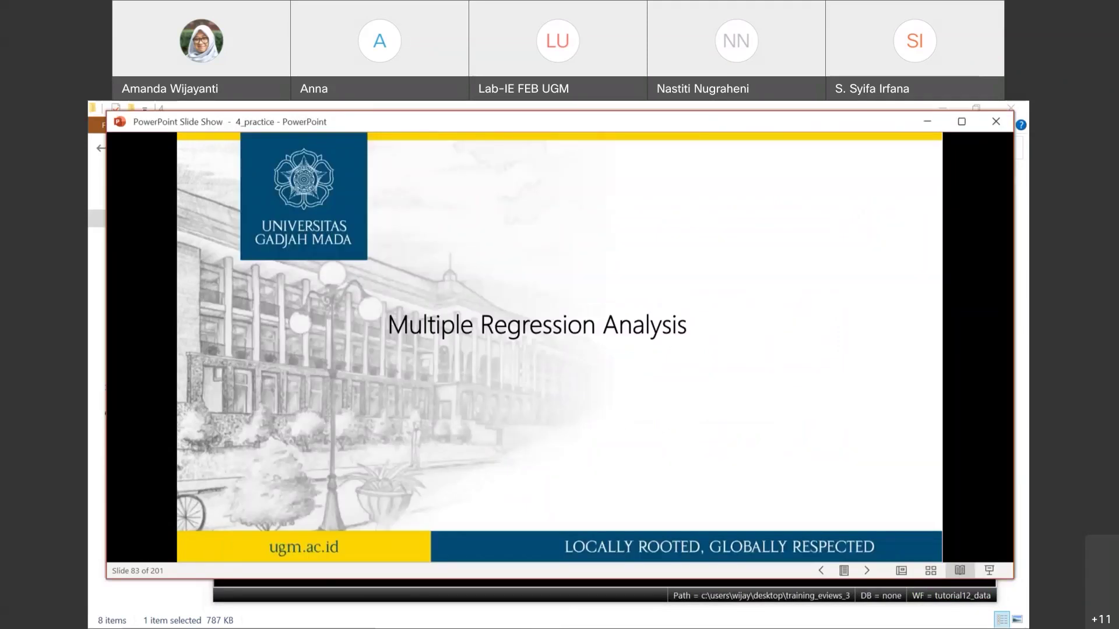
{"action": "key", "text": "Right"}
{"action": "key", "text": "Right"}
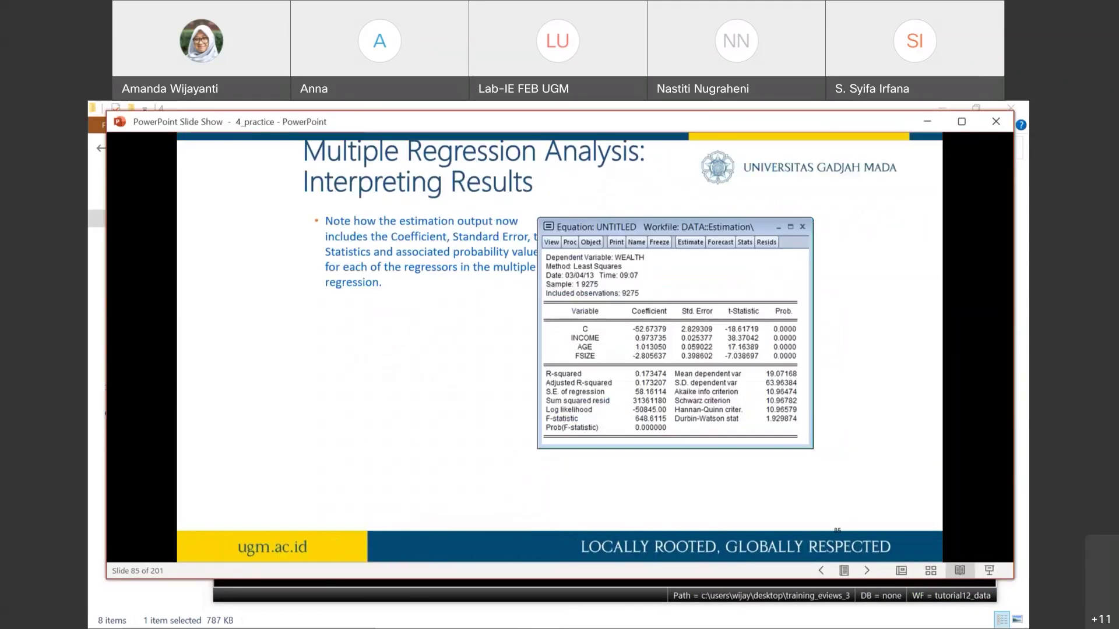
{"action": "key", "text": "Right"}
{"action": "key", "text": "Right"}
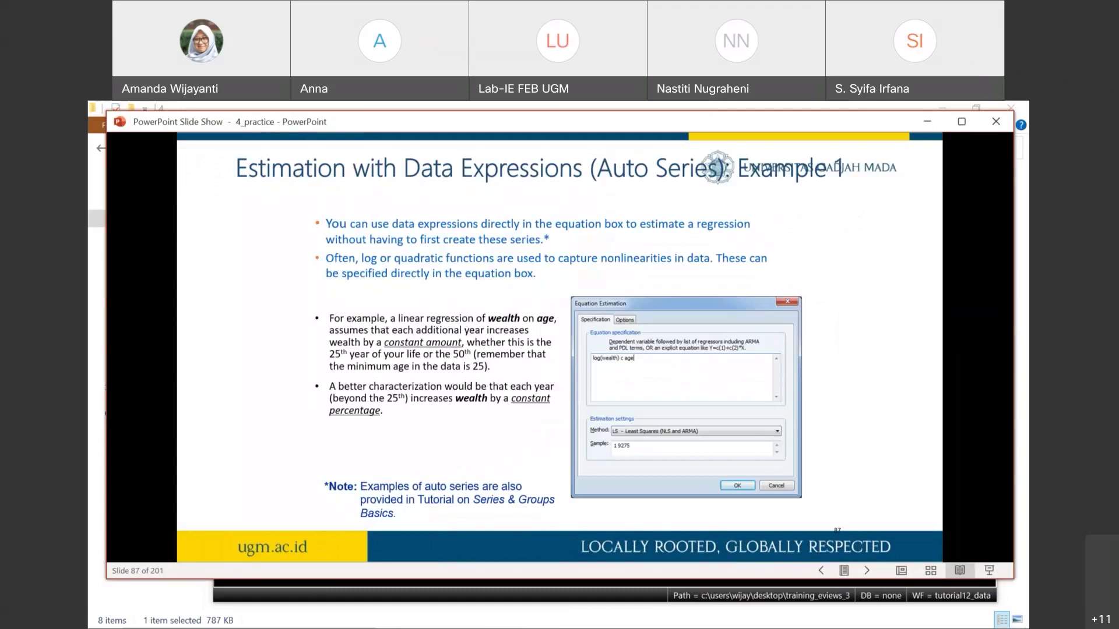
{"action": "key", "text": "Right"}
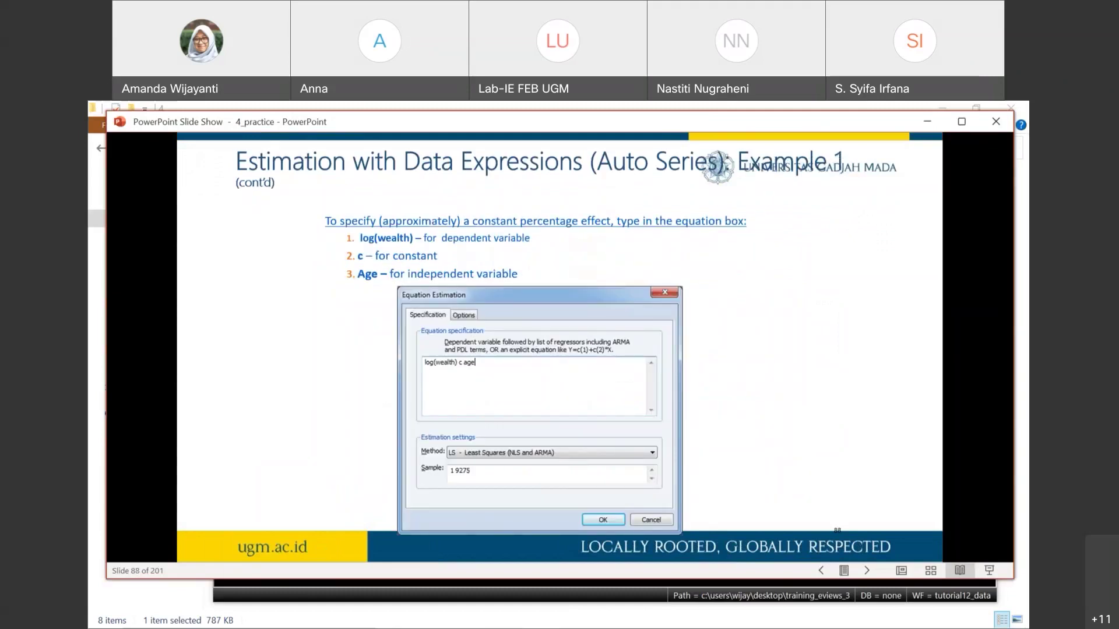
{"action": "key", "text": "Right"}
{"action": "key", "text": "Right"}
{"action": "key", "text": "Left"}
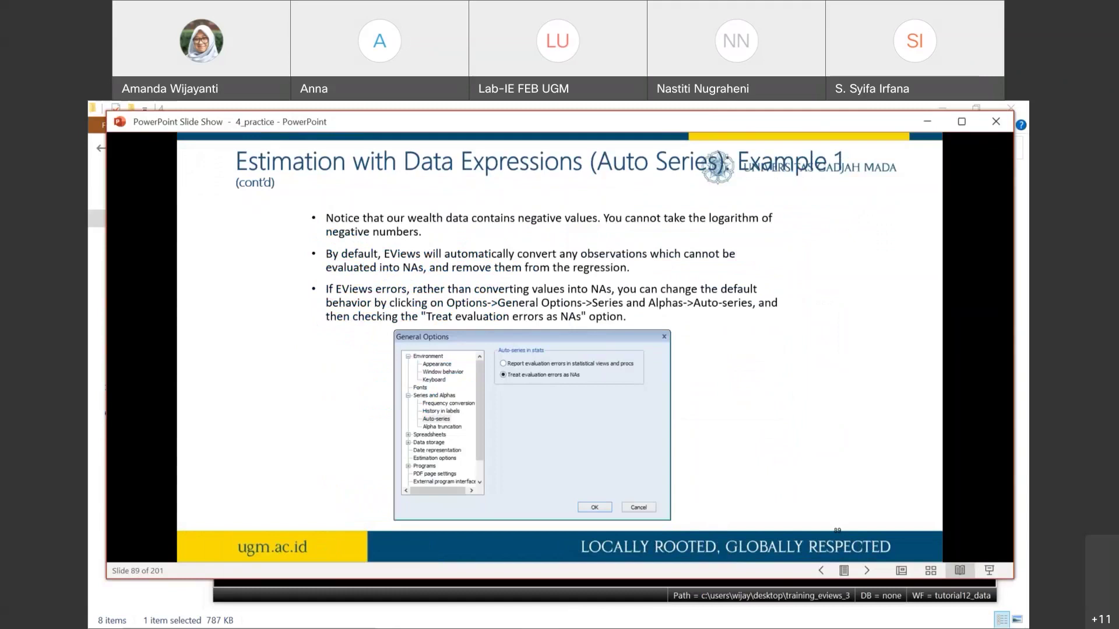
{"action": "key", "text": "Right"}
{"action": "key", "text": "Right"}
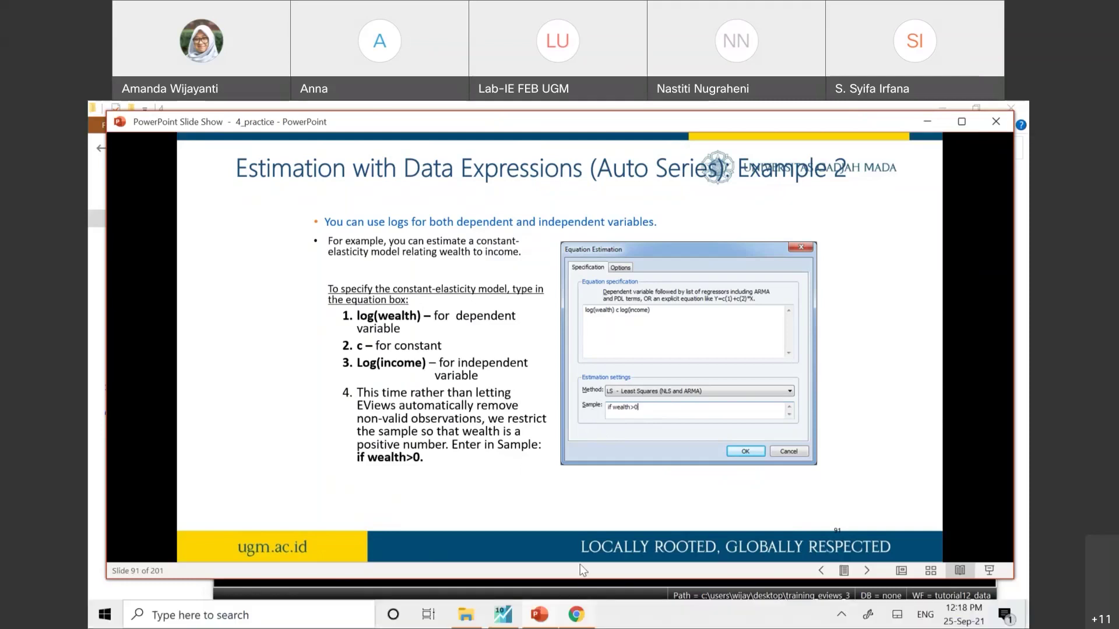
Return to EViews, re-estimate EQ01 with the sample set to "if wealth > 0", and check its sample and included observations
{"action": "key", "text": "alt+Tab"}
{"action": "left_click", "coordinate": [641, 431]}
{"action": "type", "text": "if weal"}
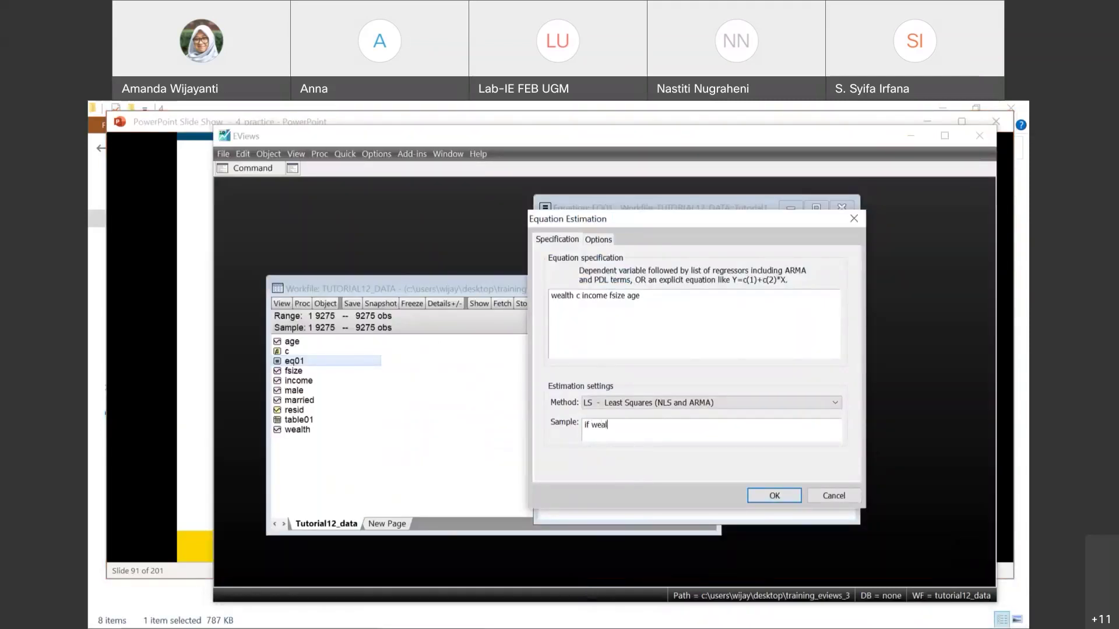
{"action": "type", "text": "th > 0"}
{"action": "left_click", "coordinate": [783, 491]}
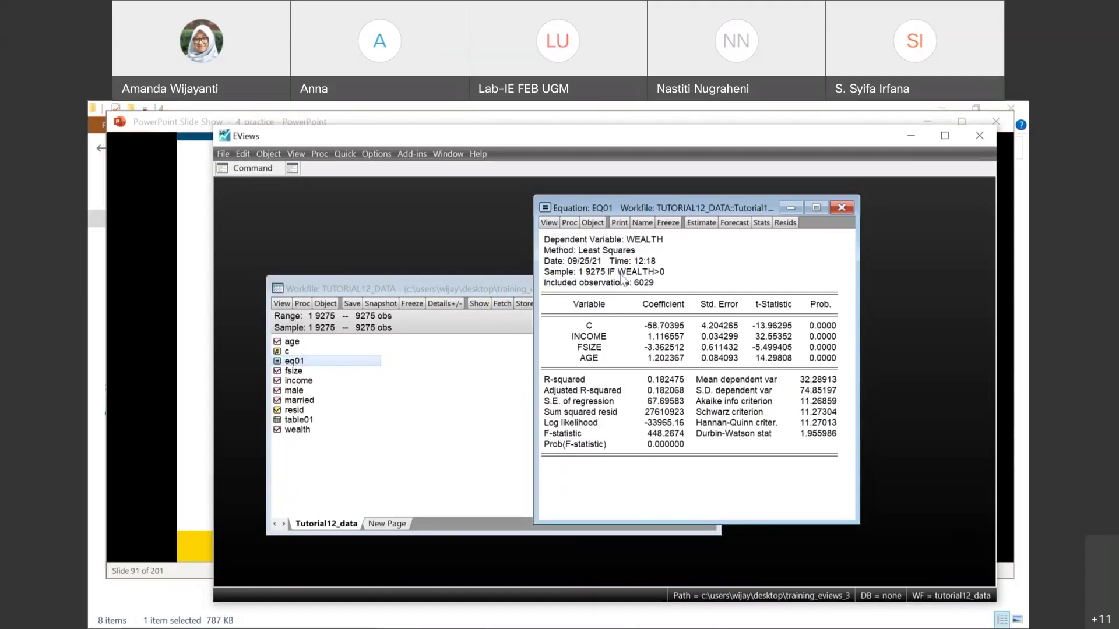
{"action": "left_click", "coordinate": [645, 284]}
{"action": "left_click", "coordinate": [588, 273]}
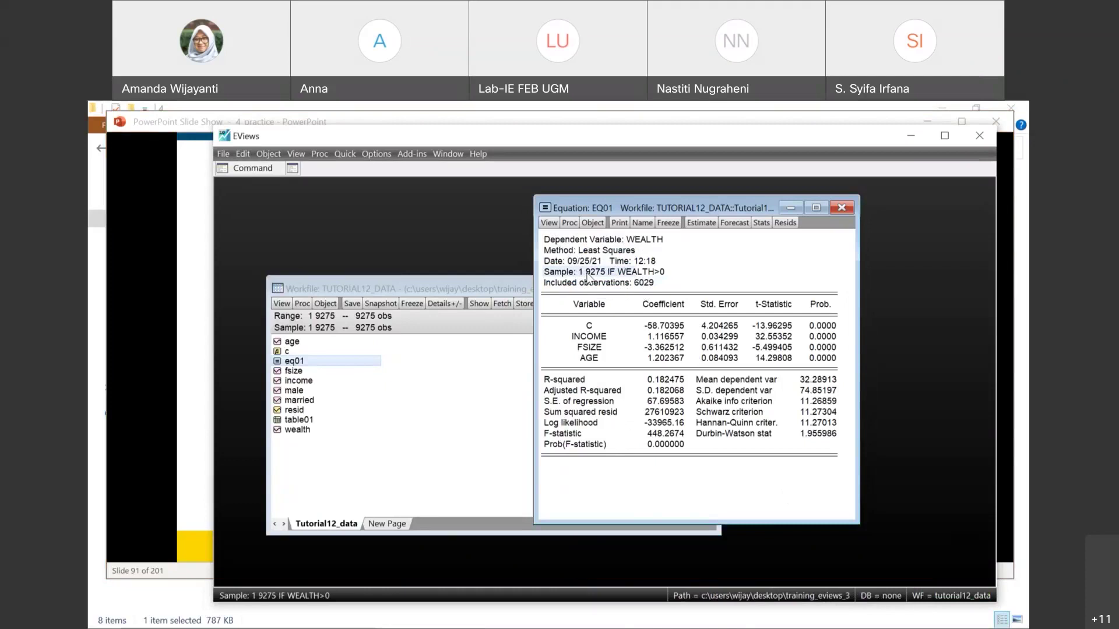
Check the sample restriction and the number of included observations in the EQ01 output
{"action": "left_click", "coordinate": [601, 283]}
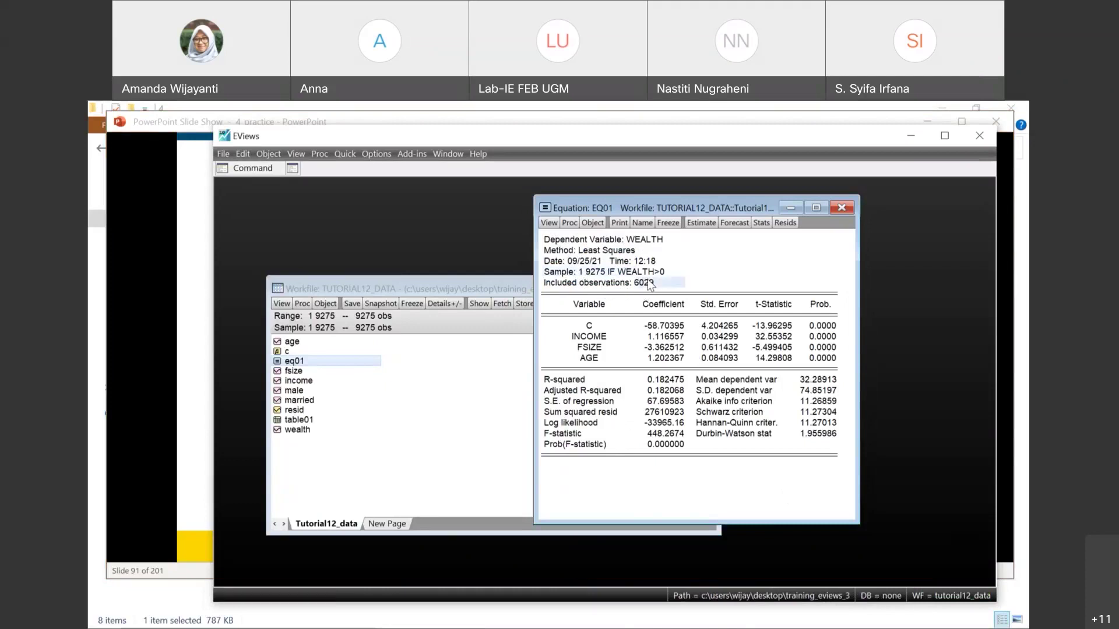
{"action": "left_click", "coordinate": [565, 275]}
{"action": "left_click", "coordinate": [565, 275]}
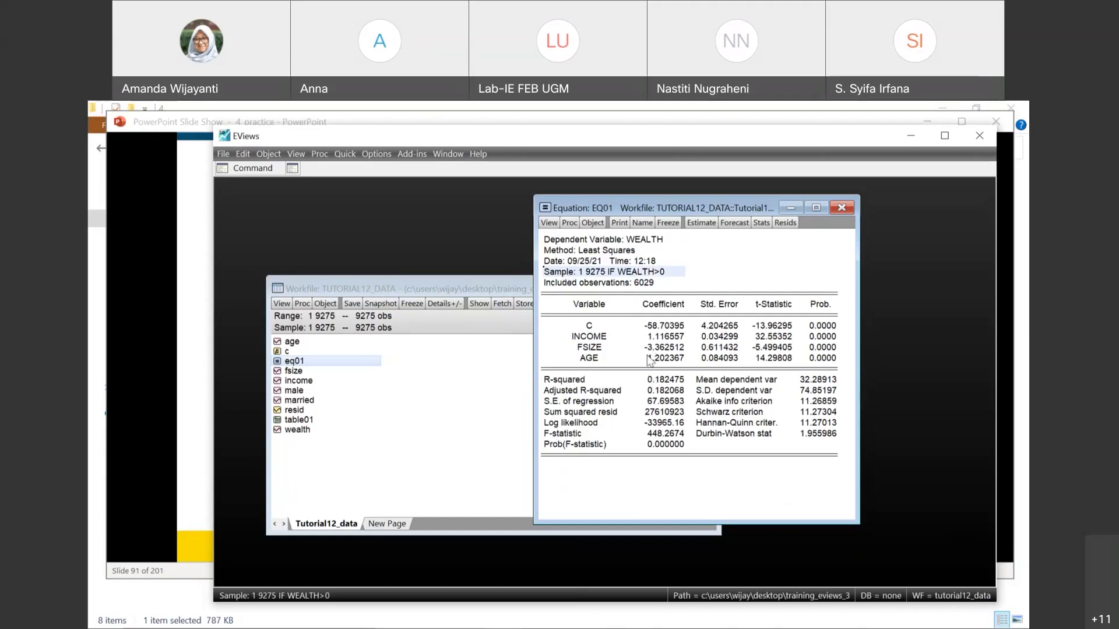
Re-estimate EQ01 over the full sample by setting the sample to 1 9275
{"action": "left_click", "coordinate": [734, 223]}
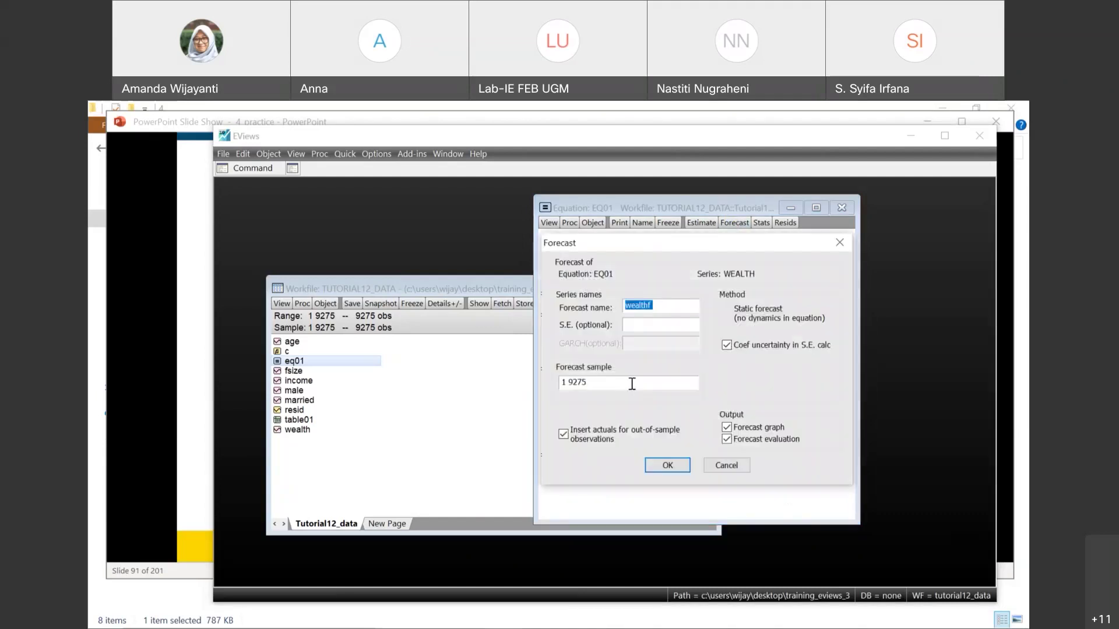
{"action": "left_click", "coordinate": [727, 465]}
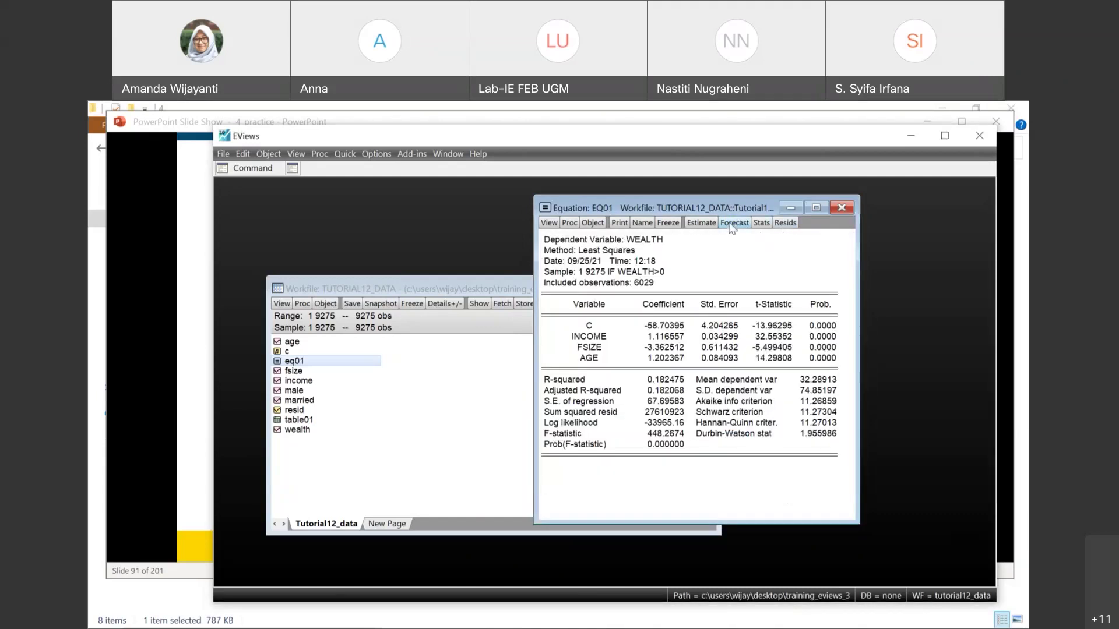
{"action": "left_click", "coordinate": [701, 223]}
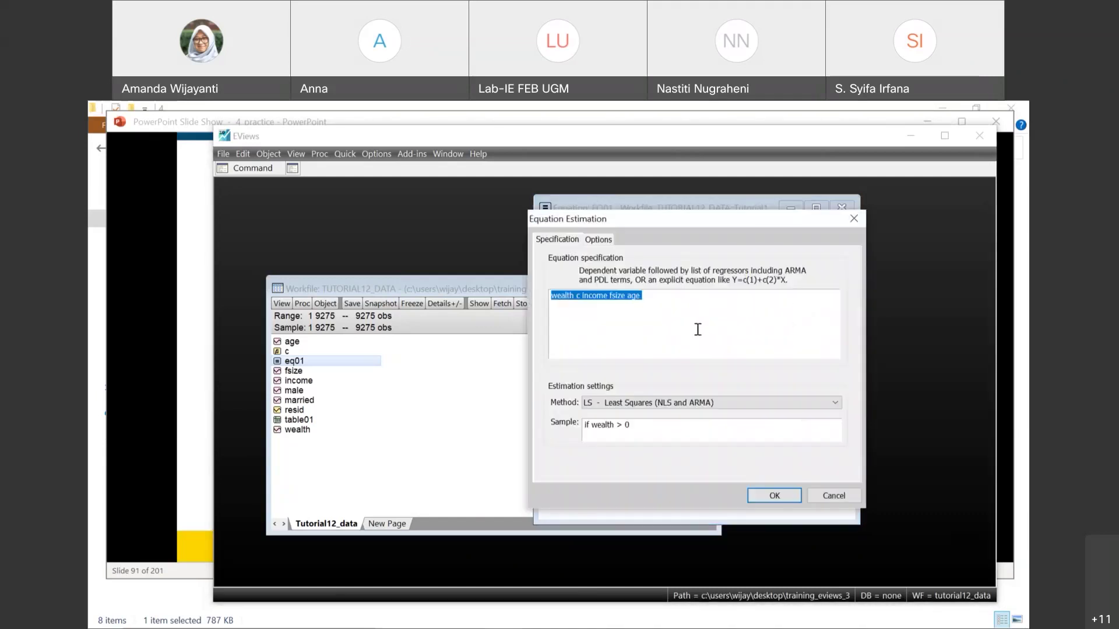
{"action": "left_click", "coordinate": [669, 431]}
{"action": "key", "text": "ctrl+a"}
{"action": "type", "text": "1 9275"}
{"action": "key", "text": "Return"}
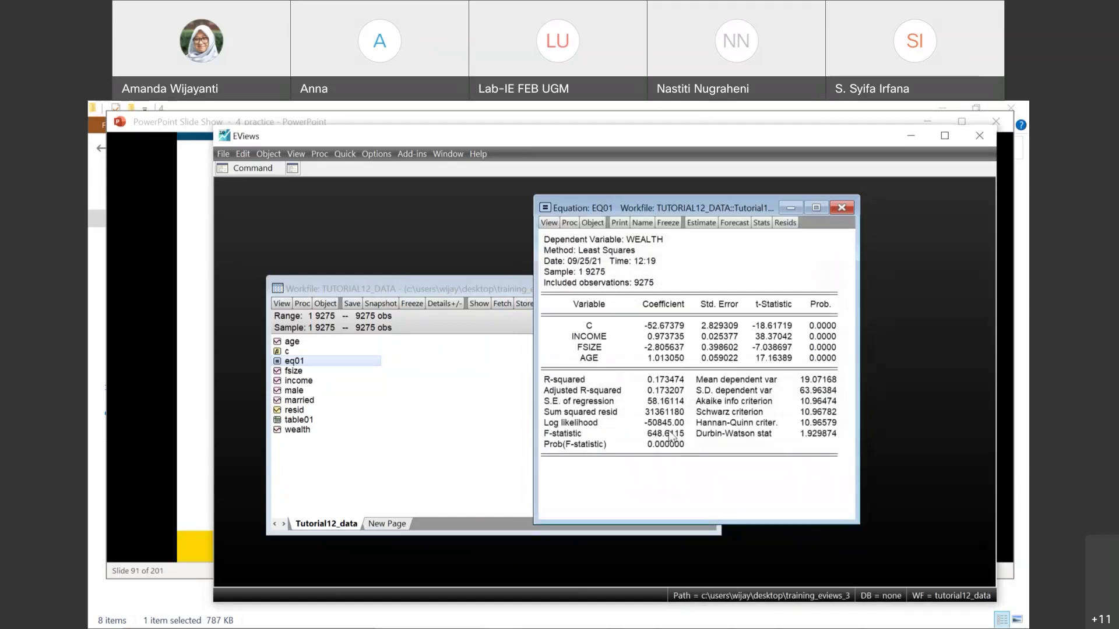
Switch to the PowerPoint slide show, review the Auto Series Example 1 slides on log(wealth) c age, and return to EViews
{"action": "left_click", "coordinate": [169, 296]}
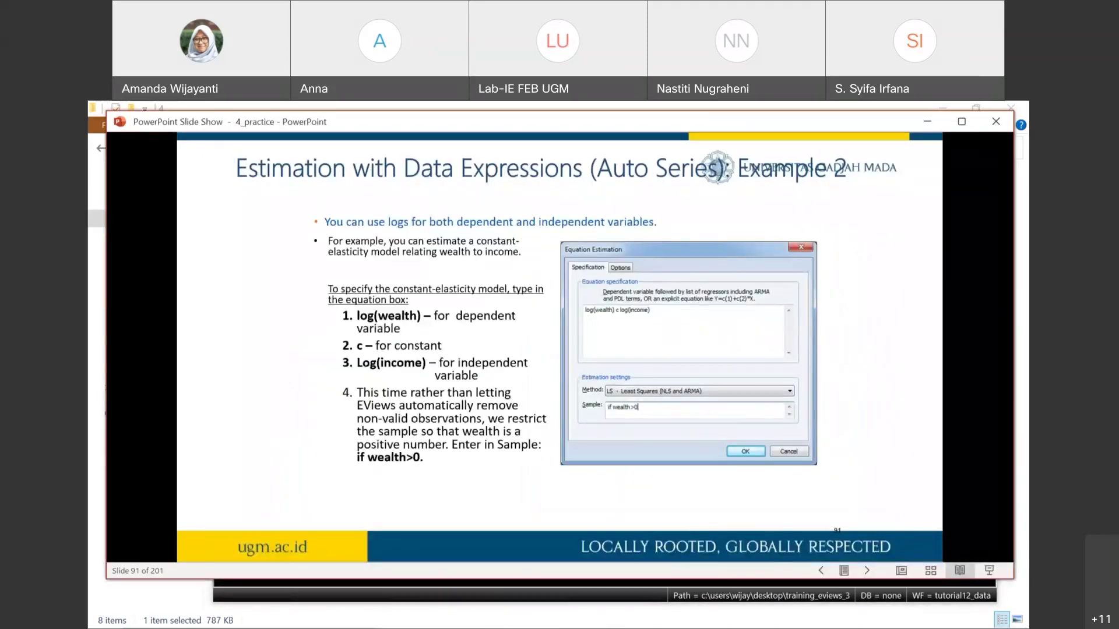
{"action": "key", "text": "Left"}
{"action": "key", "text": "Left"}
{"action": "key", "text": "Left"}
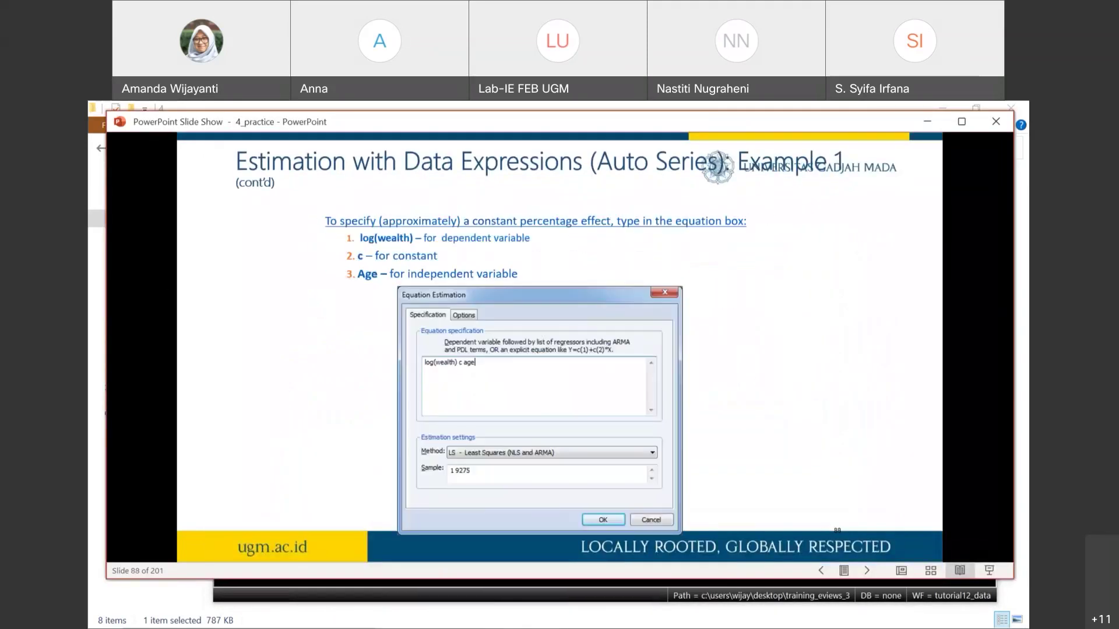
{"action": "key", "text": "Left"}
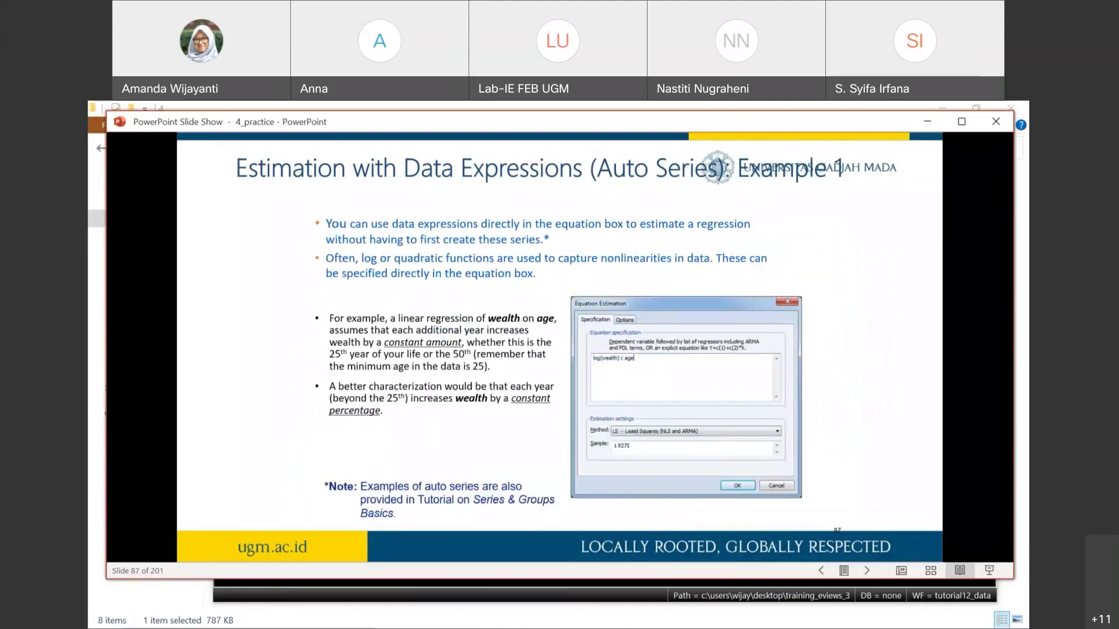
{"action": "key", "text": "Right"}
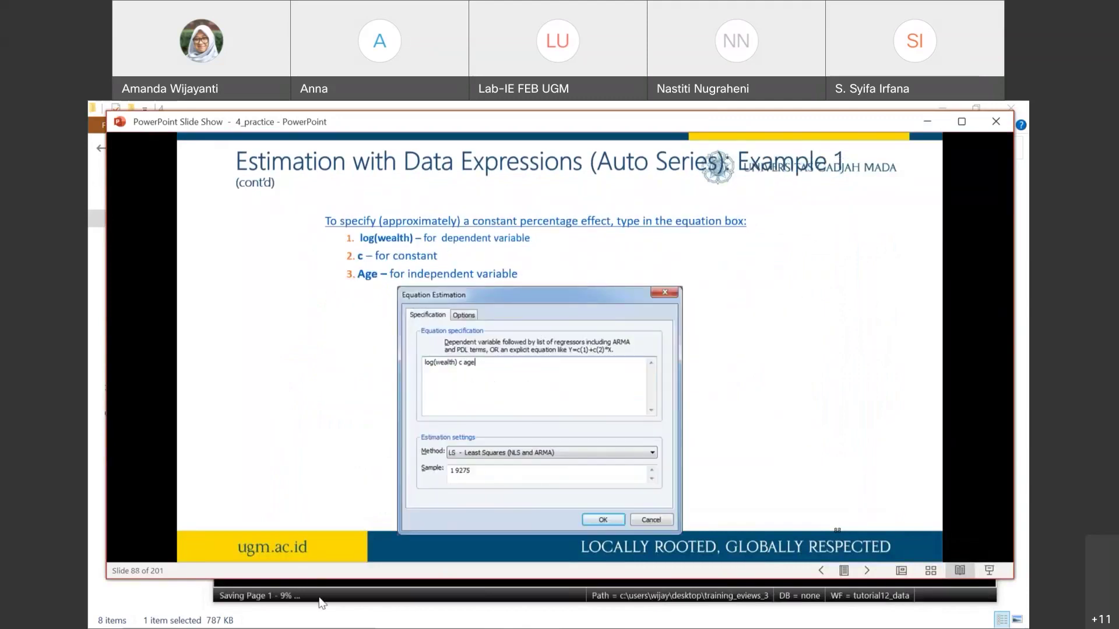
{"action": "left_click", "coordinate": [319, 600]}
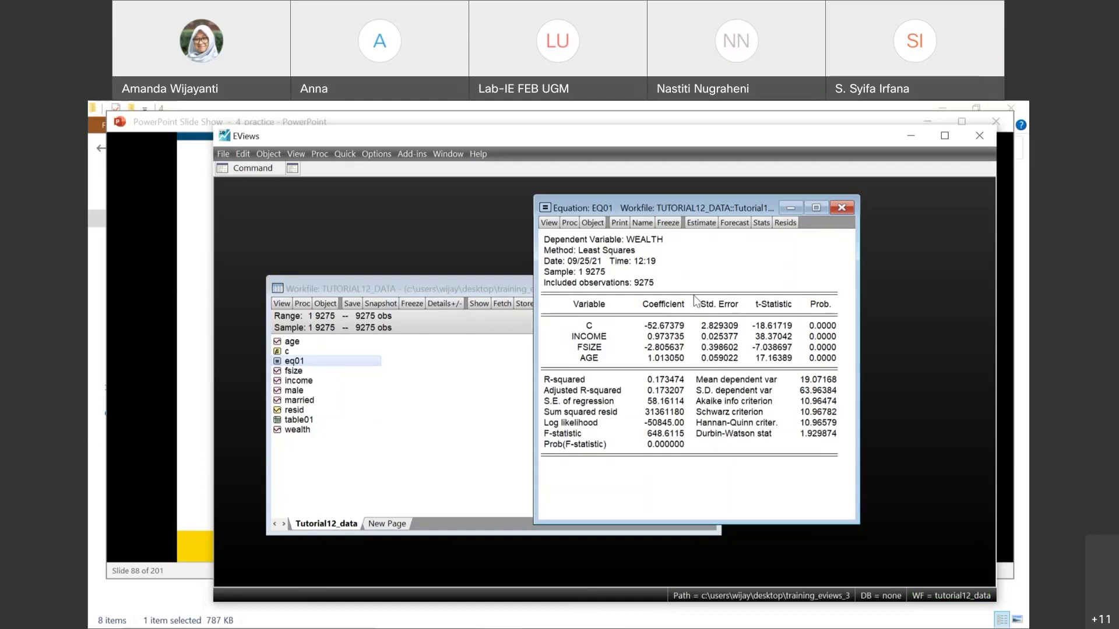
{"action": "left_click", "coordinate": [703, 223]}
{"action": "left_click", "coordinate": [644, 332]}
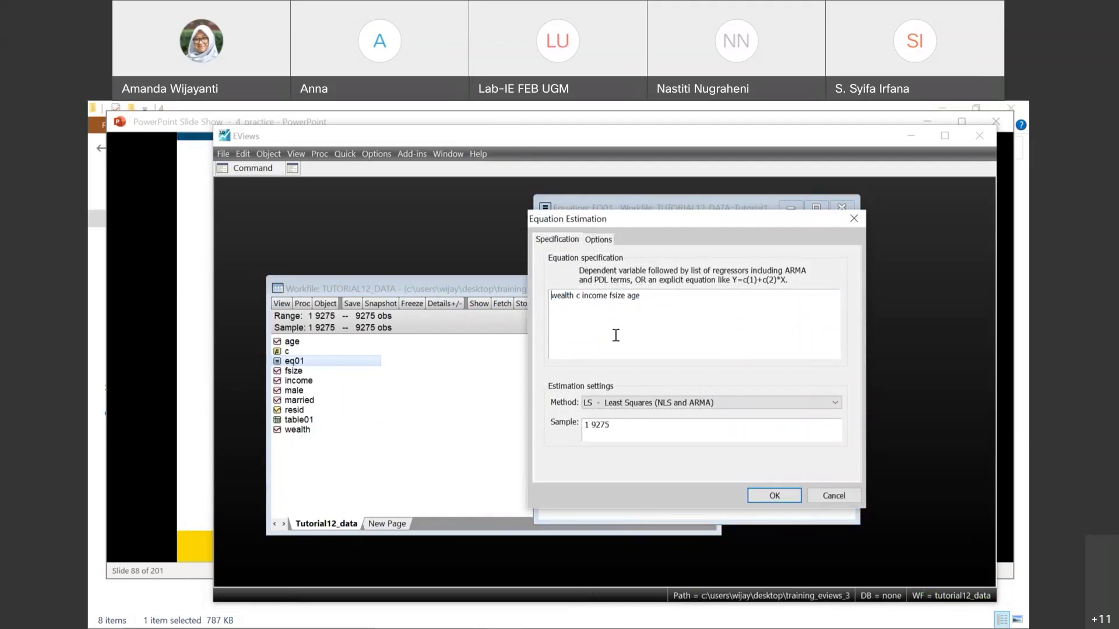
{"action": "type", "text": "log"}
{"action": "left_click", "coordinate": [835, 495]}
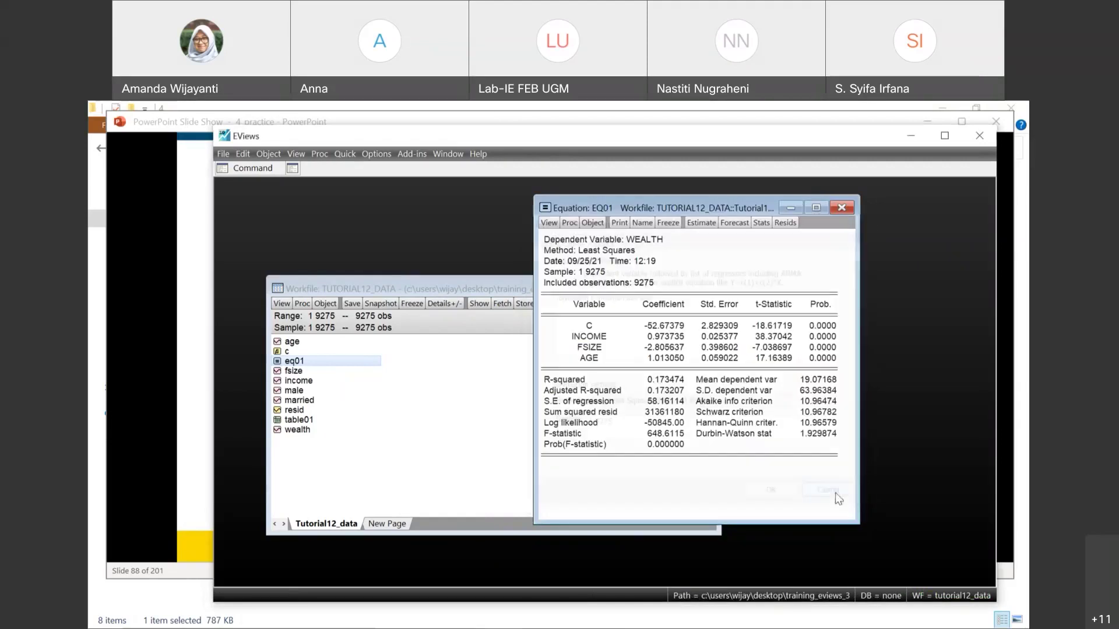
Open EQ01's estimation settings and change the dependent variable in the equation specification to log(wealth)
{"action": "left_click", "coordinate": [701, 223]}
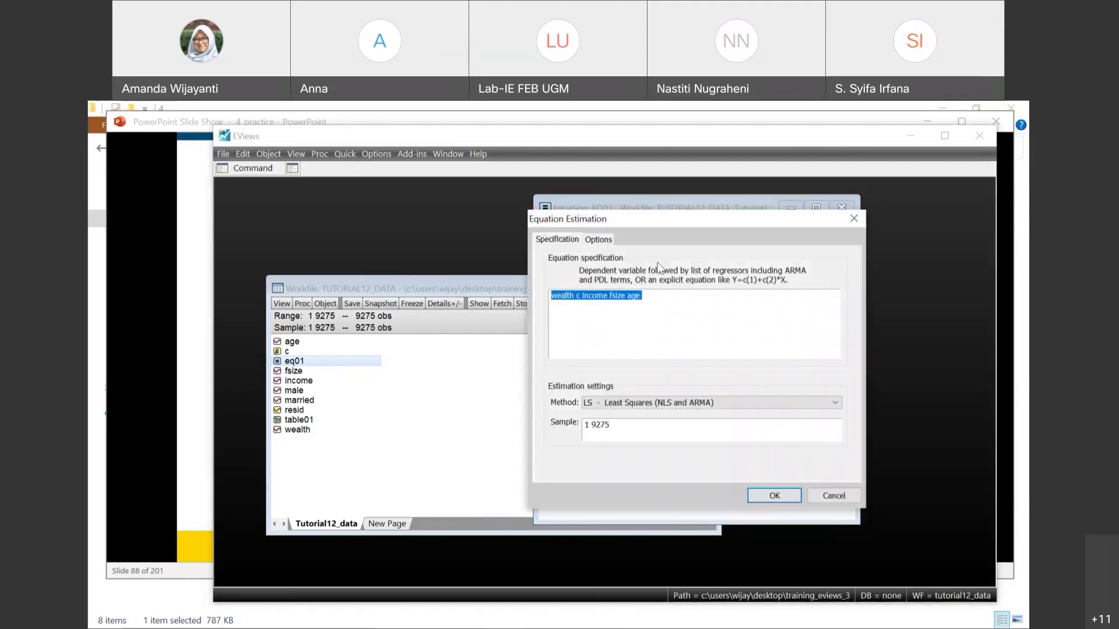
{"action": "left_click", "coordinate": [553, 294]}
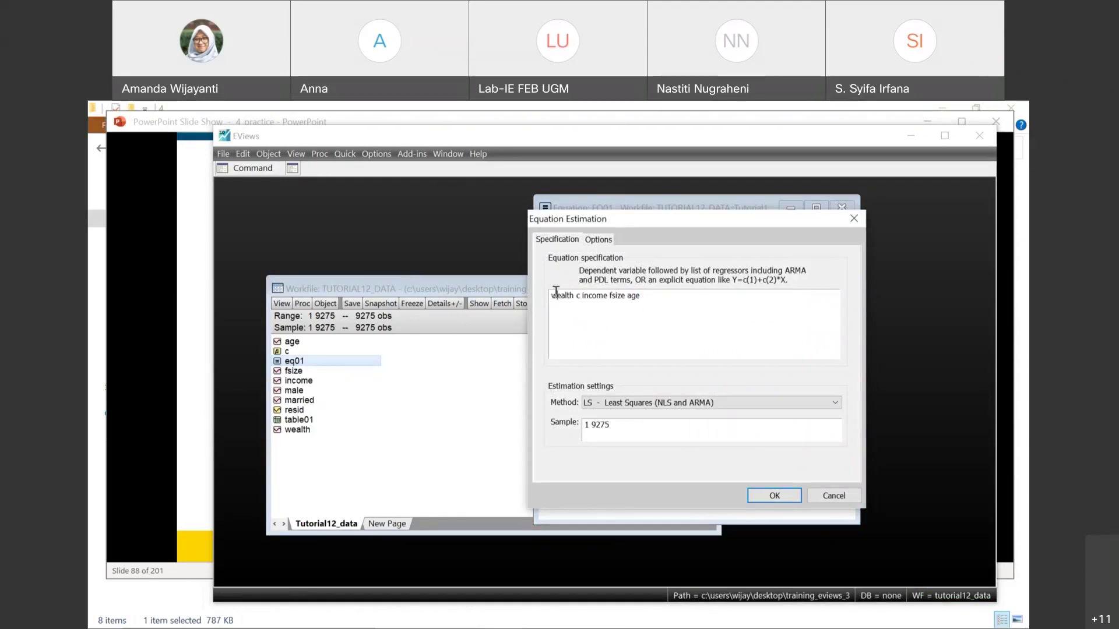
{"action": "type", "text": "log"}
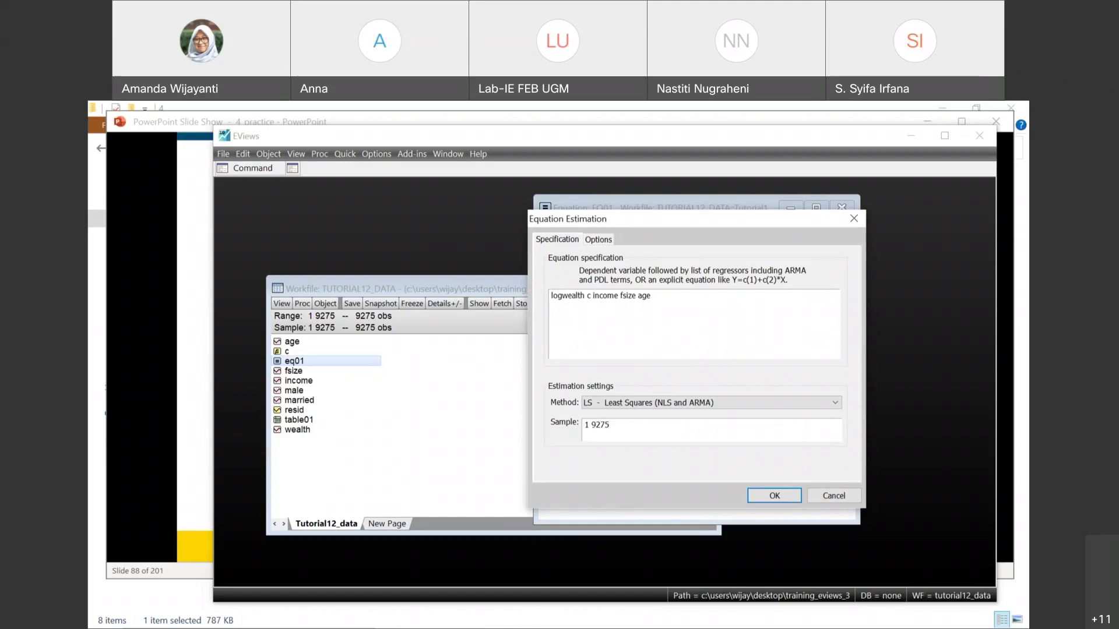
{"action": "type", "text": "("}
{"action": "left_click", "coordinate": [588, 296]}
{"action": "type", "text": ")"}
Change the income regressor to log(income), add age^2 as a regressor, and estimate the equation
{"action": "left_click", "coordinate": [600, 299]}
{"action": "type", "text": "log("}
{"action": "type", "text": ")"}
{"action": "type", "text": "age"}
{"action": "type", "text": "^2"}
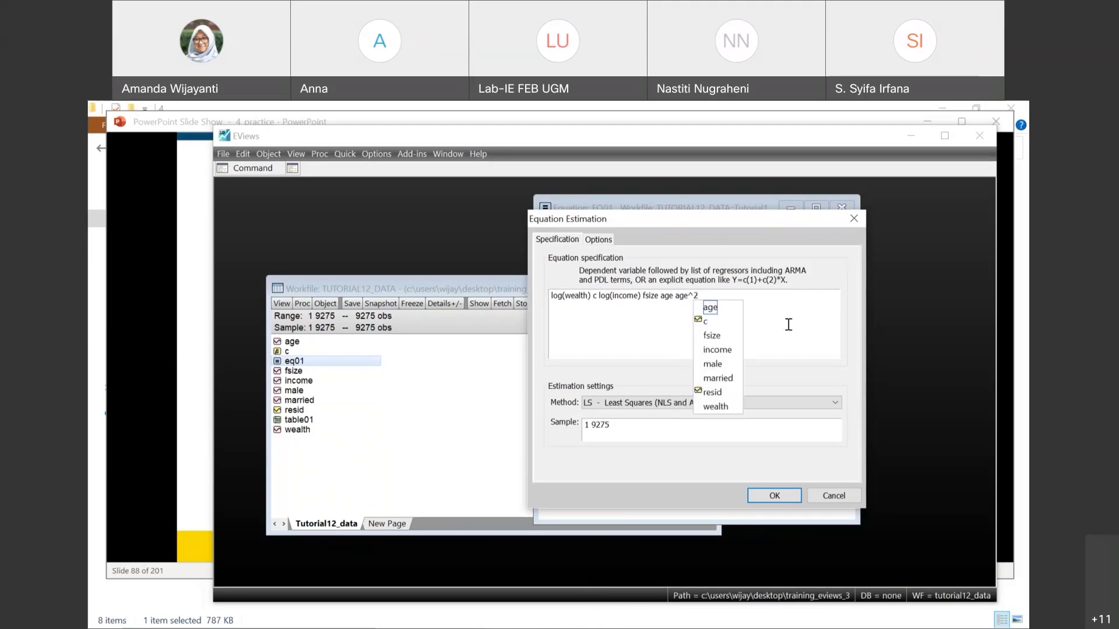
{"action": "left_click", "coordinate": [776, 495]}
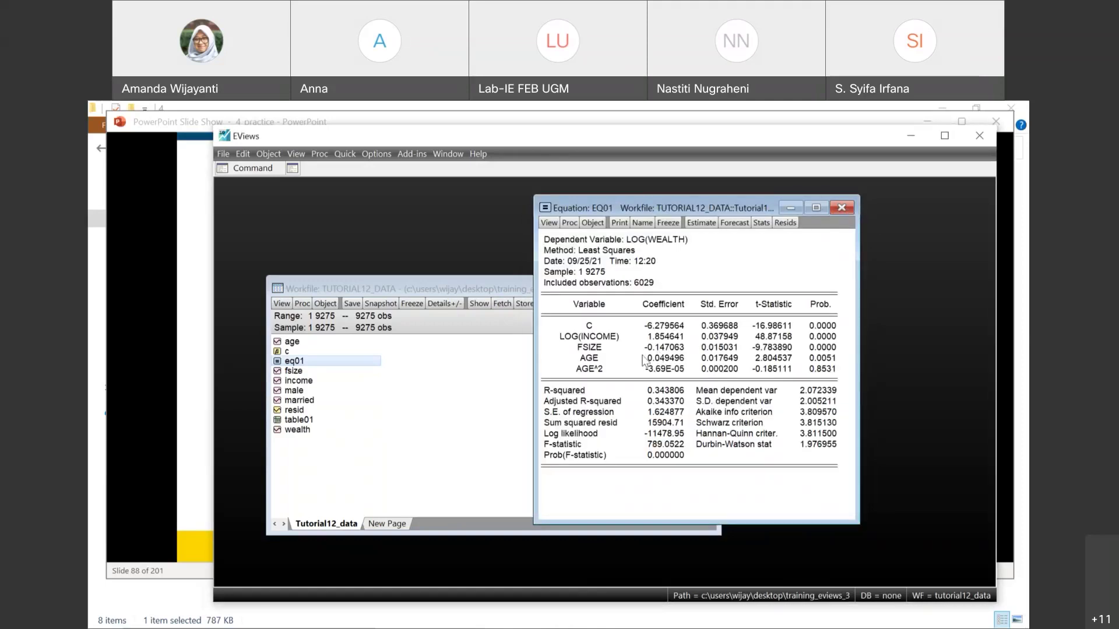
Read the LOG(INCOME) coefficient against the dependent variable LOG(WEALTH) in the EQ01 output
{"action": "left_click", "coordinate": [661, 357]}
{"action": "left_click", "coordinate": [587, 338]}
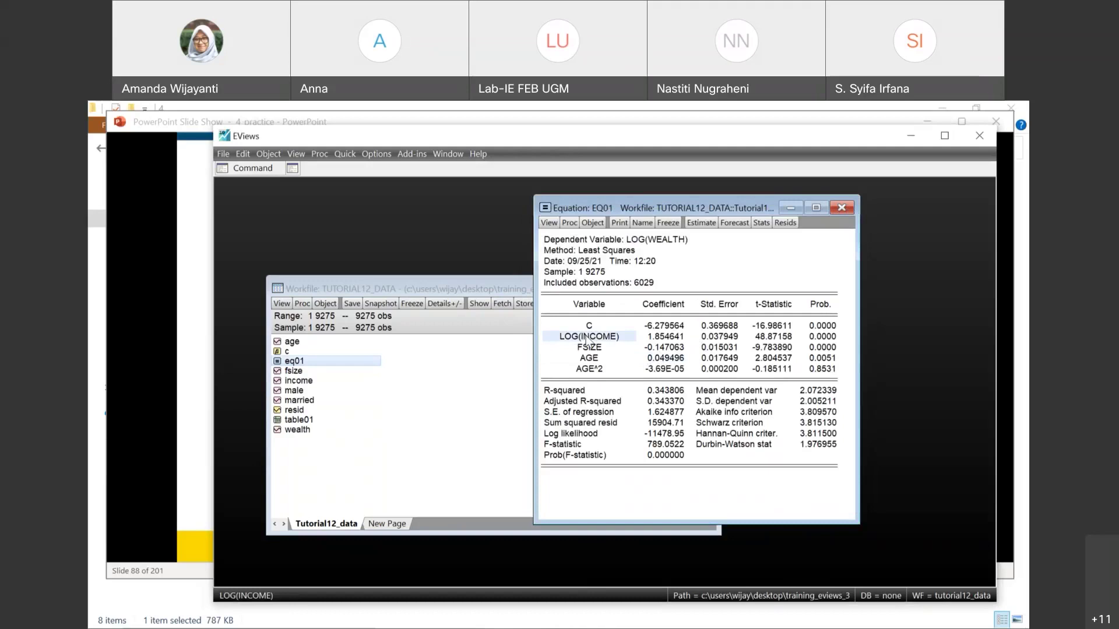
{"action": "left_click", "coordinate": [649, 243]}
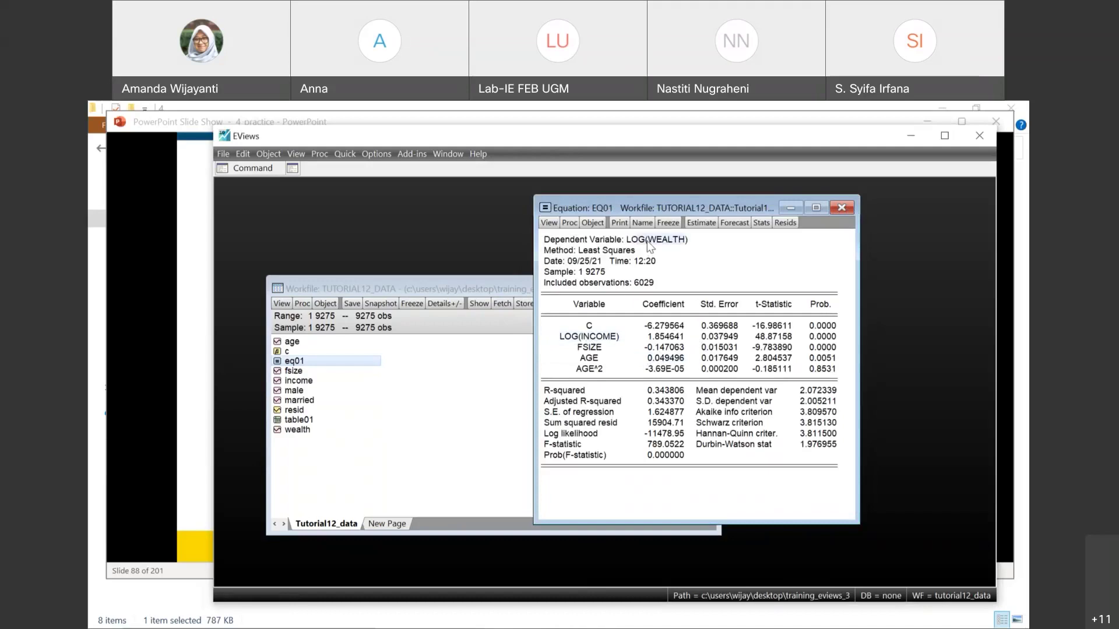
{"action": "left_click", "coordinate": [589, 339]}
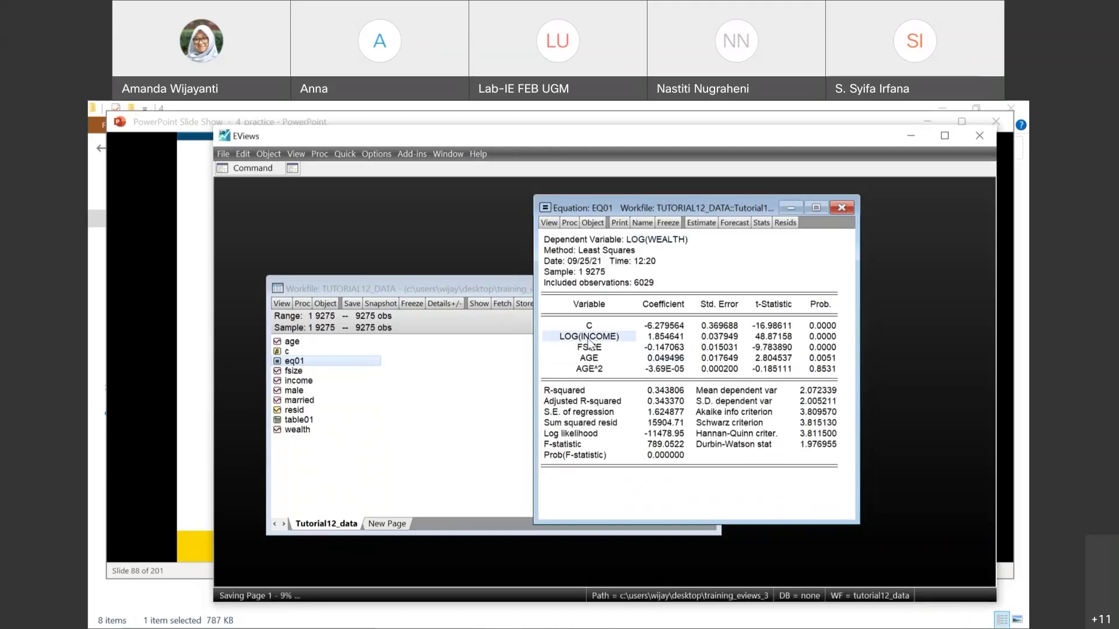
Examine the probabilities of LOG(INCOME), FSIZE, AGE and AGE^2, along with the R-squared and F-statistic
{"action": "left_click", "coordinate": [810, 326]}
{"action": "left_click", "coordinate": [816, 338]}
{"action": "left_click_drag", "start_coordinate": [815, 338], "coordinate": [816, 344]}
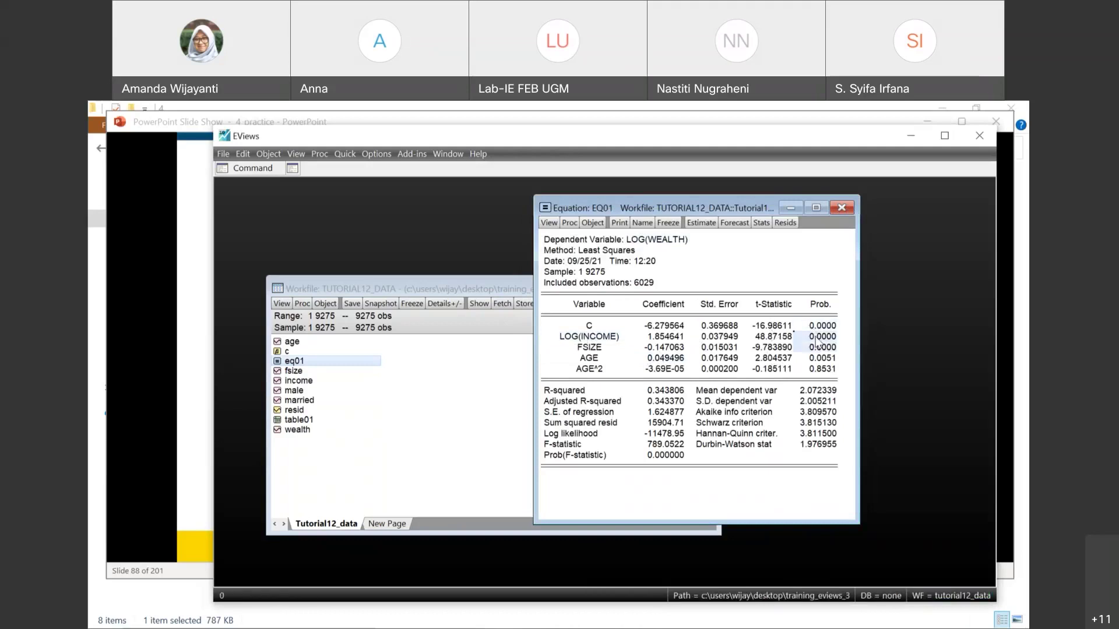
{"action": "key", "text": "shift+Down"}
{"action": "key", "text": "shift+Down"}
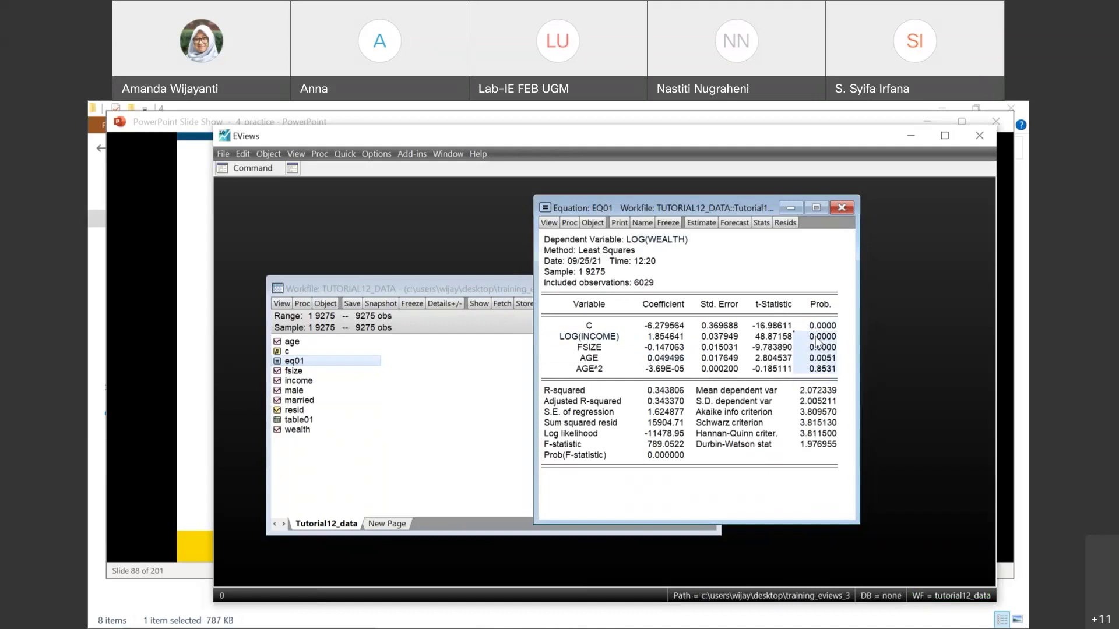
{"action": "left_click", "coordinate": [634, 390]}
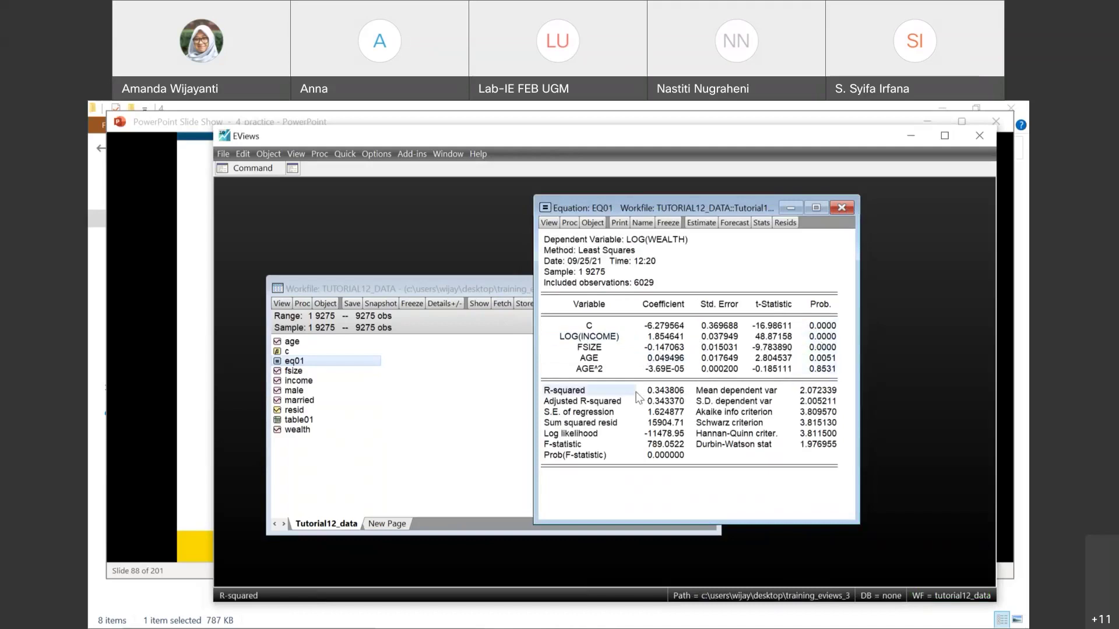
{"action": "left_click", "coordinate": [581, 445]}
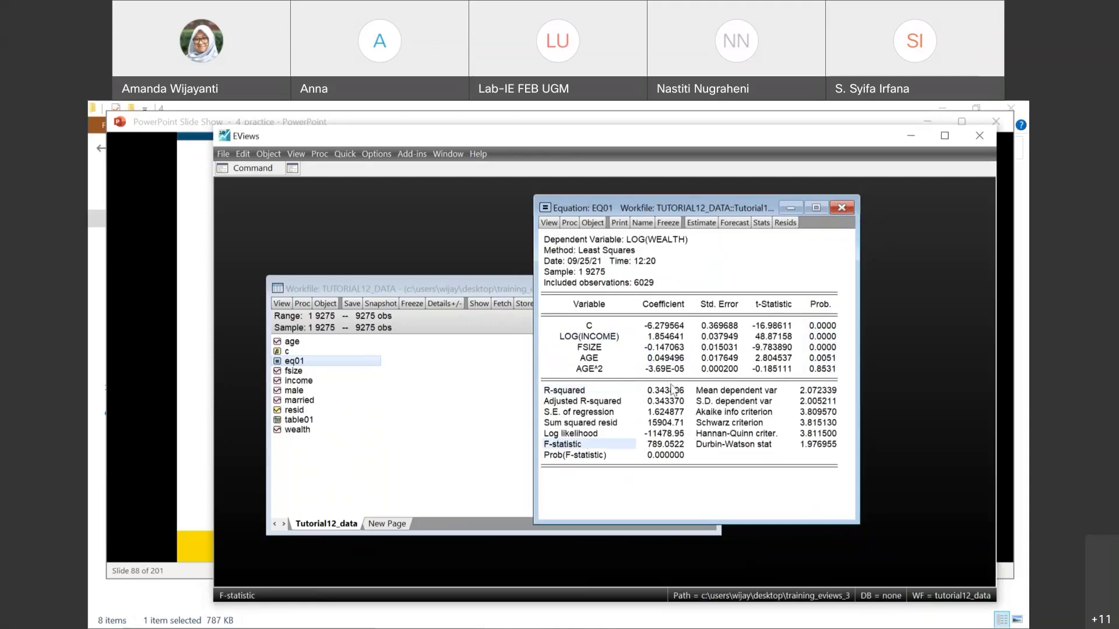
{"action": "left_click", "coordinate": [706, 275]}
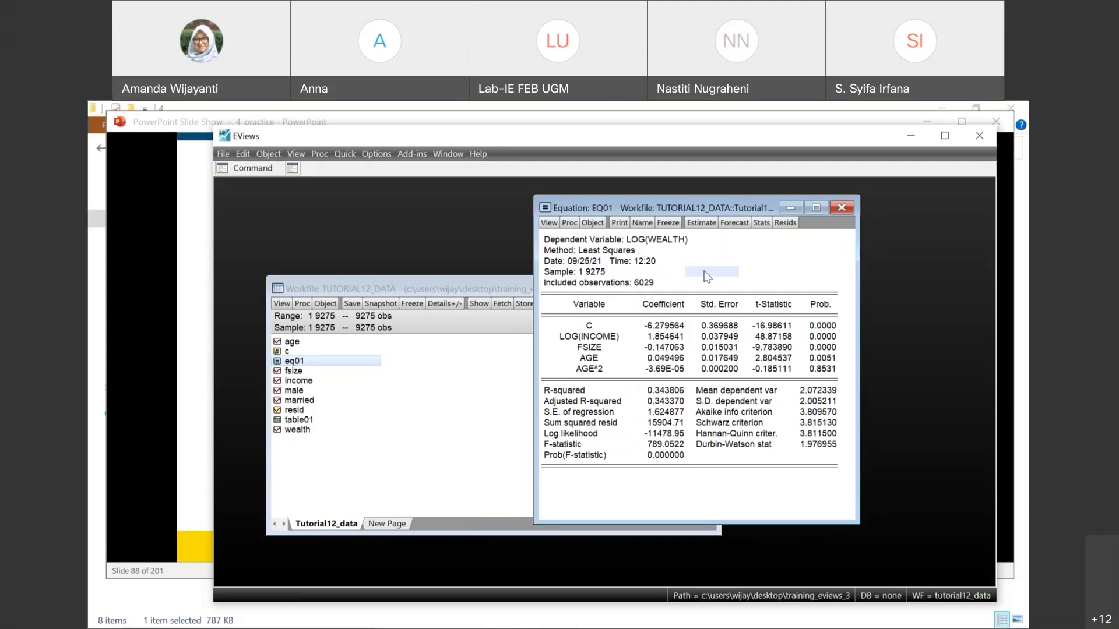
Remove the logs from wealth and income and re-estimate EQ01 as wealth c income fsize age age^2
{"action": "left_click", "coordinate": [701, 225]}
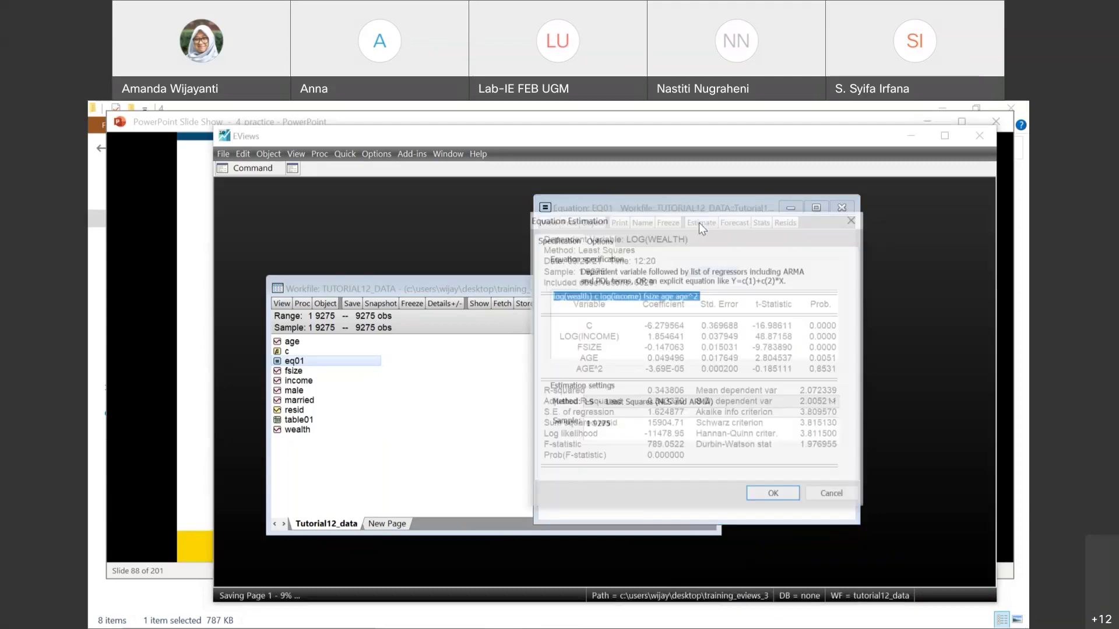
{"action": "key", "text": "Return"}
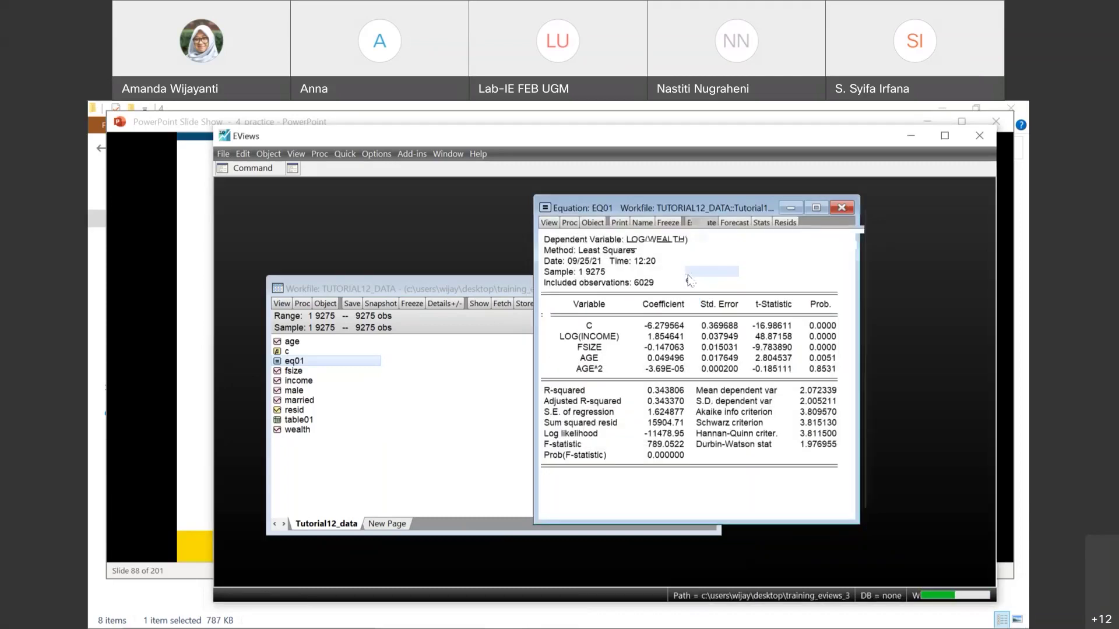
{"action": "double_click", "coordinate": [587, 309]}
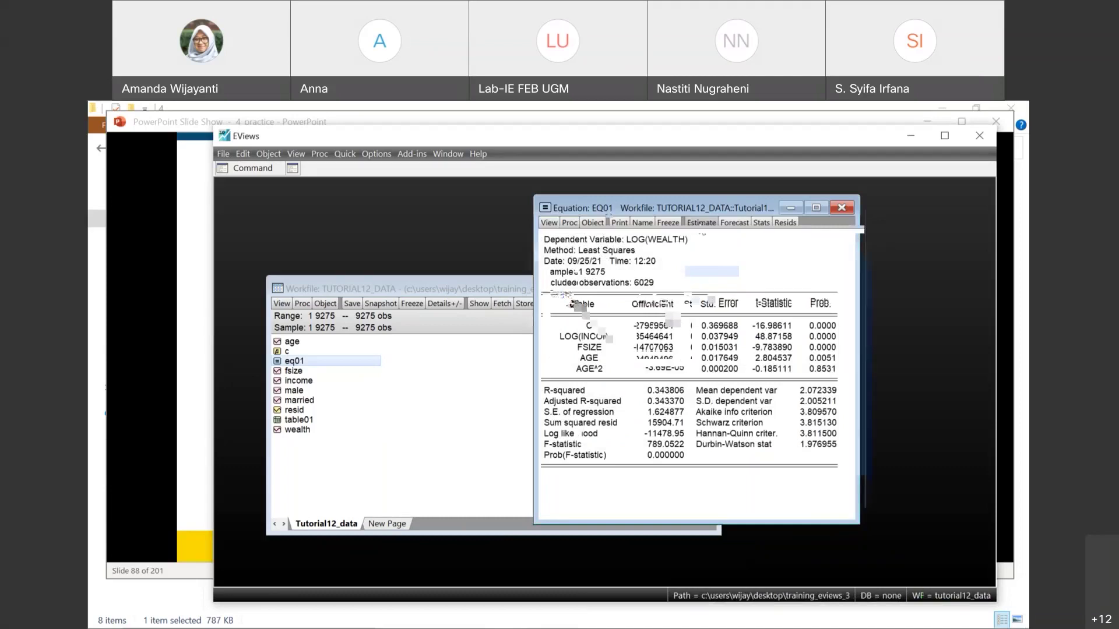
{"action": "key", "text": "BackSpace"}
{"action": "key", "text": "BackSpace"}
{"action": "key", "text": "BackSpace"}
{"action": "key", "text": "Delete"}
{"action": "key", "text": "BackSpace"}
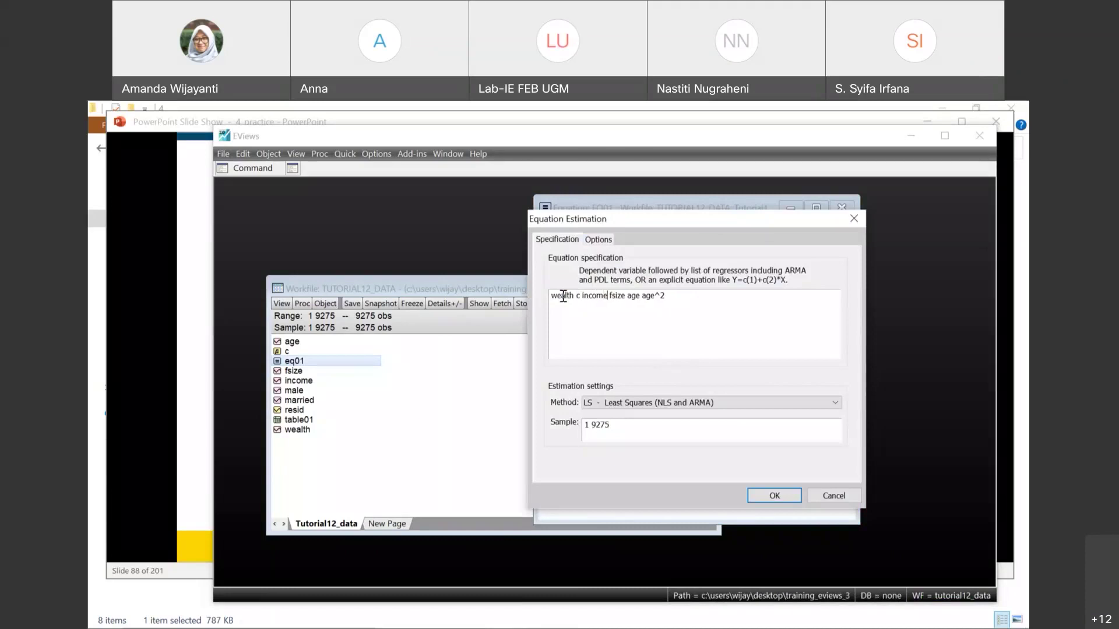
{"action": "left_click", "coordinate": [775, 496]}
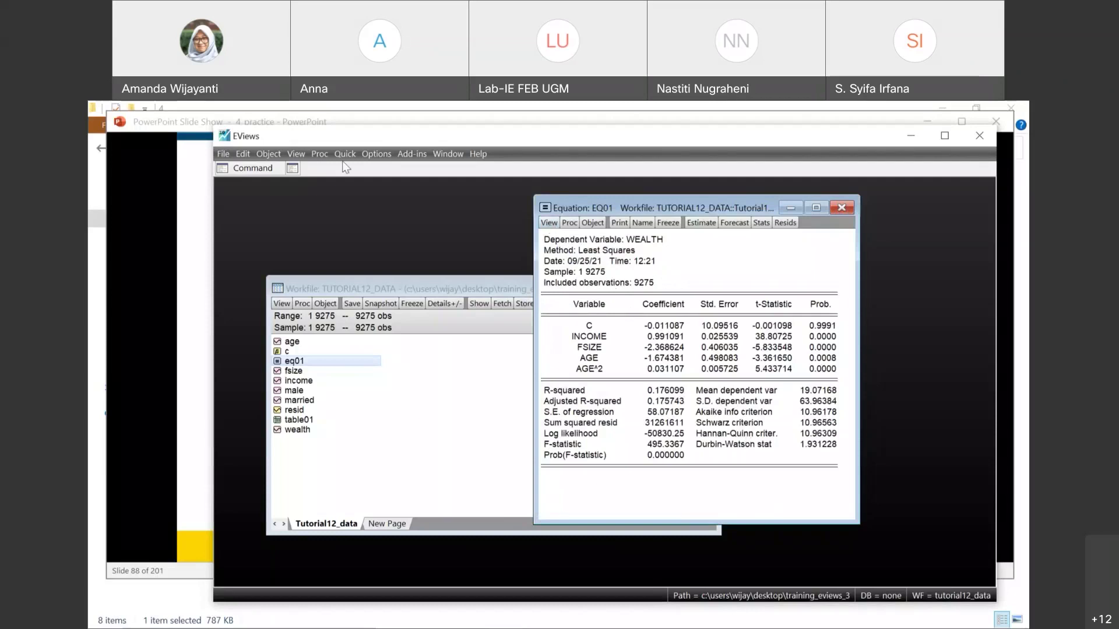
In the general options for auto-series, choose to report evaluation errors in statistical views and procs, and apply the change
{"action": "left_click", "coordinate": [387, 154]}
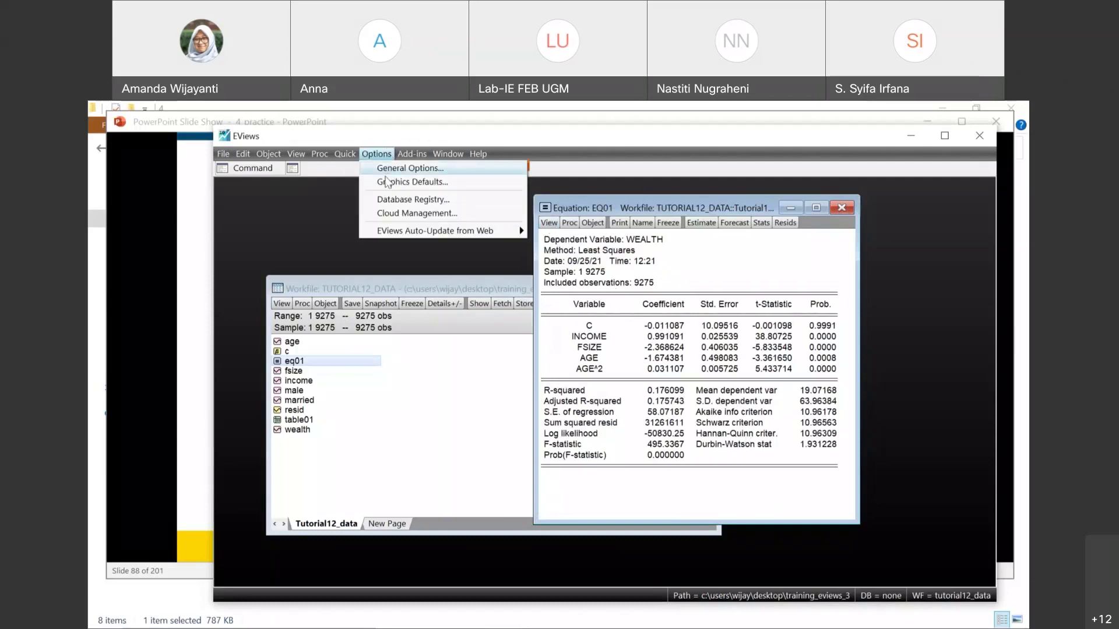
{"action": "left_click", "coordinate": [402, 168]}
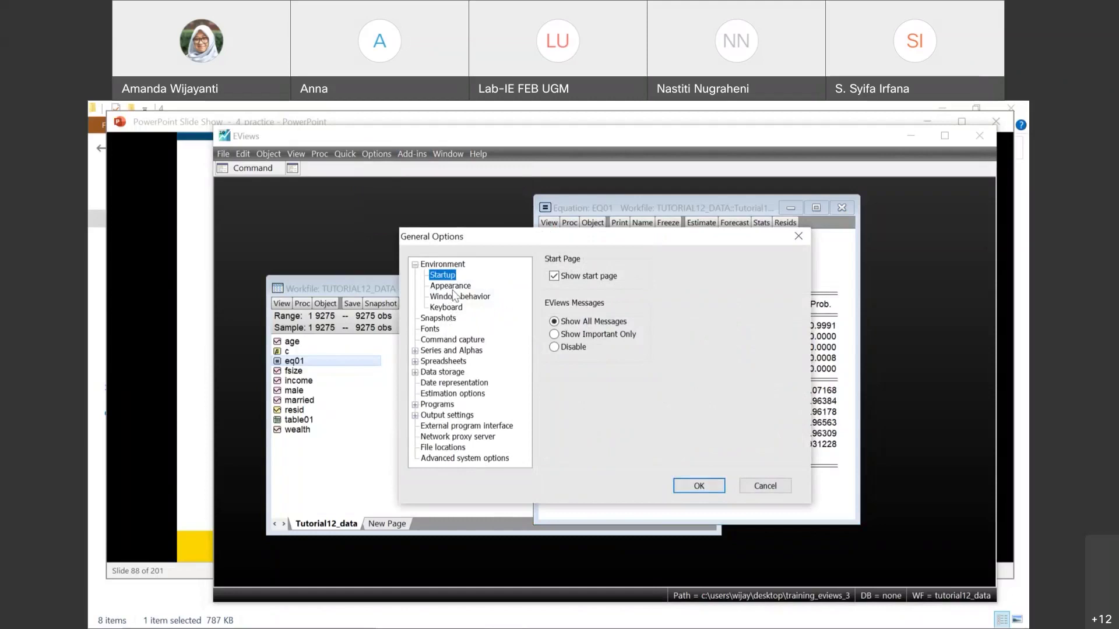
{"action": "left_click", "coordinate": [415, 351]}
{"action": "left_click", "coordinate": [450, 383]}
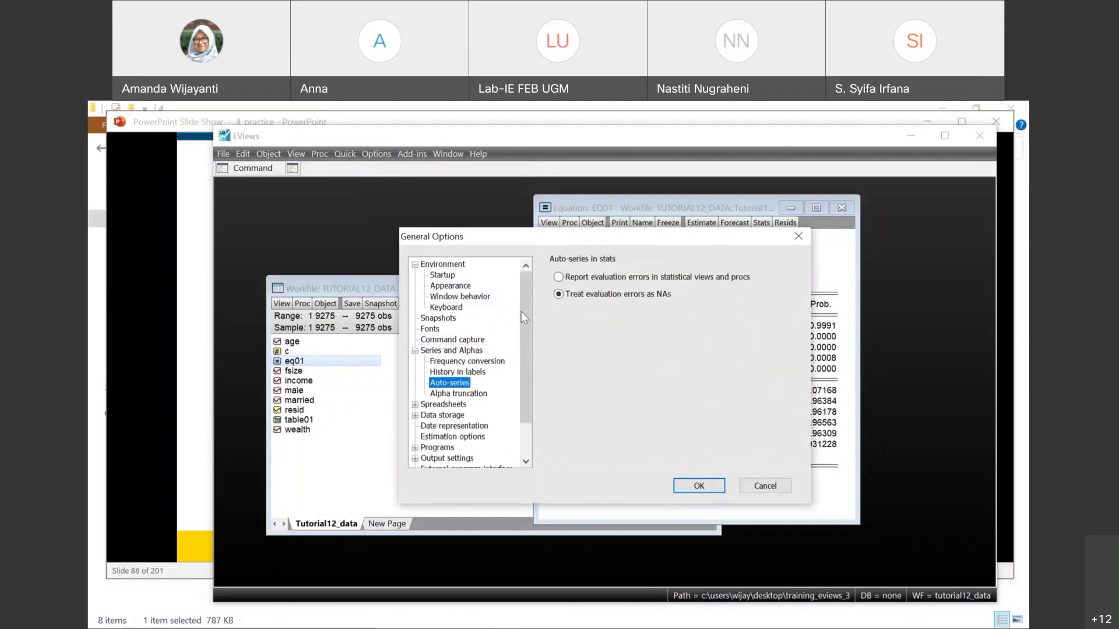
{"action": "left_click", "coordinate": [567, 276]}
{"action": "left_click", "coordinate": [722, 485]}
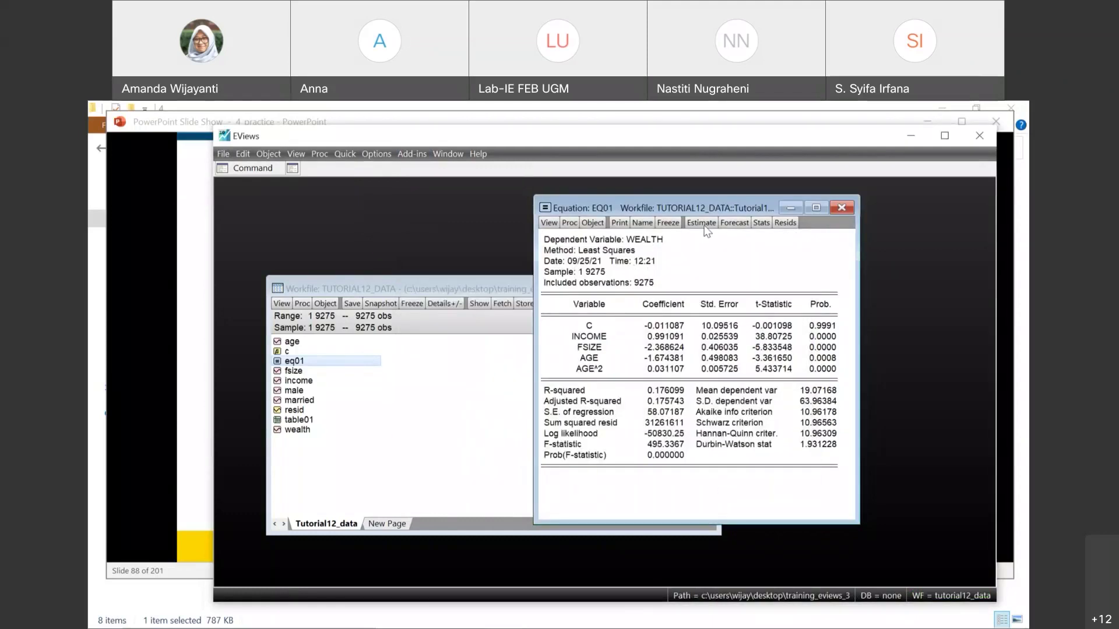
Try to re-estimate EQ01 as log(wealth) c log(income) fsize age age^2 over the sample 1 9275
{"action": "left_click", "coordinate": [703, 225]}
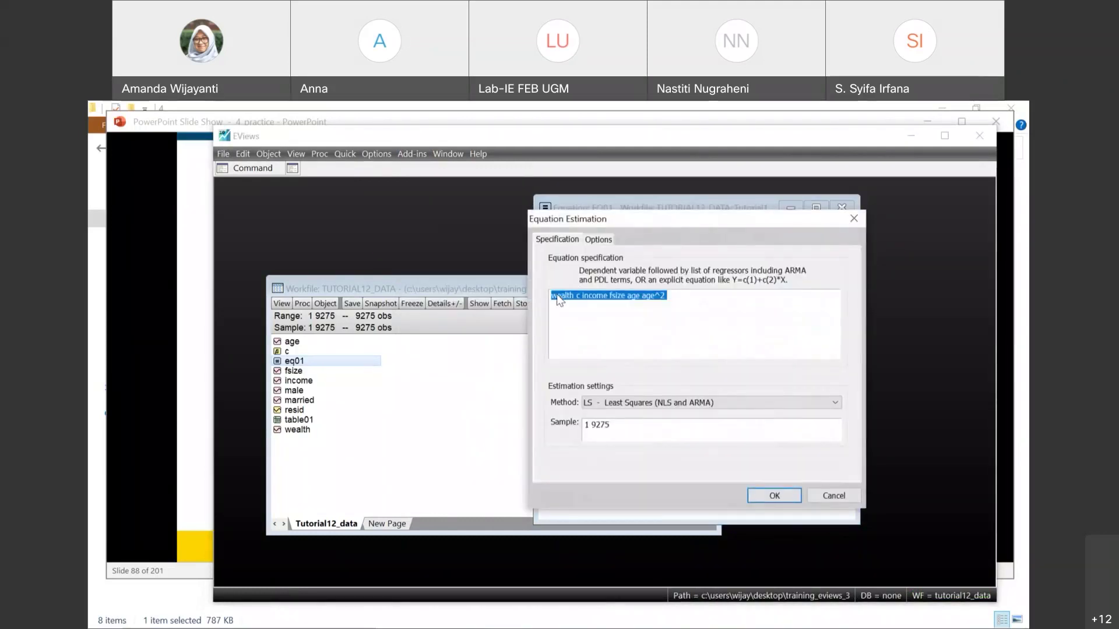
{"action": "left_click", "coordinate": [555, 296]}
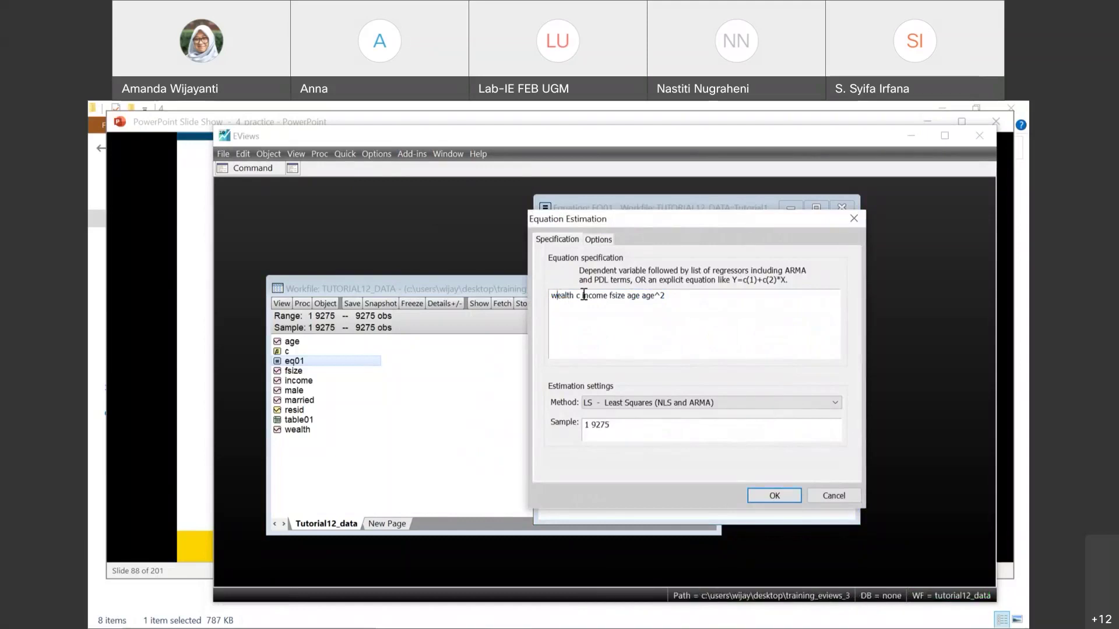
{"action": "type", "text": "lg"}
{"action": "key", "text": "BackSpace"}
{"action": "type", "text": "og("}
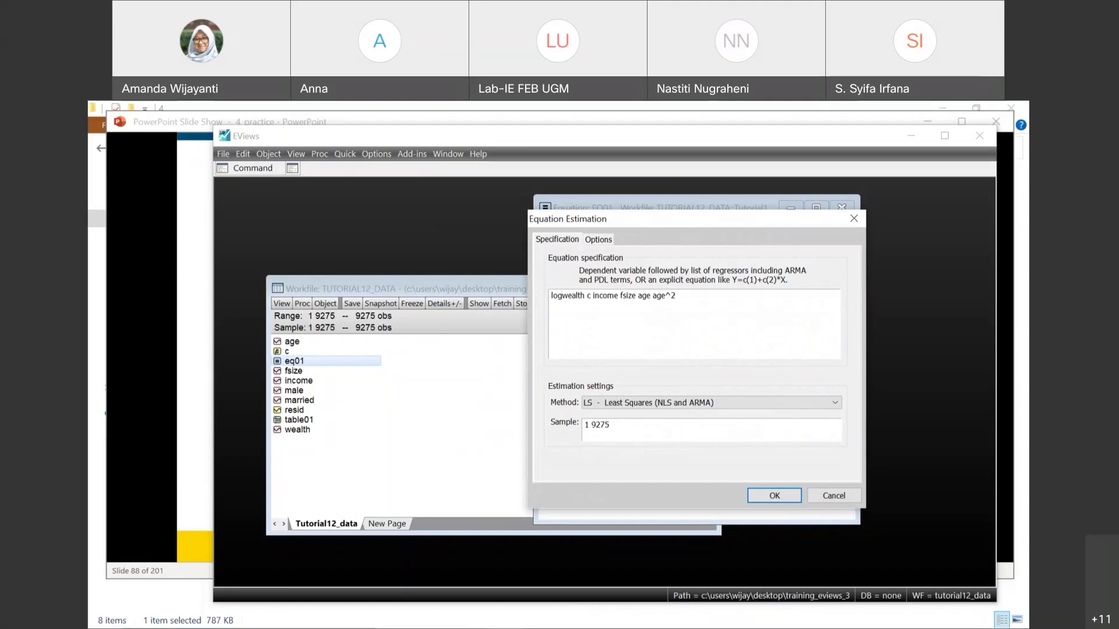
{"action": "left_click", "coordinate": [586, 295]}
{"action": "type", "text": ")"}
{"action": "left_click", "coordinate": [602, 296]}
{"action": "type", "text": "log("}
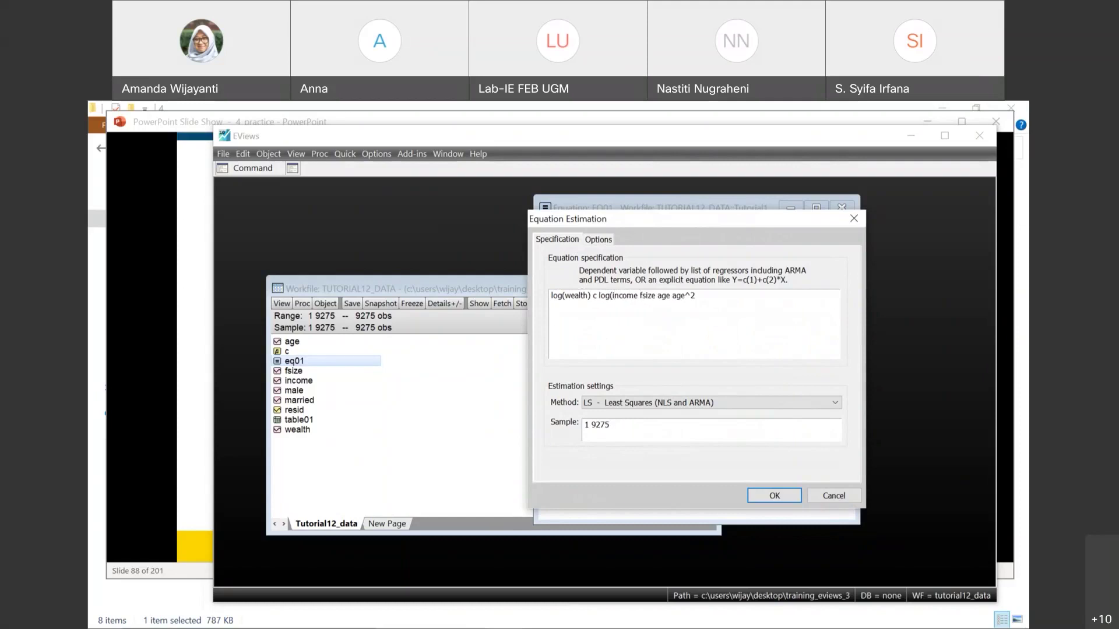
{"action": "left_click", "coordinate": [638, 295]}
{"action": "type", "text": ")"}
{"action": "left_click", "coordinate": [791, 495]}
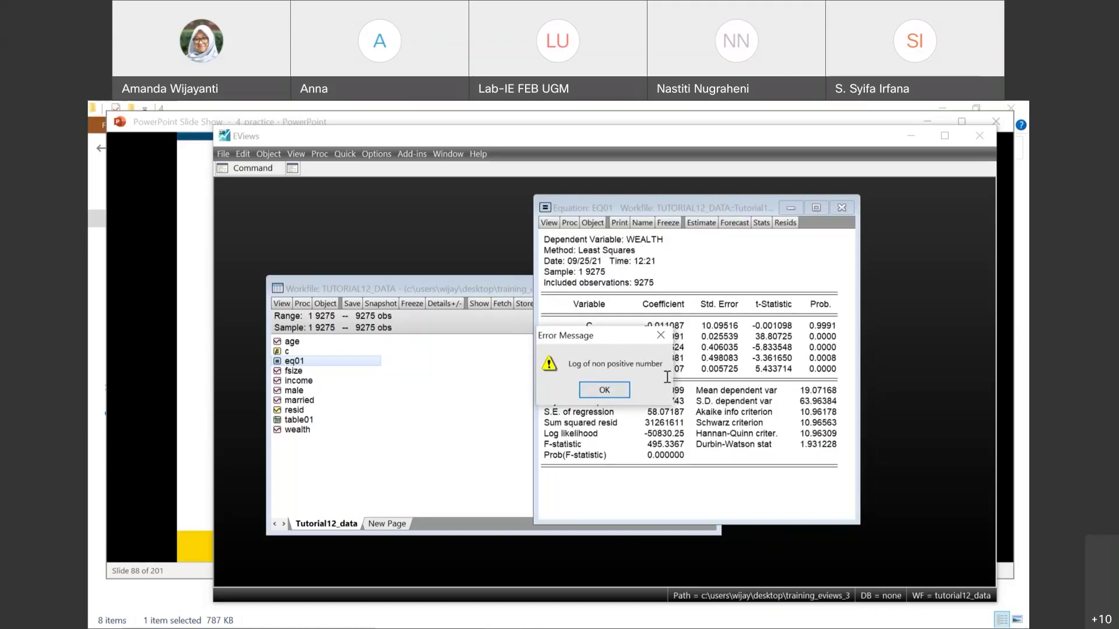
{"action": "left_click", "coordinate": [624, 390]}
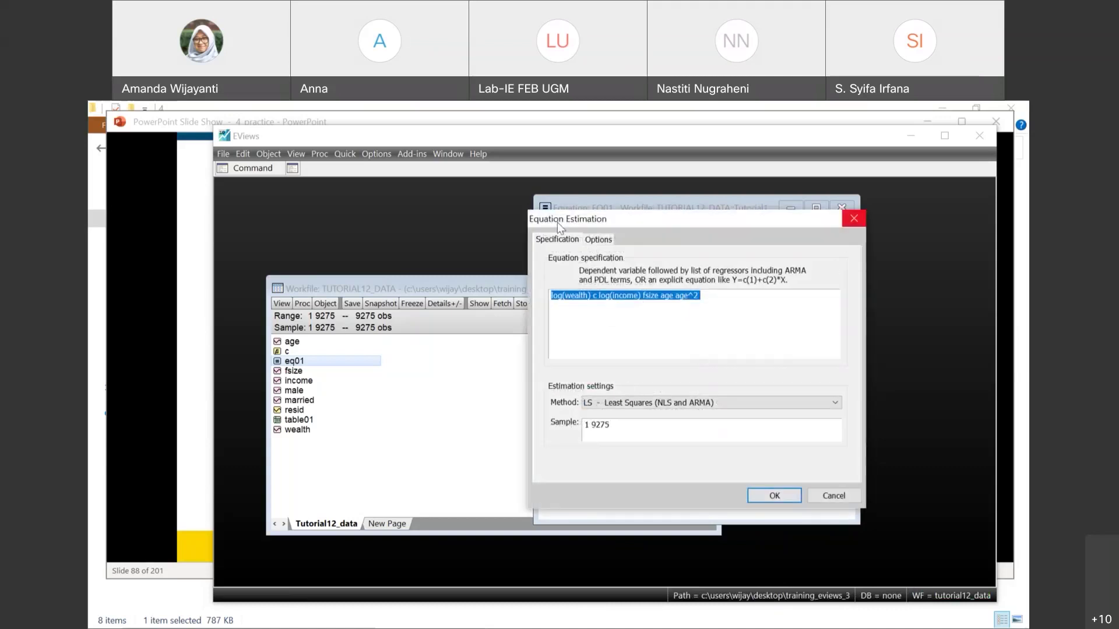
{"action": "left_click", "coordinate": [381, 156]}
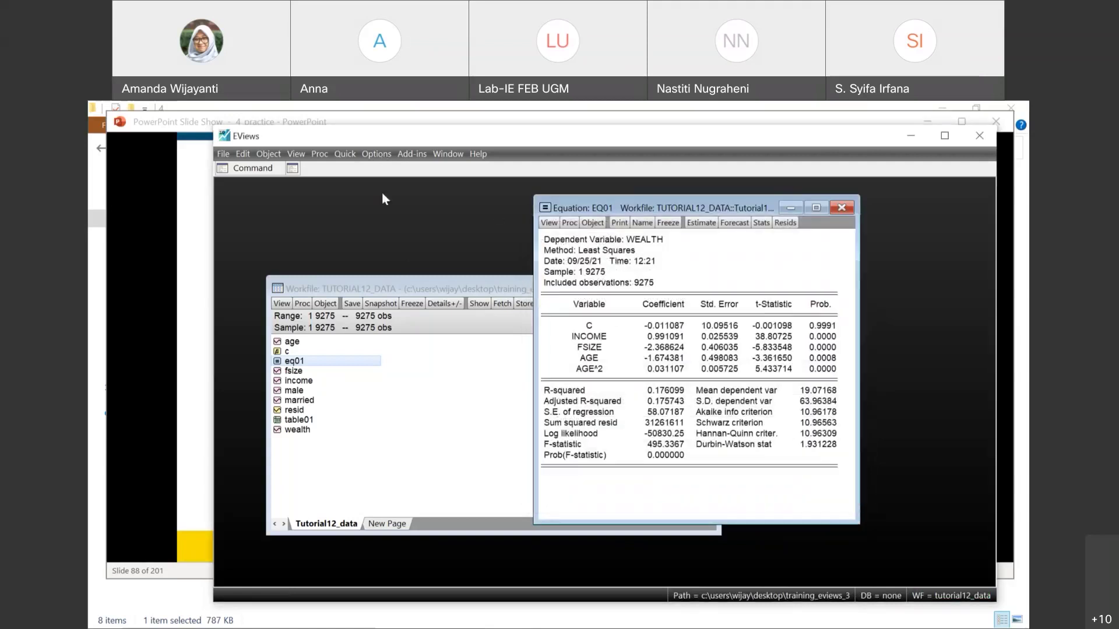
In the general options for auto-series, choose to treat evaluation errors as NAs and apply the change
{"action": "left_click", "coordinate": [363, 155]}
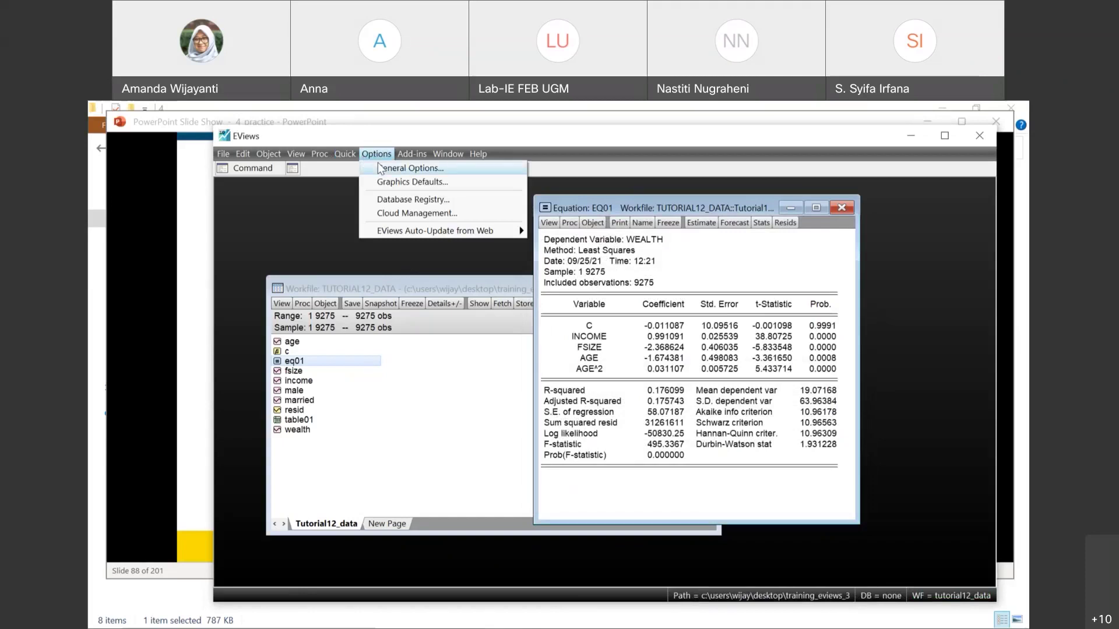
{"action": "left_click", "coordinate": [378, 166]}
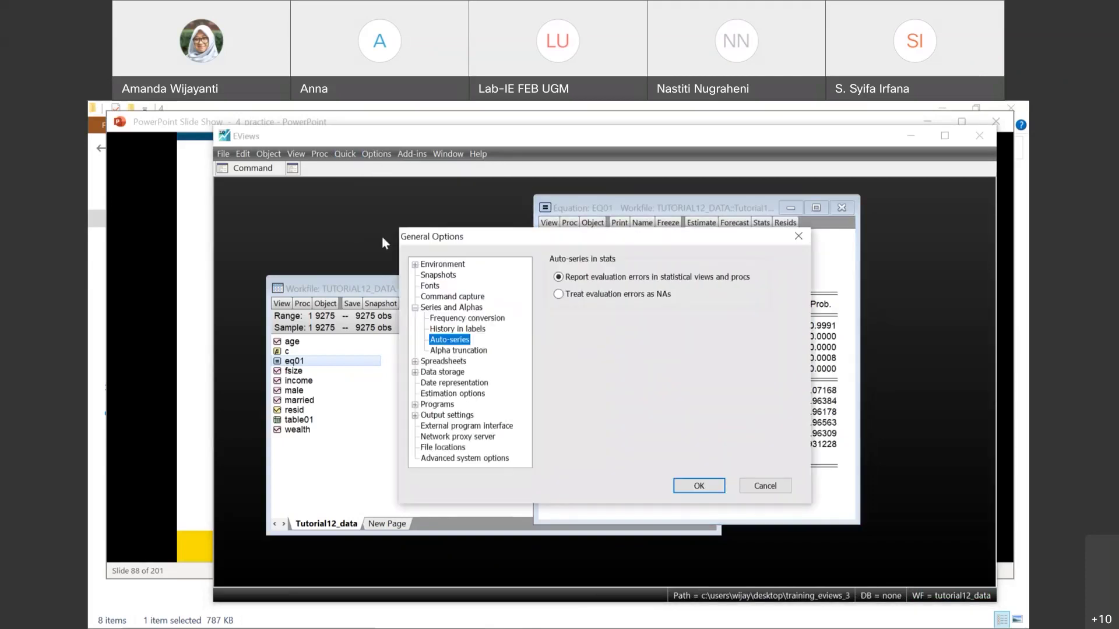
{"action": "double_click", "coordinate": [446, 309]}
{"action": "left_click", "coordinate": [415, 308]}
{"action": "left_click", "coordinate": [439, 338]}
{"action": "left_click", "coordinate": [558, 294]}
{"action": "left_click", "coordinate": [699, 485]}
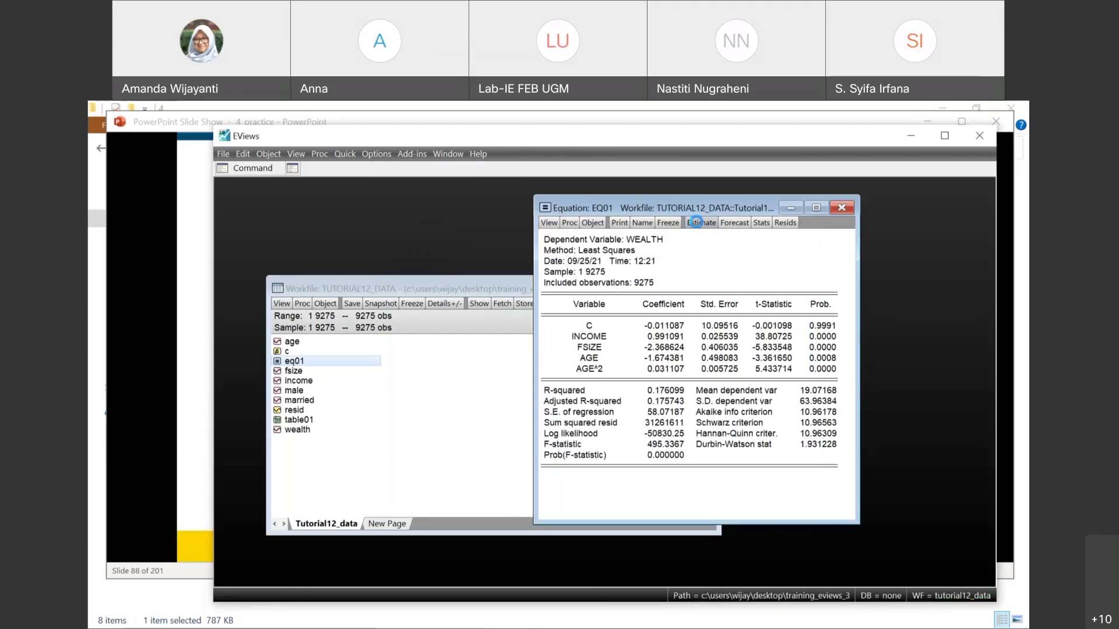
Check the number of included observations in the EQ01 output for the regression without logs
{"action": "left_click", "coordinate": [696, 222]}
{"action": "left_click", "coordinate": [557, 296]}
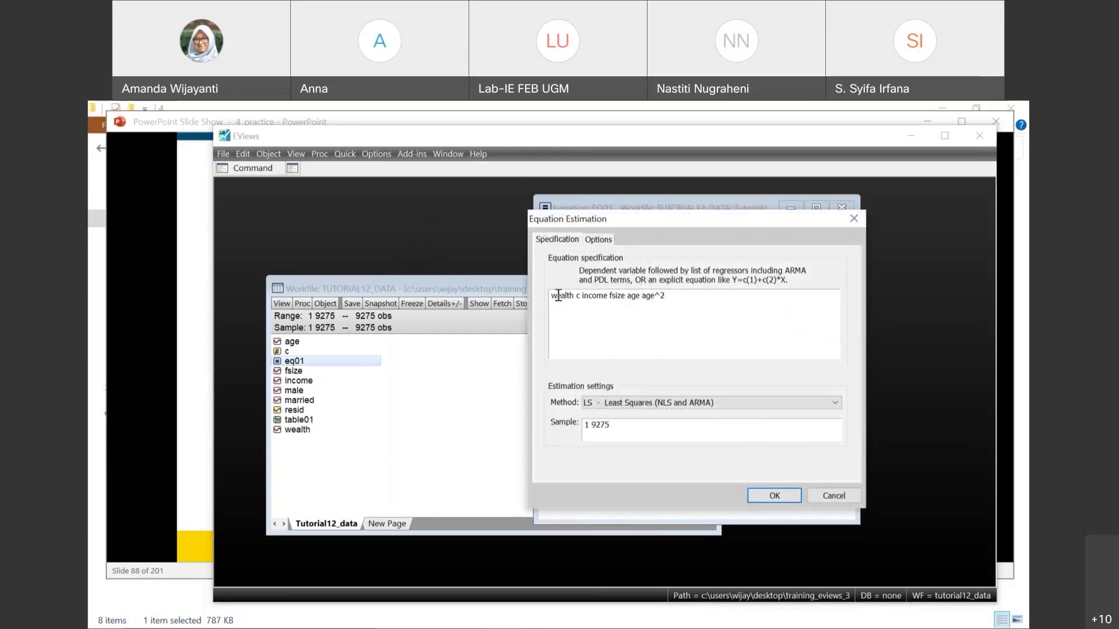
{"action": "left_click", "coordinate": [853, 219]}
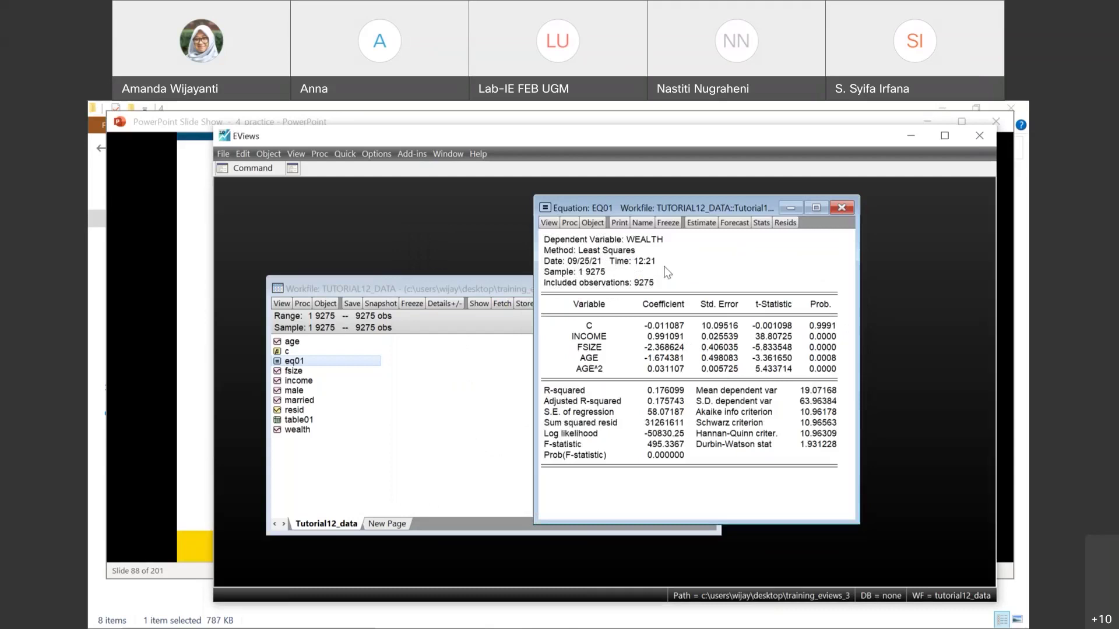
{"action": "left_click", "coordinate": [646, 284]}
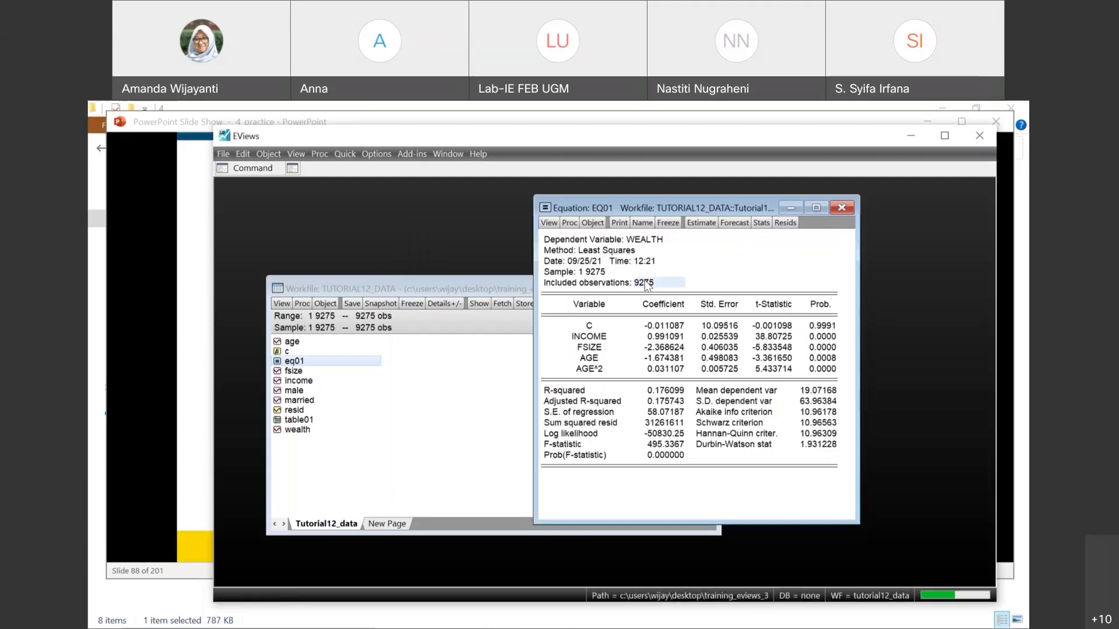
Re-estimate EQ01 by least squares as log(wealth) c log(income) fsize age age^2, keeping the sample 1 9275
{"action": "left_click", "coordinate": [701, 223]}
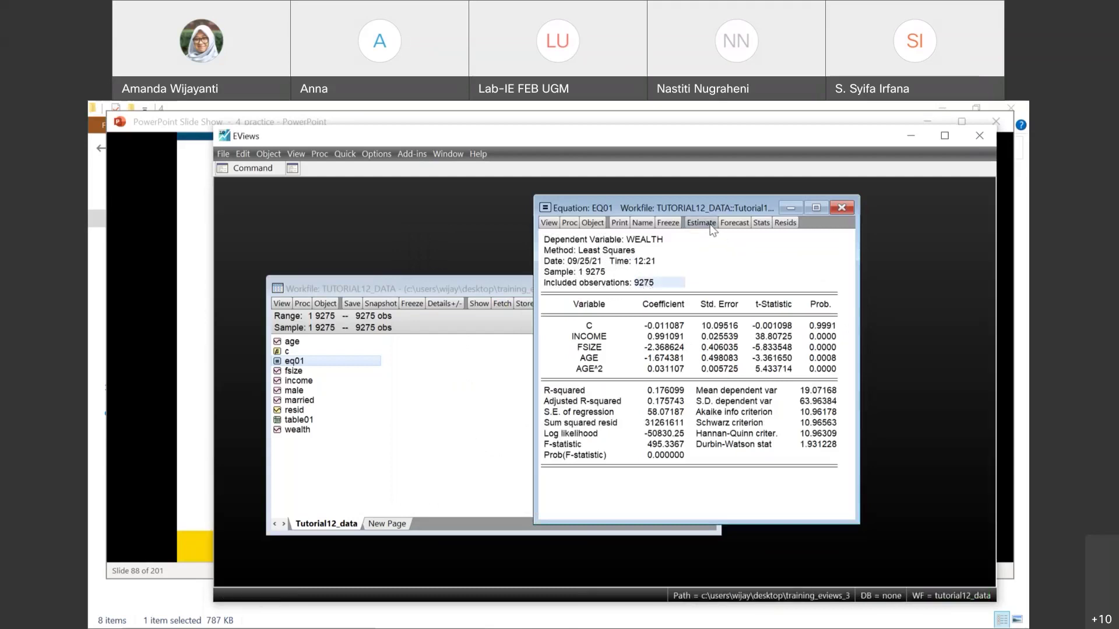
{"action": "left_click", "coordinate": [564, 298]}
{"action": "type", "text": "log(wealth"}
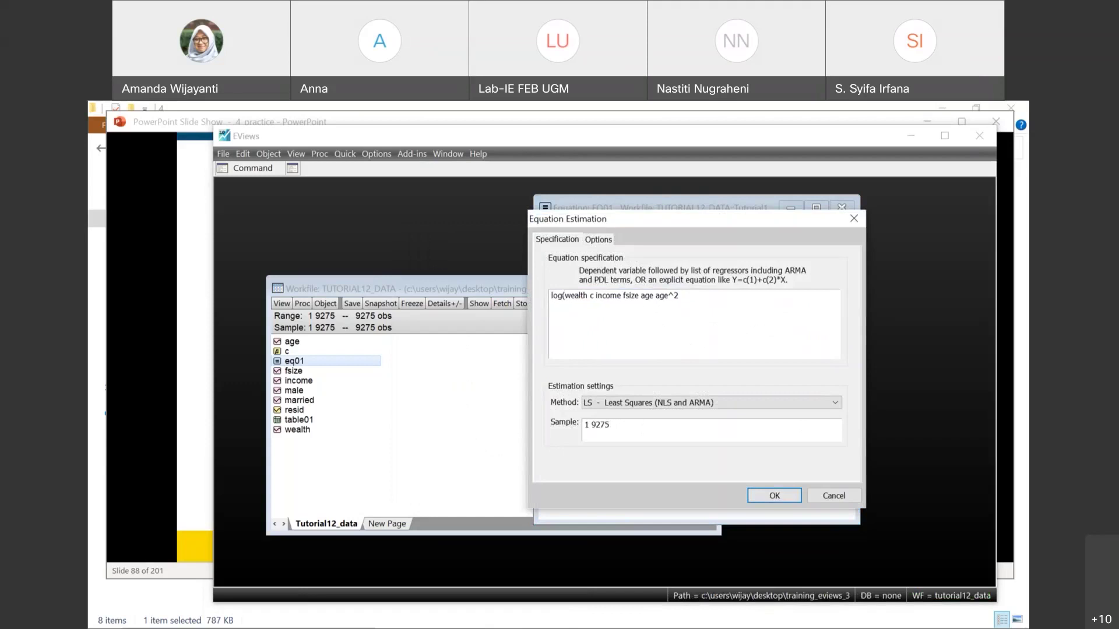
{"action": "type", "text": ") c log("}
{"action": "left_click", "coordinate": [639, 296]}
{"action": "type", "text": ")"}
{"action": "left_click", "coordinate": [781, 493]}
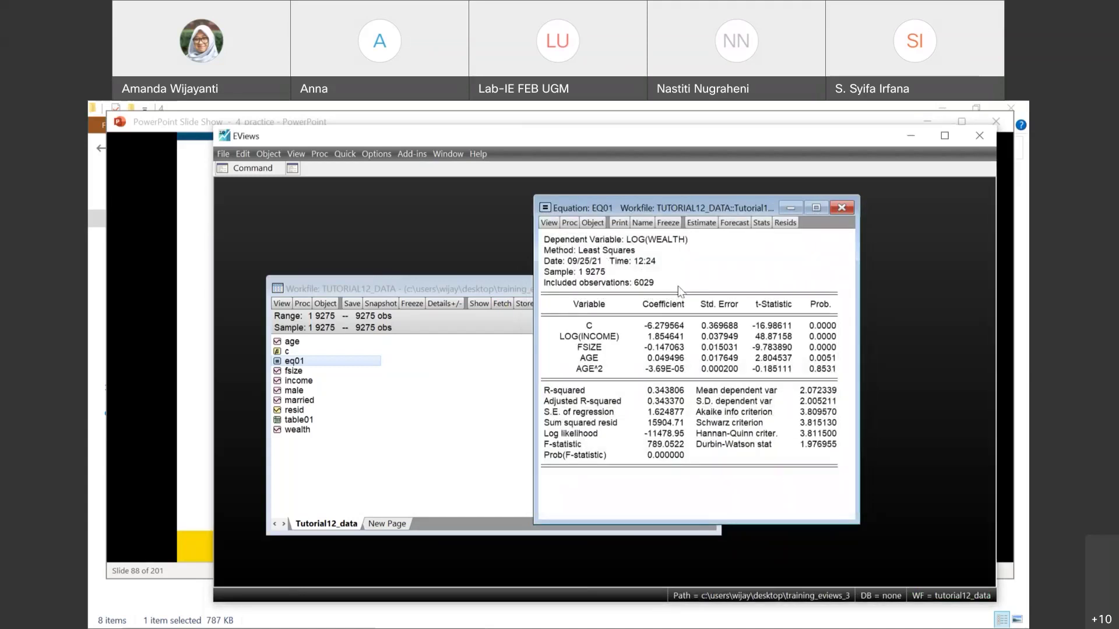
Check the included observations of the LOG(WEALTH) regression and review the auto-series error setting without changing it
{"action": "left_click", "coordinate": [646, 283]}
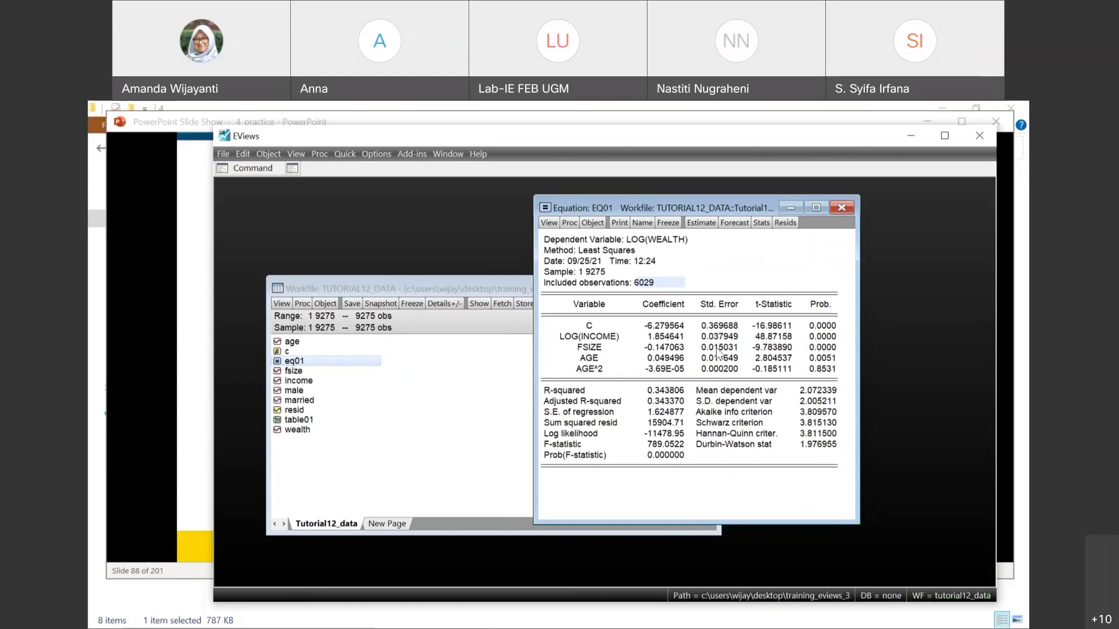
{"action": "left_click", "coordinate": [379, 158]}
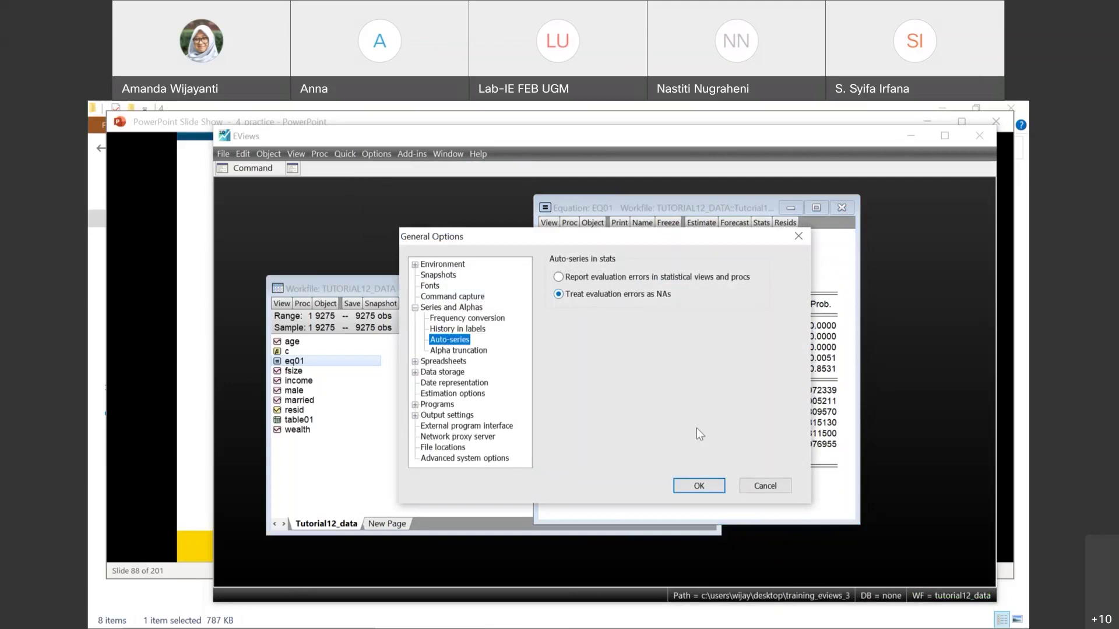
{"action": "left_click", "coordinate": [775, 490]}
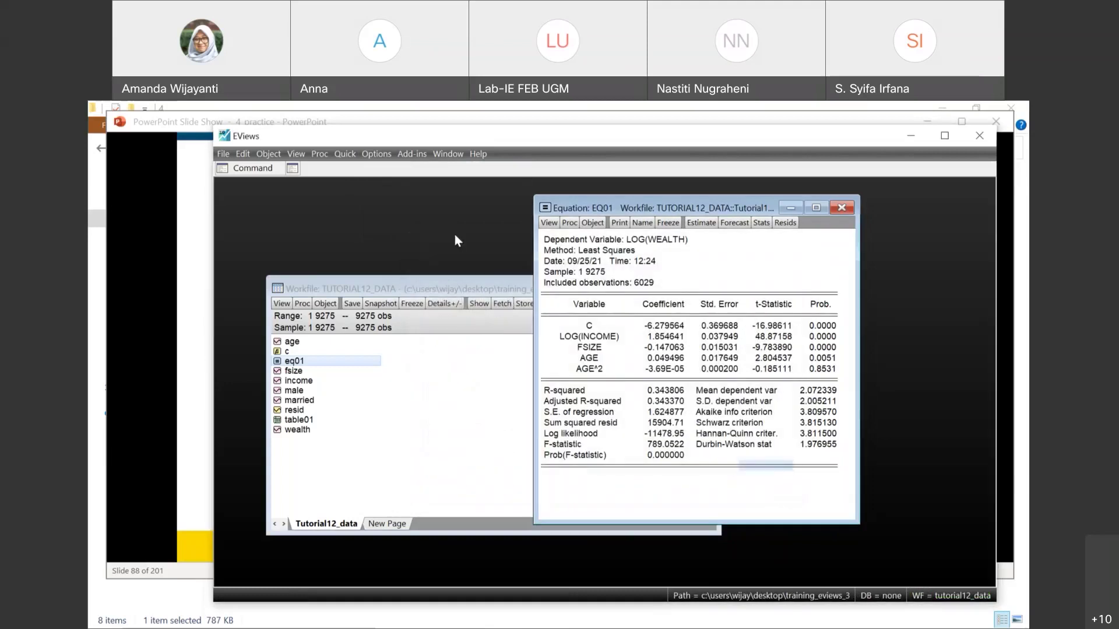
Switch to the PowerPoint slide show and advance to the Auto Series Example 2 slide on constant-elasticity estimation
{"action": "left_click", "coordinate": [154, 276]}
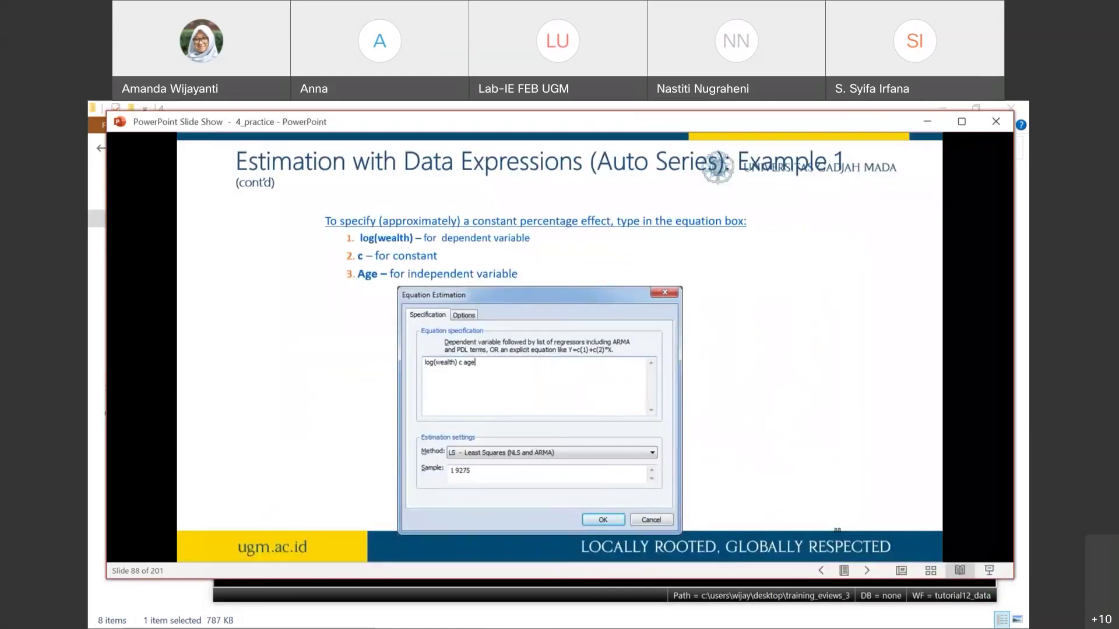
{"action": "key", "text": "Right"}
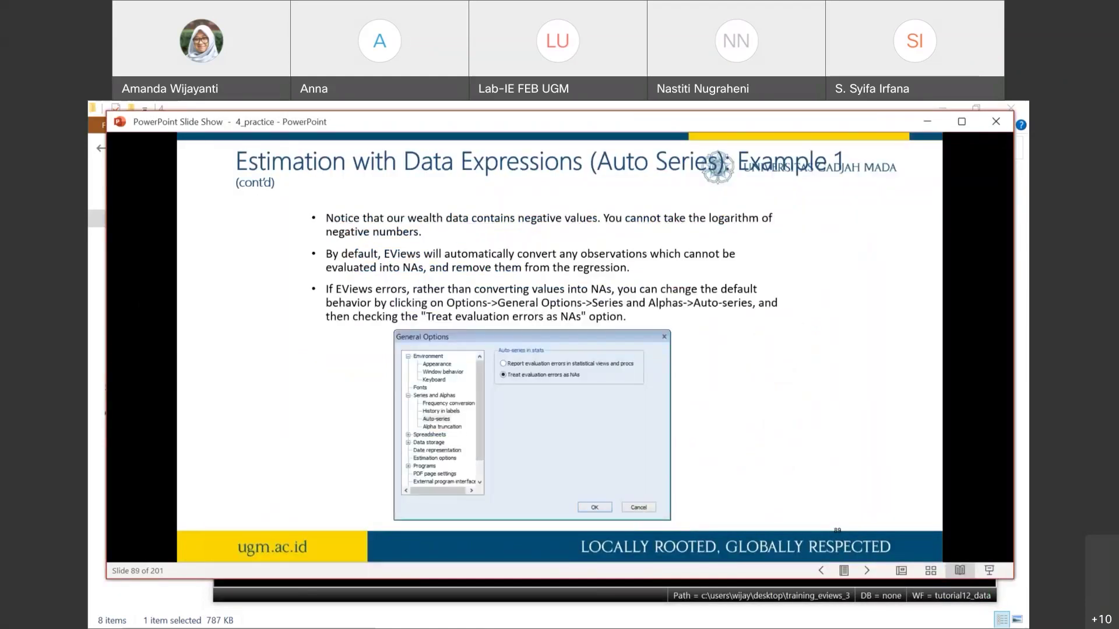
{"action": "key", "text": "Right"}
{"action": "key", "text": "Right"}
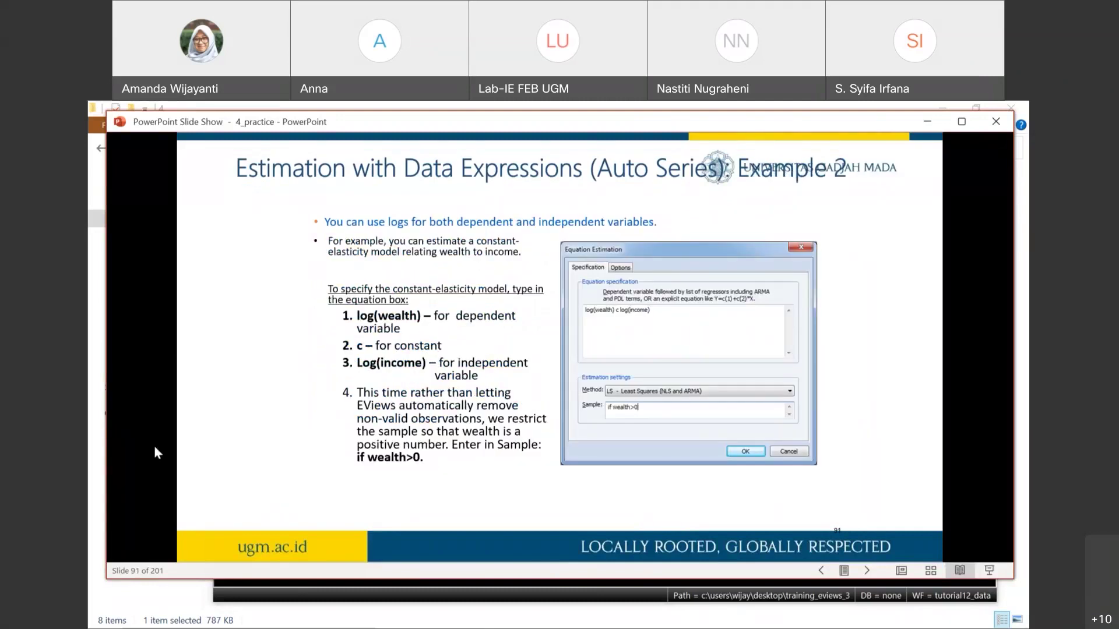
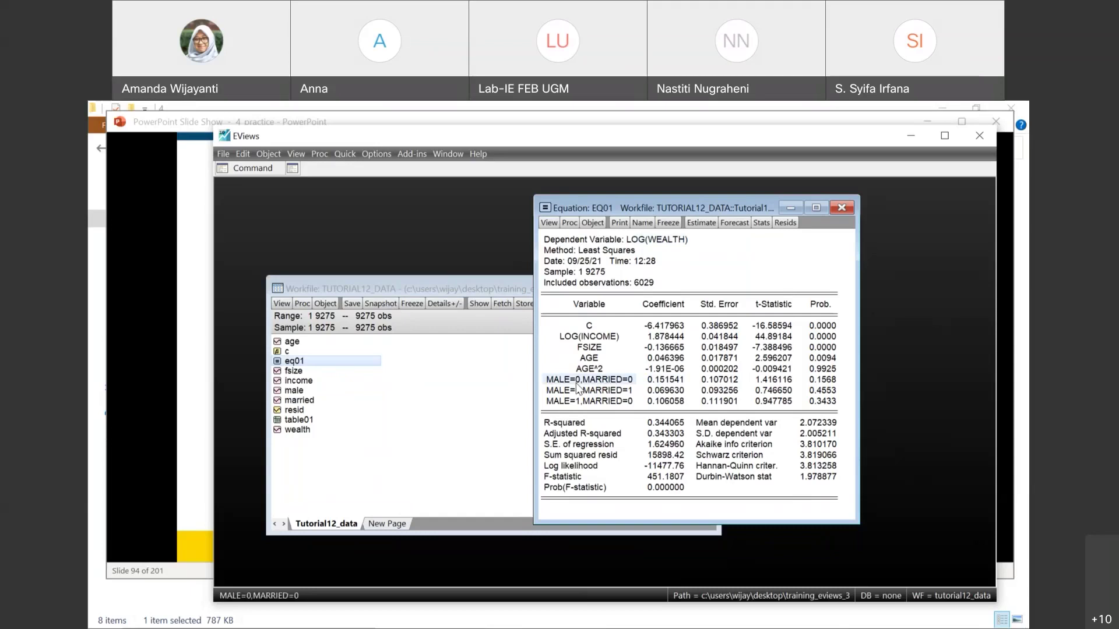
Highlight the three MALE and MARRIED dummy terms in the EQ01 output and read the MALE=0,MARRIED=0 coefficient
{"action": "key", "text": "shift+Down"}
{"action": "key", "text": "shift+Down"}
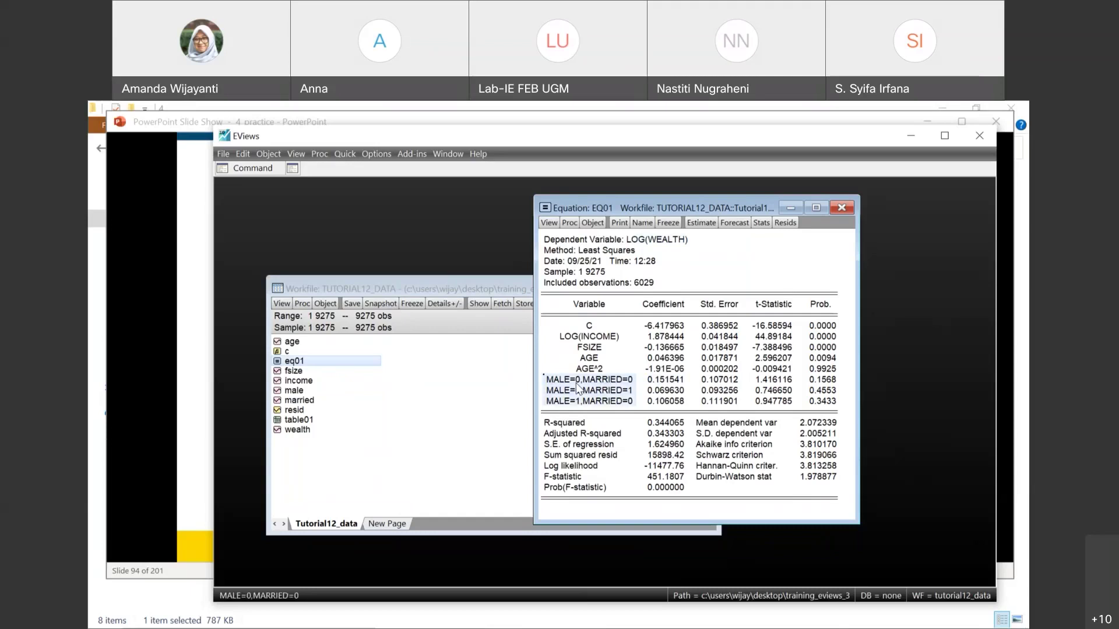
{"action": "left_click", "coordinate": [658, 384]}
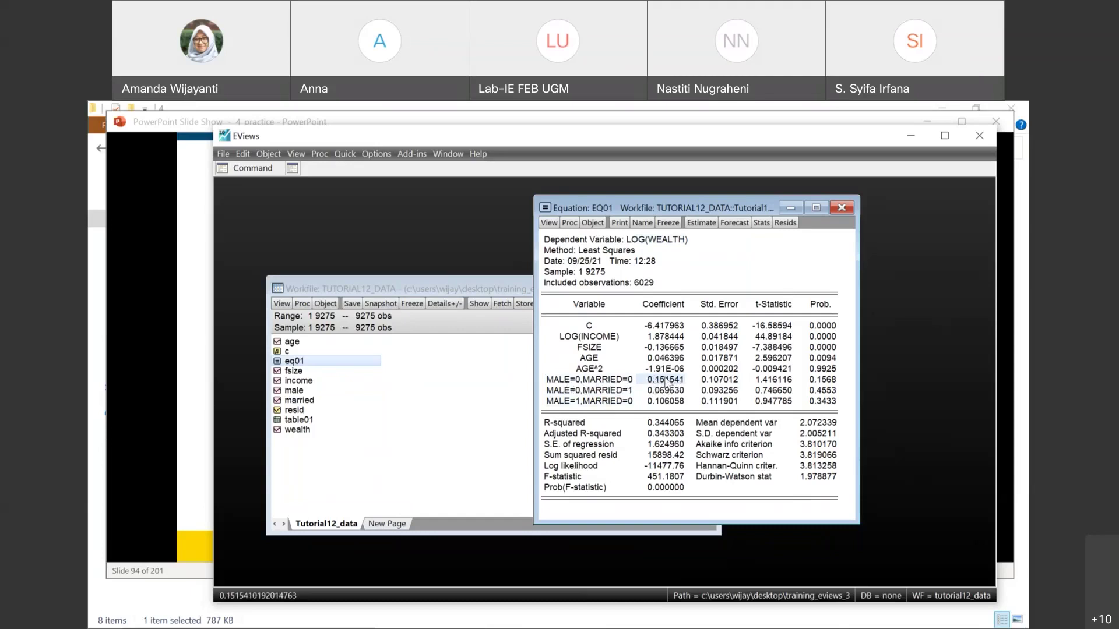
Compare the constant C with the MALE=0,MARRIED=0 term, then highlight all three MALE and MARRIED dummy terms
{"action": "left_click", "coordinate": [591, 326]}
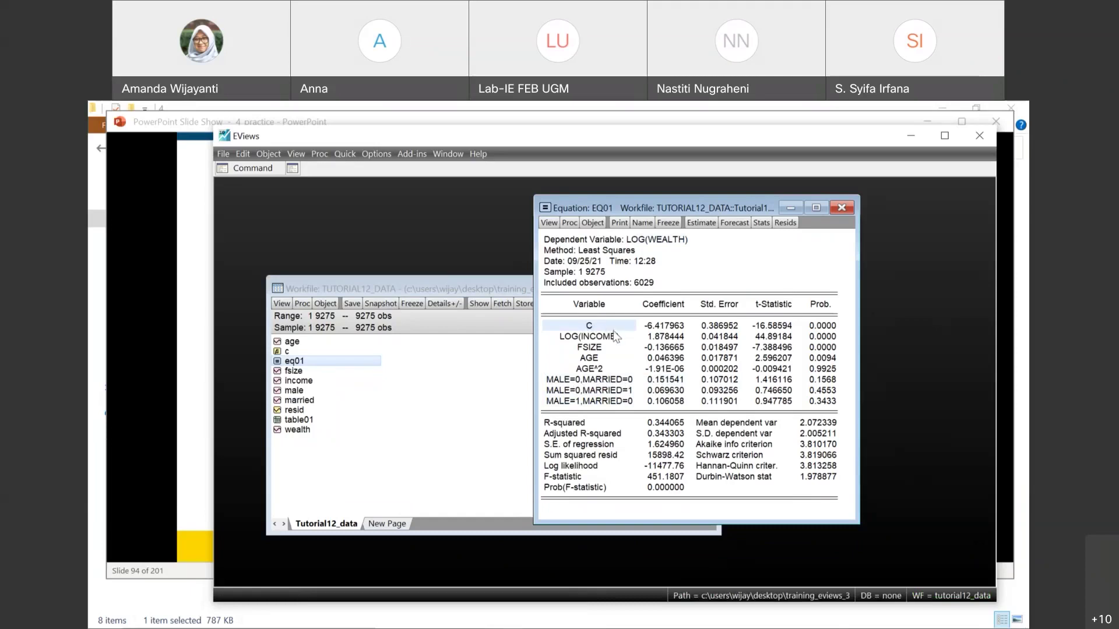
{"action": "left_click", "coordinate": [585, 381]}
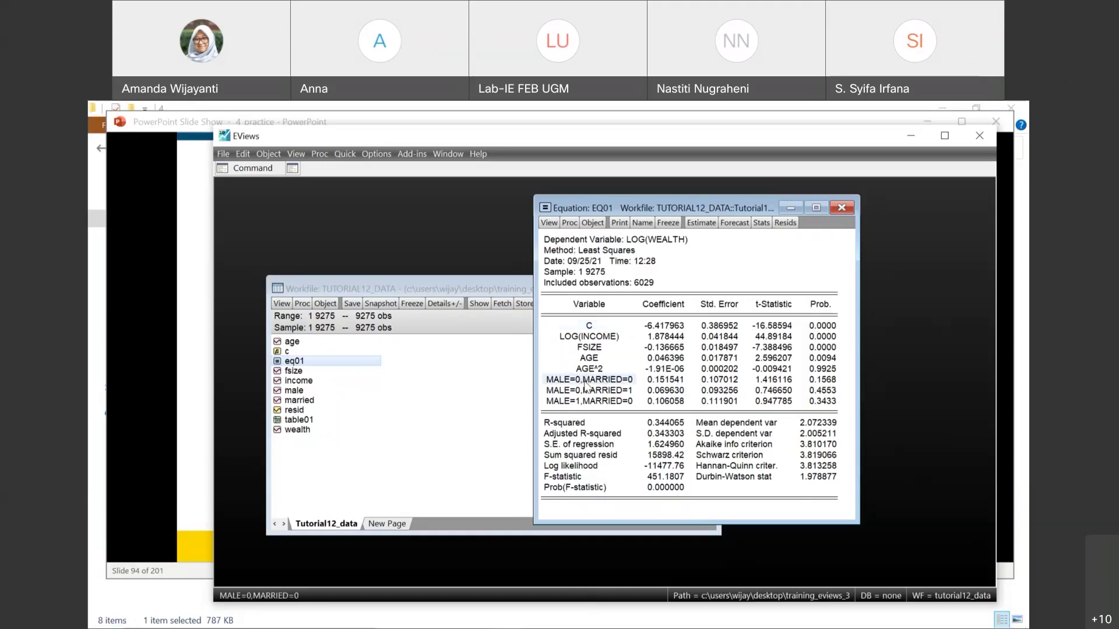
{"action": "left_click", "coordinate": [587, 327]}
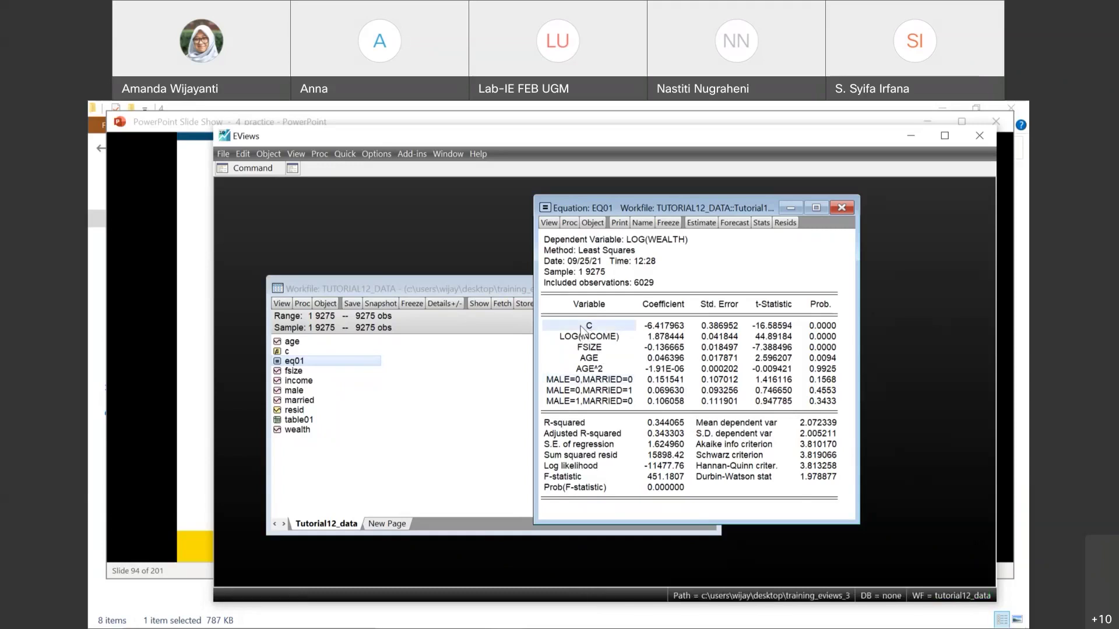
{"action": "left_click", "coordinate": [578, 380]}
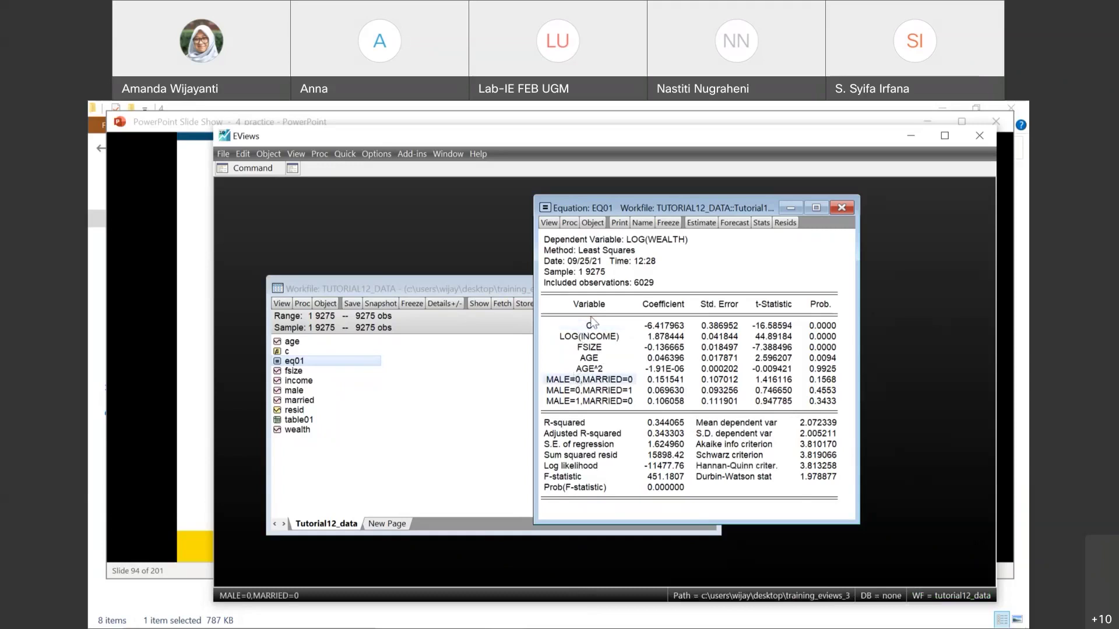
{"action": "left_click", "coordinate": [594, 326]}
{"action": "left_click", "coordinate": [581, 381]}
{"action": "key", "text": "shift+Down"}
{"action": "key", "text": "shift+Down"}
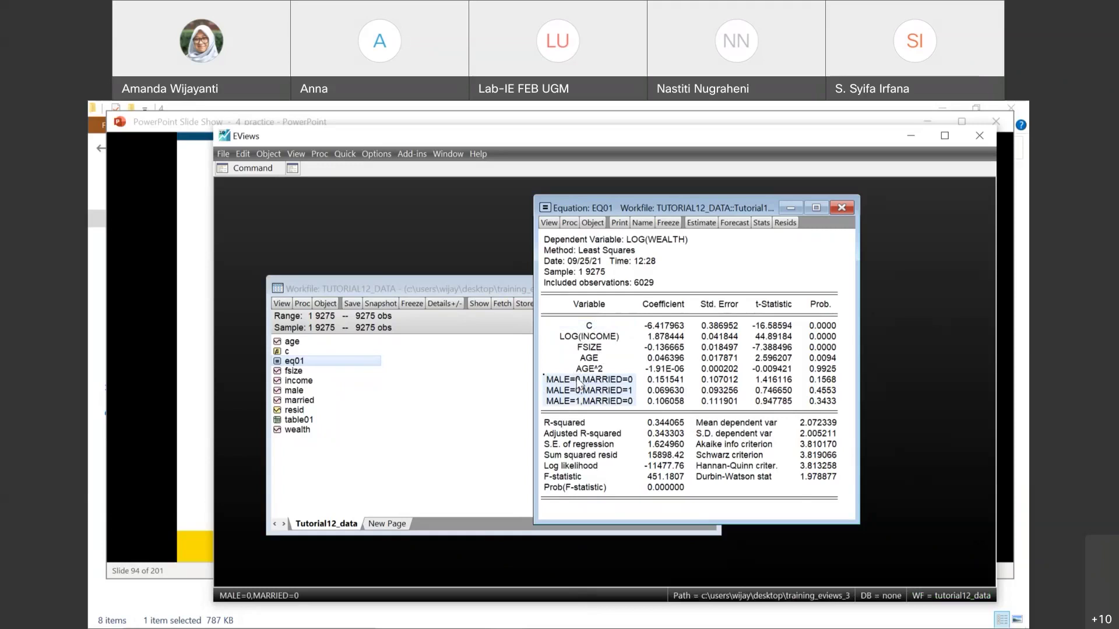
Point out the constant C and highlight the regressors from LOG(INCOME) through AGE^2 in the EQ01 output
{"action": "left_click", "coordinate": [595, 326]}
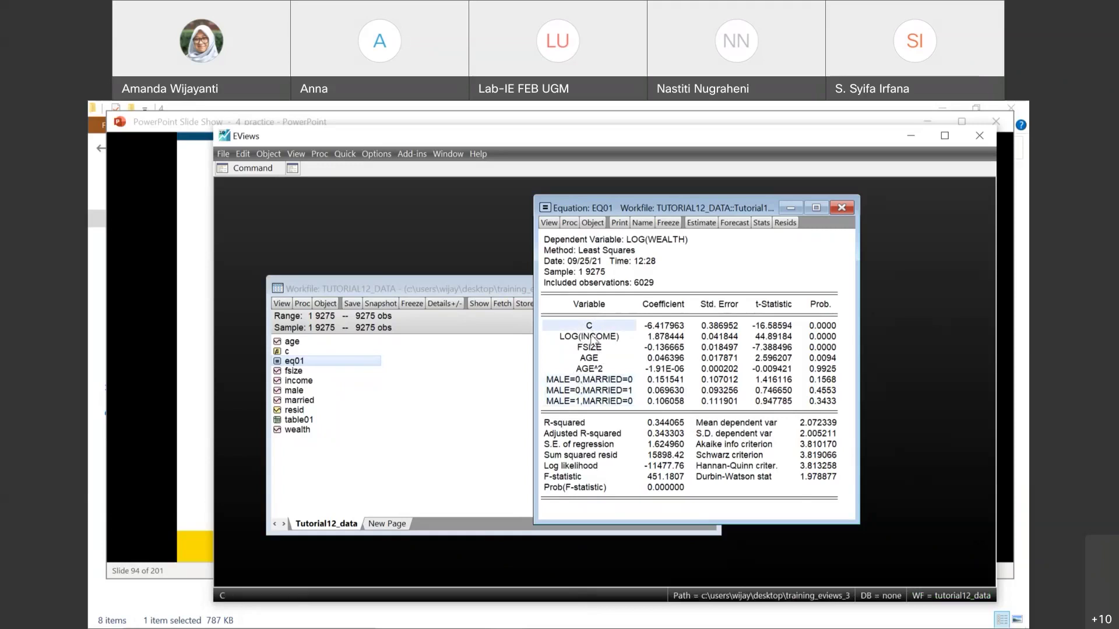
{"action": "left_click", "coordinate": [593, 337]}
{"action": "key", "text": "shift+Down"}
{"action": "key", "text": "shift+Down"}
{"action": "key", "text": "shift+Down"}
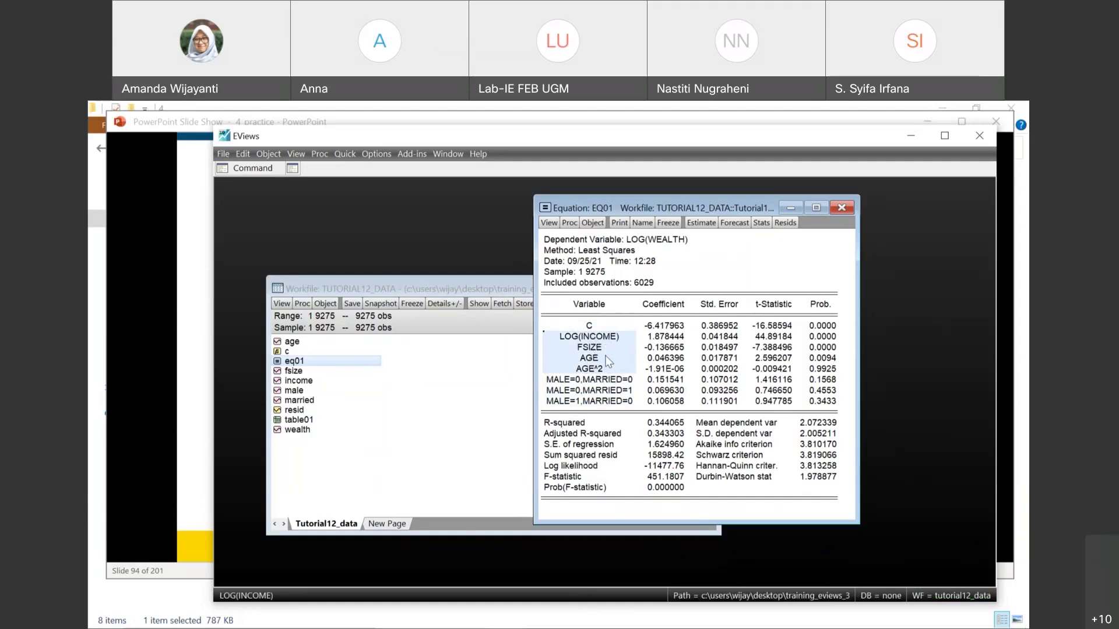
Examine the constant C again against the MALE=0,MARRIED=0 dummy term in the EQ01 output
{"action": "left_click", "coordinate": [599, 330]}
{"action": "left_click_drag", "start_coordinate": [599, 329], "coordinate": [580, 376]}
{"action": "left_click", "coordinate": [579, 378]}
{"action": "left_click", "coordinate": [598, 330]}
{"action": "left_click", "coordinate": [583, 379]}
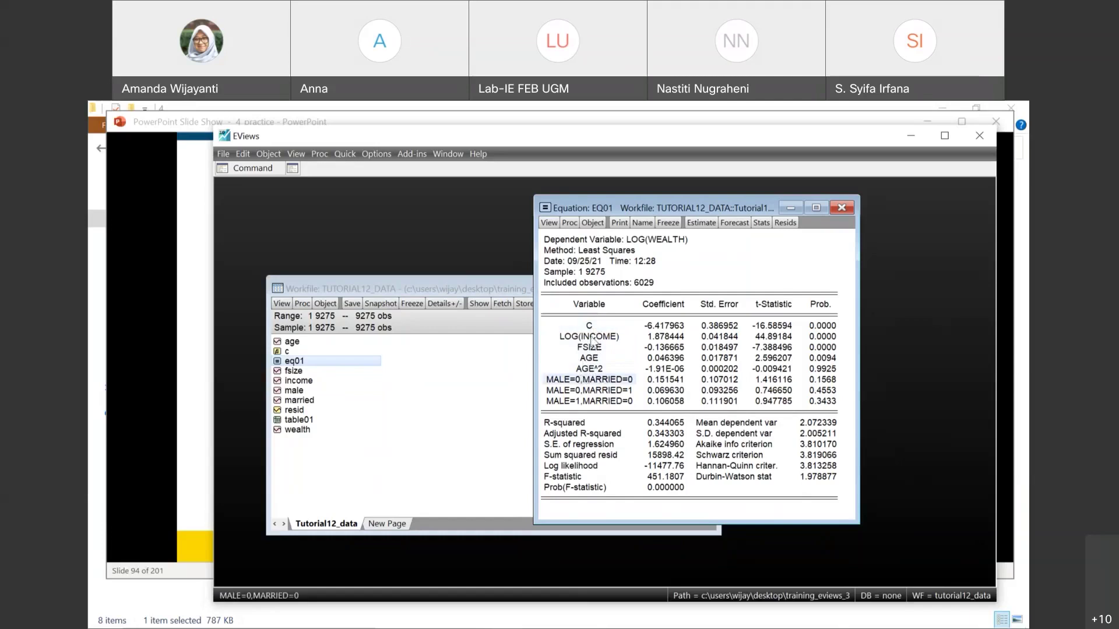
{"action": "left_click", "coordinate": [592, 327]}
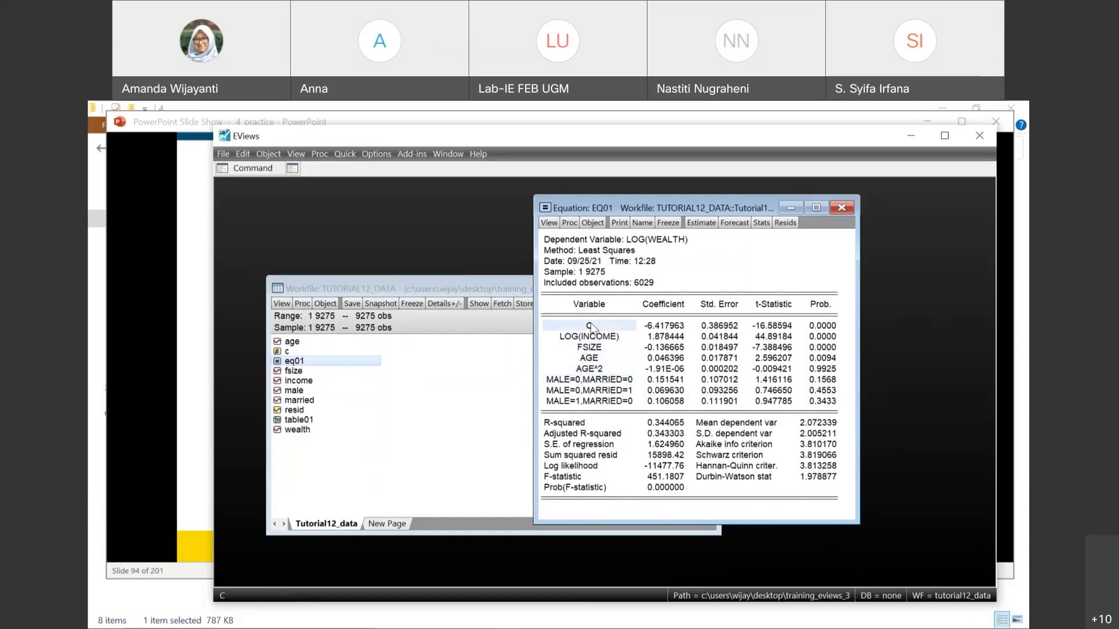
{"action": "left_click", "coordinate": [588, 381]}
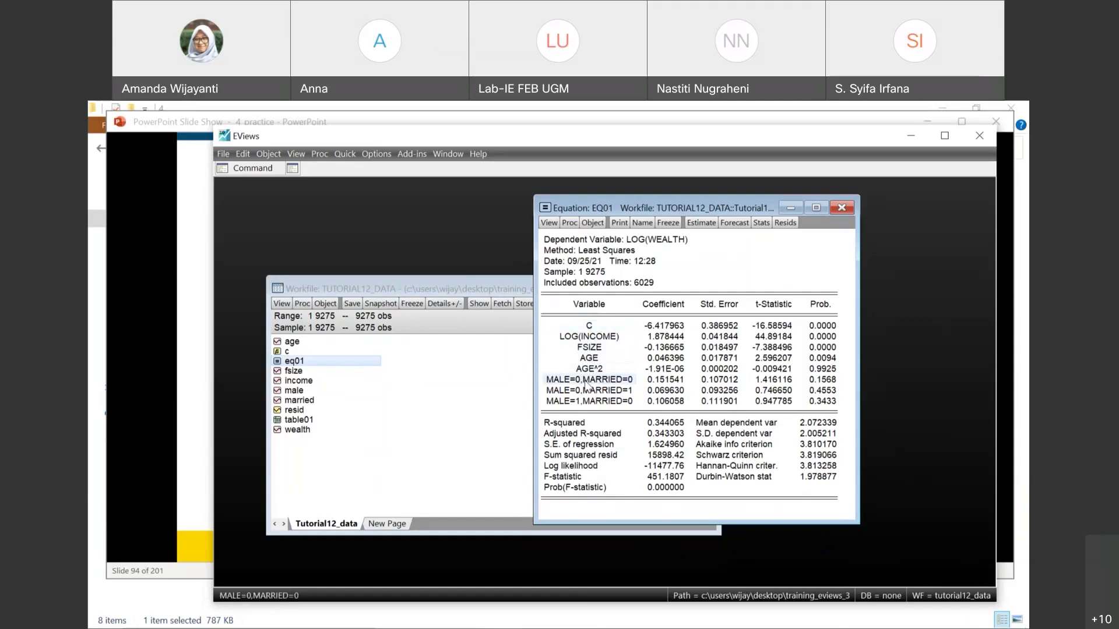
Point out the MALE and MARRIED dummy terms one by one, ending on the constant C in the EQ01 output
{"action": "left_click", "coordinate": [588, 394]}
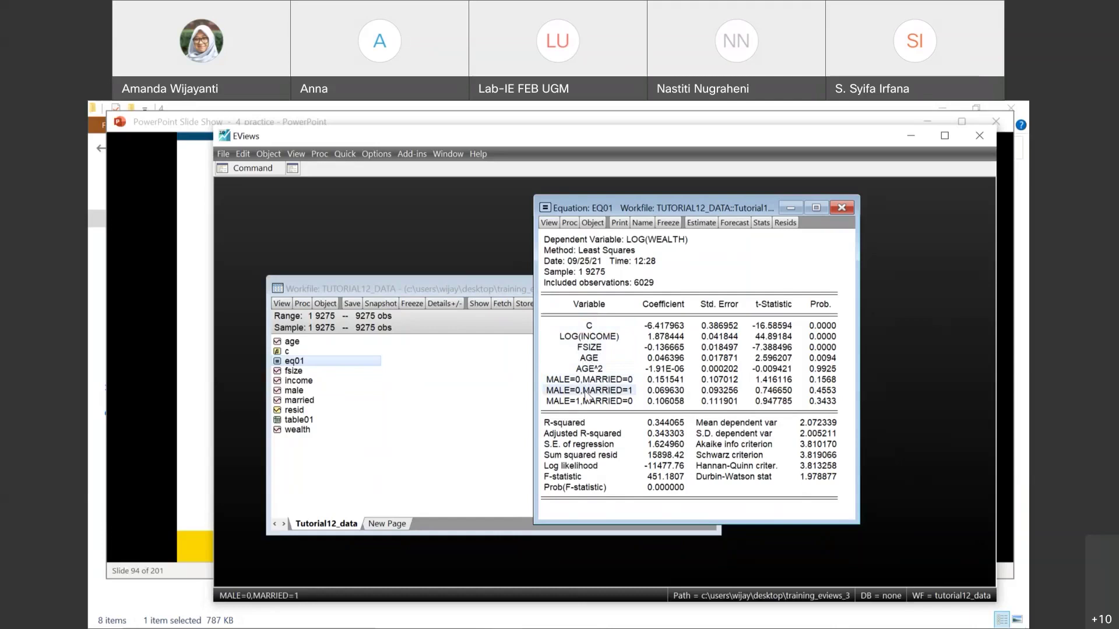
{"action": "left_click", "coordinate": [584, 403]}
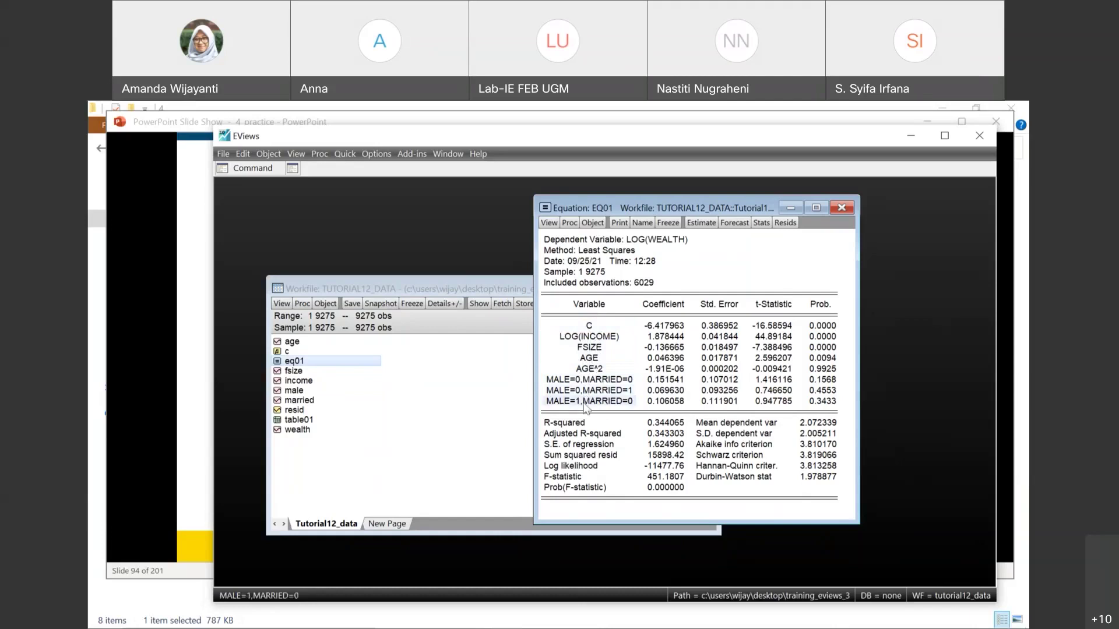
{"action": "left_click", "coordinate": [586, 394]}
{"action": "left_click", "coordinate": [588, 379]}
{"action": "left_click", "coordinate": [588, 369]}
{"action": "left_click", "coordinate": [593, 328]}
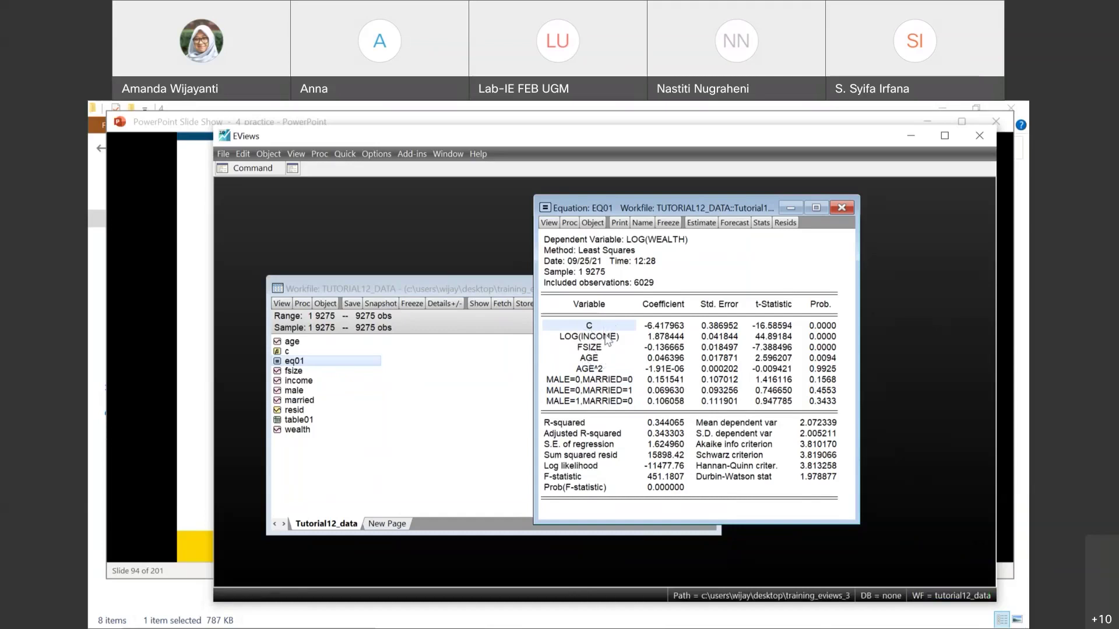
Compare the MALE=0,MARRIED=0 coefficient and the MALE=1,MARRIED=0 term with the coefficient of the constant C in EQ01
{"action": "left_click", "coordinate": [661, 380]}
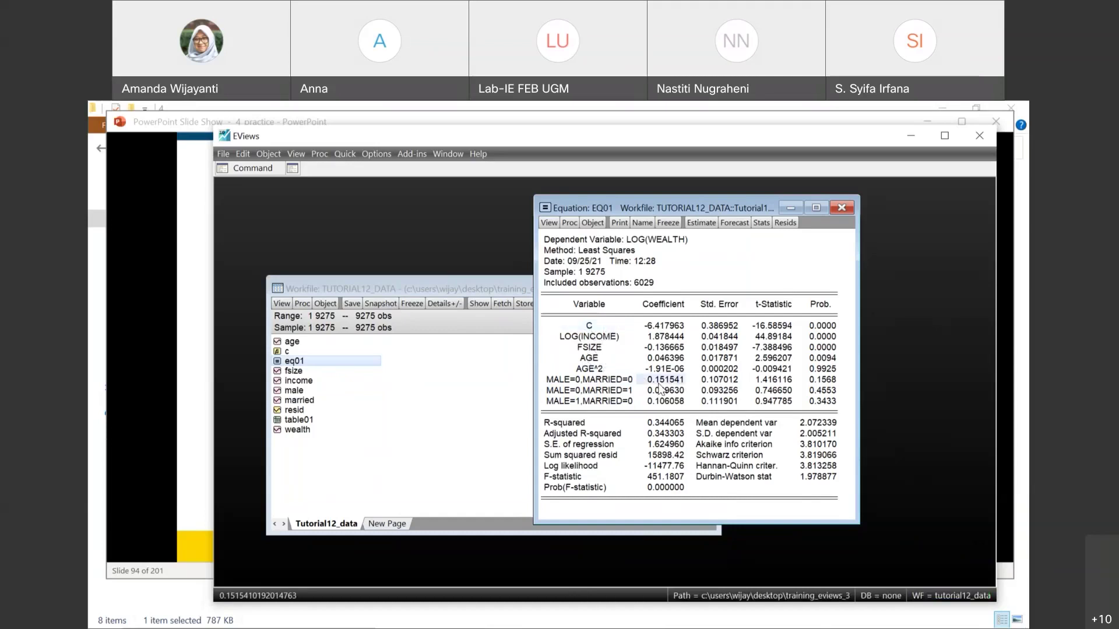
{"action": "left_click", "coordinate": [598, 402]}
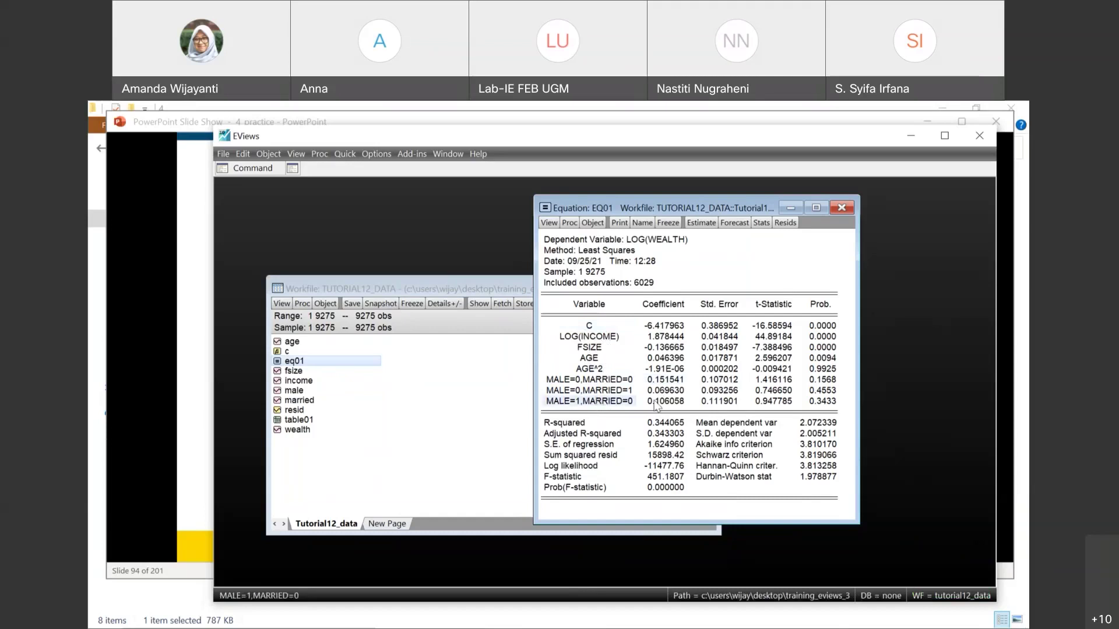
{"action": "left_click", "coordinate": [659, 326]}
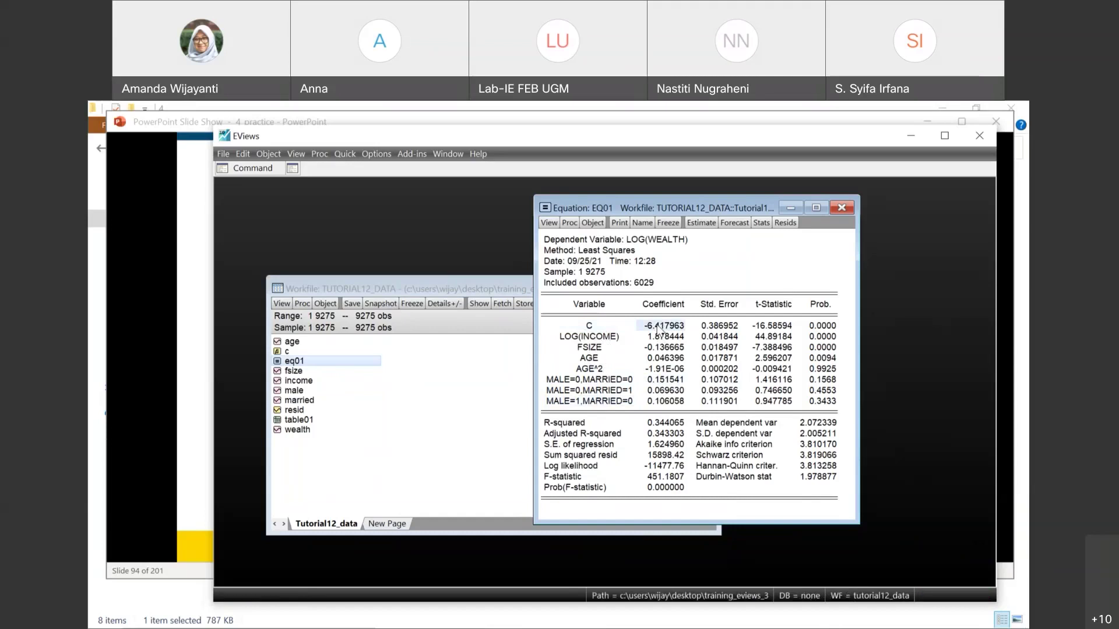
{"action": "left_click", "coordinate": [613, 327]}
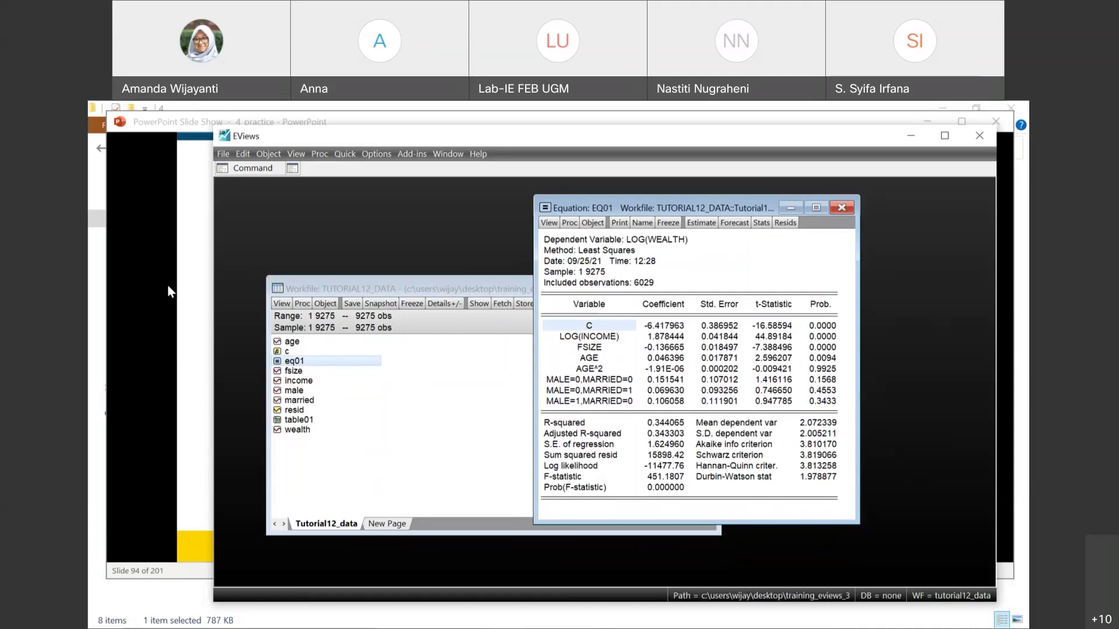
Switch to the PowerPoint slide show and go to slide 99 on the Actual, Fitted, Residual views
{"action": "key", "text": "alt+Tab"}
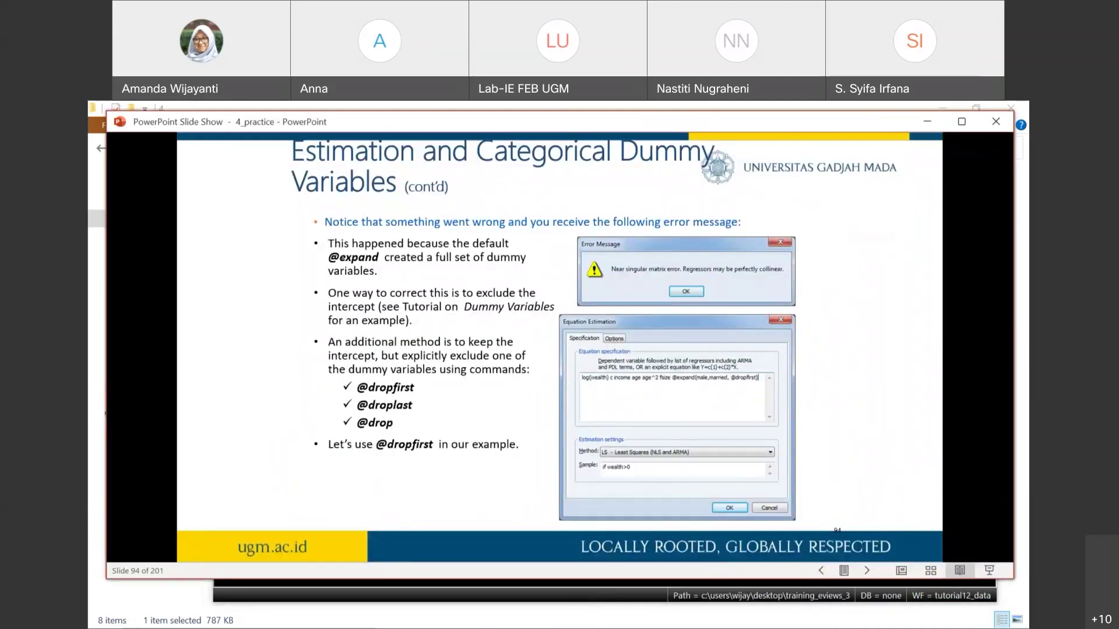
{"action": "key", "text": "Right"}
{"action": "key", "text": "Right"}
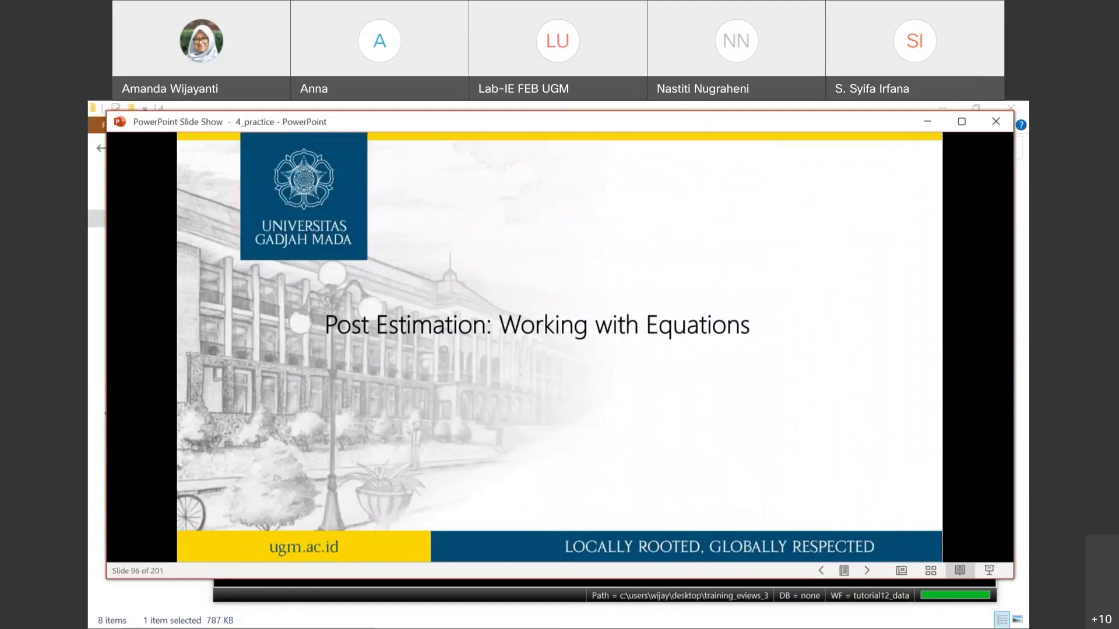
{"action": "key", "text": "Right"}
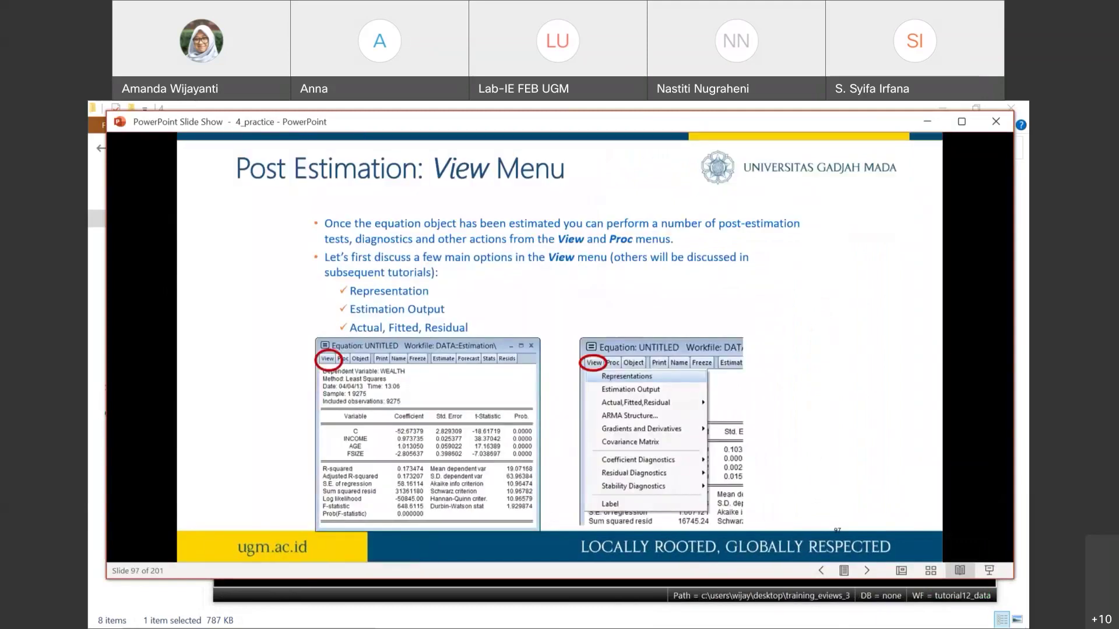
{"action": "key", "text": "Right"}
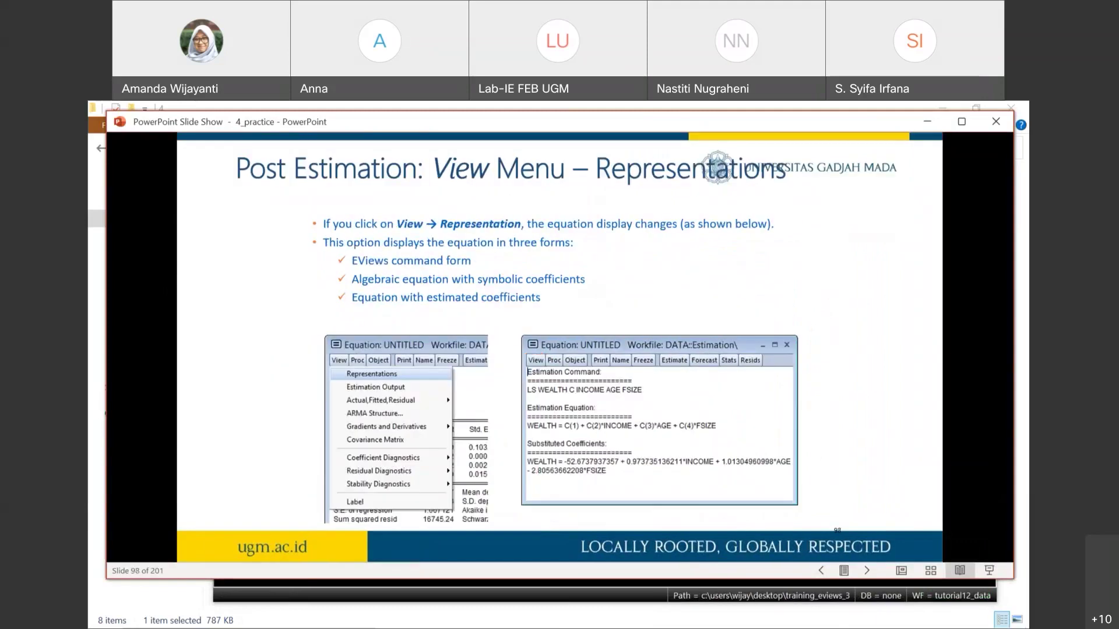
{"action": "key", "text": "Right"}
{"action": "key", "text": "Right"}
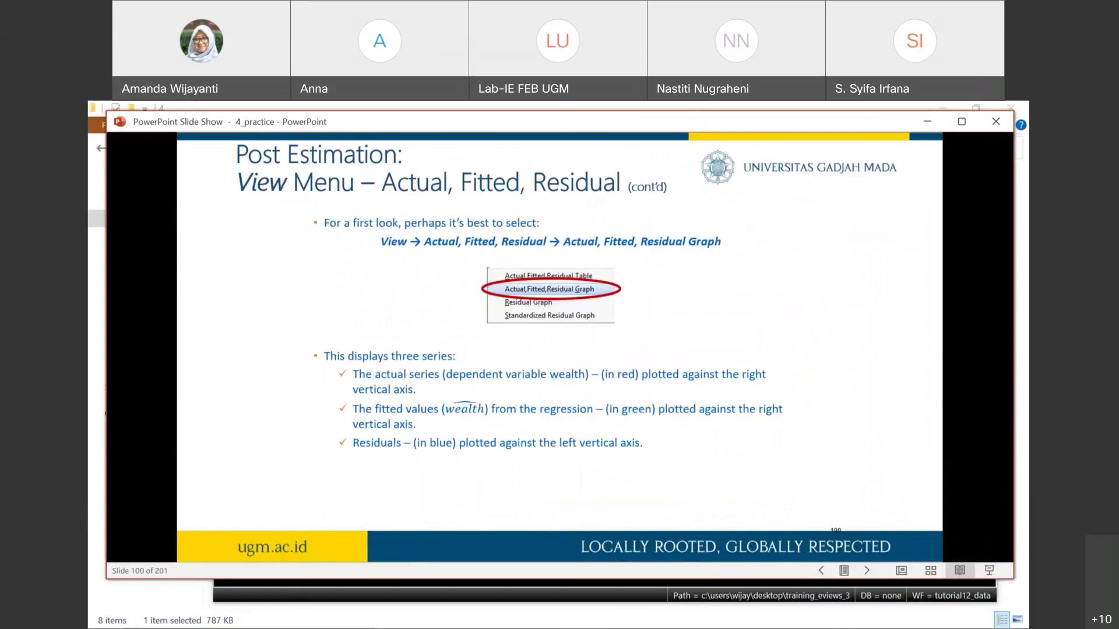
{"action": "key", "text": "Left"}
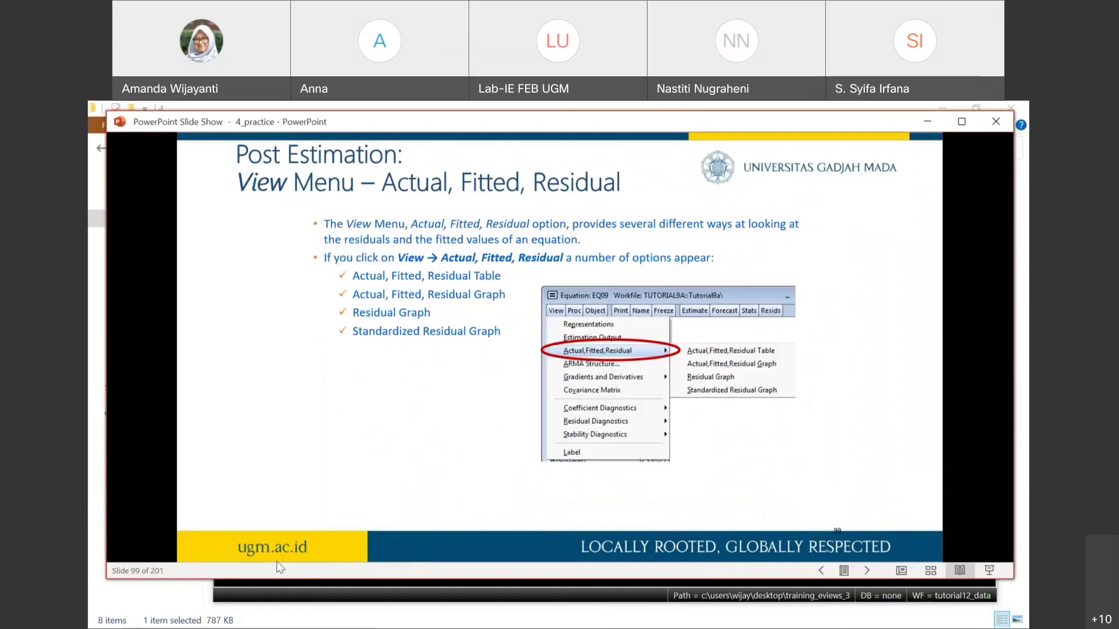
Return to EViews, display the Actual,Fitted,Residual Graph of EQ01, and restore its estimation output
{"action": "left_click", "coordinate": [296, 596]}
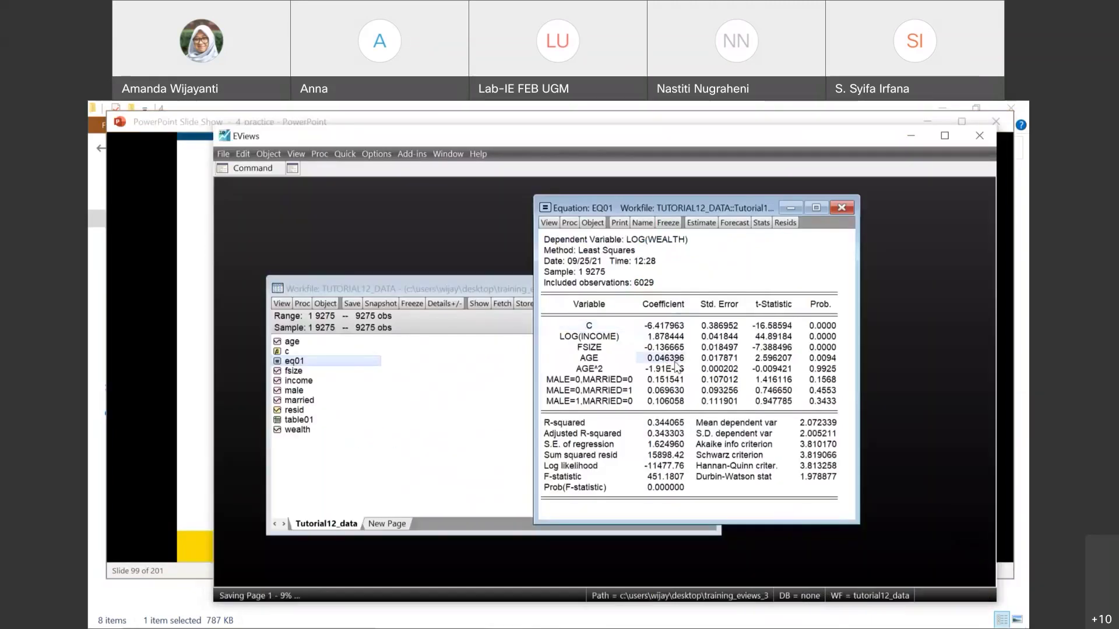
{"action": "left_click", "coordinate": [548, 224]}
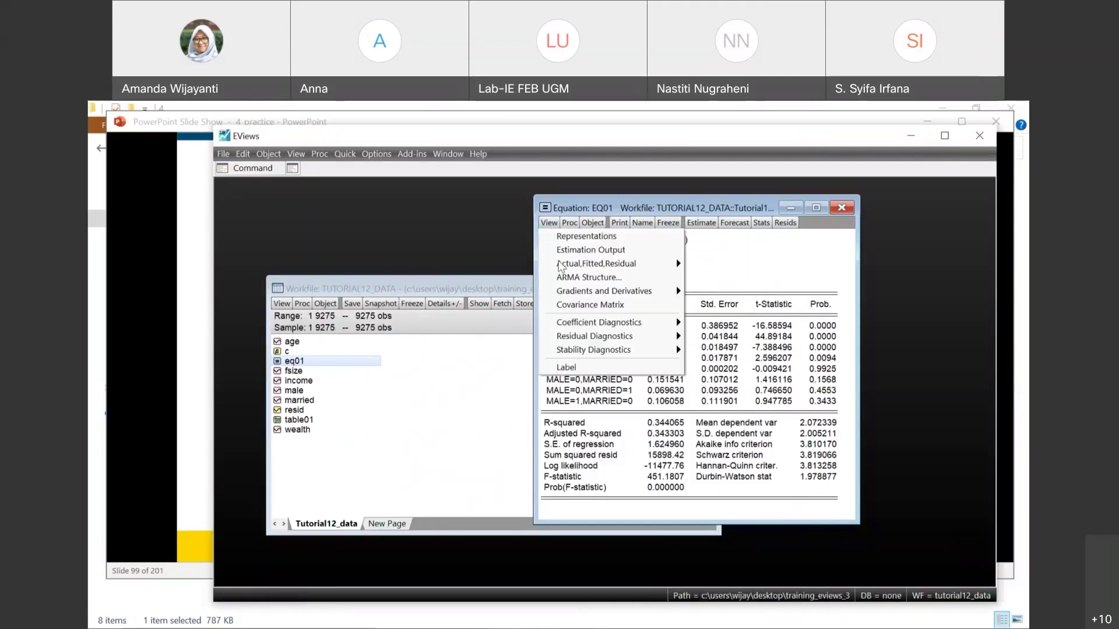
{"action": "mouse_move", "coordinate": [560, 268]}
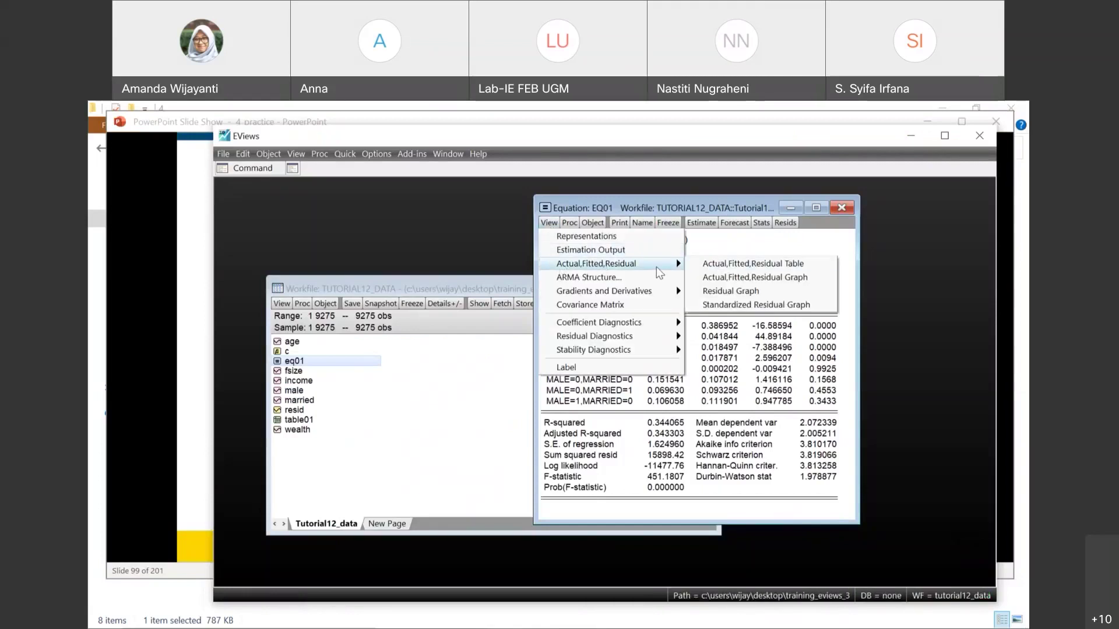
{"action": "left_click", "coordinate": [705, 239]}
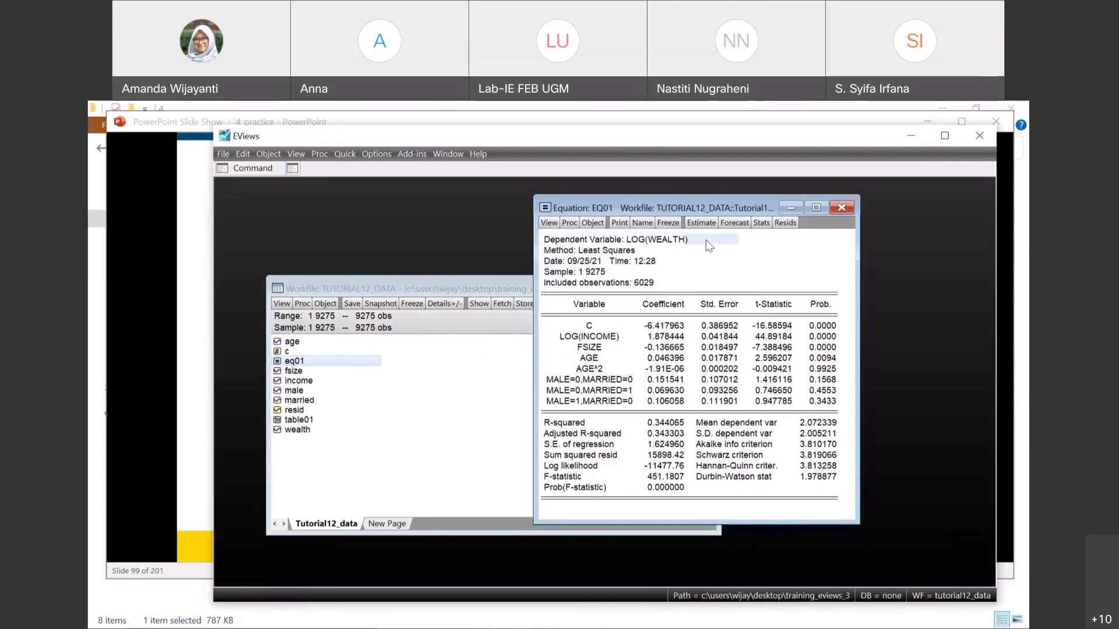
{"action": "left_click", "coordinate": [548, 222]}
{"action": "mouse_move", "coordinate": [561, 267]}
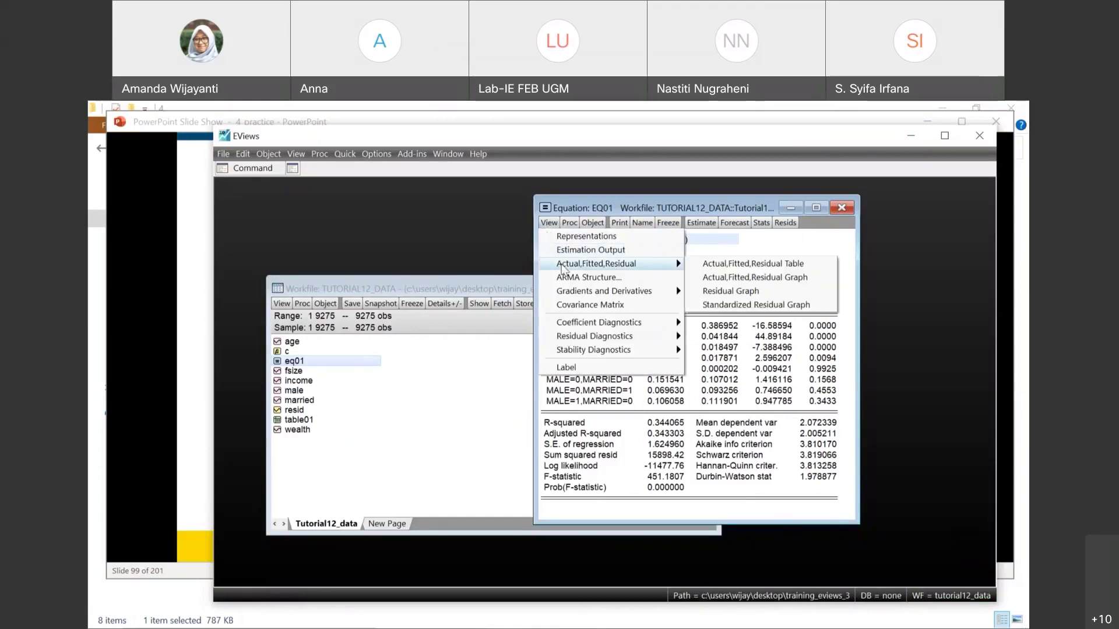
{"action": "left_click", "coordinate": [742, 278]}
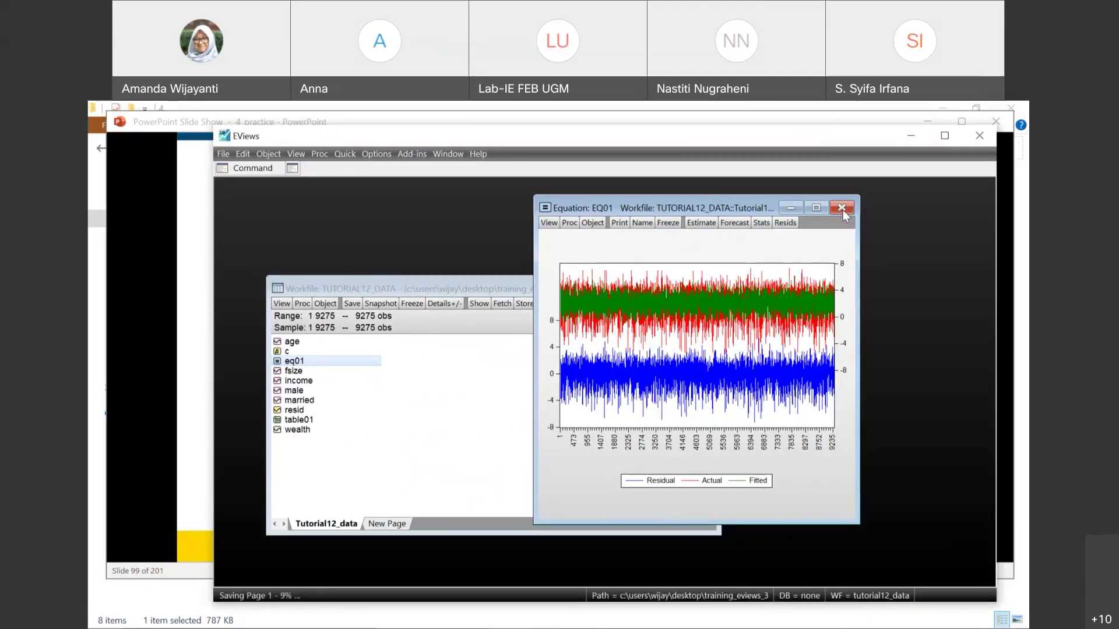
{"action": "left_click", "coordinate": [550, 224]}
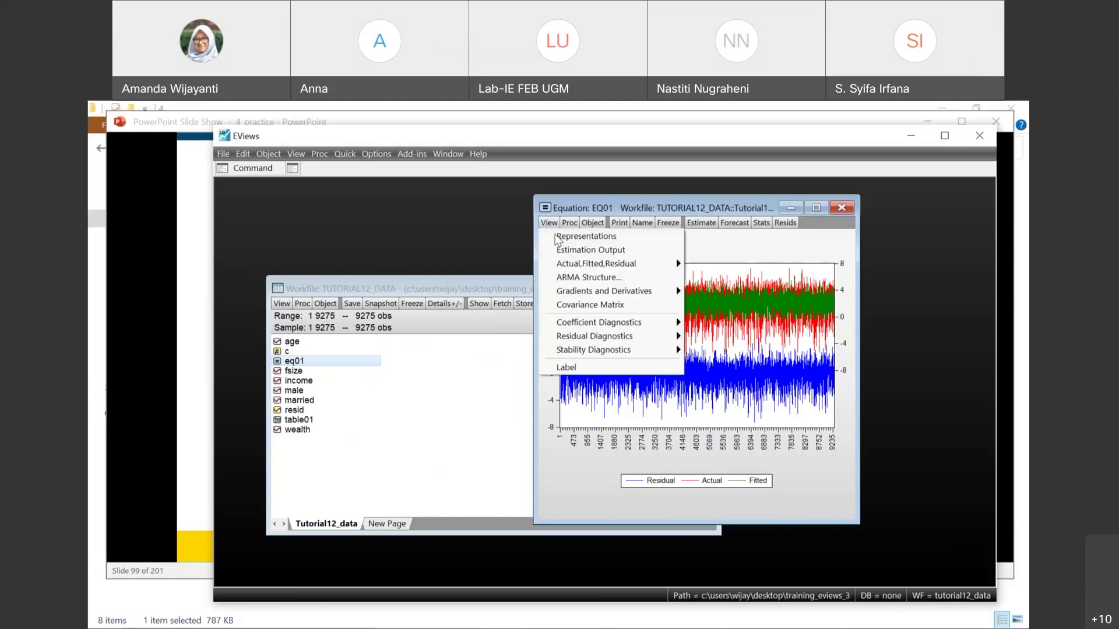
{"action": "left_click", "coordinate": [573, 251]}
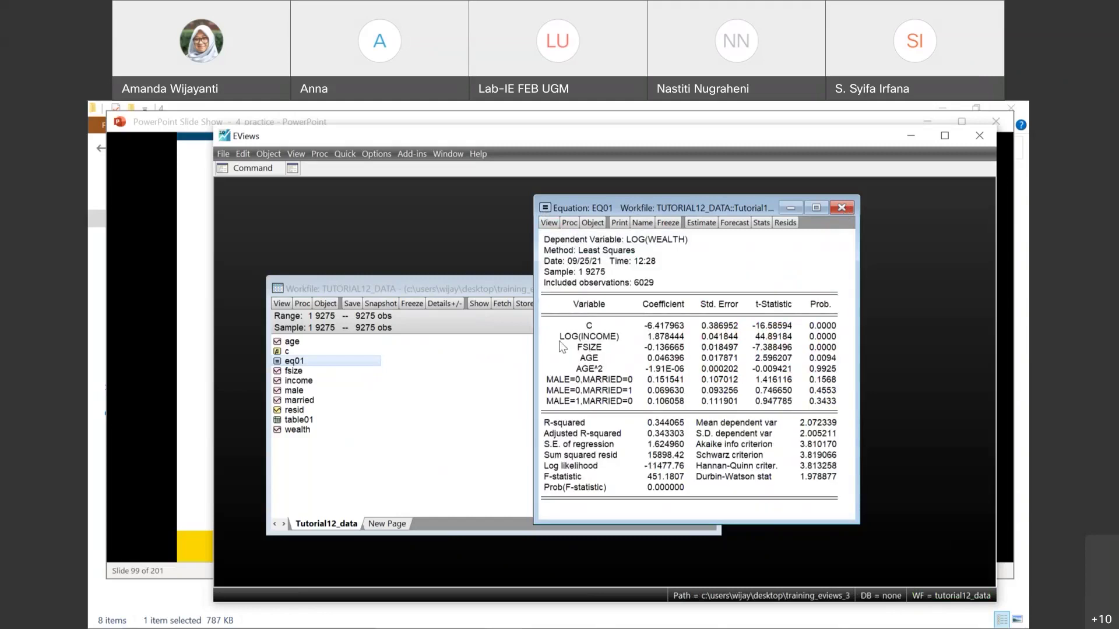
Switch to the PowerPoint slides and review the post-estimation topics up to Make Residual Series on slide 107
{"action": "left_click", "coordinate": [175, 368]}
{"action": "left_click", "coordinate": [176, 365]}
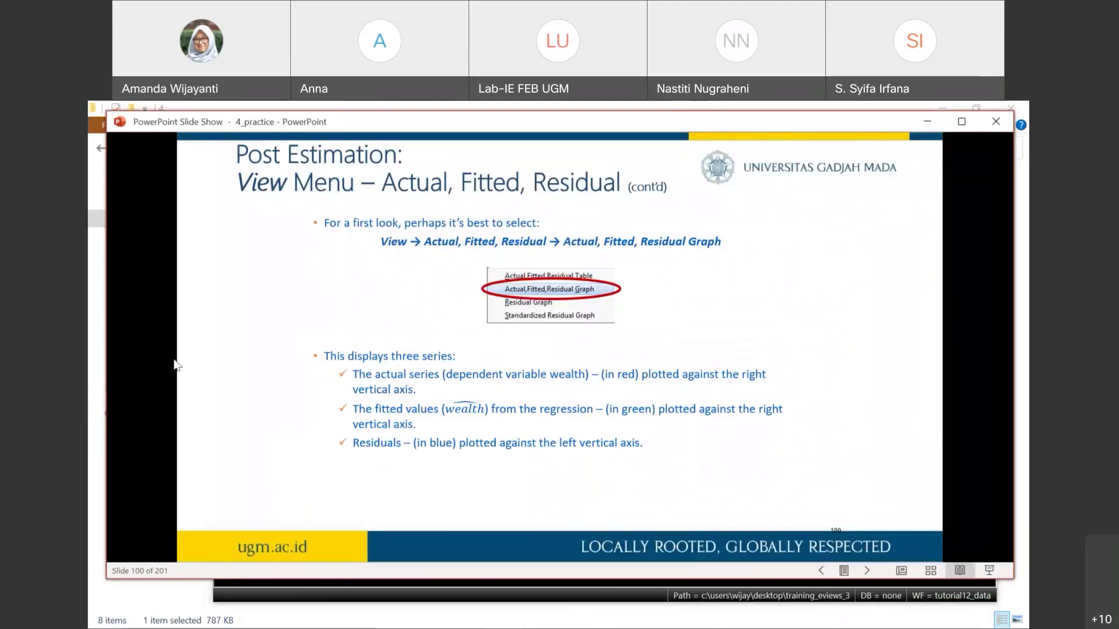
{"action": "left_click", "coordinate": [175, 365]}
{"action": "key", "text": "Right"}
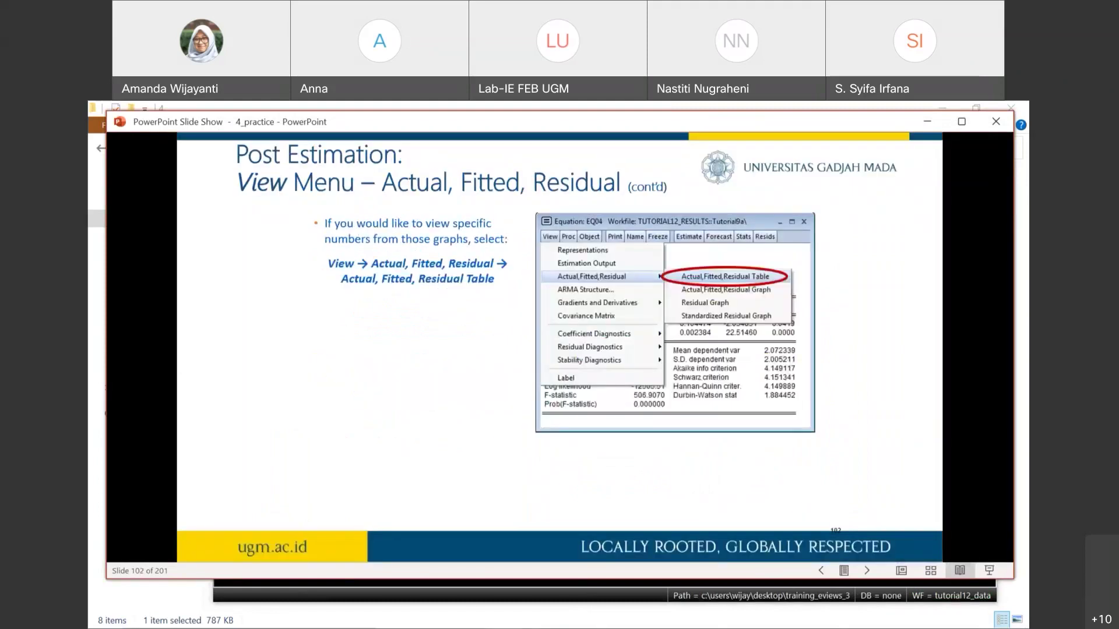
{"action": "key", "text": "Right"}
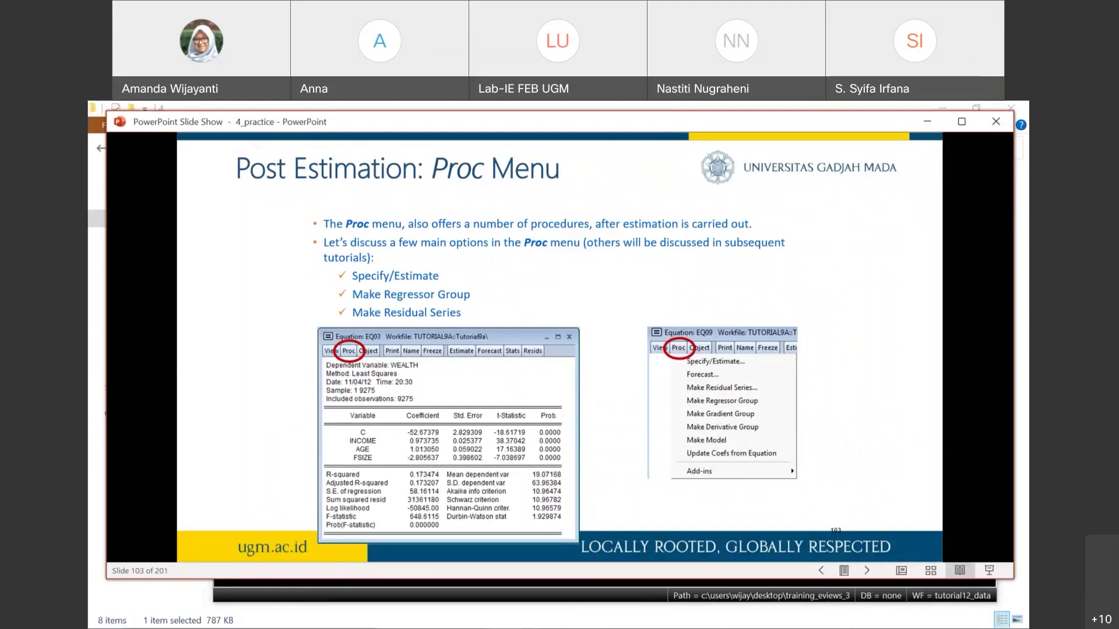
{"action": "key", "text": "Right"}
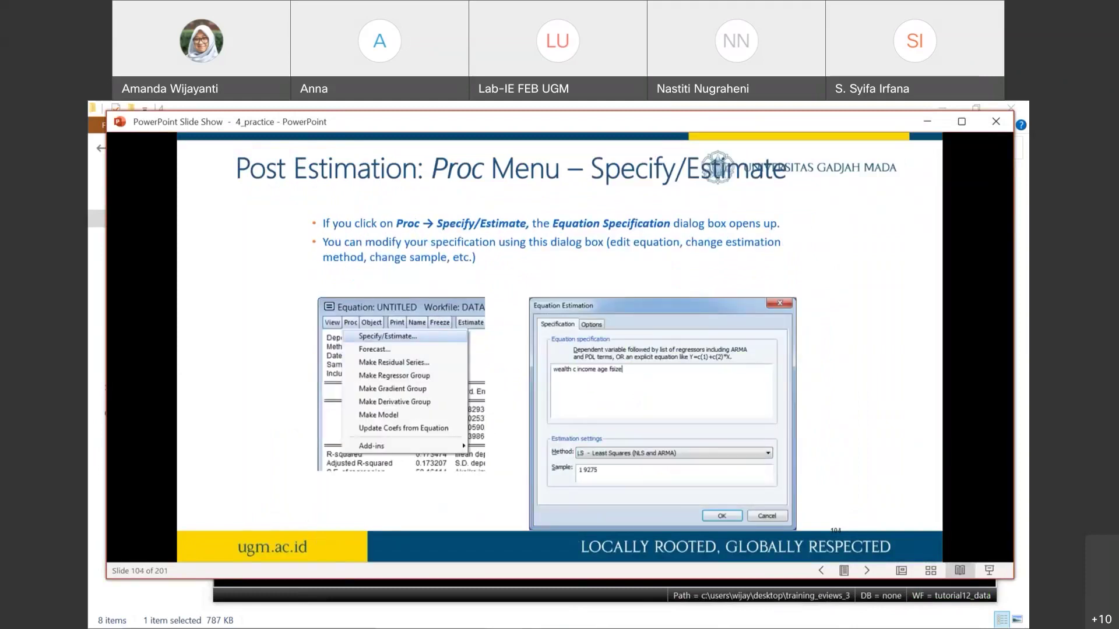
{"action": "key", "text": "Right"}
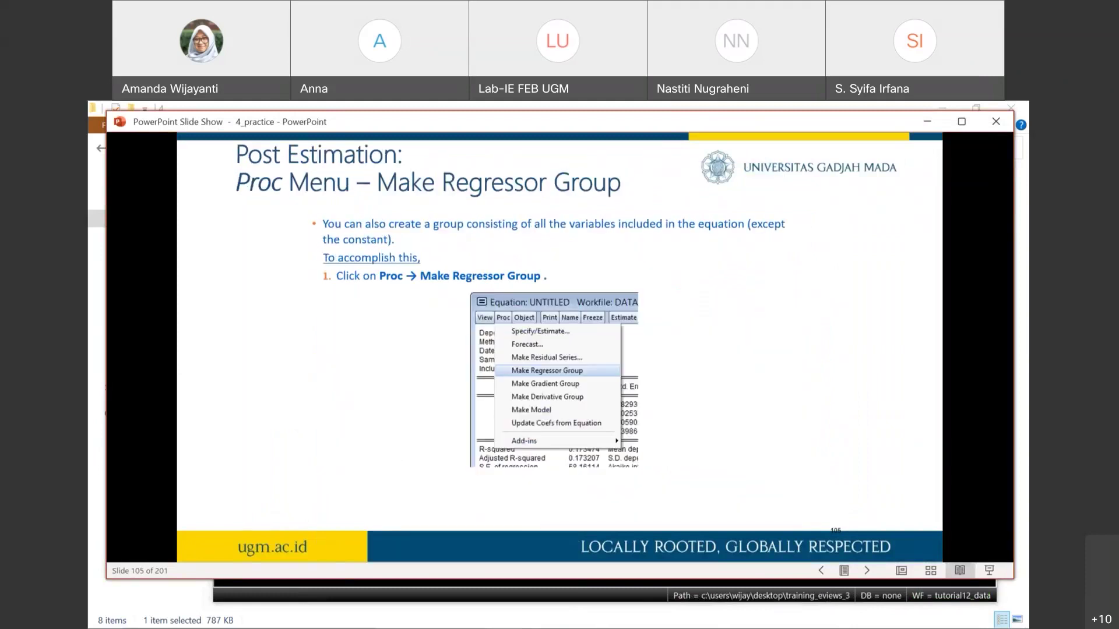
{"action": "key", "text": "Right"}
{"action": "key", "text": "Right"}
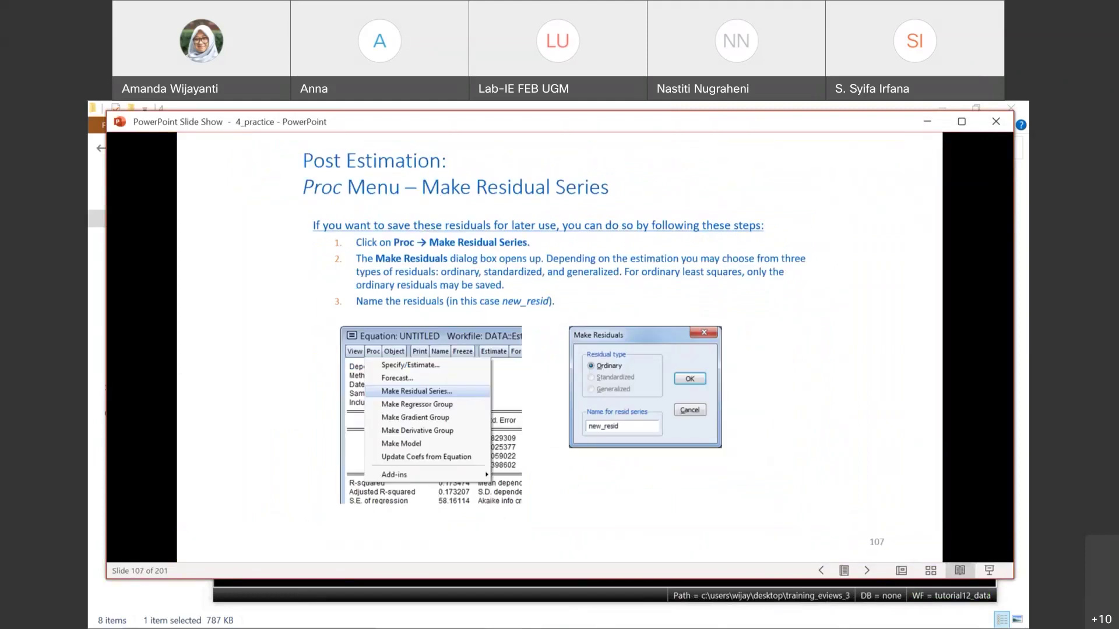
Go through the Hypothesis Testing slides to the Heteroskedasticity and Robust Standard Errors title on slide 113
{"action": "key", "text": "Right"}
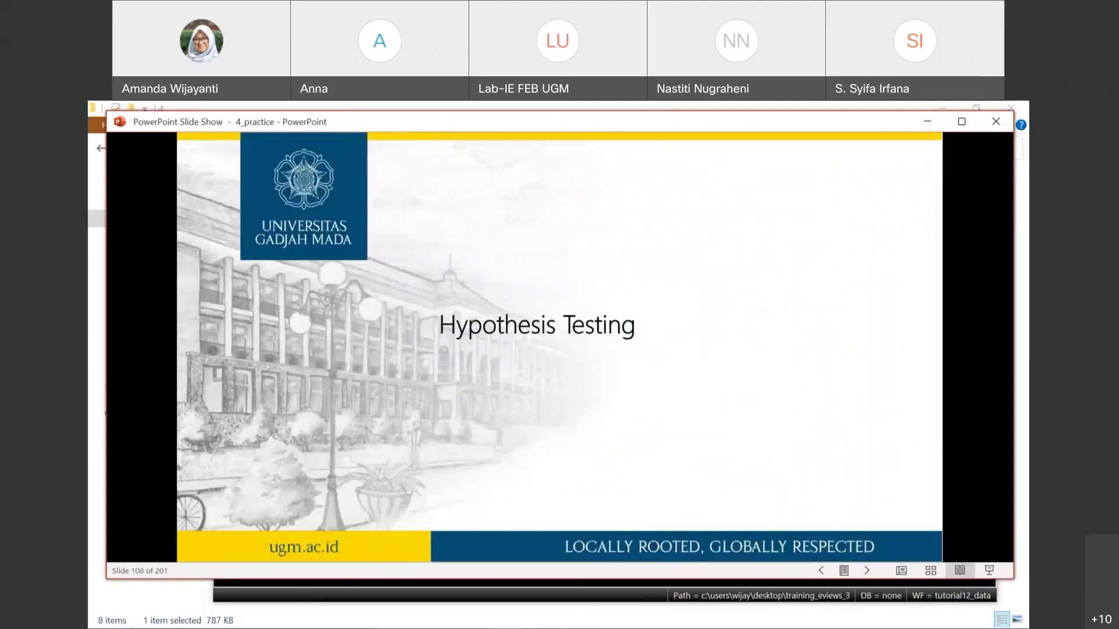
{"action": "key", "text": "Right"}
{"action": "key", "text": "Right"}
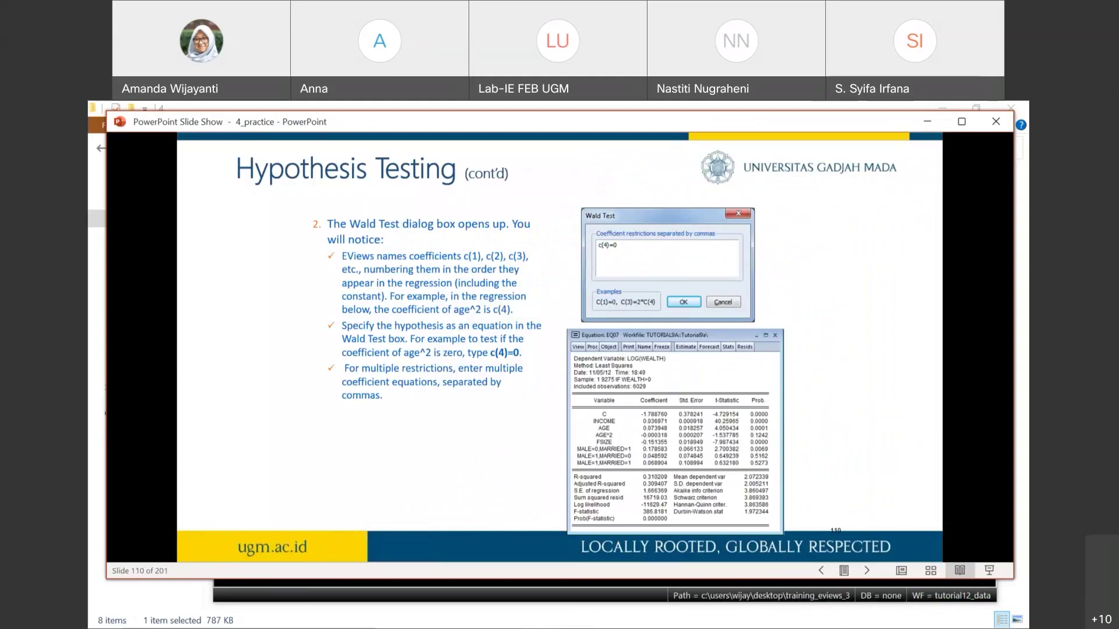
{"action": "key", "text": "Right"}
{"action": "key", "text": "Right"}
{"action": "key", "text": "Right"}
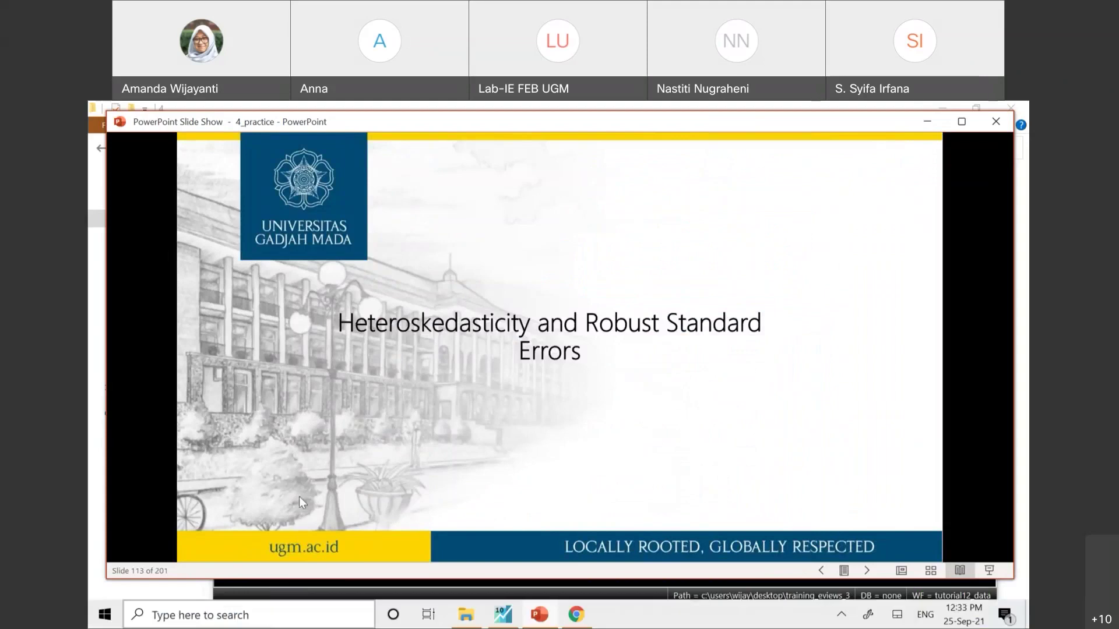
Switch back to EViews and remove the log from the dependent variable wealth in the EQ01 specification
{"action": "left_click", "coordinate": [247, 598]}
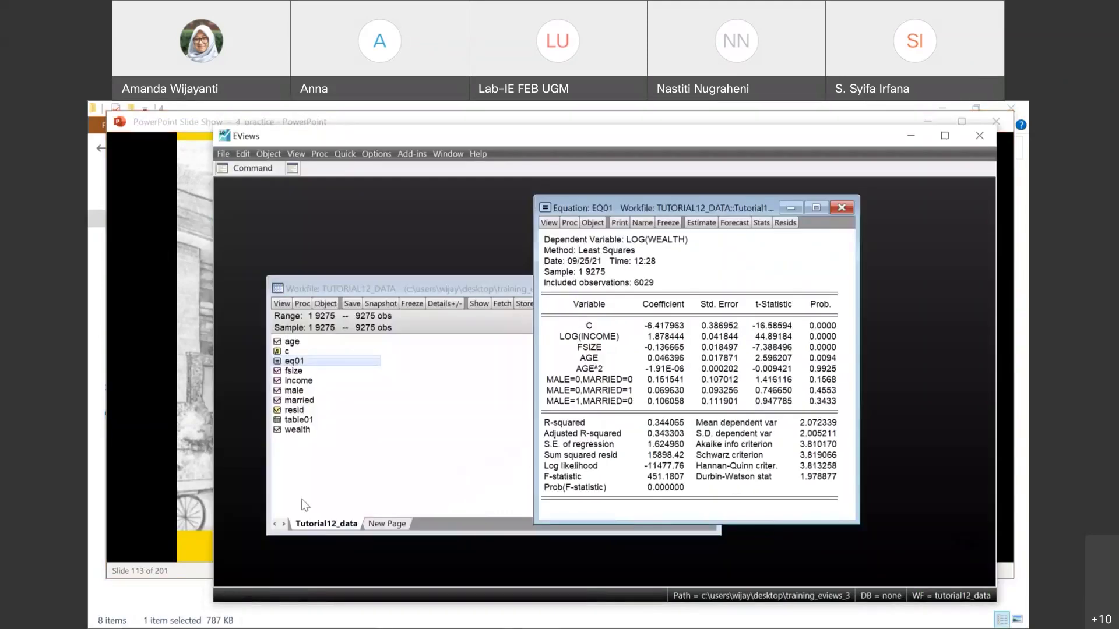
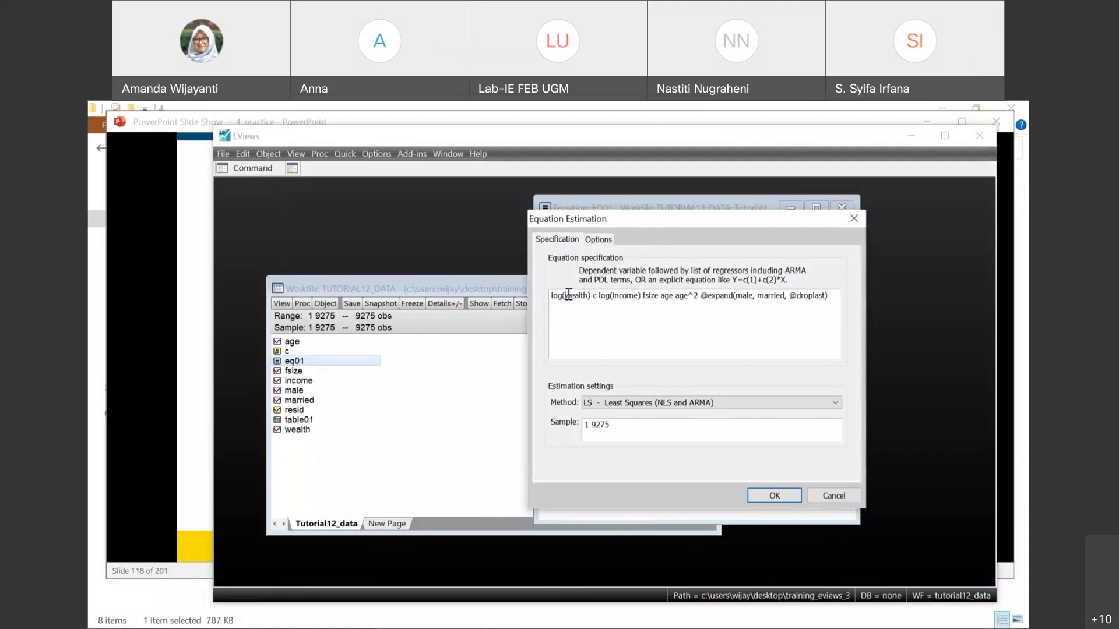
{"action": "key", "text": "BackSpace"}
{"action": "key", "text": "BackSpace"}
{"action": "key", "text": "BackSpace"}
{"action": "key", "text": "BackSpace"}
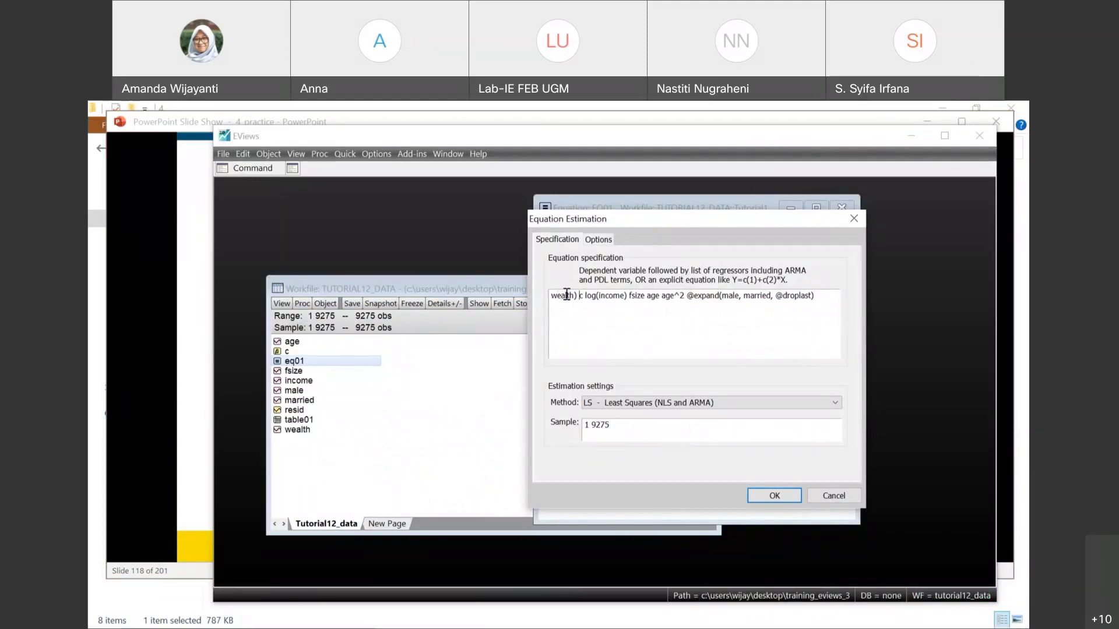
{"action": "key", "text": "BackSpace"}
{"action": "key", "text": "Right"}
{"action": "key", "text": "Right"}
{"action": "key", "text": "Right"}
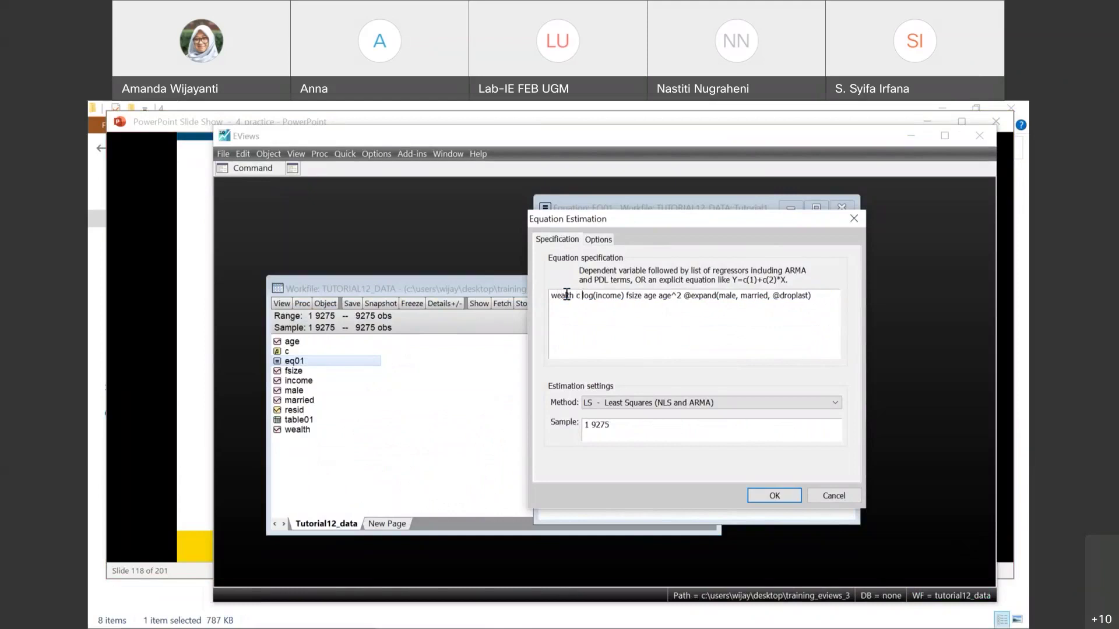
{"action": "key", "text": "Delete"}
{"action": "key", "text": "BackSpace"}
{"action": "key", "text": "BackSpace"}
{"action": "key", "text": "BackSpace"}
{"action": "key", "text": "Right"}
{"action": "key", "text": "Right"}
{"action": "key", "text": "BackSpace"}
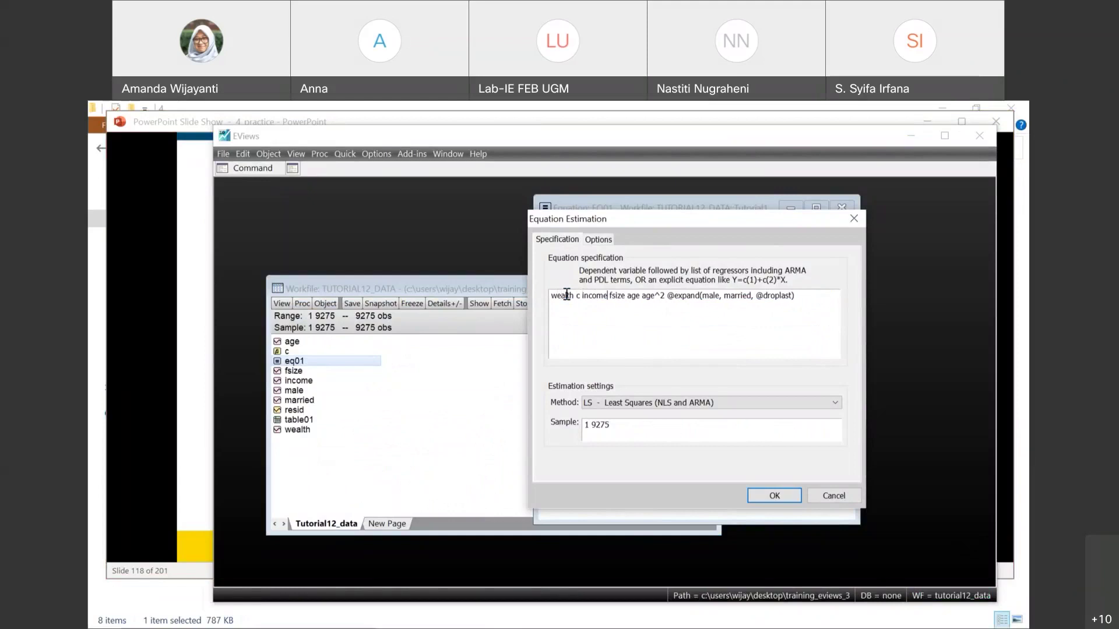
{"action": "key", "text": "BackSpace"}
{"action": "key", "text": "BackSpace"}
{"action": "key", "text": "BackSpace"}
{"action": "key", "text": "BackSpace"}
{"action": "key", "text": "BackSpace"}
{"action": "key", "text": "BackSpace"}
{"action": "key", "text": "BackSpace"}
{"action": "key", "text": "BackSpace"}
{"action": "key", "text": "BackSpace"}
{"action": "key", "text": "BackSpace"}
{"action": "key", "text": "BackSpace"}
{"action": "key", "text": "BackSpace"}
{"action": "key", "text": "BackSpace"}
{"action": "key", "text": "BackSpace"}
{"action": "key", "text": "BackSpace"}
{"action": "key", "text": "BackSpace"}
{"action": "key", "text": "BackSpace"}
{"action": "key", "text": "BackSpace"}
{"action": "key", "text": "BackSpace"}
{"action": "key", "text": "BackSpace"}
{"action": "key", "text": "BackSpace"}
{"action": "key", "text": "BackSpace"}
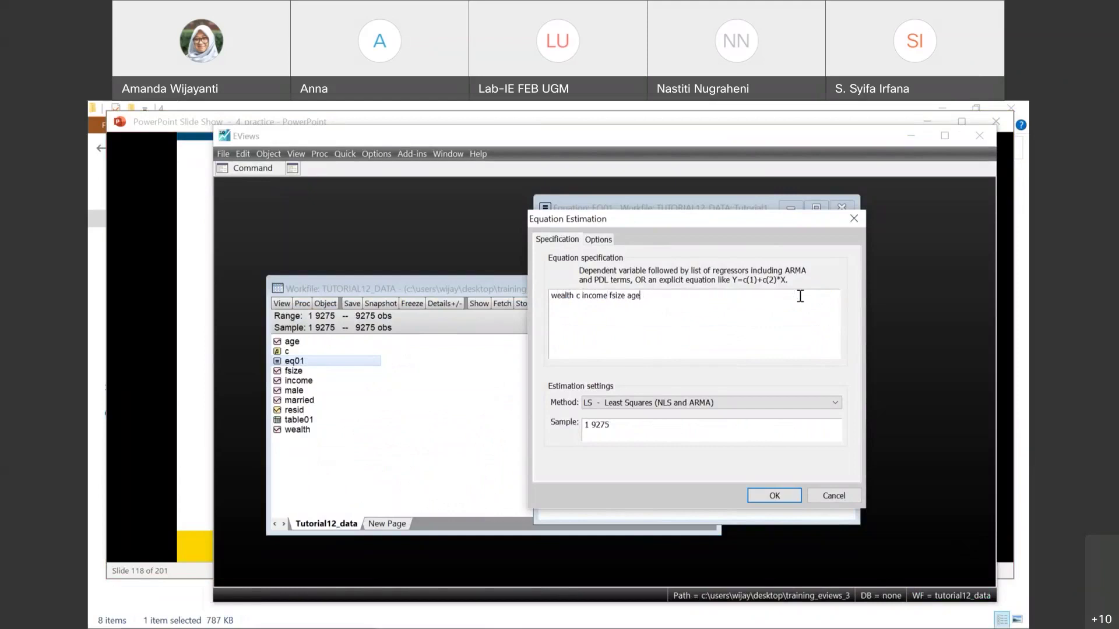
{"action": "left_click", "coordinate": [778, 495]}
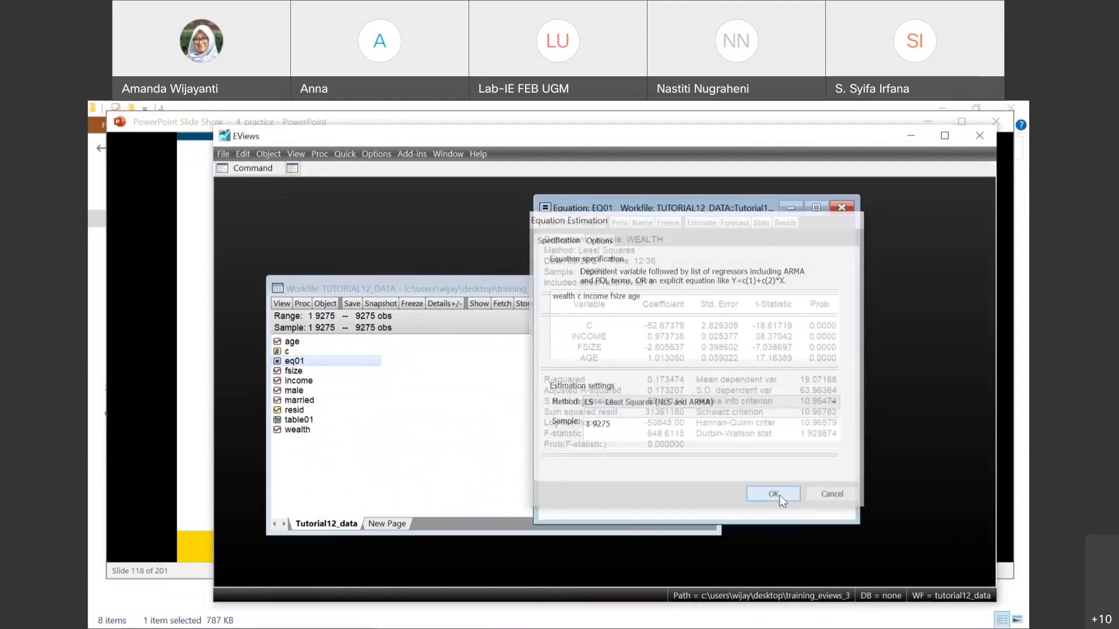
Examine the regressors' probability values and the R-squared and adjusted R-squared in the estimation output
{"action": "left_click", "coordinate": [818, 328]}
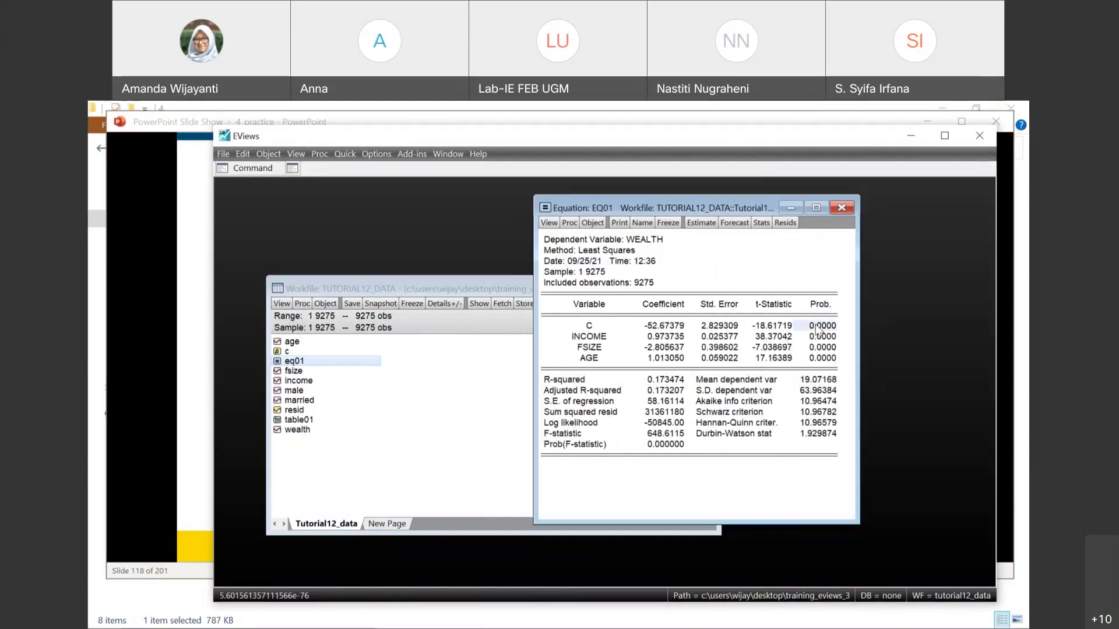
{"action": "key", "text": "Down"}
{"action": "key", "text": "shift+Down"}
{"action": "key", "text": "shift+Down"}
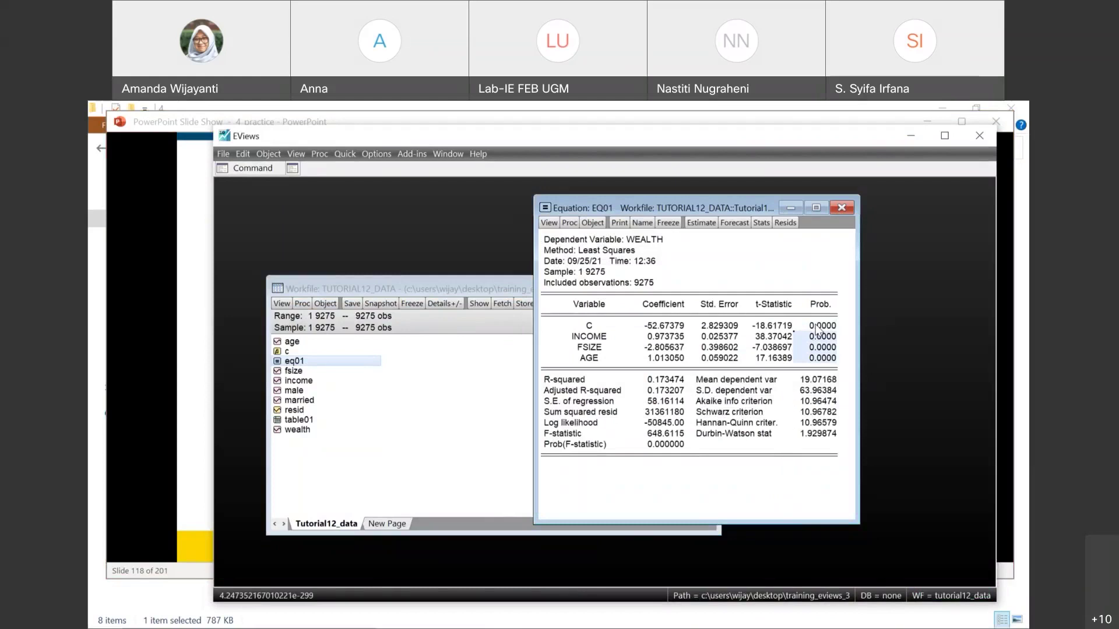
{"action": "left_click", "coordinate": [653, 382]}
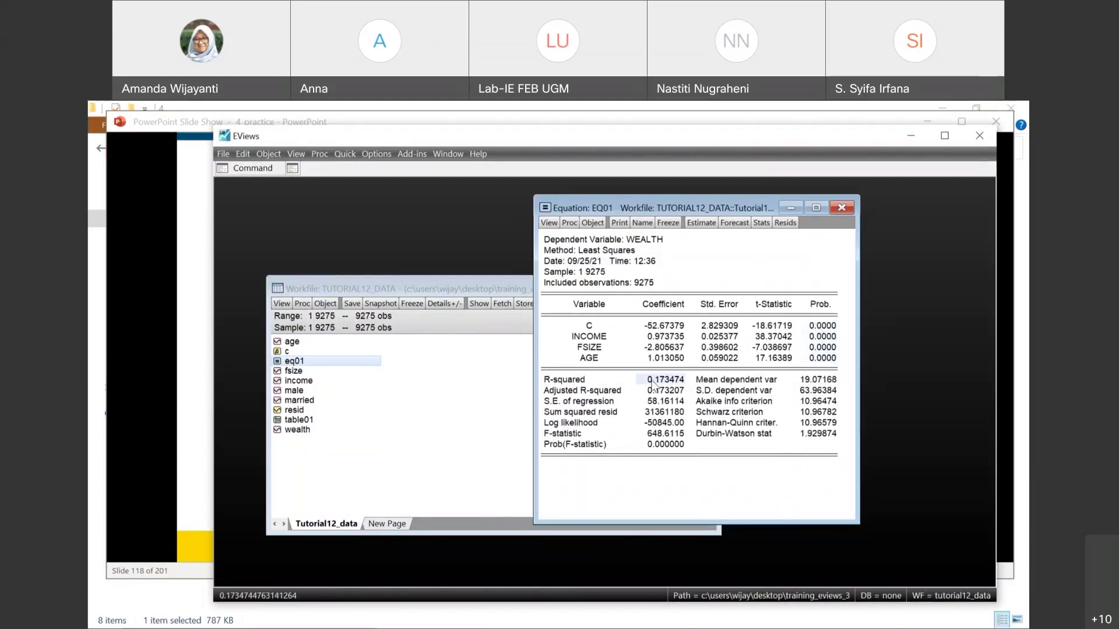
{"action": "key", "text": "Left"}
{"action": "key", "text": "Down"}
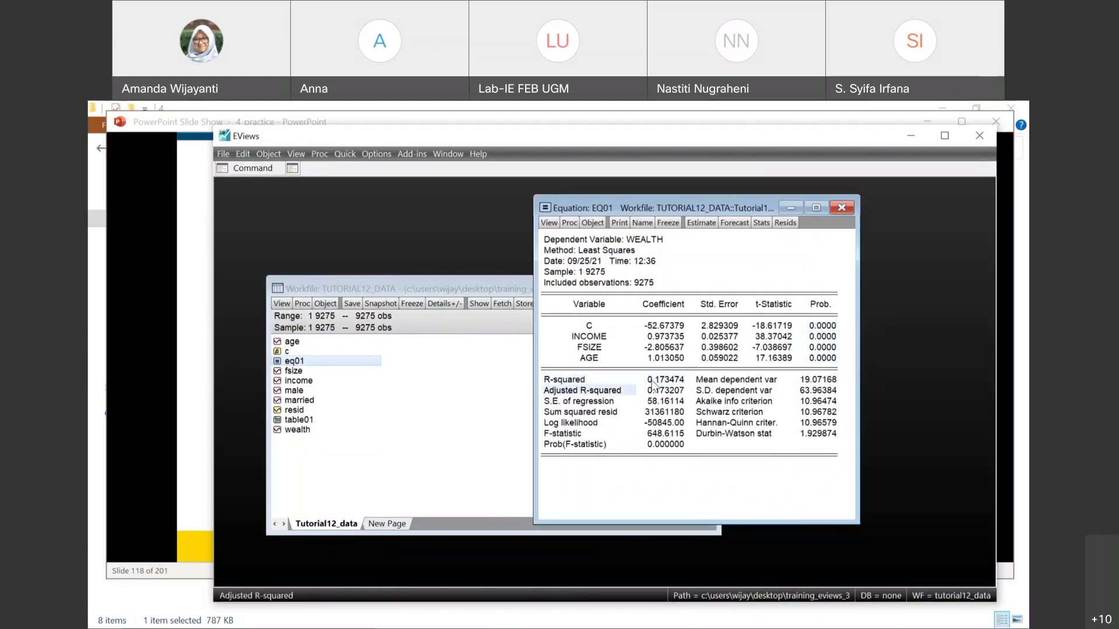
{"action": "key", "text": "Up"}
{"action": "key", "text": "shift+Down"}
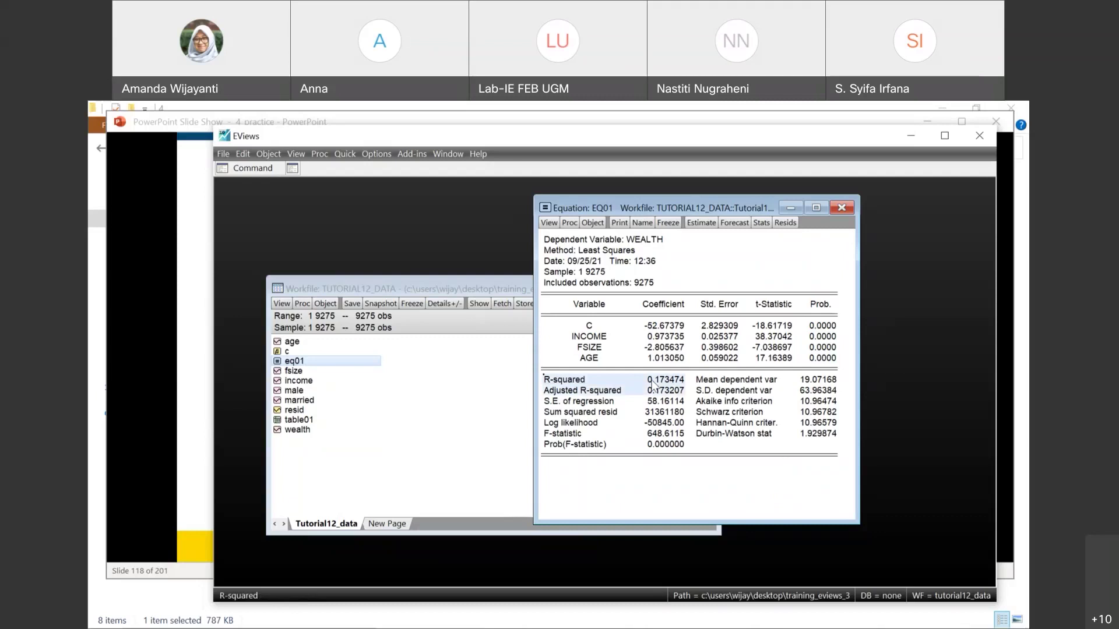
{"action": "left_click", "coordinate": [740, 252]}
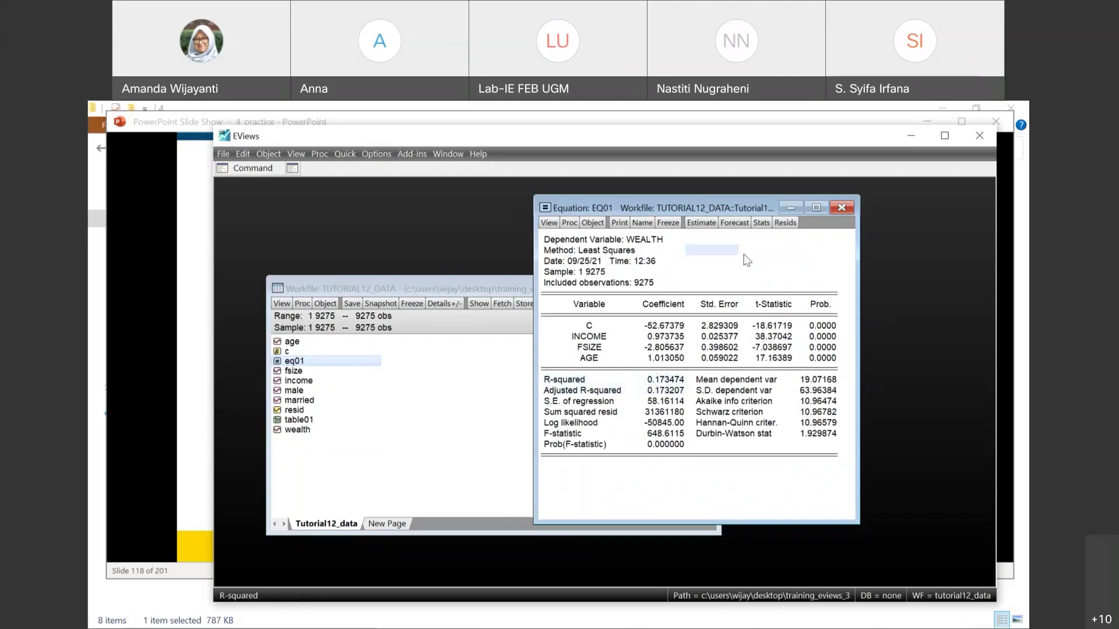
Run the White heteroskedasticity test on the EQ01 residuals with White cross terms included
{"action": "left_click", "coordinate": [546, 227]}
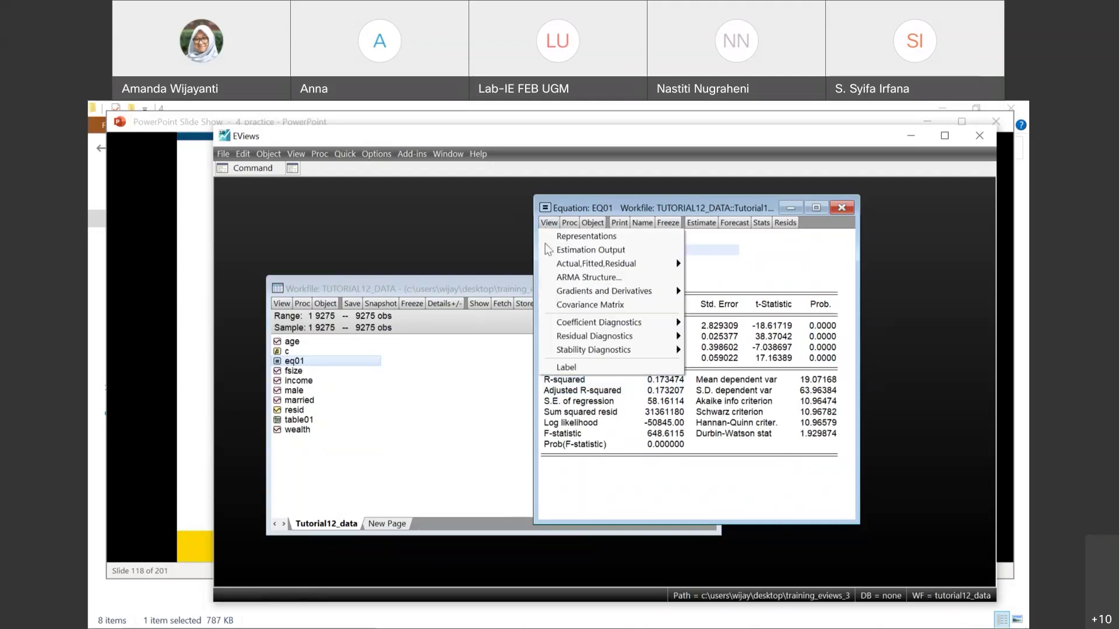
{"action": "mouse_move", "coordinate": [576, 347]}
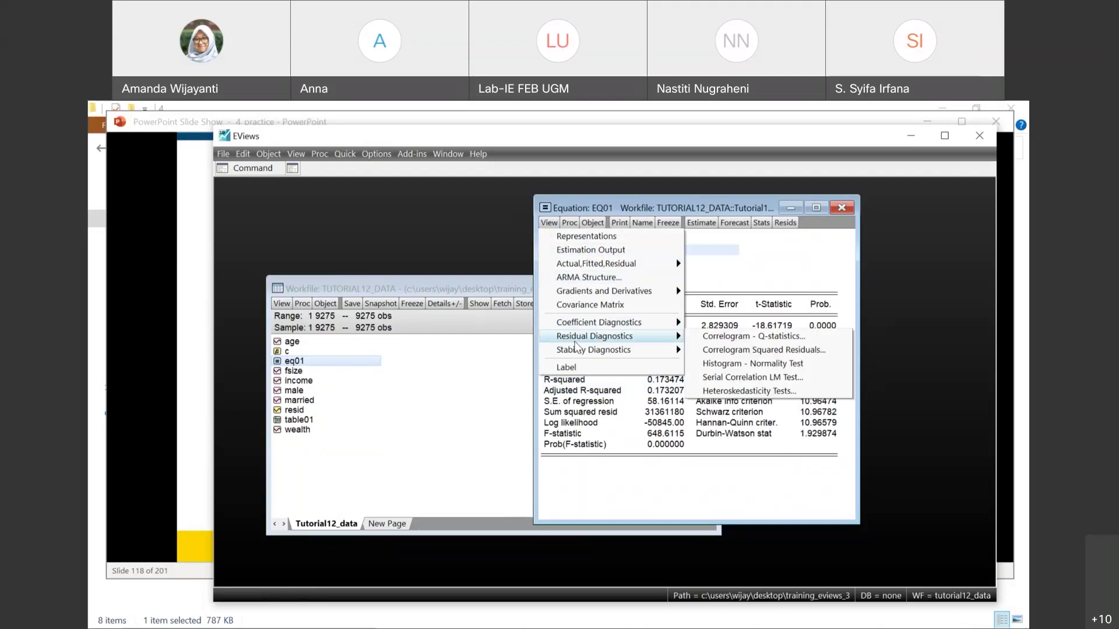
{"action": "left_click", "coordinate": [748, 391]}
{"action": "left_click", "coordinate": [591, 332]}
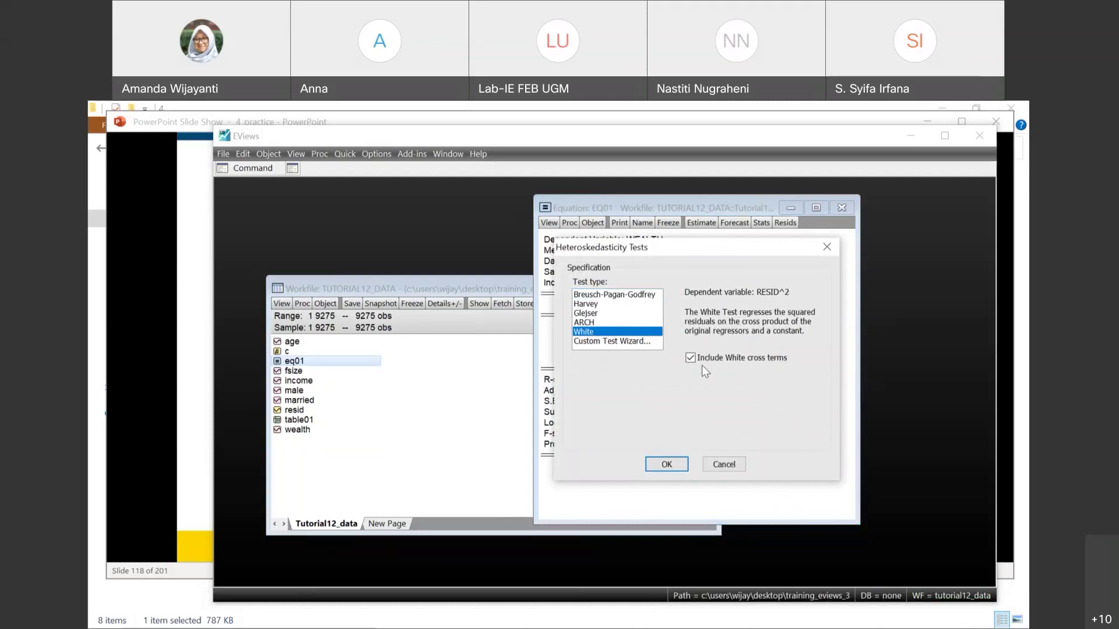
{"action": "left_click", "coordinate": [666, 465]}
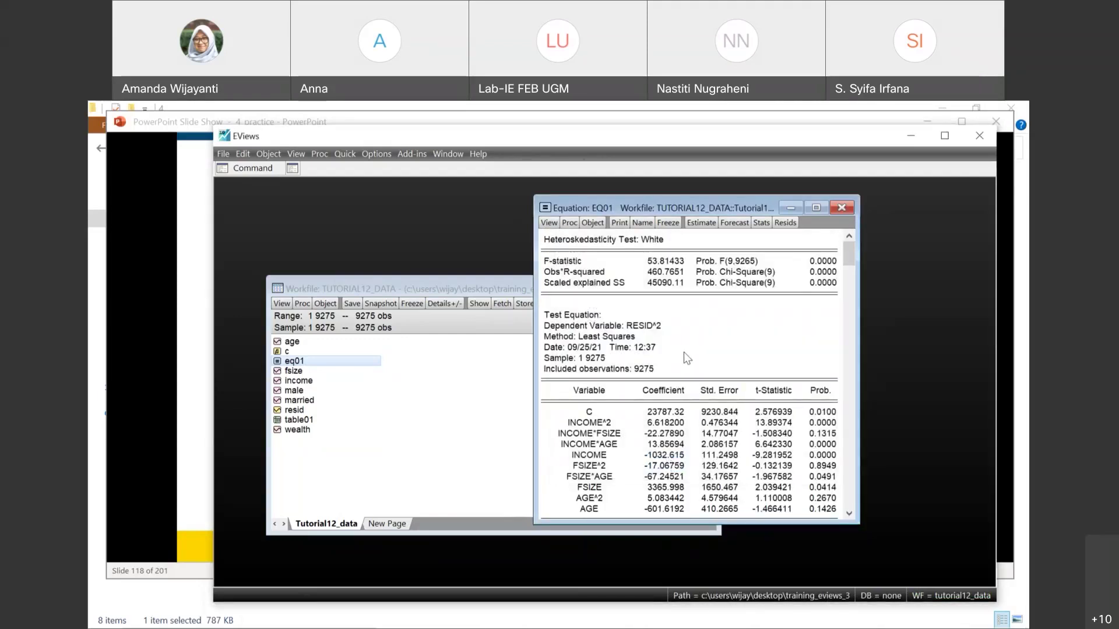
Examine the test equation's heading and its dependent variable RESID^2 in the White test output
{"action": "left_click", "coordinate": [653, 326]}
{"action": "left_click", "coordinate": [583, 326]}
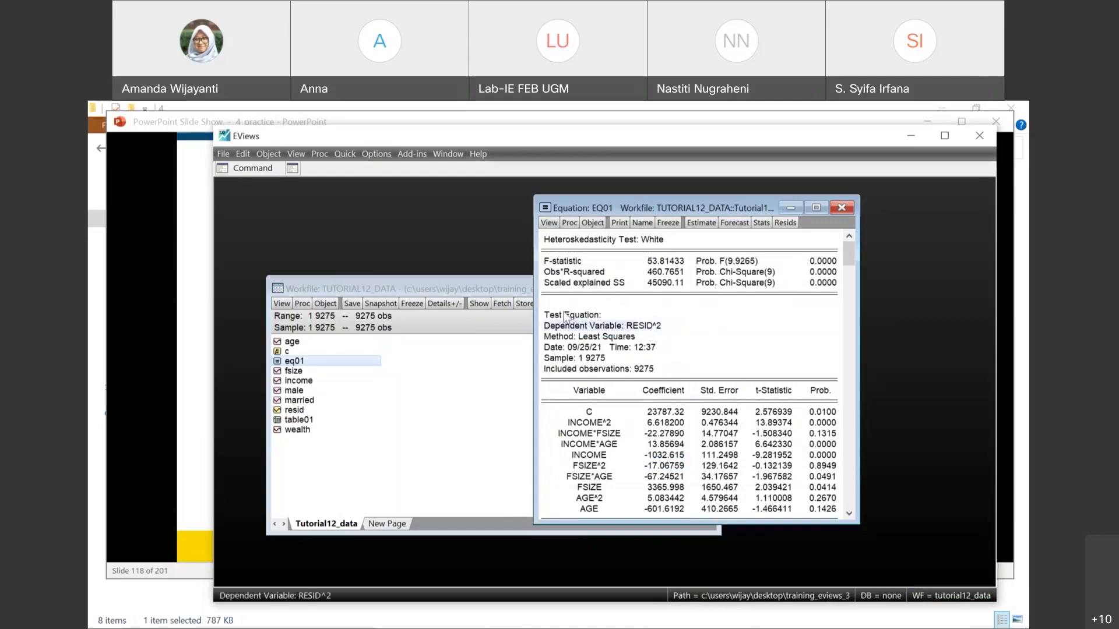
{"action": "left_click", "coordinate": [566, 317]}
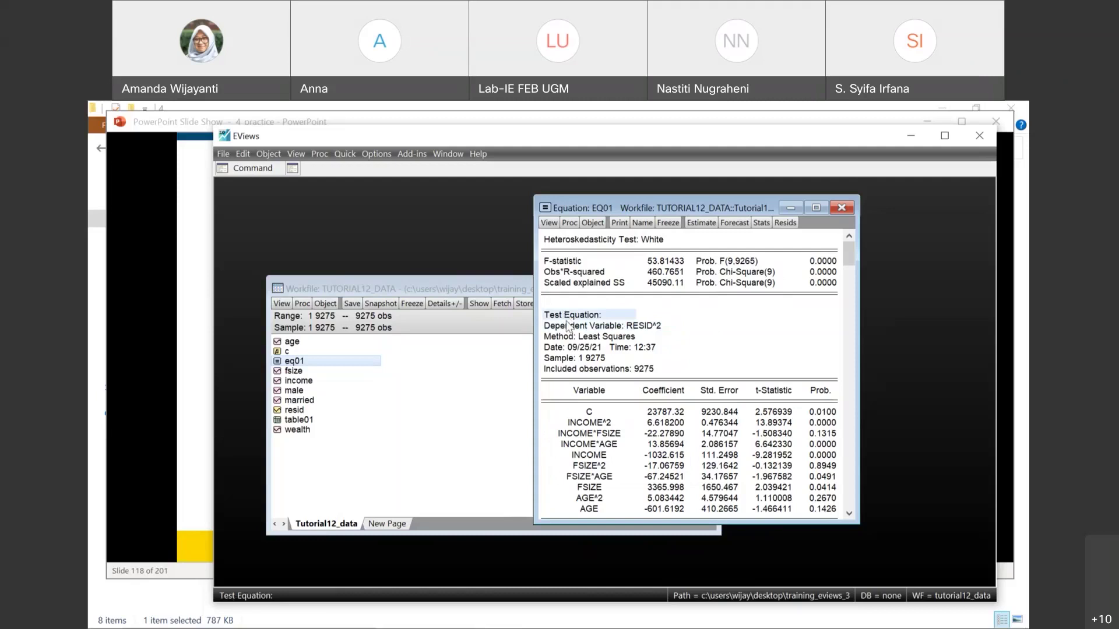
{"action": "left_click", "coordinate": [571, 326]}
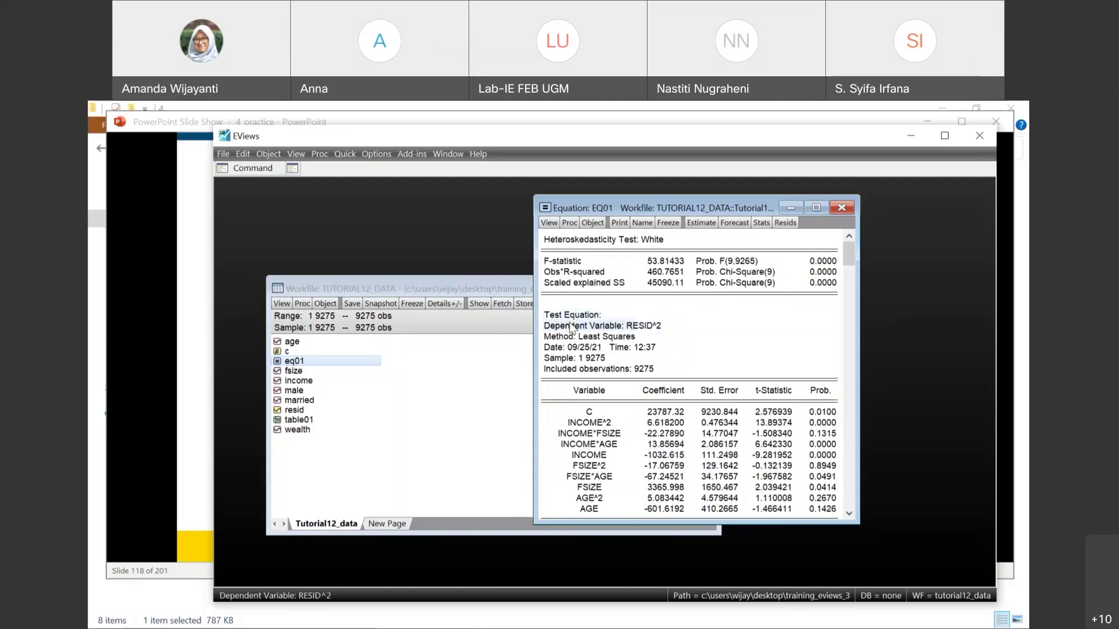
{"action": "left_click", "coordinate": [647, 331]}
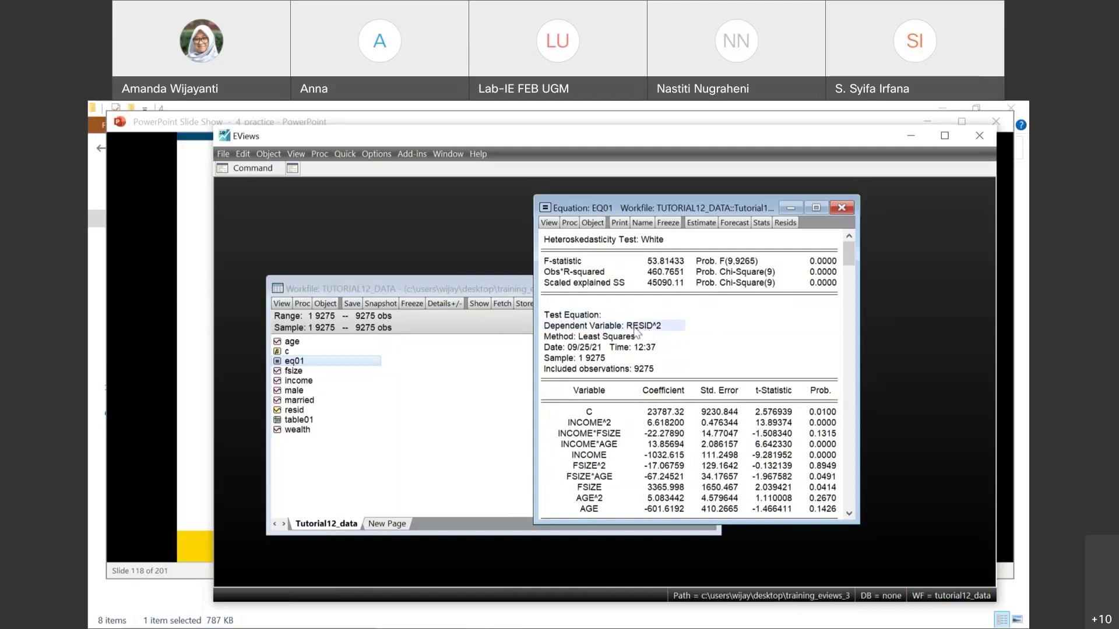
{"action": "left_click", "coordinate": [636, 332]}
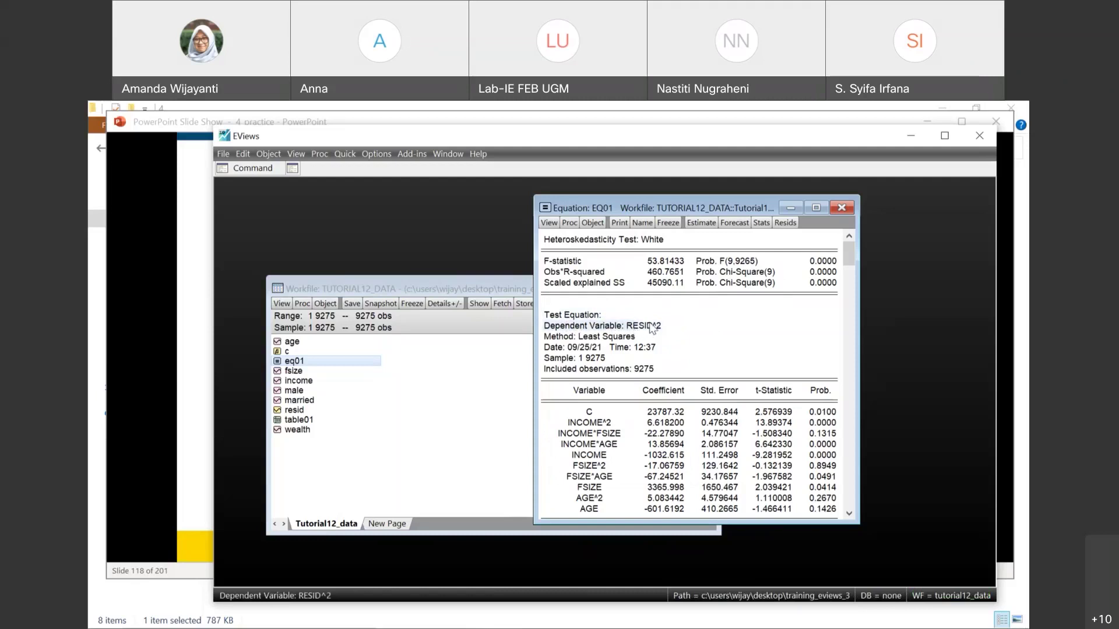
{"action": "left_click", "coordinate": [638, 329]}
Go through the squared, cross-product and original regressors of the White test equation, from C and INCOME^2 down to AGE
{"action": "left_click", "coordinate": [580, 428]}
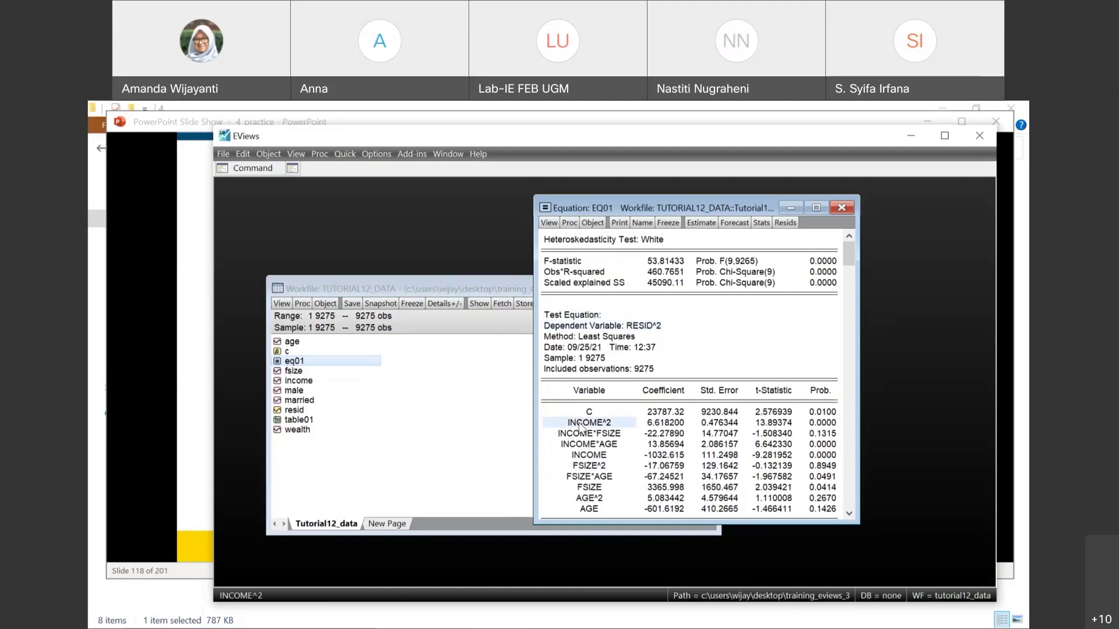
{"action": "key", "text": "Down"}
{"action": "key", "text": "Down"}
{"action": "key", "text": "Down"}
{"action": "key", "text": "Down"}
{"action": "key", "text": "Down"}
{"action": "key", "text": "Down"}
{"action": "key", "text": "Down"}
{"action": "key", "text": "Down"}
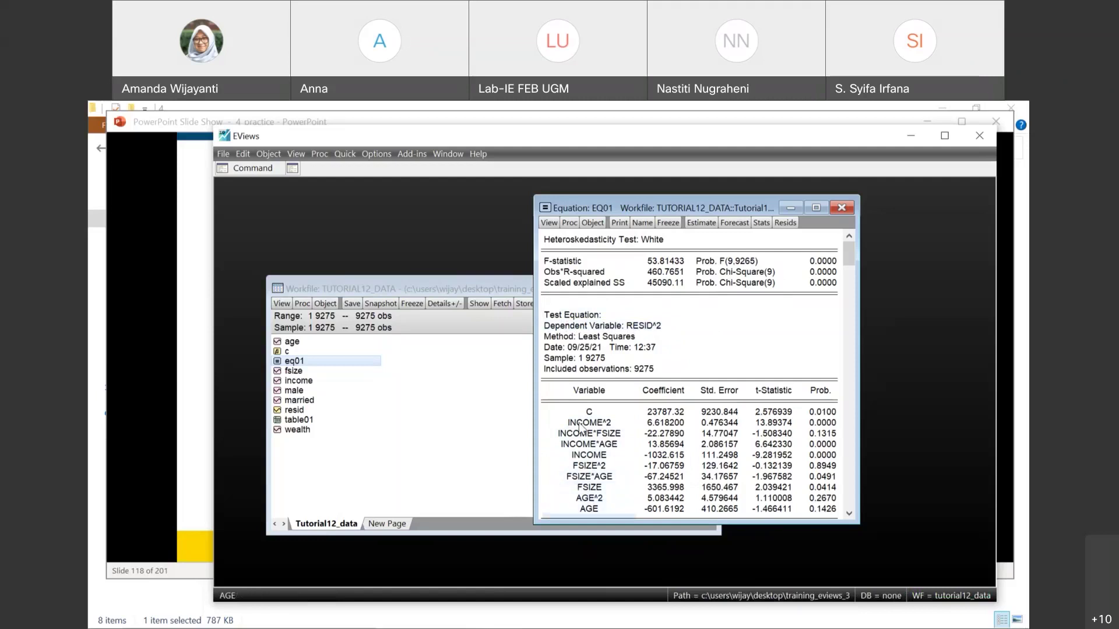
{"action": "key", "text": "Down"}
{"action": "key", "text": "Down"}
{"action": "key", "text": "Up"}
{"action": "key", "text": "Up"}
{"action": "key", "text": "Up"}
{"action": "key", "text": "Up"}
{"action": "key", "text": "Up"}
{"action": "key", "text": "Up"}
{"action": "key", "text": "Up"}
{"action": "key", "text": "Up"}
{"action": "key", "text": "Up"}
{"action": "key", "text": "Up"}
{"action": "key", "text": "Down"}
{"action": "key", "text": "Down"}
{"action": "key", "text": "Down"}
{"action": "key", "text": "Down"}
{"action": "key", "text": "Down"}
{"action": "key", "text": "Down"}
{"action": "key", "text": "Down"}
{"action": "key", "text": "Down"}
{"action": "key", "text": "Down"}
{"action": "key", "text": "Down"}
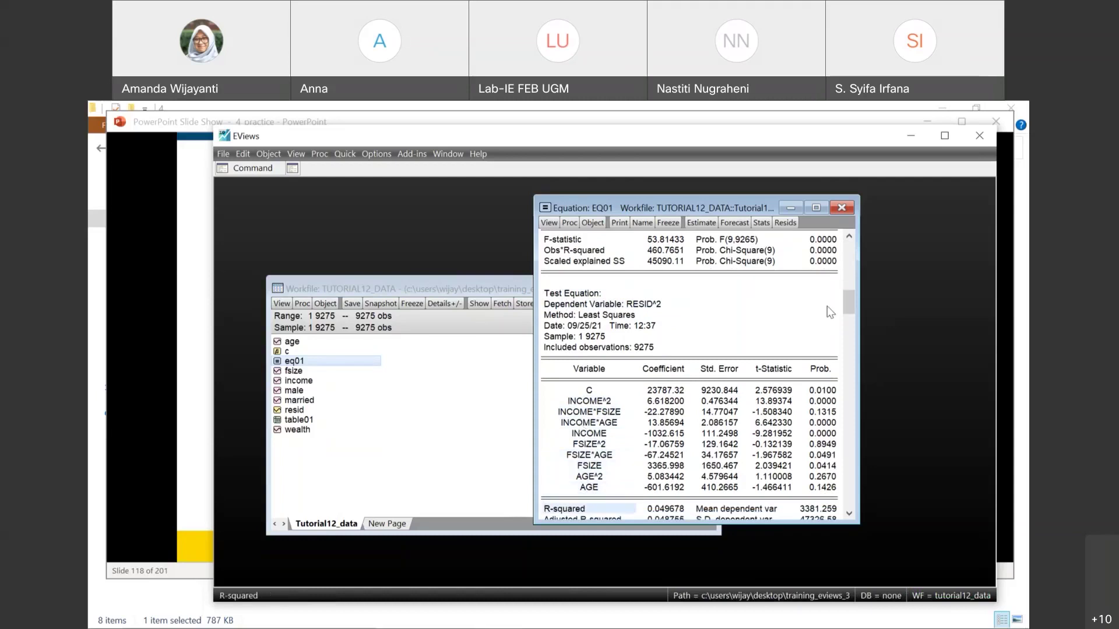
{"action": "scroll", "coordinate": [850, 299], "scroll_direction": "down", "scroll_amount": 1}
{"action": "scroll", "coordinate": [850, 300], "scroll_direction": "up", "scroll_amount": 3}
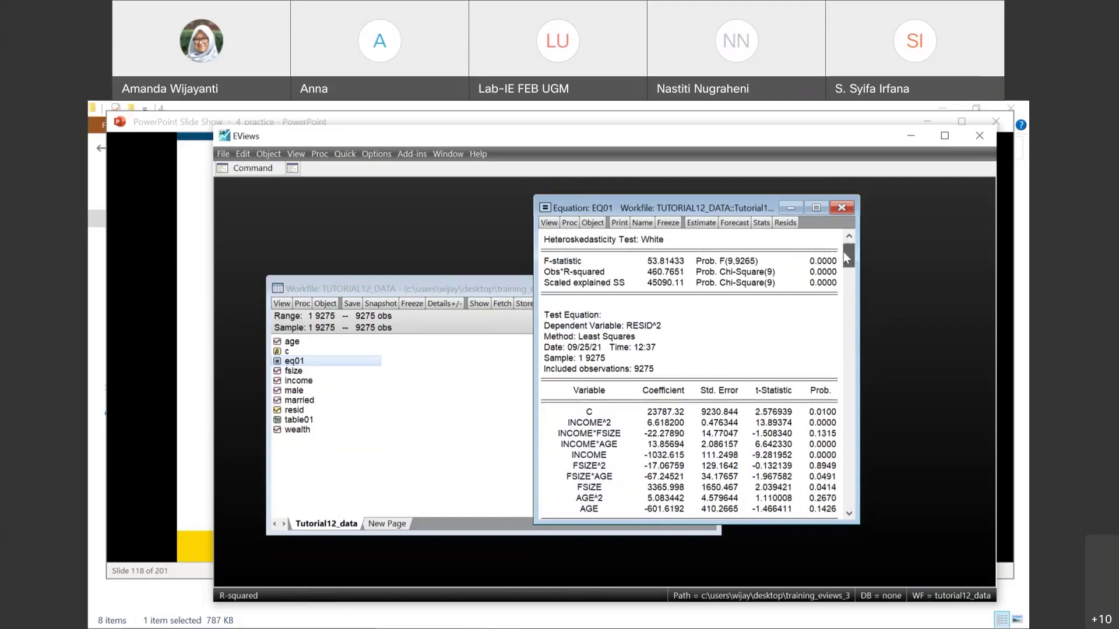
Highlight the White test summary block with the F-statistic, Obs*R-squared and Scaled explained SS rows
{"action": "left_click", "coordinate": [553, 243]}
{"action": "key", "text": "shift+Right"}
{"action": "key", "text": "shift+Down"}
{"action": "key", "text": "shift+Down"}
{"action": "key", "text": "shift+Down"}
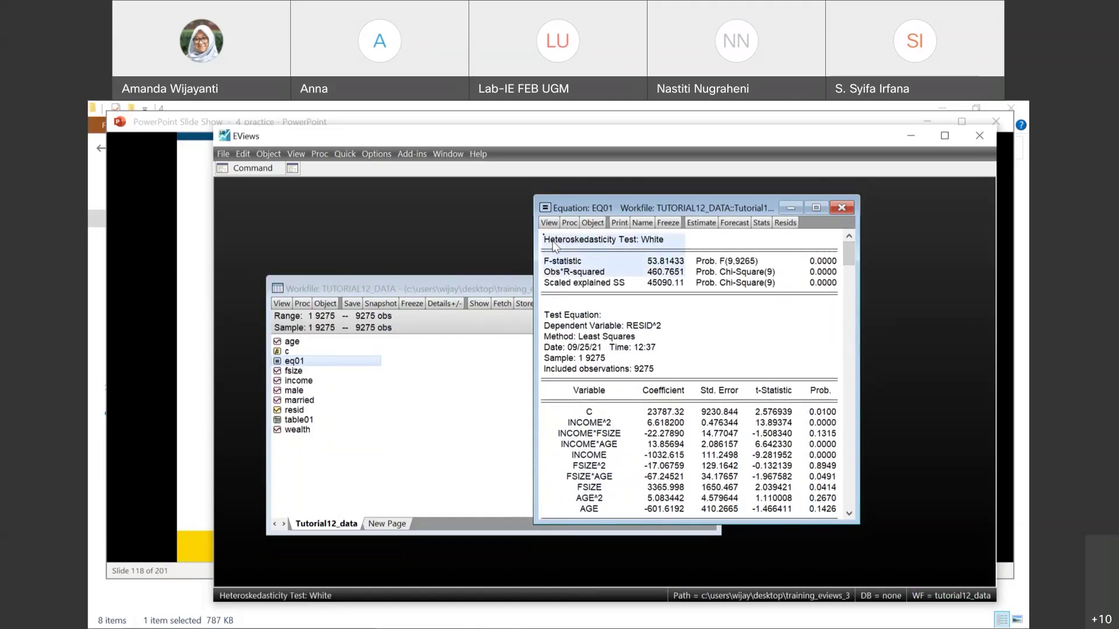
{"action": "key", "text": "shift+Down"}
{"action": "key", "text": "shift+Right"}
{"action": "key", "text": "shift+Right"}
{"action": "key", "text": "shift+Right"}
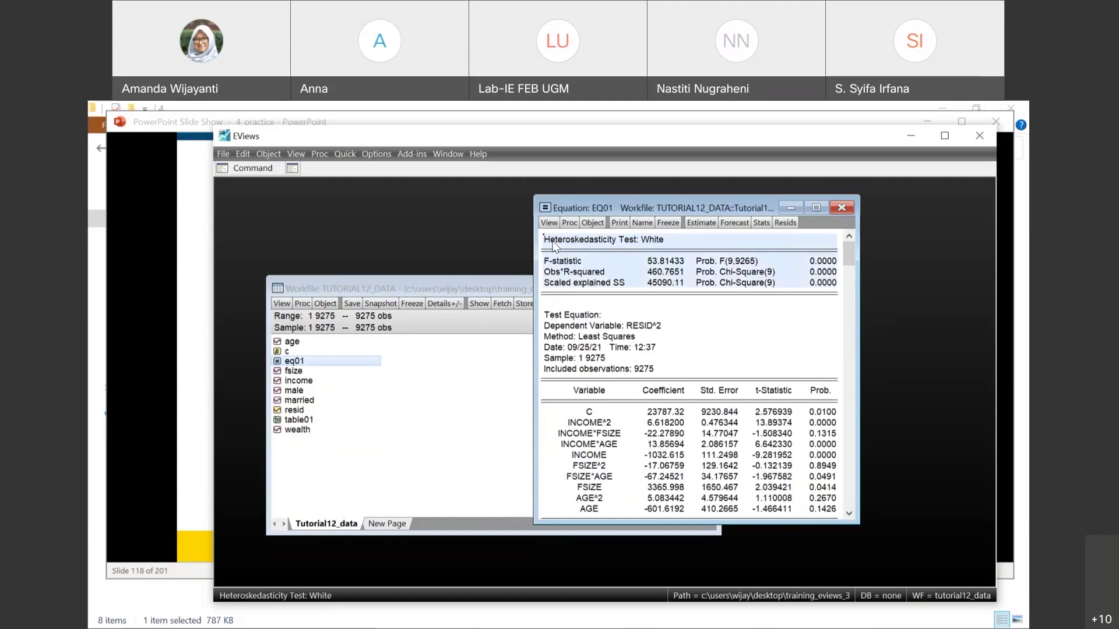
Examine the F and Chi-Square probabilities of the three White test statistics
{"action": "left_click", "coordinate": [789, 273]}
{"action": "left_click", "coordinate": [748, 266]}
{"action": "key", "text": "shift+Right"}
{"action": "key", "text": "shift+Right"}
{"action": "key", "text": "shift+Down"}
{"action": "key", "text": "shift+Down"}
{"action": "key", "text": "shift+Down"}
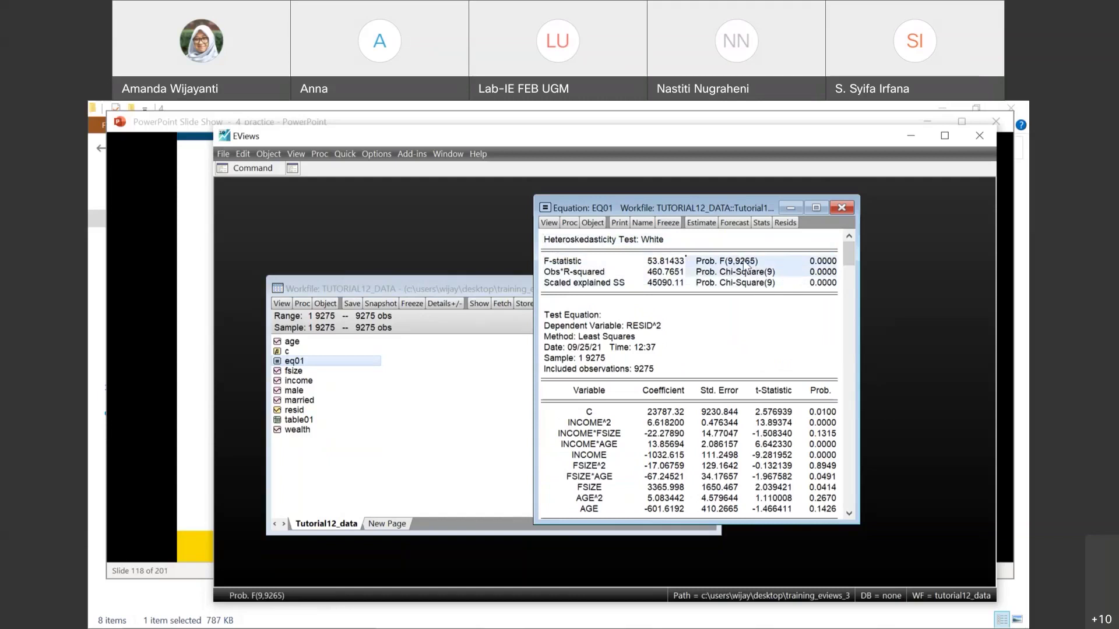
{"action": "key", "text": "shift+Up"}
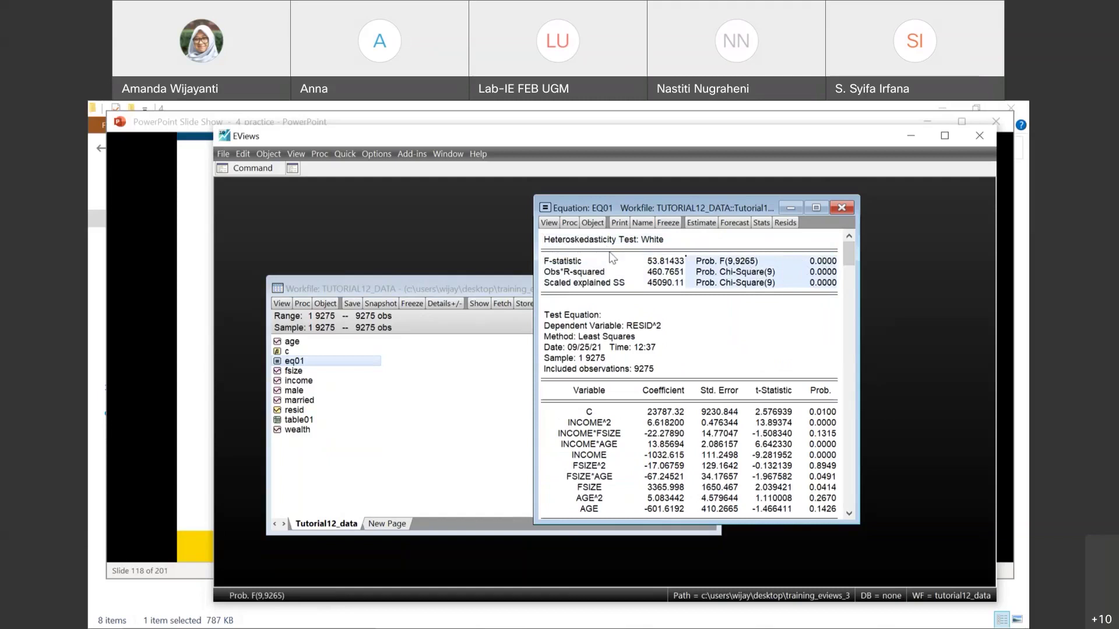
Review the EQ01 specification wealth c income fsize age and return to its estimation output
{"action": "key", "text": "ctrl+s"}
{"action": "left_click", "coordinate": [694, 223]}
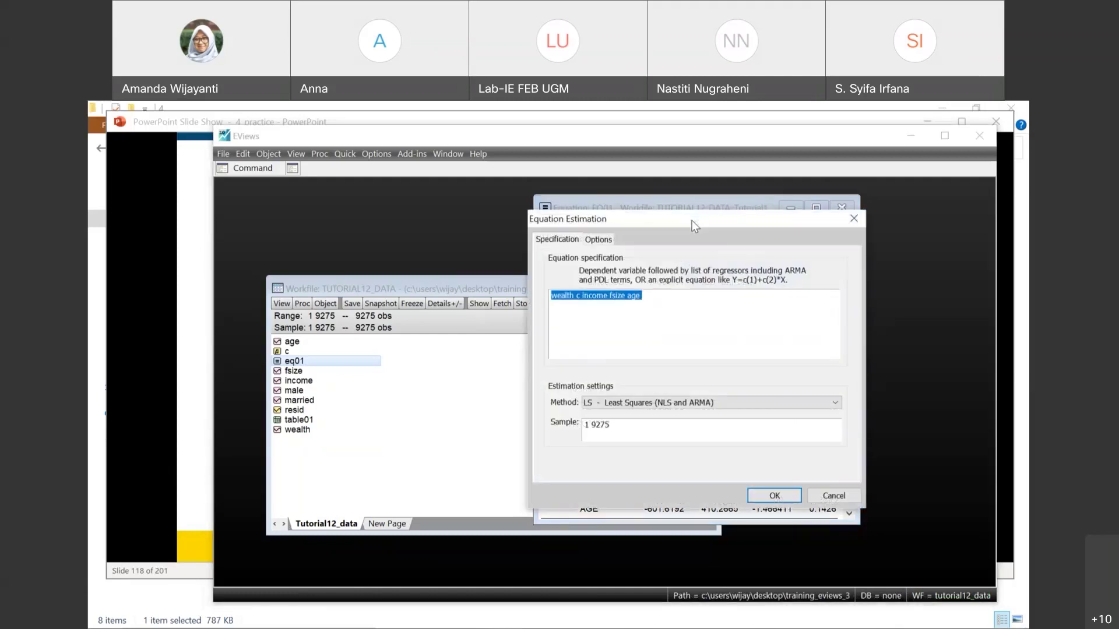
{"action": "left_click", "coordinate": [667, 329]}
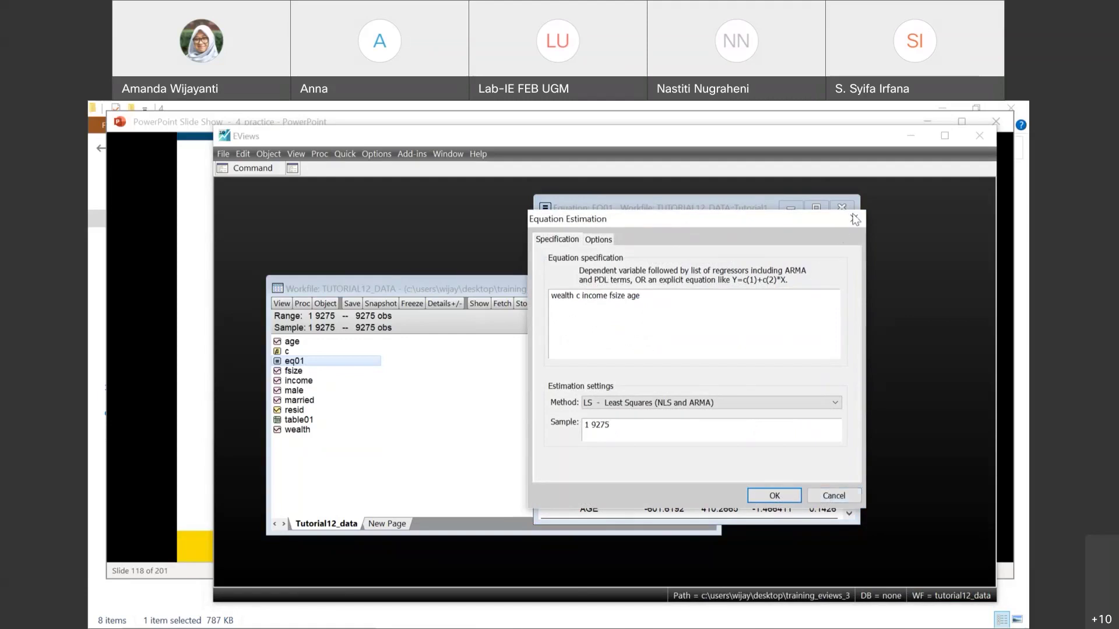
{"action": "key", "text": "Return"}
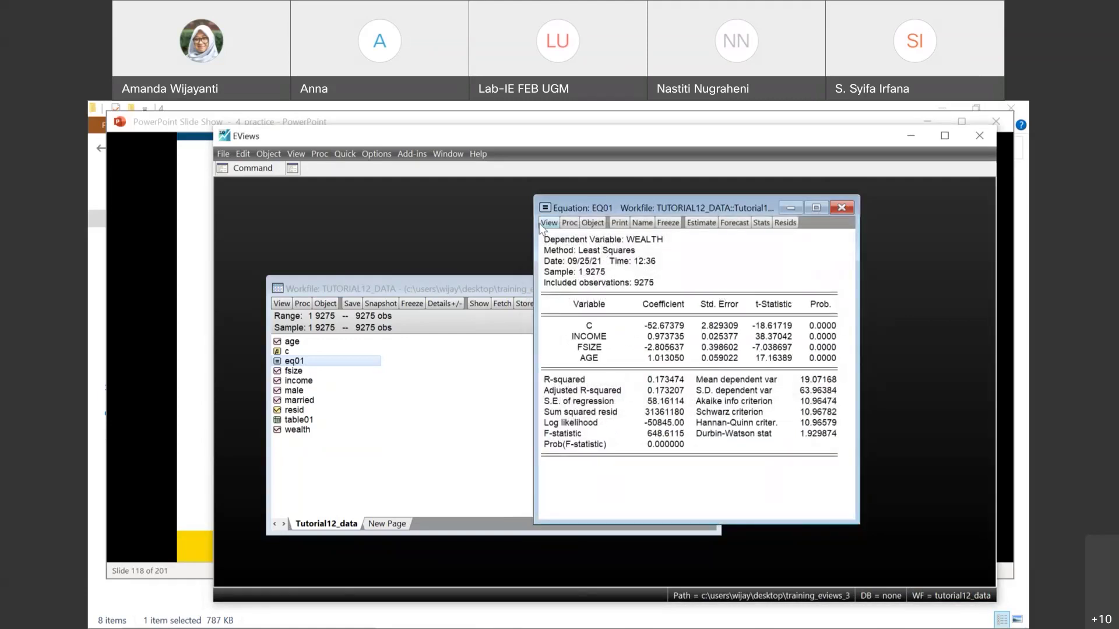
Run the White heteroskedasticity test on EQ01 again and check the Chi-Square probability of Obs*R-squared
{"action": "left_click", "coordinate": [549, 223]}
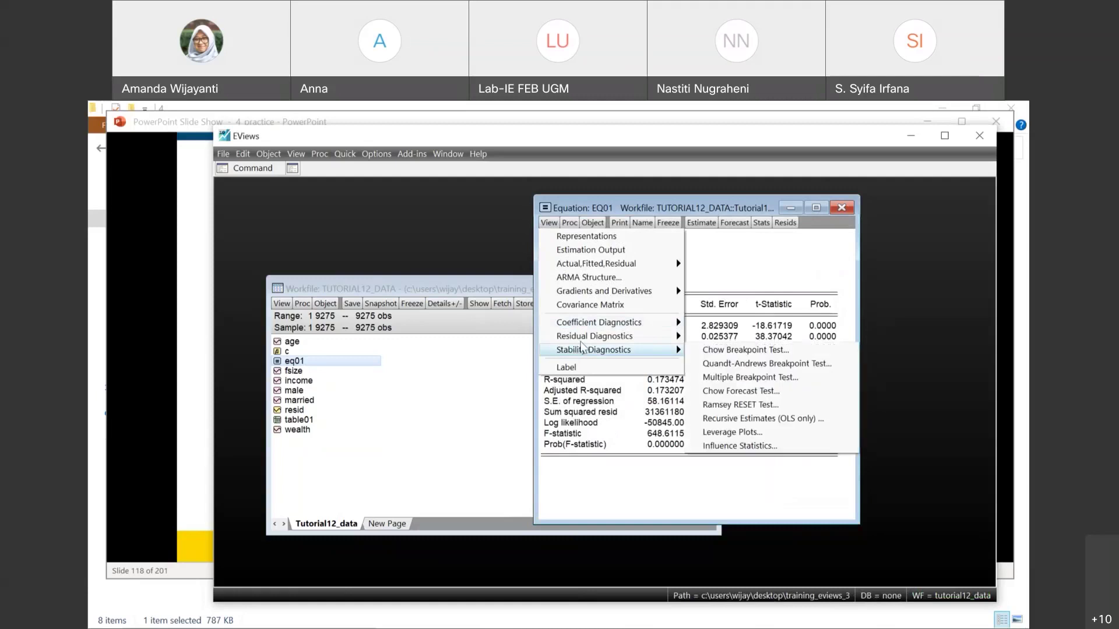
{"action": "mouse_move", "coordinate": [630, 337]}
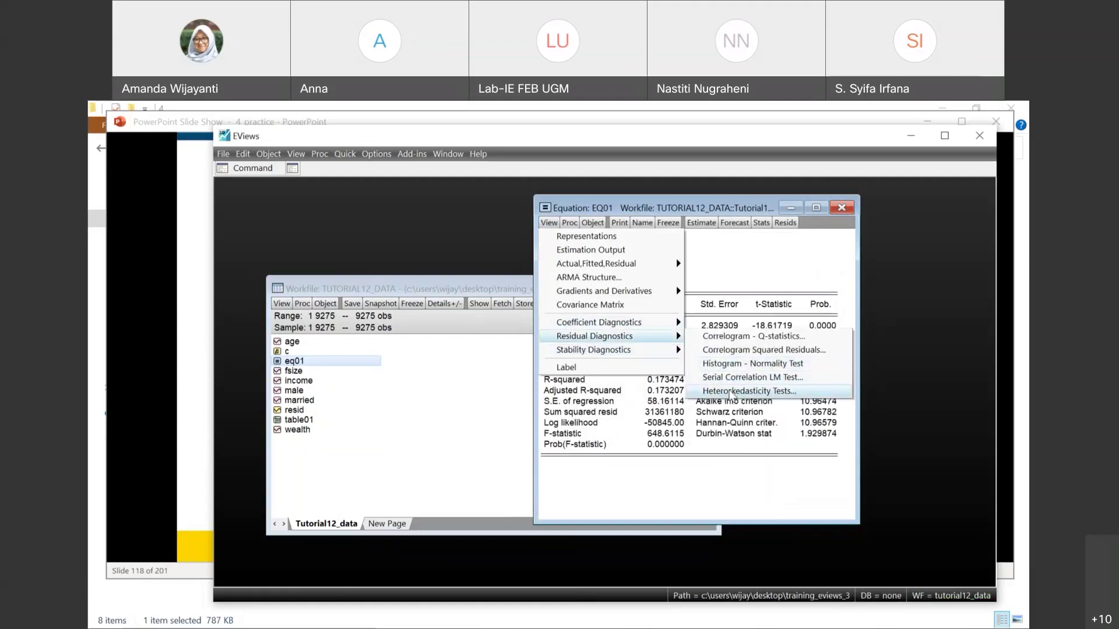
{"action": "left_click", "coordinate": [735, 391]}
{"action": "left_click", "coordinate": [597, 332]}
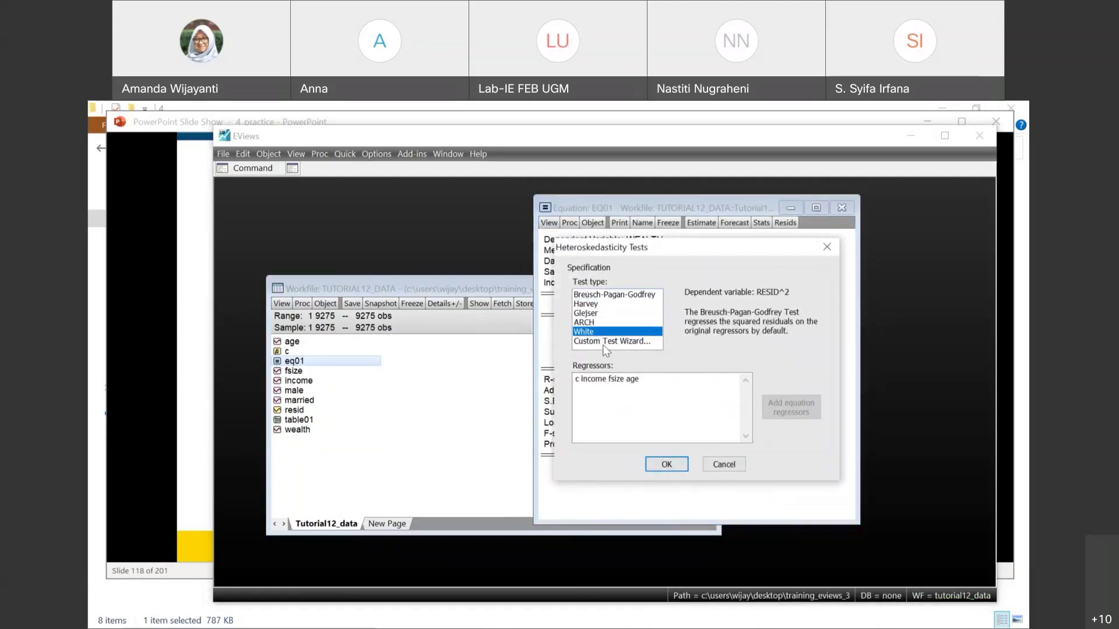
{"action": "left_click", "coordinate": [666, 464]}
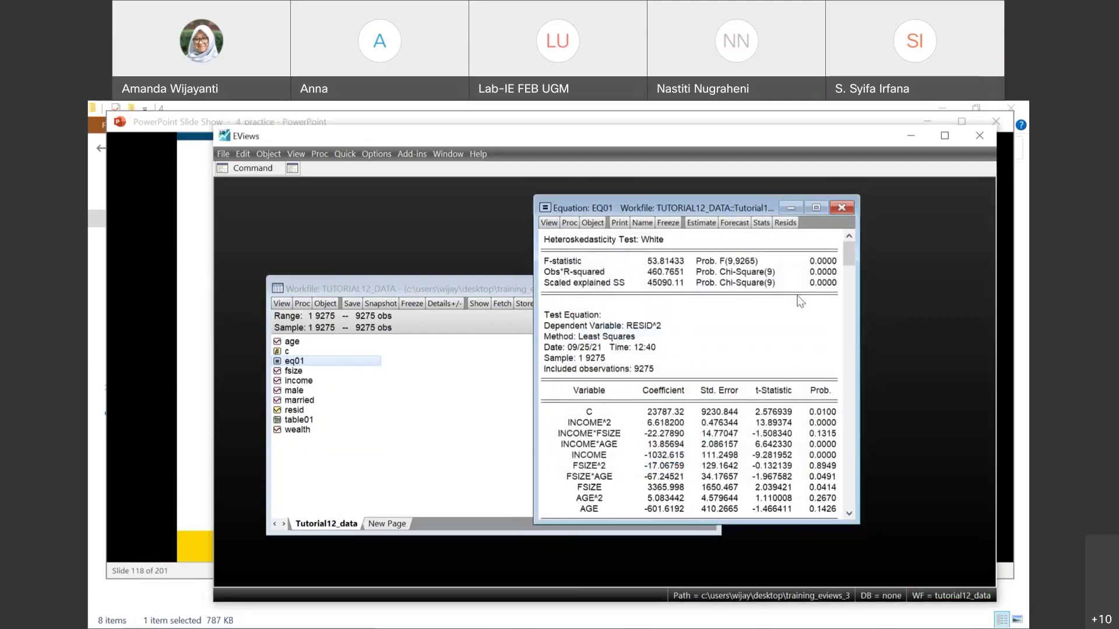
{"action": "left_click", "coordinate": [816, 271]}
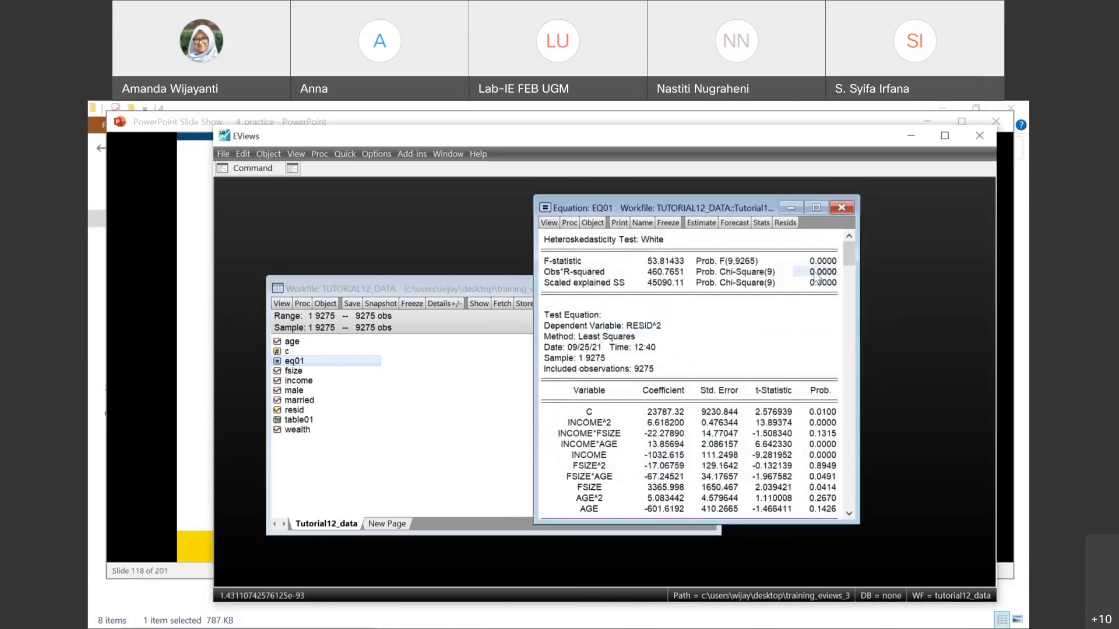
Re-estimate EQ01 with the Huber-White covariance method and highlight the note on heteroskedasticity-consistent standard errors
{"action": "left_click", "coordinate": [702, 223]}
{"action": "left_click", "coordinate": [648, 300]}
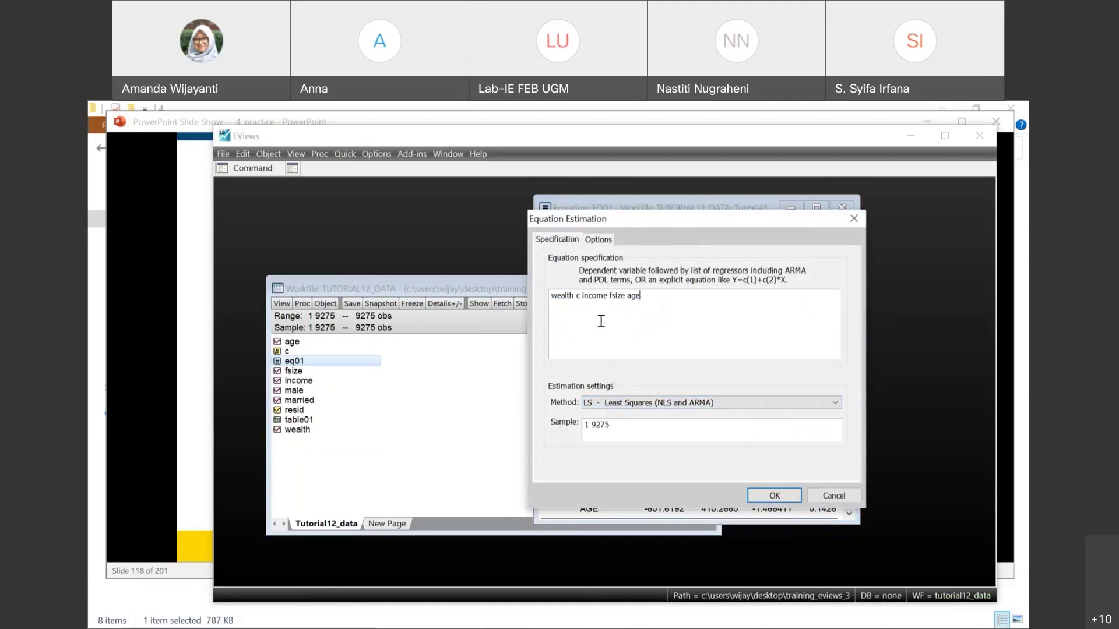
{"action": "left_click", "coordinate": [603, 240]}
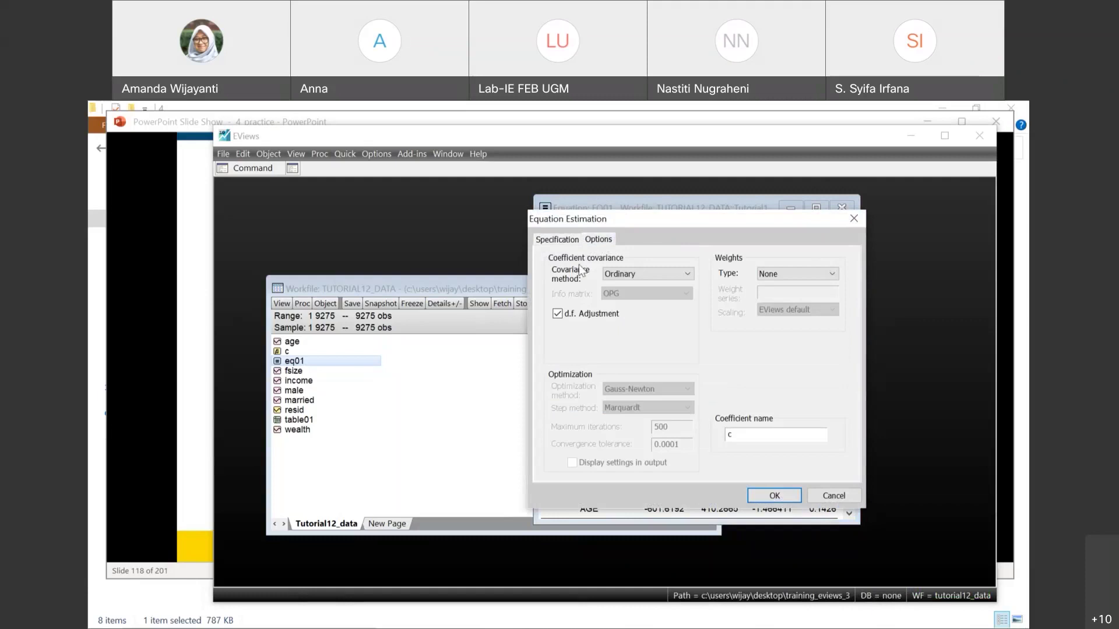
{"action": "left_click", "coordinate": [632, 275]}
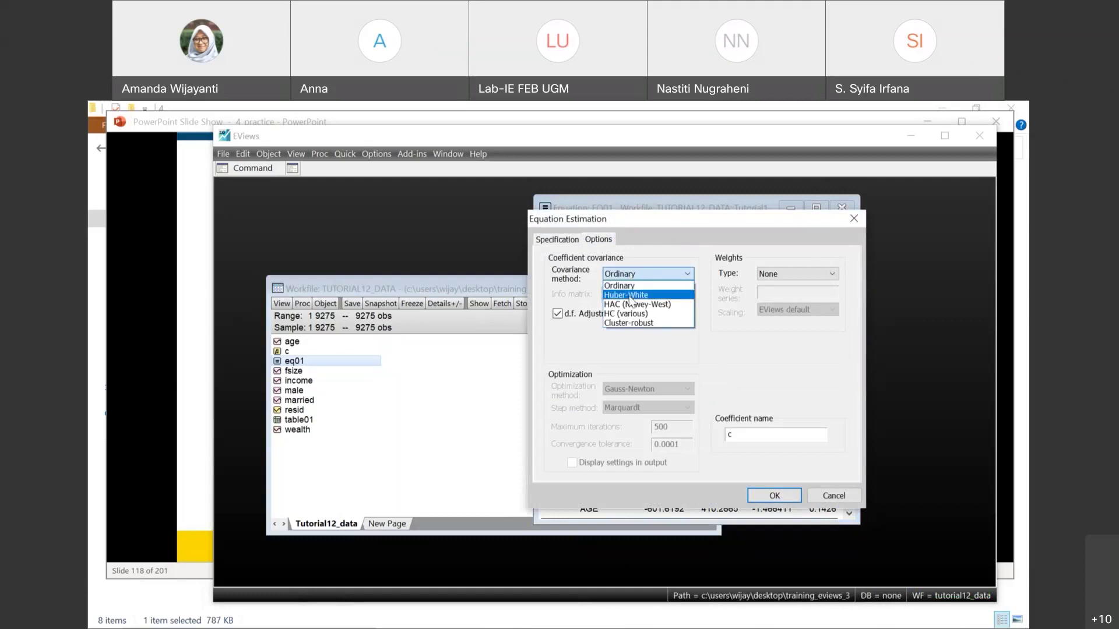
{"action": "left_click", "coordinate": [631, 295]}
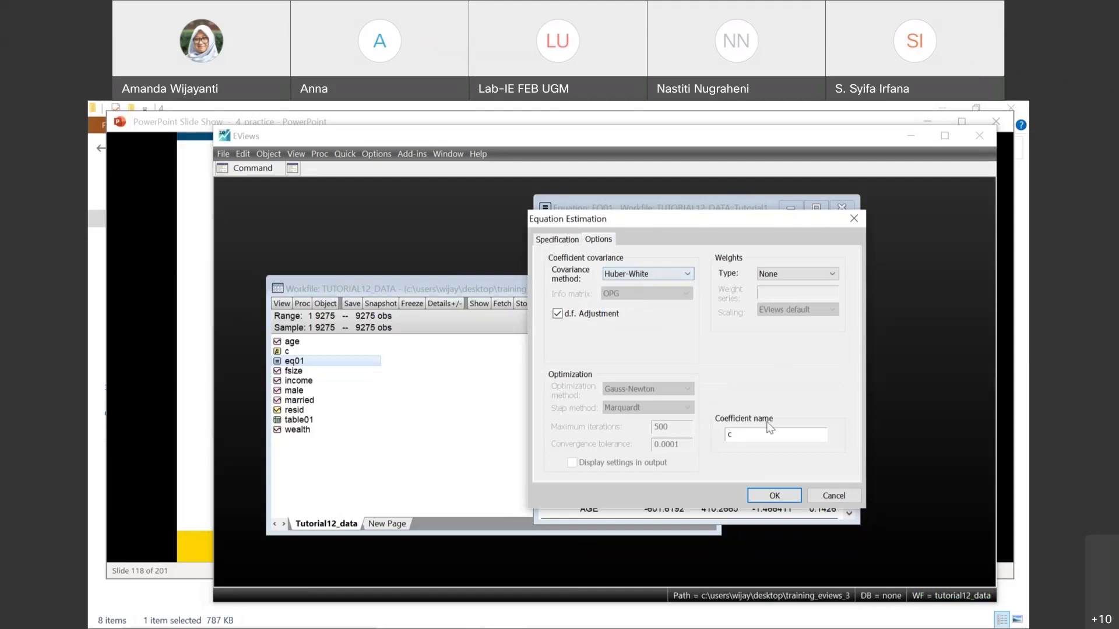
{"action": "left_click", "coordinate": [788, 497]}
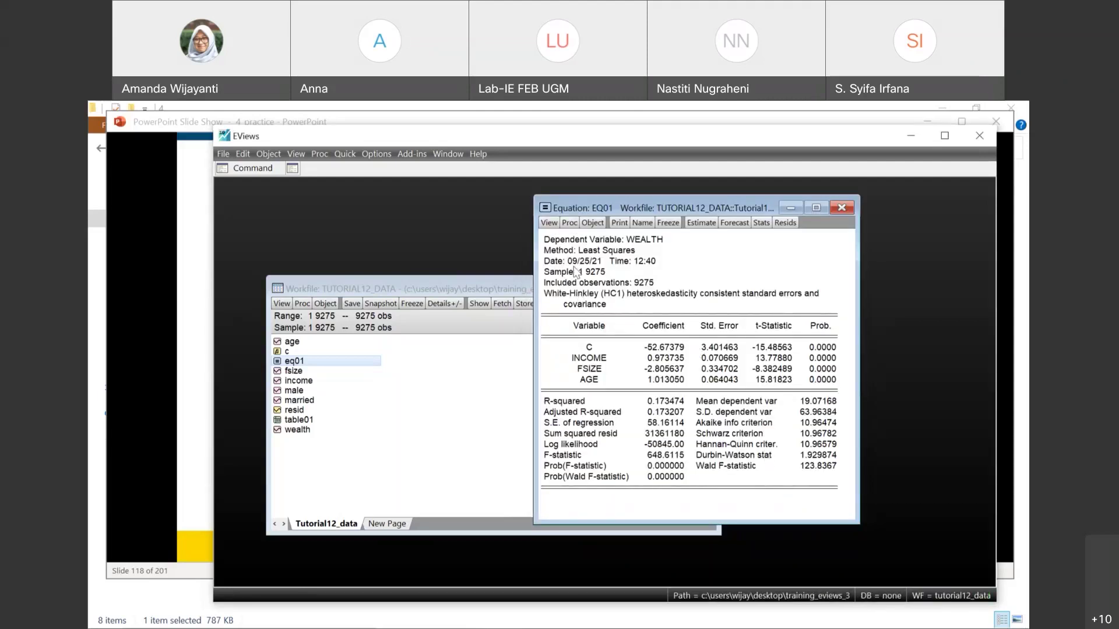
{"action": "left_click", "coordinate": [548, 287]}
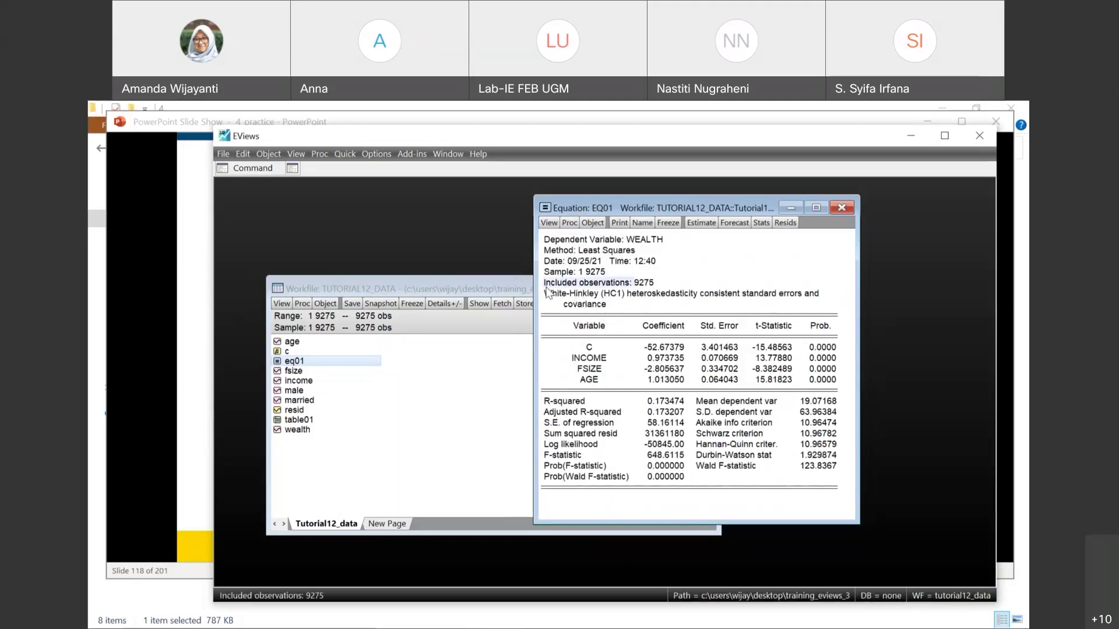
{"action": "left_click", "coordinate": [548, 292]}
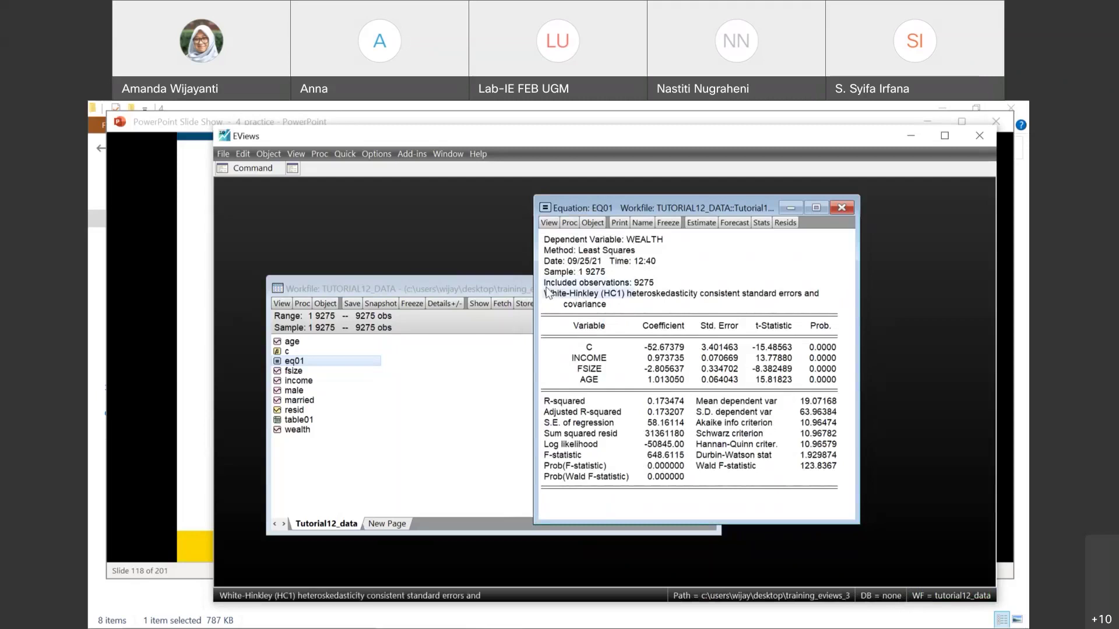
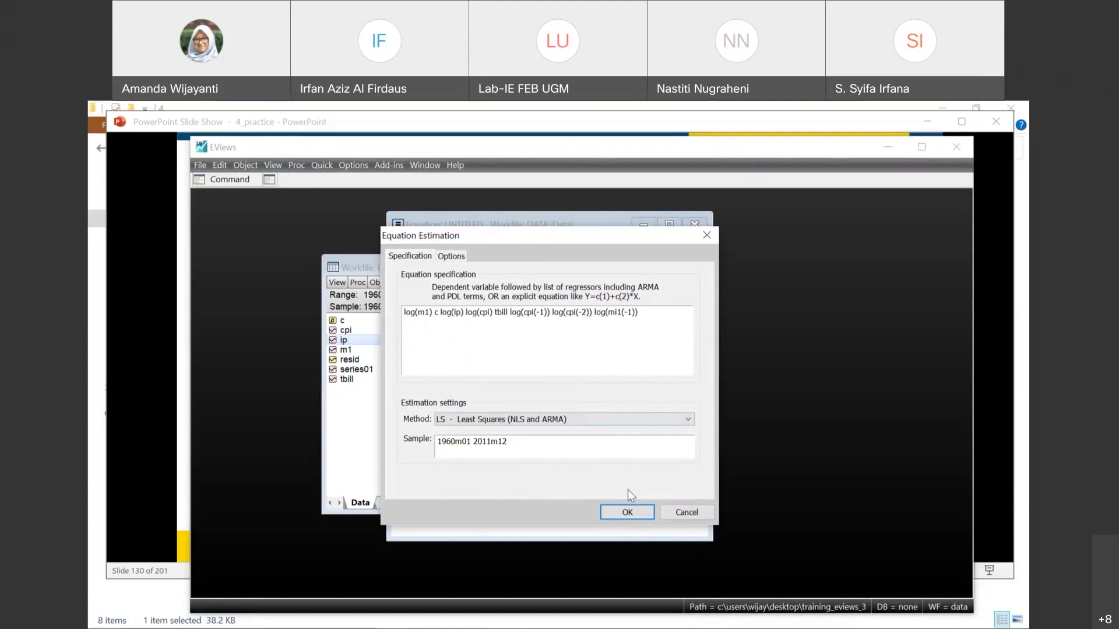
Correct the last regressor in the money equation to log(m1(-1)) and estimate it
{"action": "left_click", "coordinate": [627, 511]}
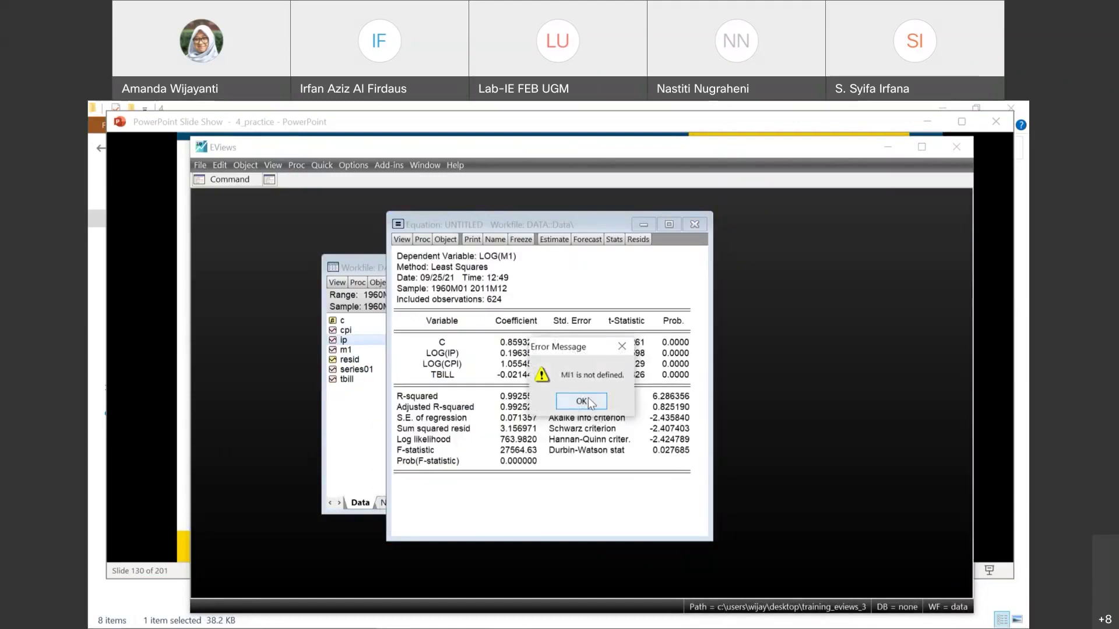
{"action": "left_click", "coordinate": [583, 401]}
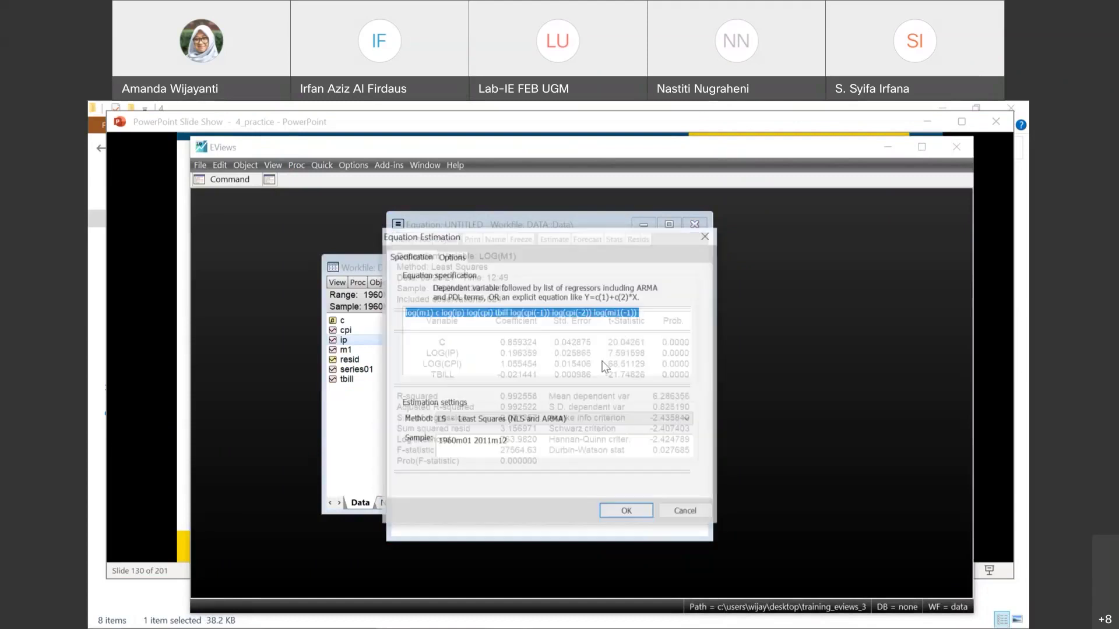
{"action": "left_click", "coordinate": [618, 313]}
{"action": "key", "text": "BackSpace"}
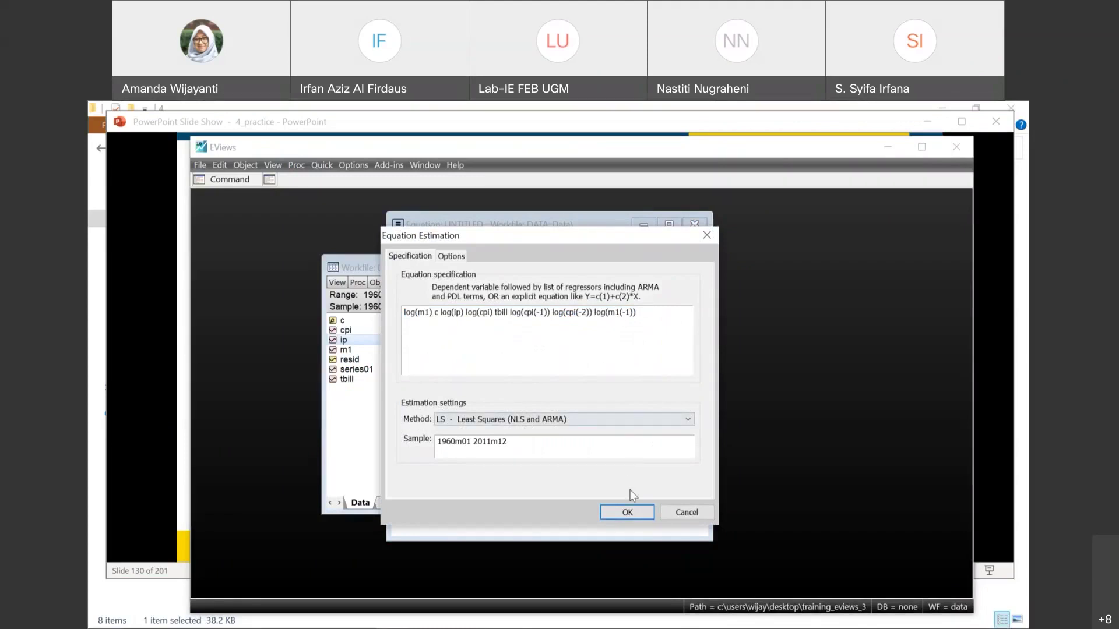
{"action": "left_click", "coordinate": [627, 512]}
Go through the regressor rows of the estimation output from LOG(IP) down to LOG(M1(-1))
{"action": "left_click", "coordinate": [440, 355]}
{"action": "left_click", "coordinate": [439, 361]}
{"action": "key", "text": "Down"}
{"action": "key", "text": "Down"}
{"action": "key", "text": "Down"}
{"action": "key", "text": "Down"}
{"action": "key", "text": "Down"}
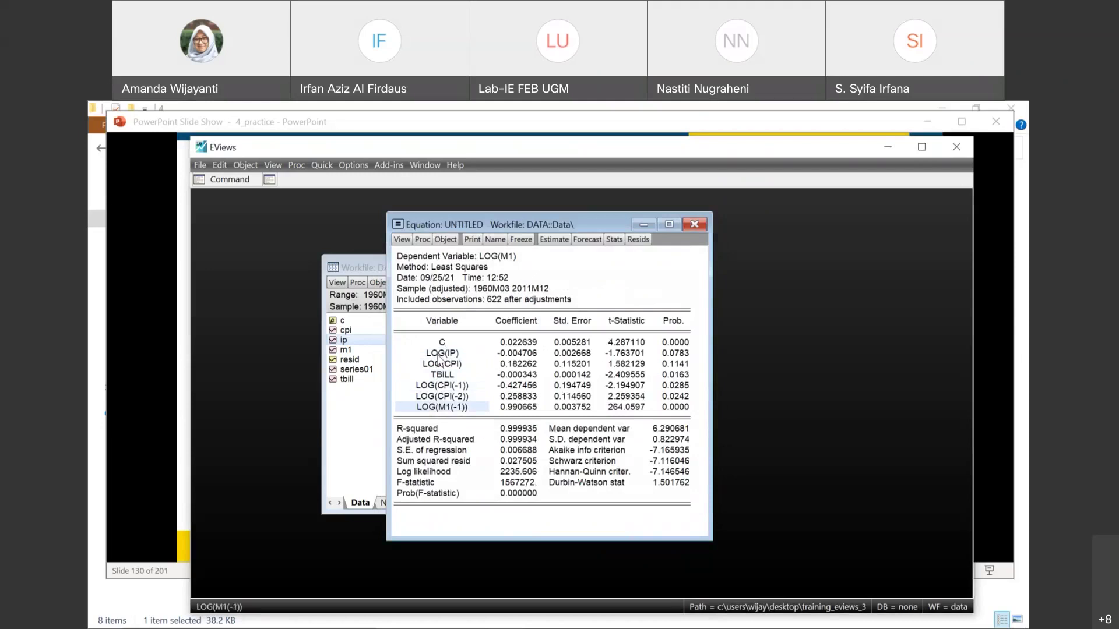
Remove the lagged CPI and M1 terms and re-estimate the equation as log(m1) c log(ip) log(cpi) tbill
{"action": "left_click", "coordinate": [563, 239]}
{"action": "left_click", "coordinate": [653, 322]}
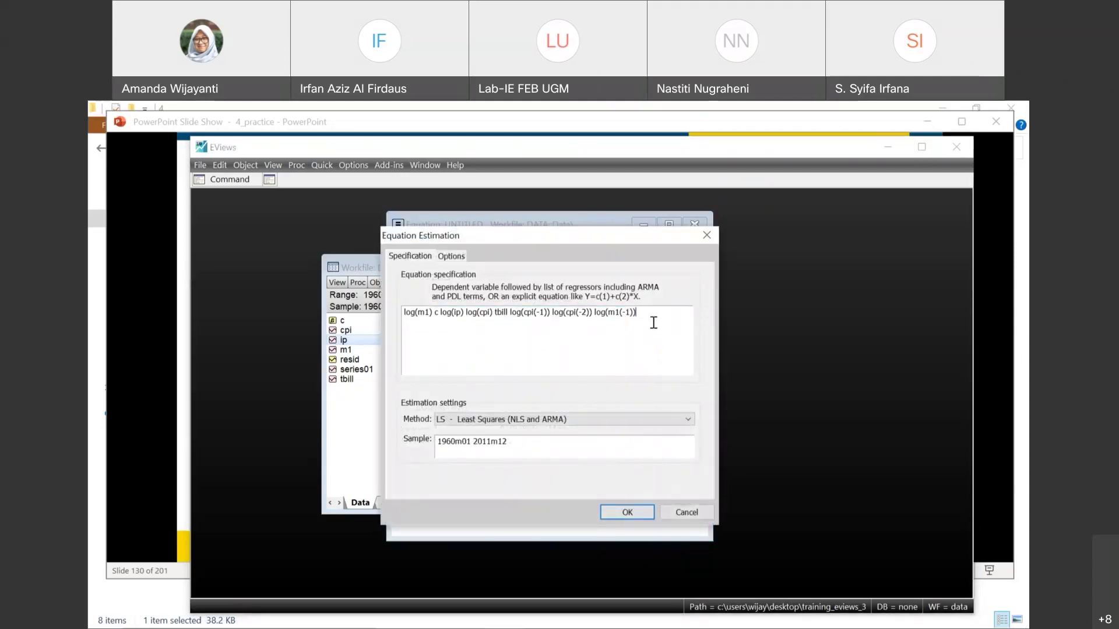
{"action": "key", "text": "BackSpace"}
{"action": "key", "text": "BackSpace"}
{"action": "key", "text": "BackSpace"}
{"action": "key", "text": "BackSpace"}
{"action": "key", "text": "BackSpace"}
{"action": "key", "text": "BackSpace"}
{"action": "key", "text": "BackSpace"}
{"action": "key", "text": "BackSpace"}
{"action": "key", "text": "BackSpace"}
{"action": "key", "text": "BackSpace"}
{"action": "key", "text": "BackSpace"}
{"action": "key", "text": "BackSpace"}
{"action": "key", "text": "BackSpace"}
{"action": "key", "text": "BackSpace"}
{"action": "key", "text": "BackSpace"}
{"action": "key", "text": "BackSpace"}
{"action": "key", "text": "BackSpace"}
{"action": "key", "text": "BackSpace"}
{"action": "key", "text": "BackSpace"}
{"action": "key", "text": "BackSpace"}
{"action": "key", "text": "BackSpace"}
{"action": "key", "text": "BackSpace"}
{"action": "key", "text": "BackSpace"}
{"action": "key", "text": "BackSpace"}
{"action": "key", "text": "BackSpace"}
{"action": "key", "text": "BackSpace"}
{"action": "key", "text": "BackSpace"}
{"action": "key", "text": "BackSpace"}
{"action": "key", "text": "BackSpace"}
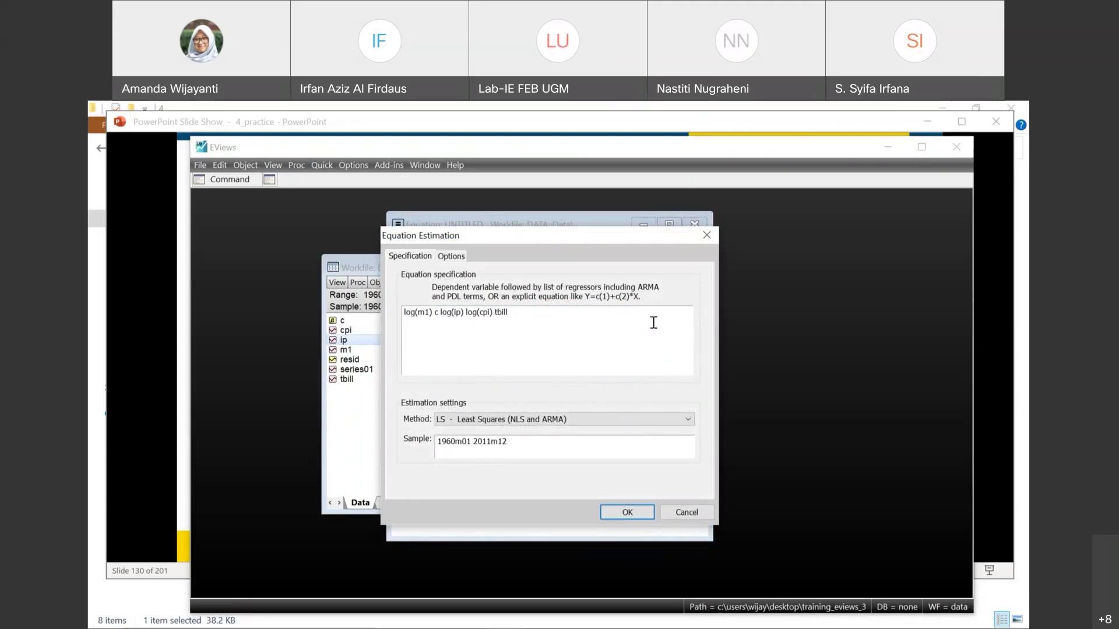
{"action": "left_click", "coordinate": [639, 512]}
Display the actual, fitted and residual graph of the equation
{"action": "left_click", "coordinate": [401, 239]}
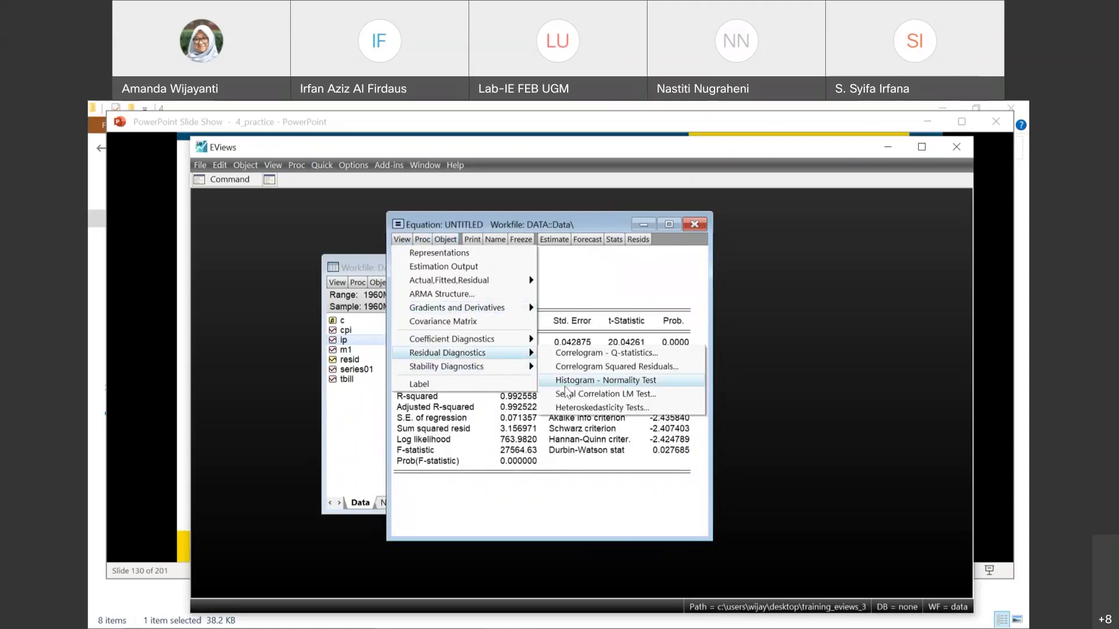
{"action": "mouse_move", "coordinate": [489, 281]}
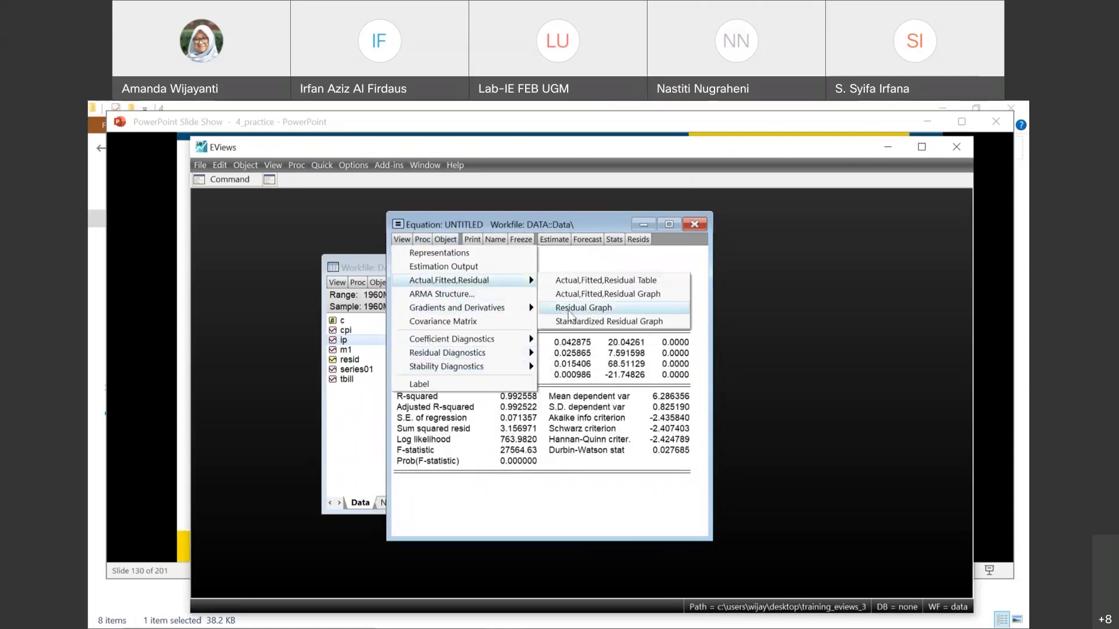
{"action": "left_click", "coordinate": [588, 295]}
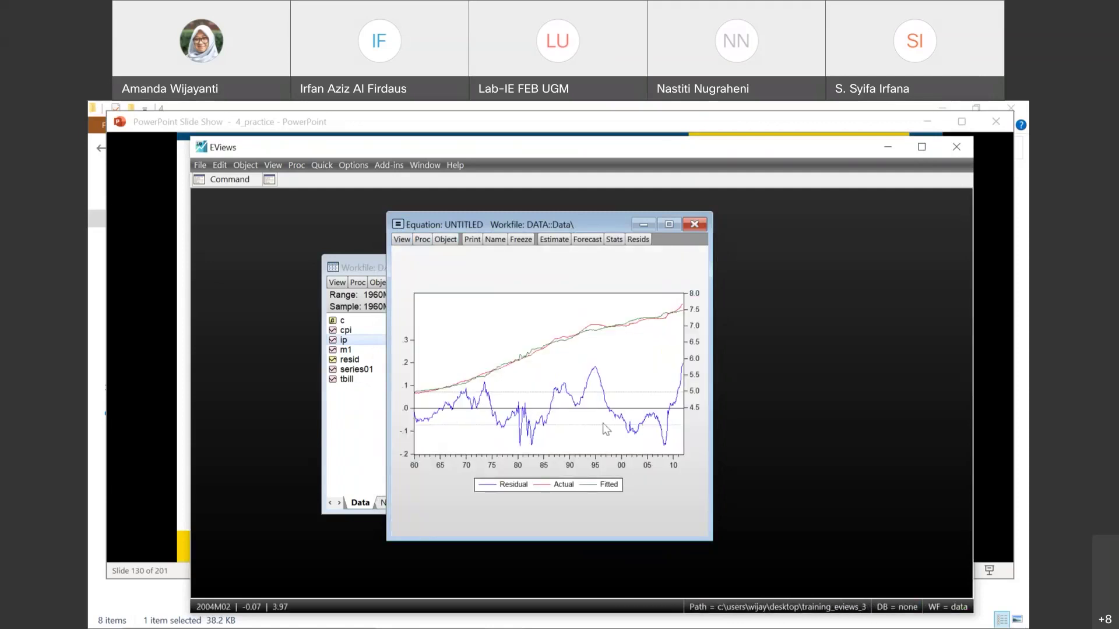
Switch to the PowerPoint slide show, look through the Example 2 slides on CPI collinearity, and return to slide 130
{"action": "left_click", "coordinate": [159, 269]}
{"action": "key", "text": "Right"}
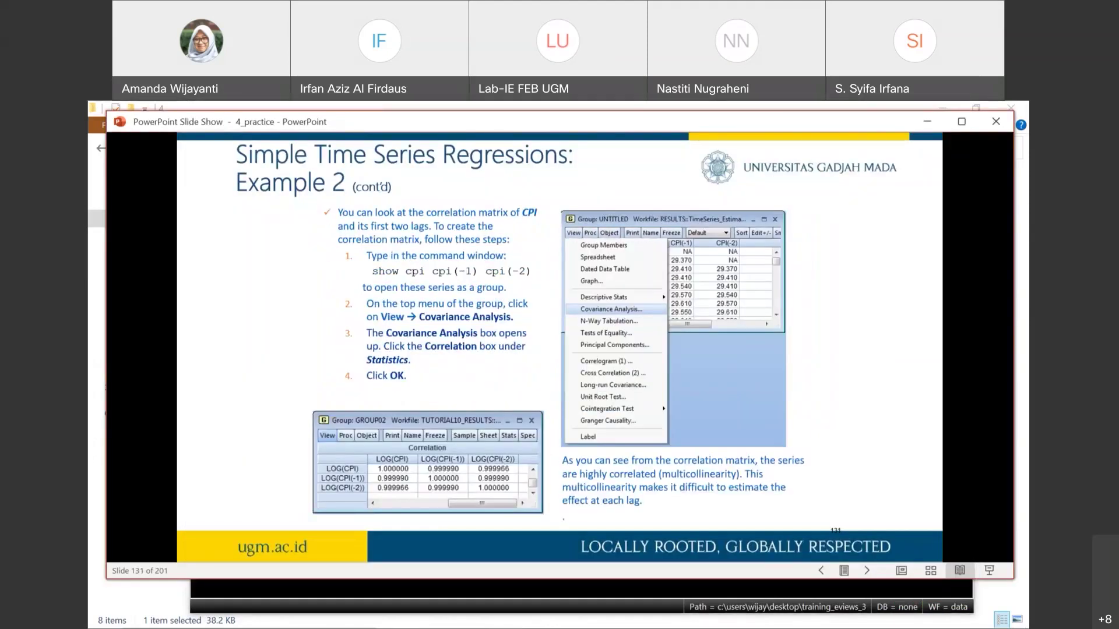
{"action": "key", "text": "Right"}
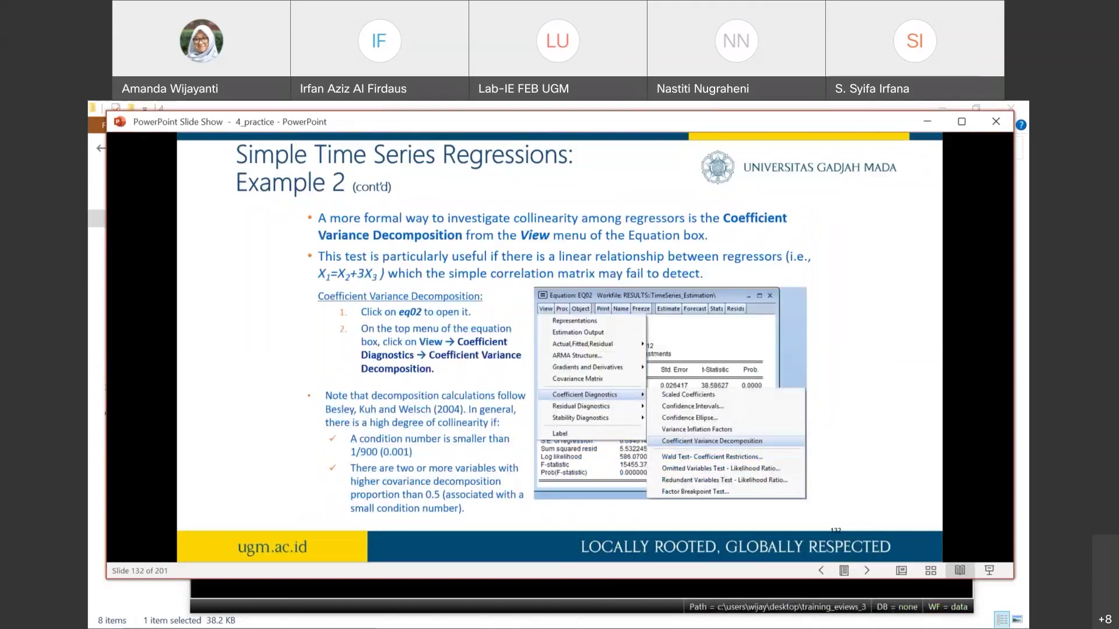
{"action": "key", "text": "Right"}
{"action": "key", "text": "Left"}
{"action": "key", "text": "Left"}
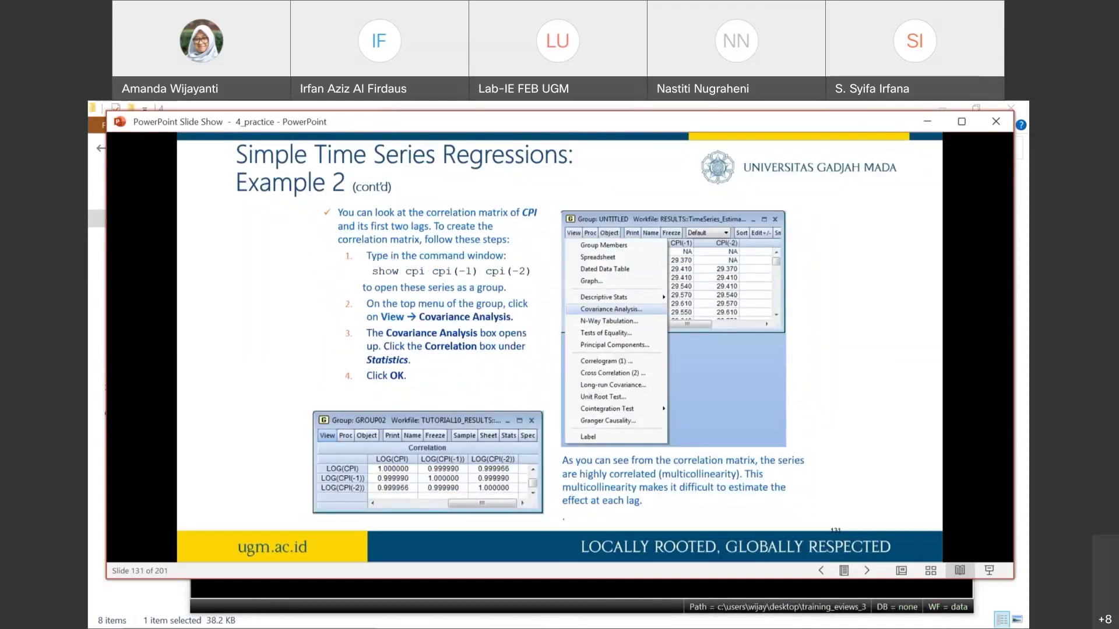
{"action": "key", "text": "Left"}
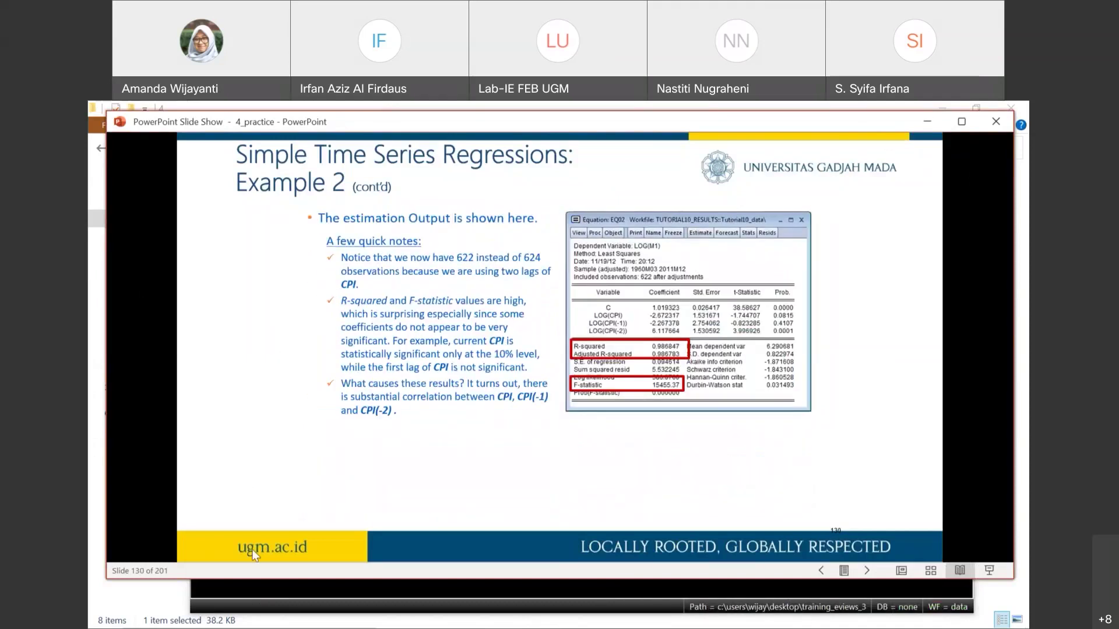
Switch back to EViews, name the equation eq01 and close its window
{"action": "left_click", "coordinate": [272, 592]}
{"action": "left_click", "coordinate": [495, 240]}
{"action": "left_click", "coordinate": [513, 427]}
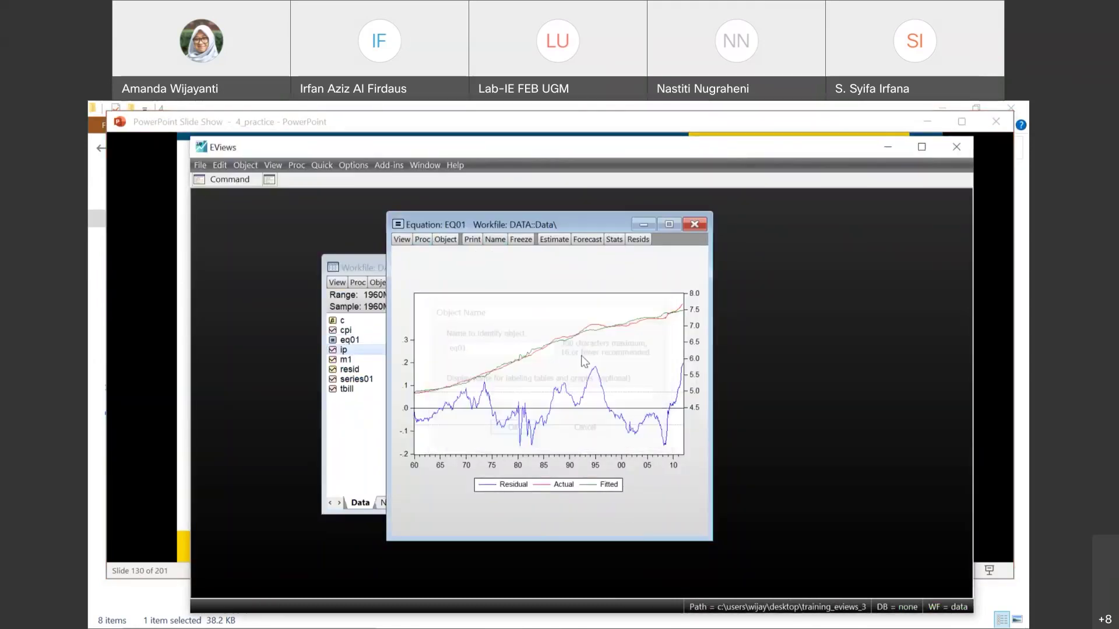
{"action": "left_click", "coordinate": [695, 225]}
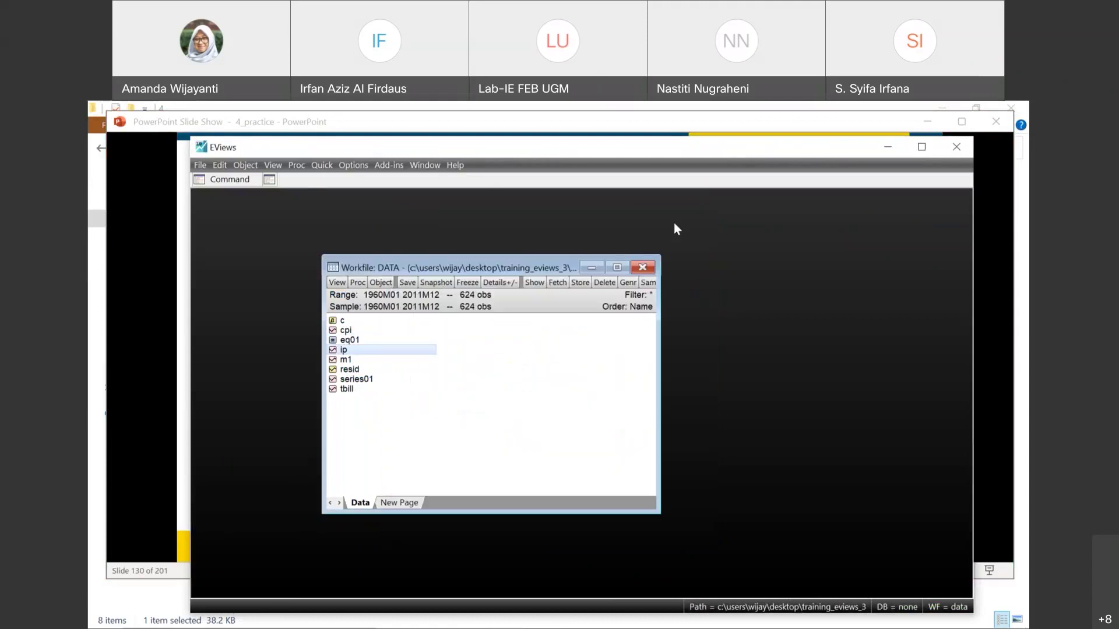
Estimate a new least squares equation specified as log(m1) c log(cpi) log(cpi(-1)) log(cpi(-2))
{"action": "left_click", "coordinate": [322, 165]}
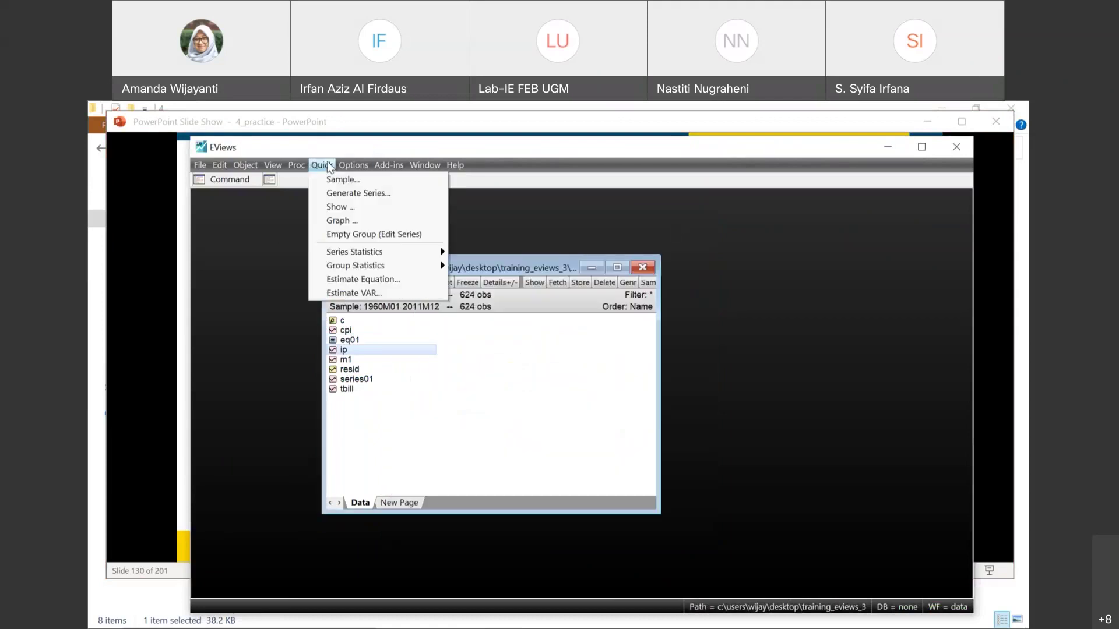
{"action": "left_click", "coordinate": [349, 280]}
{"action": "type", "text": "log"}
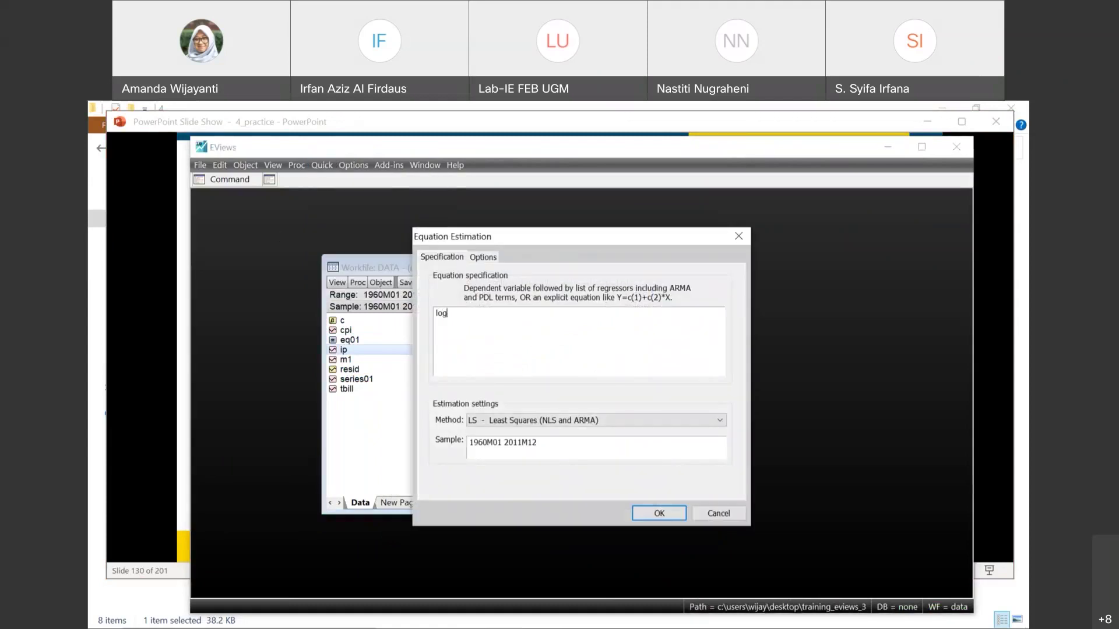
{"action": "type", "text": "(m1) c log(cpi) log (cpi(-1)) log(cp"}
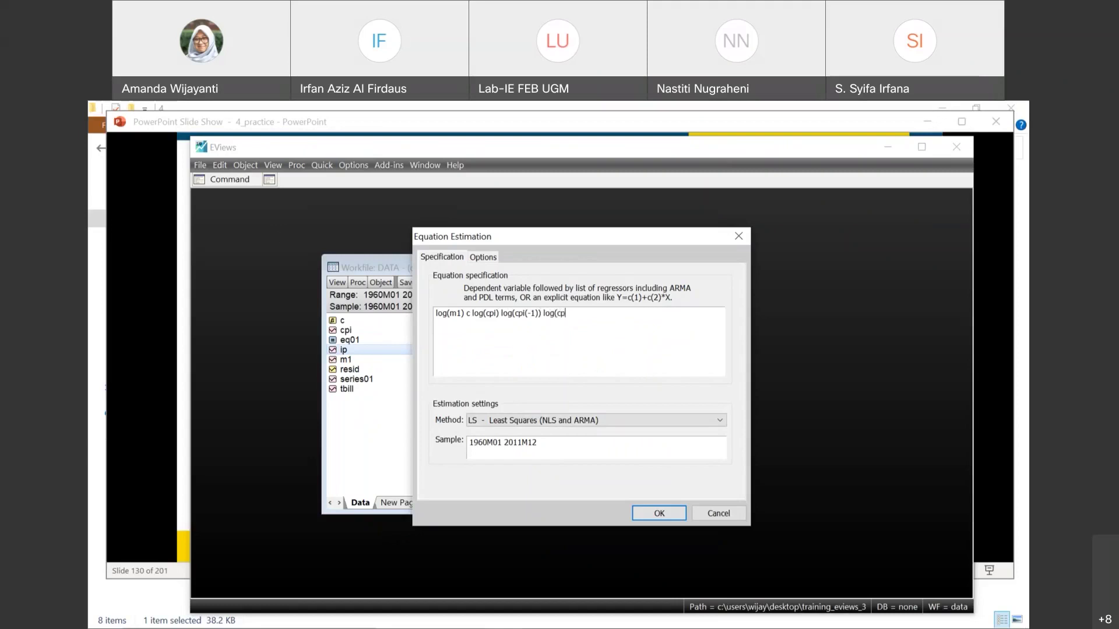
{"action": "type", "text": "i(-2))"}
{"action": "left_click", "coordinate": [672, 518]}
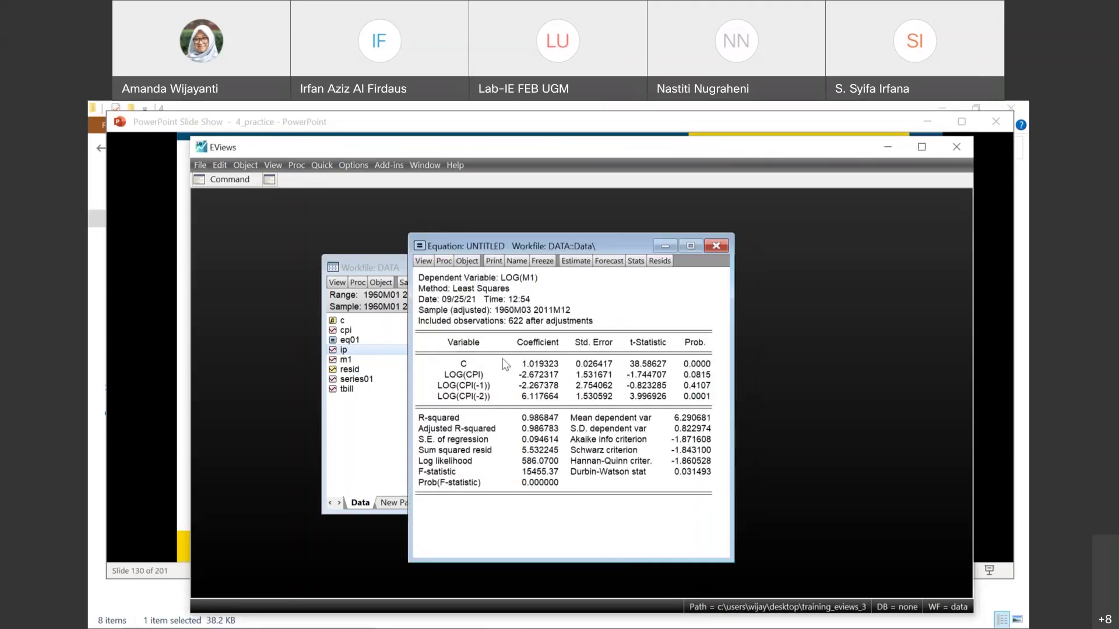
Highlight the full result rows of LOG(CPI), LOG(CPI(-1)) and LOG(CPI(-2)) in the estimation output
{"action": "left_click", "coordinate": [515, 374]}
{"action": "key", "text": "Right"}
{"action": "key", "text": "Right"}
{"action": "key", "text": "Right"}
{"action": "key", "text": "Right"}
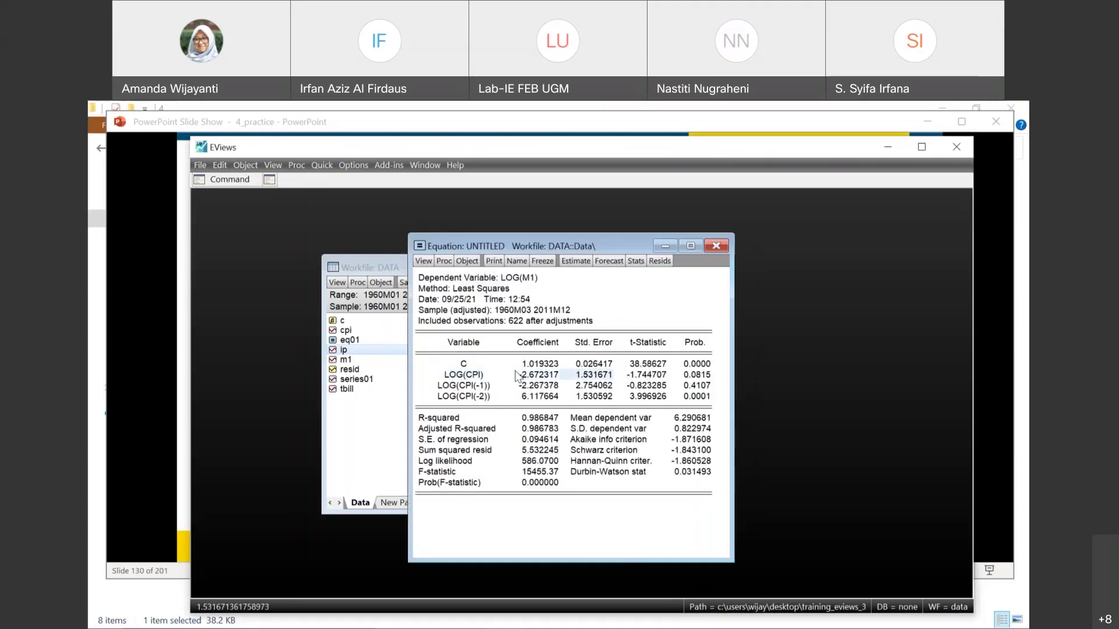
{"action": "key", "text": "shift+Down"}
{"action": "key", "text": "shift+Down"}
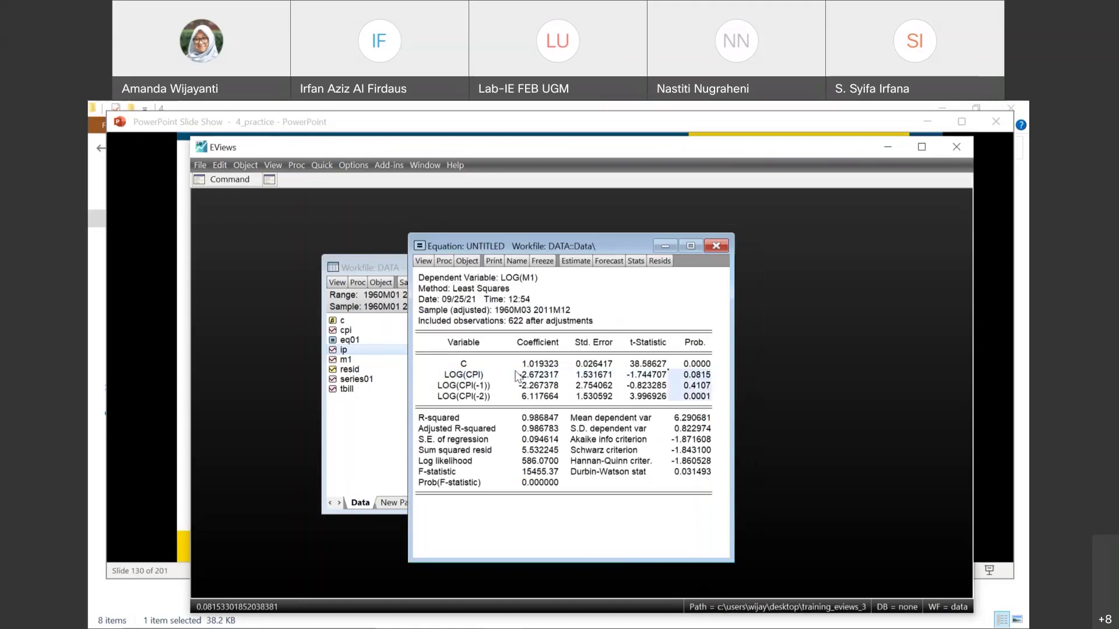
{"action": "key", "text": "shift+Left"}
{"action": "key", "text": "shift+Left"}
{"action": "key", "text": "shift+Left"}
{"action": "key", "text": "shift+Left"}
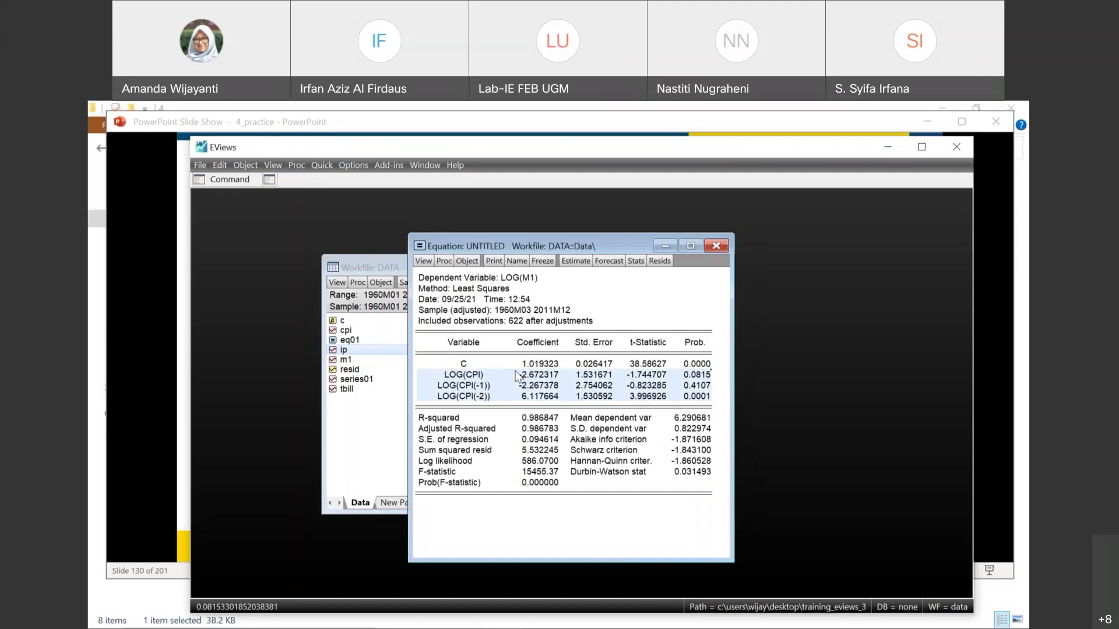
Compare the R-squared and Adjusted R-squared values with the probability of LOG(CPI)
{"action": "left_click", "coordinate": [534, 422]}
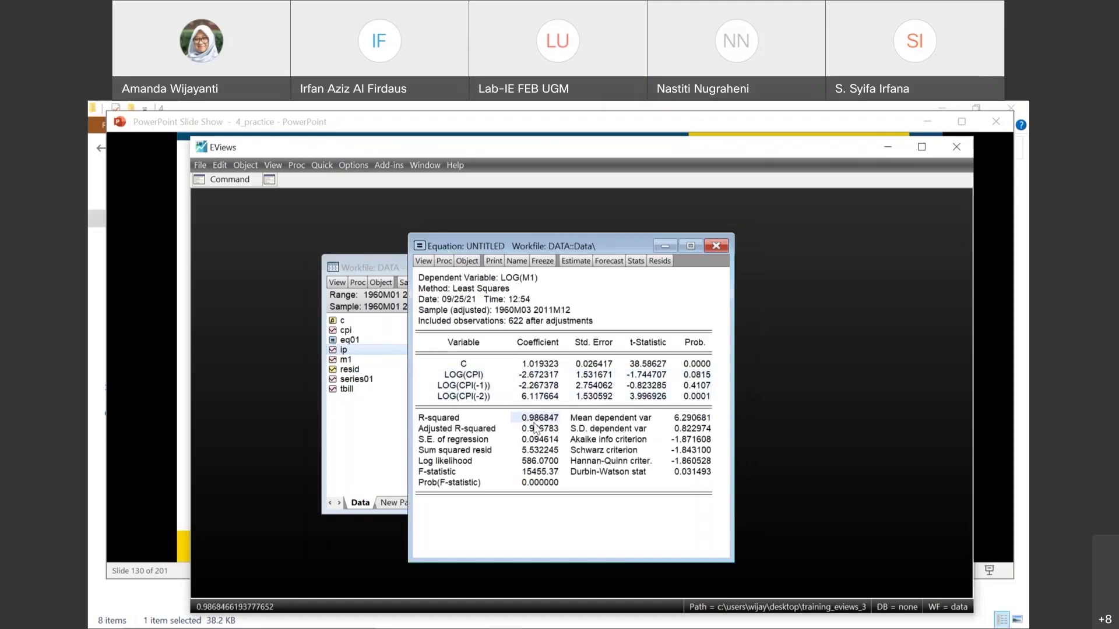
{"action": "left_click", "coordinate": [534, 429]}
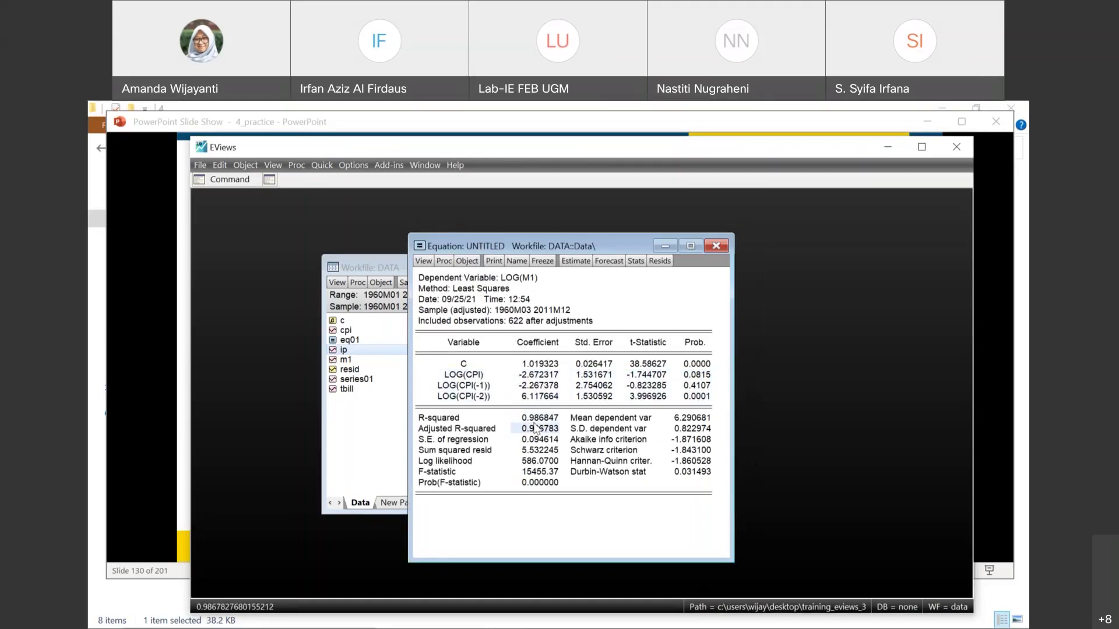
{"action": "left_click", "coordinate": [698, 375]}
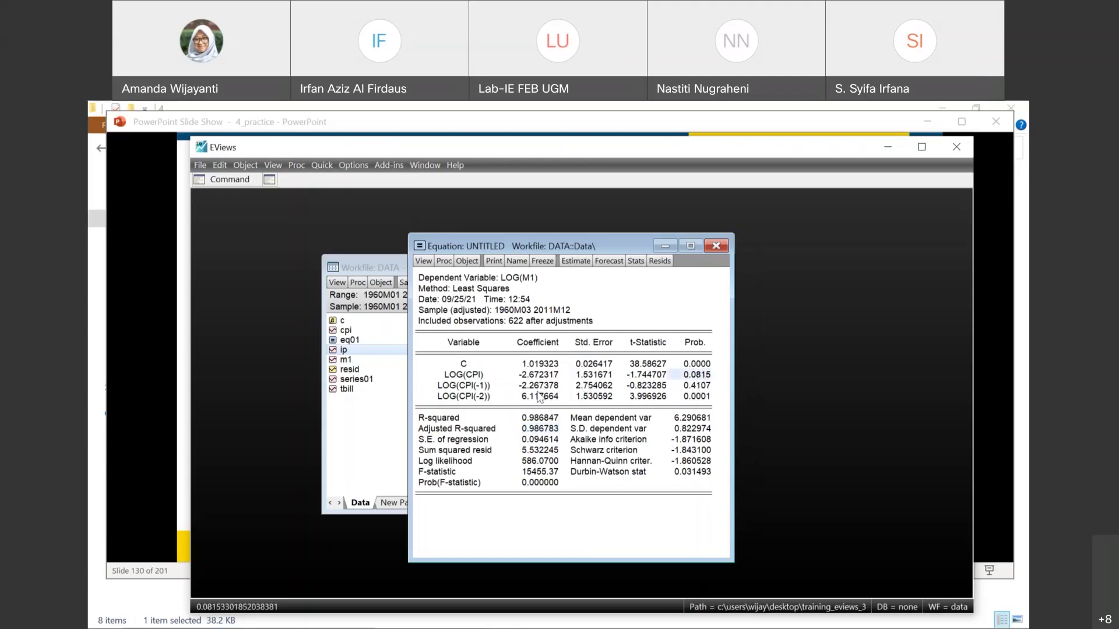
{"action": "left_click", "coordinate": [528, 418]}
{"action": "left_click", "coordinate": [531, 427]}
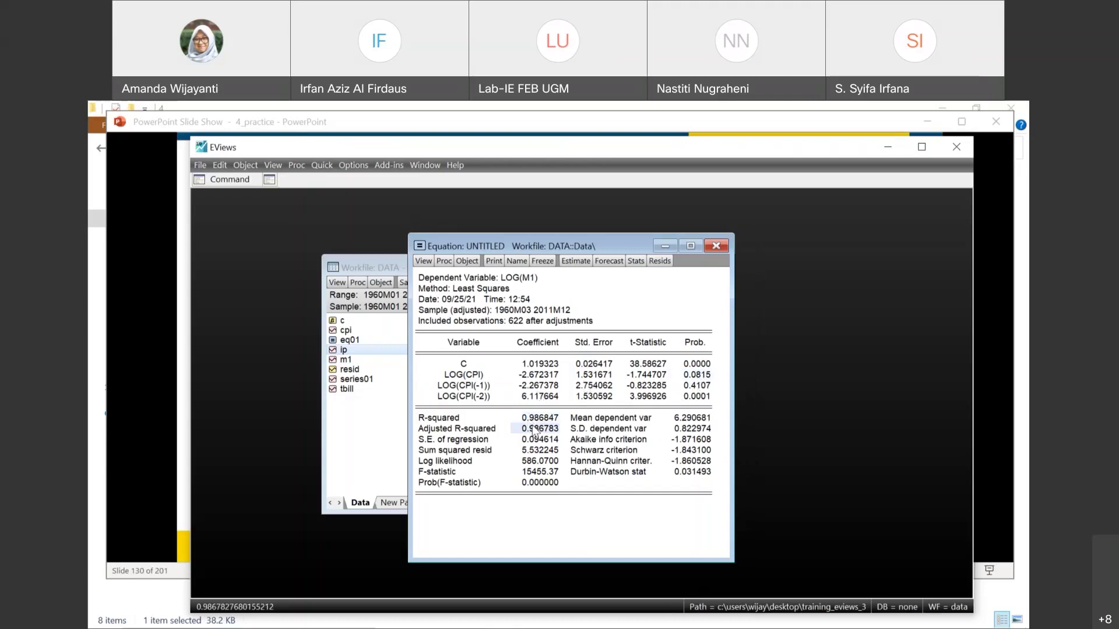
{"action": "left_click", "coordinate": [531, 421]}
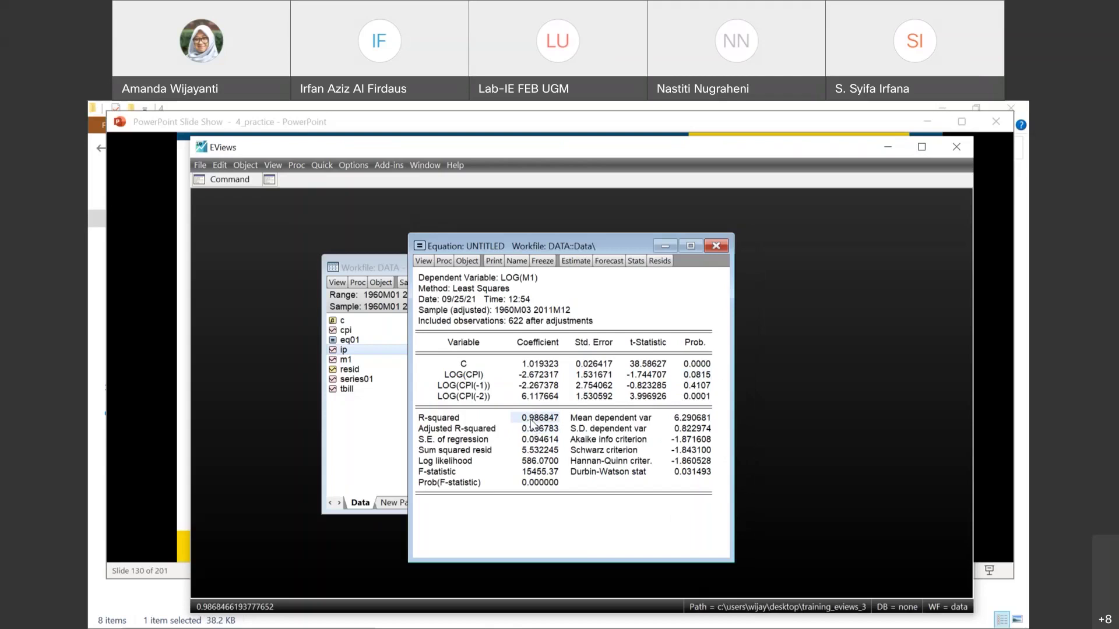
Highlight the LOG(CPI), LOG(CPI(-1)) and LOG(CPI(-2)) variable names in the estimation output
{"action": "left_click", "coordinate": [479, 377]}
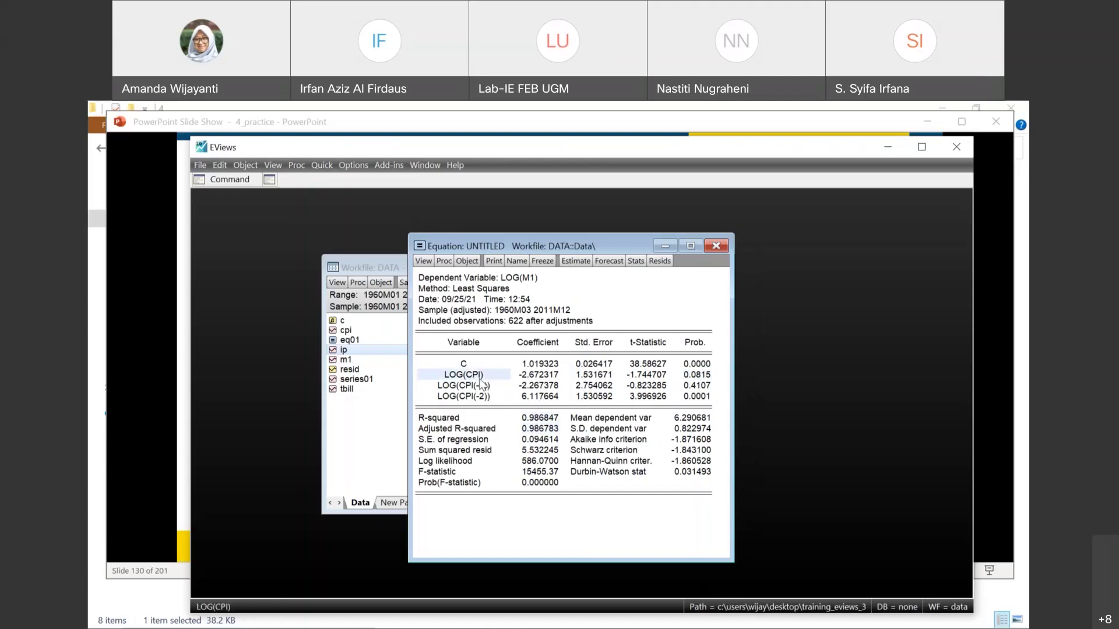
{"action": "key", "text": "shift+Down"}
{"action": "key", "text": "shift+Down"}
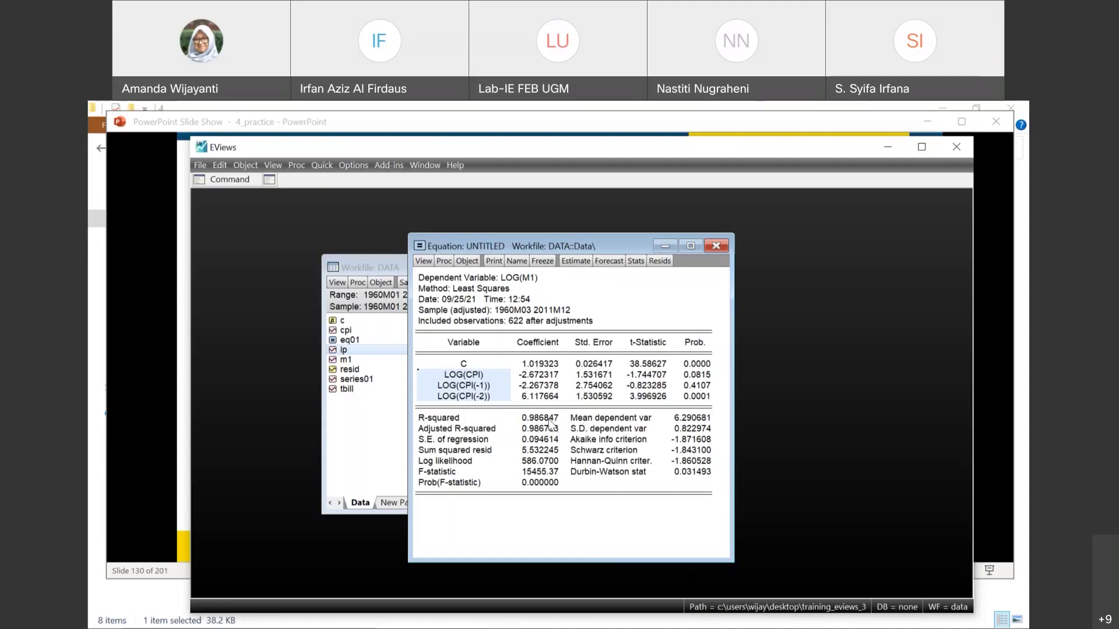
{"action": "left_click", "coordinate": [499, 387]}
Name the equation eq02 and close its window
{"action": "left_click", "coordinate": [514, 263]}
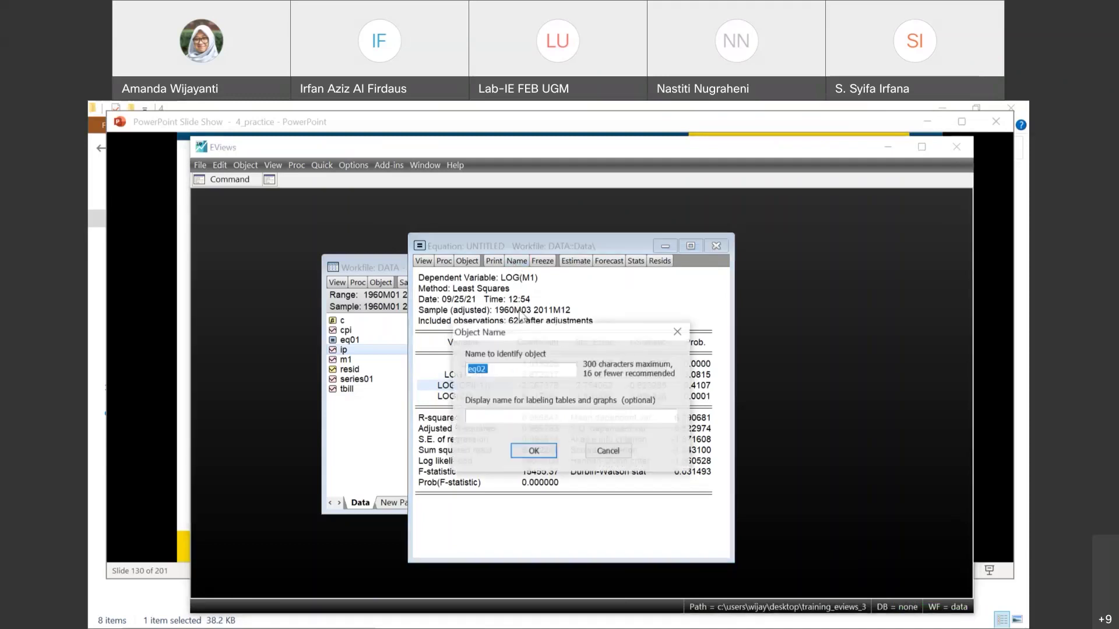
{"action": "left_click", "coordinate": [533, 452]}
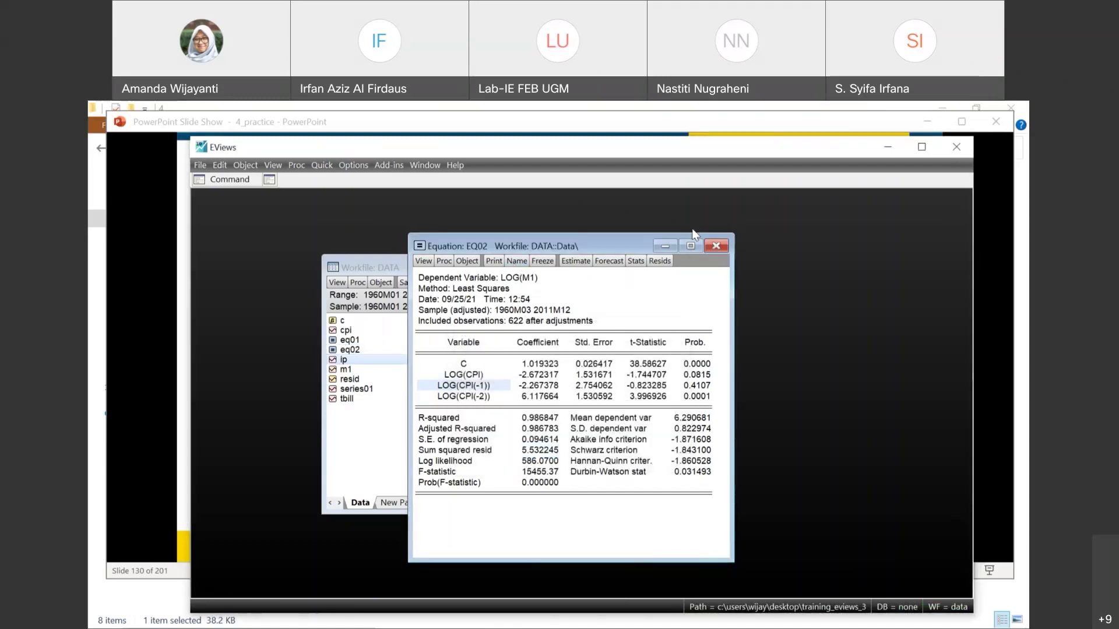
{"action": "left_click", "coordinate": [715, 247]}
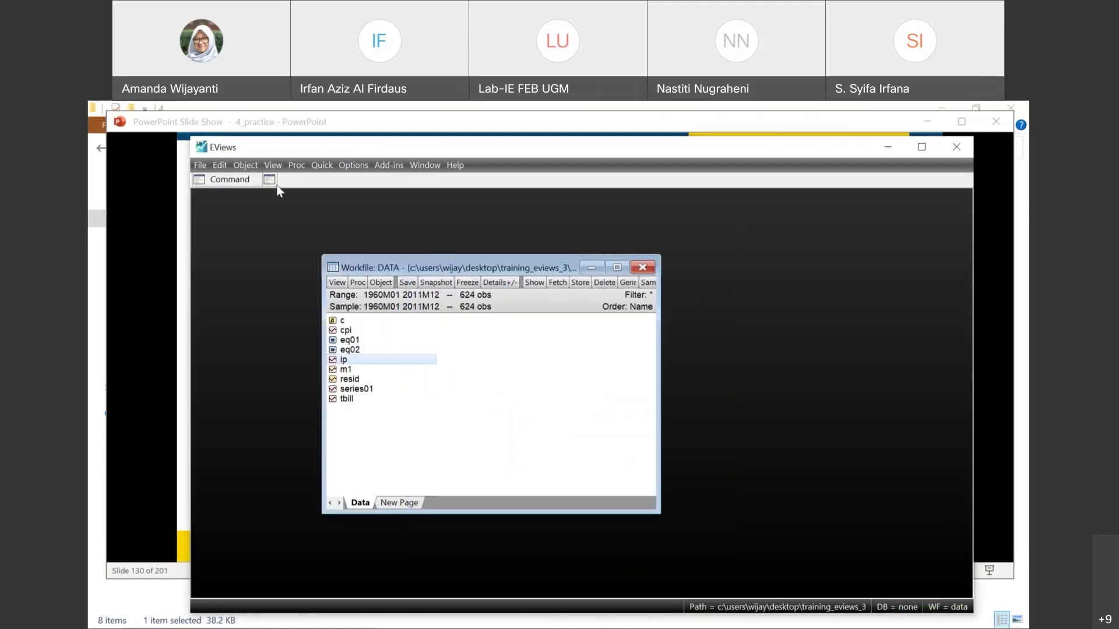
Run the command show cpi cpi(-1) cpi(-2) and compare the current and lagged CPI values in the group spreadsheet
{"action": "left_click", "coordinate": [240, 180]}
{"action": "type", "text": "s"}
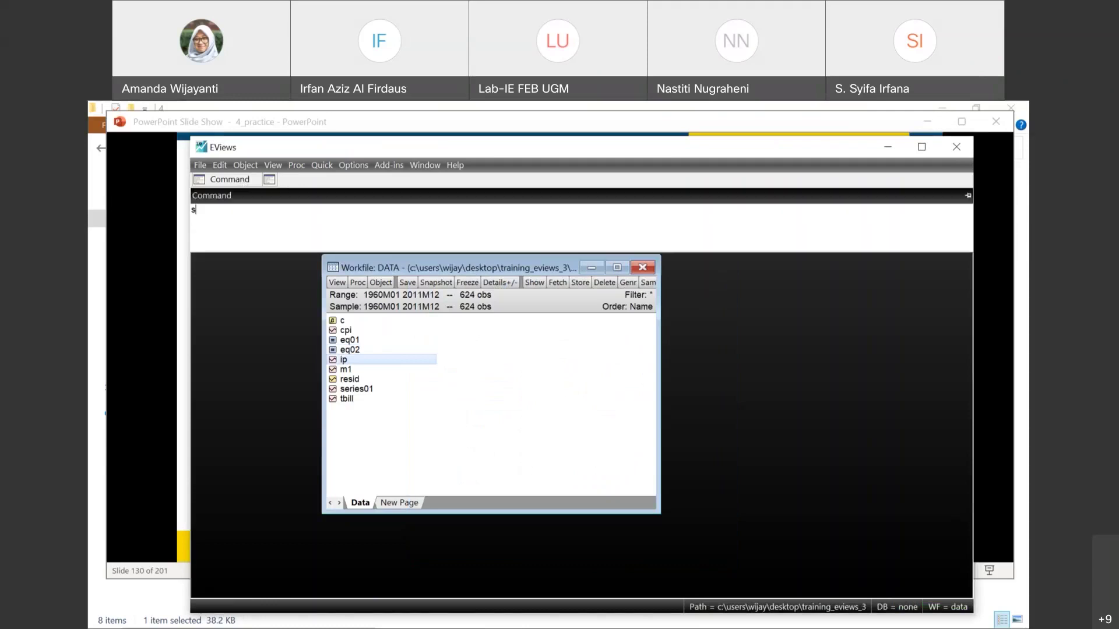
{"action": "type", "text": "how cpi cpi(-1) cpi(-2)"}
{"action": "key", "text": "Return"}
{"action": "left_click", "coordinate": [638, 344]}
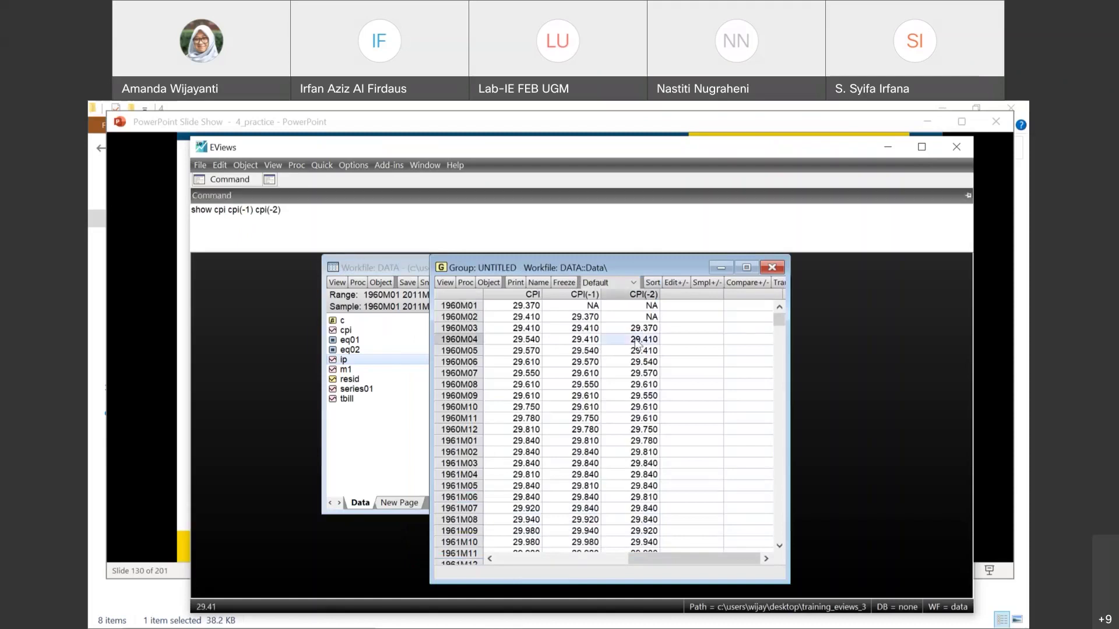
{"action": "left_click", "coordinate": [524, 330]}
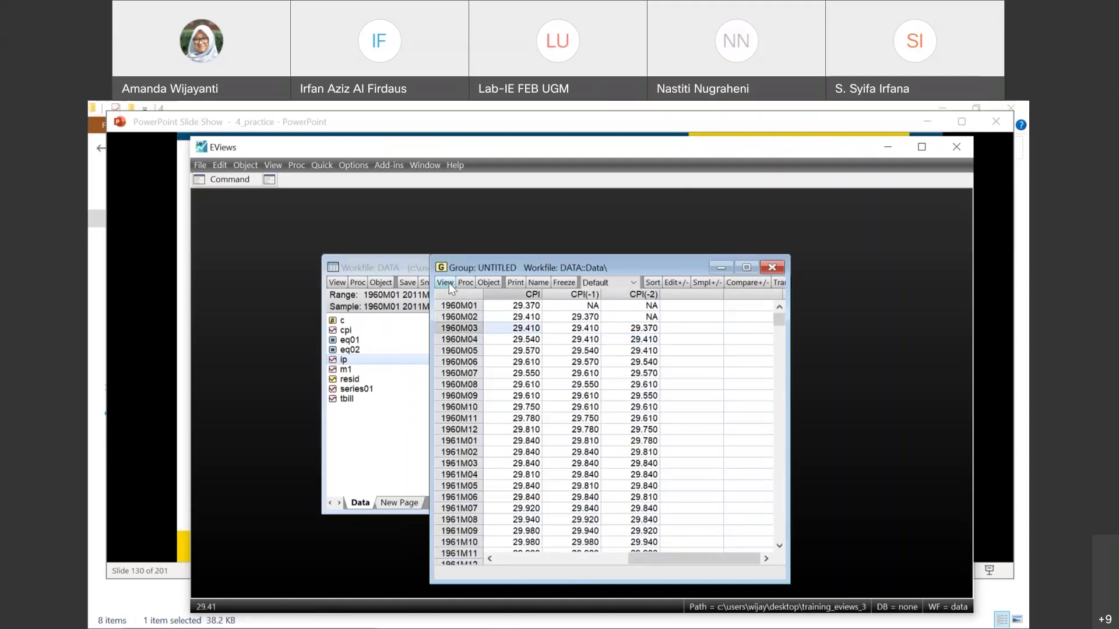
Run a Covariance Analysis on the CPI group with only Correlation selected and Covariance turned off
{"action": "left_click", "coordinate": [449, 283]}
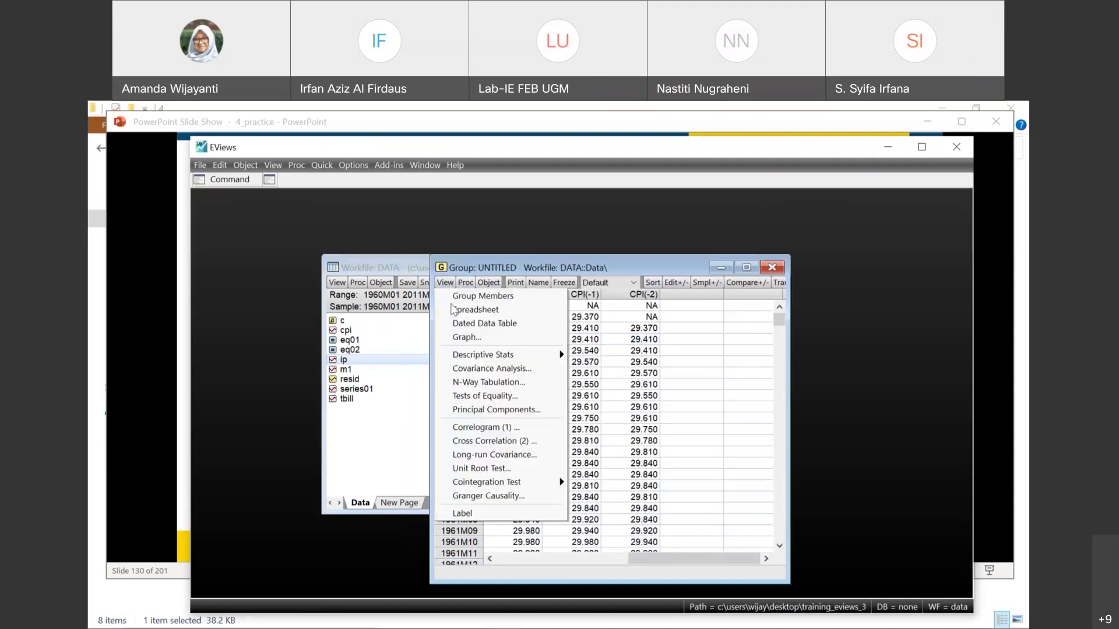
{"action": "left_click", "coordinate": [472, 369]}
{"action": "left_click", "coordinate": [459, 326]}
{"action": "left_click", "coordinate": [444, 313]}
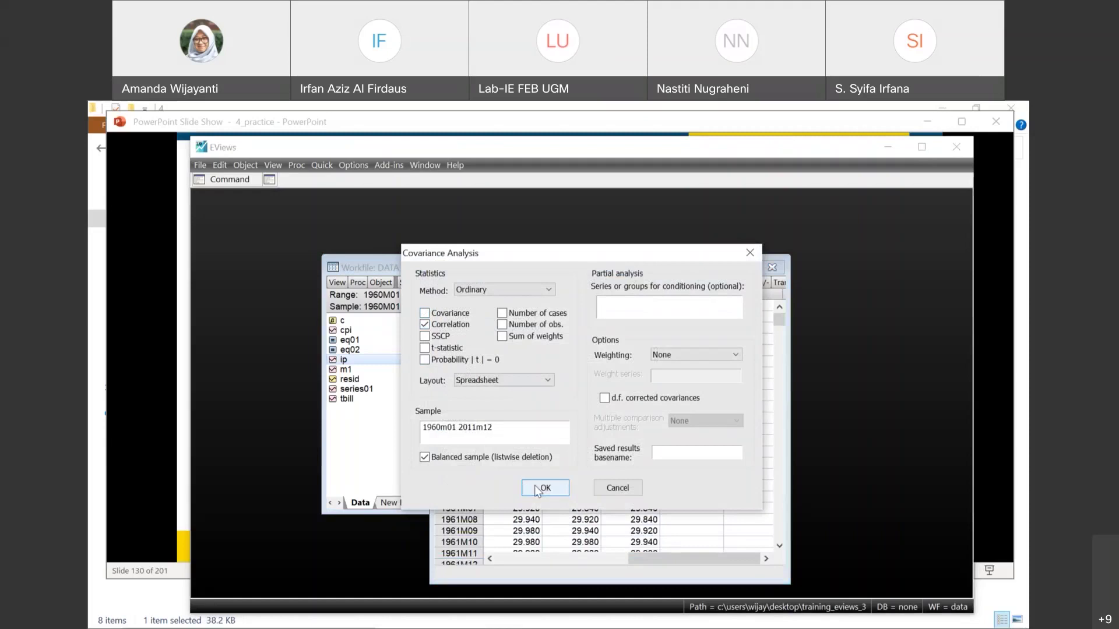
{"action": "left_click", "coordinate": [538, 490]}
Examine the pairwise correlations between CPI, CPI(-1) and CPI(-2) in the correlation matrix
{"action": "left_click", "coordinate": [531, 331]}
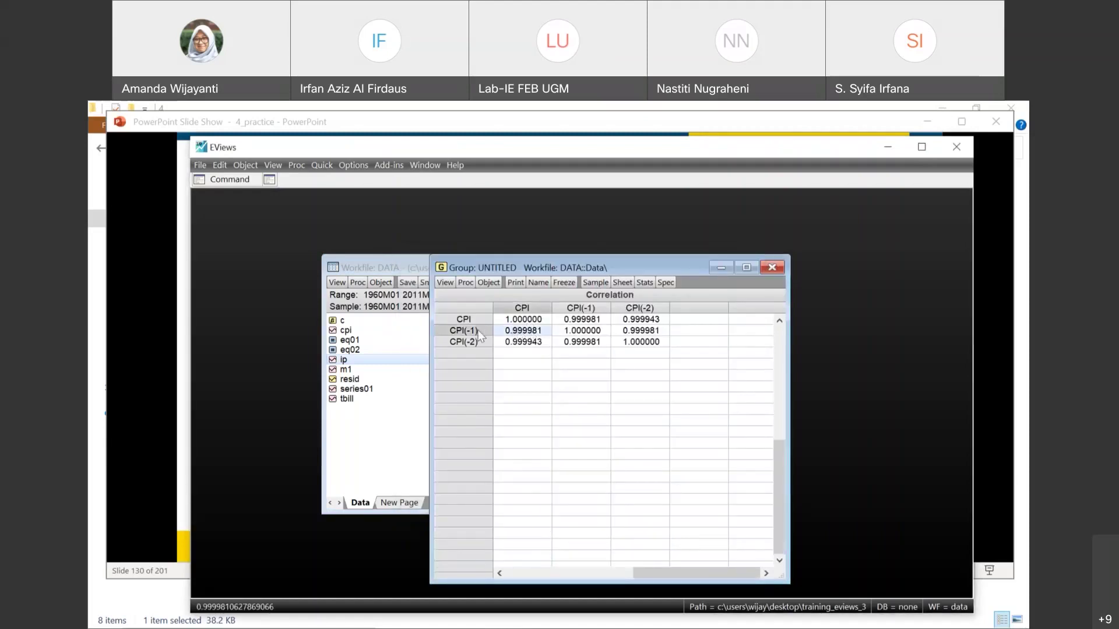
{"action": "left_click", "coordinate": [580, 343]}
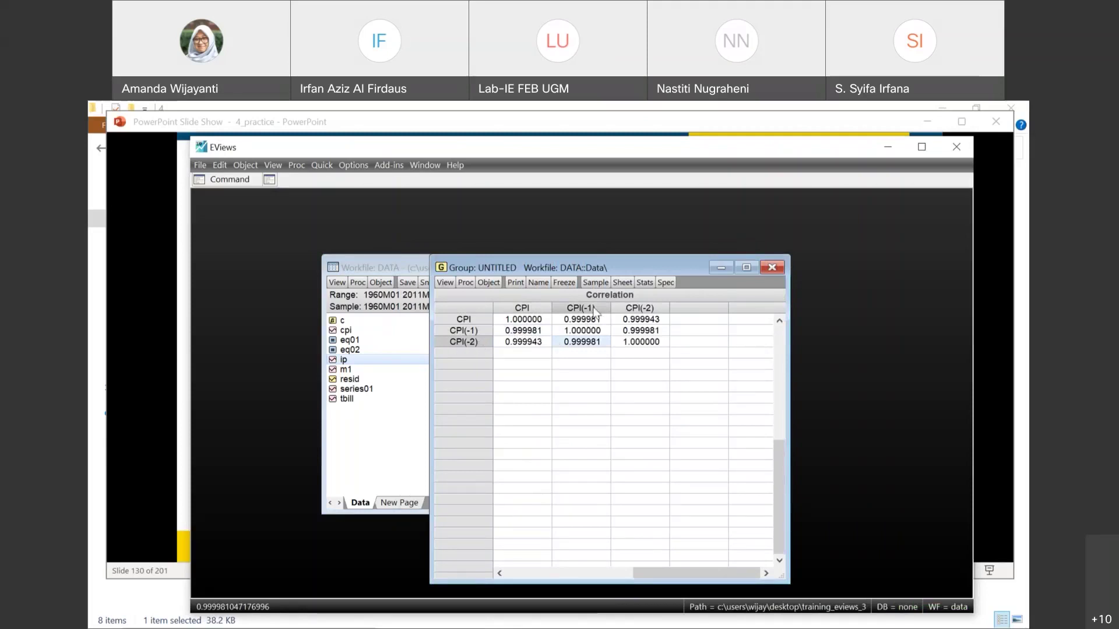
{"action": "left_click", "coordinate": [642, 332]}
{"action": "left_click", "coordinate": [641, 320]}
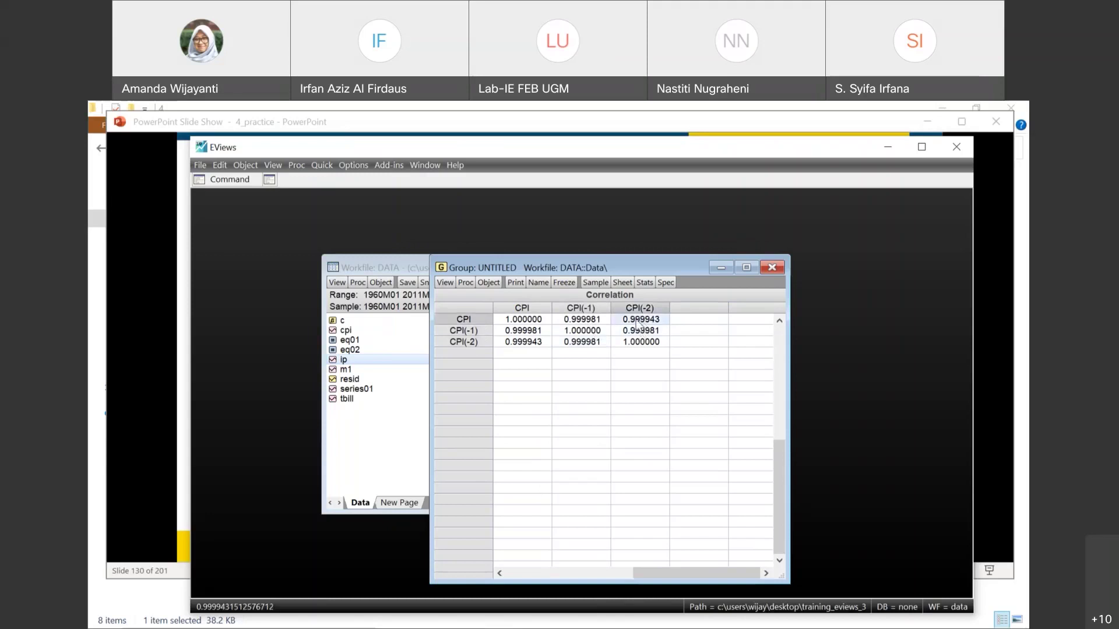
{"action": "left_click", "coordinate": [594, 320]}
{"action": "left_click", "coordinate": [528, 331]}
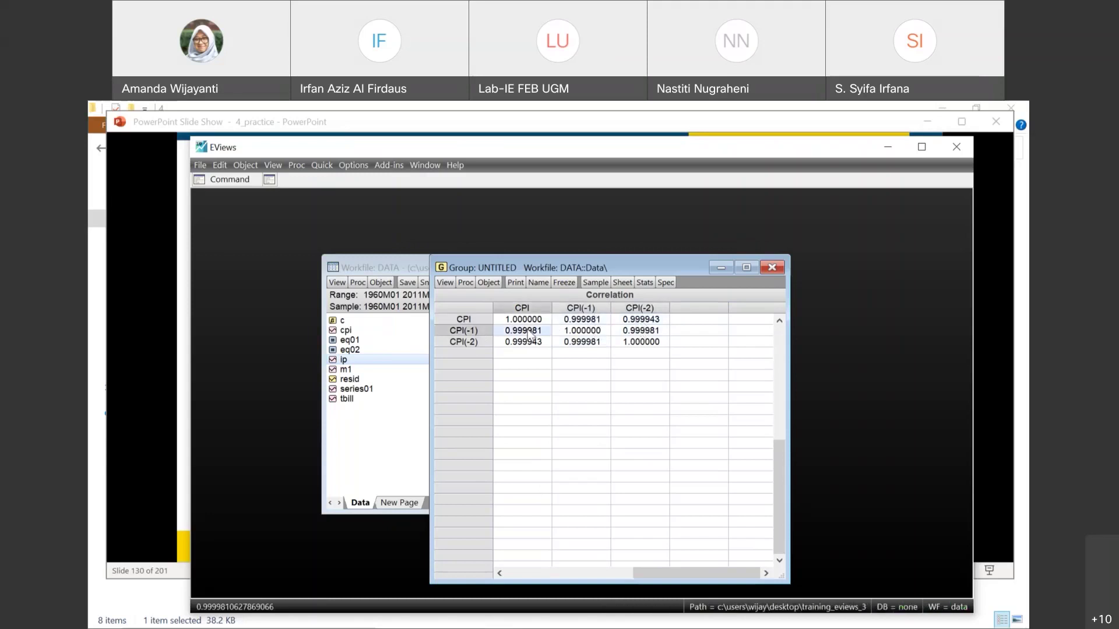
{"action": "left_click", "coordinate": [578, 344]}
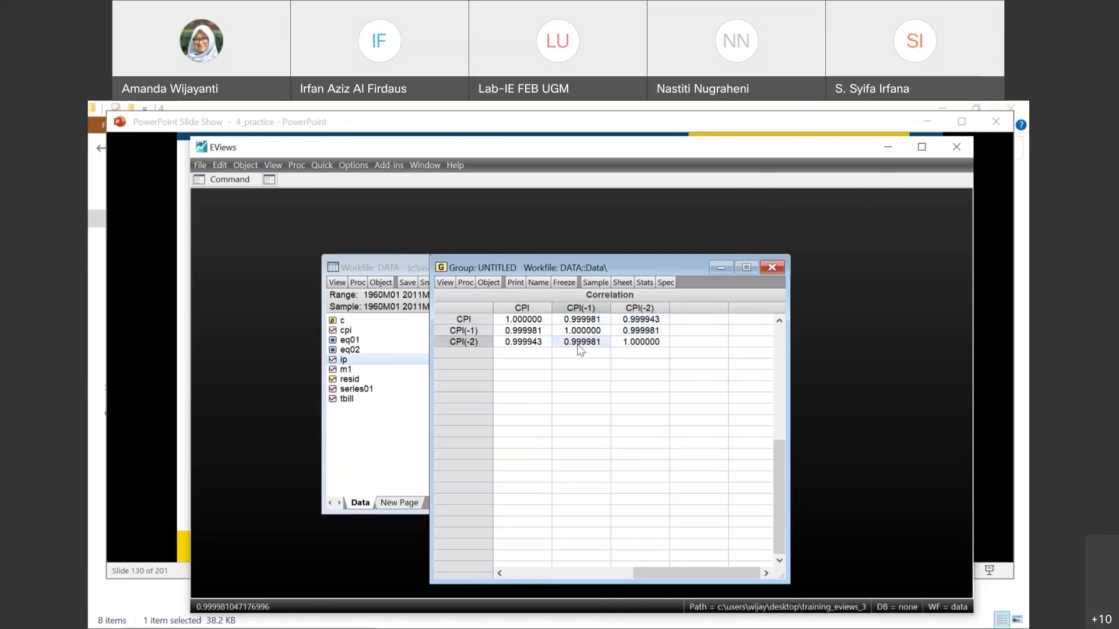
{"action": "left_click", "coordinate": [643, 309]}
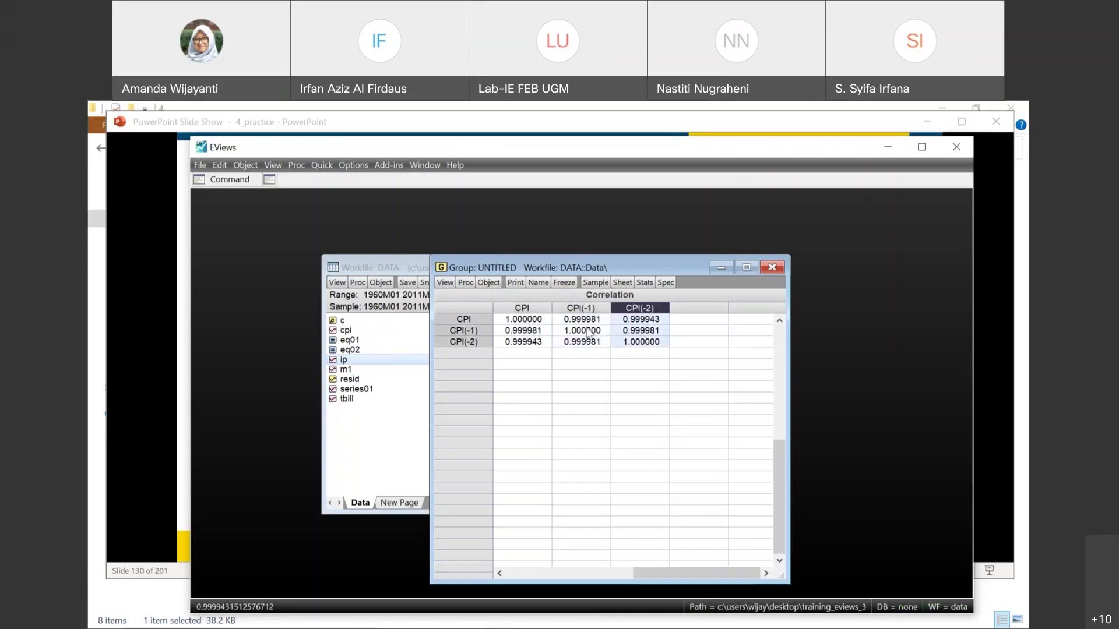
{"action": "left_click", "coordinate": [533, 308]}
{"action": "left_click", "coordinate": [591, 308]}
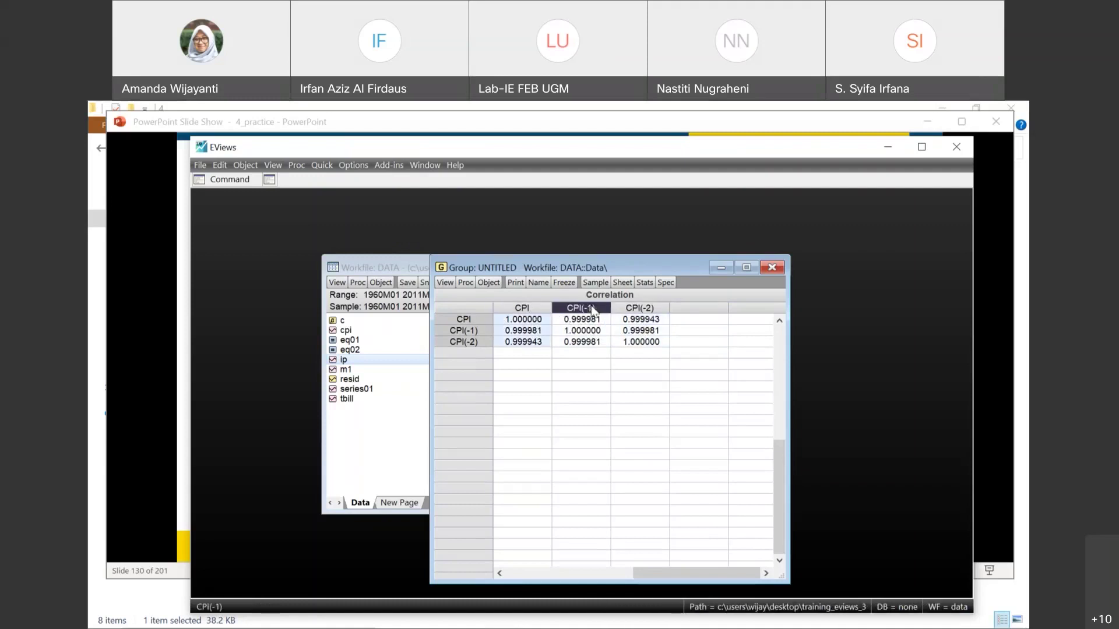
{"action": "left_click", "coordinate": [638, 309]}
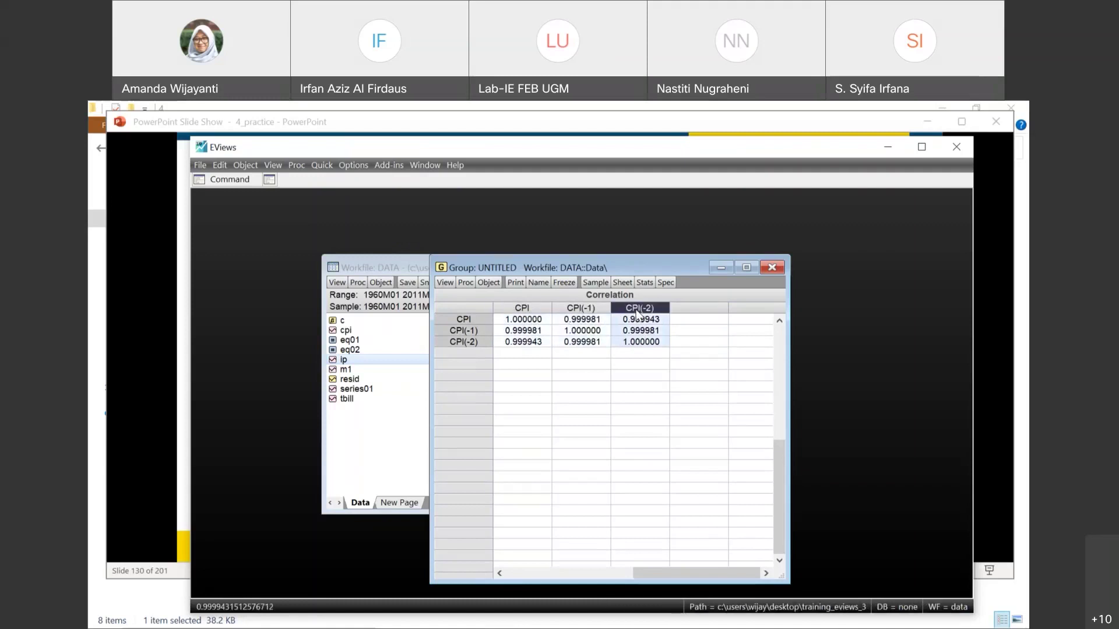
{"action": "left_click", "coordinate": [588, 323]}
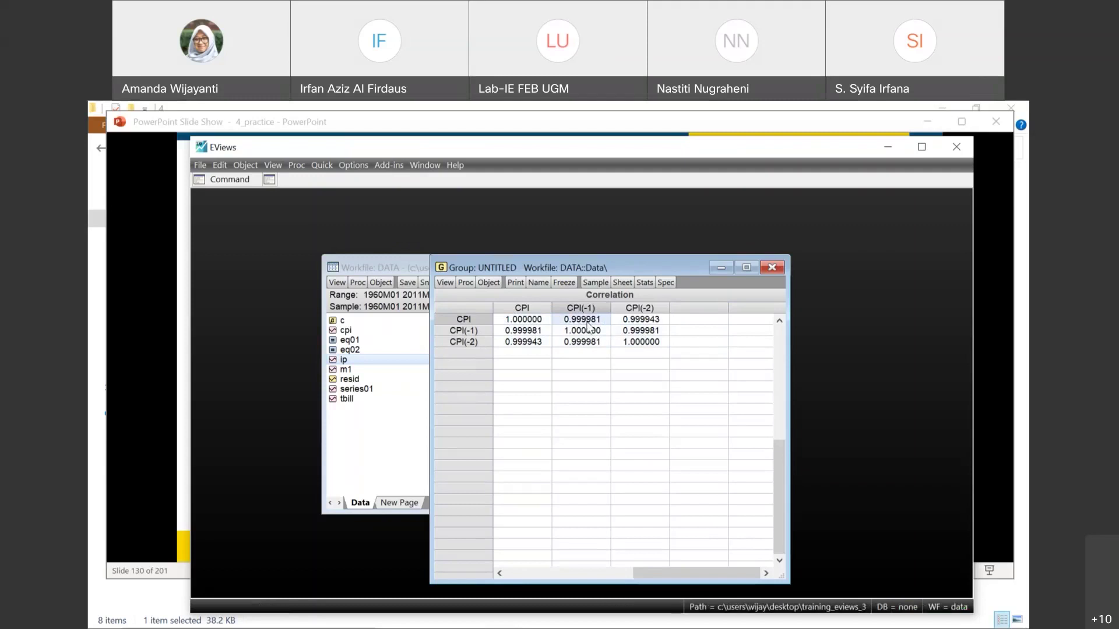
{"action": "left_click", "coordinate": [572, 342]}
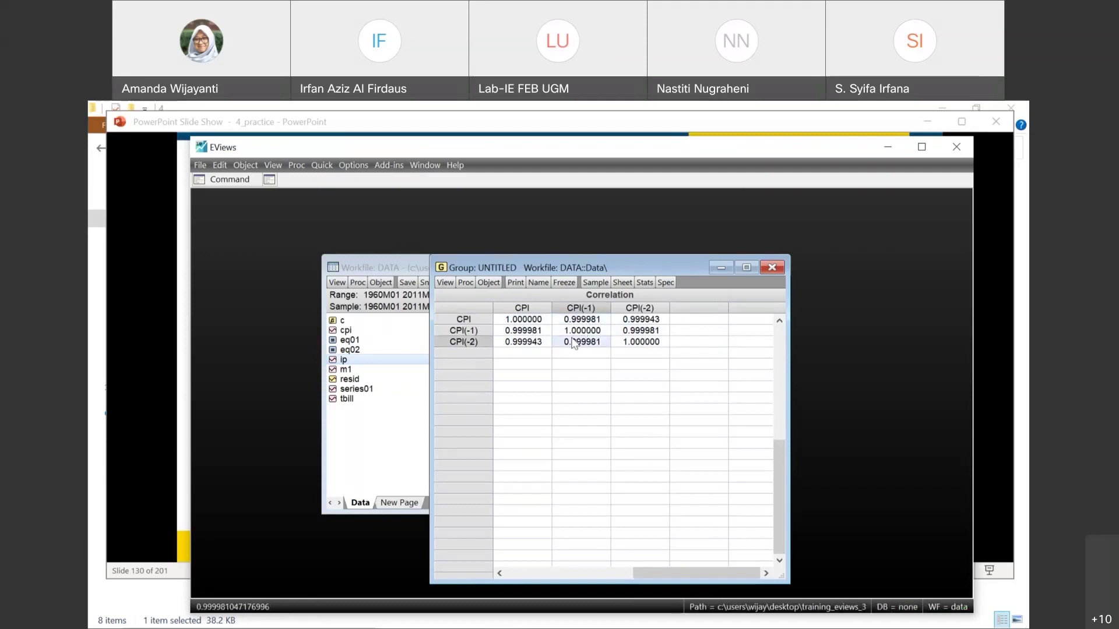
{"action": "left_click", "coordinate": [527, 330]}
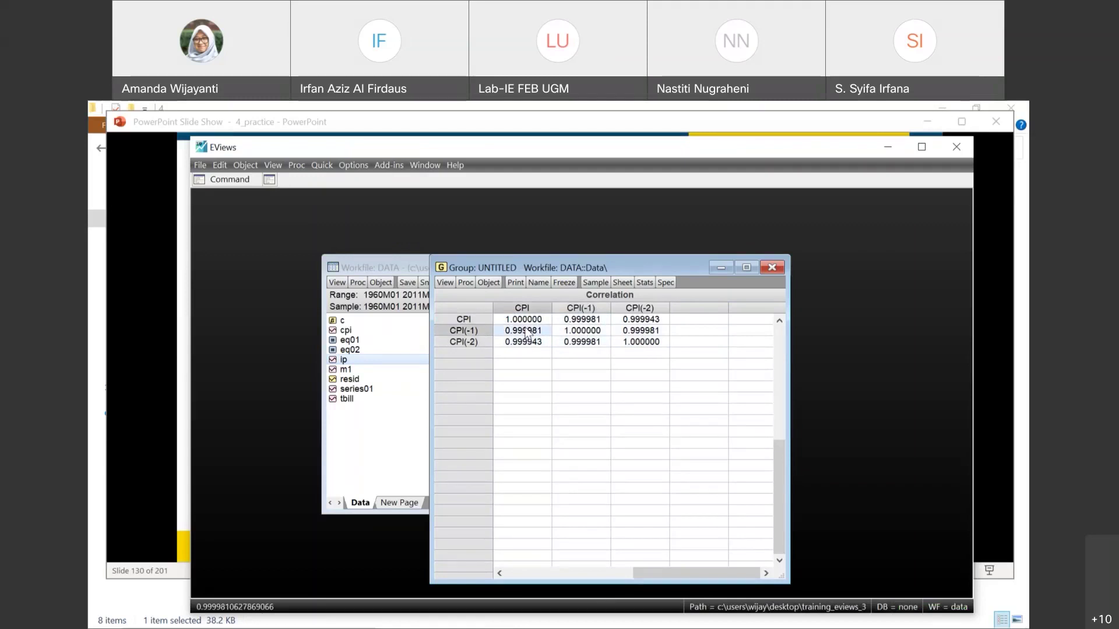
{"action": "left_click", "coordinate": [589, 320]}
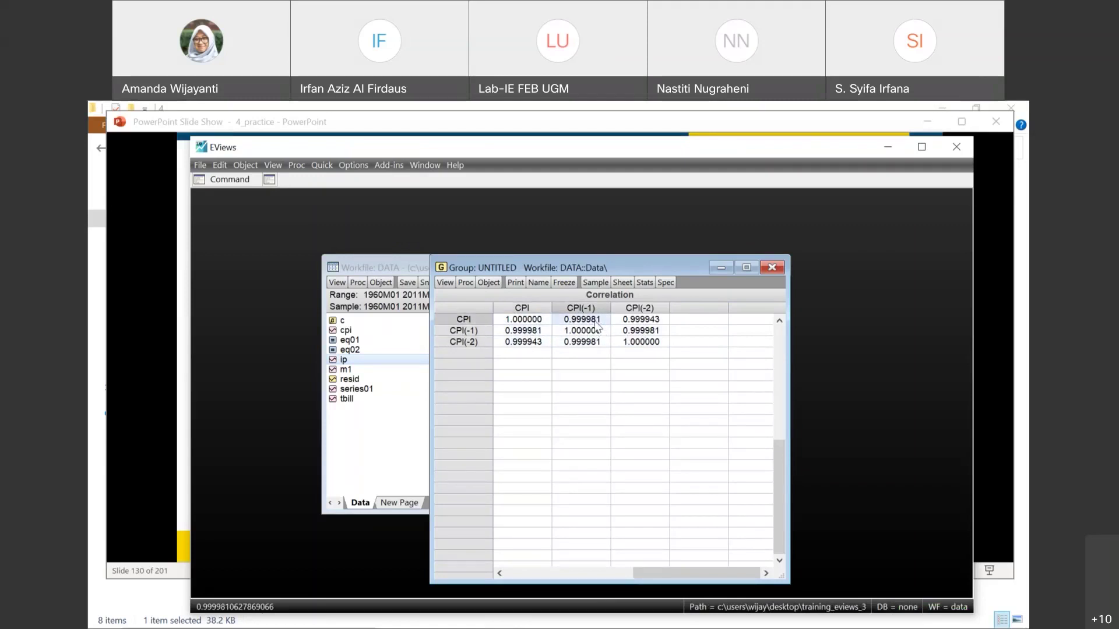
{"action": "left_click", "coordinate": [586, 345]}
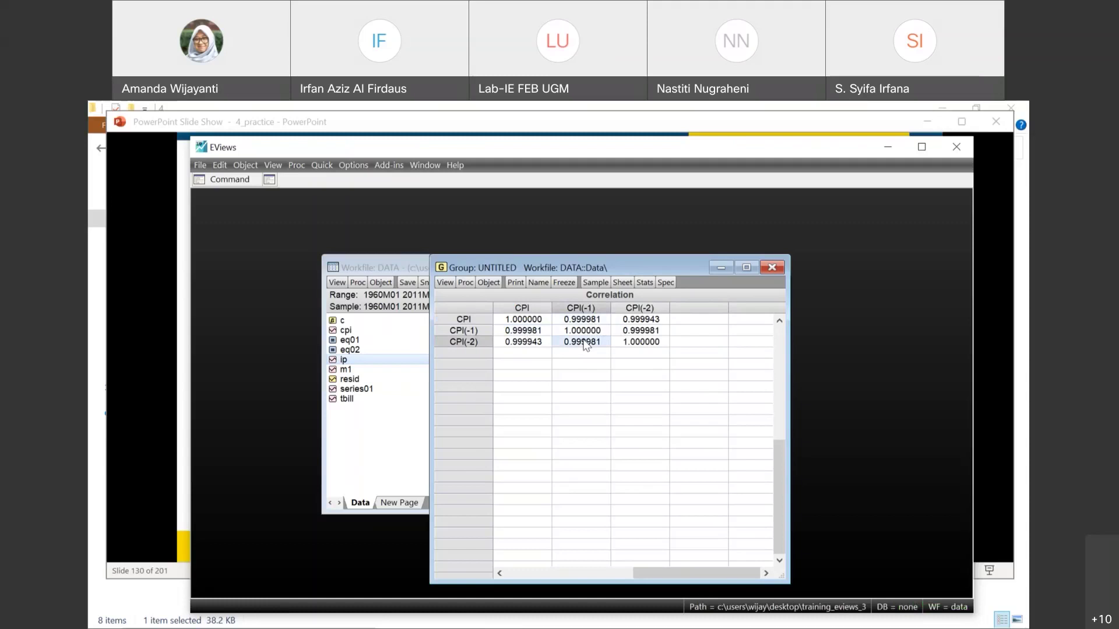
{"action": "left_click", "coordinate": [519, 332]}
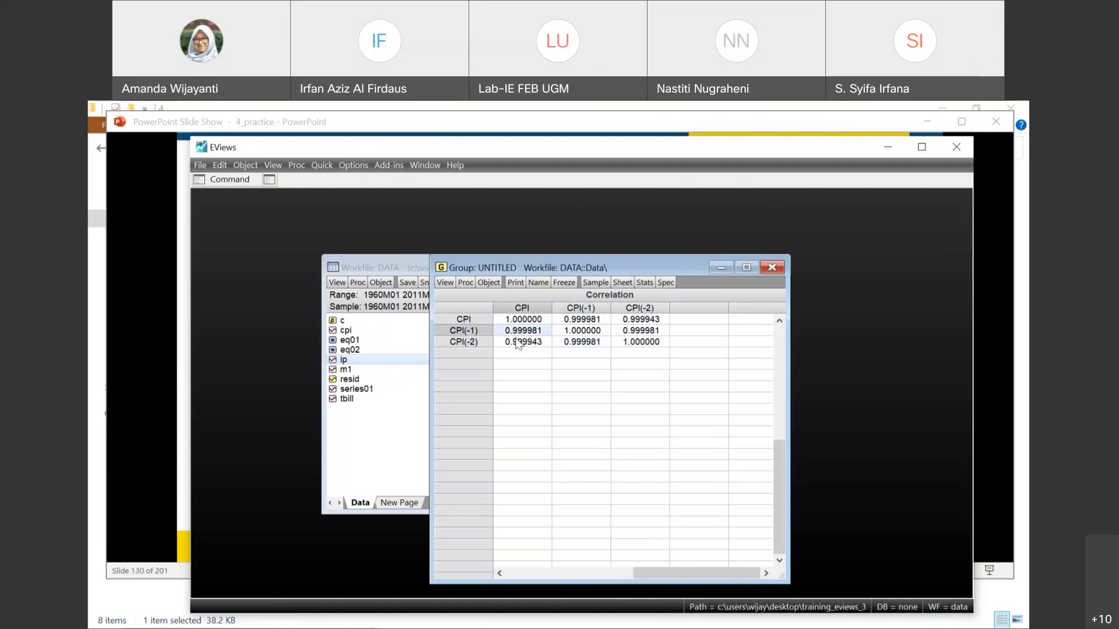
{"action": "left_click", "coordinate": [520, 343]}
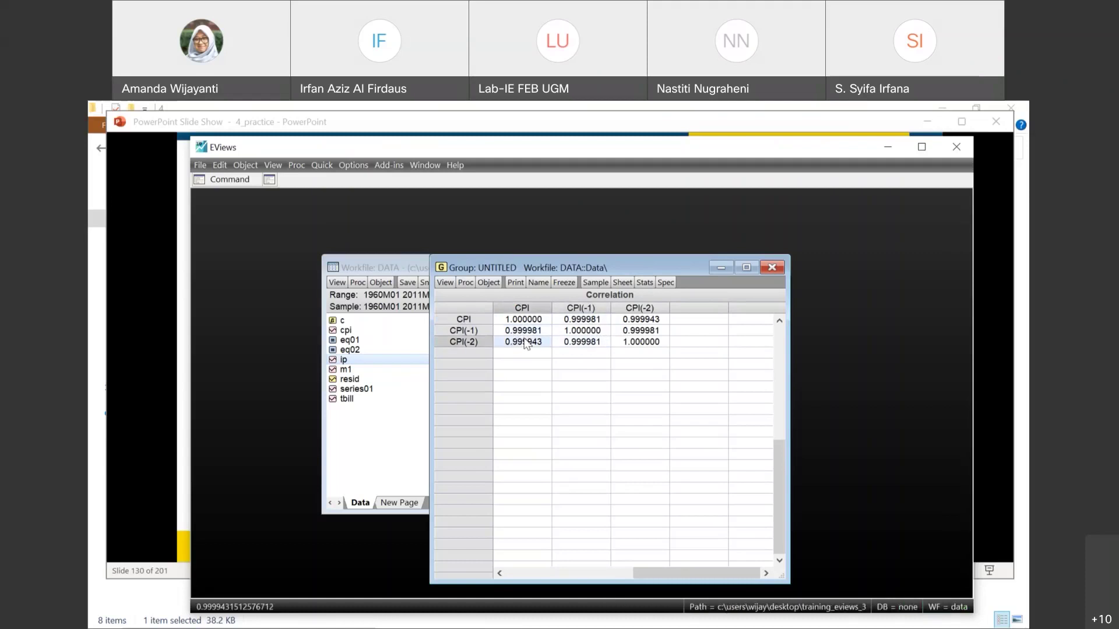
{"action": "left_click", "coordinate": [571, 322]}
{"action": "left_click", "coordinate": [635, 322]}
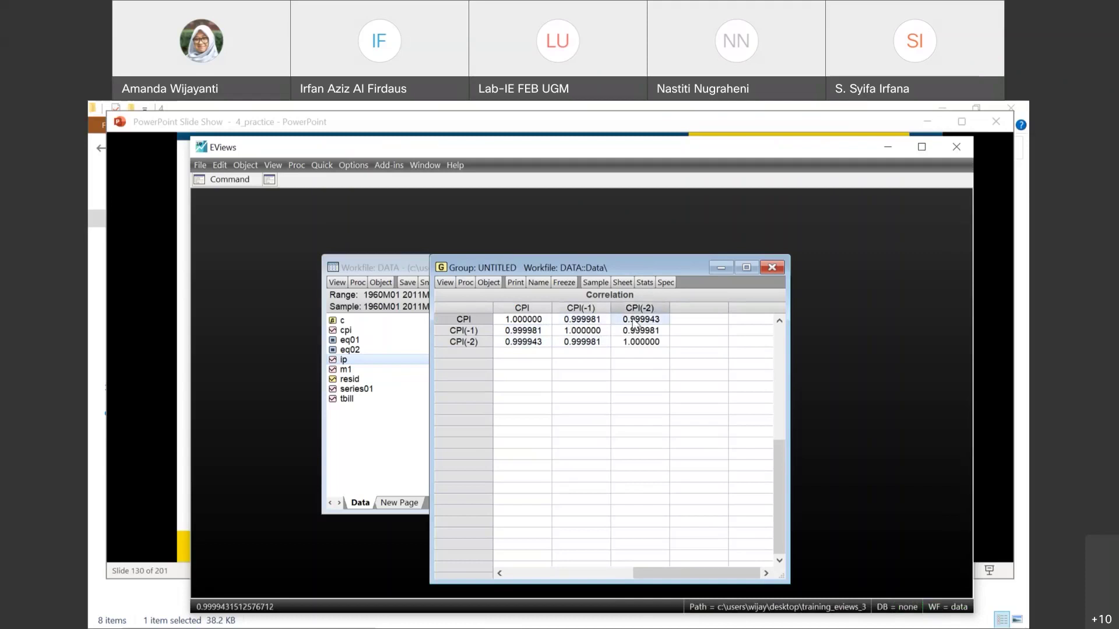
Close the correlation group window and delete the untitled group without naming it
{"action": "left_click", "coordinate": [781, 268]}
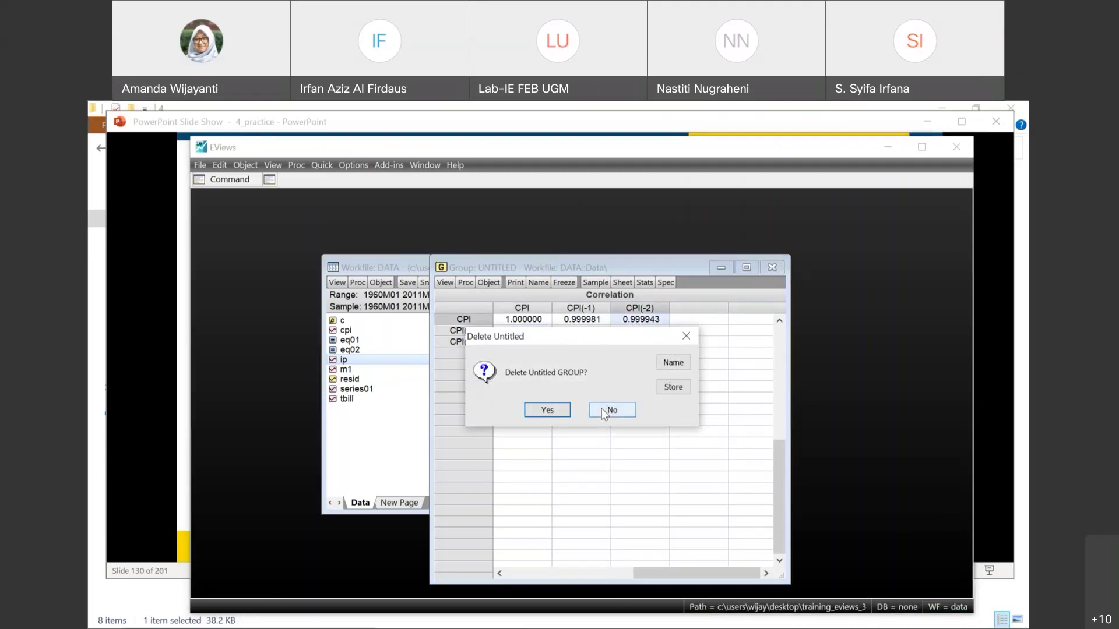
{"action": "left_click", "coordinate": [606, 410]}
{"action": "left_click", "coordinate": [773, 267]}
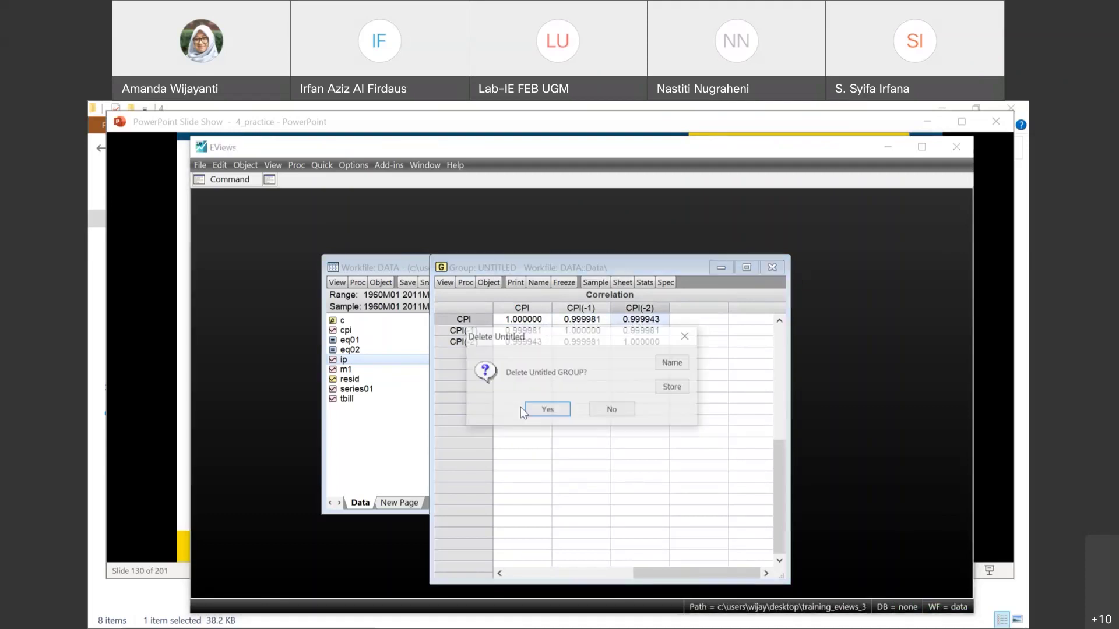
{"action": "left_click", "coordinate": [533, 410]}
Switch to the PowerPoint slide show and advance through Examples 2 to 4 to the Time Series Regressions and Date Dummies slide
{"action": "left_click", "coordinate": [152, 291]}
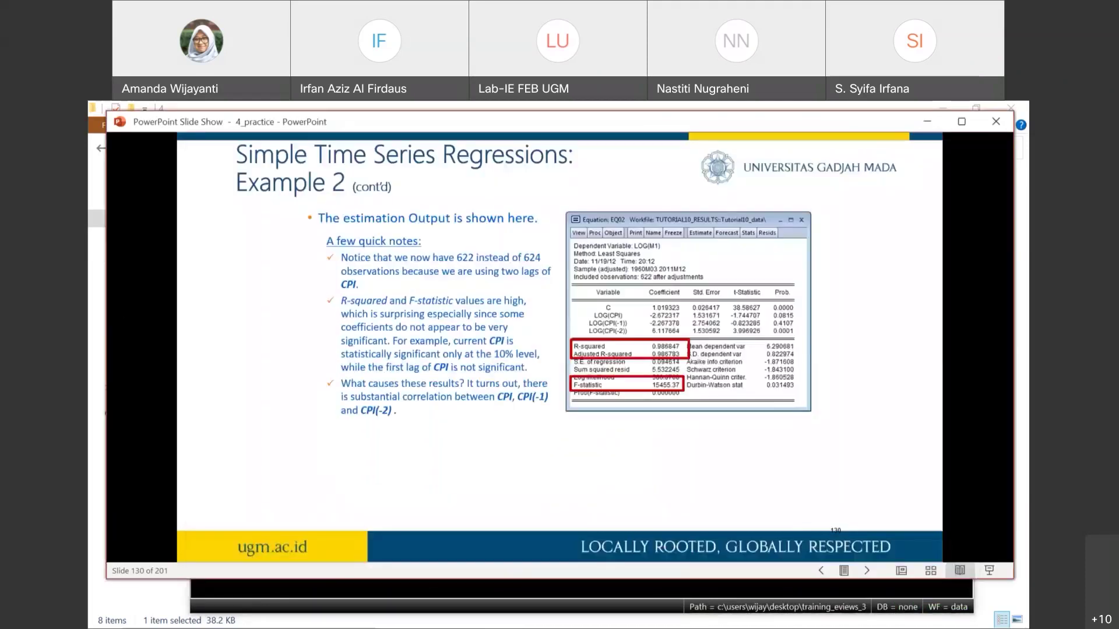
{"action": "key", "text": "Right"}
{"action": "key", "text": "Right"}
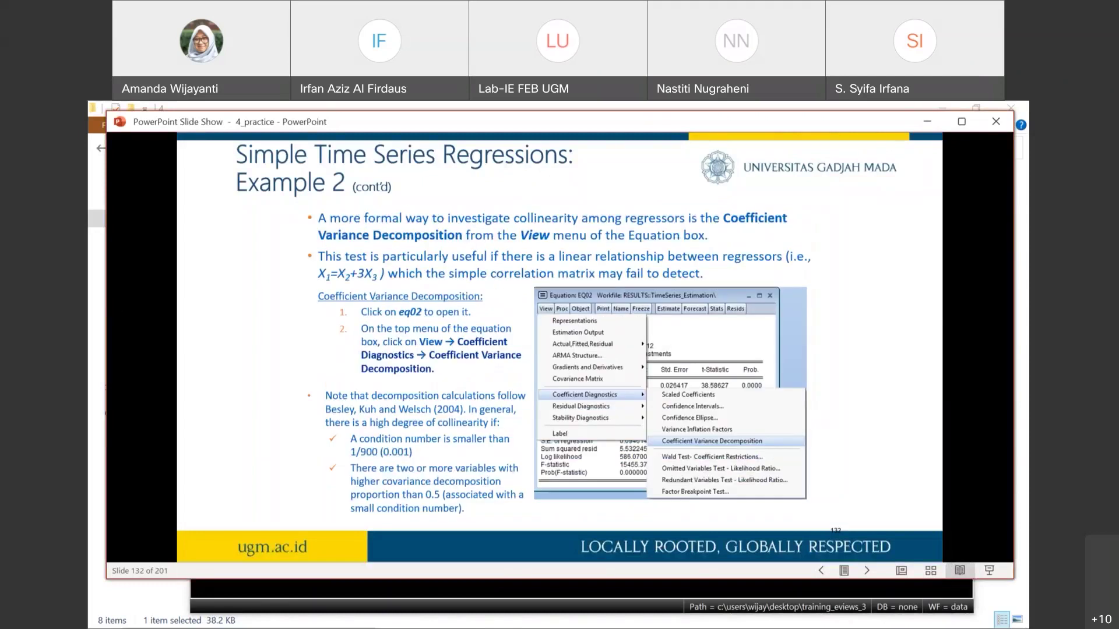
{"action": "key", "text": "Right"}
{"action": "key", "text": "Right"}
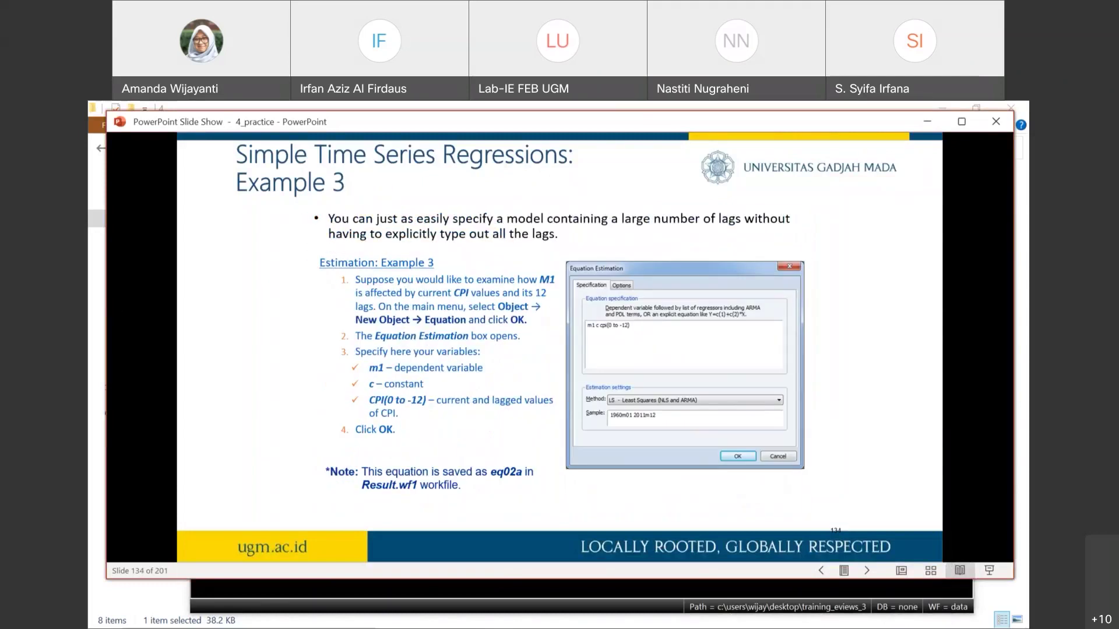
{"action": "key", "text": "Right"}
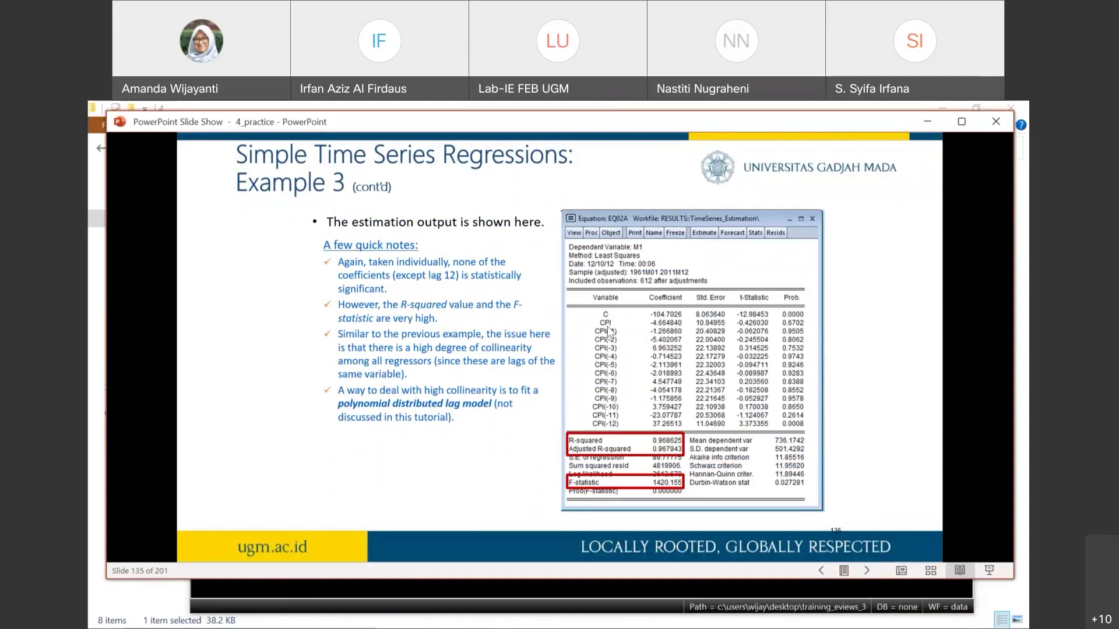
{"action": "left_click", "coordinate": [611, 431]}
{"action": "key", "text": "Right"}
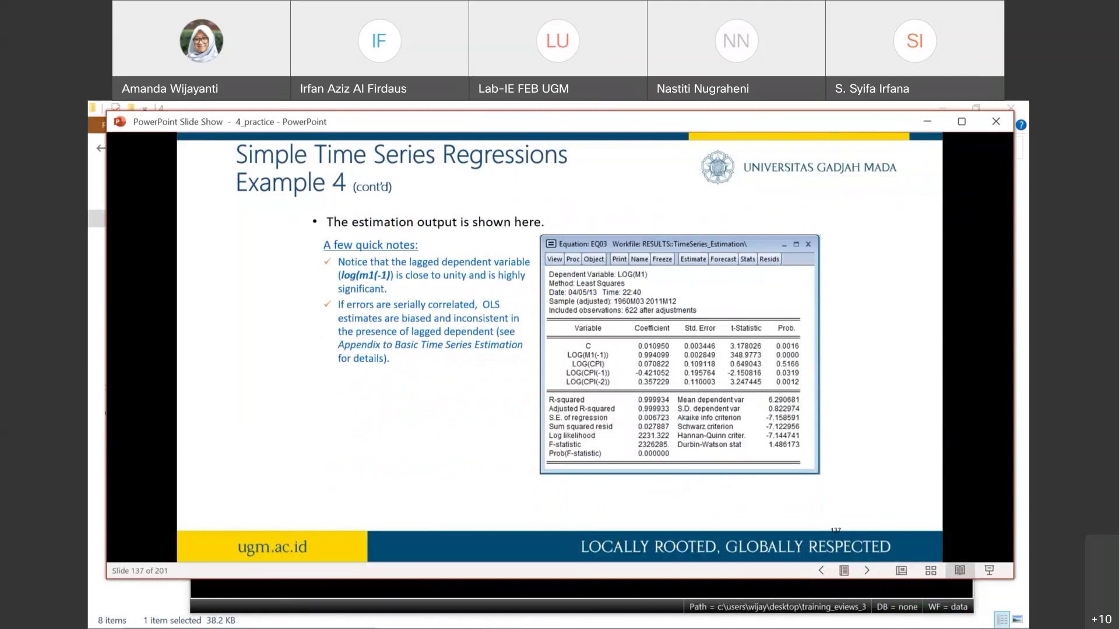
{"action": "key", "text": "Right"}
{"action": "key", "text": "Right"}
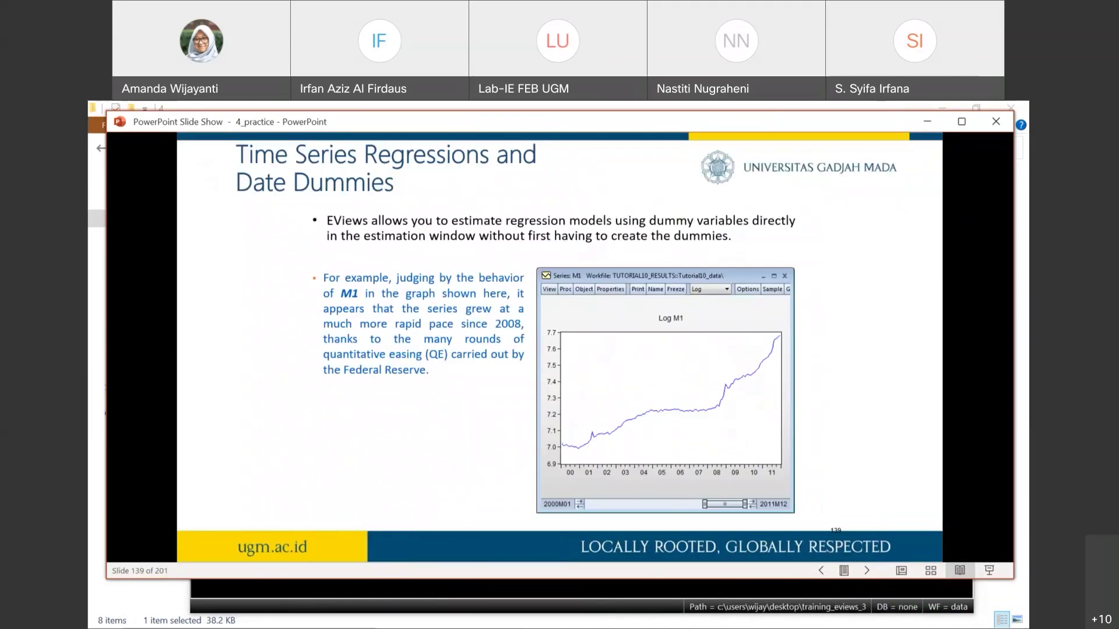
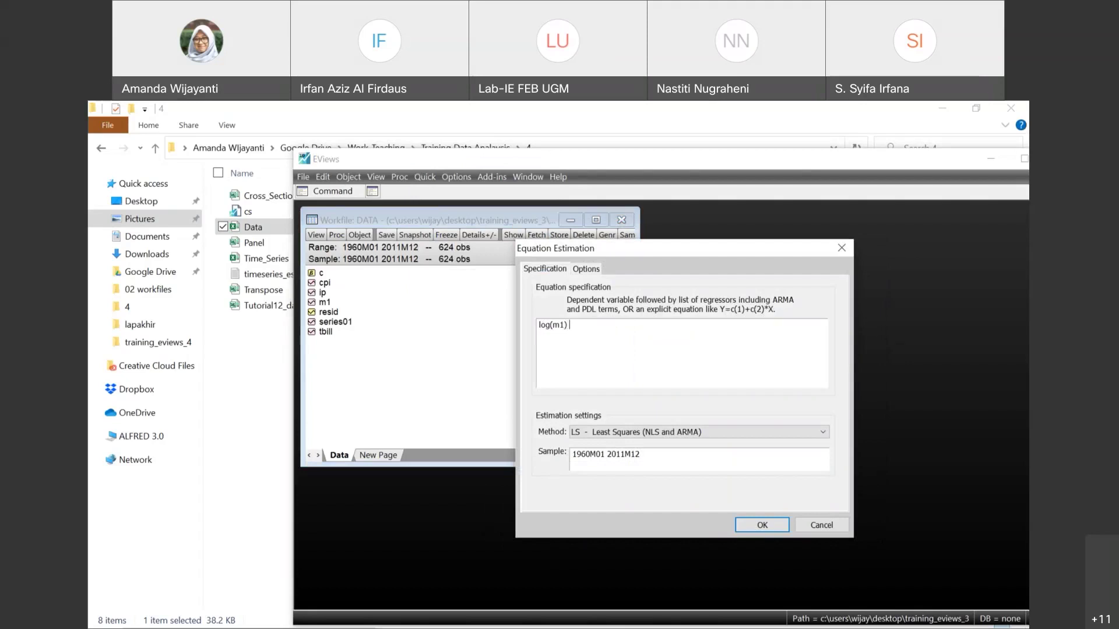
Estimate a least squares equation of log(m1) on c, log(cpi), log(ip) and tbill over 1960M01 2011M12
{"action": "type", "text": "g(cpi) log(ip) tbill"}
{"action": "key", "text": "Return"}
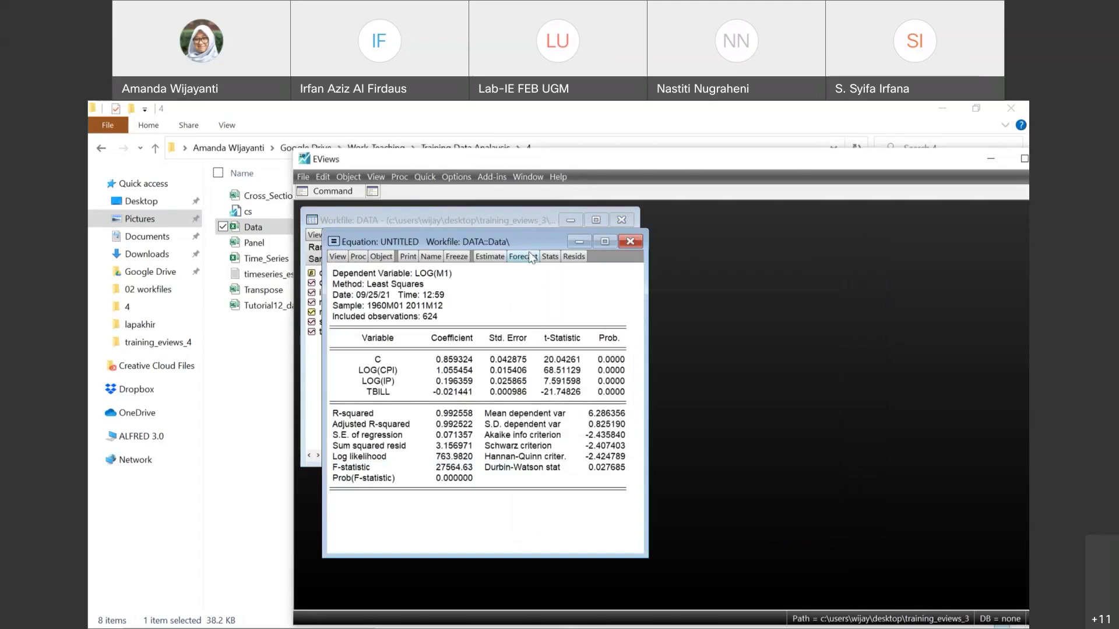
{"action": "left_click_drag", "start_coordinate": [529, 238], "coordinate": [645, 271]}
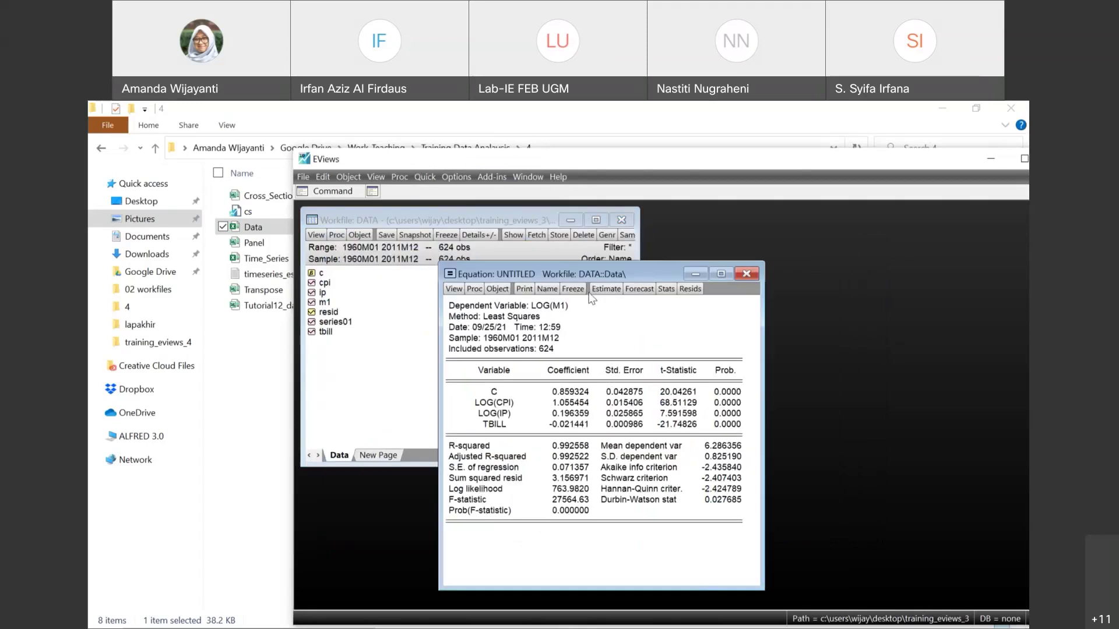
{"action": "left_click", "coordinate": [592, 289]}
{"action": "left_click", "coordinate": [607, 367]}
{"action": "type", "text": "@"}
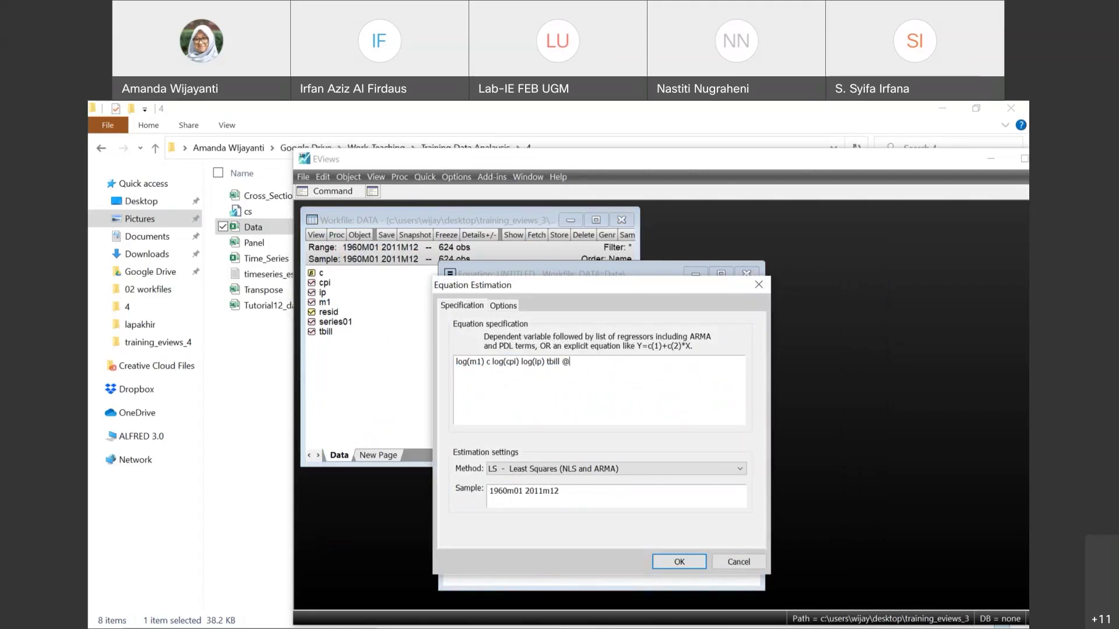
{"action": "type", "text": "year>2008"}
{"action": "left_click", "coordinate": [678, 561]}
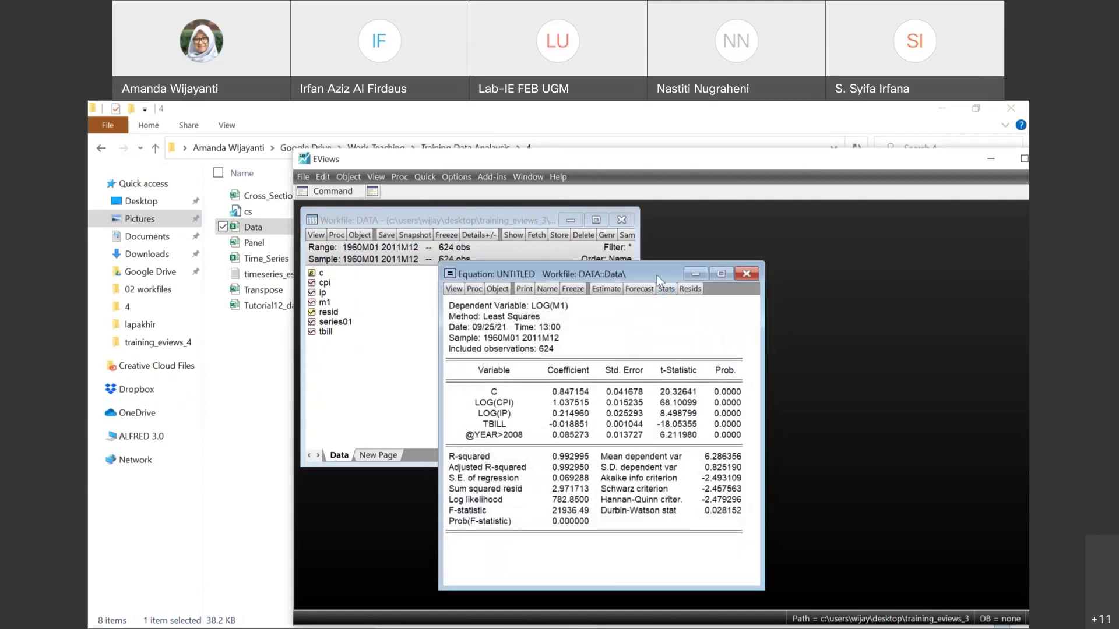
{"action": "left_click_drag", "start_coordinate": [657, 275], "coordinate": [675, 233]}
{"action": "left_click", "coordinate": [511, 396]}
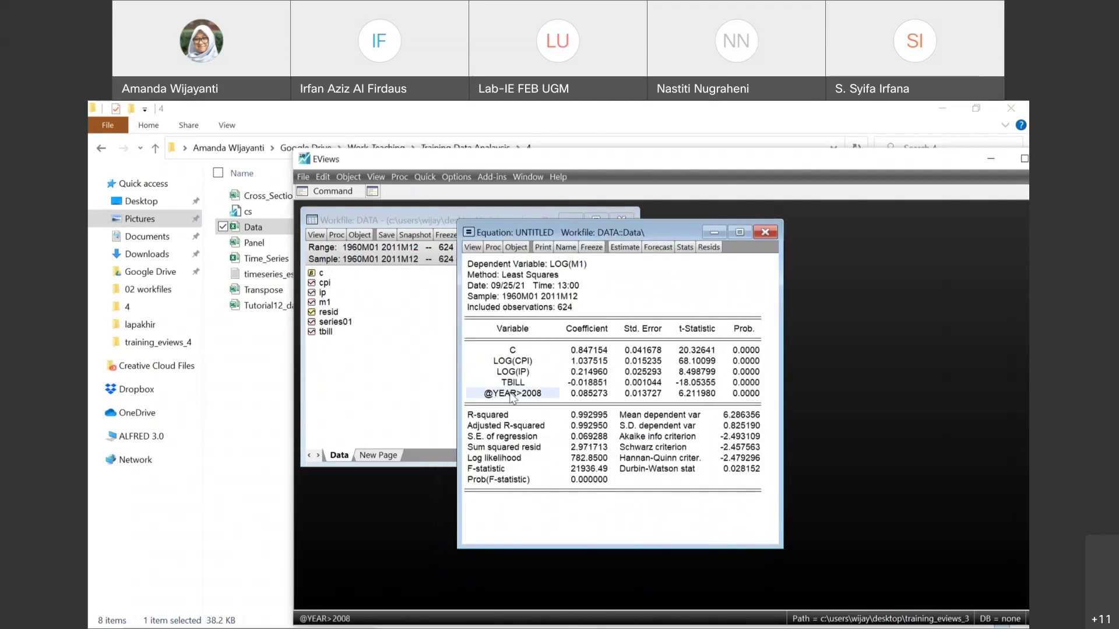
{"action": "key", "text": "shift+Right"}
{"action": "key", "text": "shift+Right"}
{"action": "key", "text": "shift+Right"}
{"action": "key", "text": "shift+Right"}
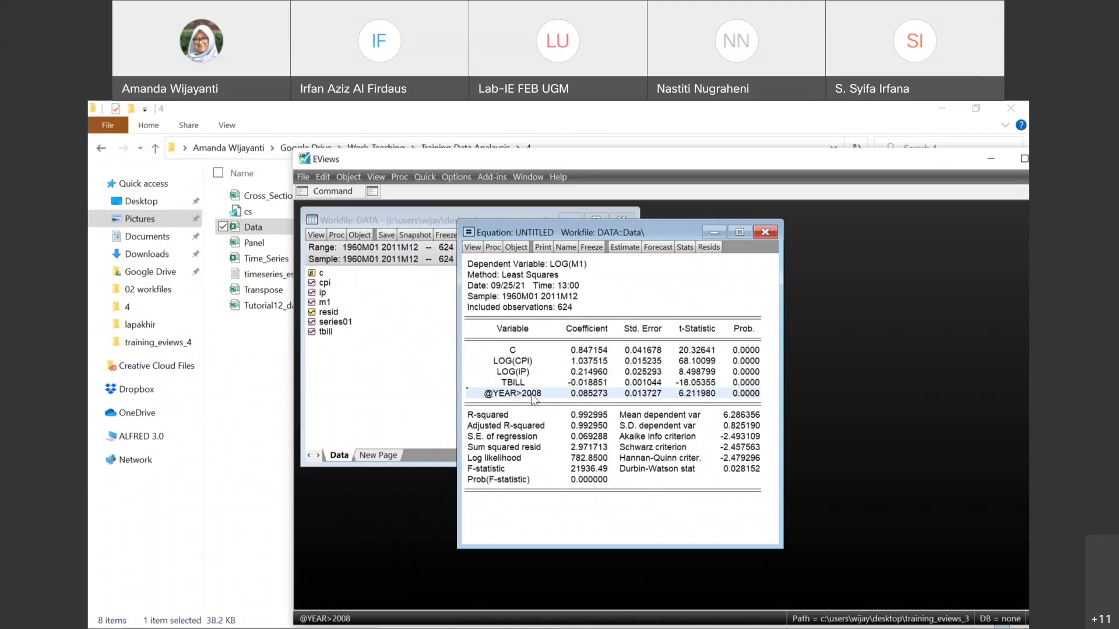
{"action": "left_click", "coordinate": [574, 266]}
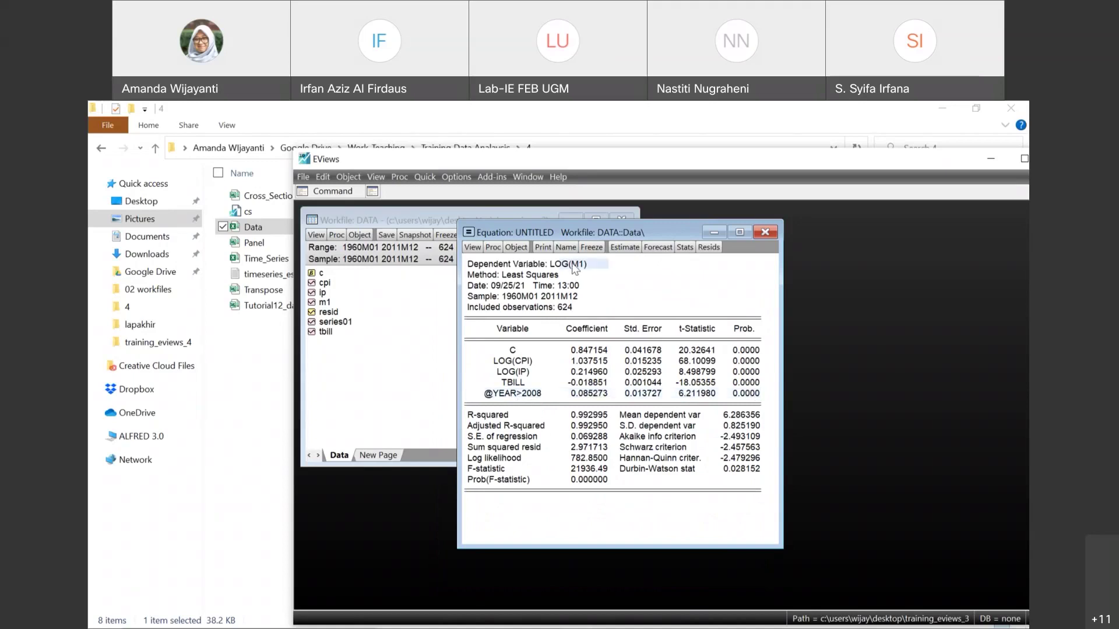
{"action": "left_click", "coordinate": [586, 395]}
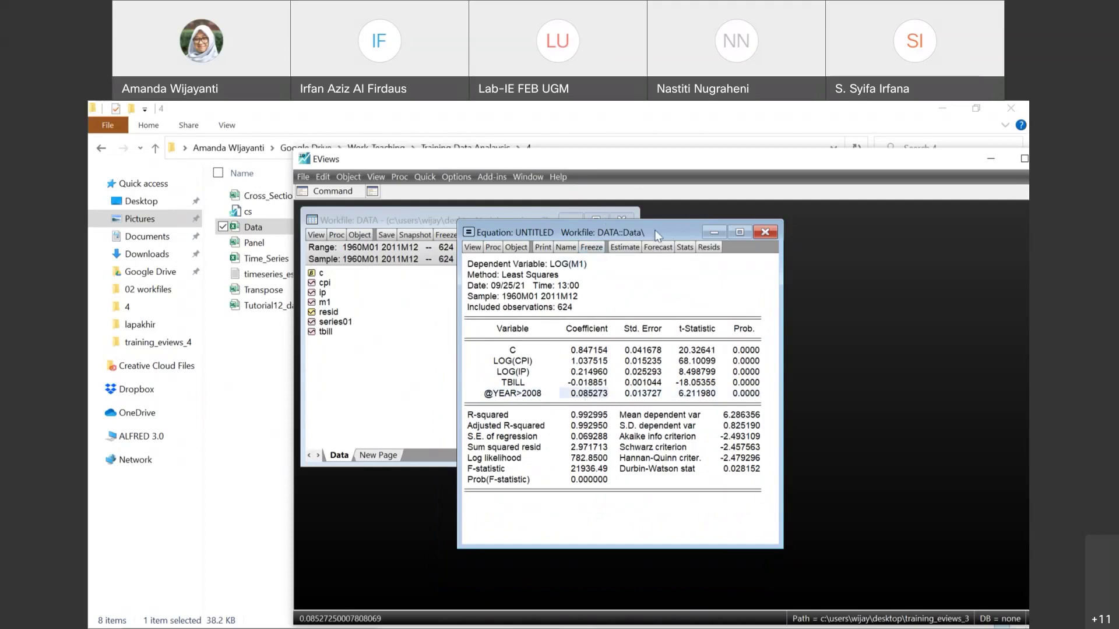
{"action": "left_click_drag", "start_coordinate": [655, 229], "coordinate": [802, 233]}
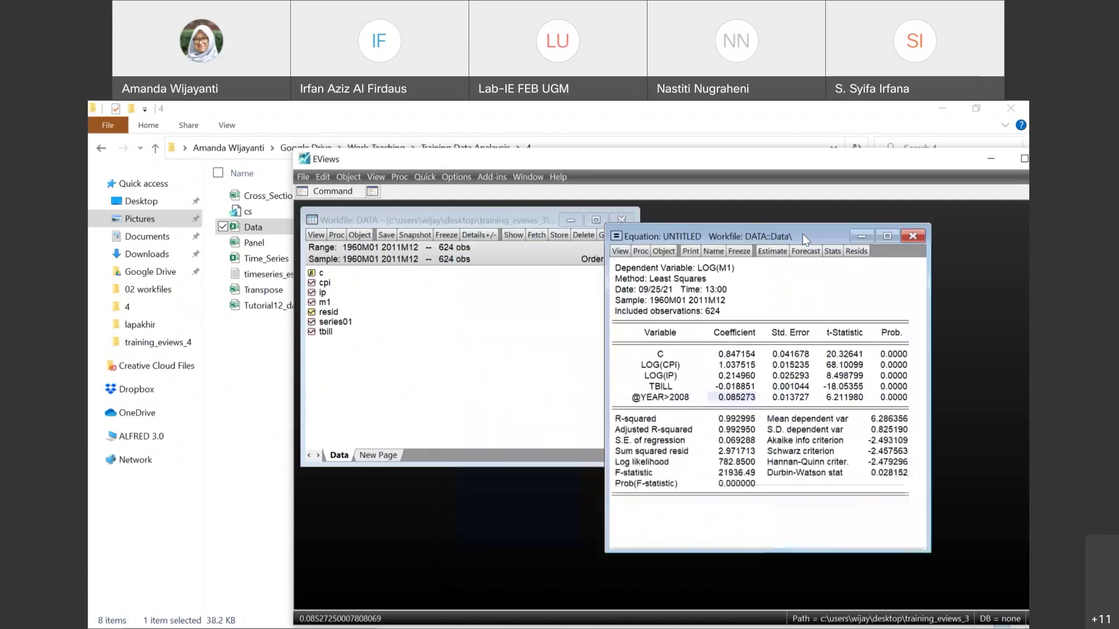
Switch to the PowerPoint slide show and go to the Date Dummies Example 2 slide
{"action": "mouse_move", "coordinate": [561, 619]}
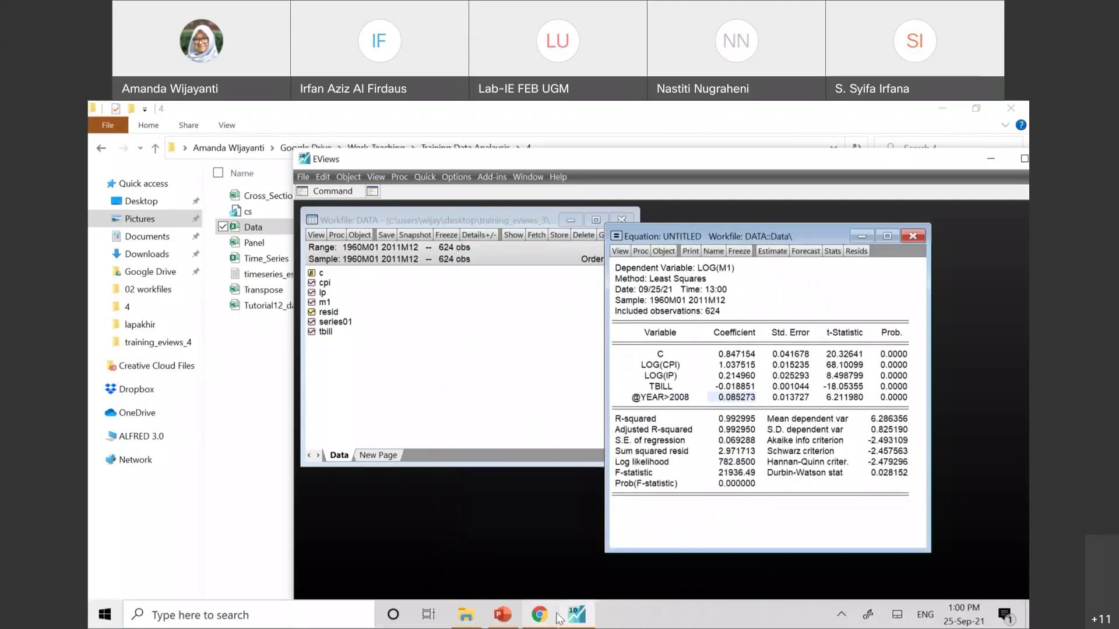
{"action": "left_click", "coordinate": [503, 618]}
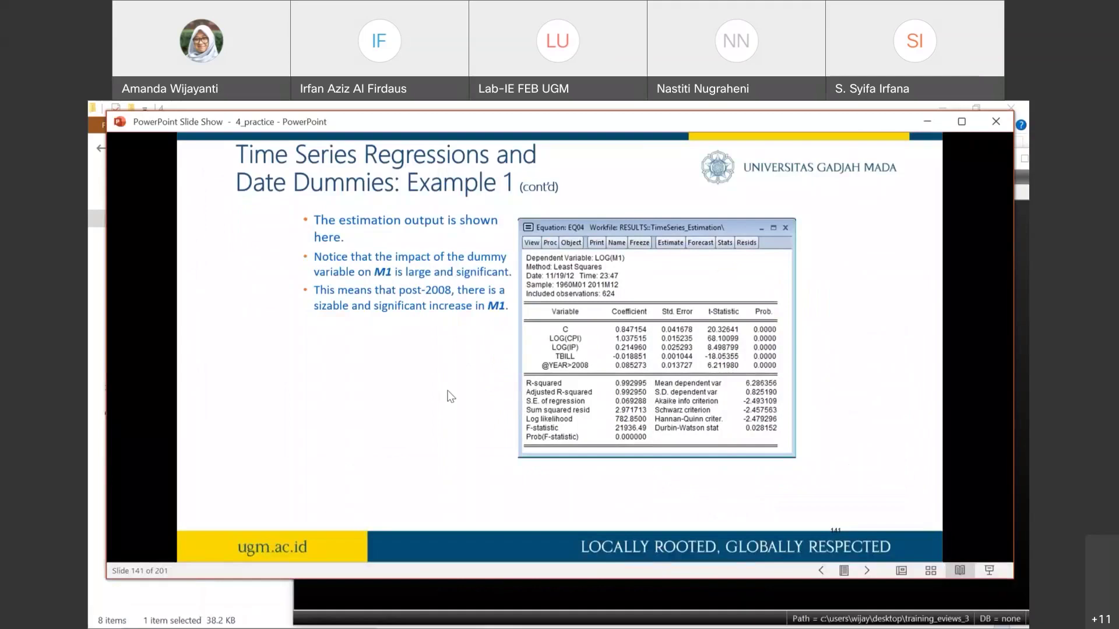
{"action": "key", "text": "Right"}
{"action": "key", "text": "Right"}
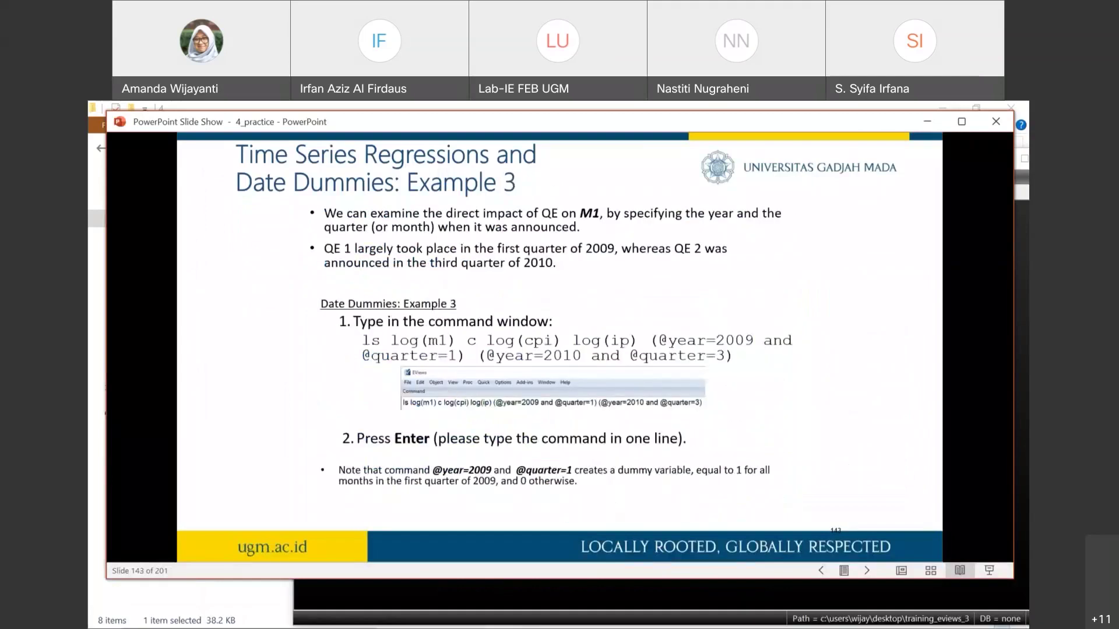
{"action": "key", "text": "Left"}
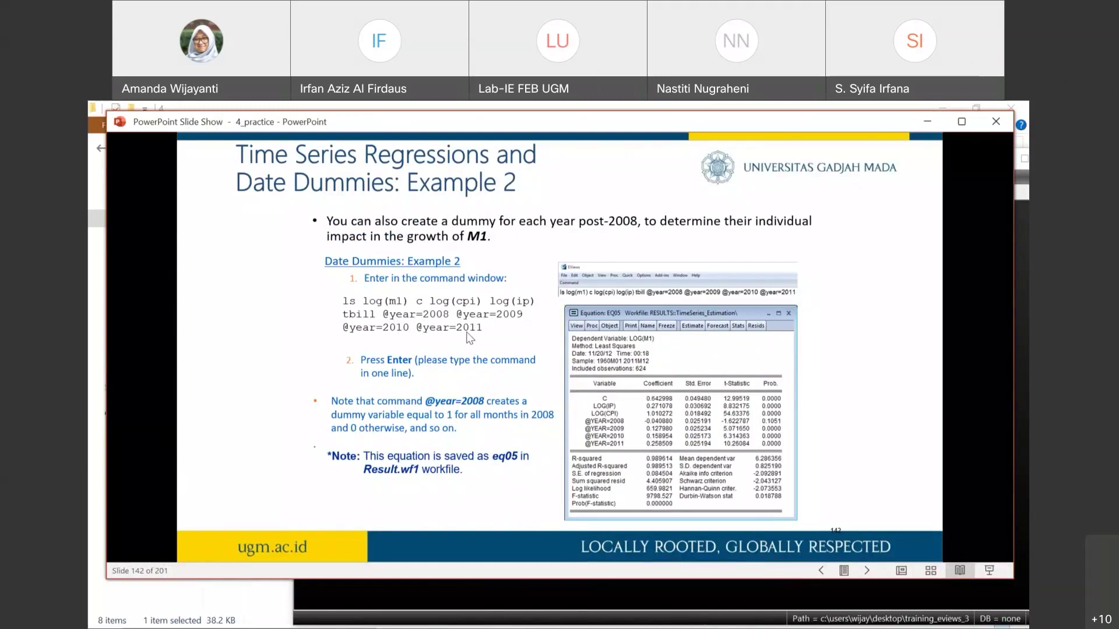
{"action": "mouse_move", "coordinate": [466, 627]}
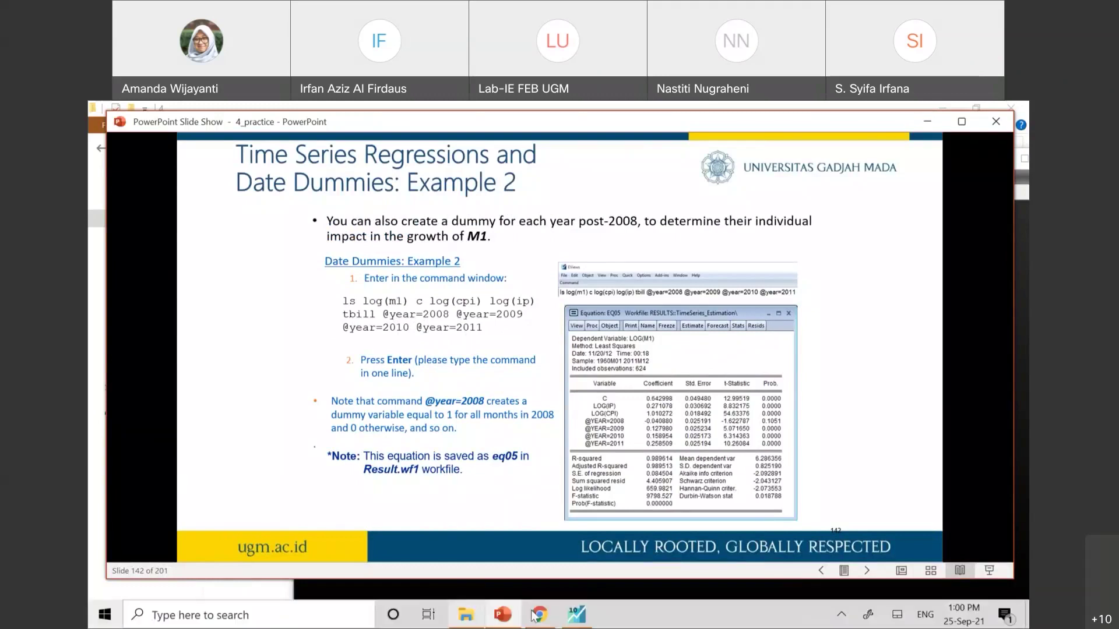
{"action": "left_click", "coordinate": [467, 622]}
{"action": "double_click", "coordinate": [327, 275]}
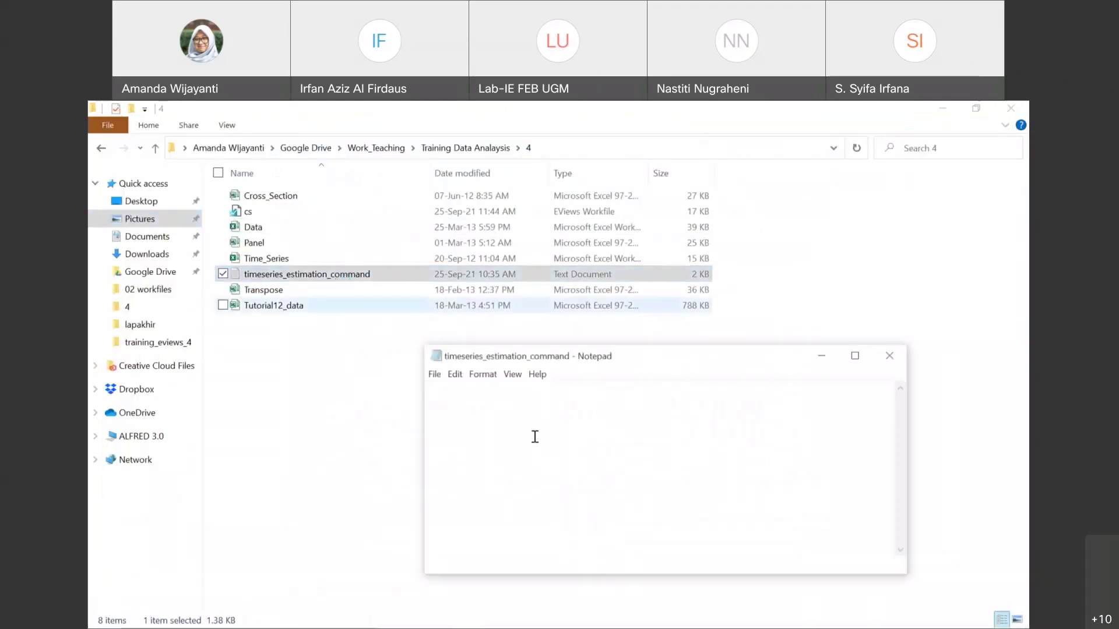
{"action": "left_click", "coordinate": [430, 463]}
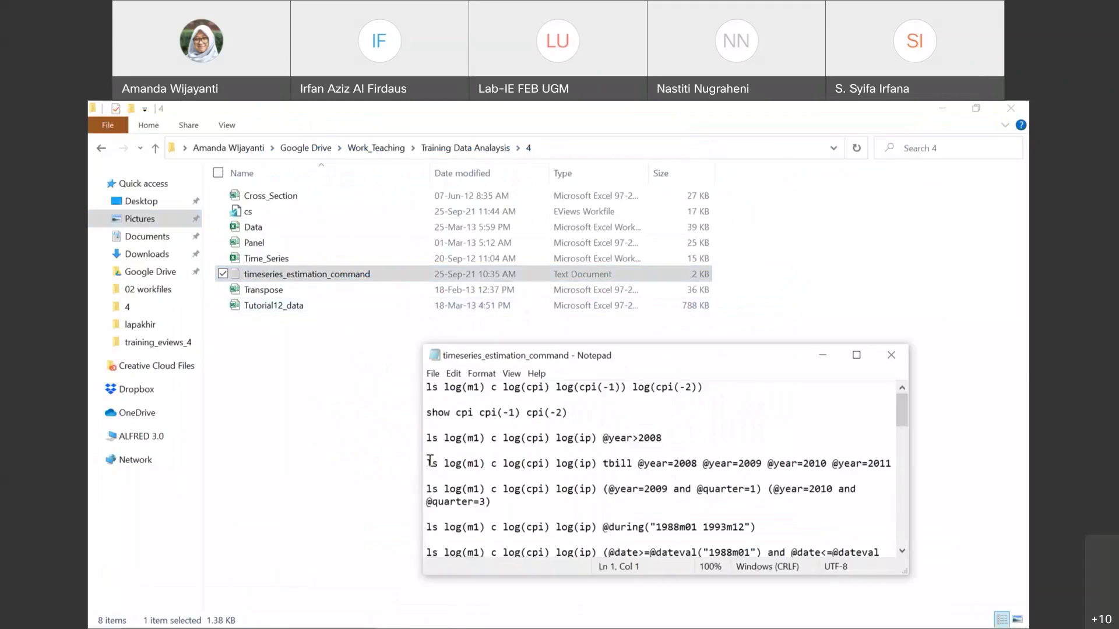
{"action": "key", "text": "shift+Down"}
{"action": "key", "text": "ctrl+c"}
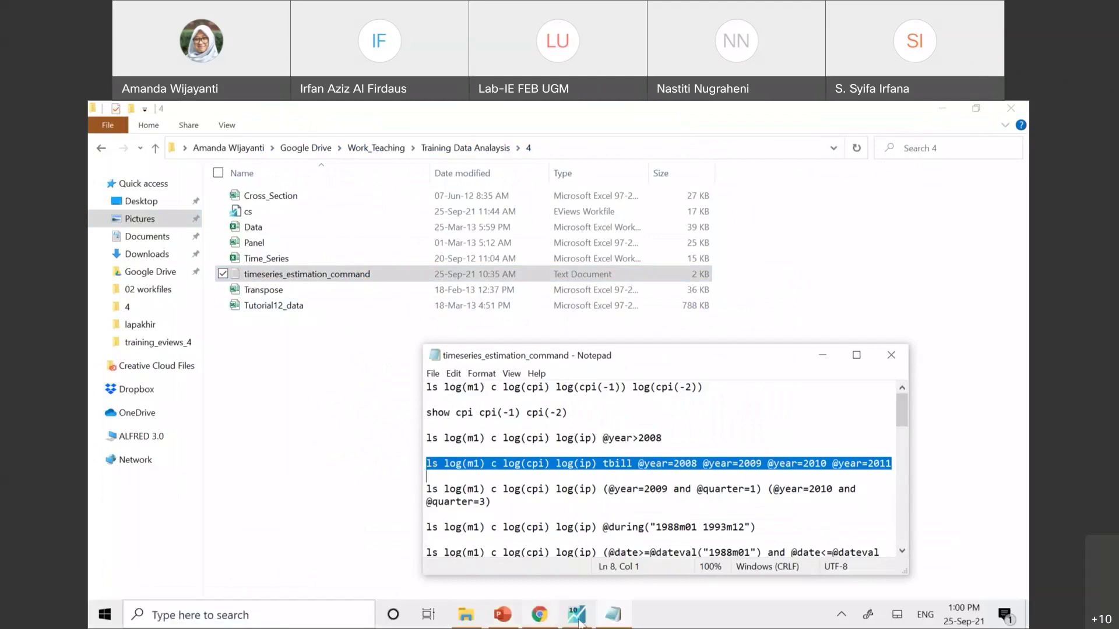
{"action": "left_click", "coordinate": [577, 615]}
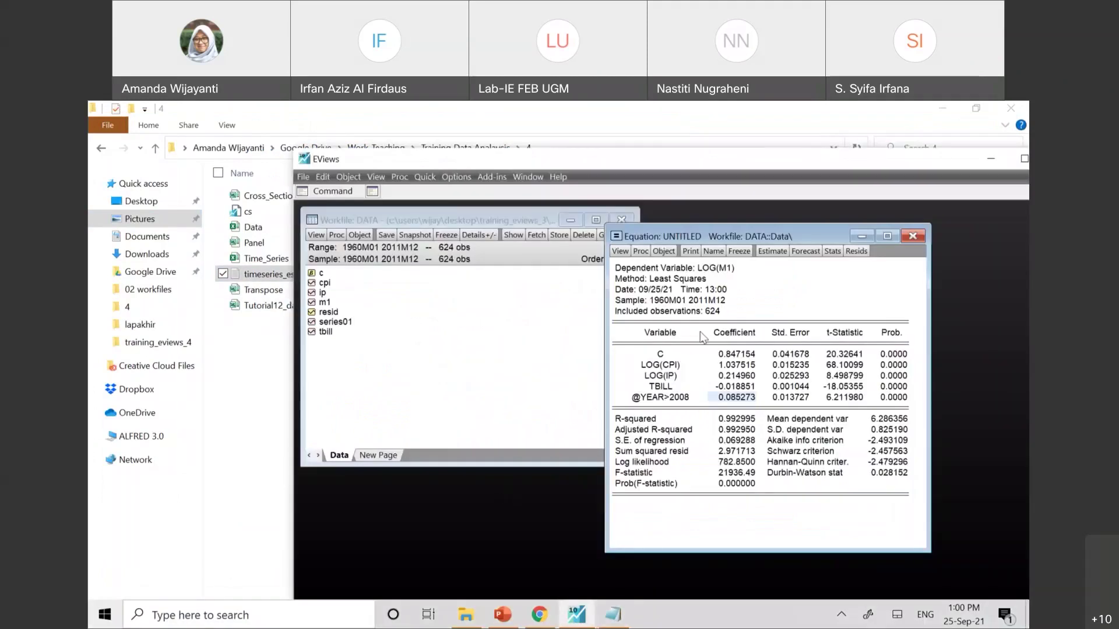
{"action": "left_click", "coordinate": [713, 252]}
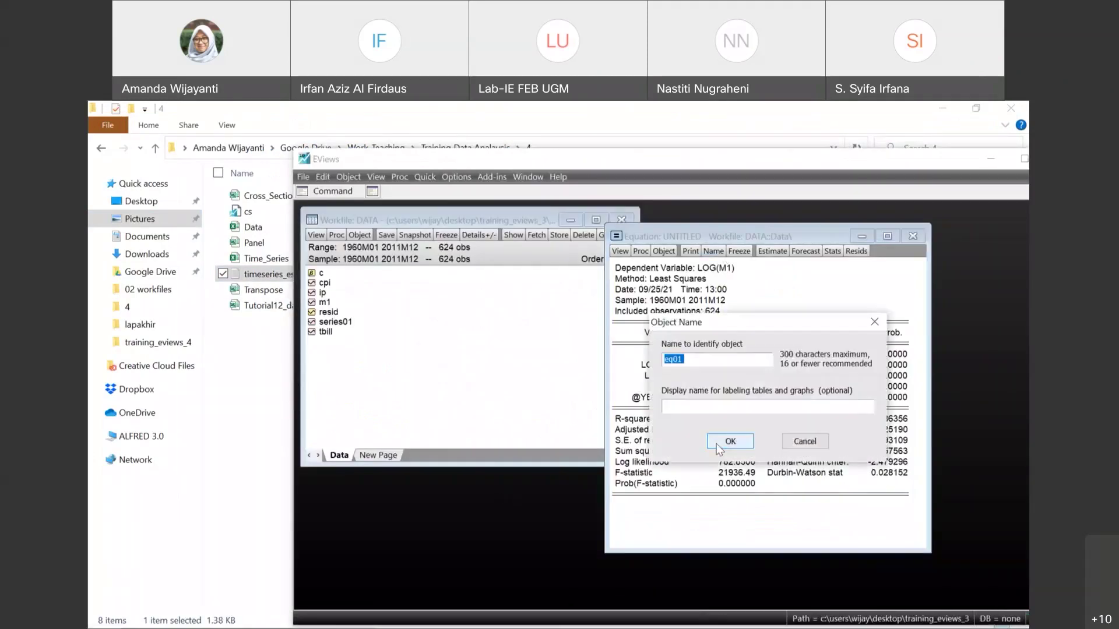
{"action": "left_click", "coordinate": [730, 441]}
{"action": "left_click", "coordinate": [910, 236]}
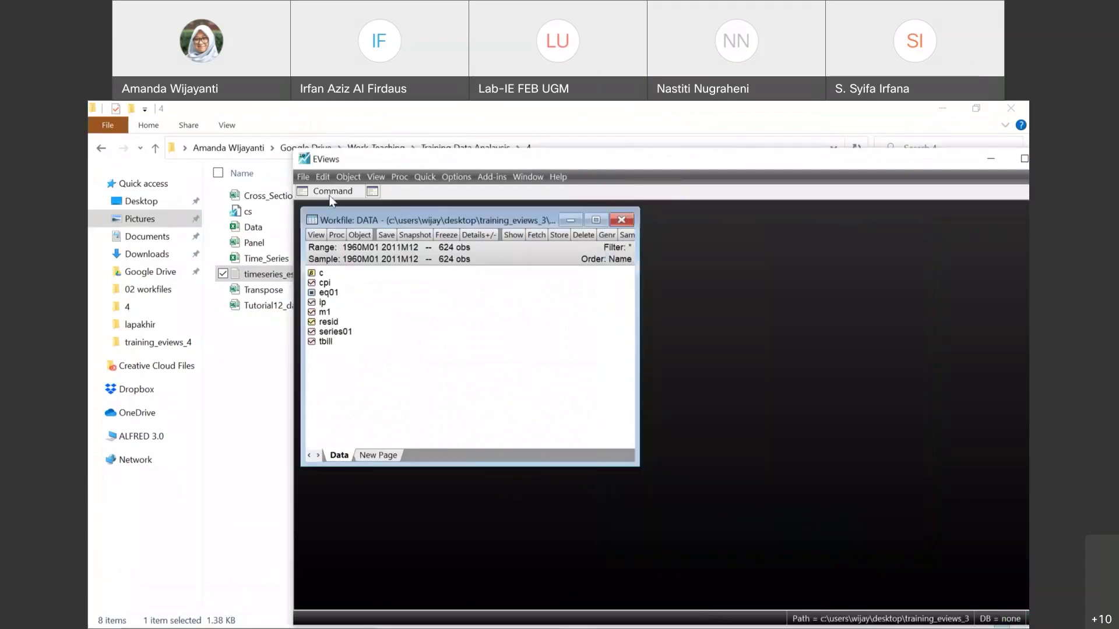
{"action": "left_click", "coordinate": [332, 191]}
{"action": "key", "text": "ctrl+v"}
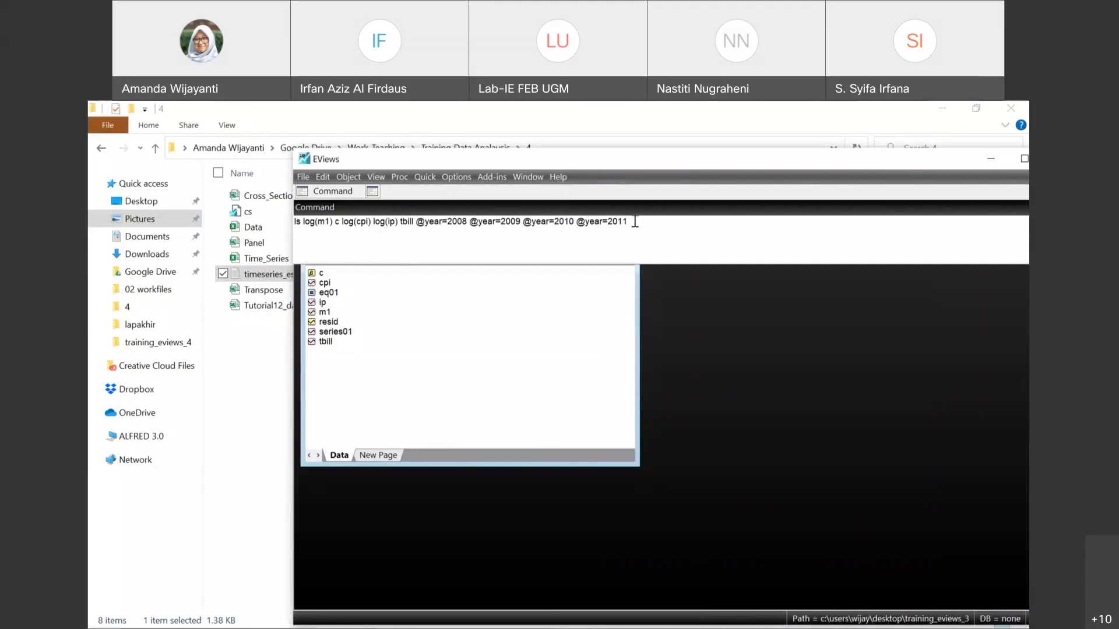
{"action": "key", "text": "Return"}
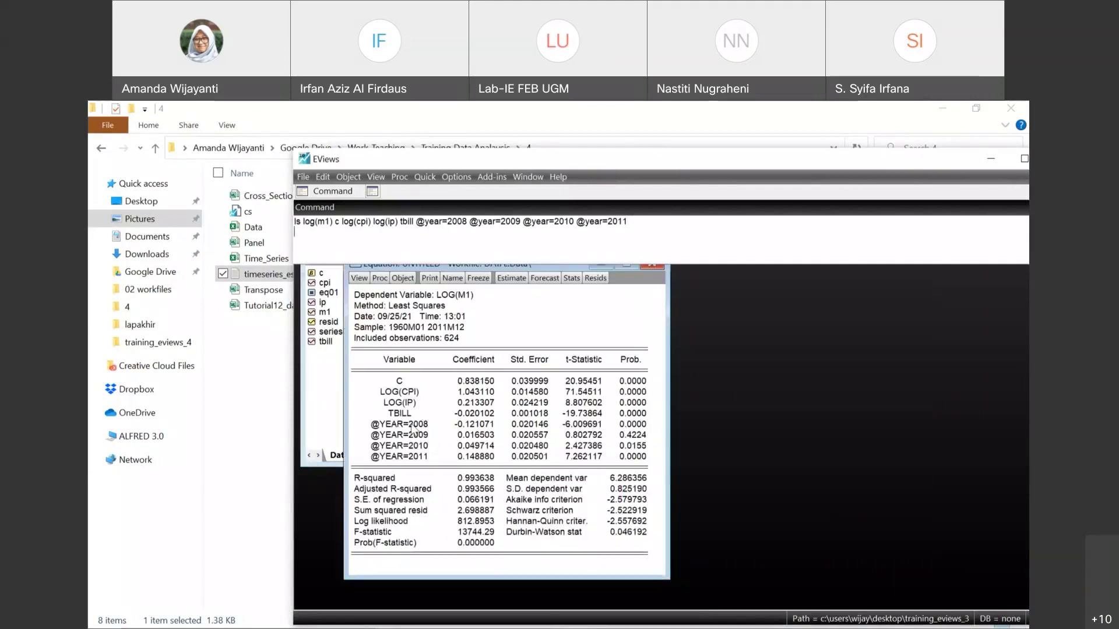
{"action": "left_click", "coordinate": [412, 429]}
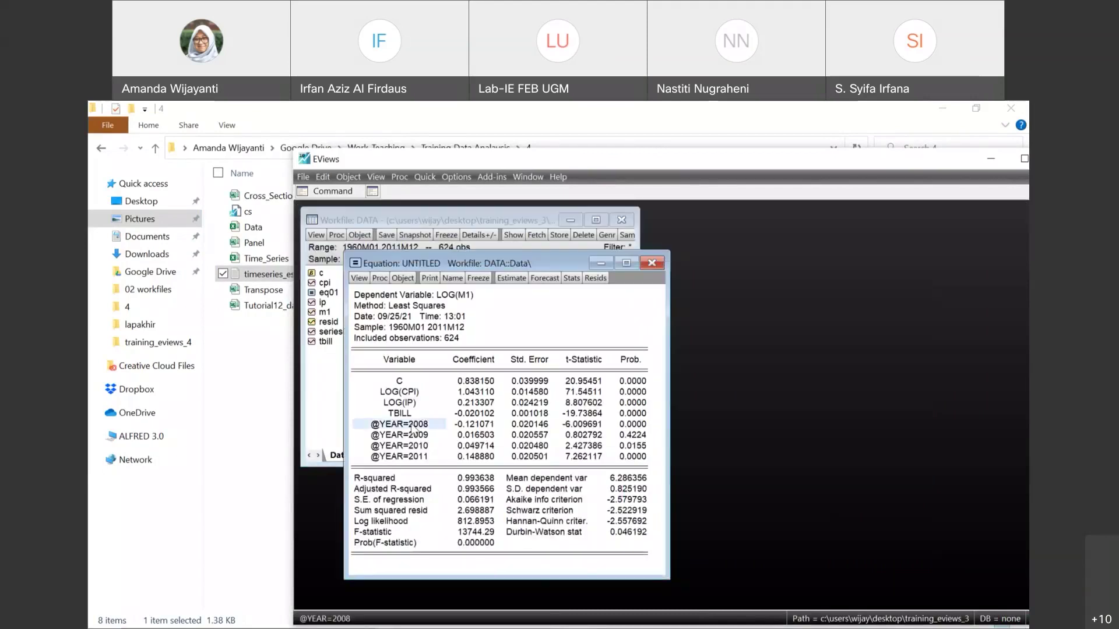
{"action": "left_click_drag", "start_coordinate": [412, 430], "coordinate": [413, 426]}
{"action": "left_click", "coordinate": [632, 435]}
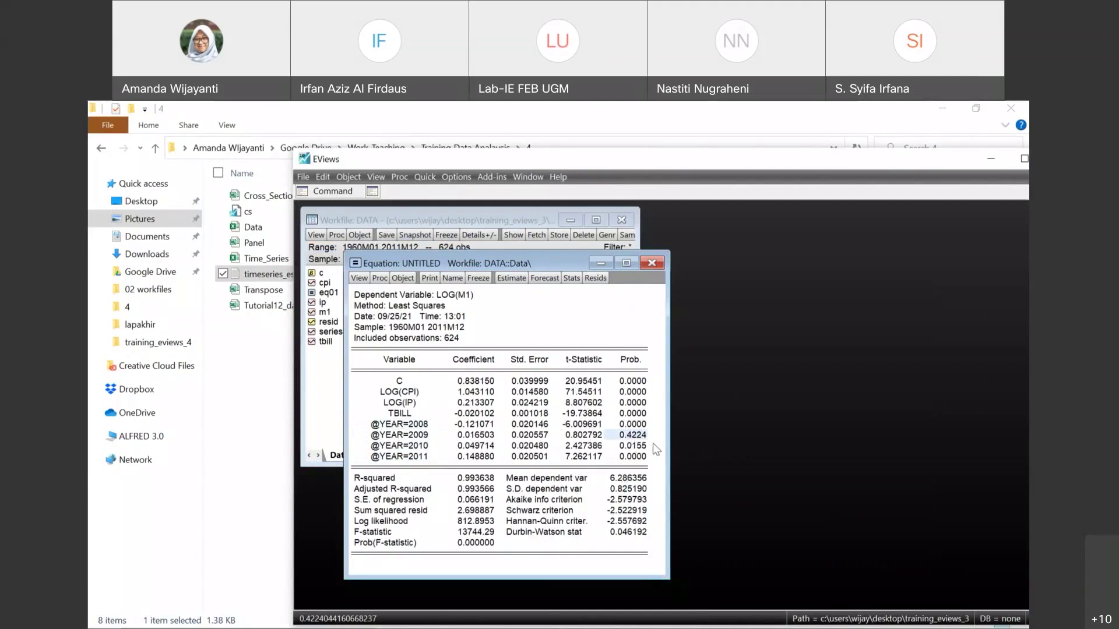
{"action": "mouse_move", "coordinate": [594, 622]}
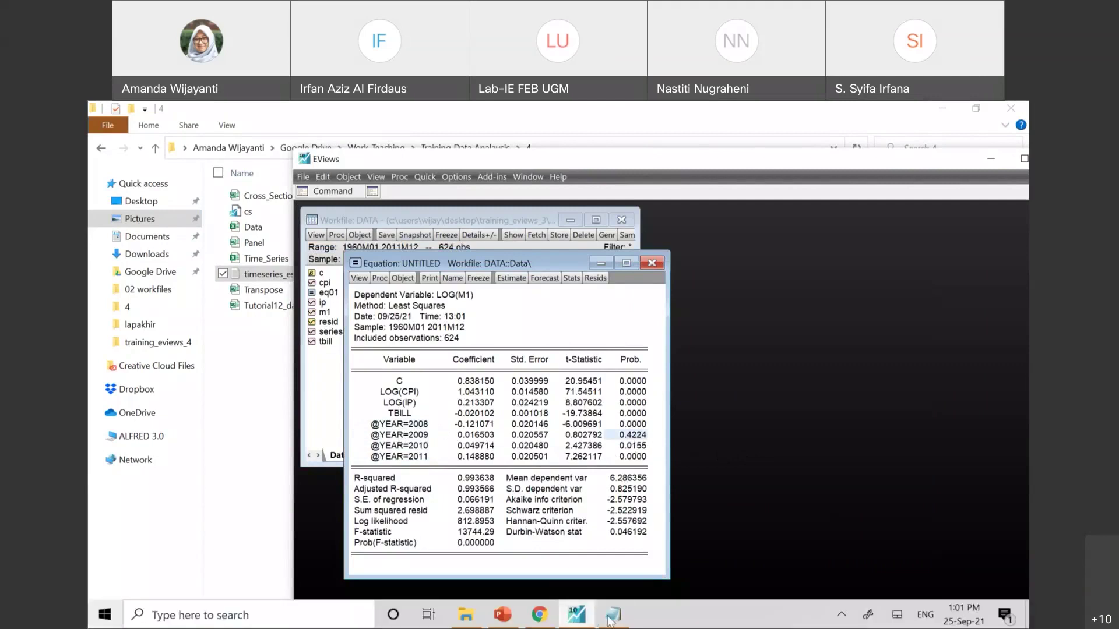
{"action": "left_click", "coordinate": [503, 617]}
{"action": "key", "text": "Right"}
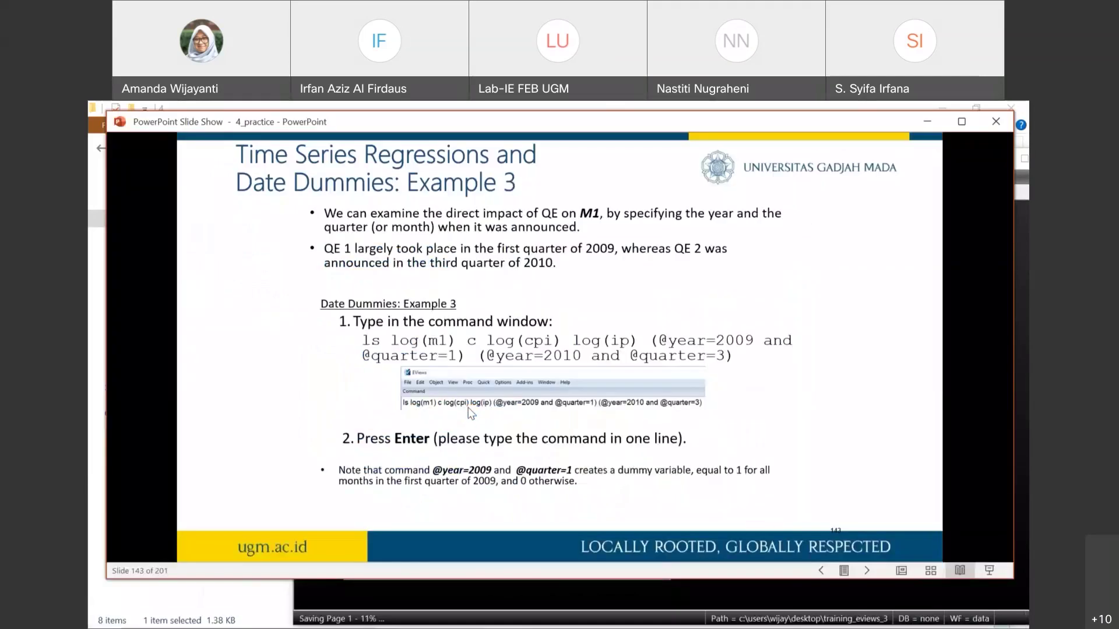
{"action": "key", "text": "Right"}
{"action": "key", "text": "Left"}
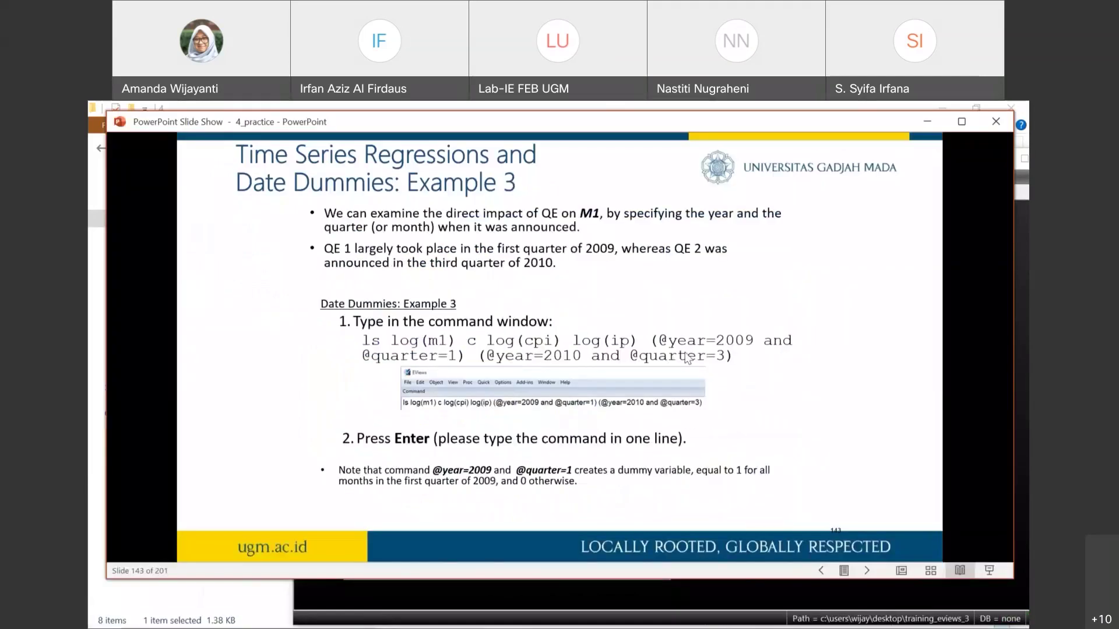
{"action": "key", "text": "Right"}
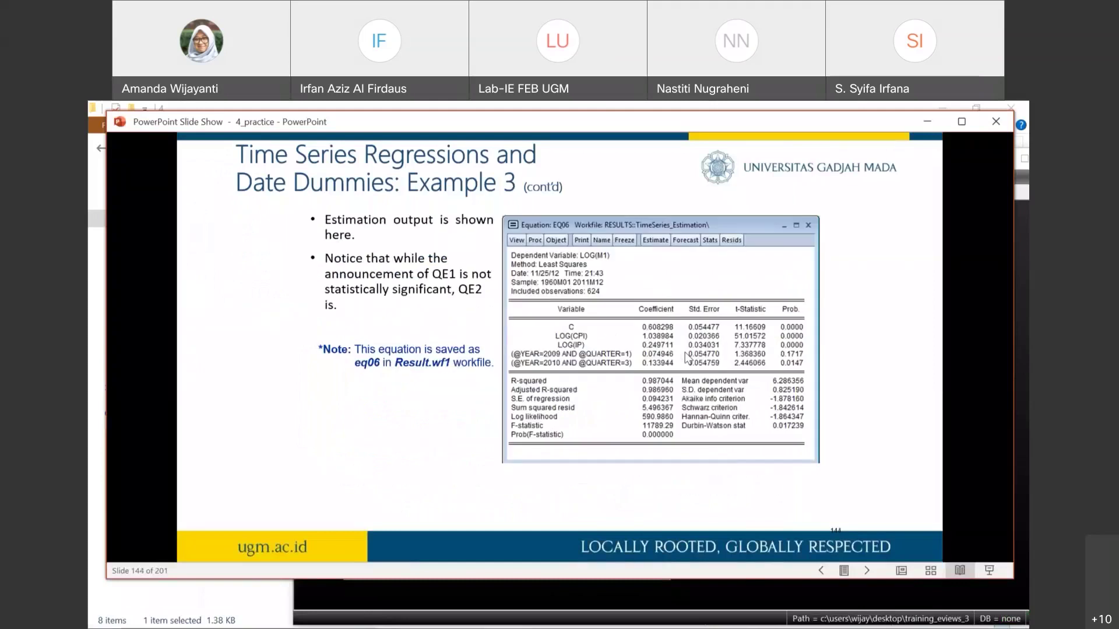
{"action": "key", "text": "Right"}
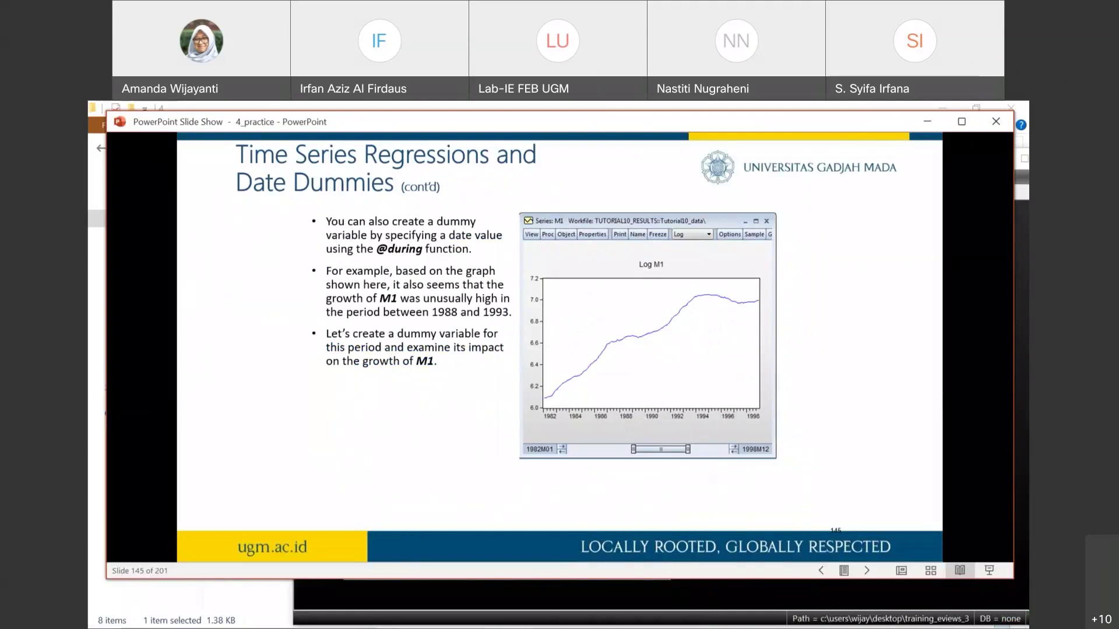
{"action": "left_click", "coordinate": [391, 251]}
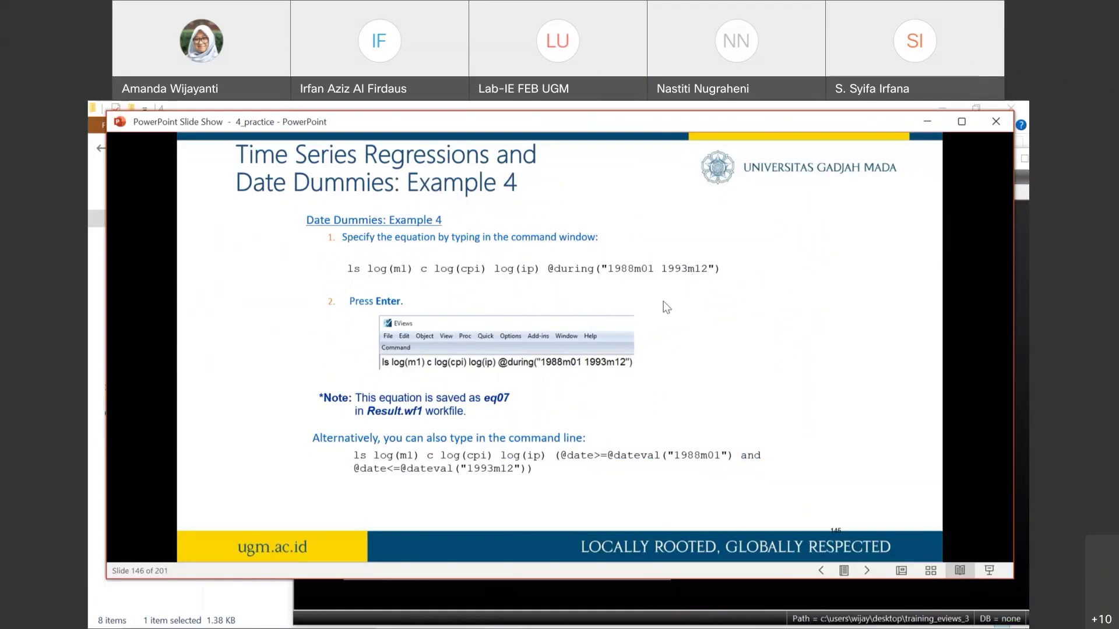
{"action": "left_click", "coordinate": [613, 615]}
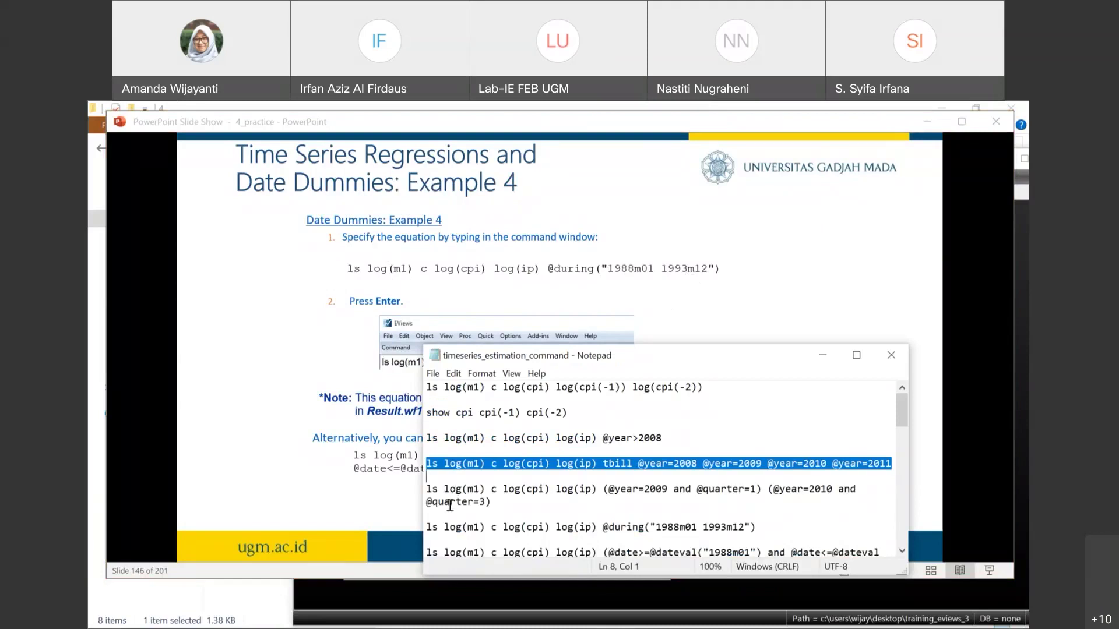
{"action": "left_click", "coordinate": [425, 522]}
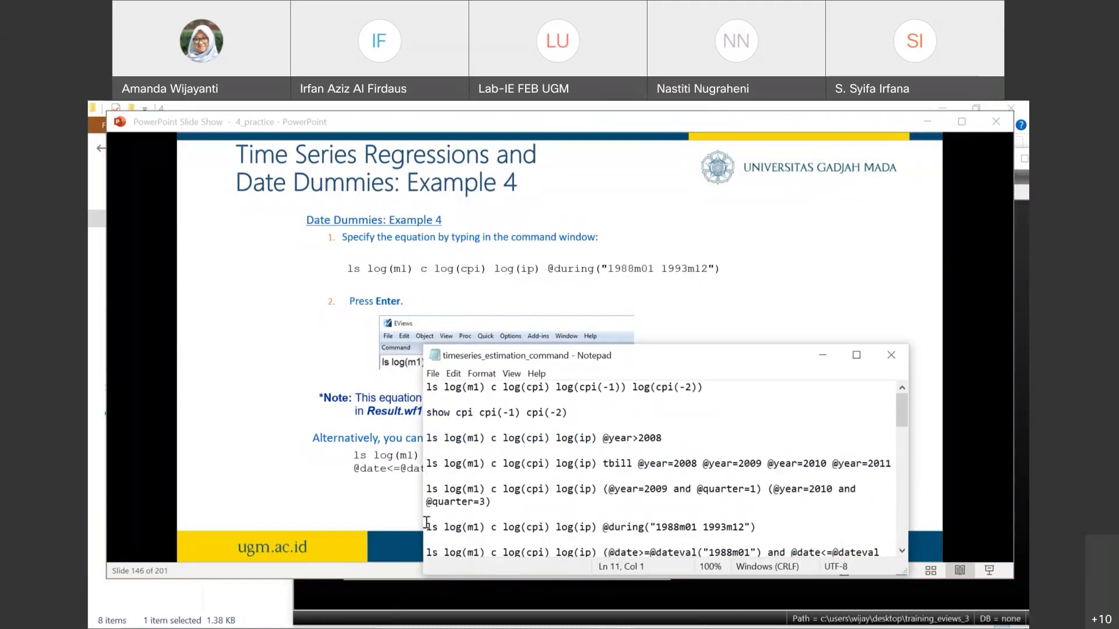
{"action": "key", "text": "shift+Down"}
{"action": "key", "text": "ctrl+c"}
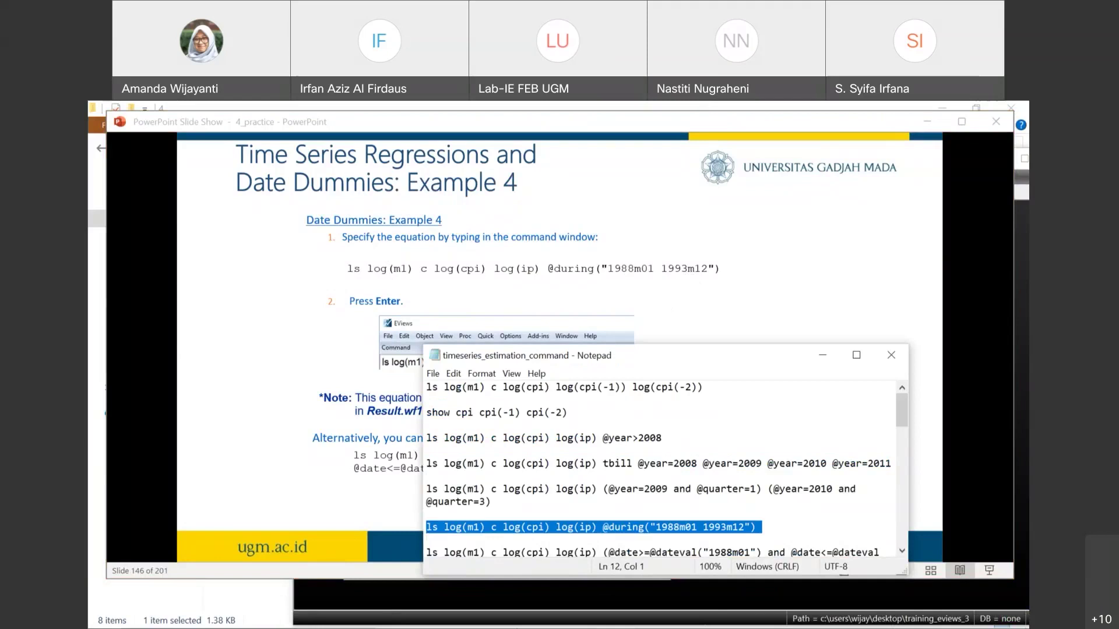
Switch to EViews, save the untitled yearly-dummy equation as eq02, and close its window
{"action": "left_click", "coordinate": [579, 615]}
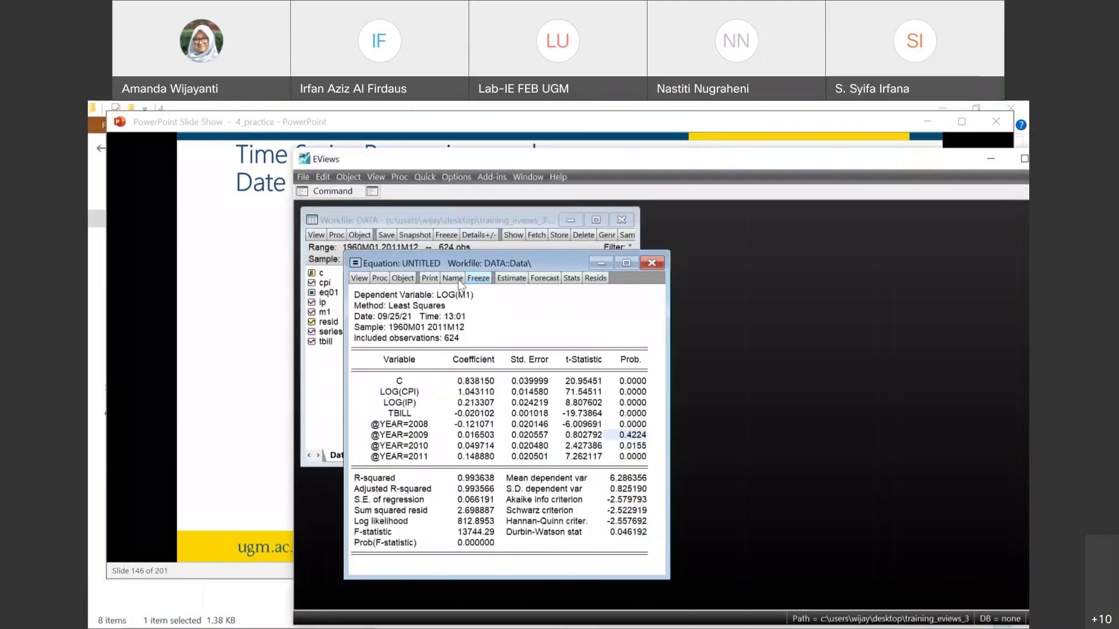
{"action": "left_click", "coordinate": [462, 282]}
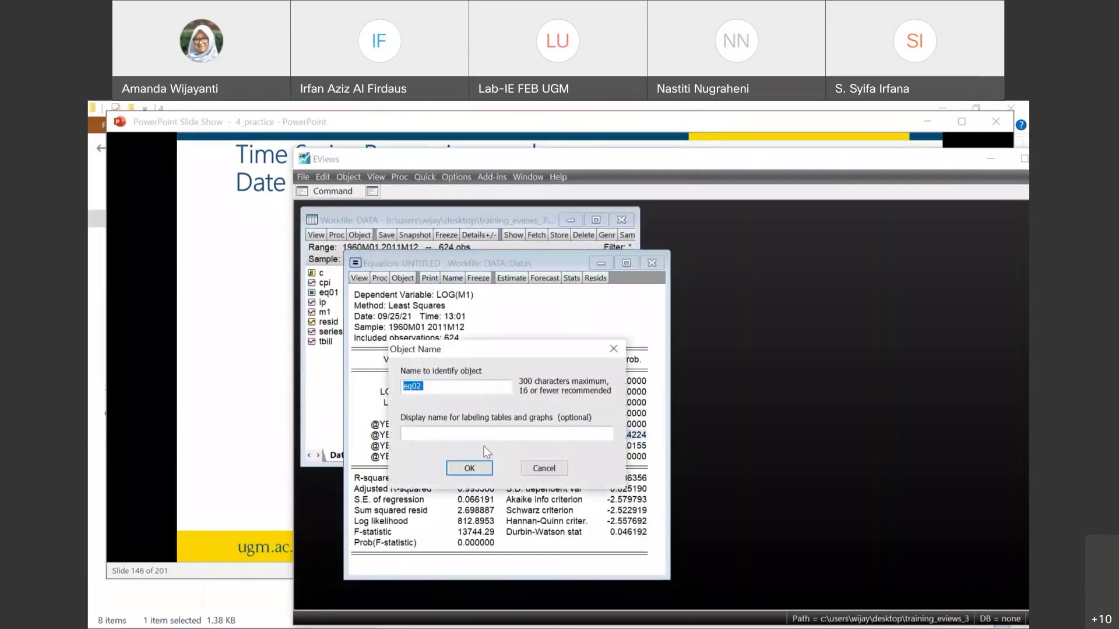
{"action": "left_click", "coordinate": [469, 467]}
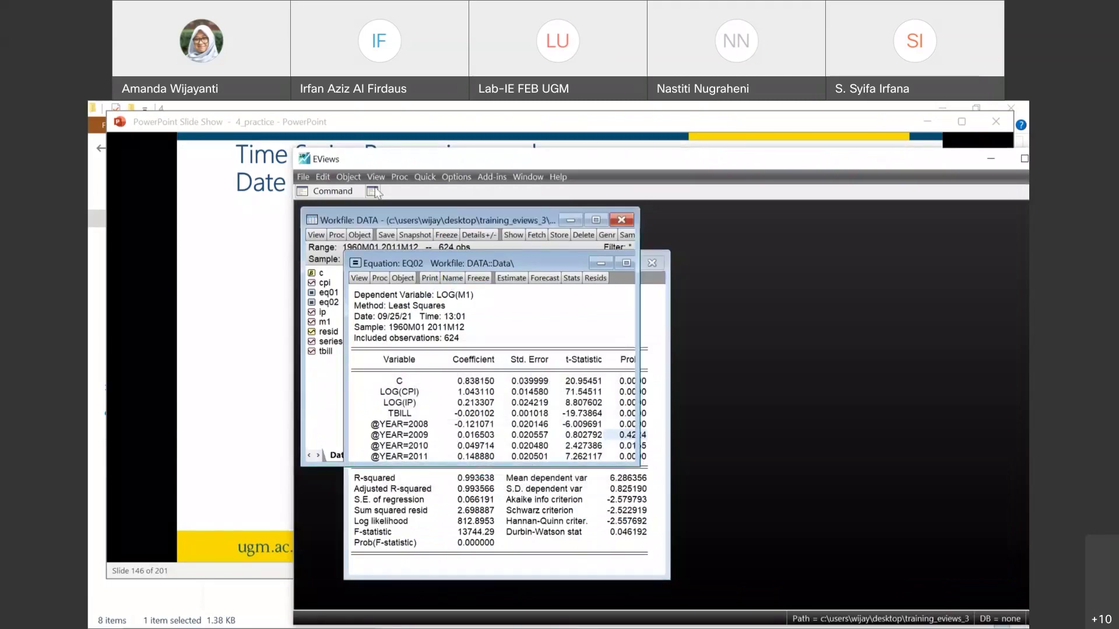
{"action": "left_click", "coordinate": [645, 267]}
{"action": "left_click", "coordinate": [335, 193]}
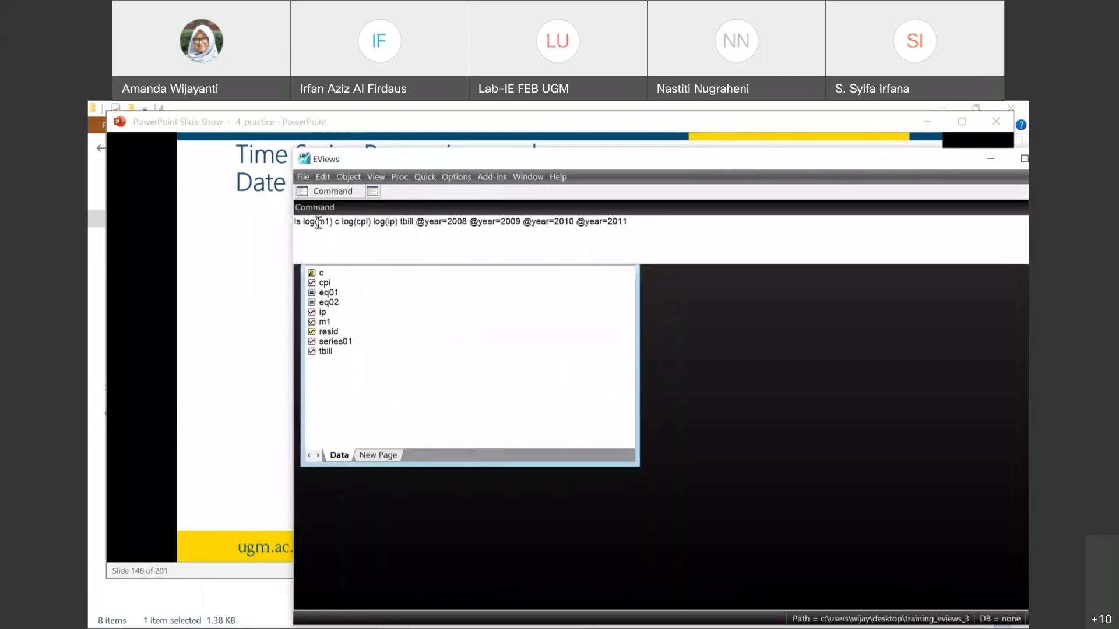
{"action": "key", "text": "ctrl+a"}
{"action": "key", "text": "BackSpace"}
{"action": "key", "text": "ctrl+v"}
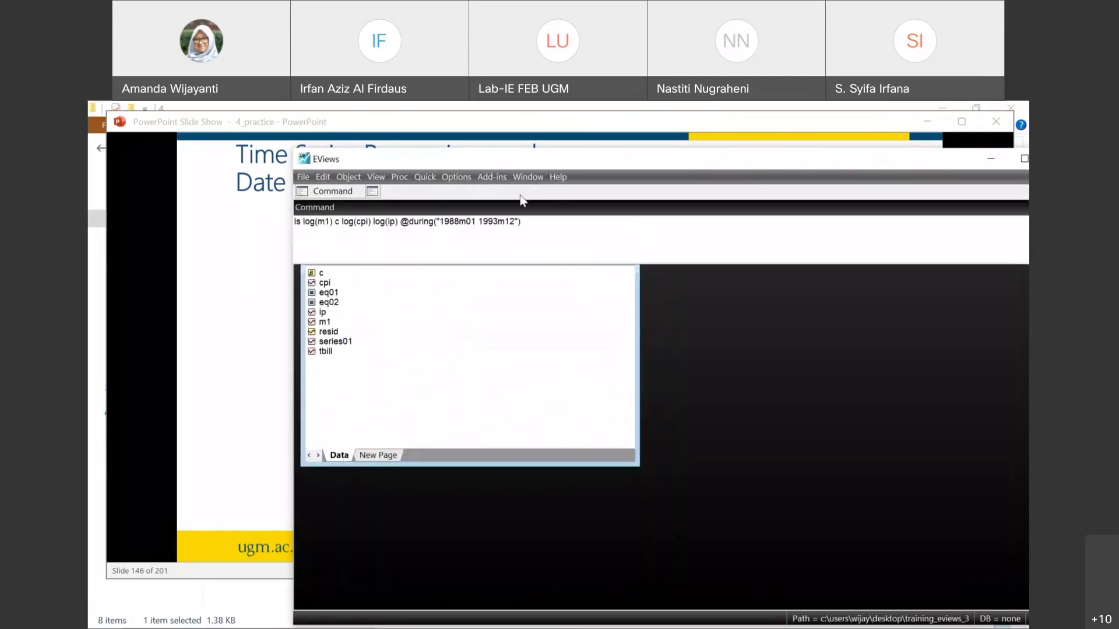
{"action": "key", "text": "Return"}
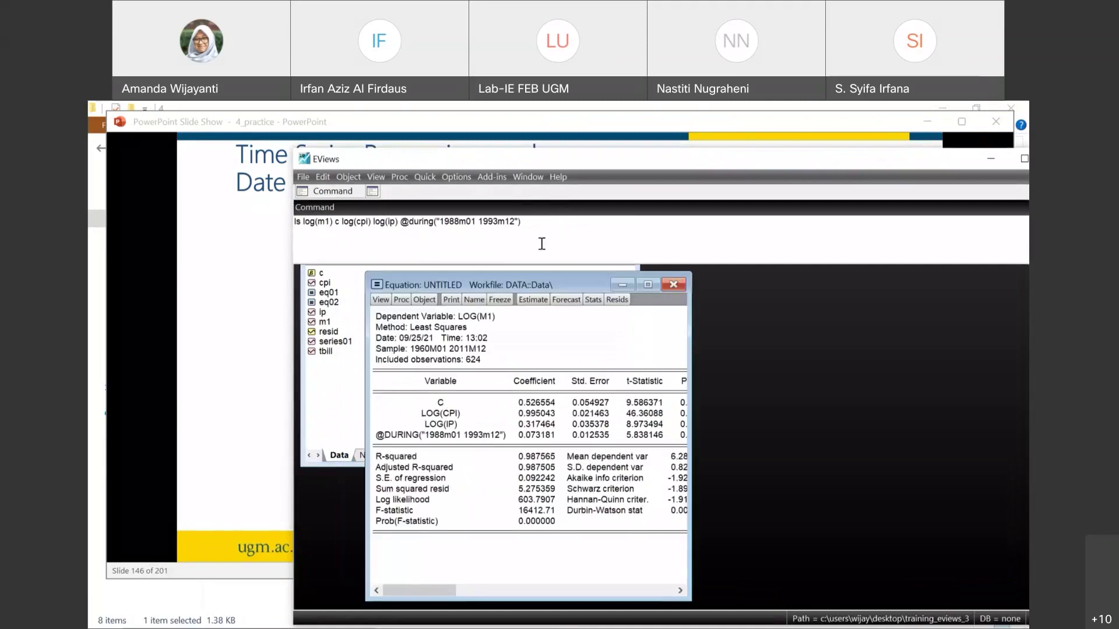
{"action": "left_click", "coordinate": [644, 284]}
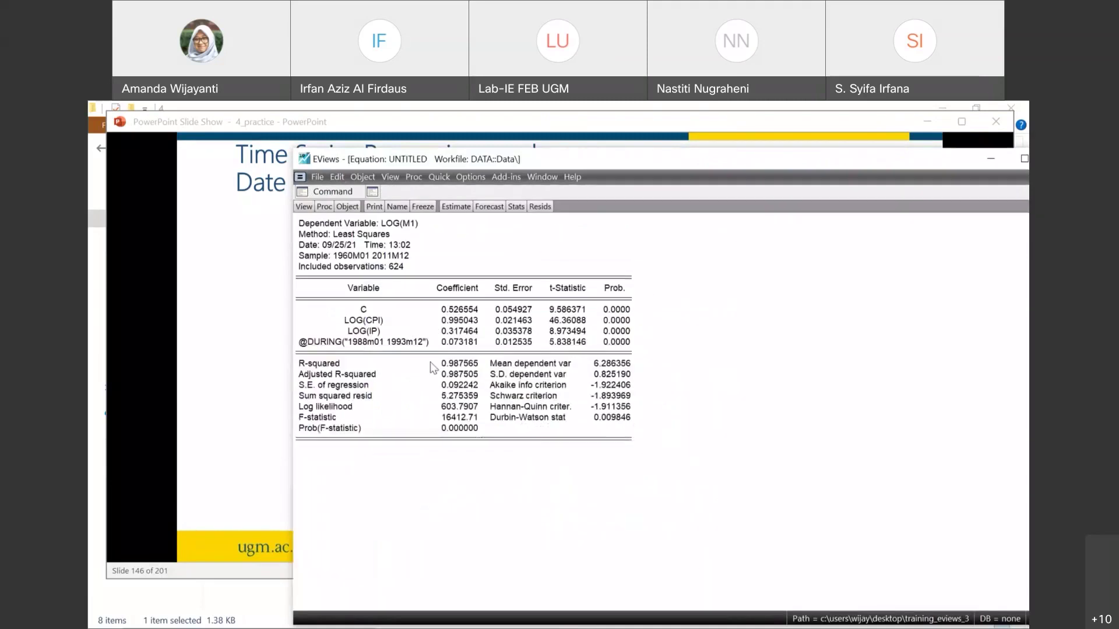
{"action": "left_click", "coordinate": [415, 345]}
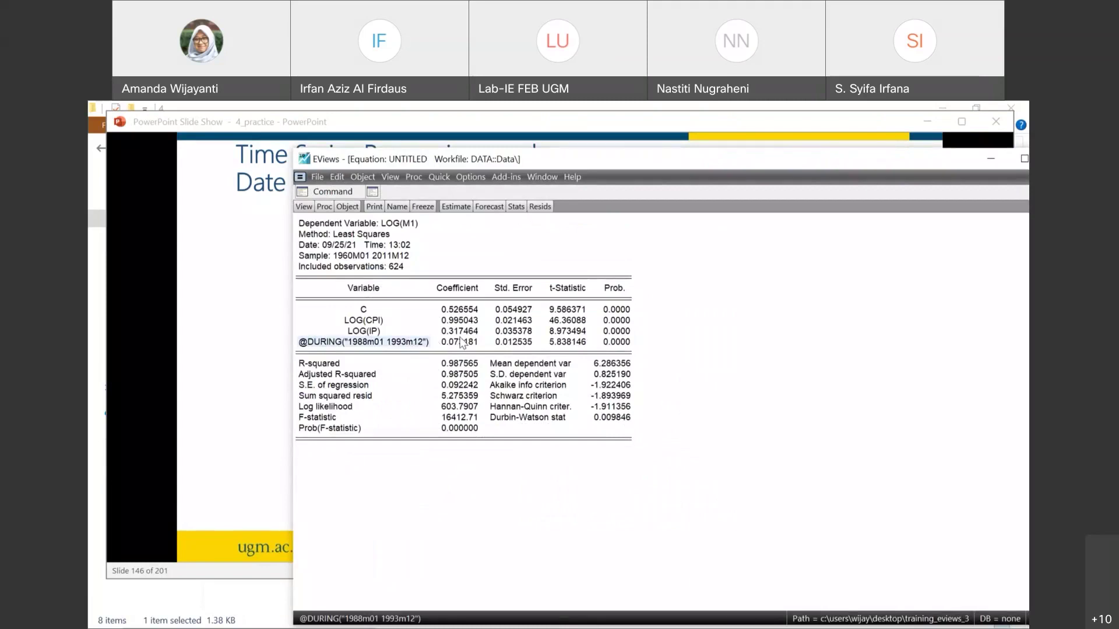
{"action": "left_click", "coordinate": [481, 345]}
{"action": "key", "text": "Right"}
{"action": "key", "text": "Right"}
{"action": "key", "text": "Right"}
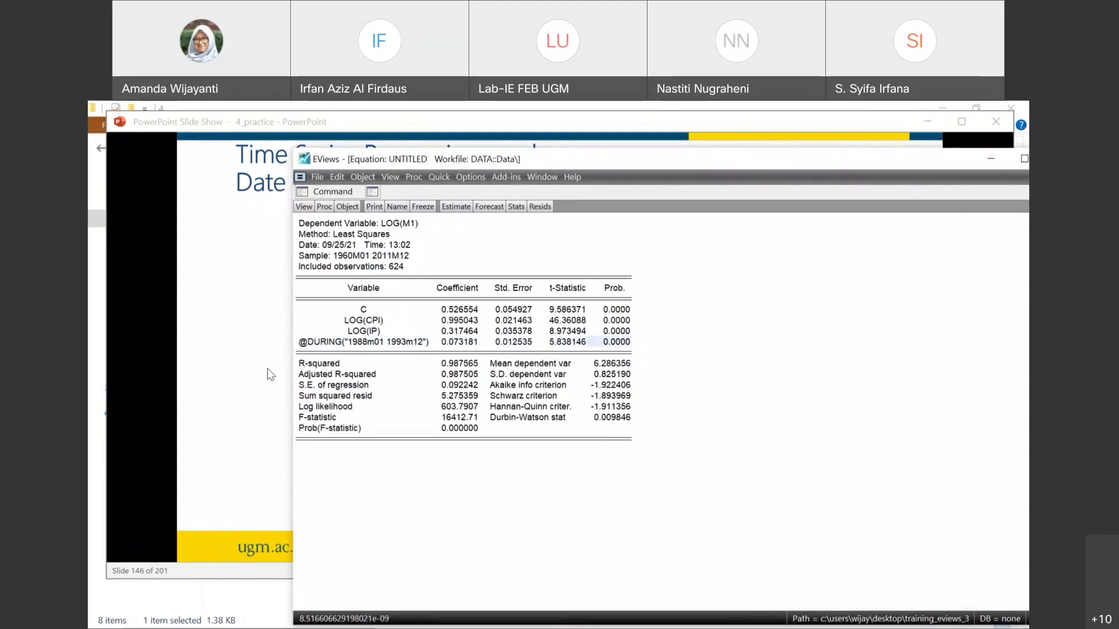
Switch to the PowerPoint slide show and advance through the Example 4 output and the Trends and Seasonality title to the Time Trends slide
{"action": "left_click", "coordinate": [256, 359]}
{"action": "left_click", "coordinate": [257, 358]}
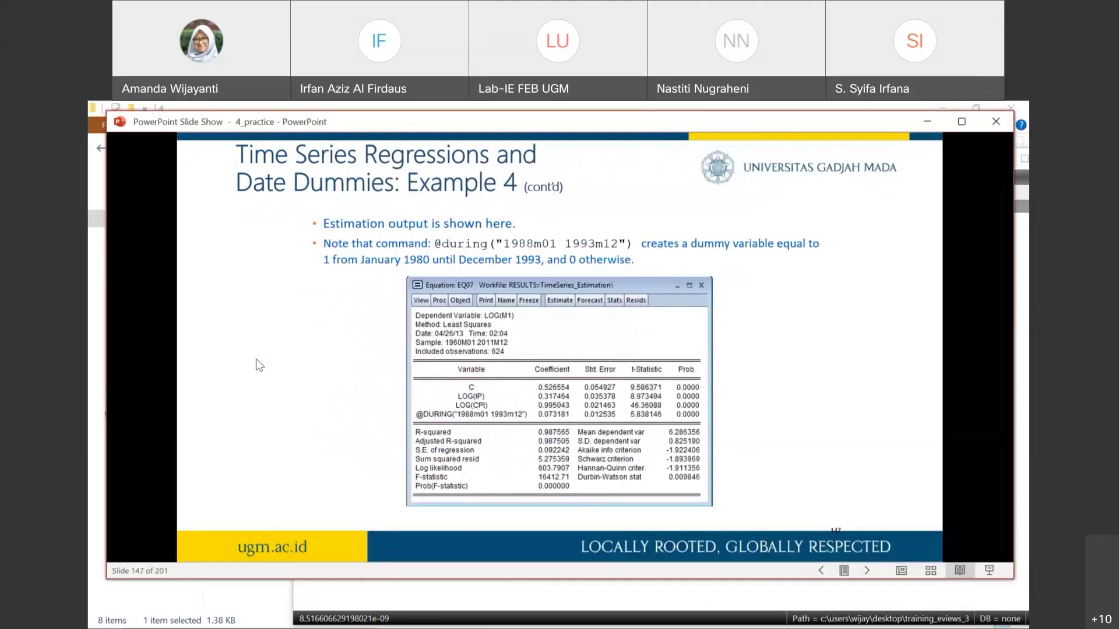
{"action": "left_click", "coordinate": [257, 359]}
{"action": "left_click", "coordinate": [257, 359]}
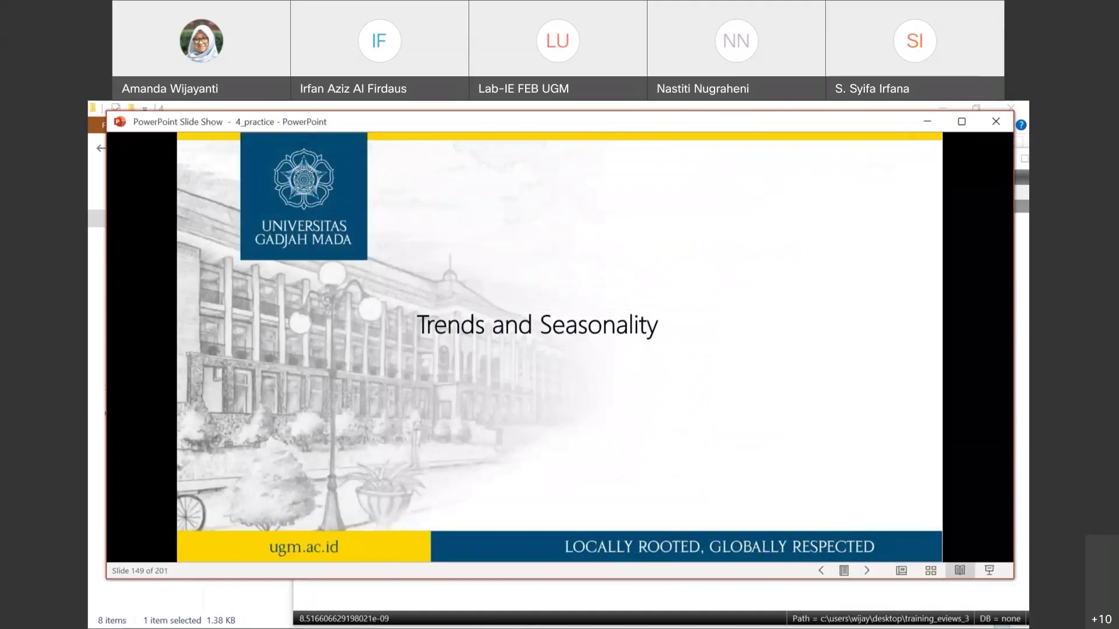
{"action": "key", "text": "Right"}
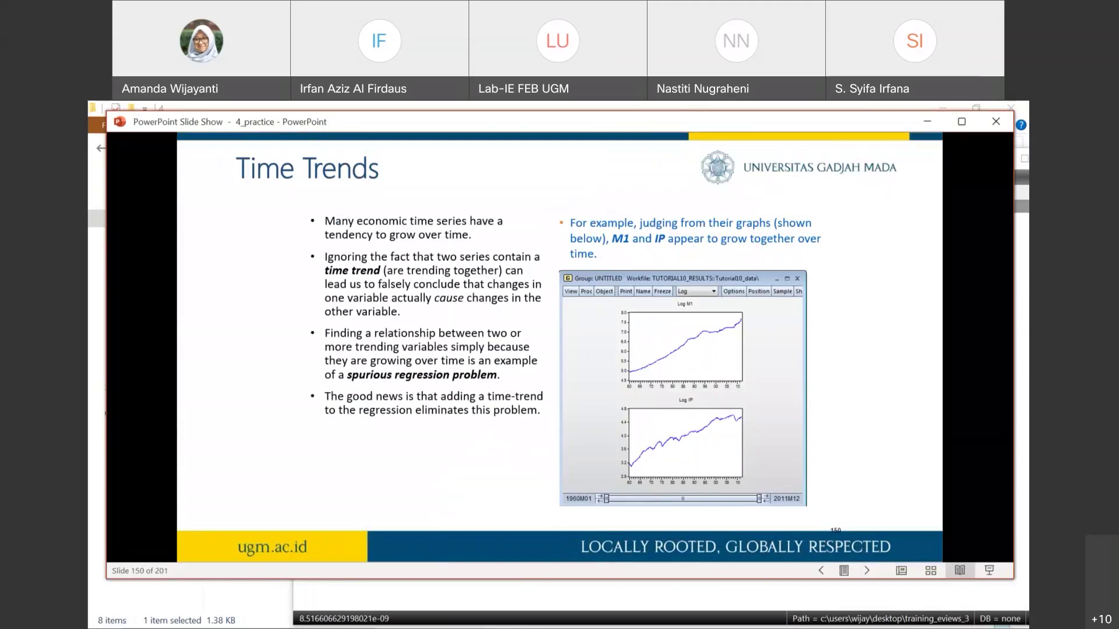